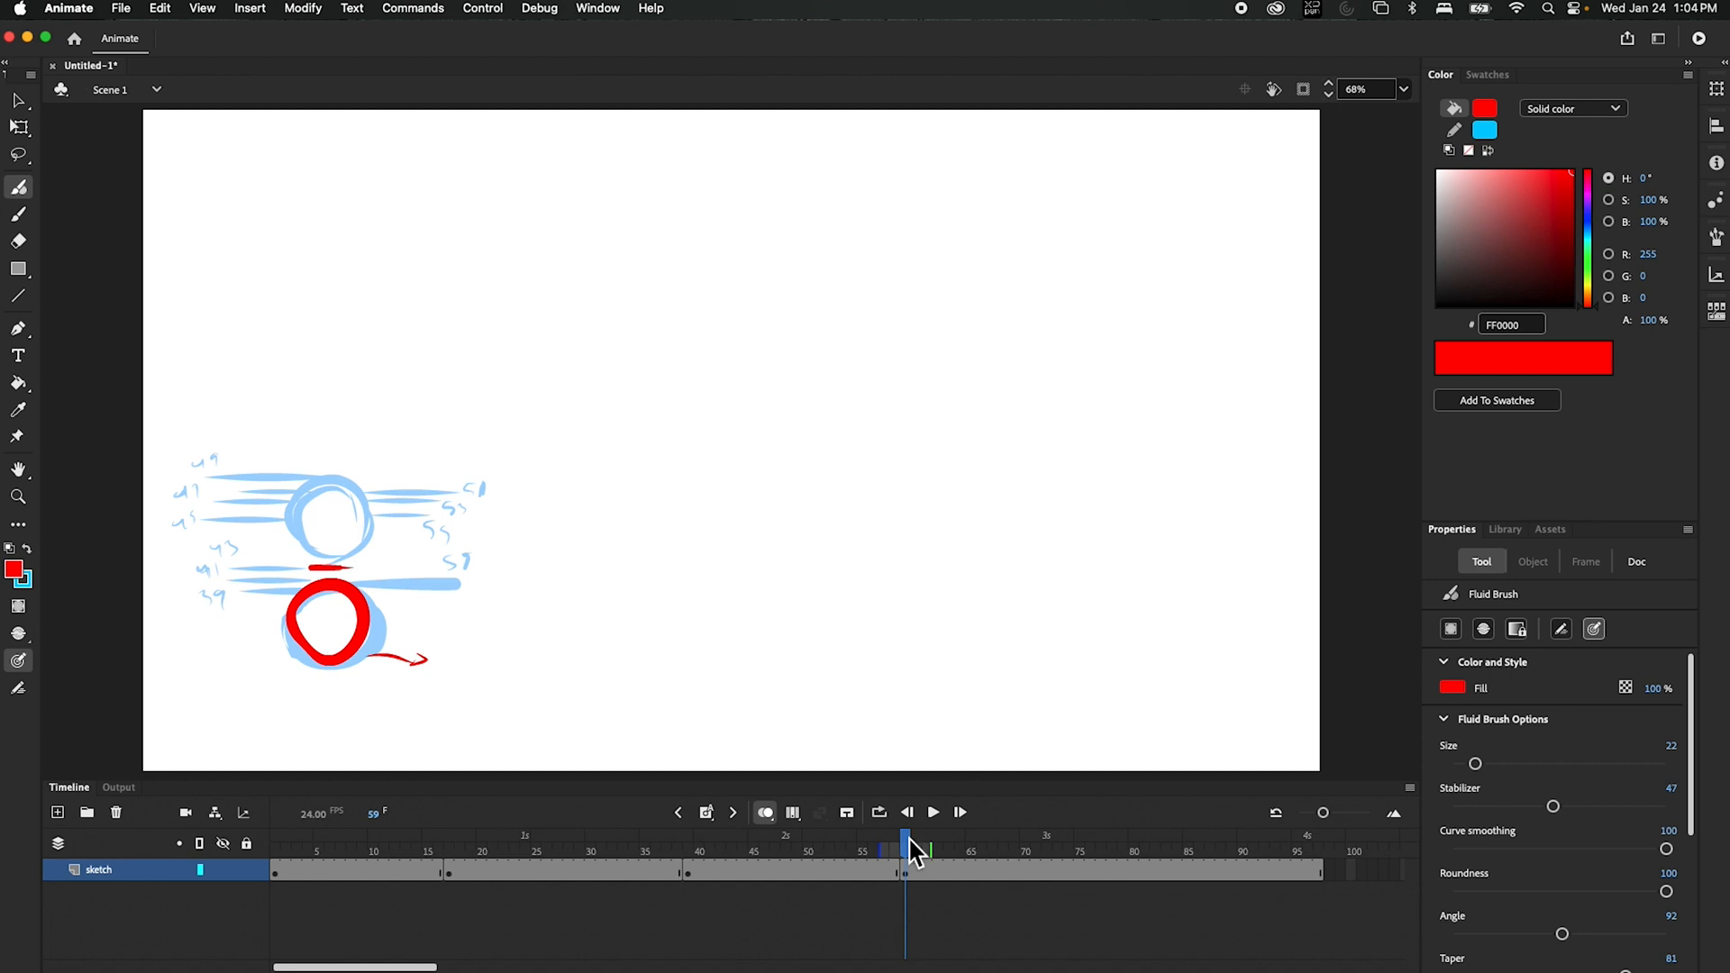
# - Add a layer named BG beneath the sketch layer, then lock the sketch layer
pyautogui.moveTo(904, 838)
pyautogui.mouseDown()
pyautogui.moveTo(466, 901)
pyautogui.moveTo(301, 911)
pyautogui.moveTo(277, 896)
pyautogui.mouseUp()
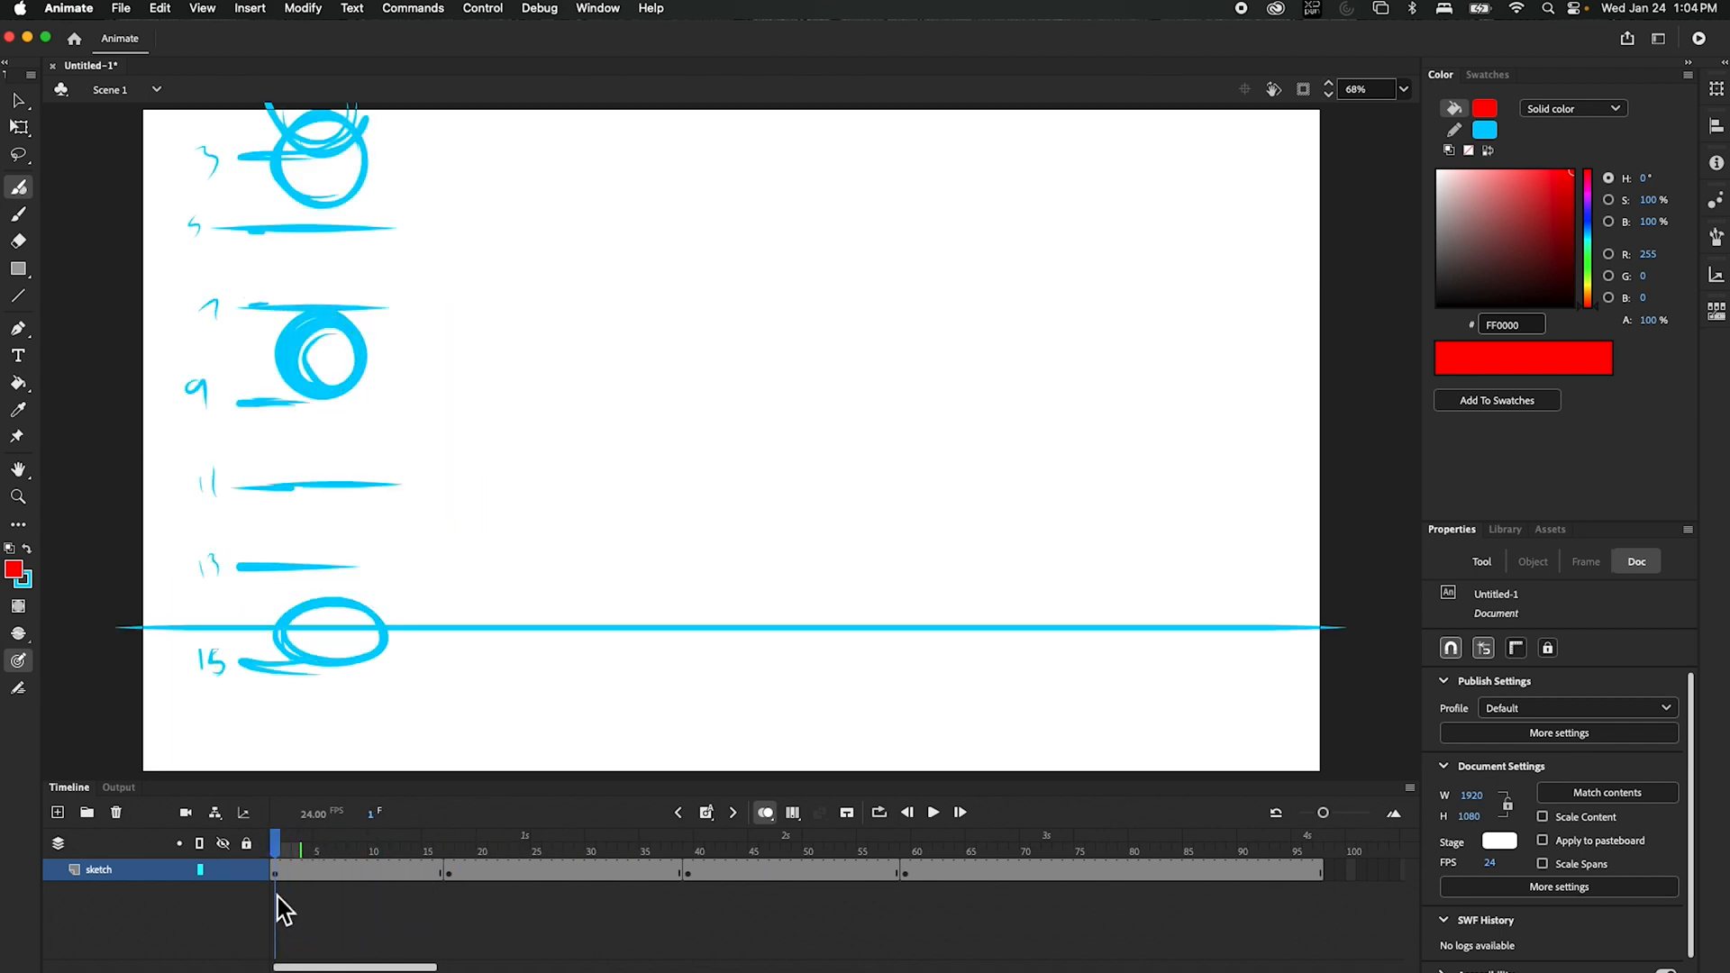
pyautogui.click(57, 811)
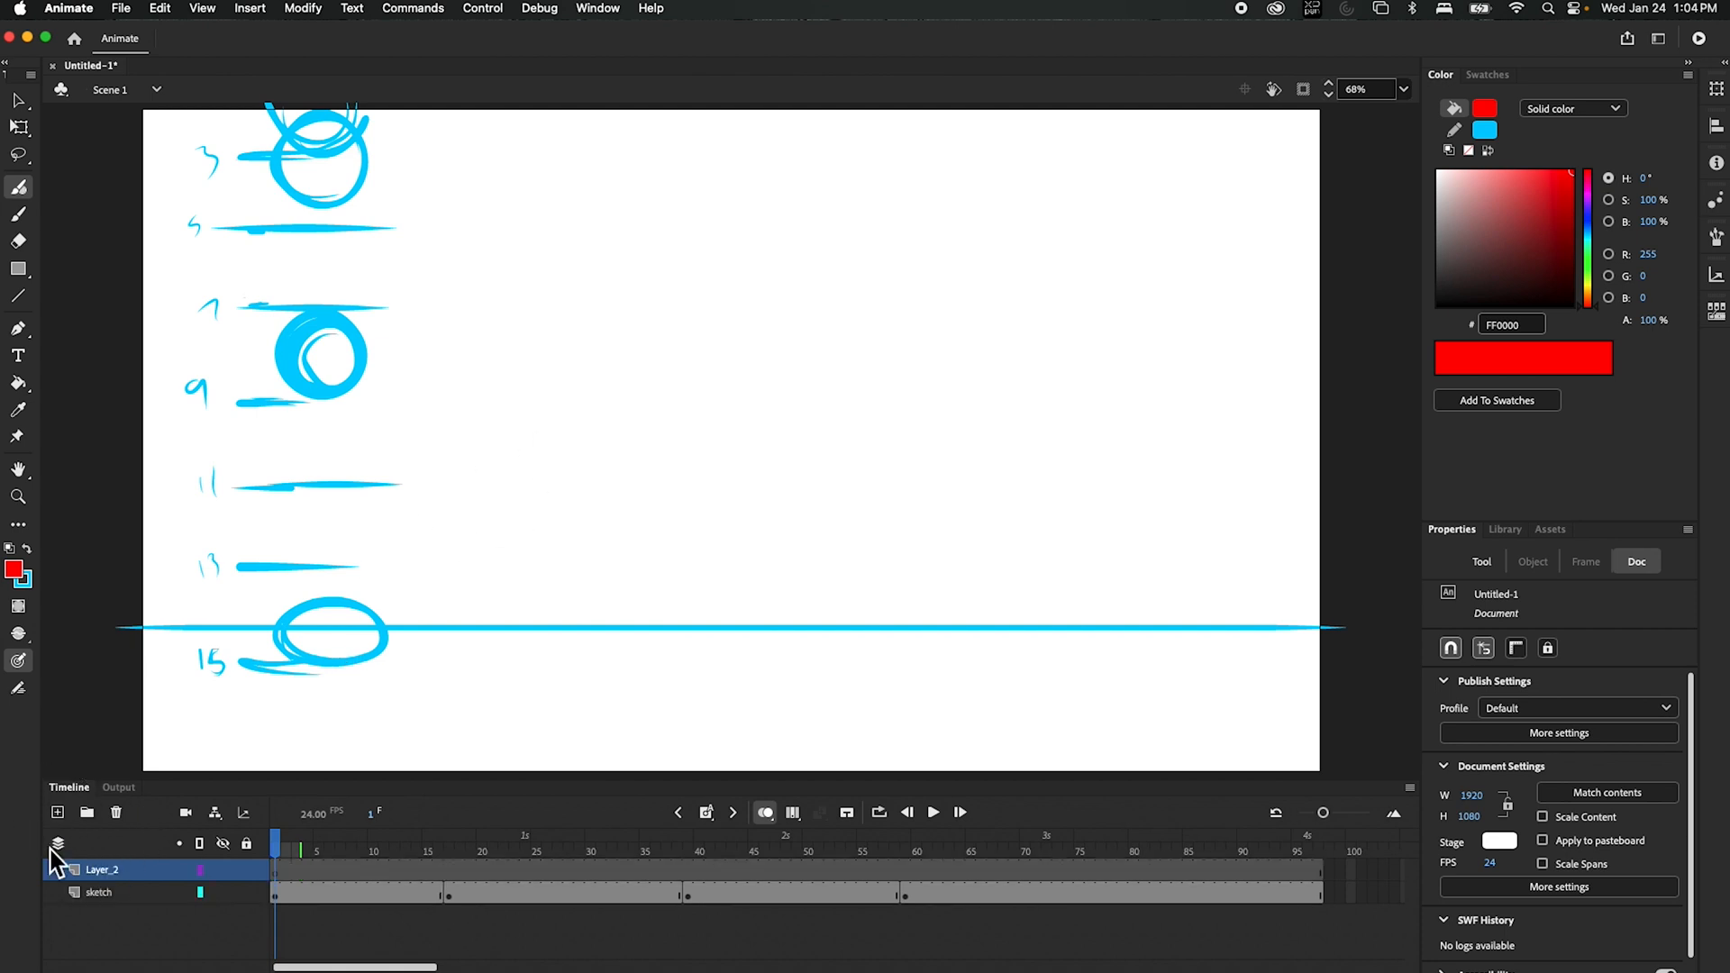
pyautogui.doubleClick(115, 871)
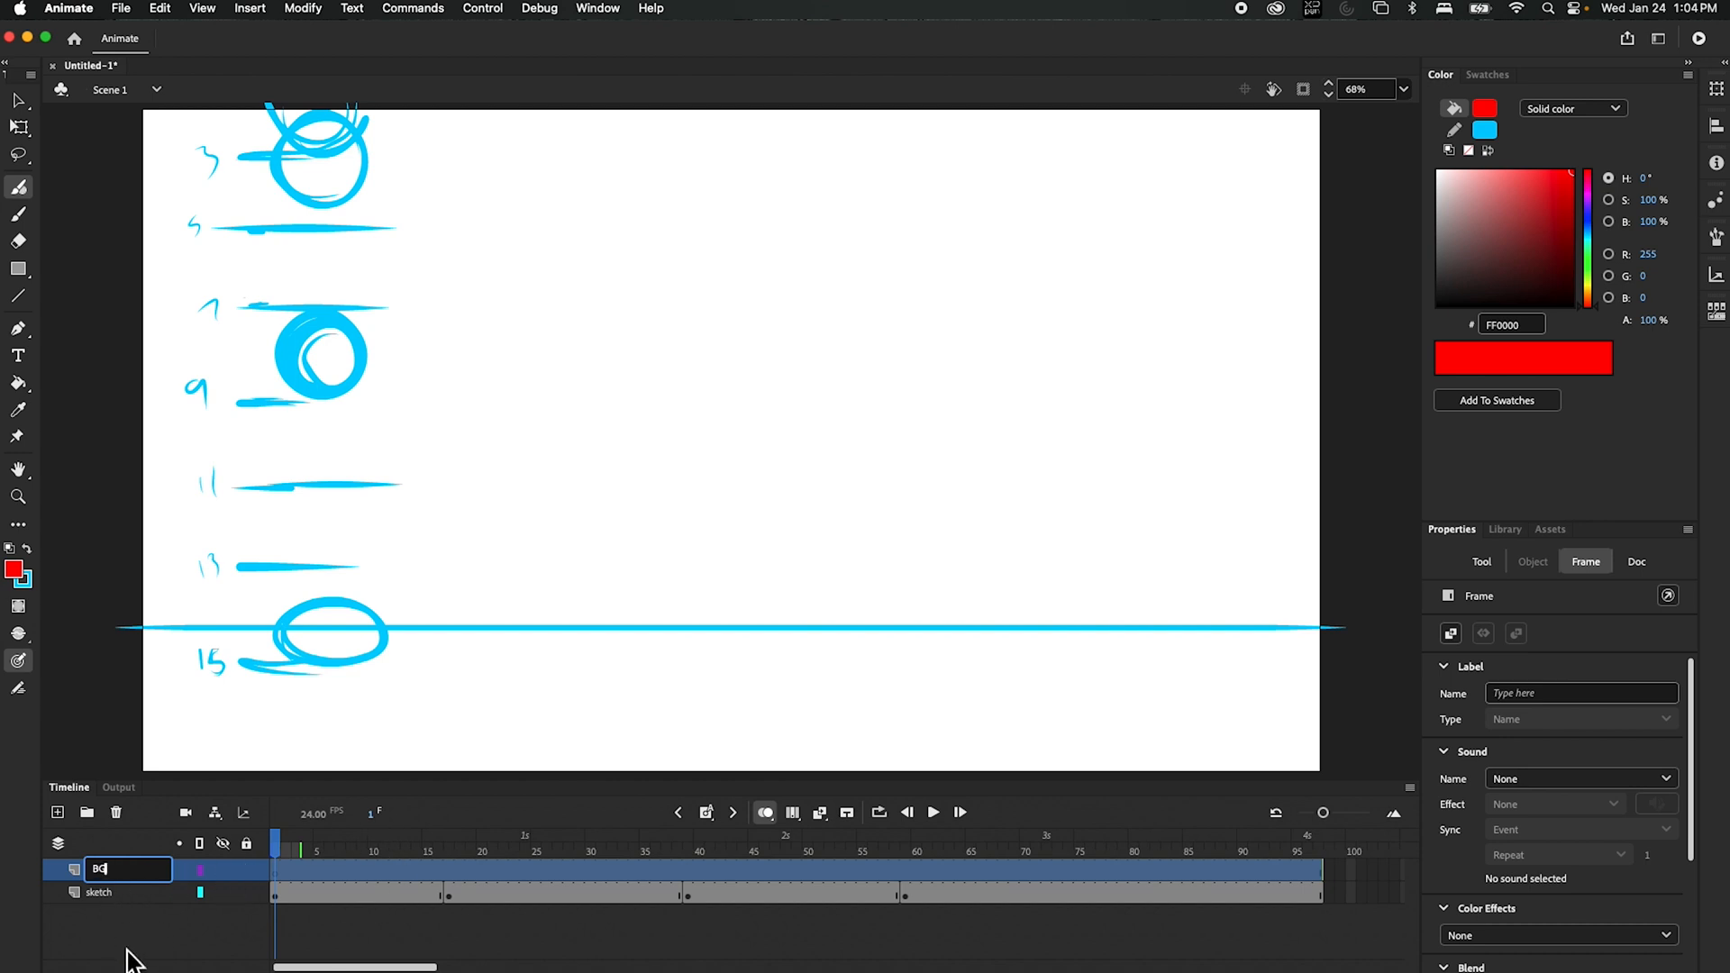
pyautogui.moveTo(93, 873)
pyautogui.mouseDown()
pyautogui.moveTo(69, 873)
pyautogui.moveTo(86, 947)
pyautogui.mouseUp()
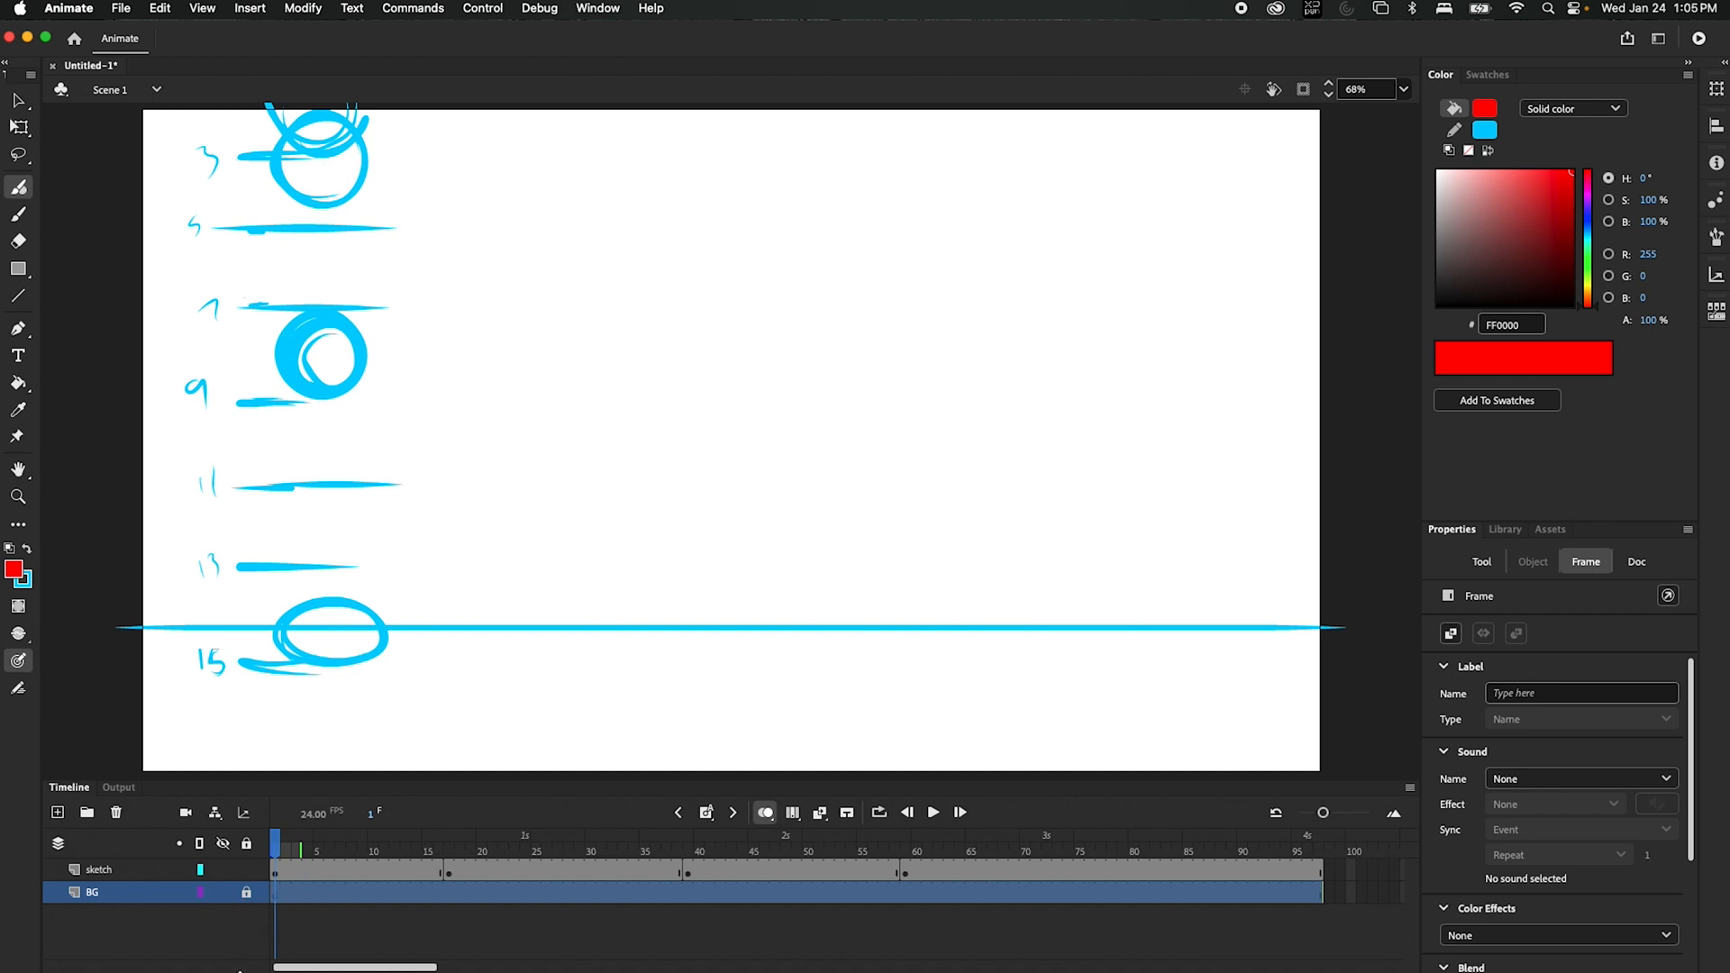
pyautogui.click(247, 868)
pyautogui.click(275, 893)
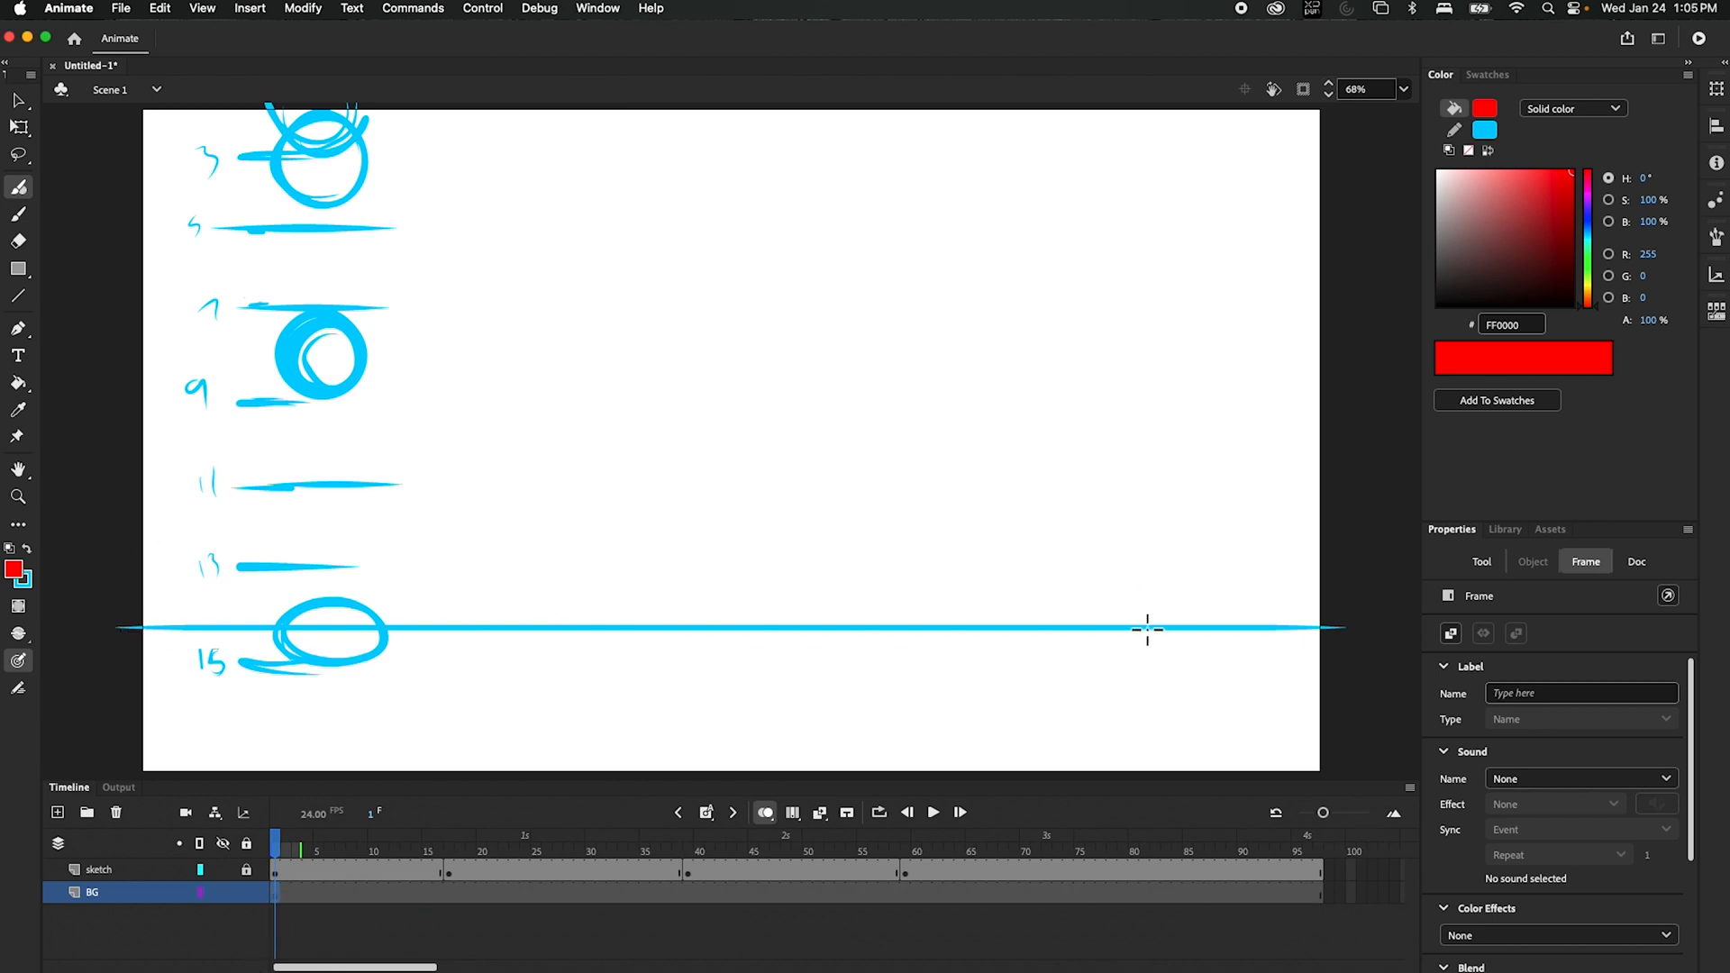
# - Draw a red rectangle about 1921 × 234 px on the BG layer, spanning the stage below the sketched ground line
pyautogui.click(21, 272)
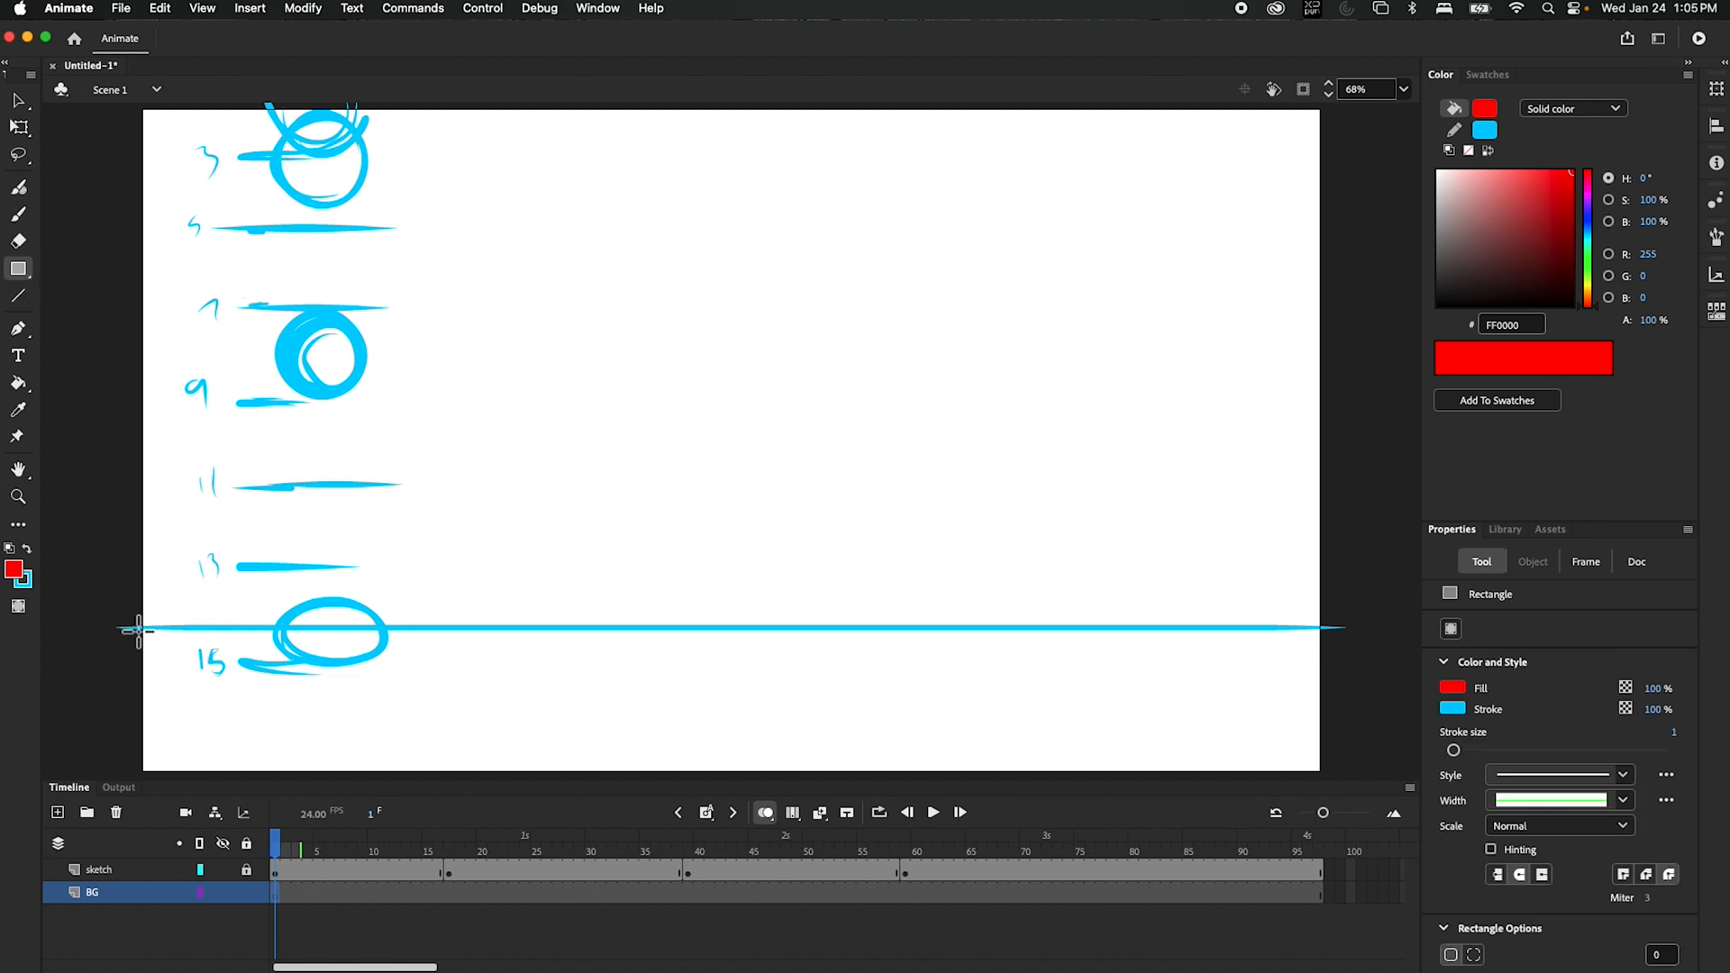
pyautogui.moveTo(149, 636); pyautogui.dragTo(1324, 784)
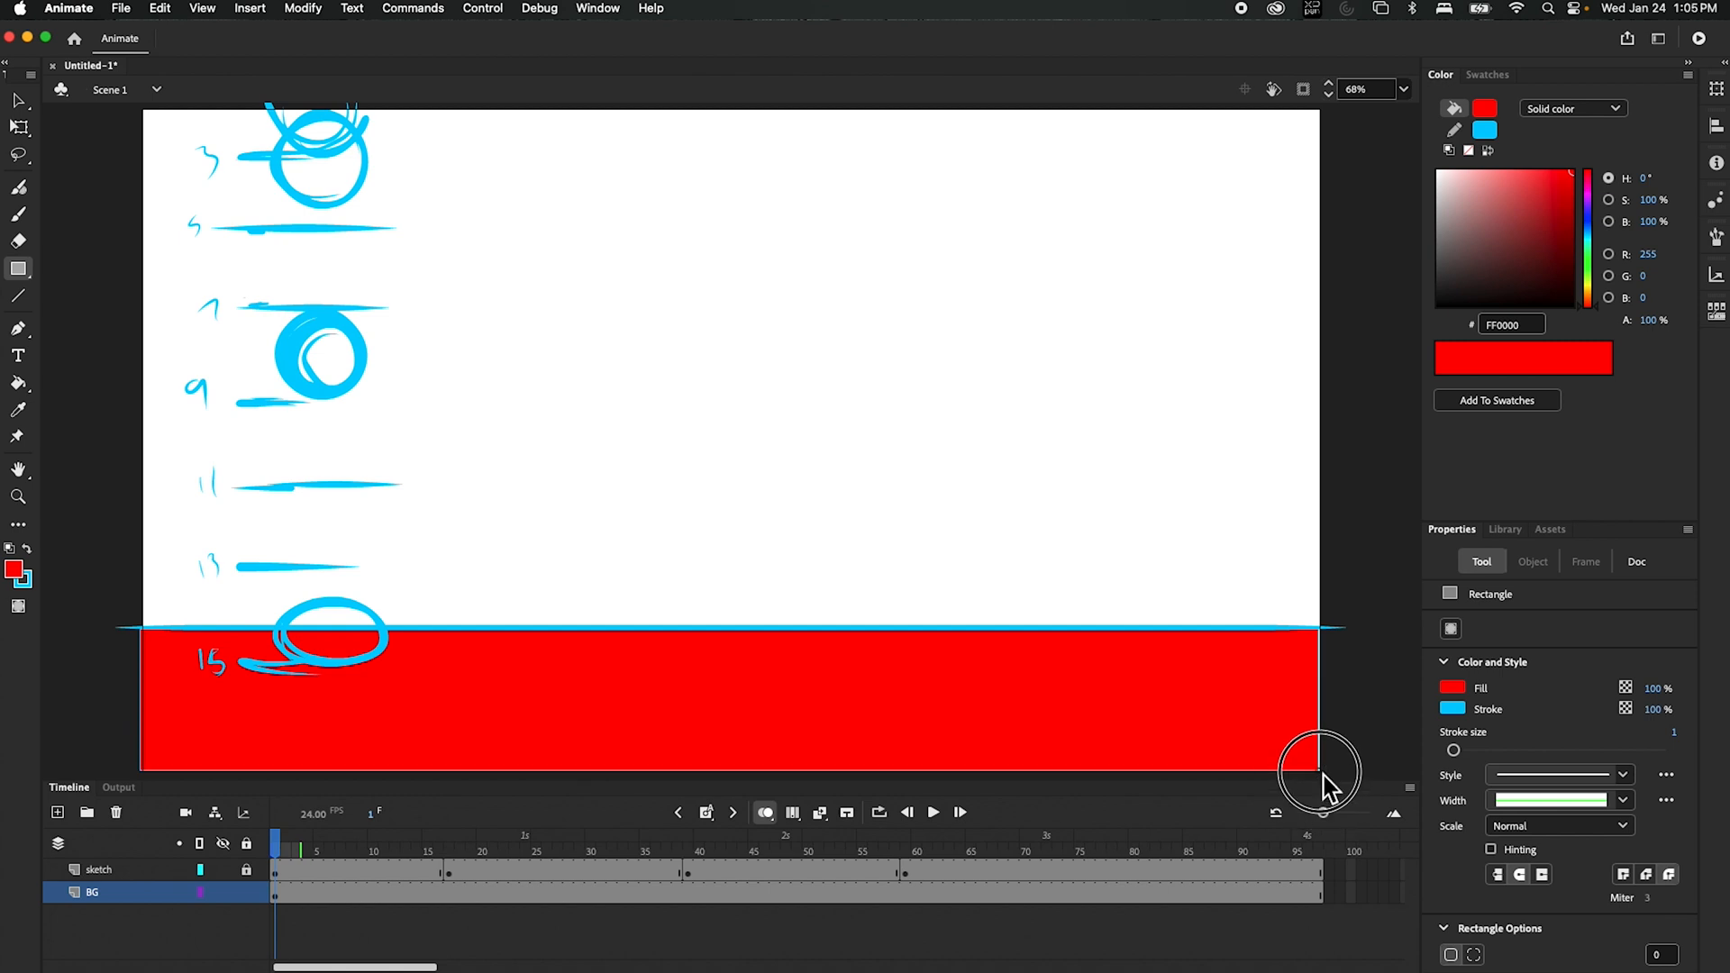
pyautogui.click(19, 127)
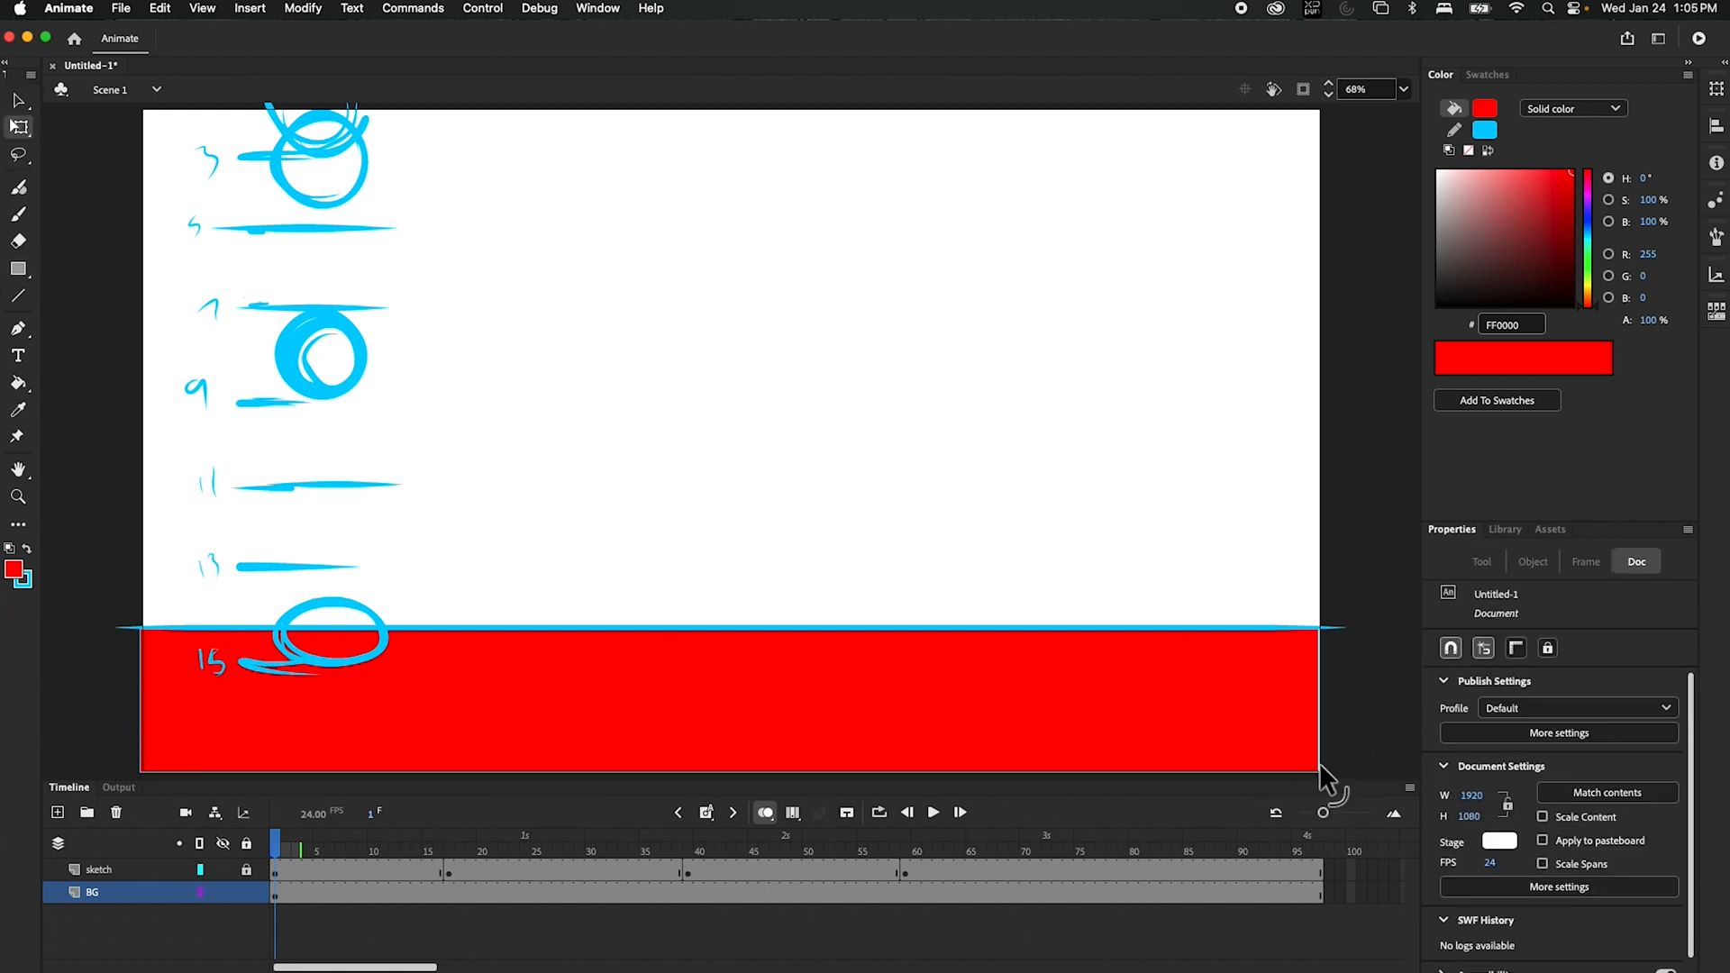
pyautogui.click(978, 687)
pyautogui.moveTo(1324, 700); pyautogui.dragTo(1327, 702)
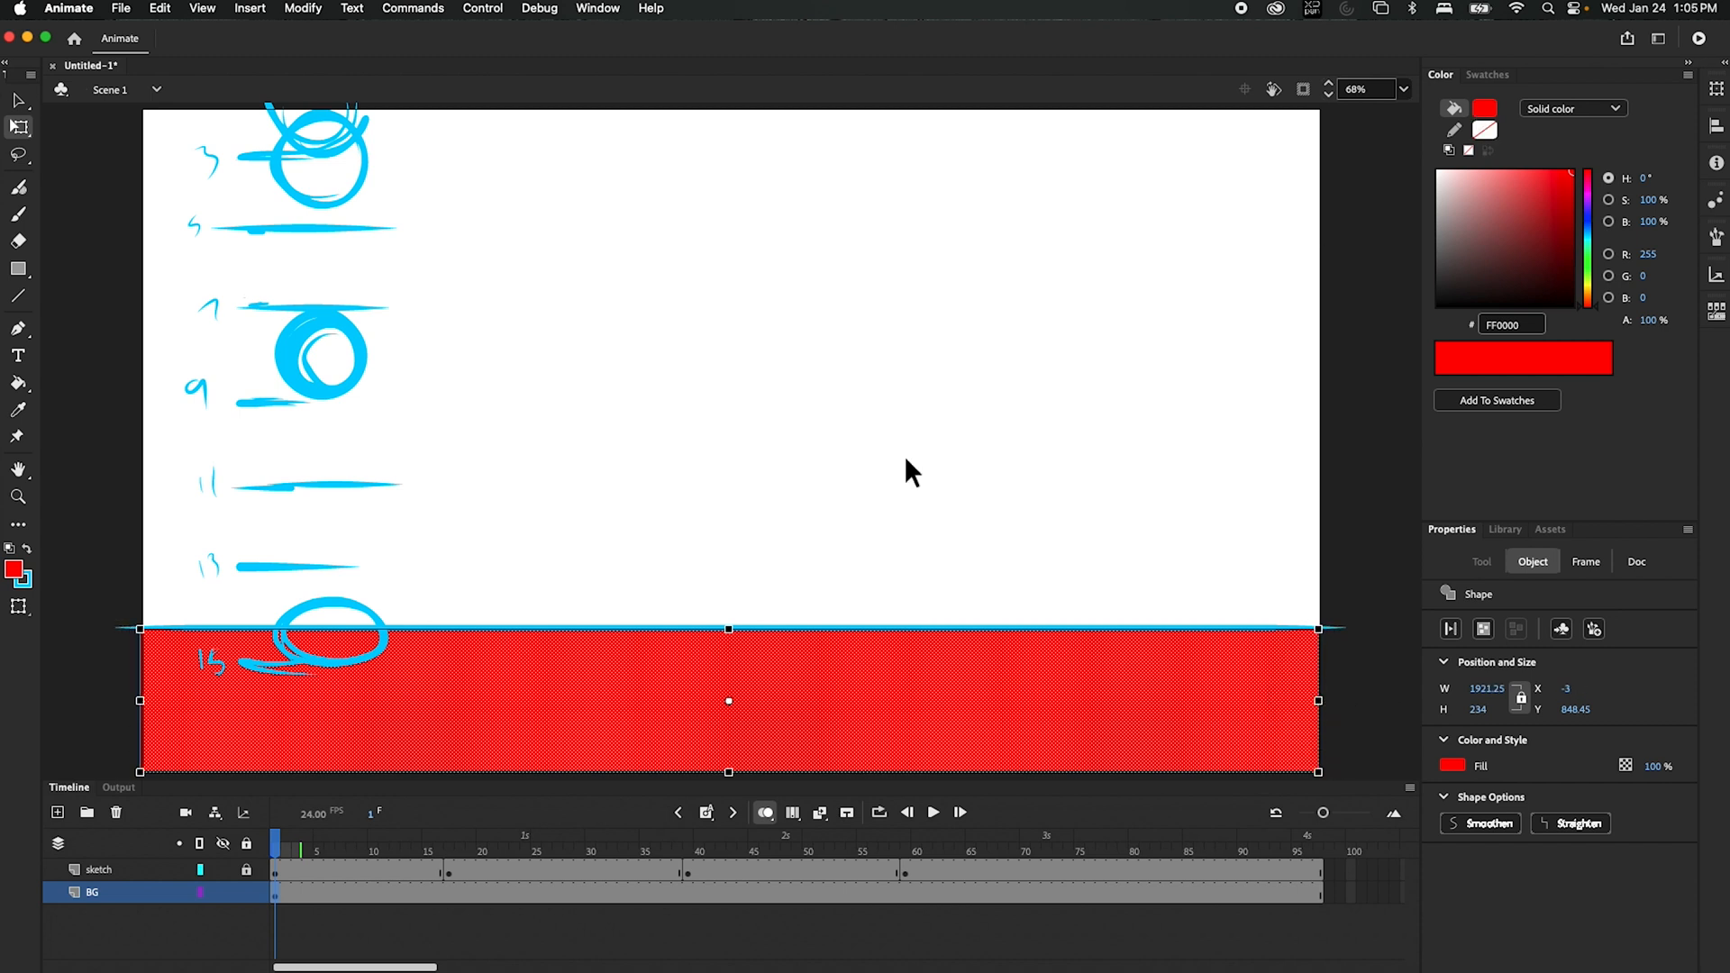
# - Recolor the ground rectangle's fill to grey #999999 and deselect it
pyautogui.click(13, 569)
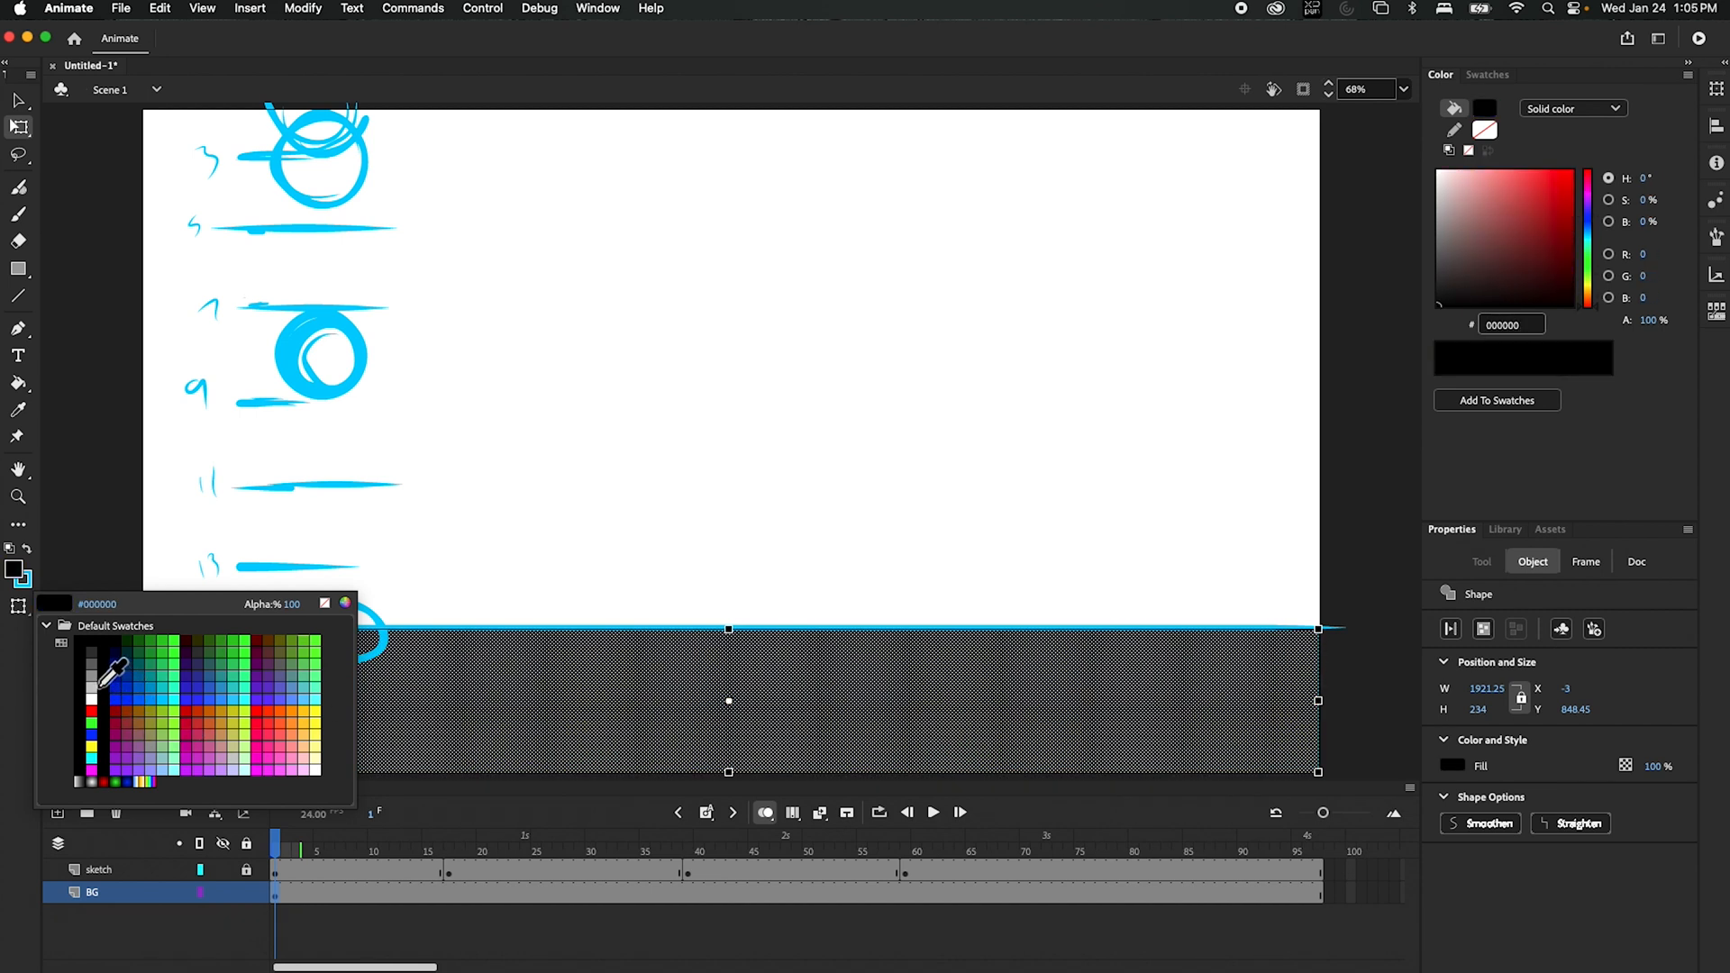
pyautogui.click(95, 684)
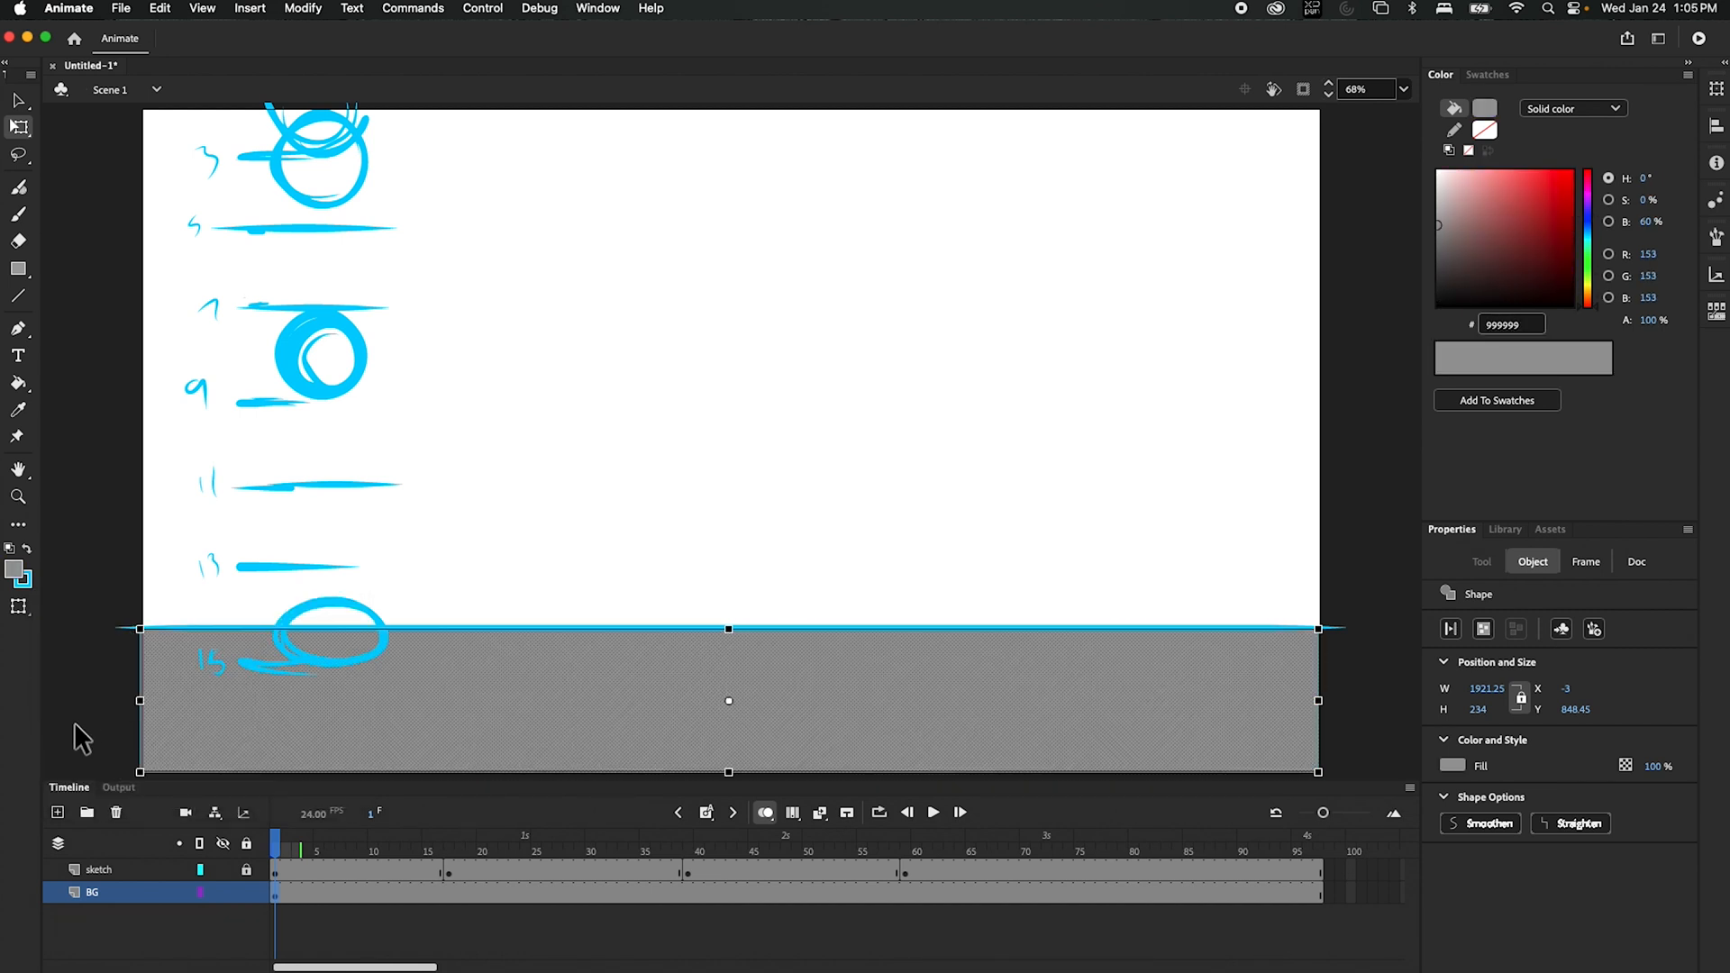
pyautogui.click(20, 101)
pyautogui.click(117, 499)
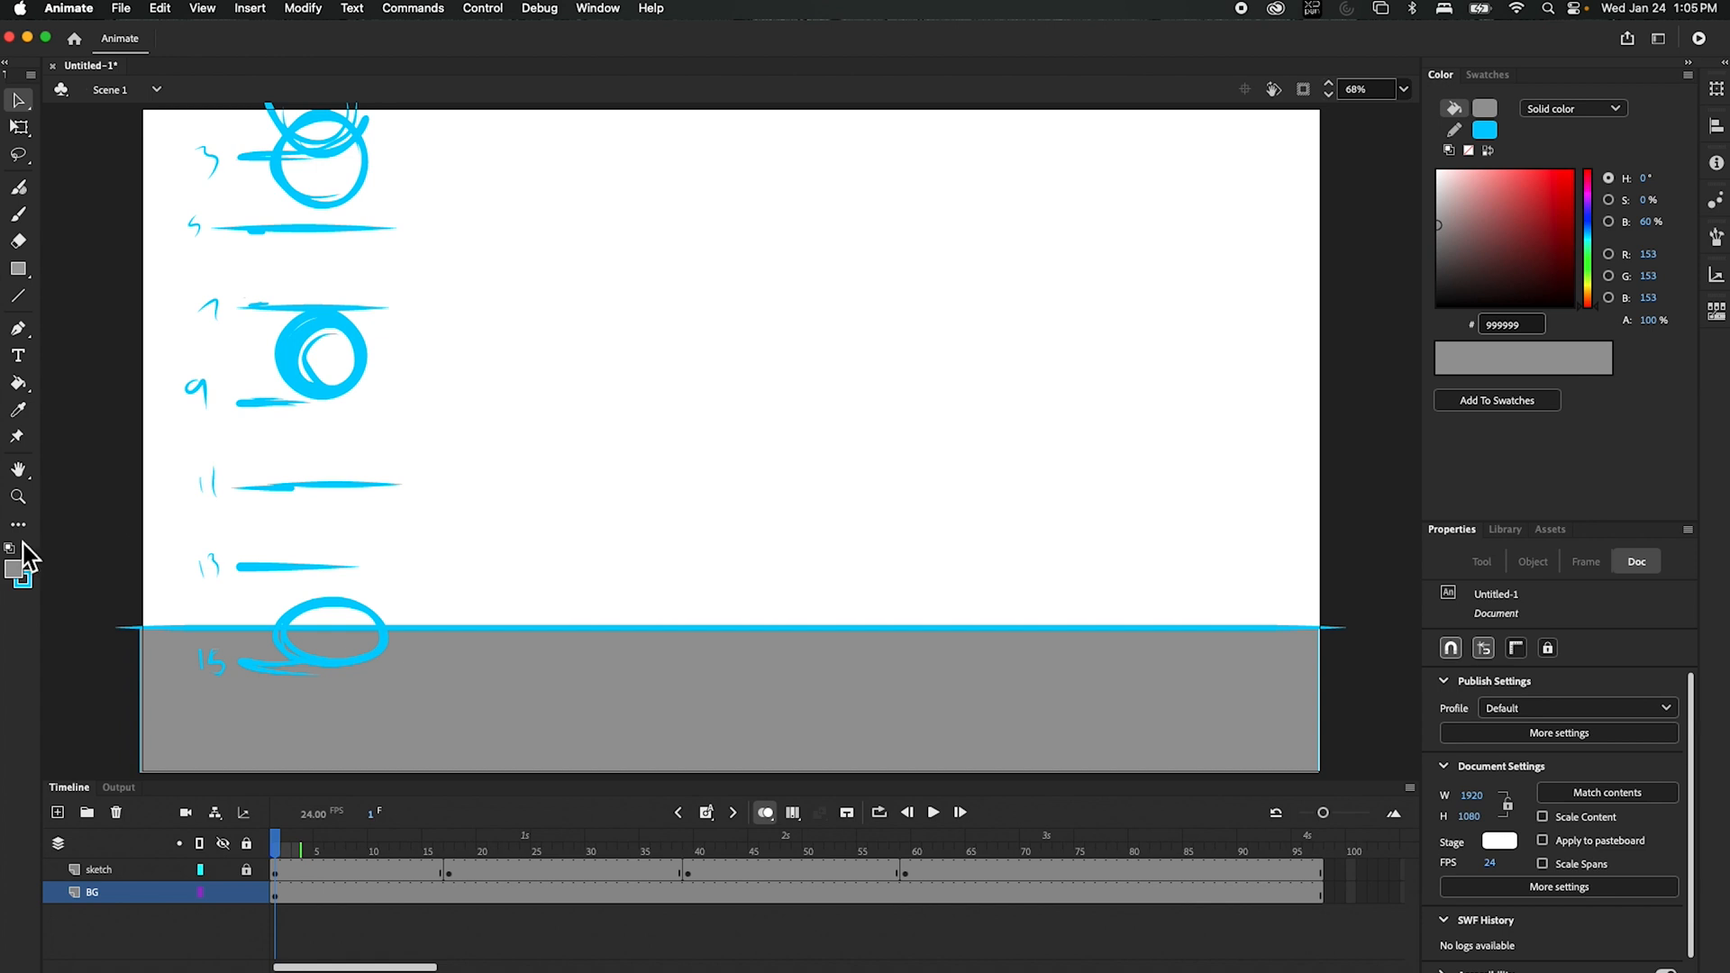
# - Set the fill color to black #000000 and reduce the Fluid Brush size to 12 for outlining the ground
pyautogui.click(18, 578)
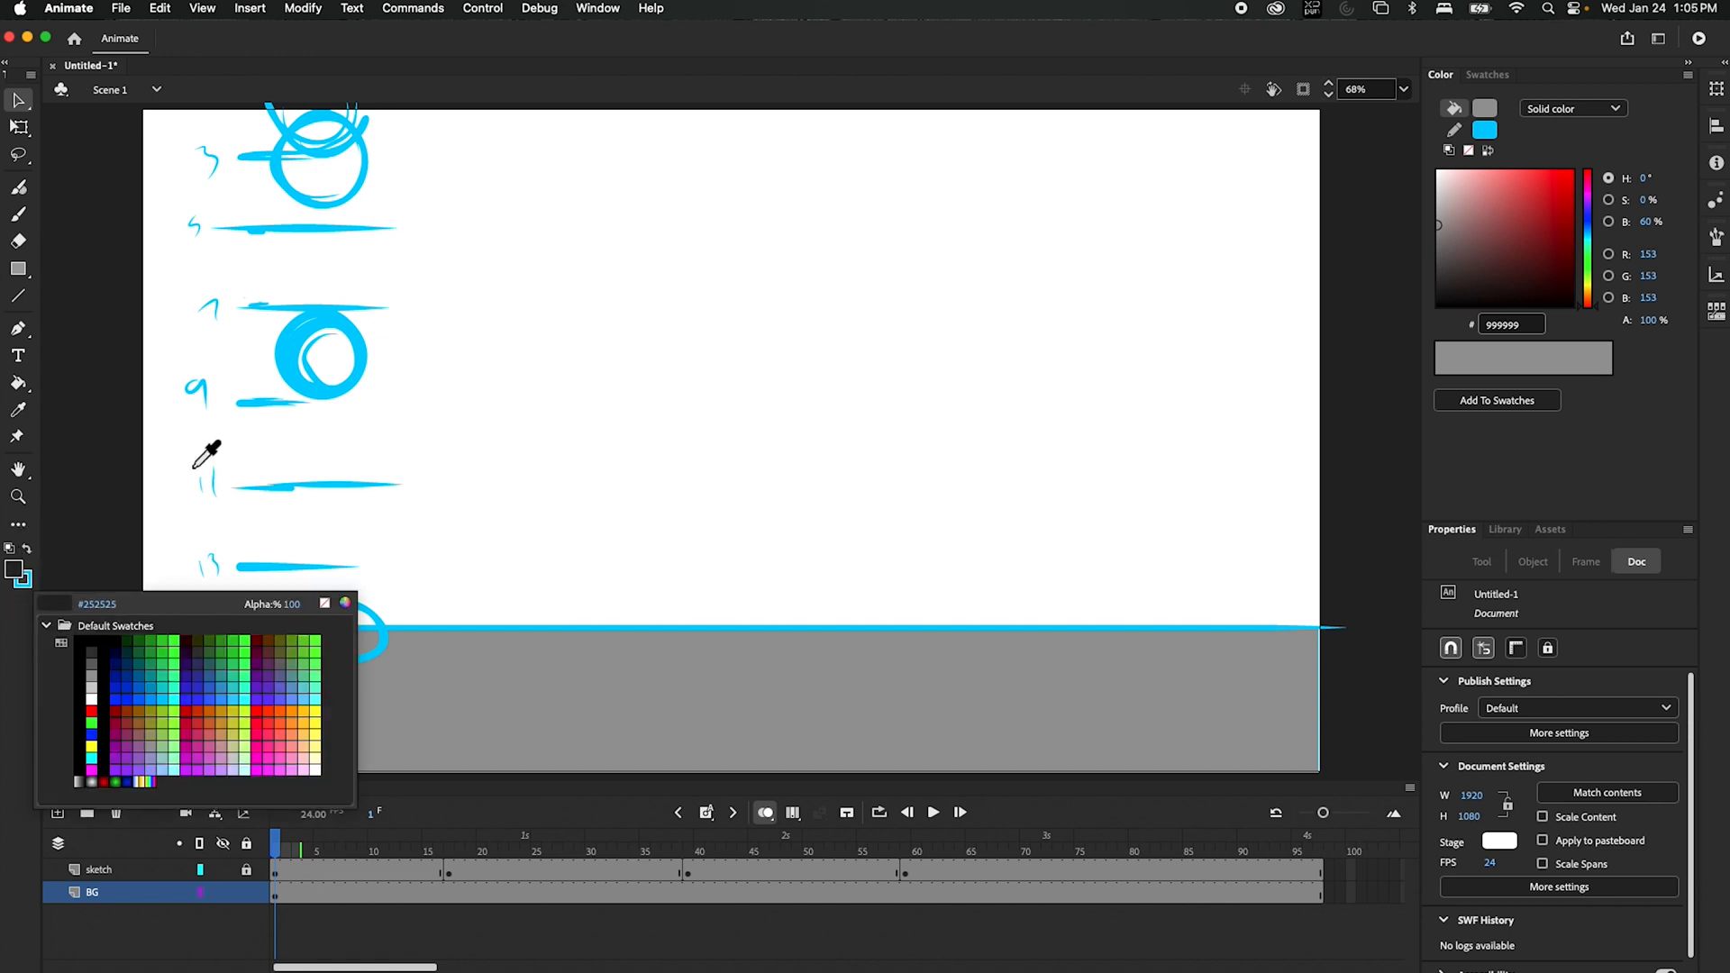
pyautogui.click(93, 642)
pyautogui.click(18, 187)
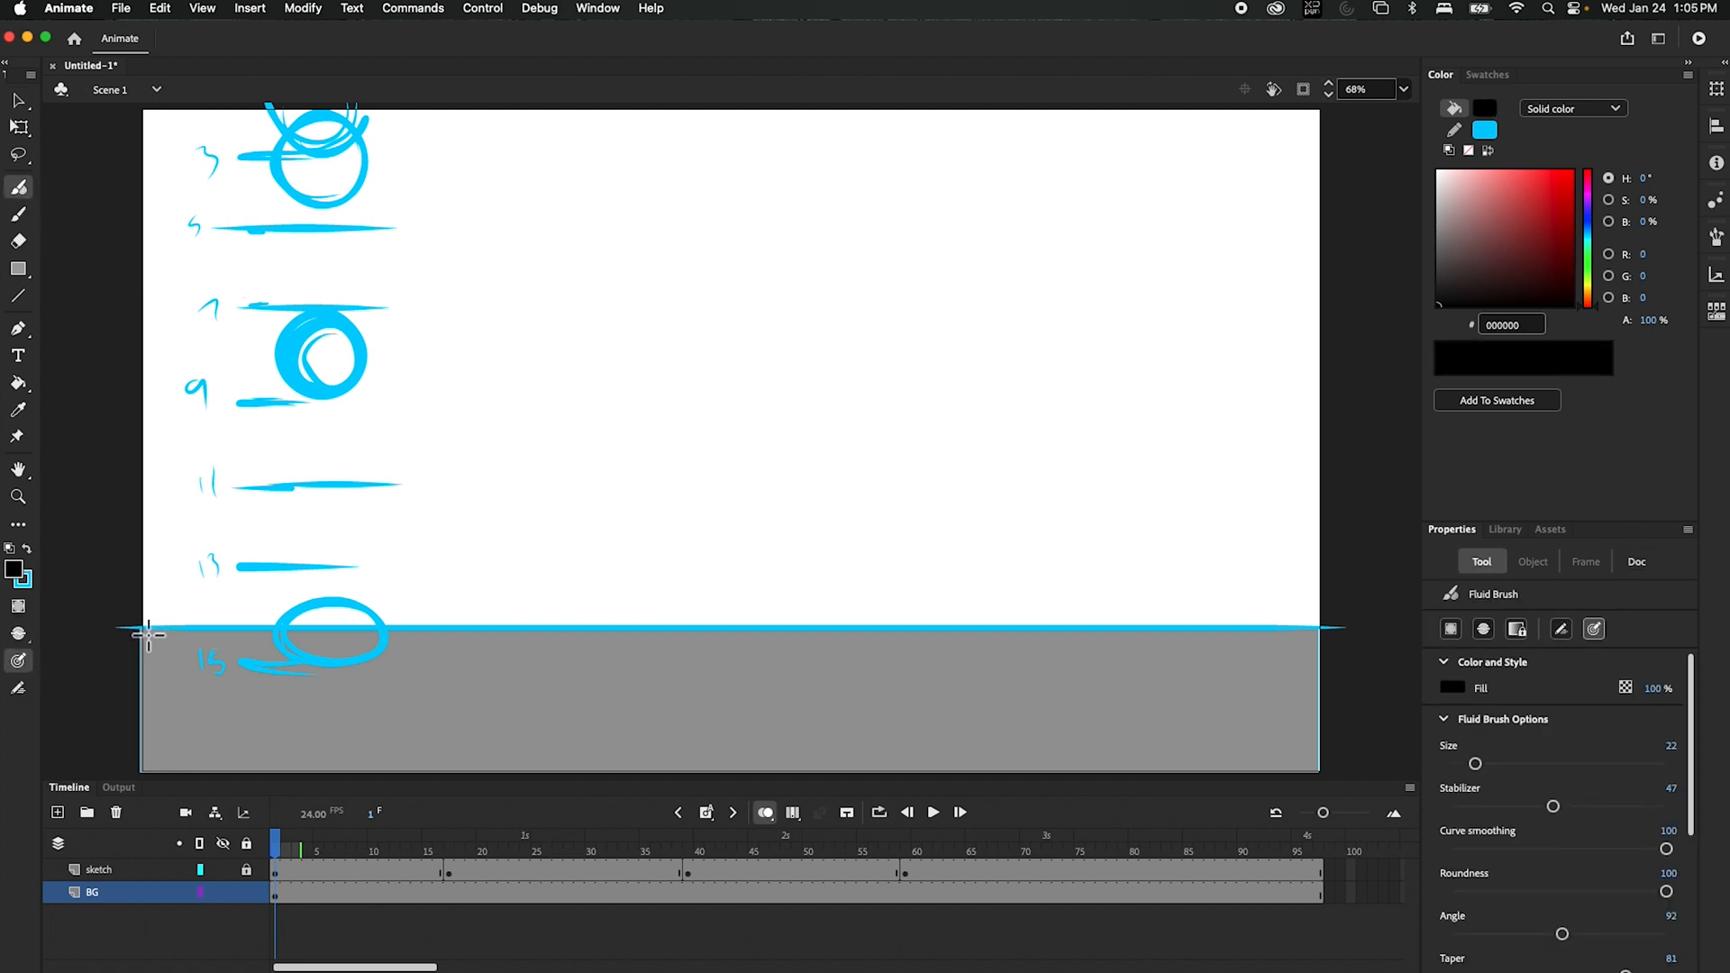
pyautogui.moveTo(132, 620)
pyautogui.mouseDown()
pyautogui.moveTo(319, 623)
pyautogui.moveTo(1398, 692)
pyautogui.mouseUp()
pyautogui.press('super+z')
pyautogui.press('[')
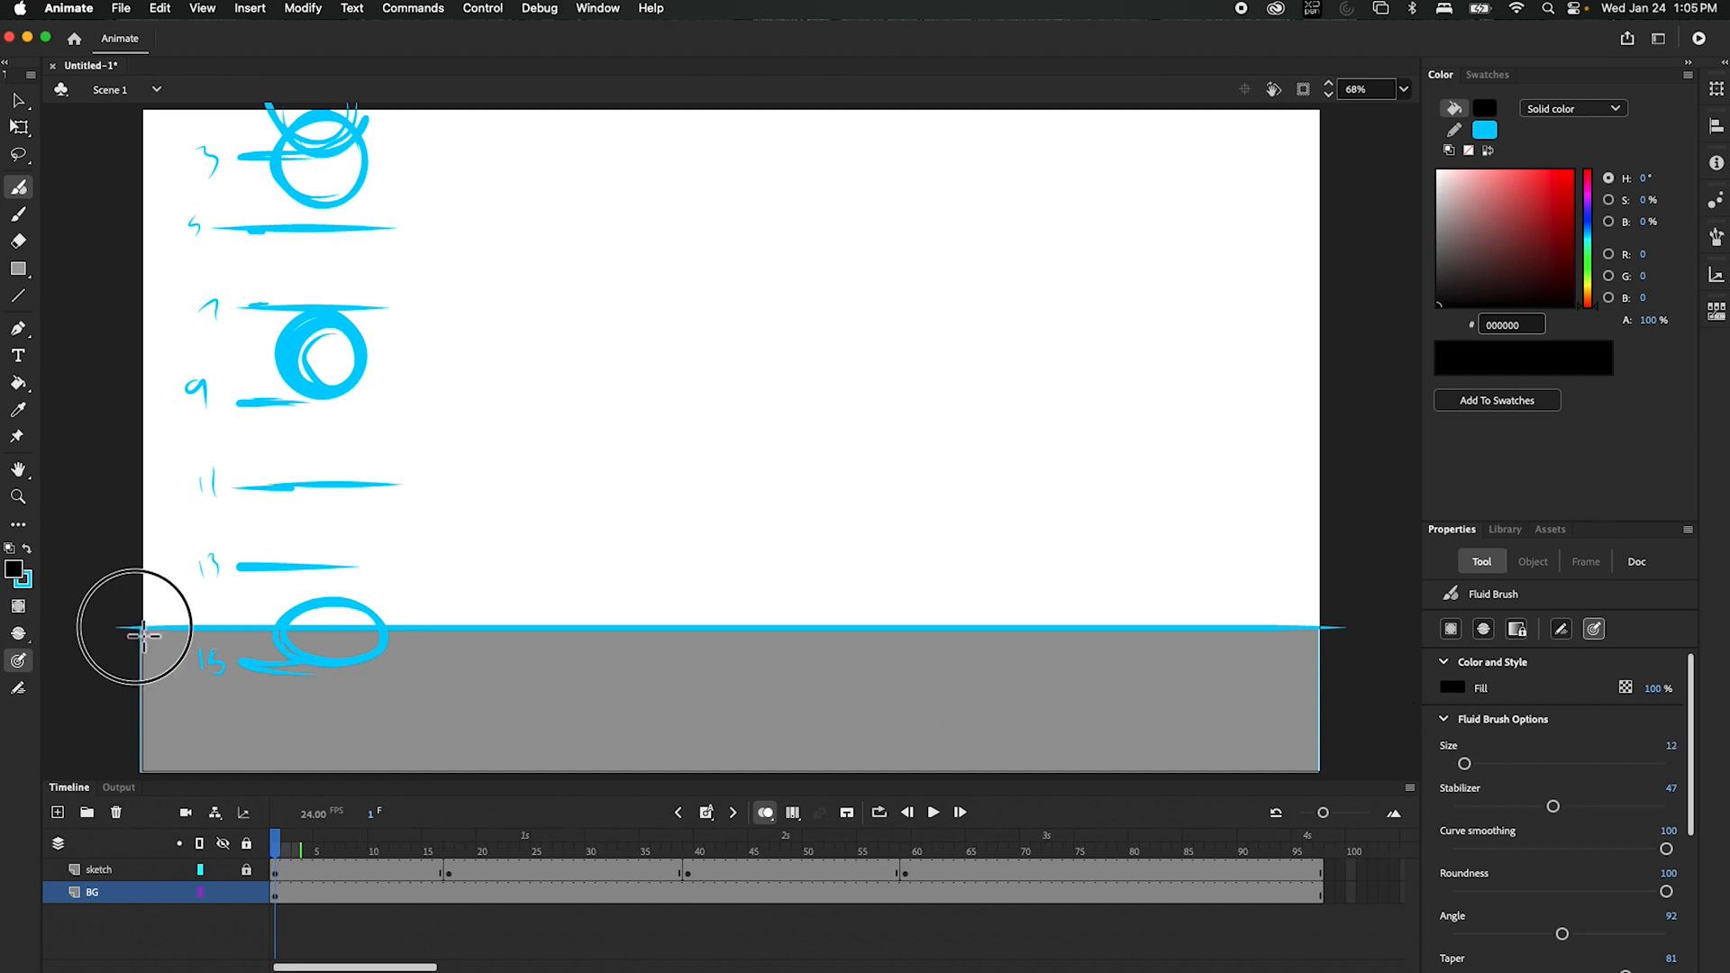
pyautogui.moveTo(147, 634)
pyautogui.mouseDown()
pyautogui.moveTo(1065, 648)
pyautogui.moveTo(1366, 675)
pyautogui.mouseUp()
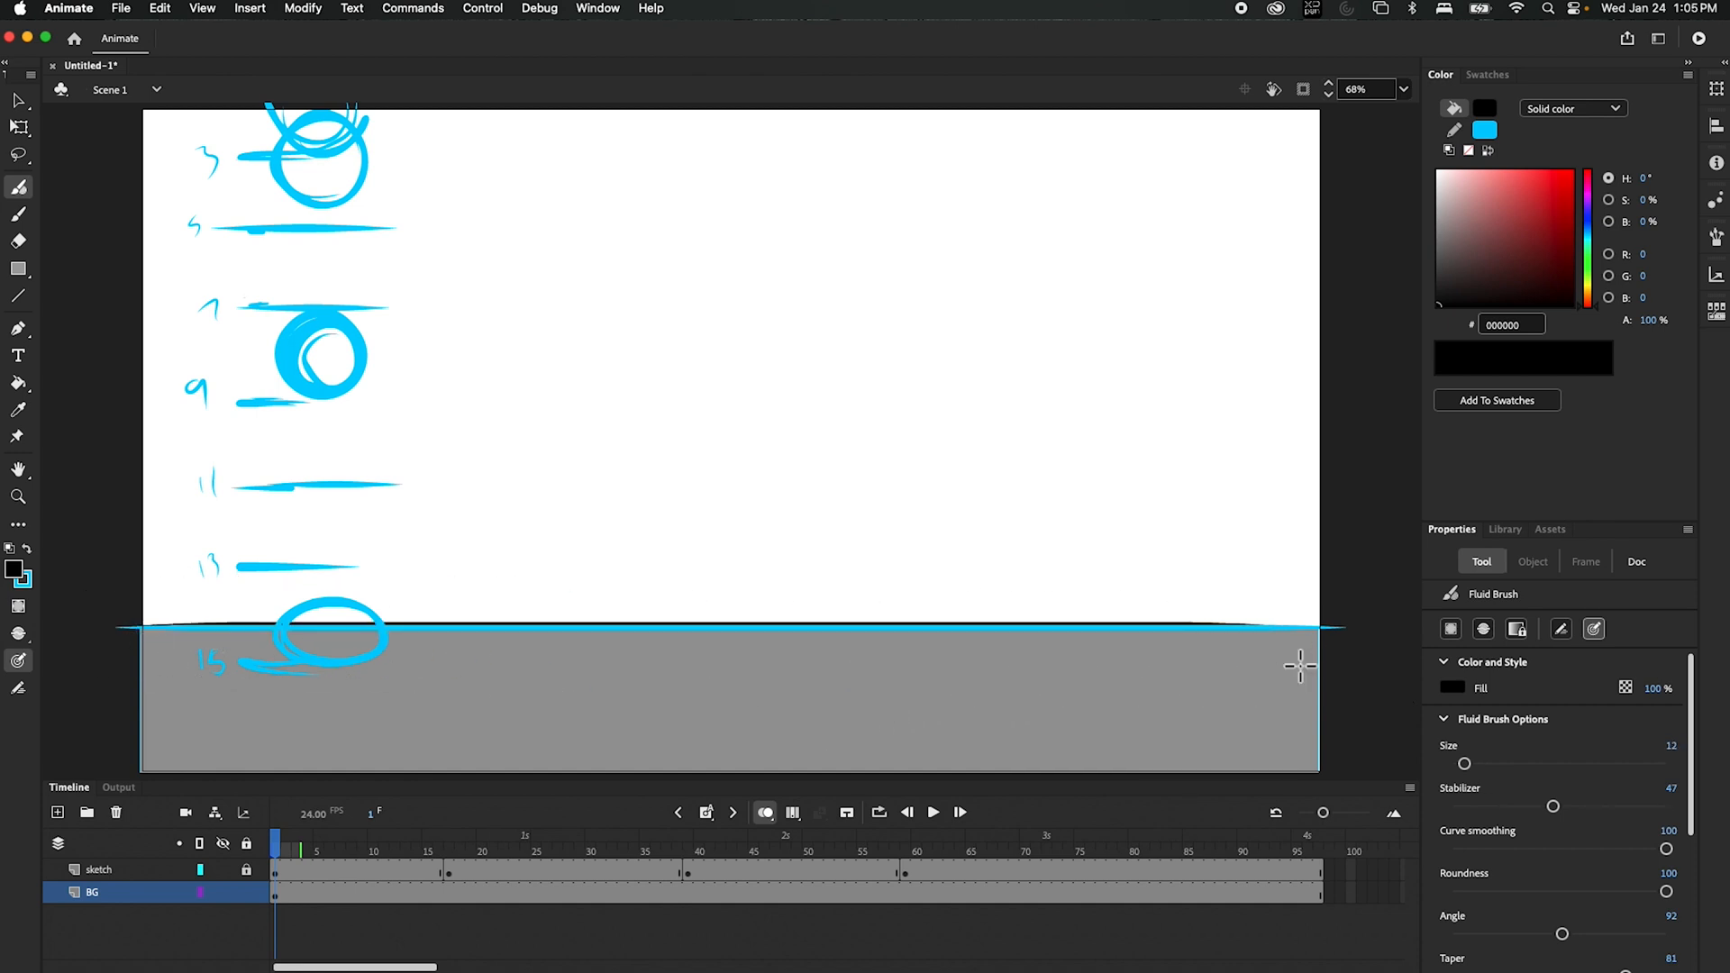
pyautogui.press('super+z')
pyautogui.moveTo(144, 634); pyautogui.dragTo(1346, 662)
pyautogui.press('super+z')
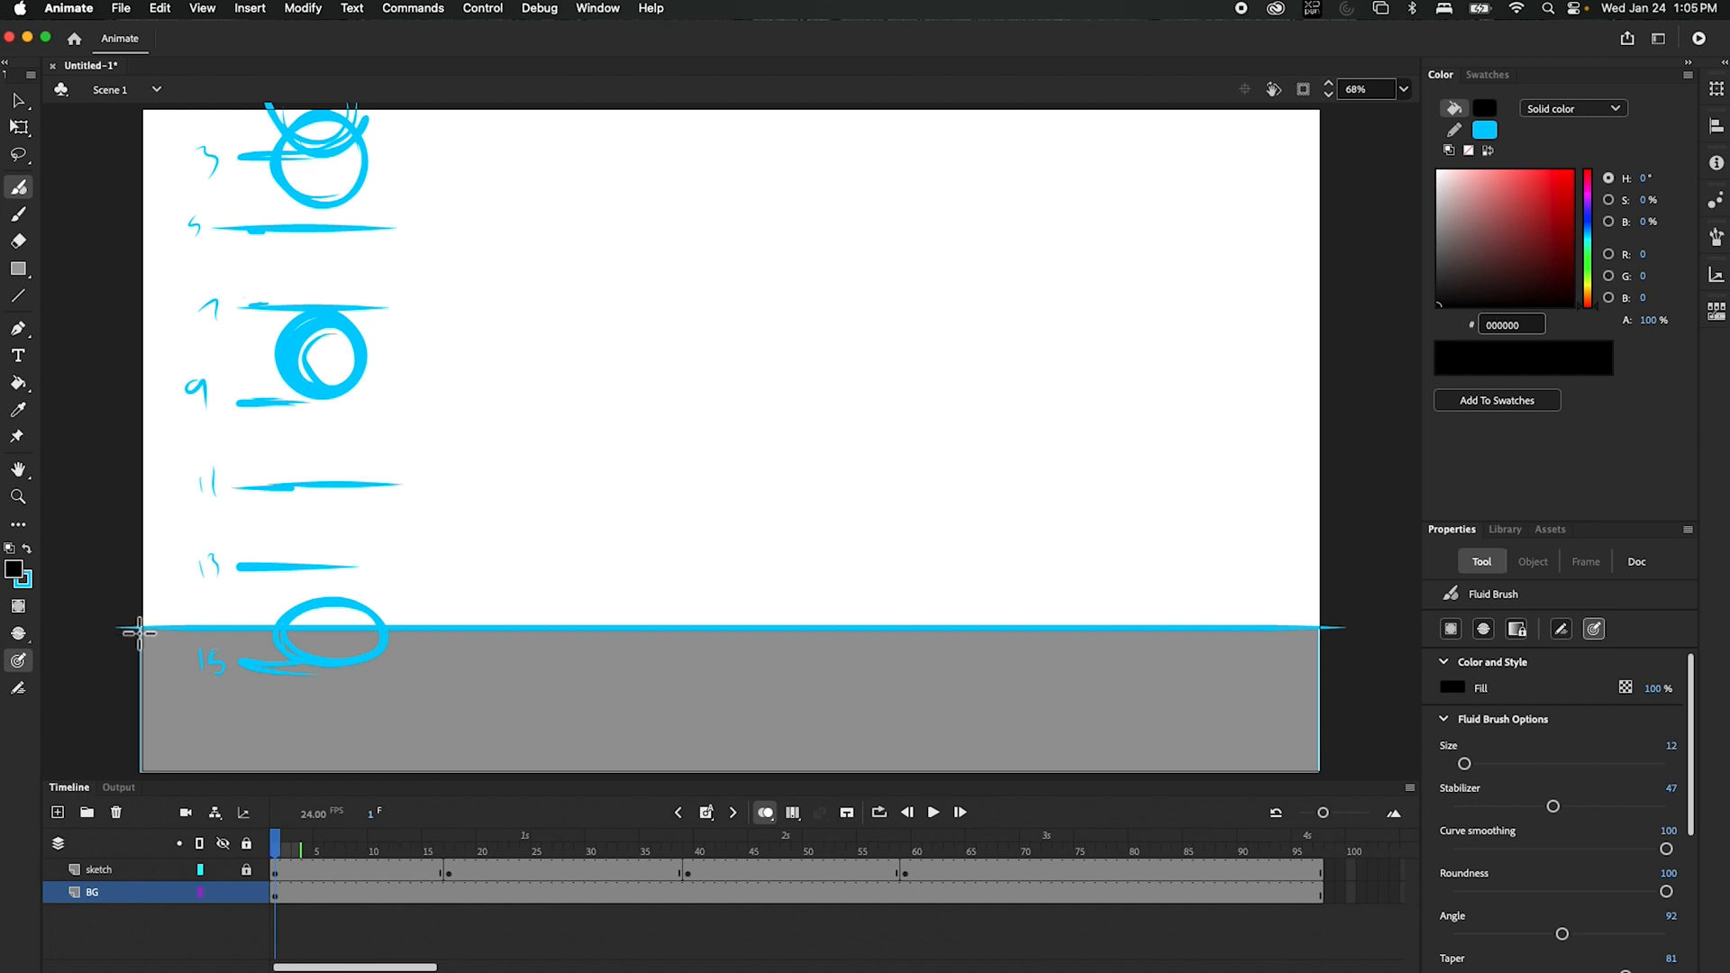
# - Brush a black outline along the ground's upper edge and check it by toggling the sketch layer's visibility
pyautogui.moveTo(139, 632)
pyautogui.mouseDown()
pyautogui.moveTo(348, 617)
pyautogui.moveTo(1355, 641)
pyautogui.mouseUp()
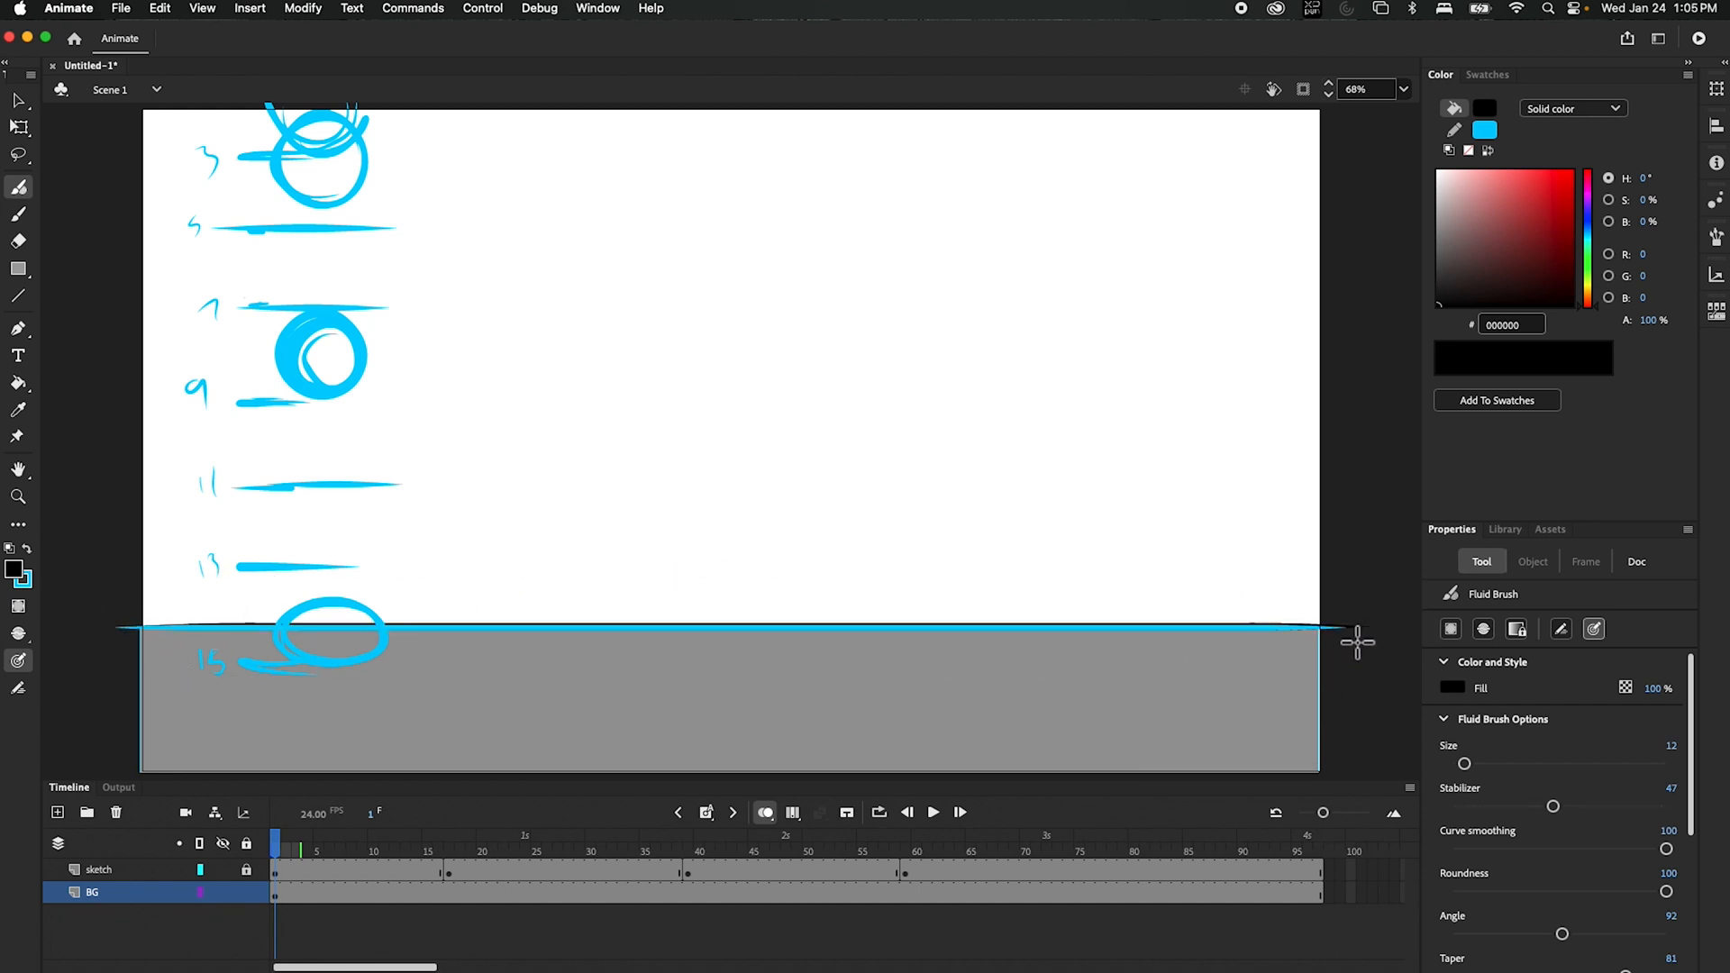
pyautogui.click(222, 870)
pyautogui.click(223, 871)
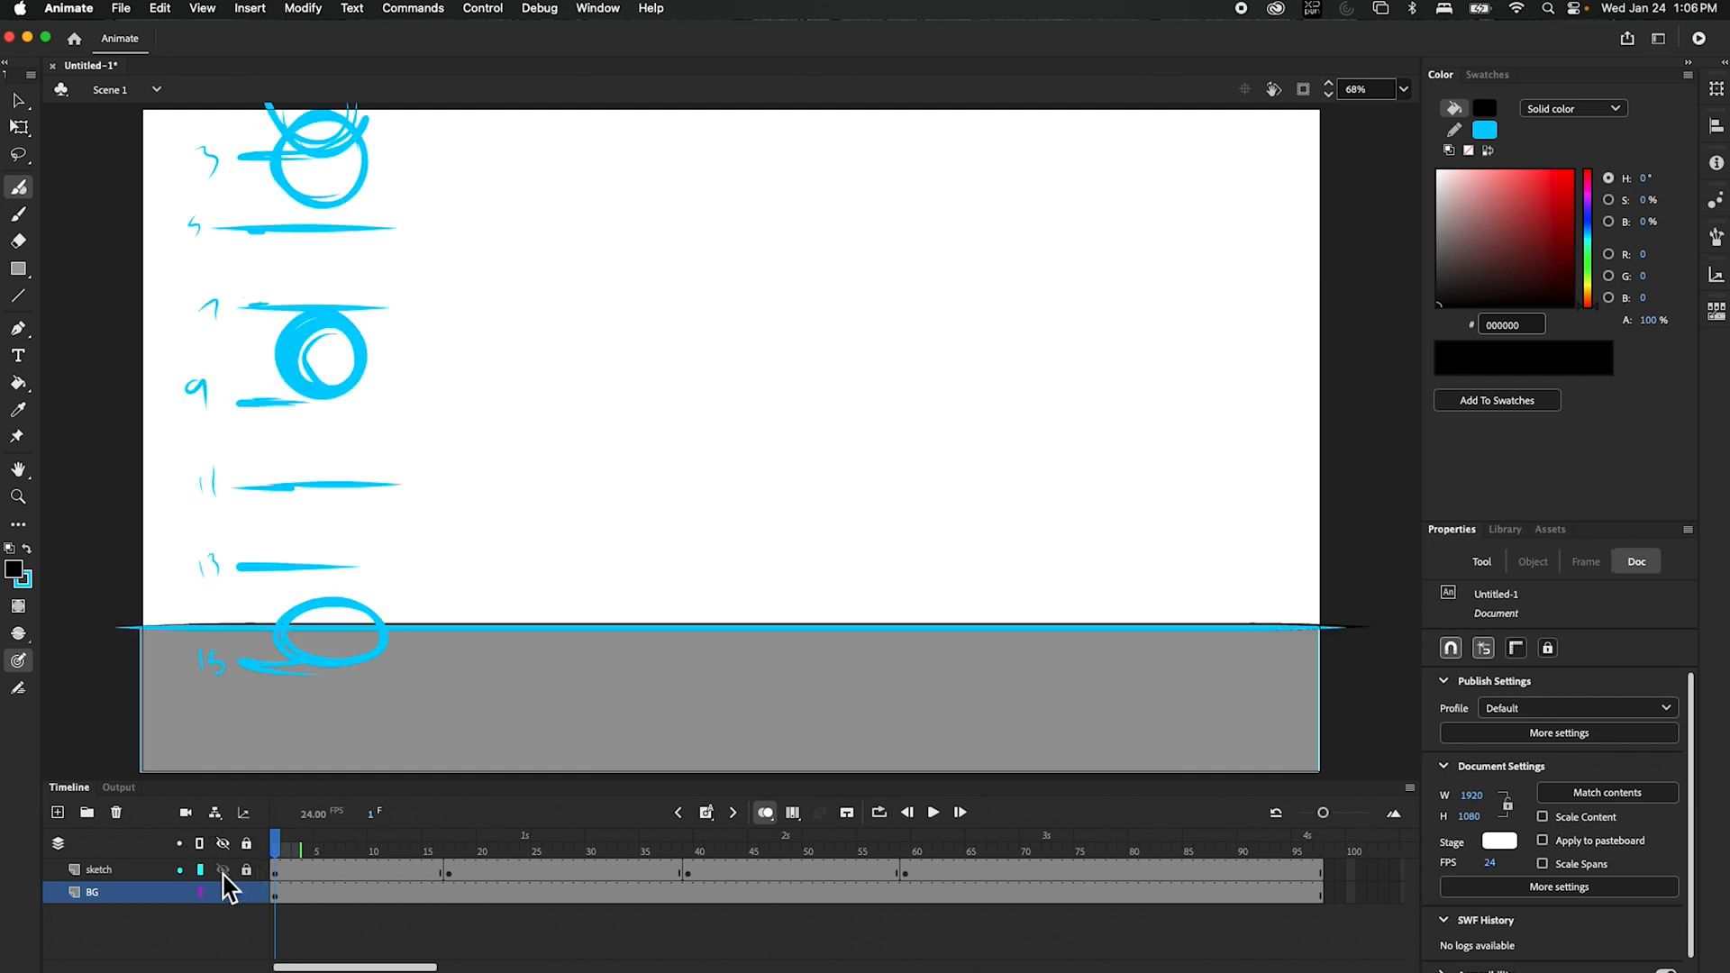
pyautogui.click(225, 872)
pyautogui.click(224, 871)
# - Add a layer named Ball and place it above the sketch layer
pyautogui.click(58, 811)
pyautogui.doubleClick(113, 891)
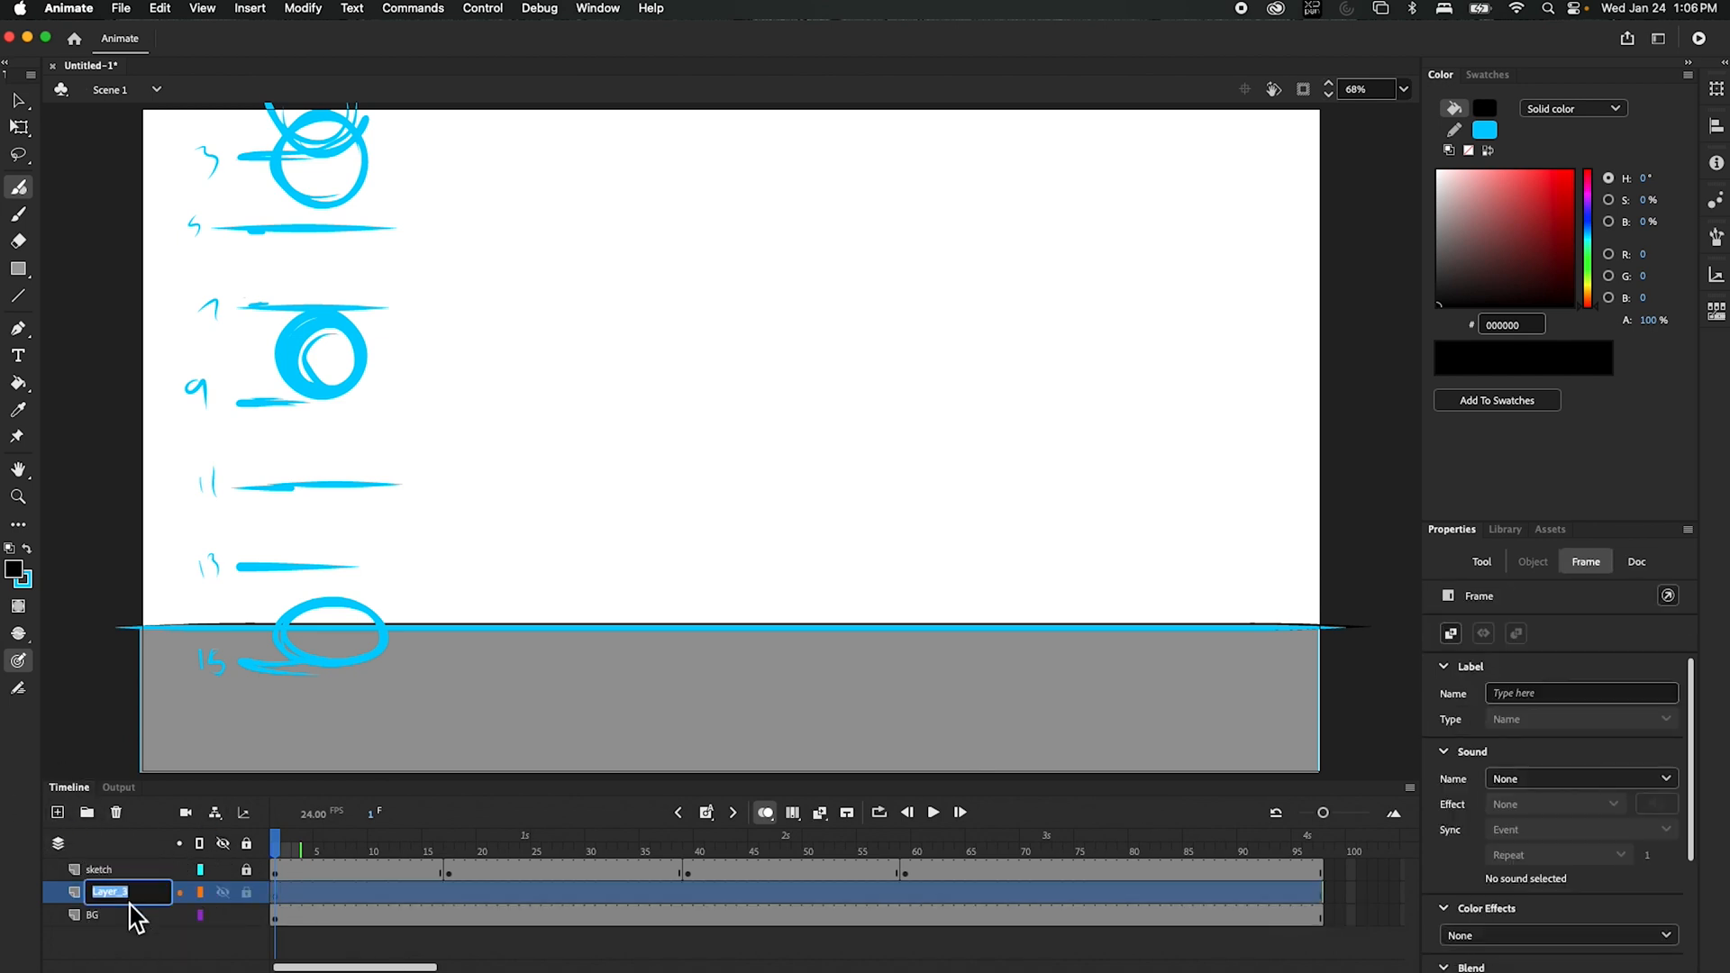
pyautogui.write('Ball')
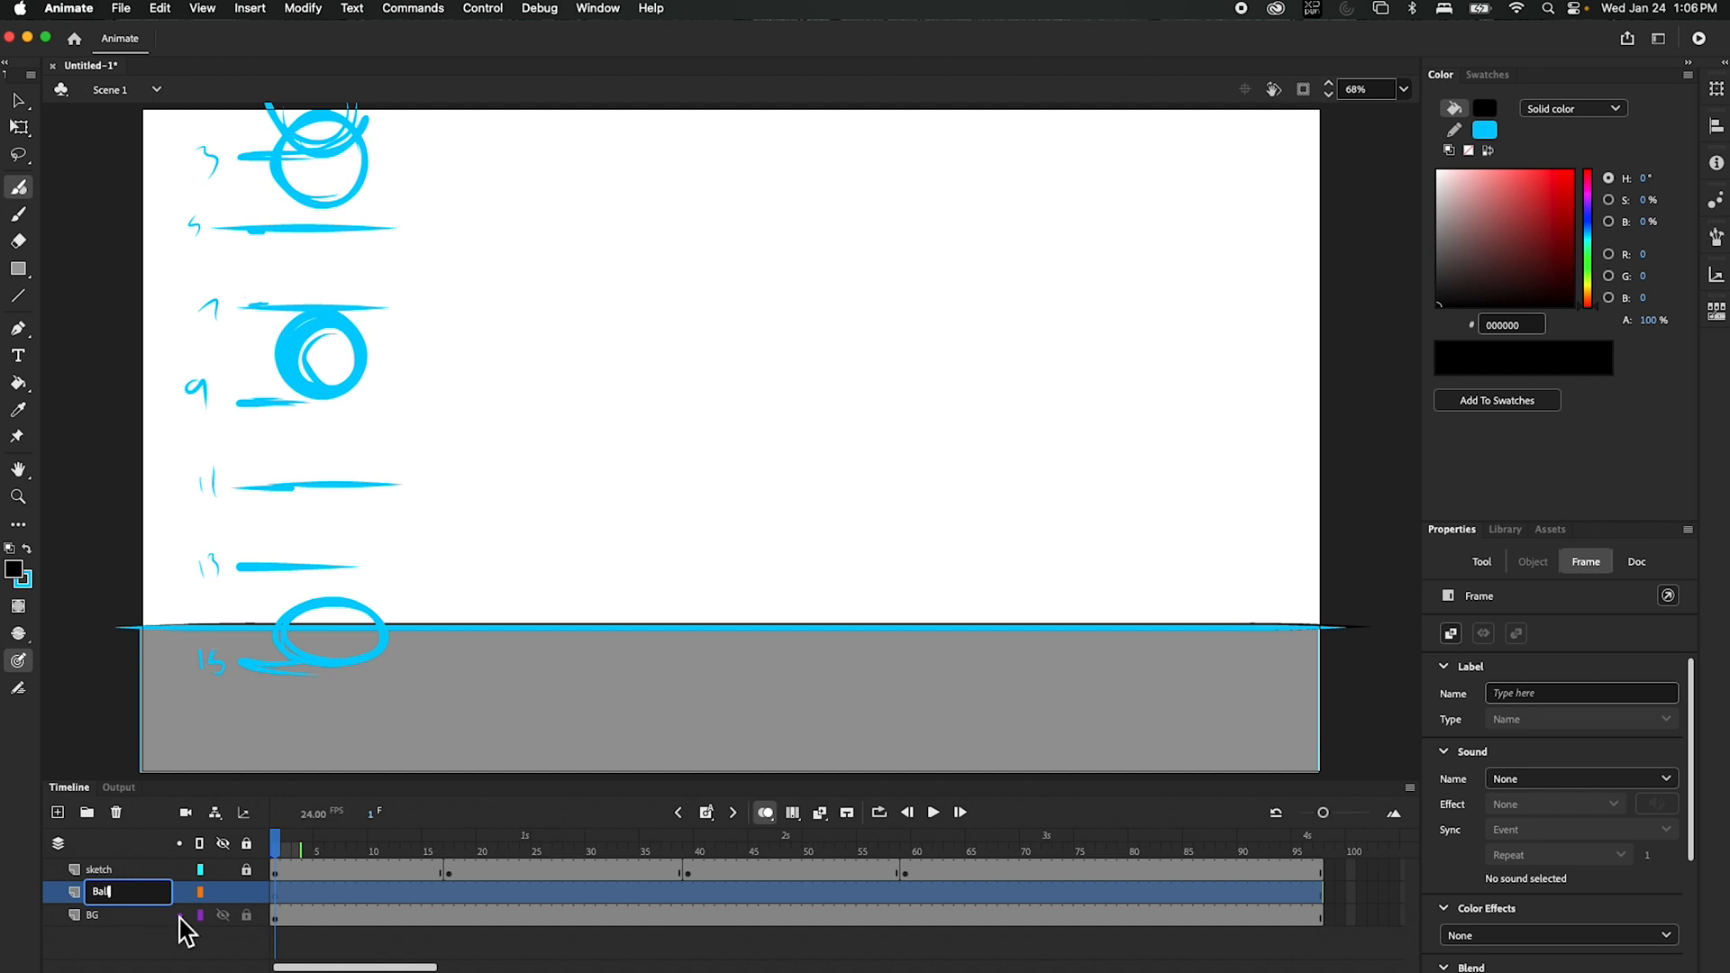
pyautogui.moveTo(78, 895); pyautogui.dragTo(81, 867)
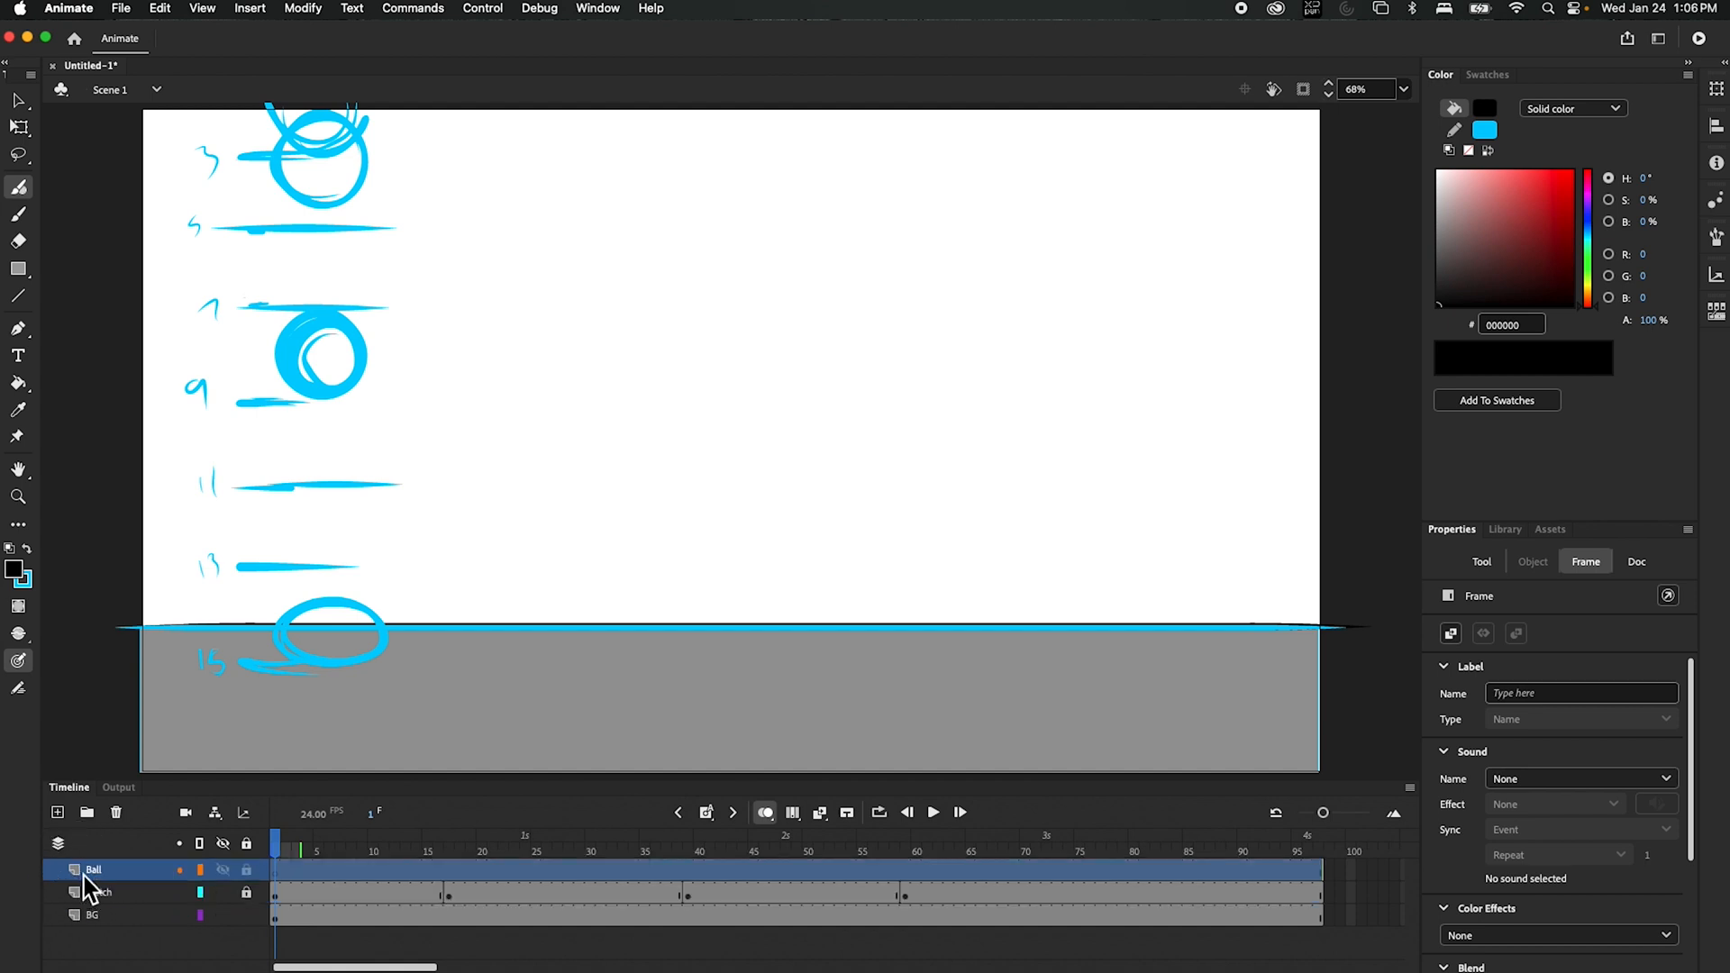
pyautogui.click(277, 872)
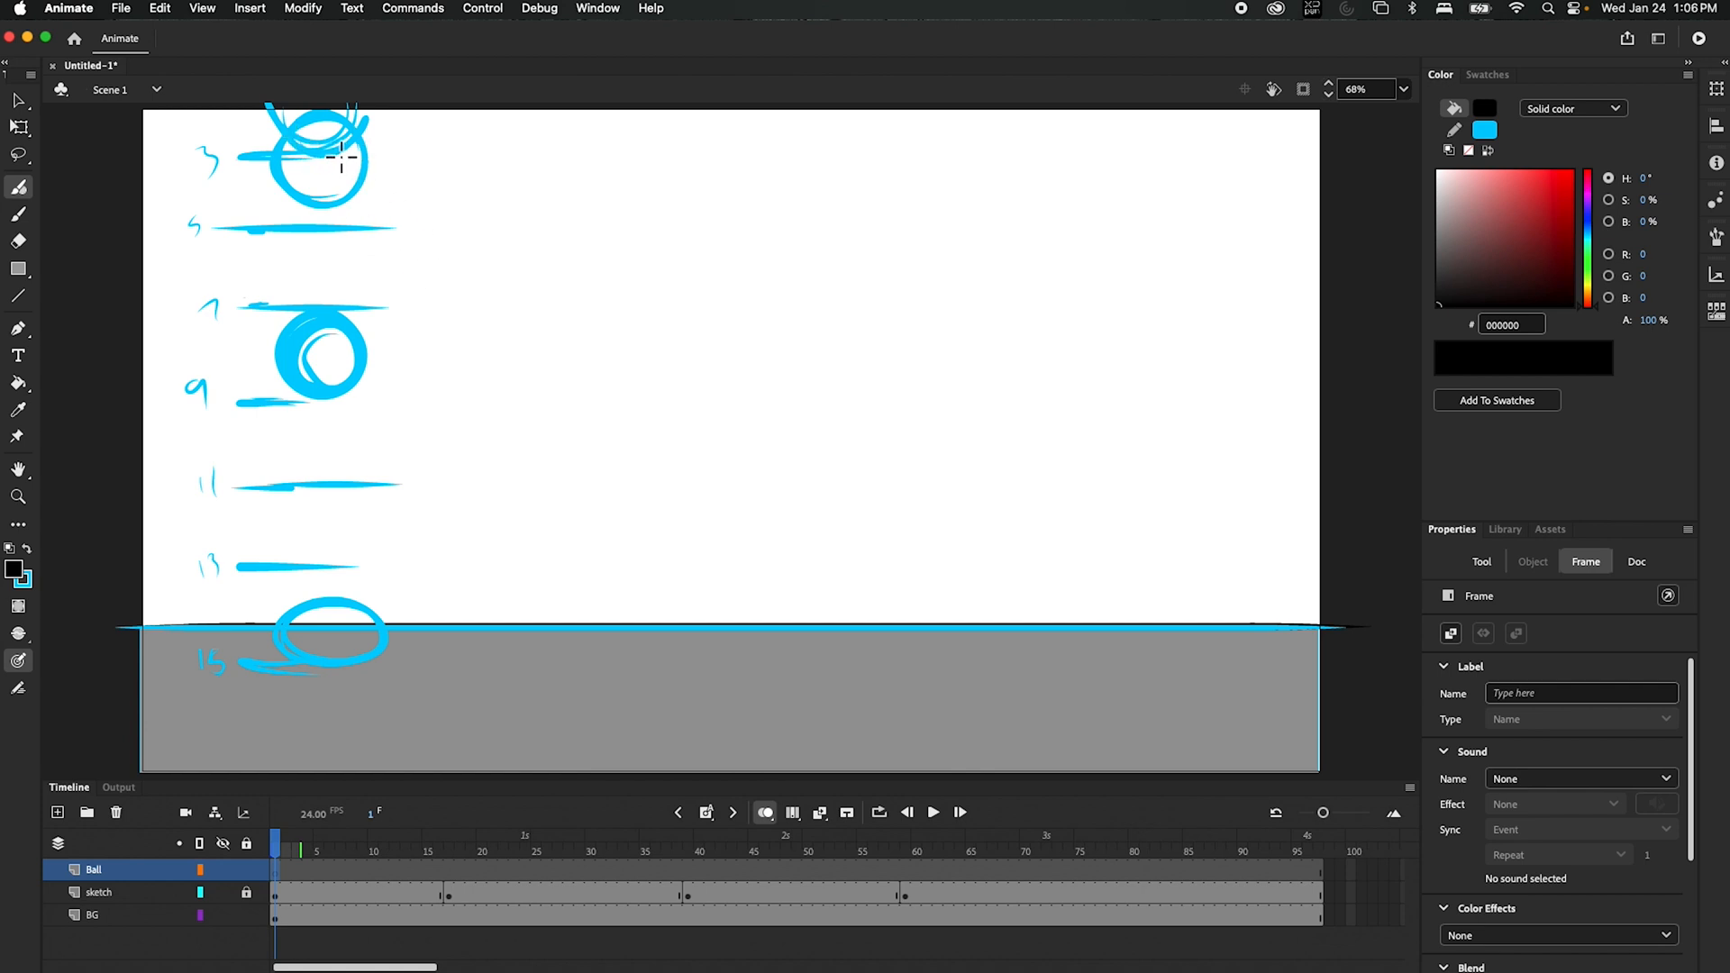
# - Insert a blank keyframe at frame 3 of the Ball layer
pyautogui.click(286, 854)
pyautogui.moveTo(290, 846); pyautogui.dragTo(300, 849)
pyautogui.click(709, 820)
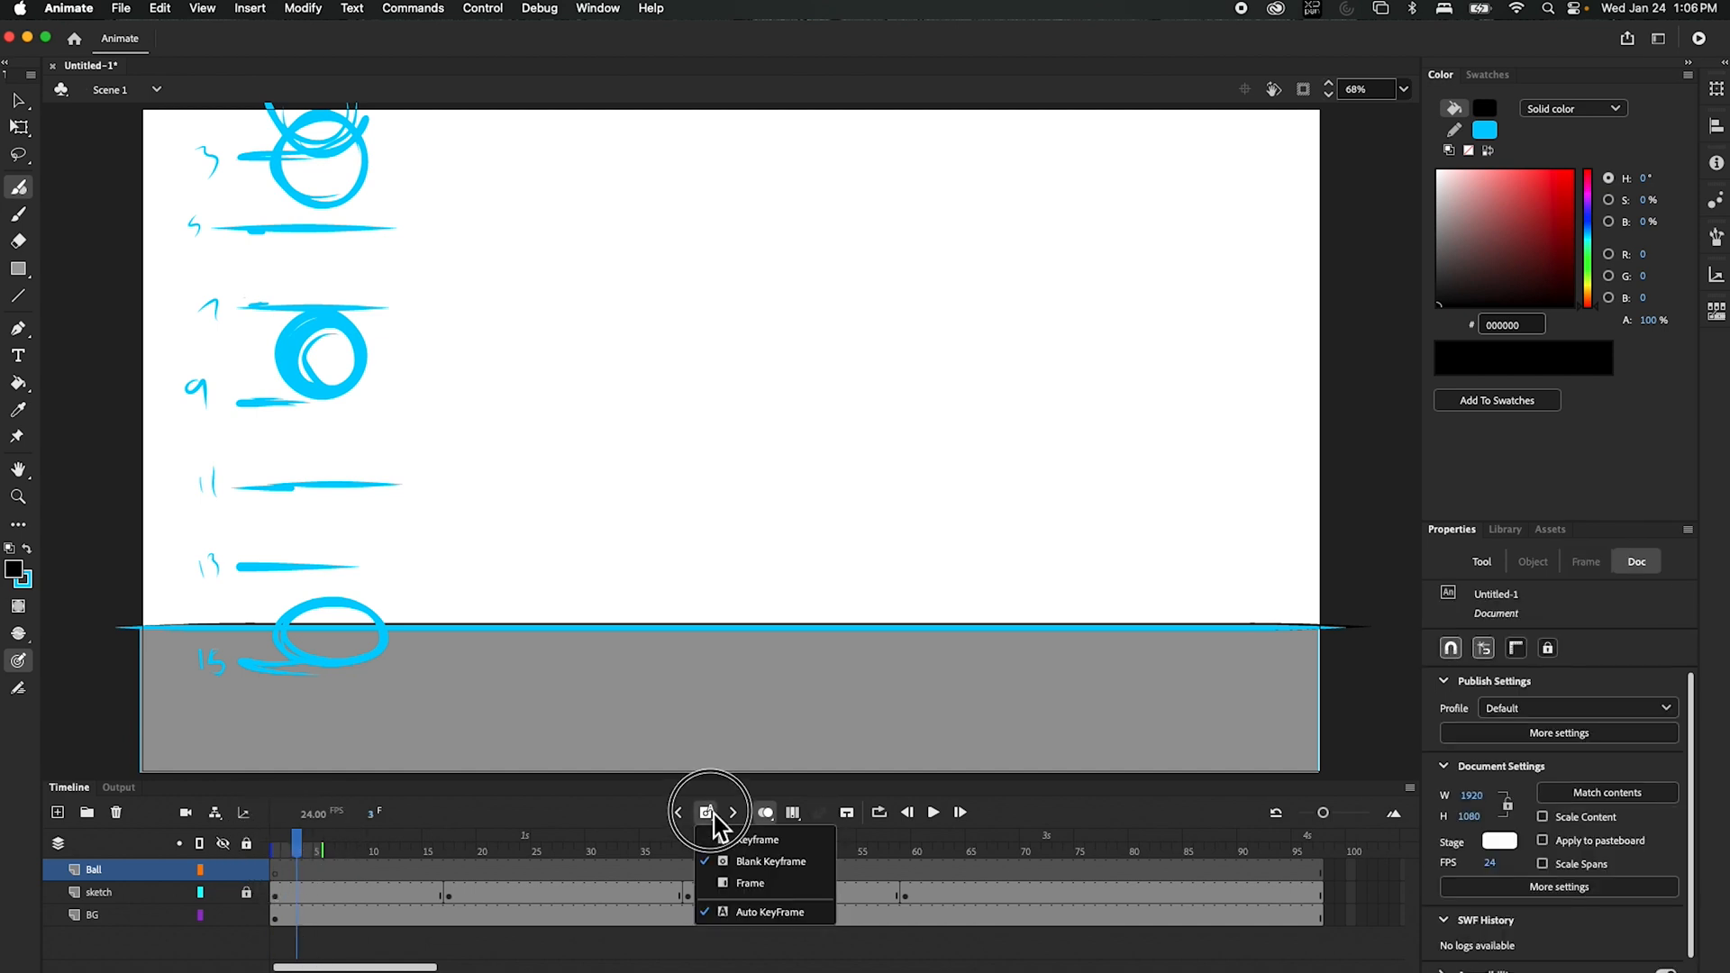
pyautogui.click(740, 872)
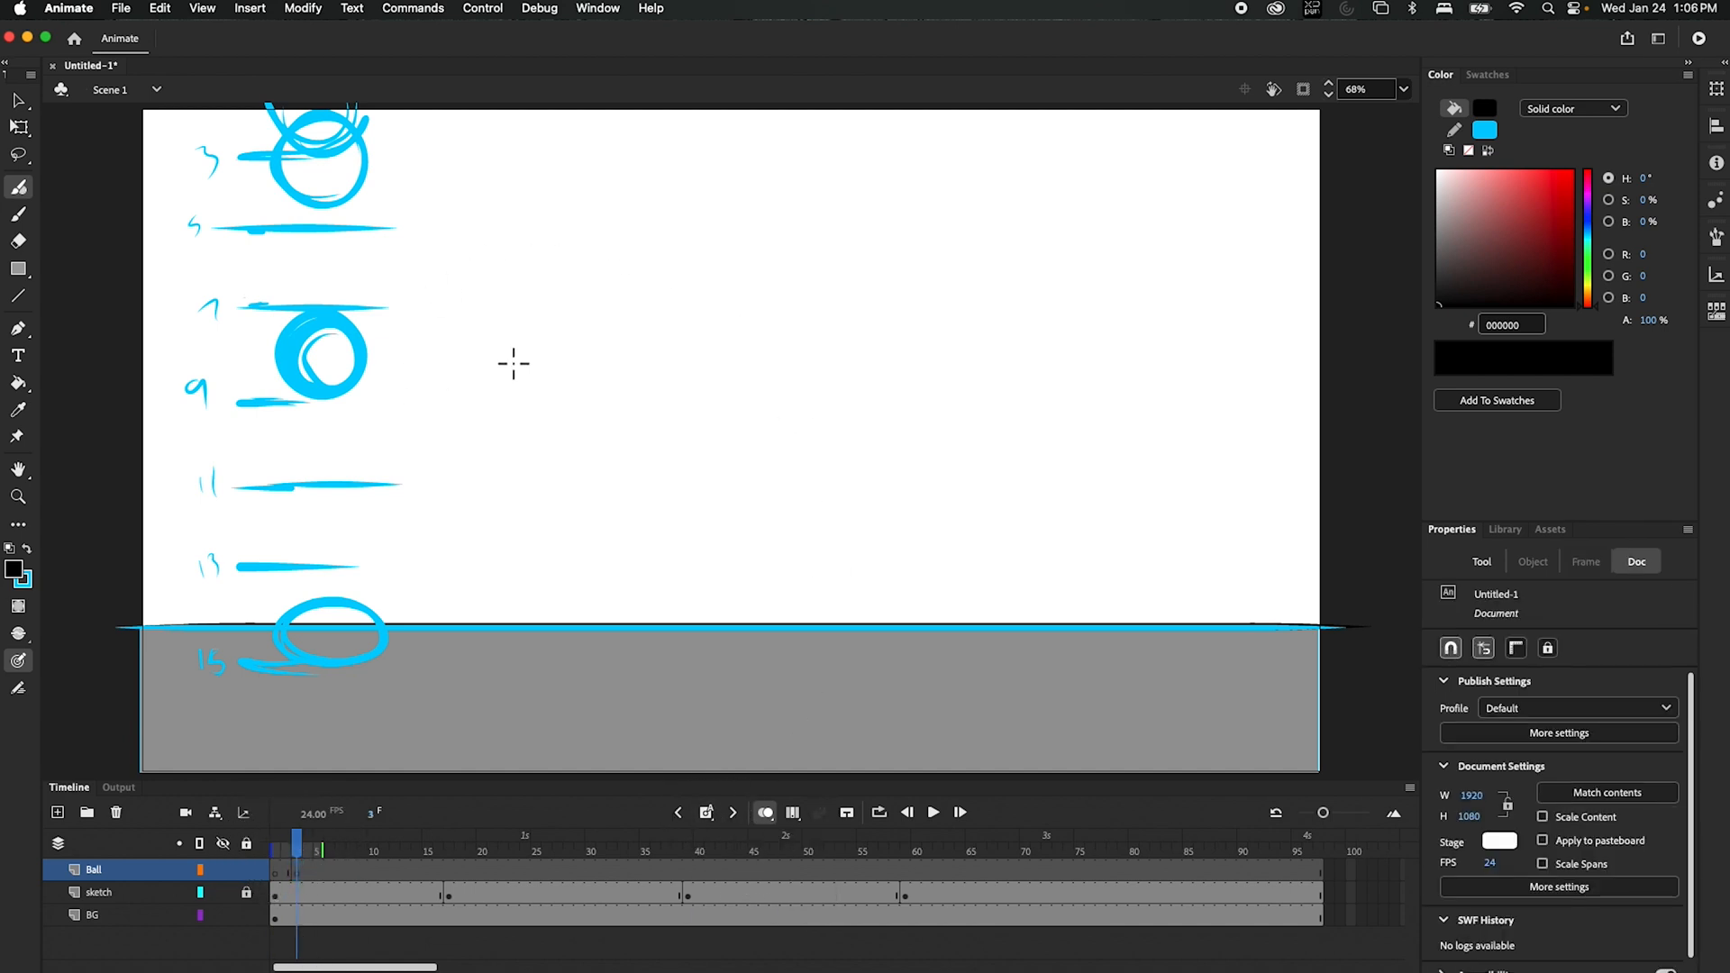
# - Brush a black circle about 150 px wide over the sketched ball and raise it so its base meets the 3 mark
pyautogui.press('super+equal')
pyautogui.moveTo(501, 355); pyautogui.dragTo(814, 378)
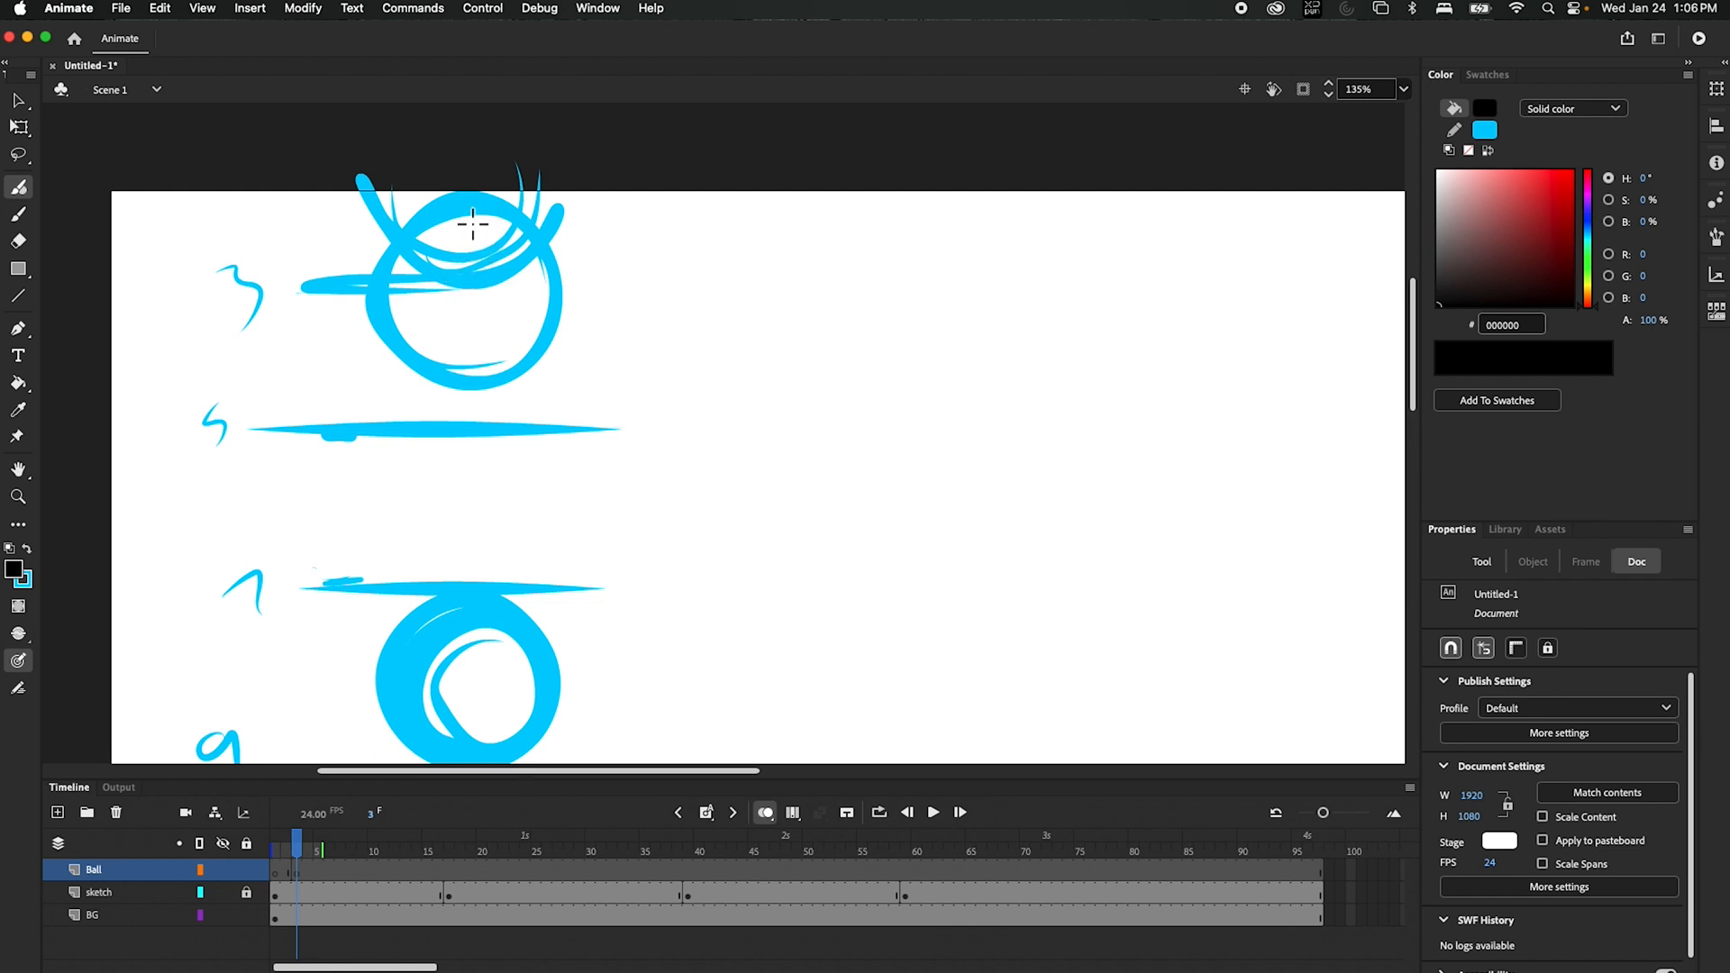
pyautogui.moveTo(450, 205)
pyautogui.mouseDown()
pyautogui.moveTo(370, 271)
pyautogui.moveTo(550, 289)
pyautogui.moveTo(418, 215)
pyautogui.mouseUp()
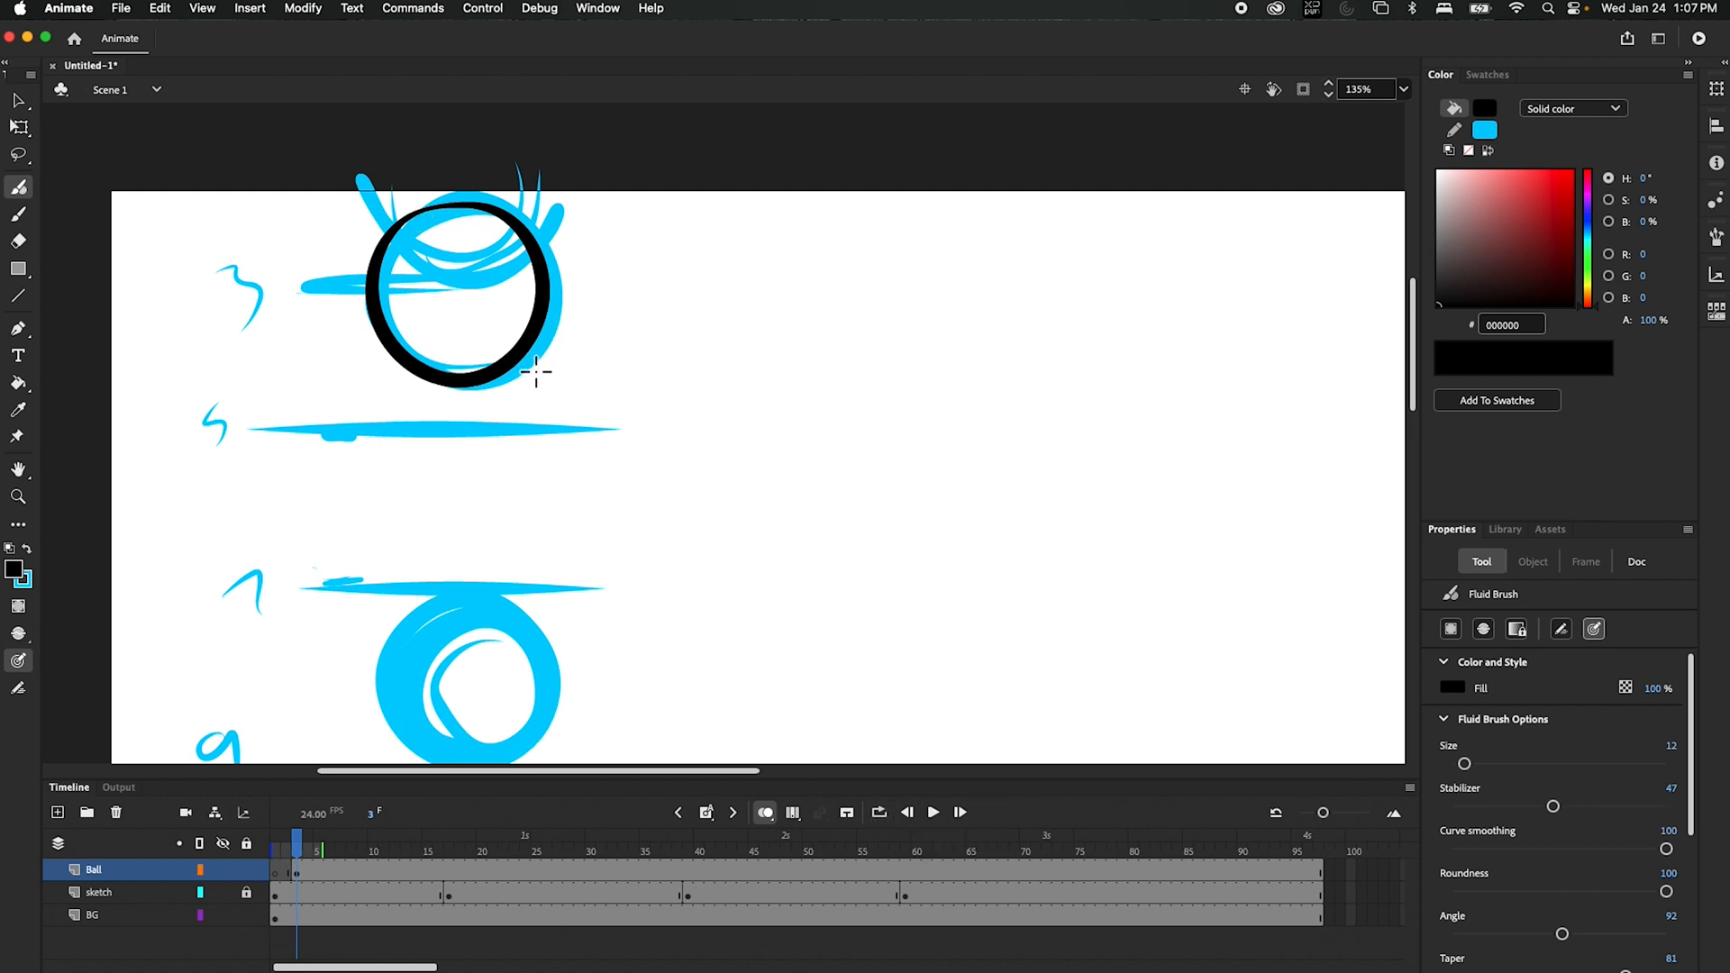
pyautogui.press('v')
pyautogui.moveTo(483, 371)
pyautogui.mouseDown()
pyautogui.moveTo(502, 239)
pyautogui.moveTo(488, 268)
pyautogui.mouseUp()
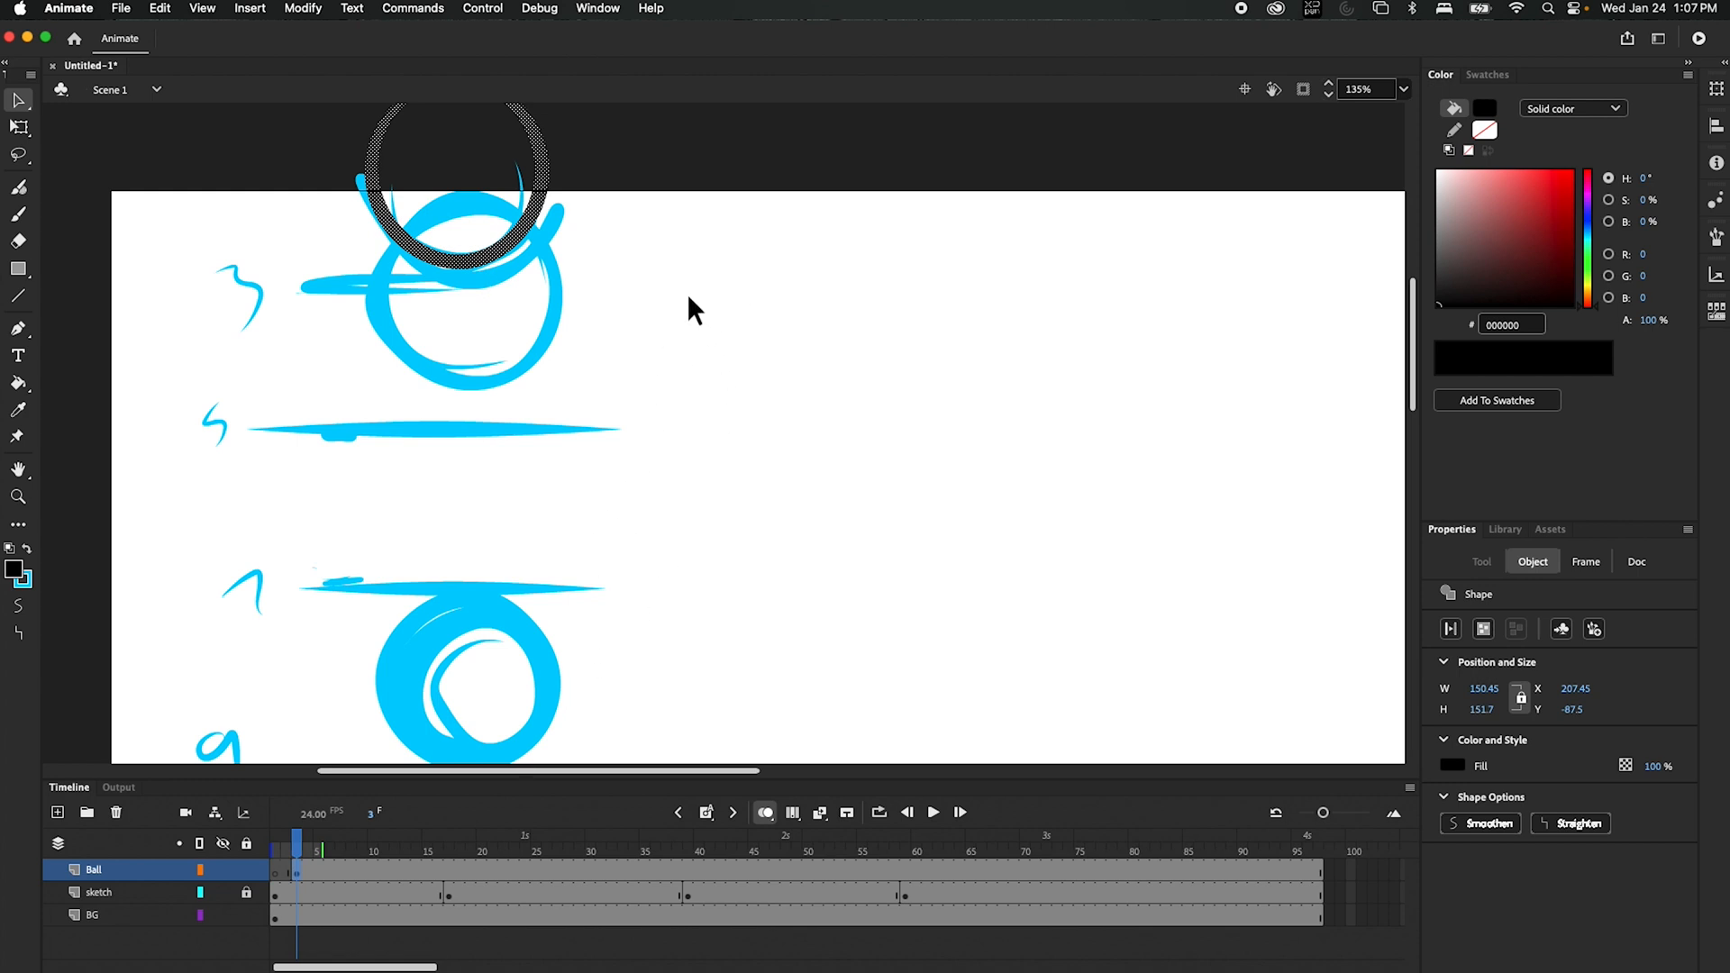
# - Insert a keyframe at frame 5 of the Ball layer and lower the ball so its base rests on the 5 mark
pyautogui.press('space')
pyautogui.moveTo(699, 301); pyautogui.dragTo(719, 363)
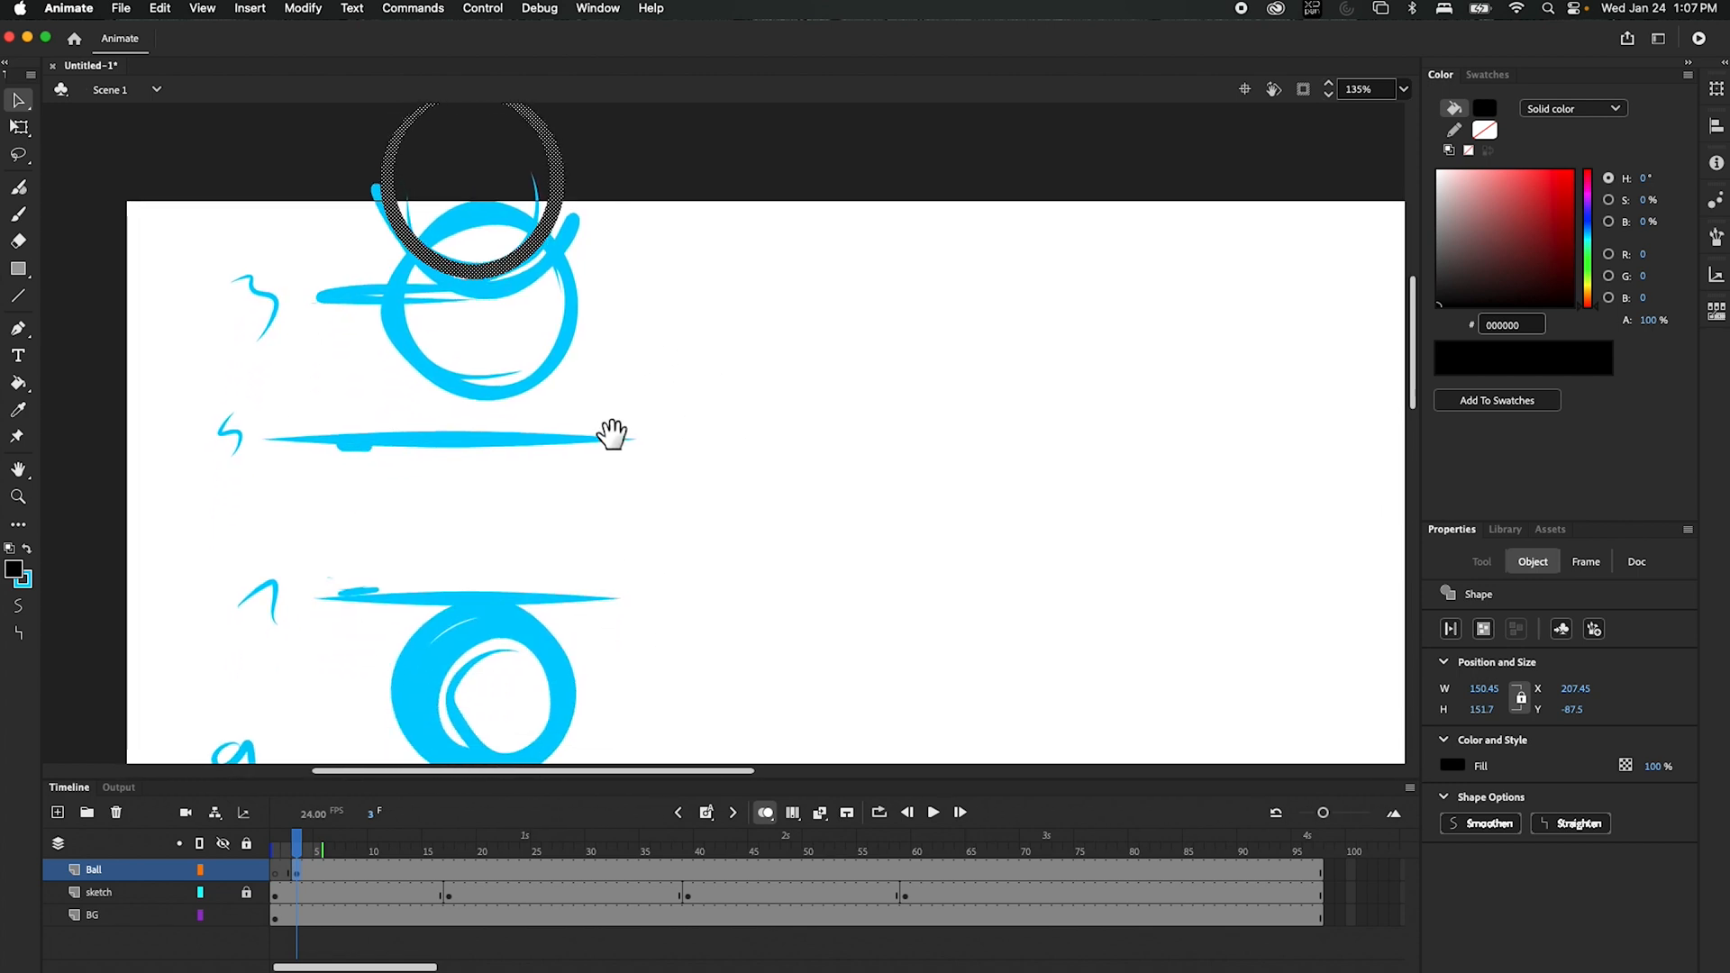
pyautogui.moveTo(302, 845); pyautogui.dragTo(321, 848)
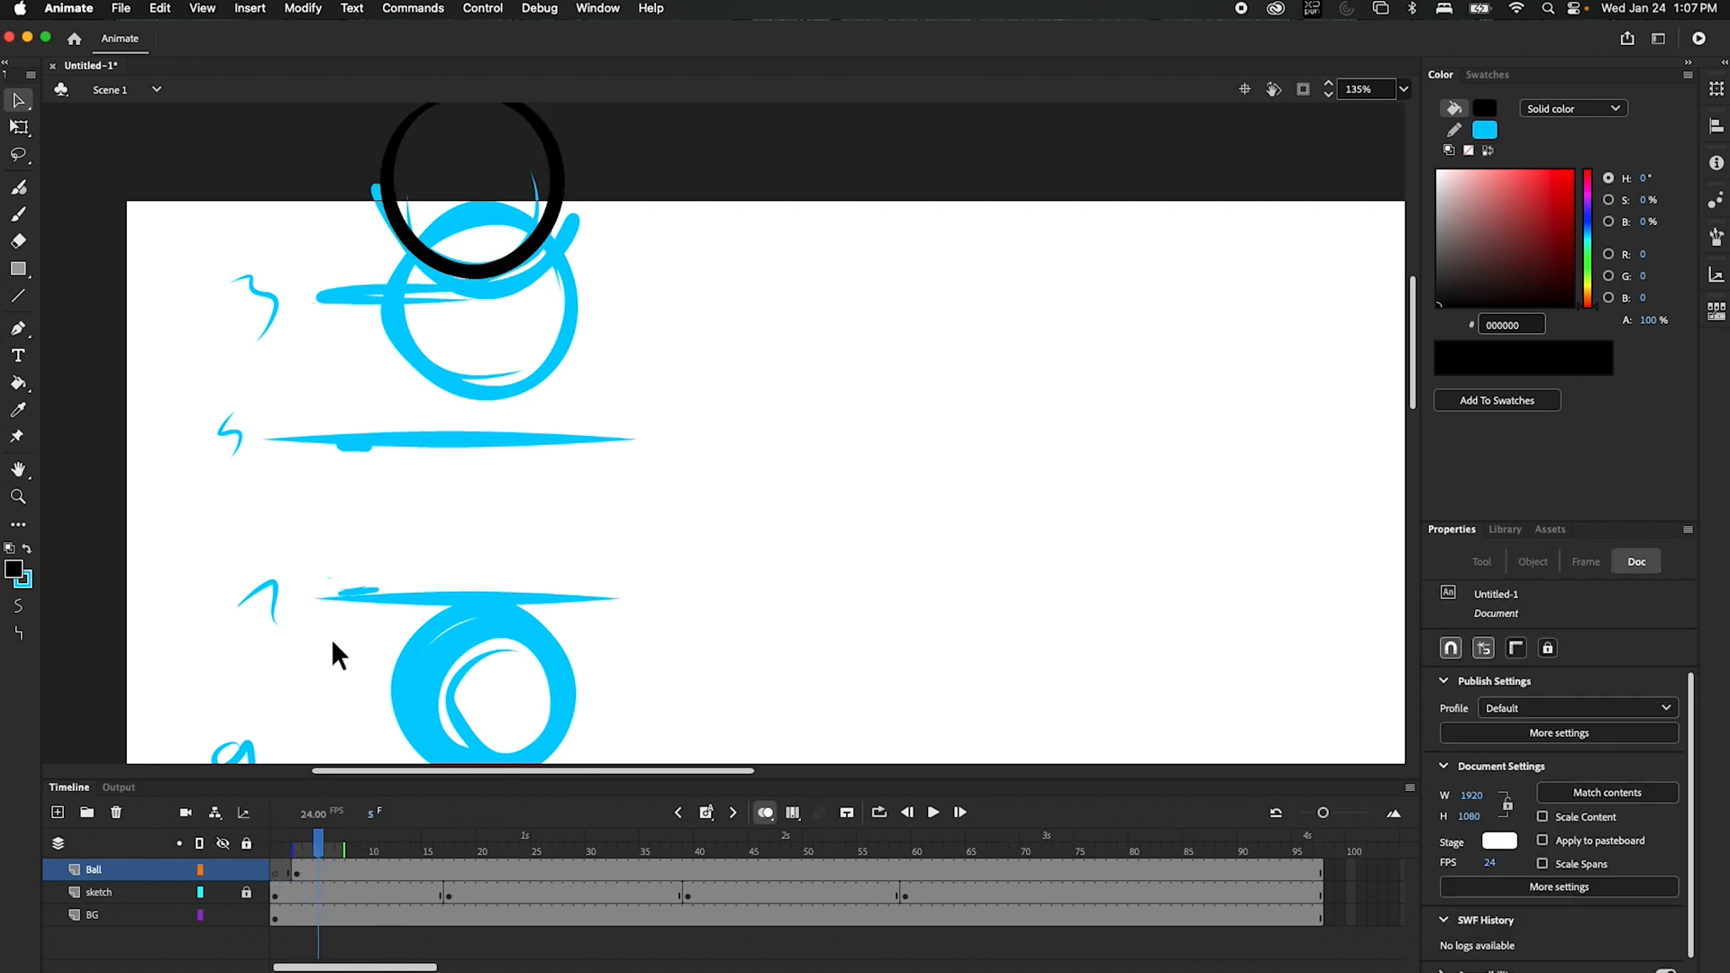
pyautogui.click(708, 816)
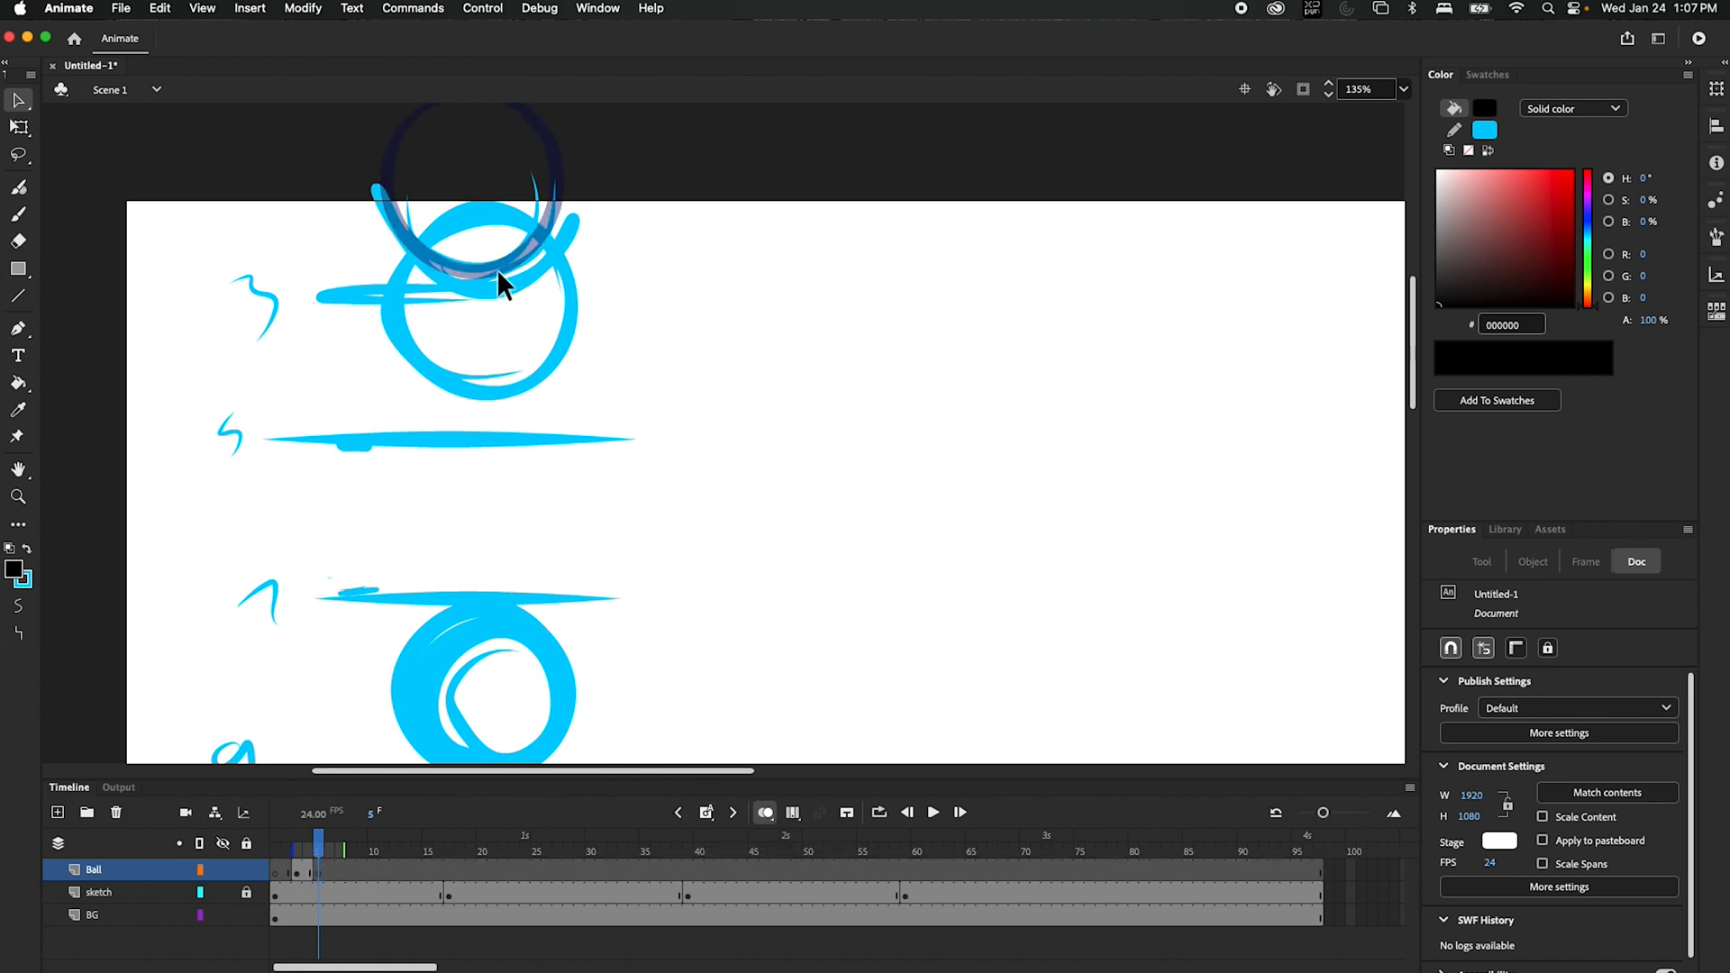
pyautogui.press('super+z')
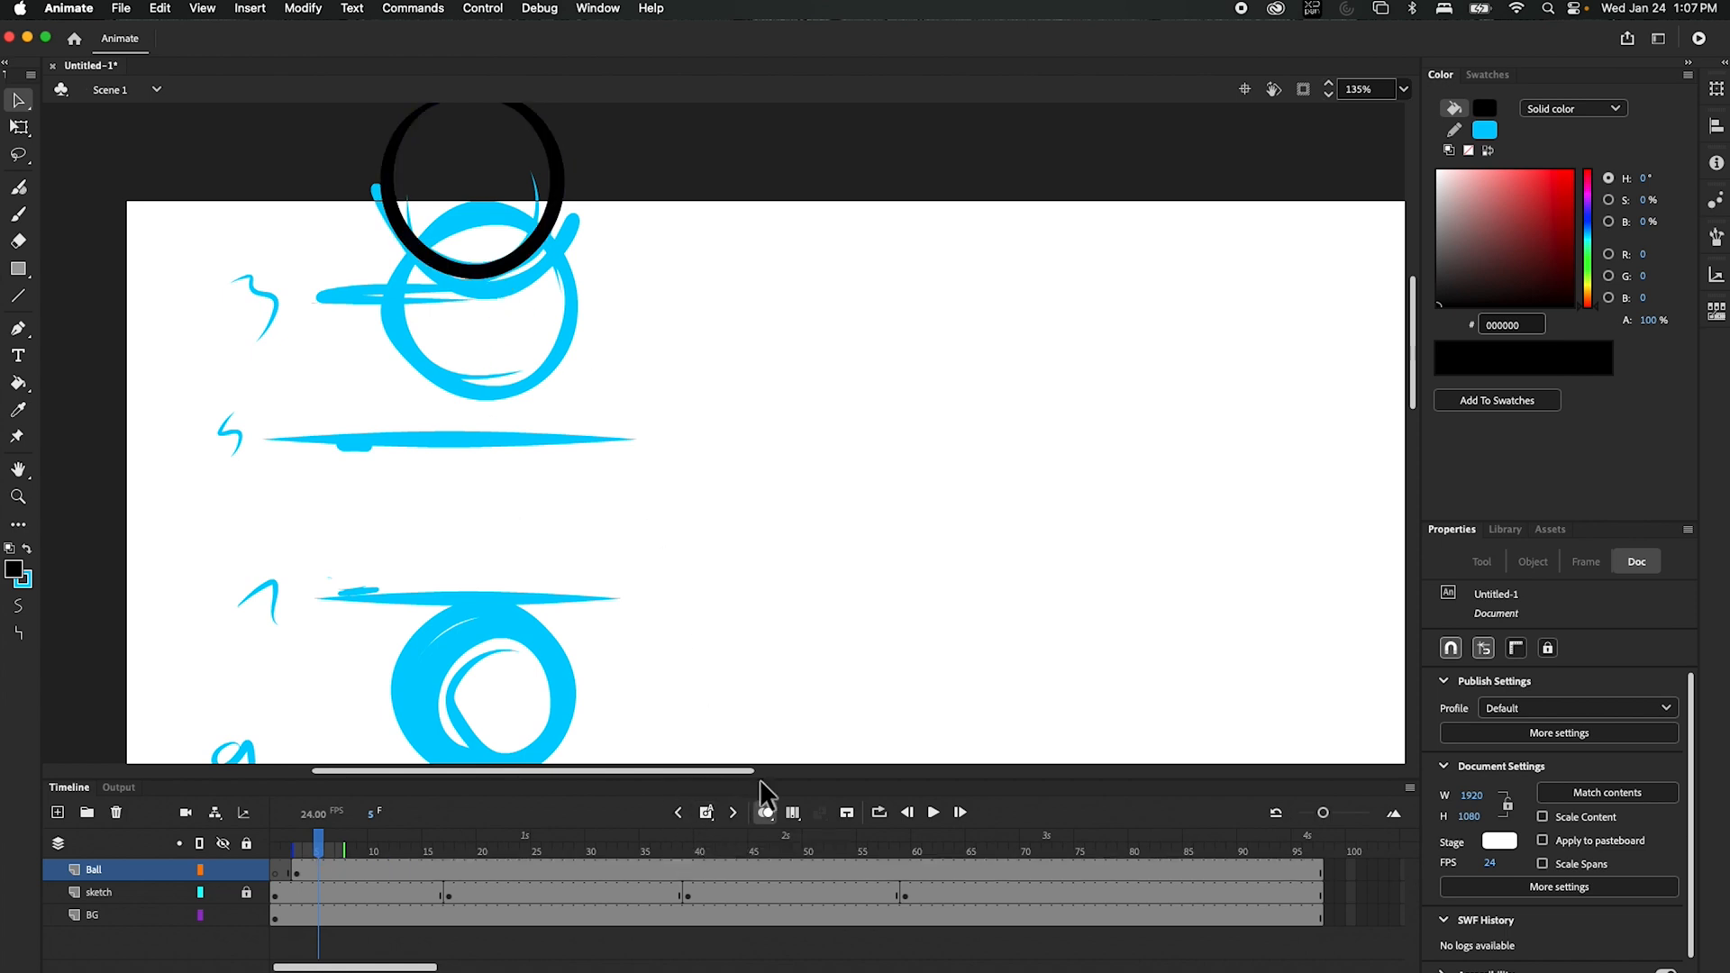
pyautogui.click(708, 813)
pyautogui.click(761, 840)
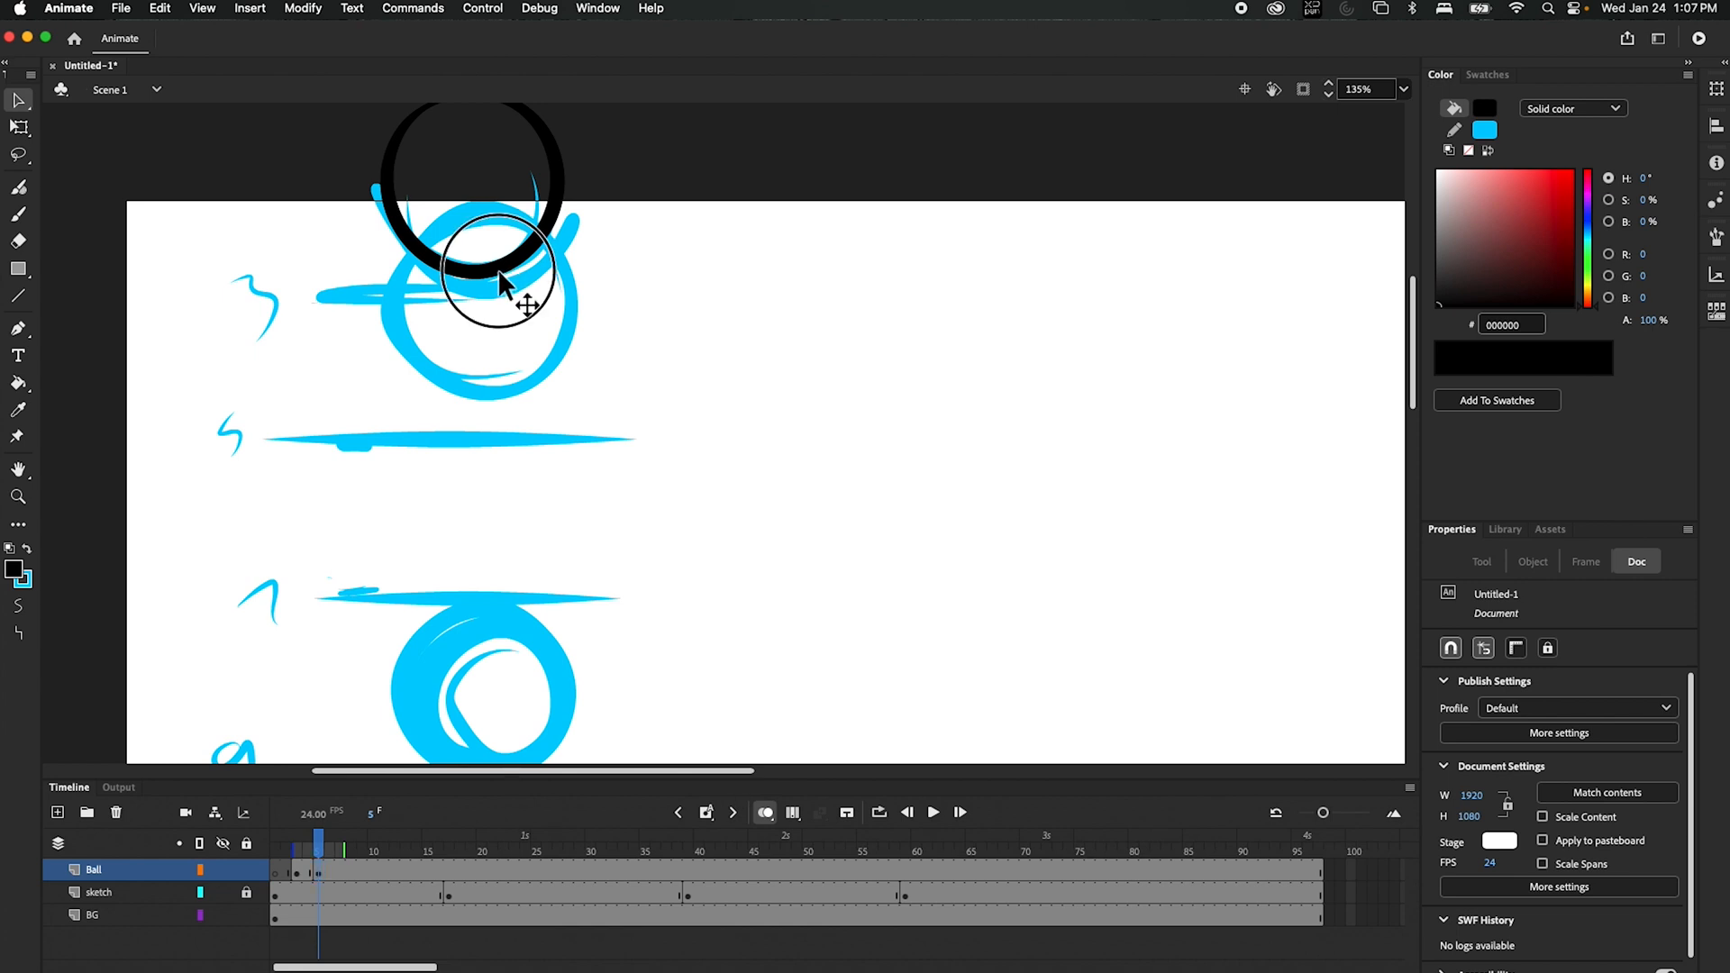
pyautogui.moveTo(506, 287); pyautogui.dragTo(495, 455)
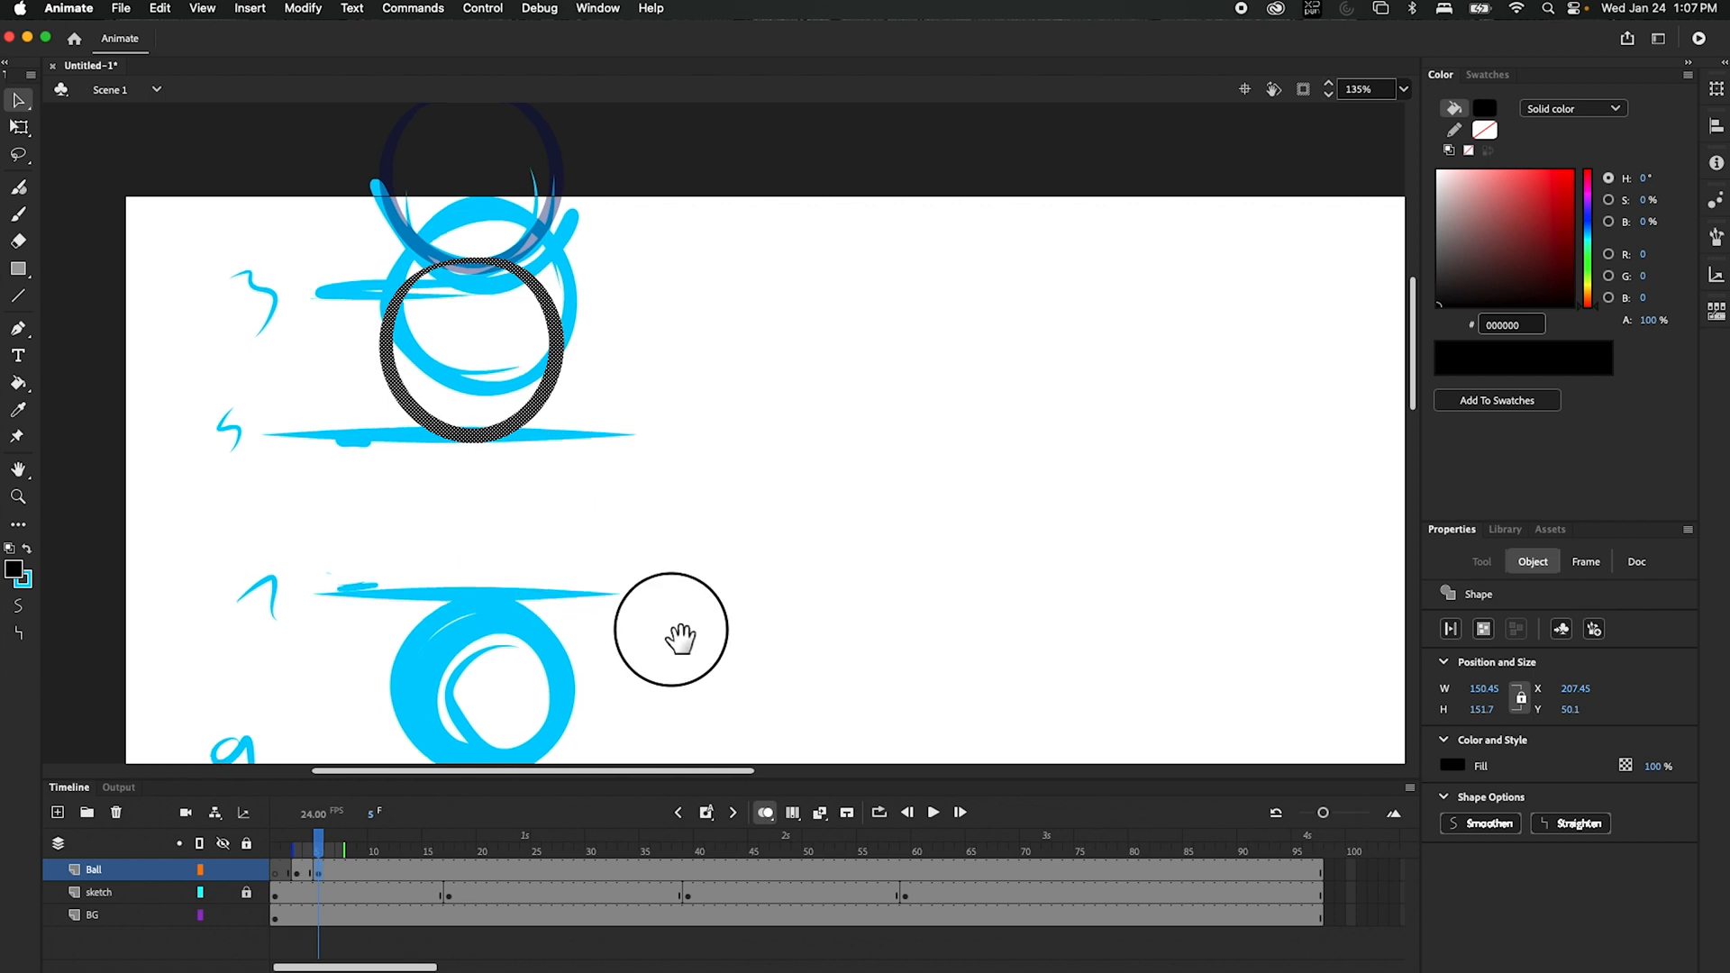
pyautogui.moveTo(676, 637)
pyautogui.mouseDown()
pyautogui.moveTo(703, 294)
pyautogui.moveTo(743, 200)
pyautogui.moveTo(728, 126)
pyautogui.mouseUp()
pyautogui.moveTo(684, 335); pyautogui.dragTo(733, 282)
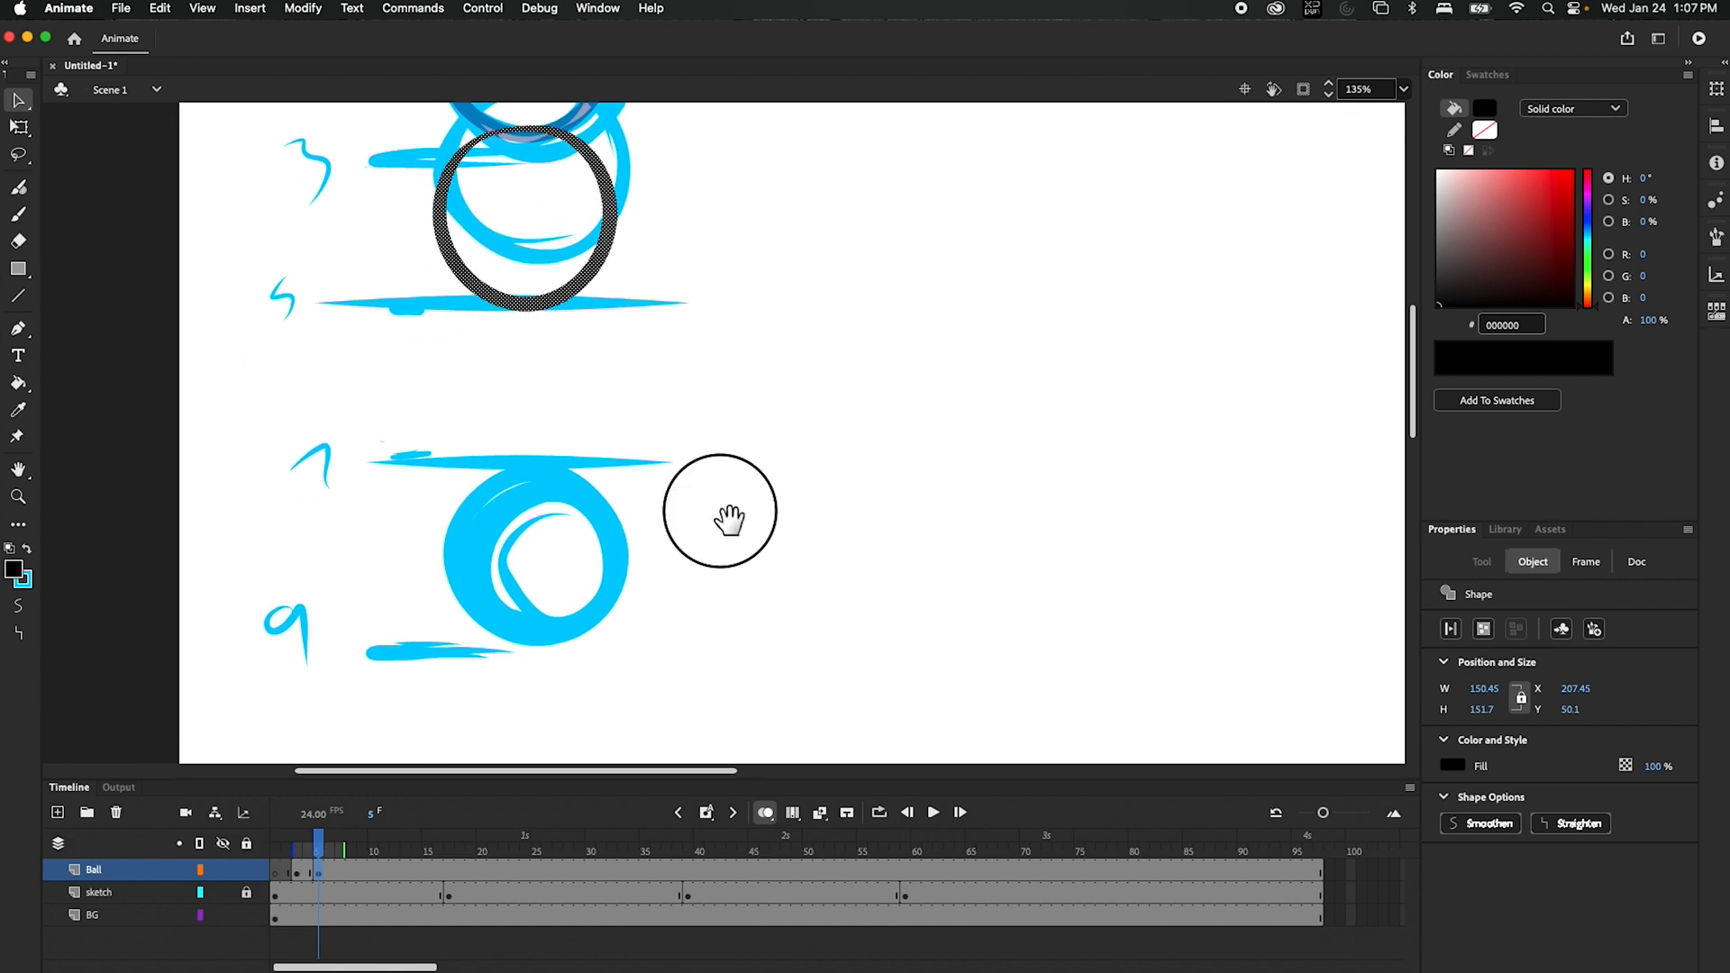
# - Insert a blank keyframe at frame 7 of the Ball layer
pyautogui.moveTo(721, 505); pyautogui.dragTo(766, 593)
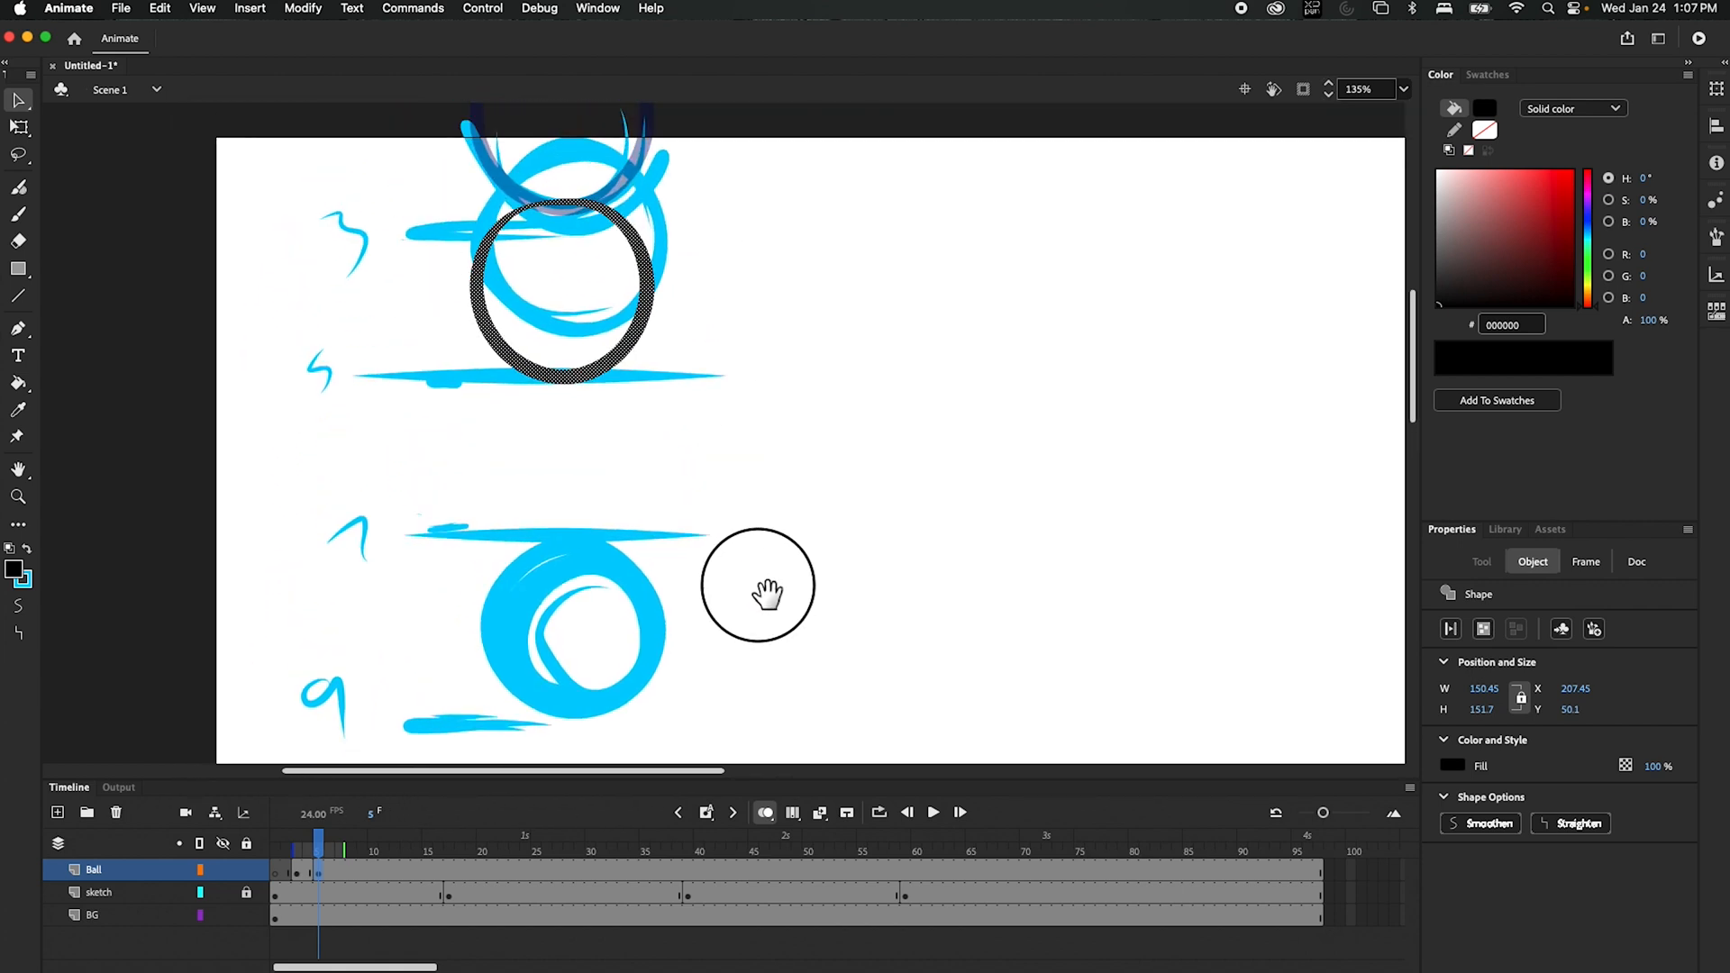
pyautogui.click(328, 866)
pyautogui.moveTo(337, 848); pyautogui.dragTo(341, 849)
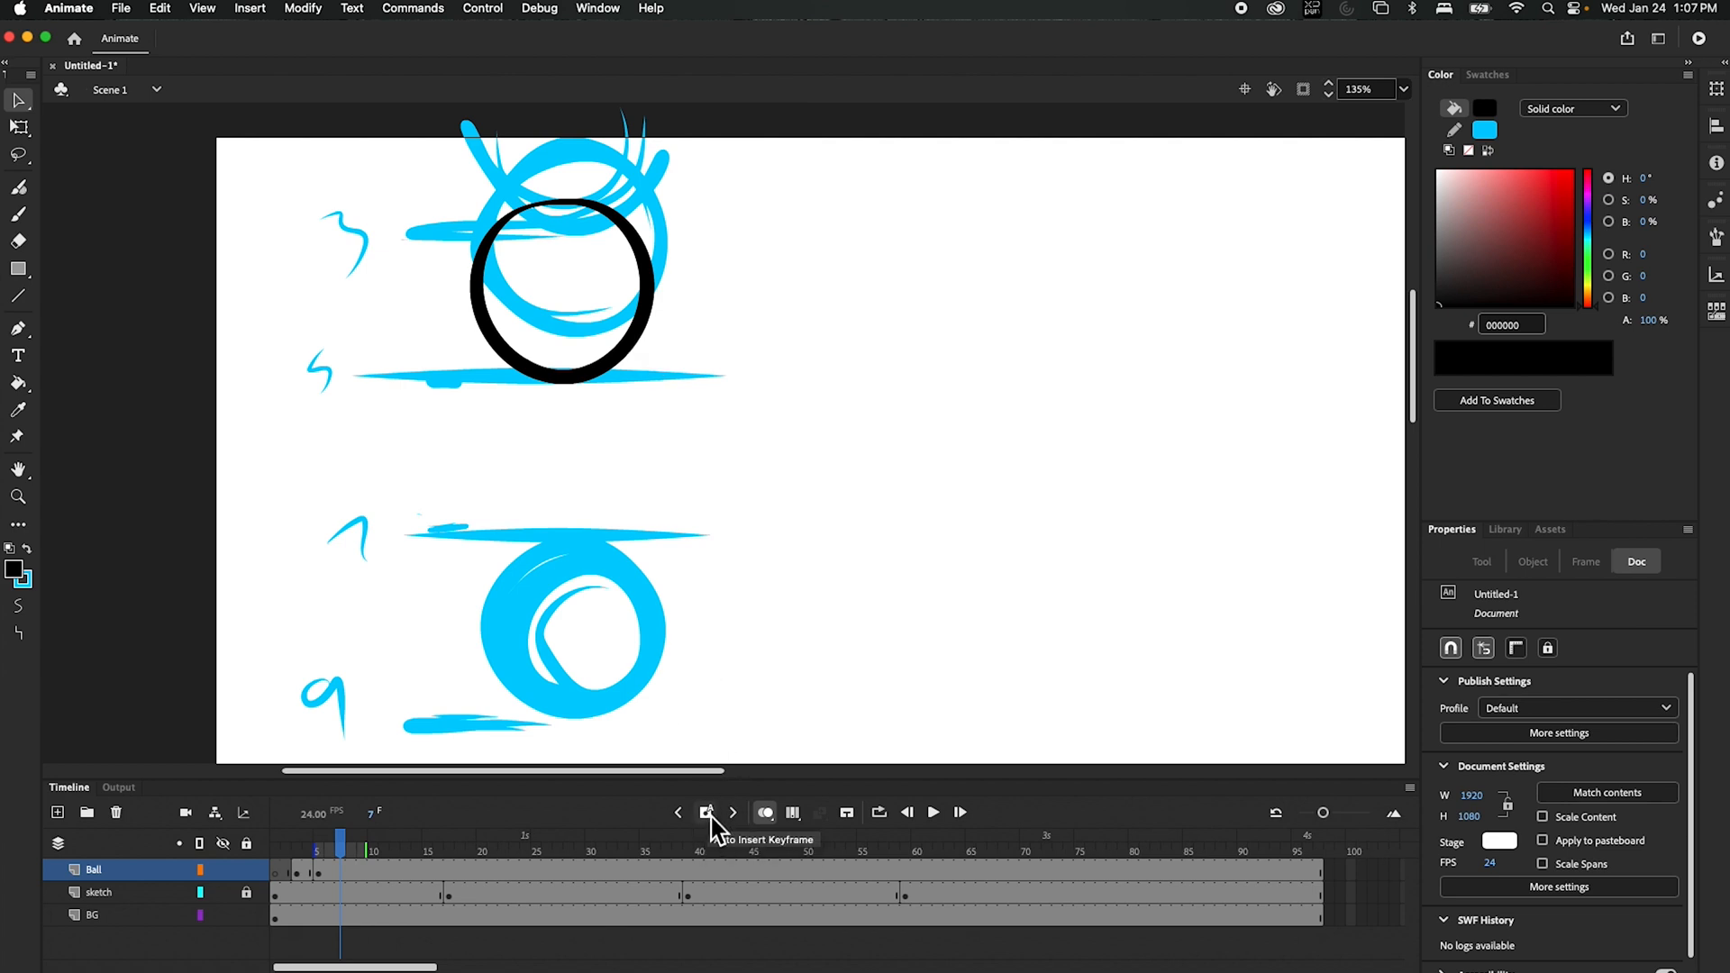
pyautogui.moveTo(708, 812); pyautogui.dragTo(749, 871)
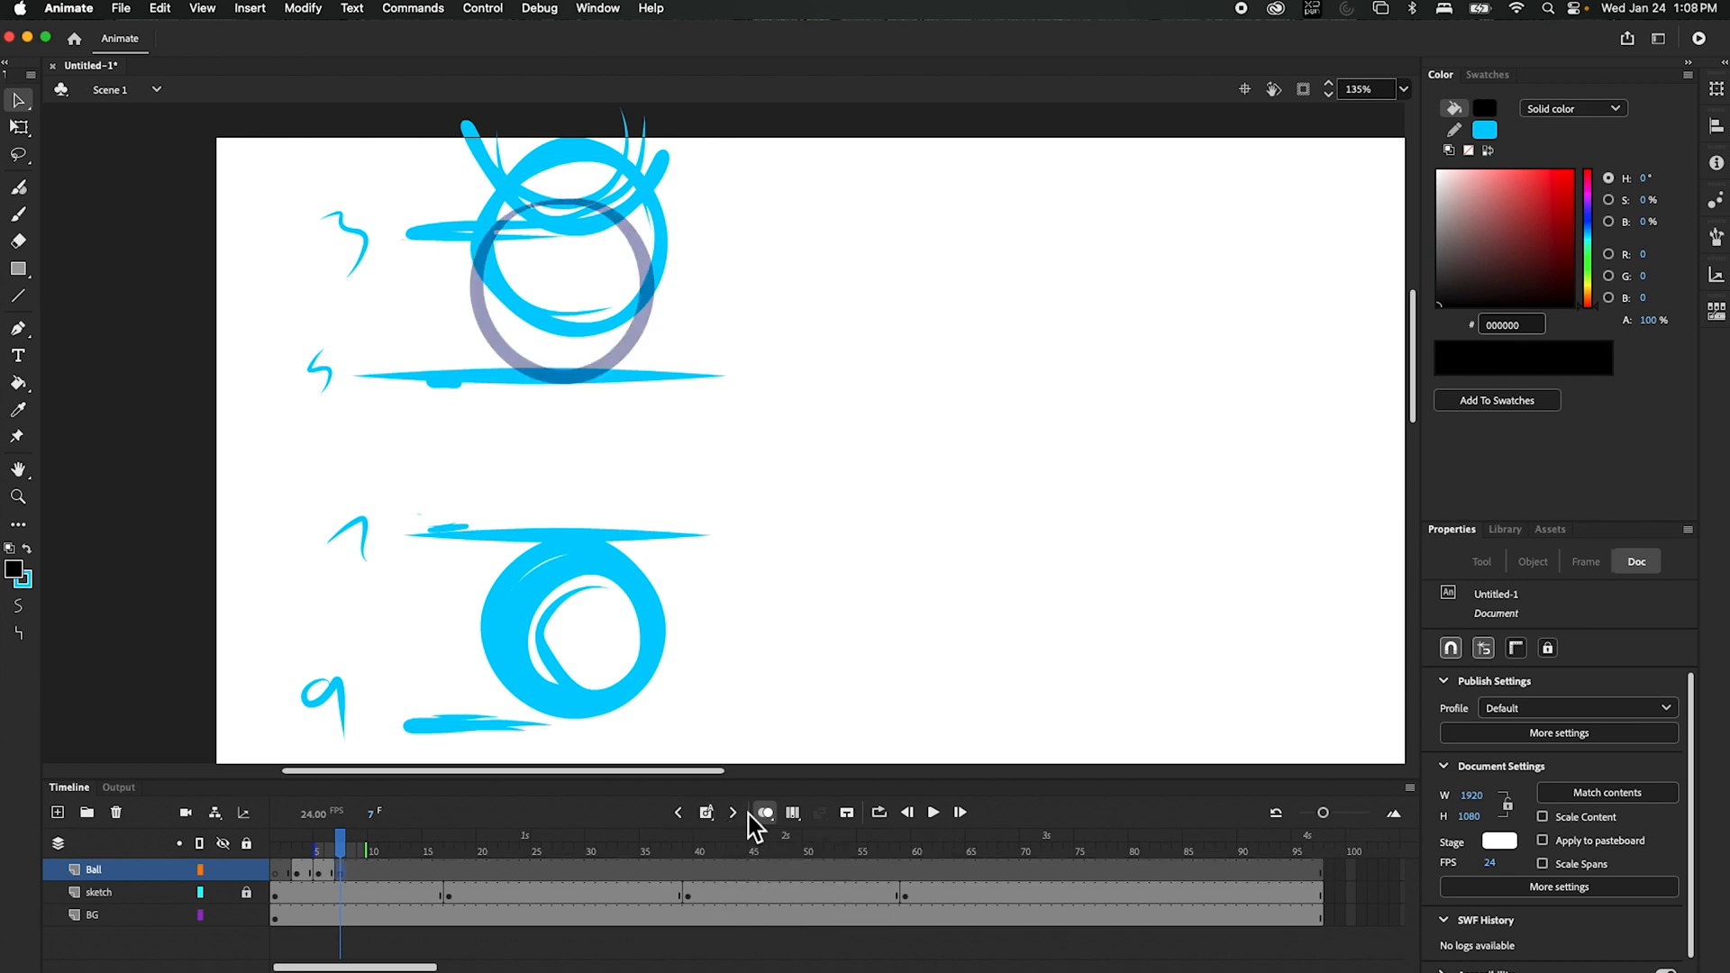
# - Brush a black circle about 150 px wide over the previous ball's ghost and lower it so its base rests on the 7 mark
pyautogui.press('b')
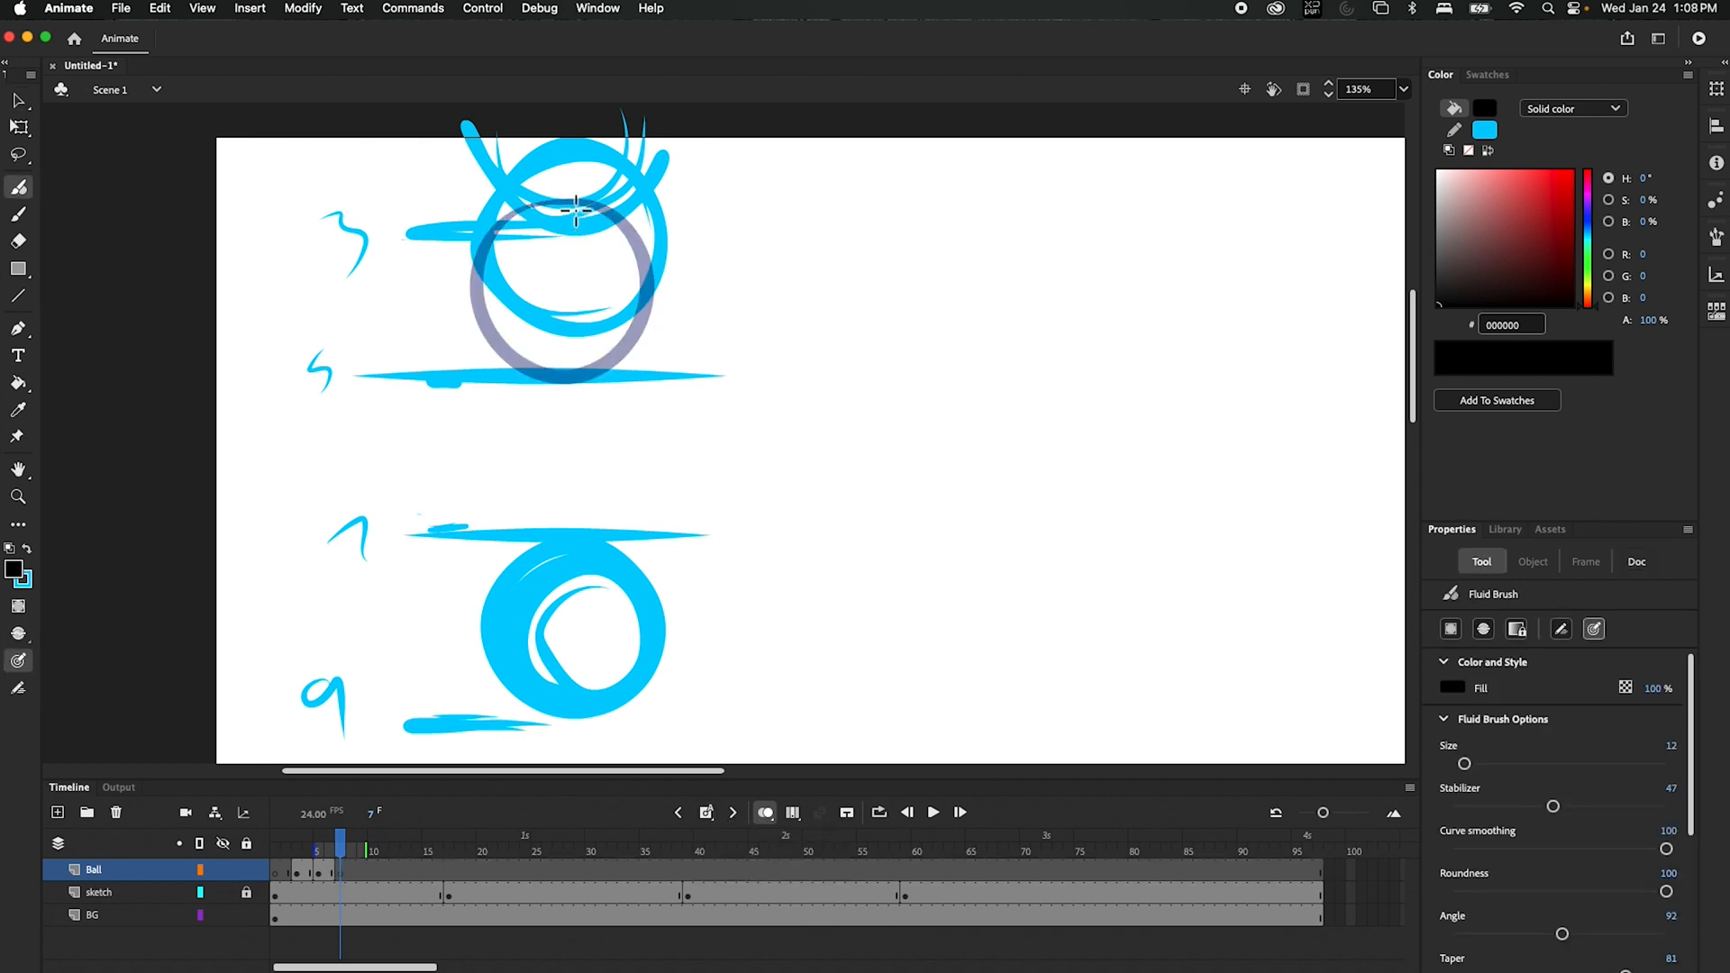
pyautogui.moveTo(554, 199)
pyautogui.mouseDown()
pyautogui.moveTo(633, 347)
pyautogui.moveTo(510, 192)
pyautogui.mouseUp()
pyautogui.press('v')
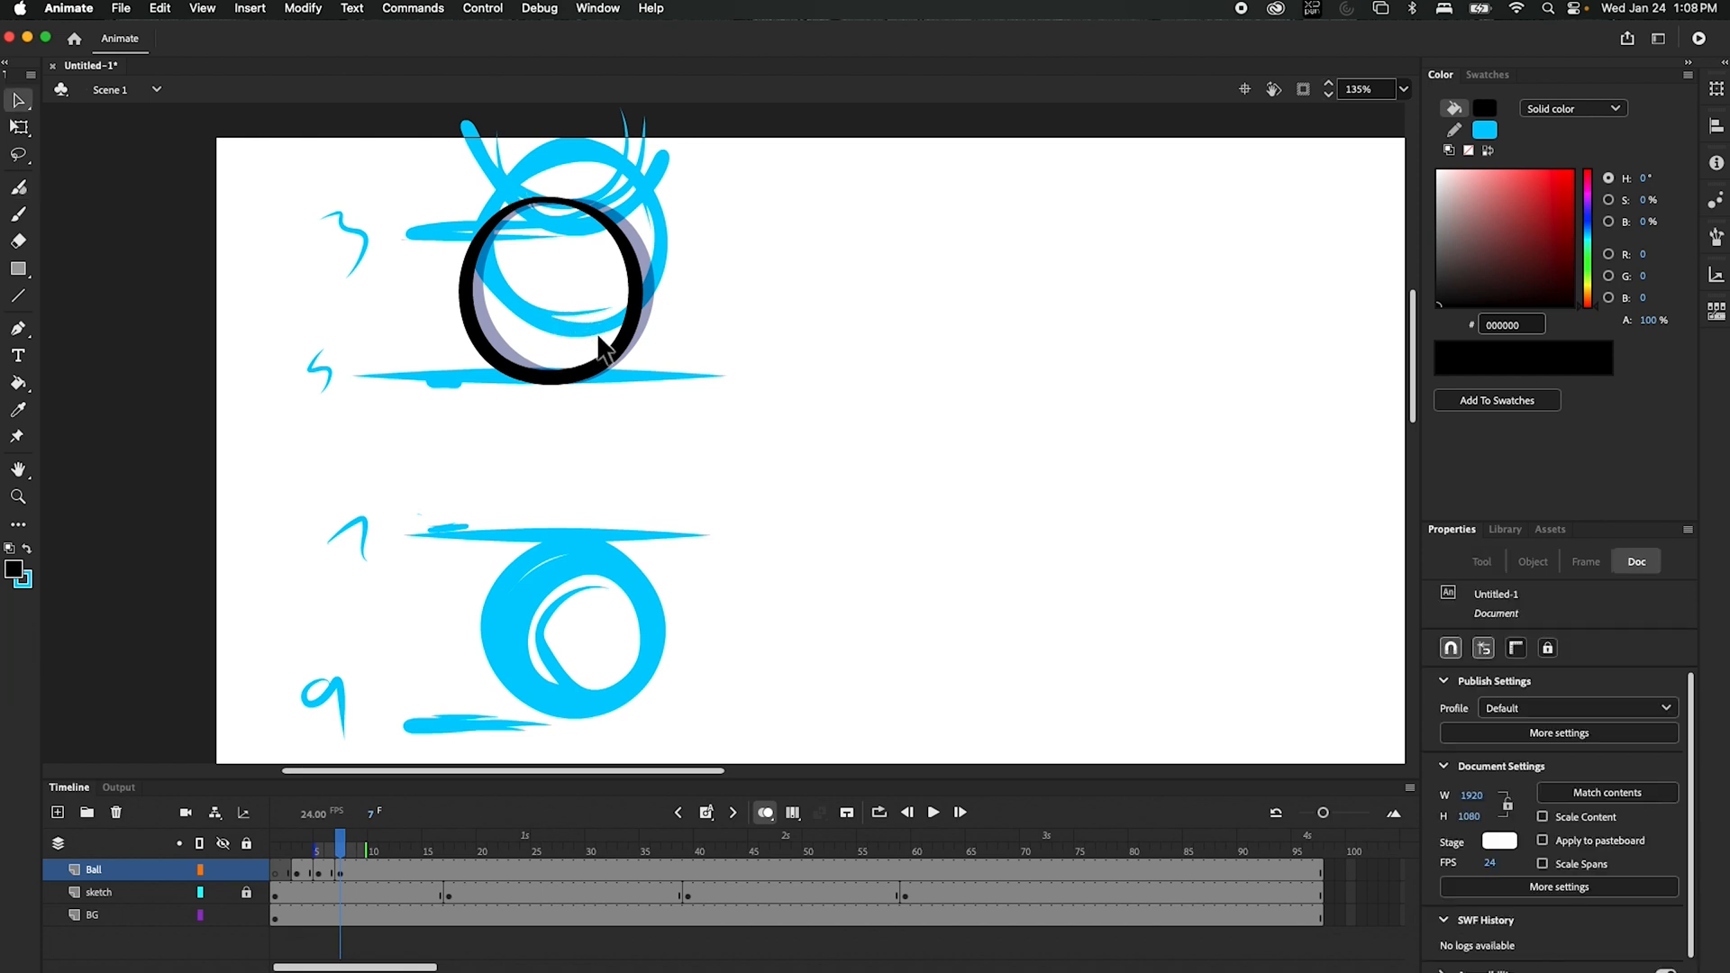
pyautogui.click(601, 365)
pyautogui.moveTo(605, 367); pyautogui.dragTo(630, 383)
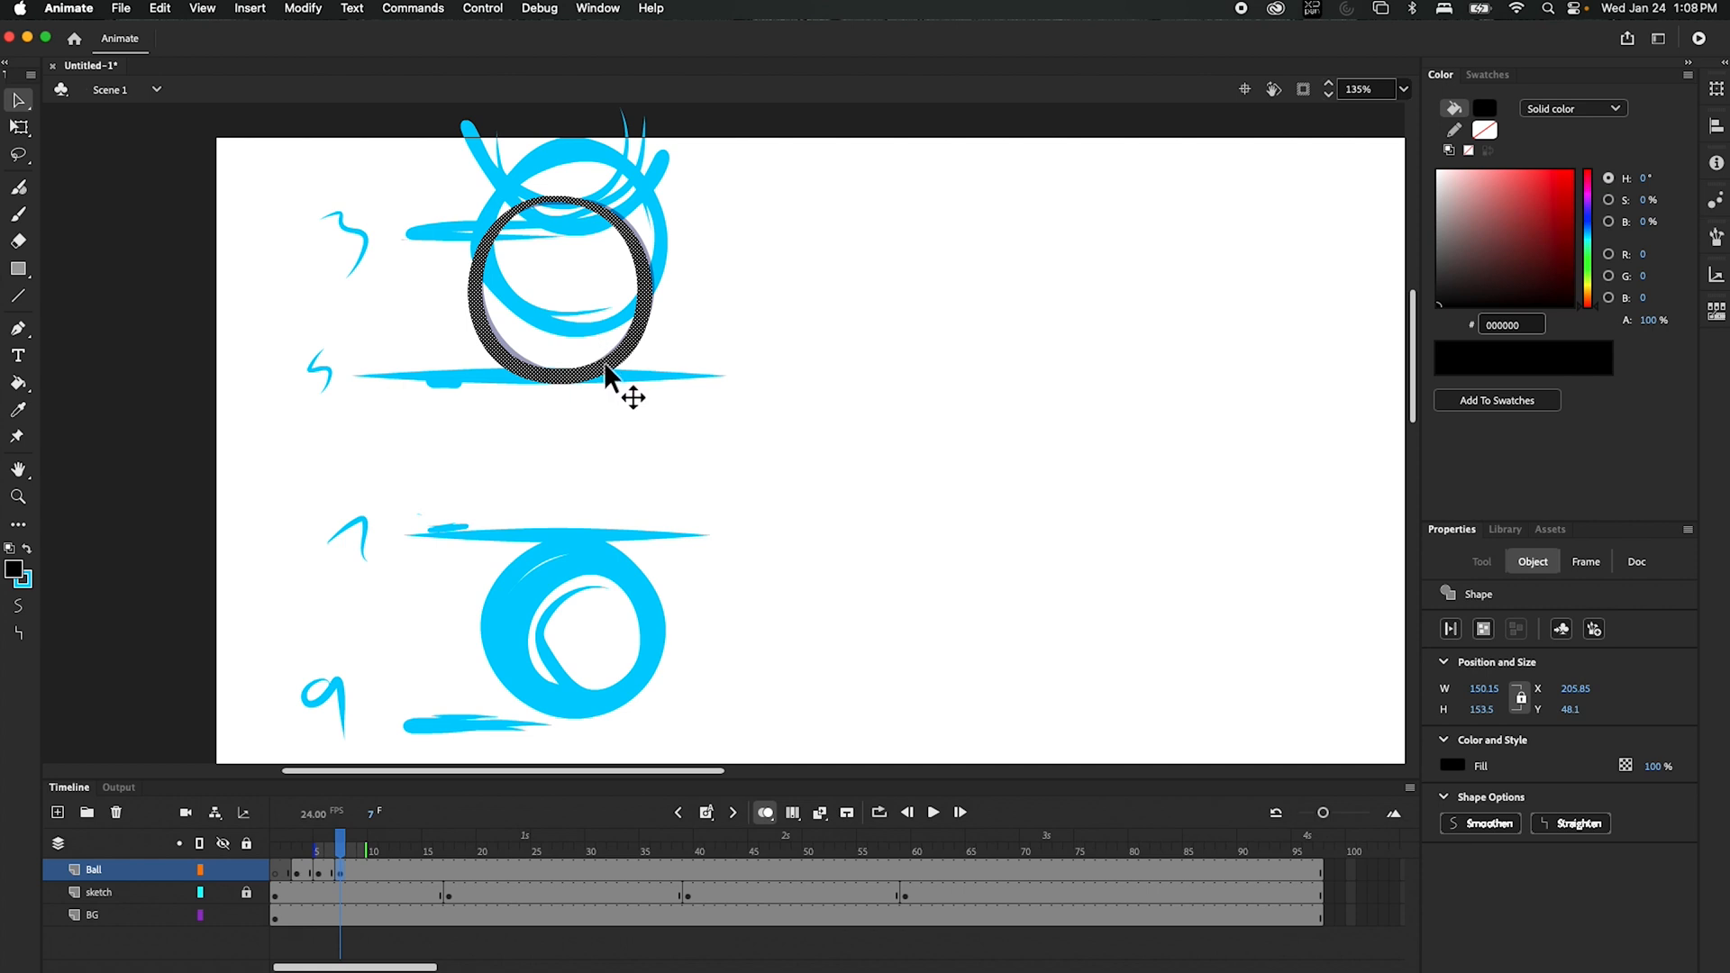
pyautogui.click(606, 372)
pyautogui.moveTo(607, 372); pyautogui.dragTo(609, 525)
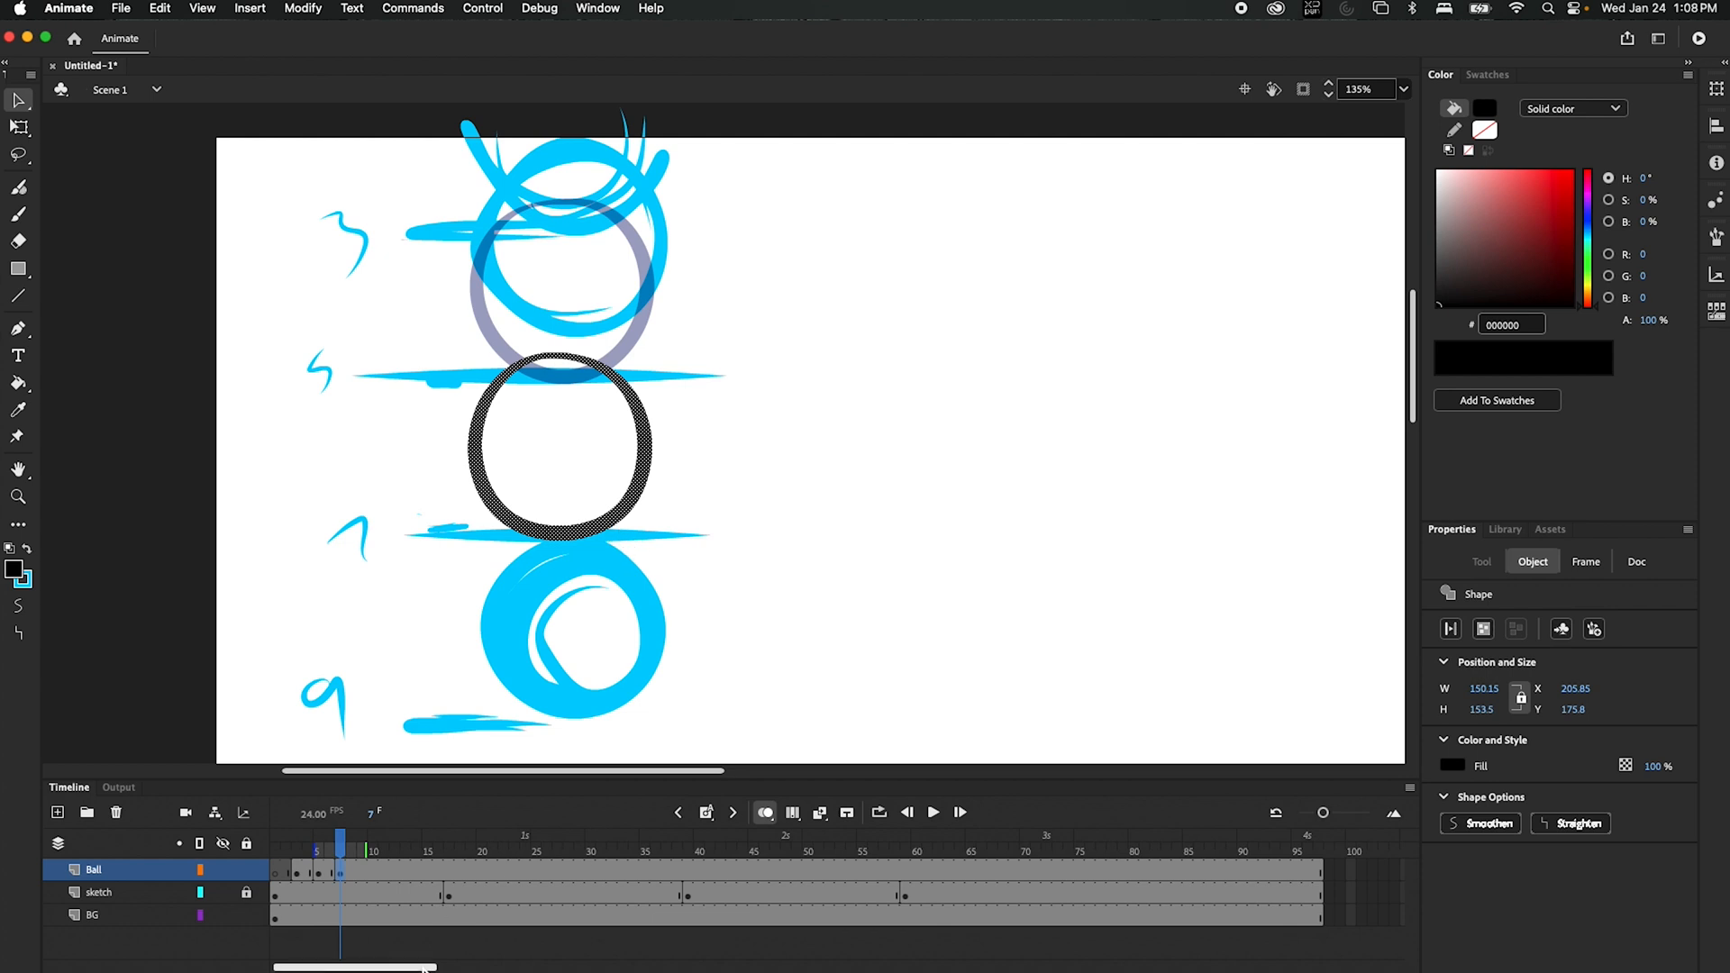
# - Extend the onion skin range back to frame 3, and insert a blank keyframe at frame 9 of the Ball layer
pyautogui.click(323, 858)
pyautogui.moveTo(322, 858); pyautogui.dragTo(307, 852)
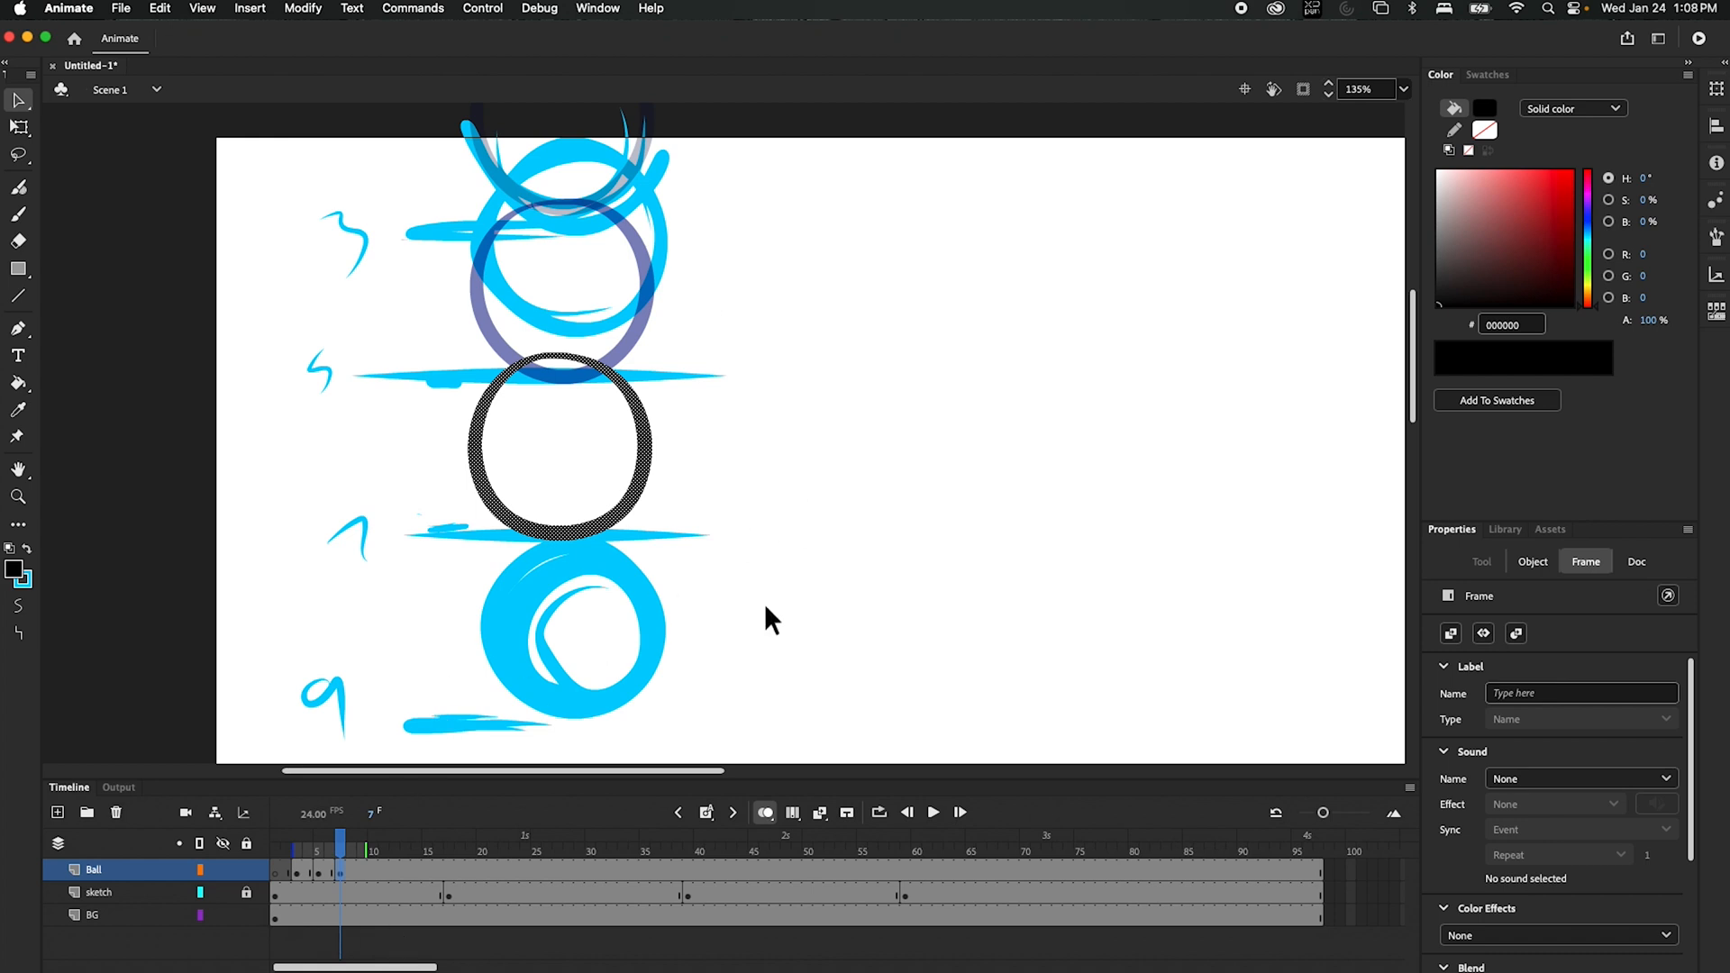
pyautogui.moveTo(788, 676); pyautogui.dragTo(824, 587)
pyautogui.click(730, 814)
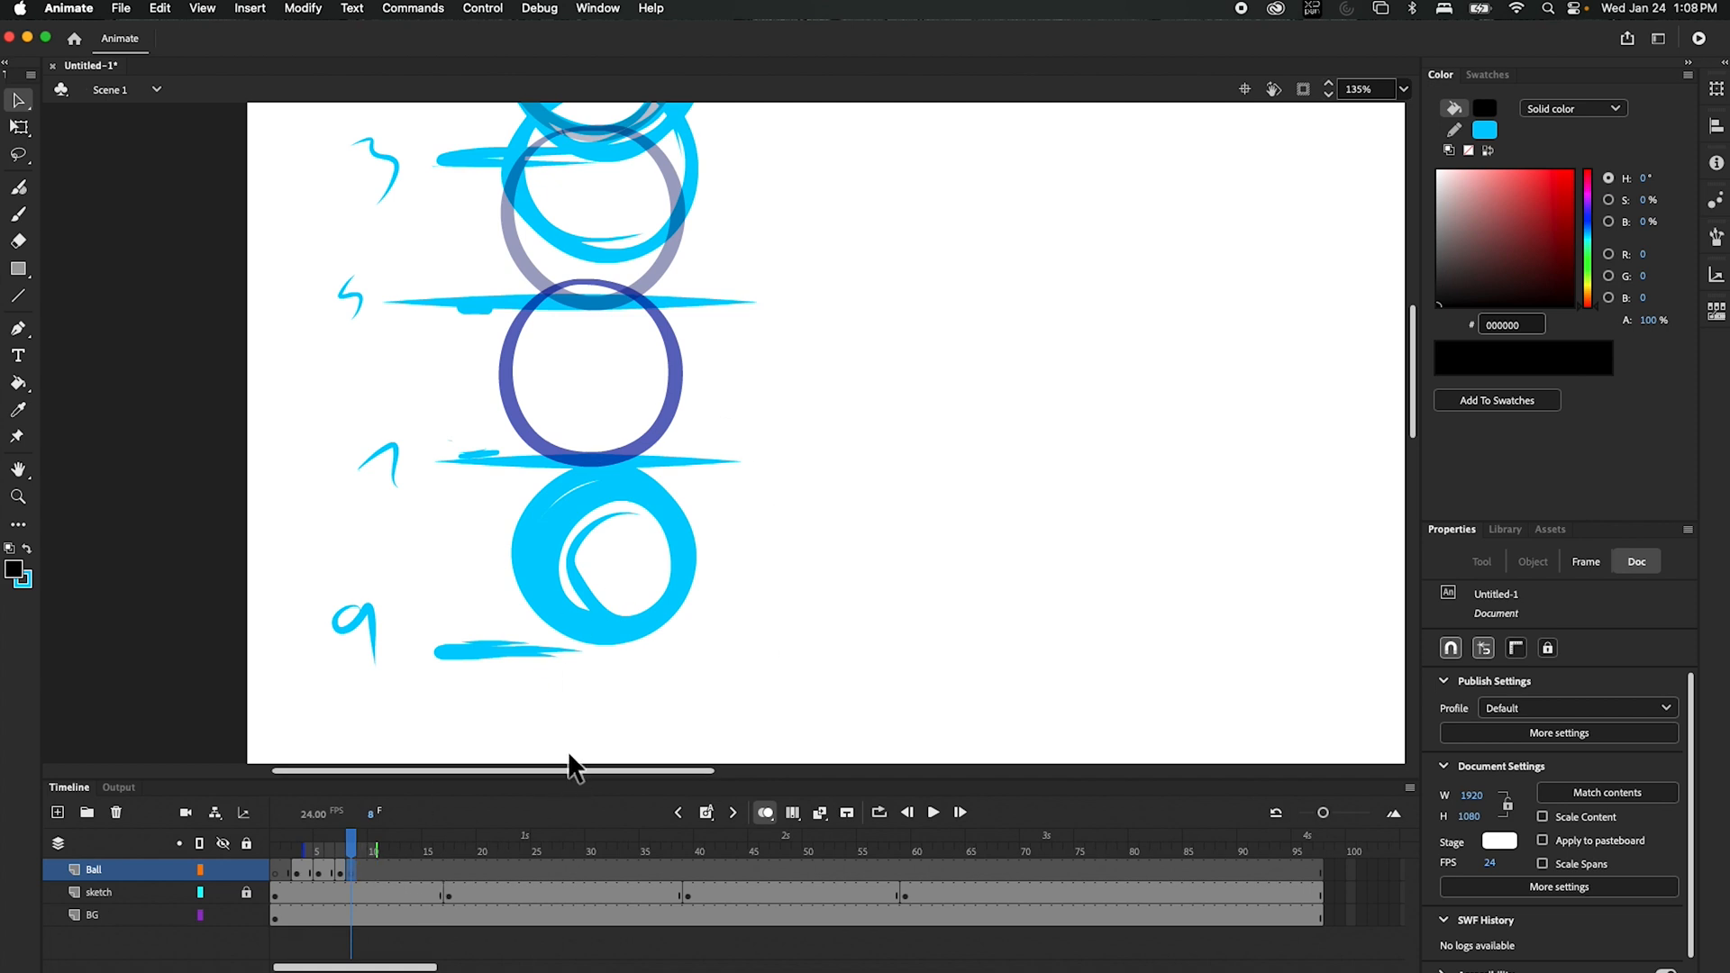
pyautogui.press('super+z')
pyautogui.moveTo(342, 845); pyautogui.dragTo(365, 848)
pyautogui.click(706, 814)
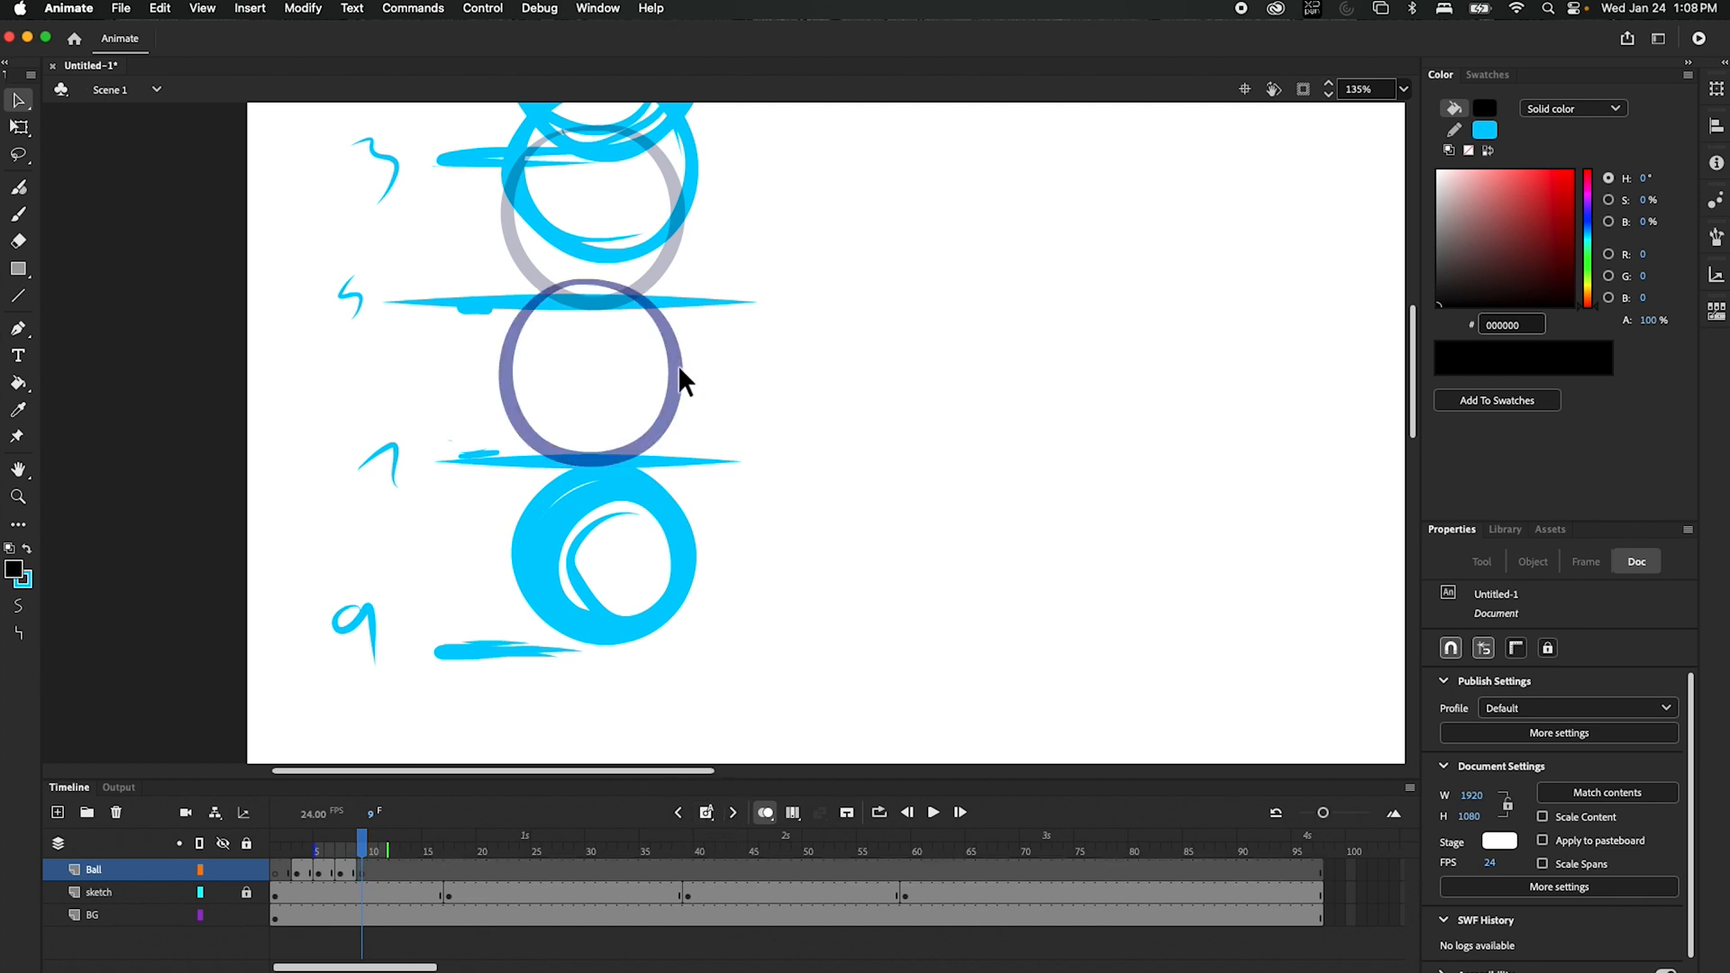
# - Brush a black circle about 151 px wide over the frame 7 ball's ghost and lower it so its base rests on the 9 mark
pyautogui.press('b')
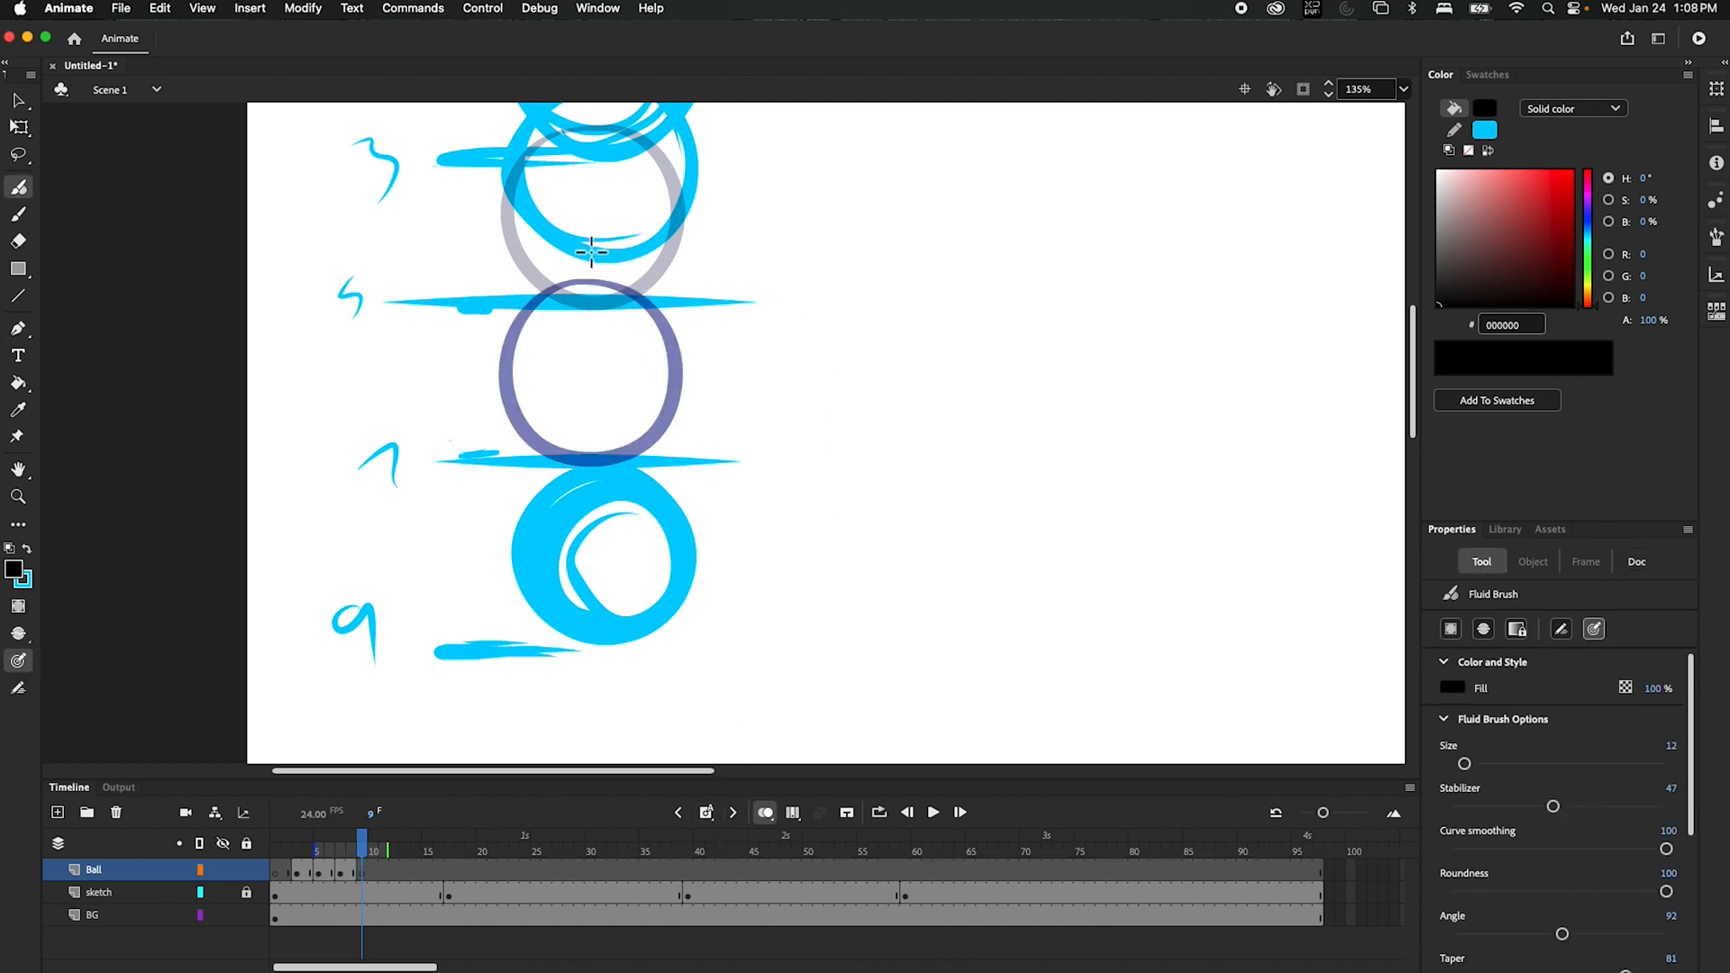
pyautogui.moveTo(590, 285)
pyautogui.mouseDown()
pyautogui.moveTo(560, 298)
pyautogui.moveTo(553, 450)
pyautogui.moveTo(664, 338)
pyautogui.moveTo(543, 306)
pyautogui.mouseUp()
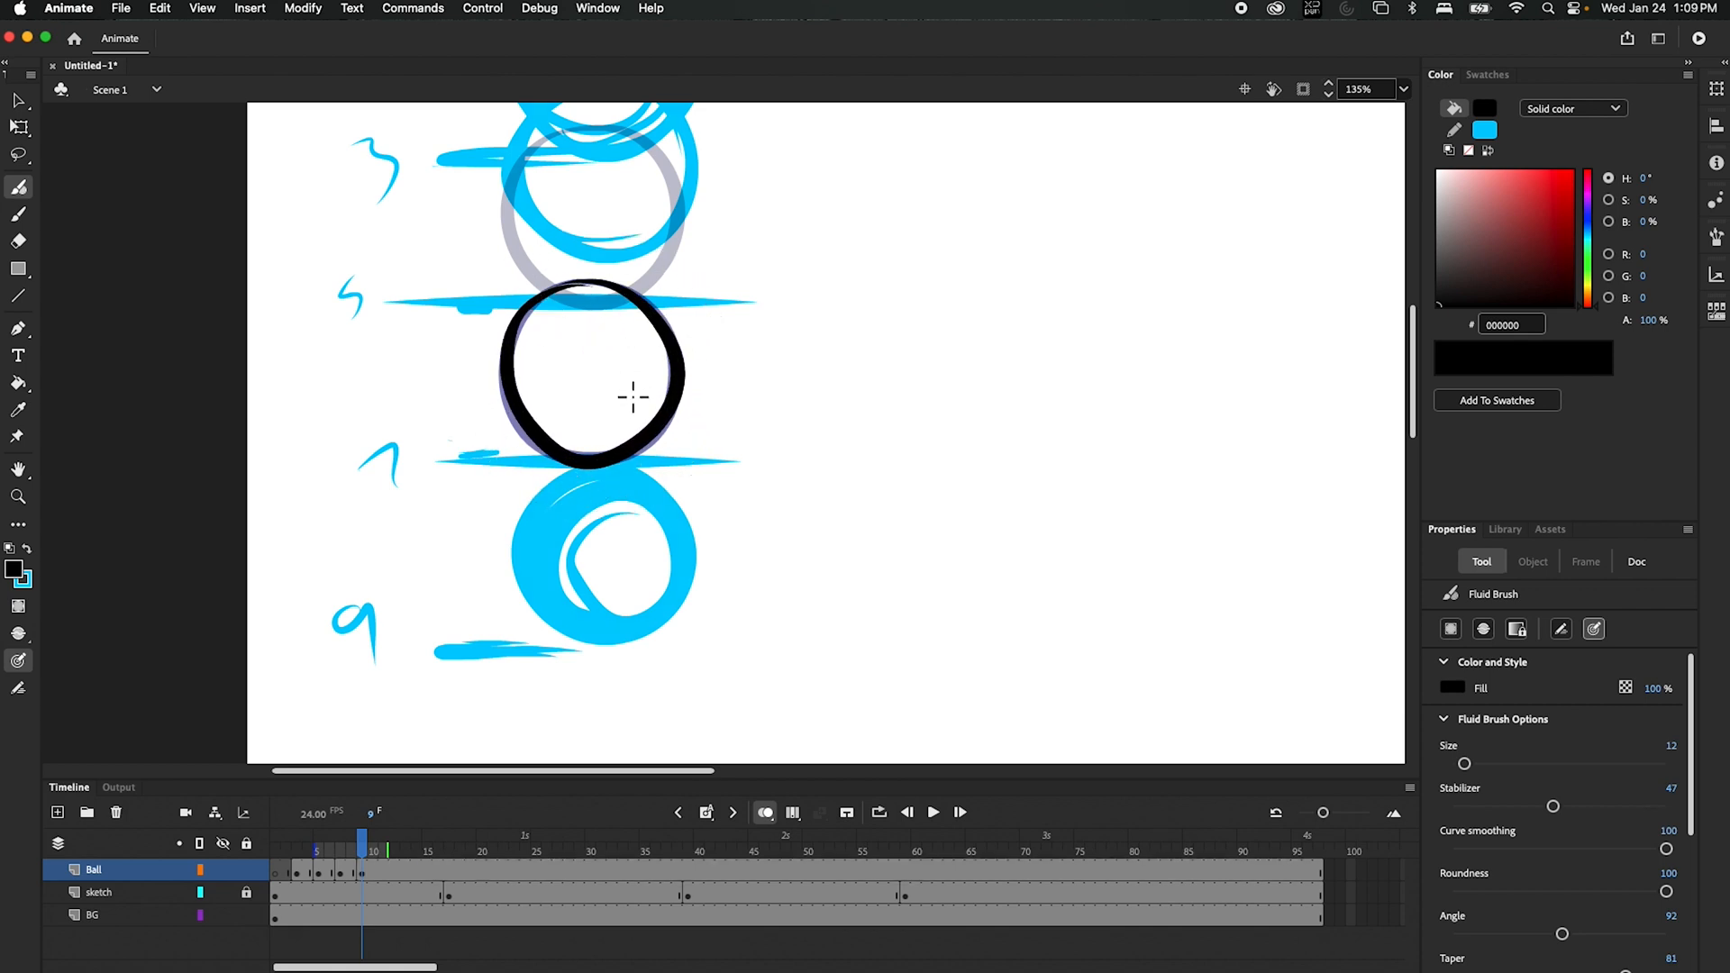
pyautogui.press('v')
pyautogui.moveTo(614, 453); pyautogui.dragTo(628, 654)
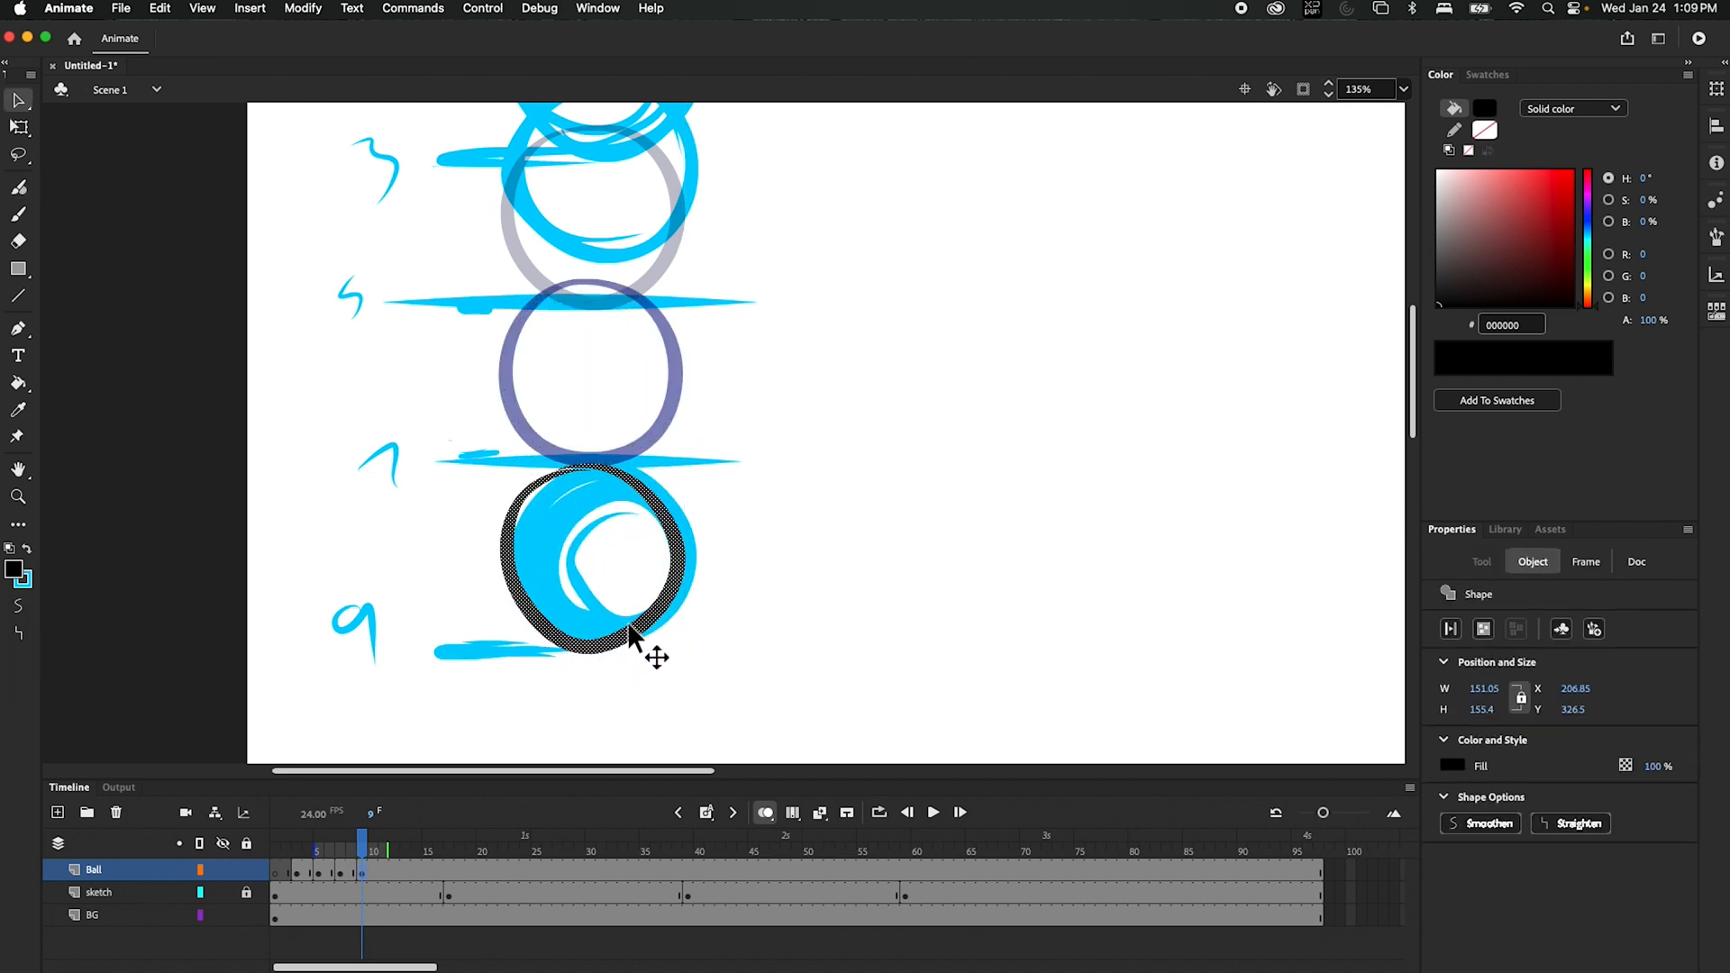
pyautogui.moveTo(959, 641); pyautogui.dragTo(995, 675)
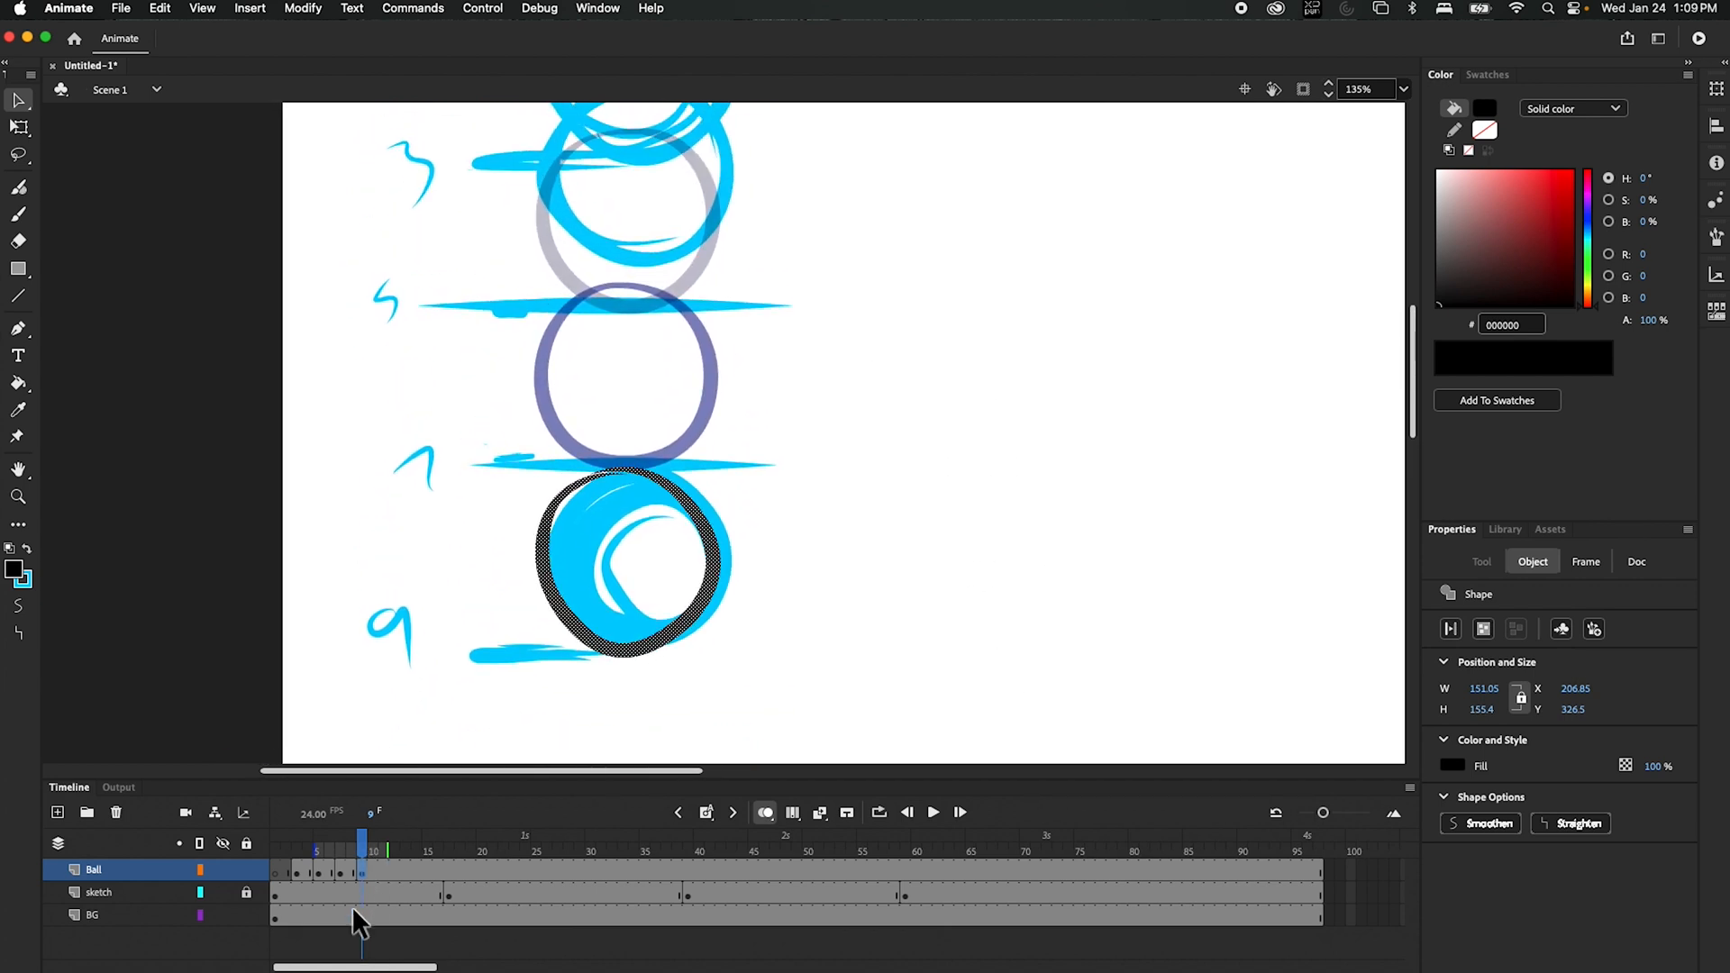
# - Copy frame 5 of the Ball layer and paste it at frame 11
pyautogui.click(299, 868)
pyautogui.click(320, 872)
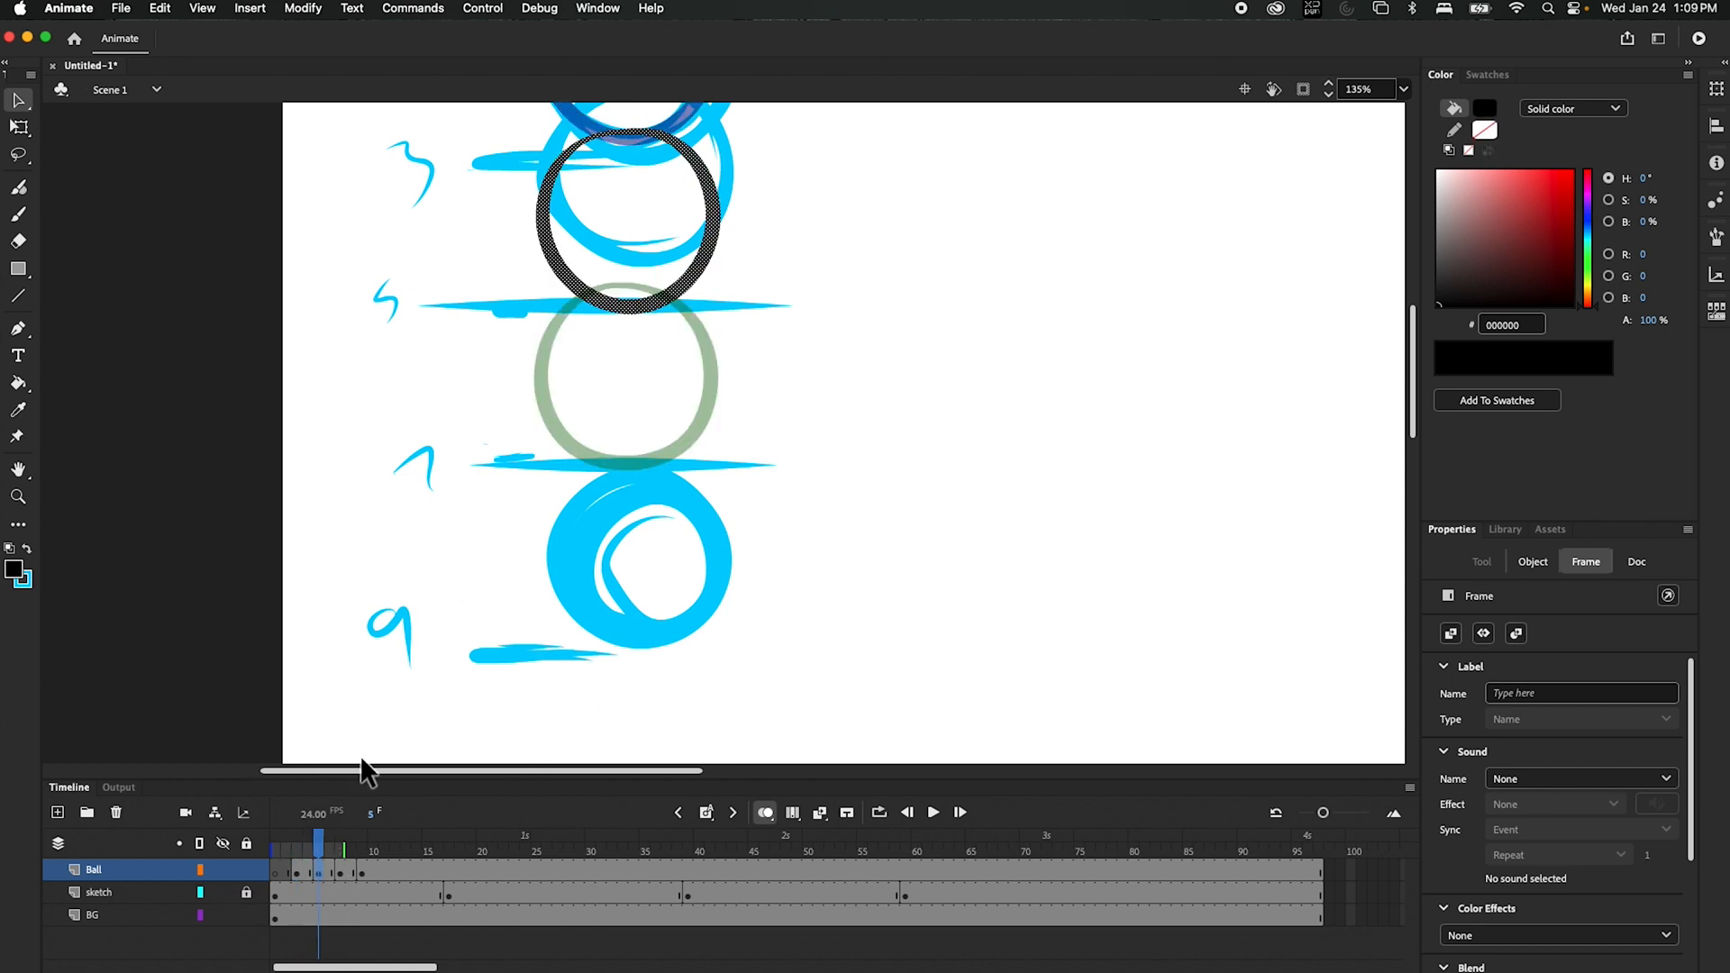
pyautogui.click(299, 869)
pyautogui.click(317, 872)
pyautogui.rightClick(314, 874)
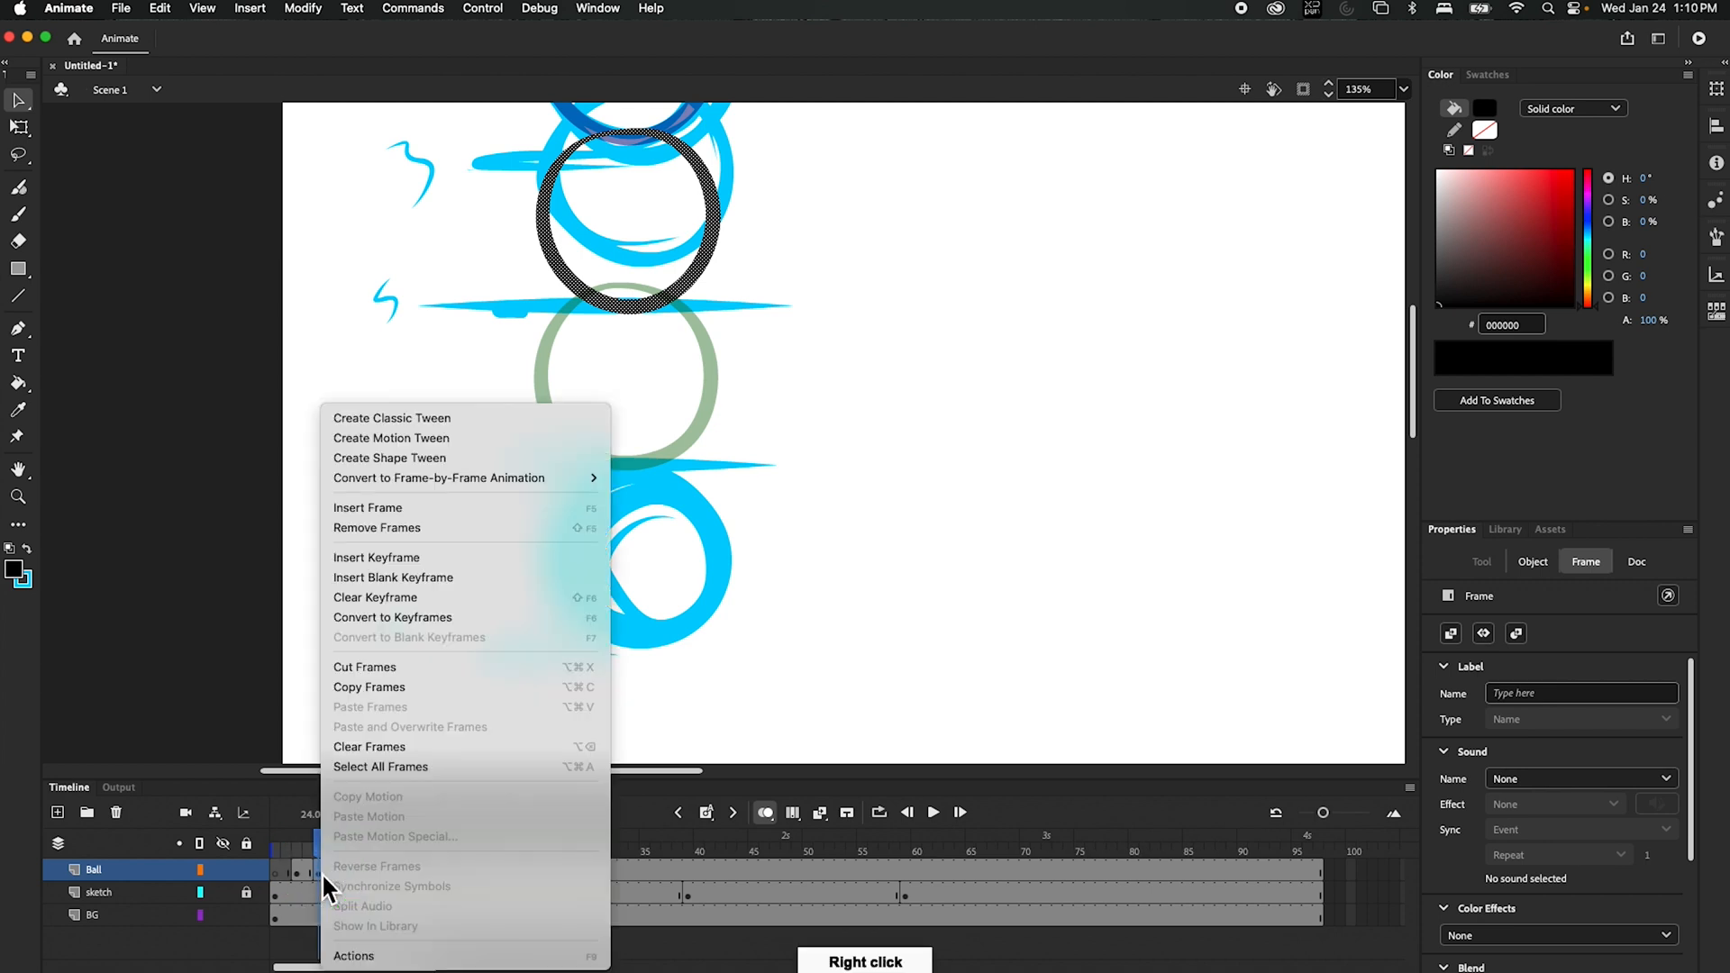
pyautogui.click(406, 685)
pyautogui.moveTo(320, 853); pyautogui.dragTo(387, 860)
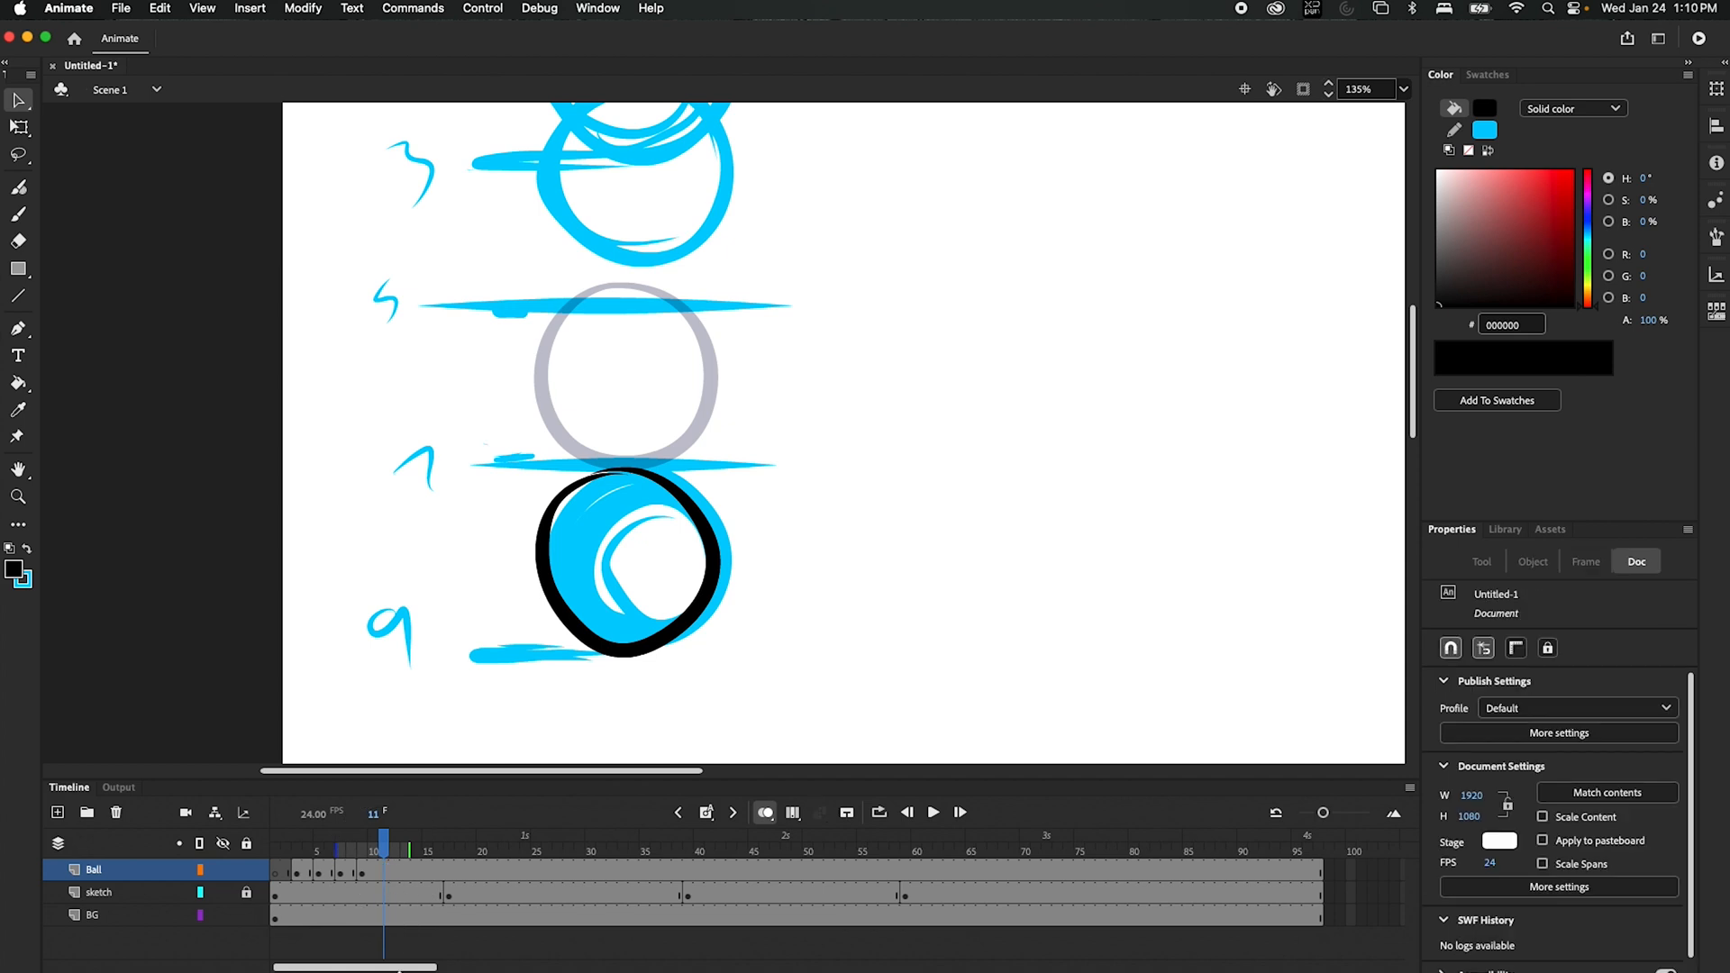
pyautogui.click(384, 867)
pyautogui.rightClick(385, 867)
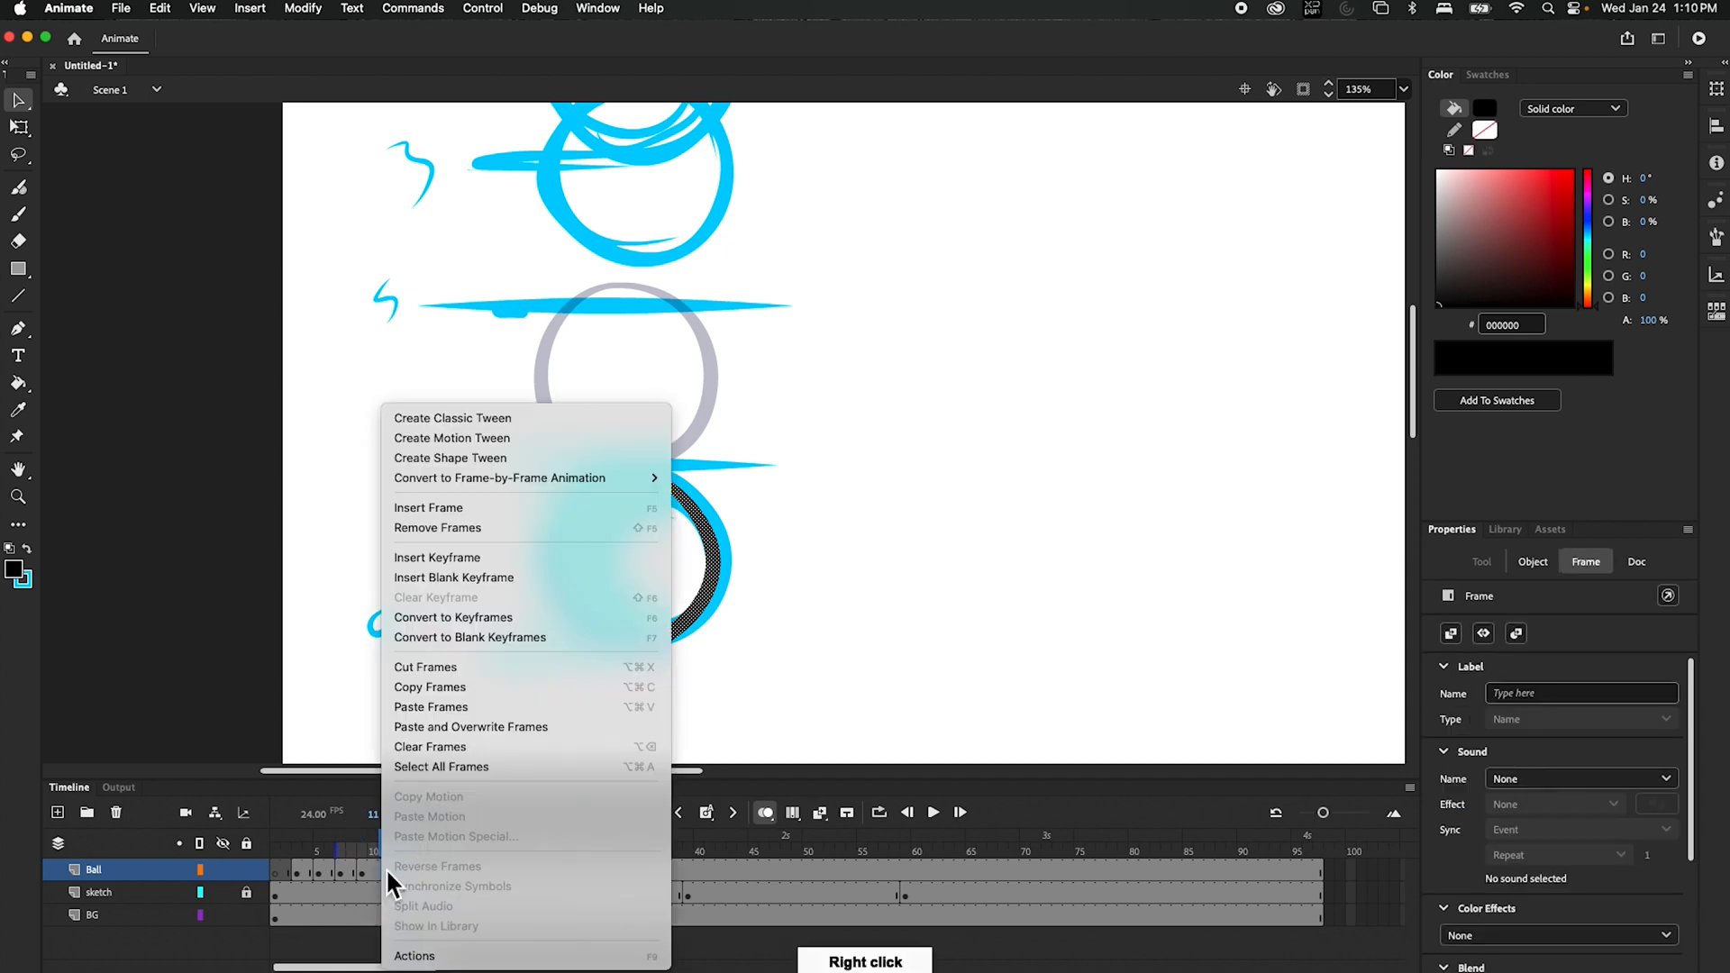
pyautogui.click(445, 708)
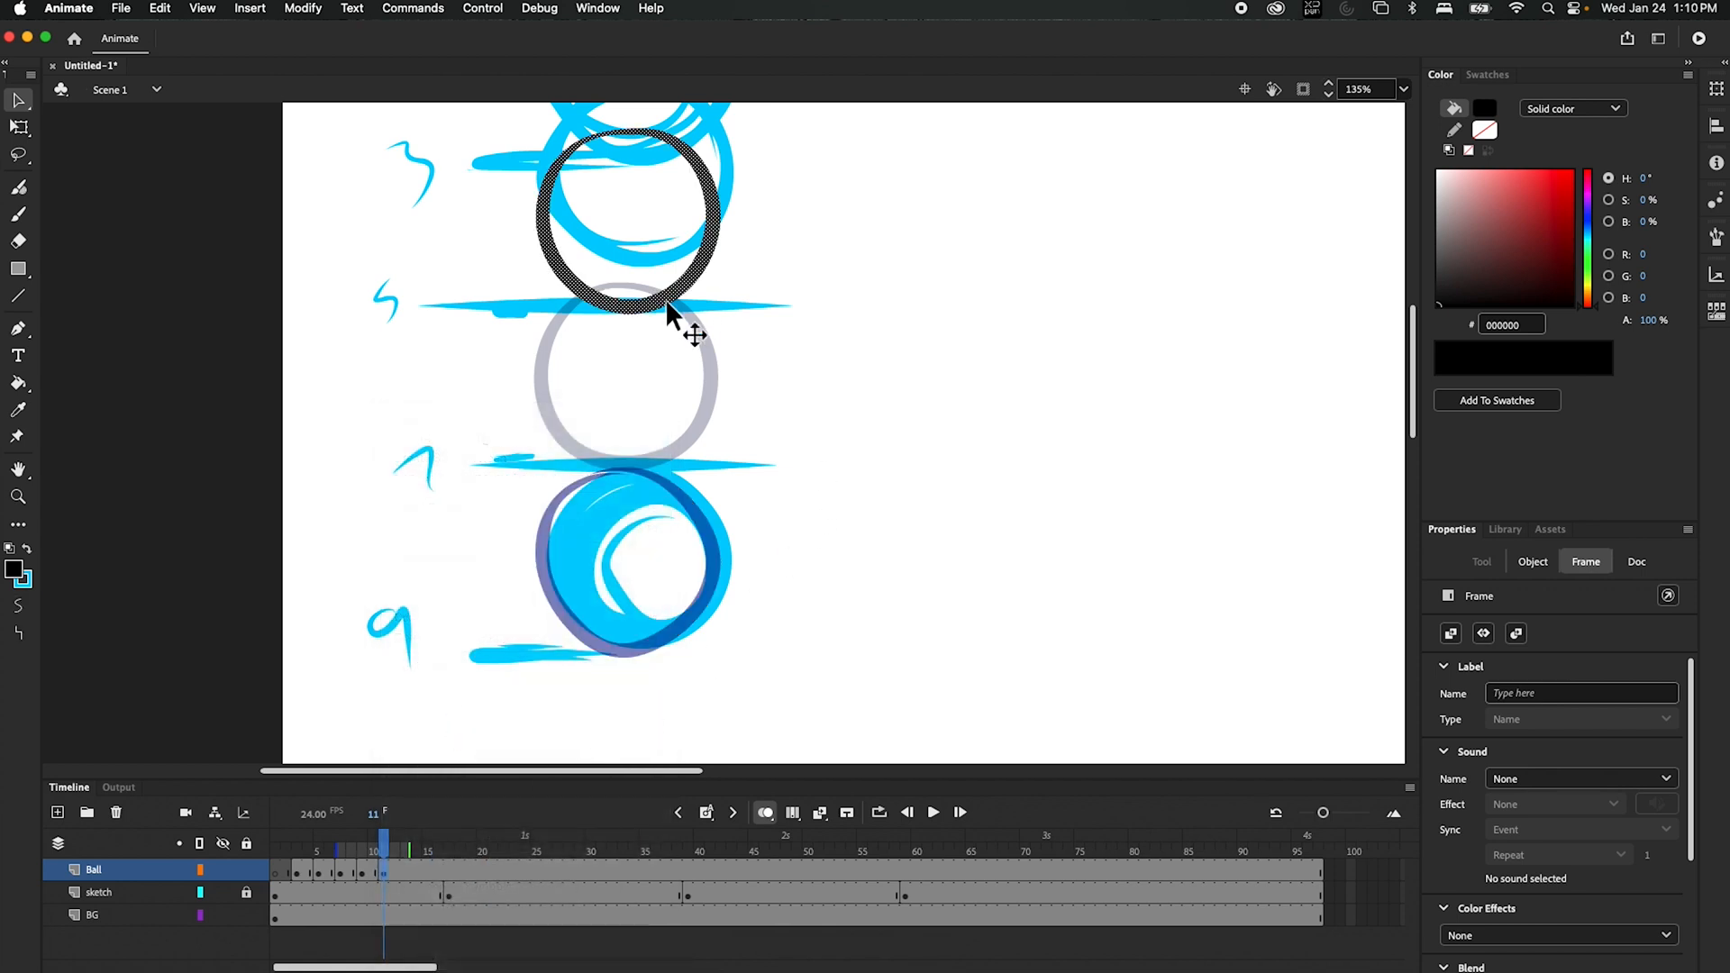
# - Lower the pasted ball at frame 11 so its base rests on the 11 mark
pyautogui.moveTo(667, 307); pyautogui.dragTo(662, 719)
pyautogui.moveTo(838, 664); pyautogui.dragTo(878, 335)
pyautogui.moveTo(690, 360); pyautogui.dragTo(678, 466)
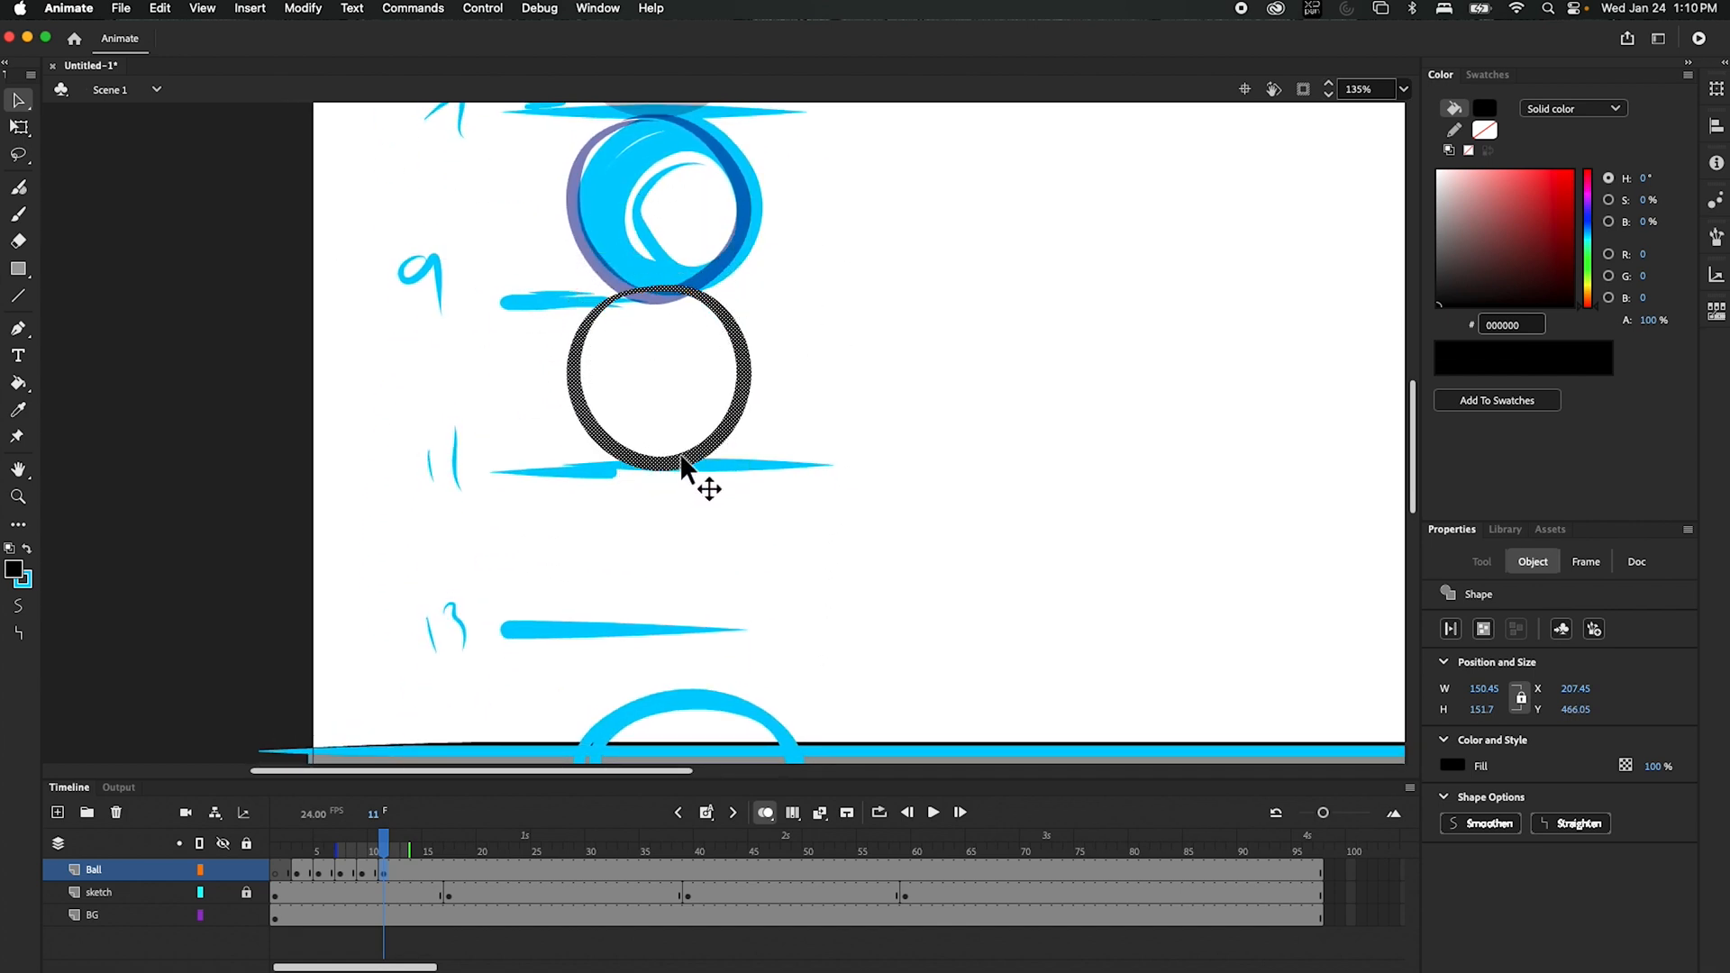
# - Copy frame 7 of the Ball layer and paste it at frame 13
pyautogui.click(386, 840)
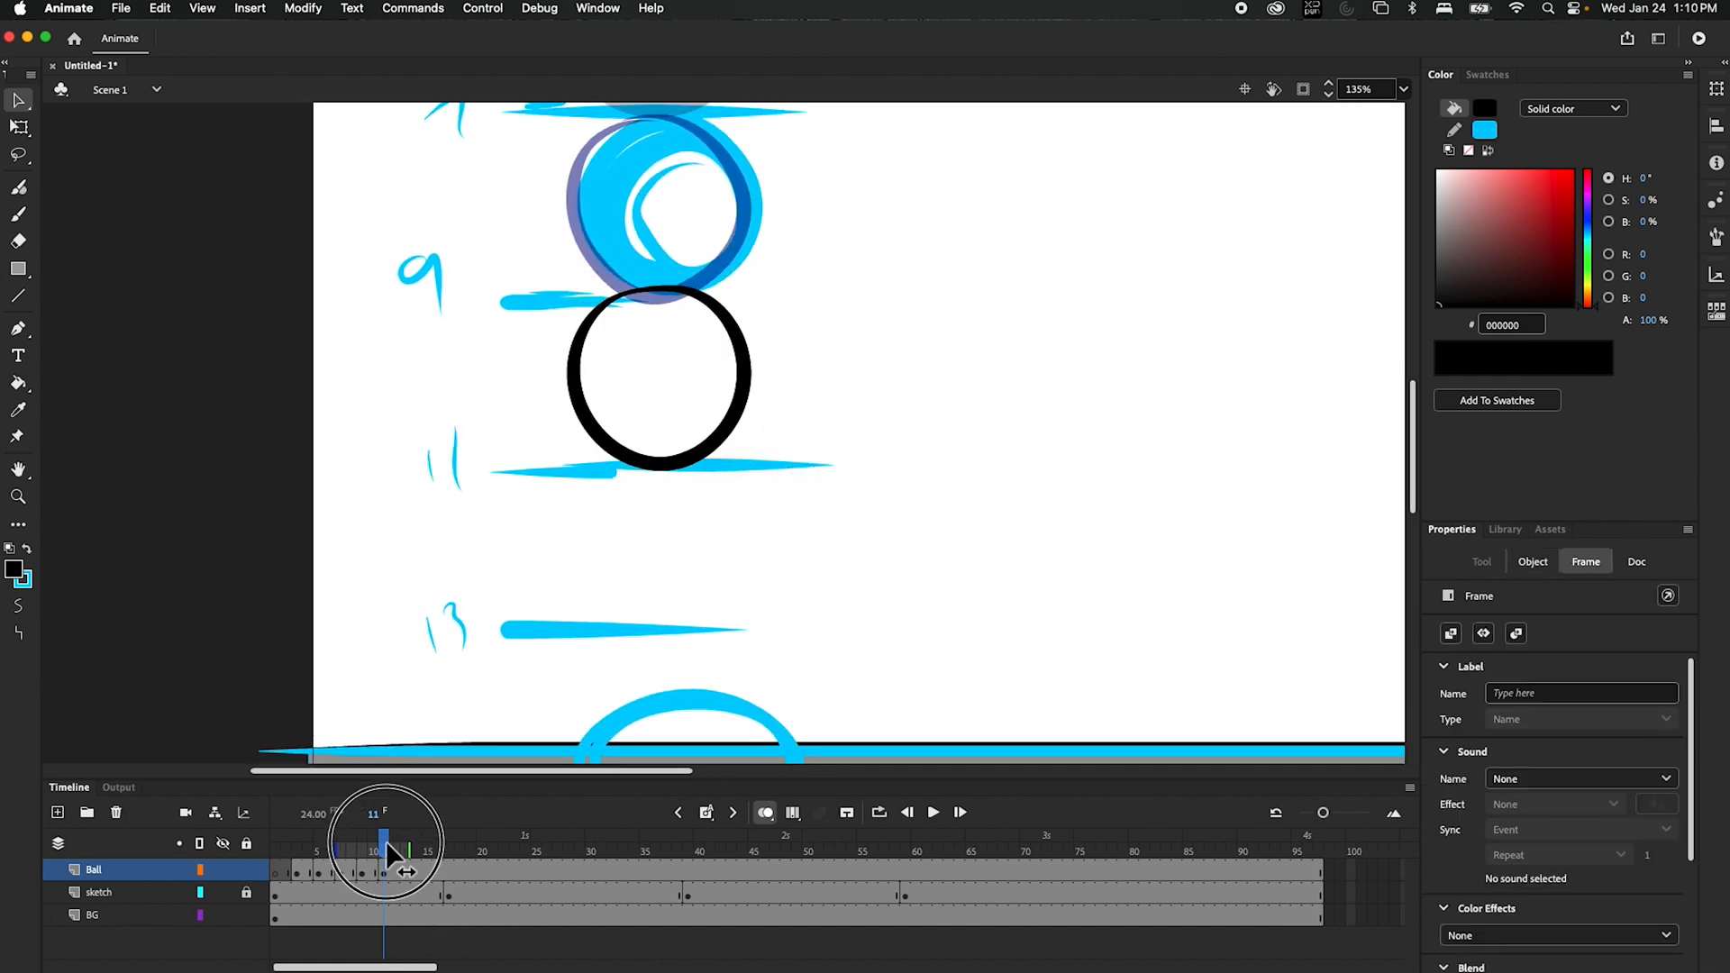
pyautogui.click(339, 870)
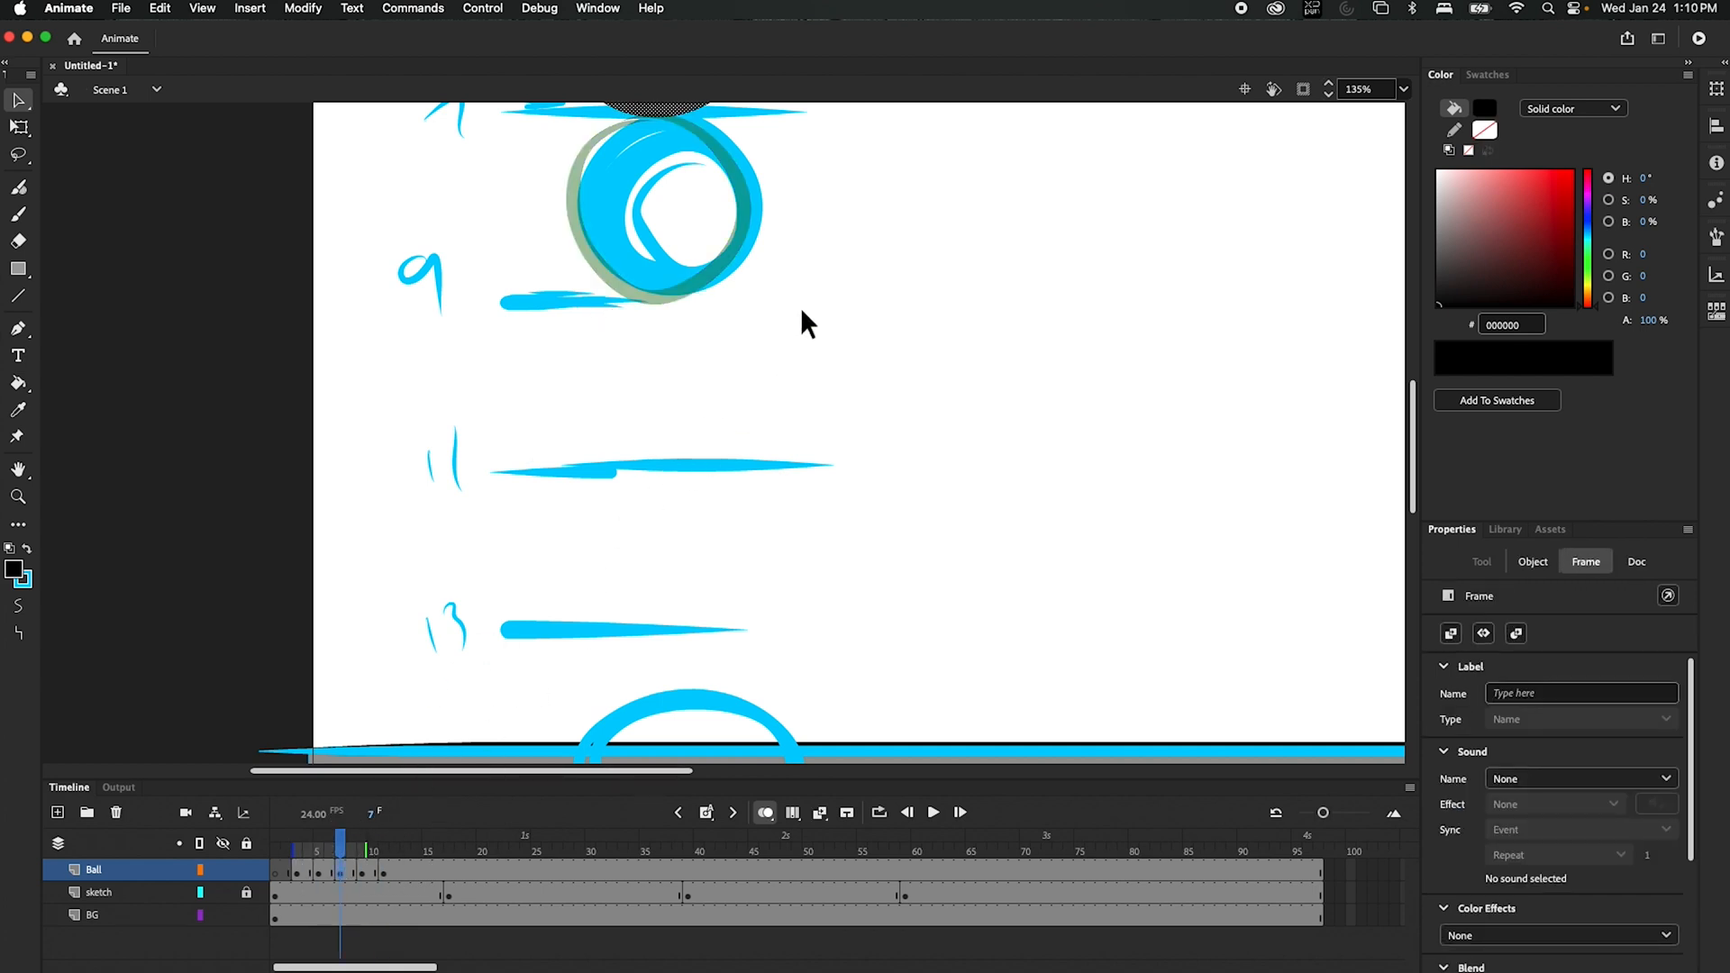
pyautogui.rightClick(344, 867)
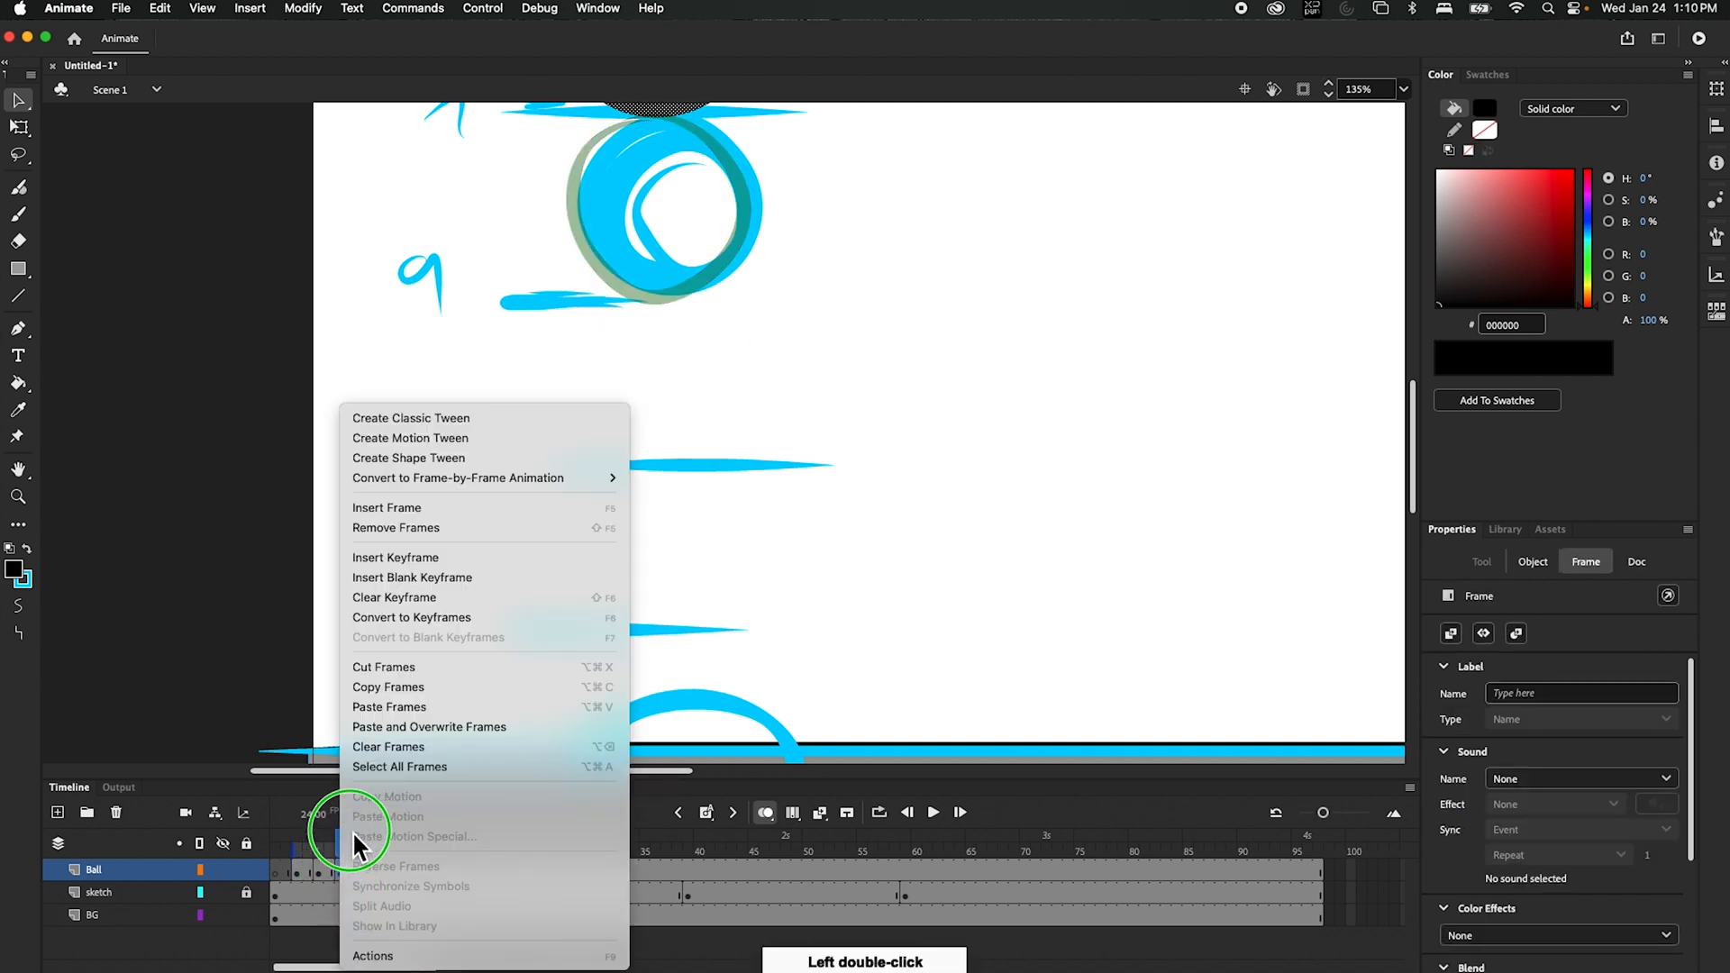
pyautogui.click(435, 686)
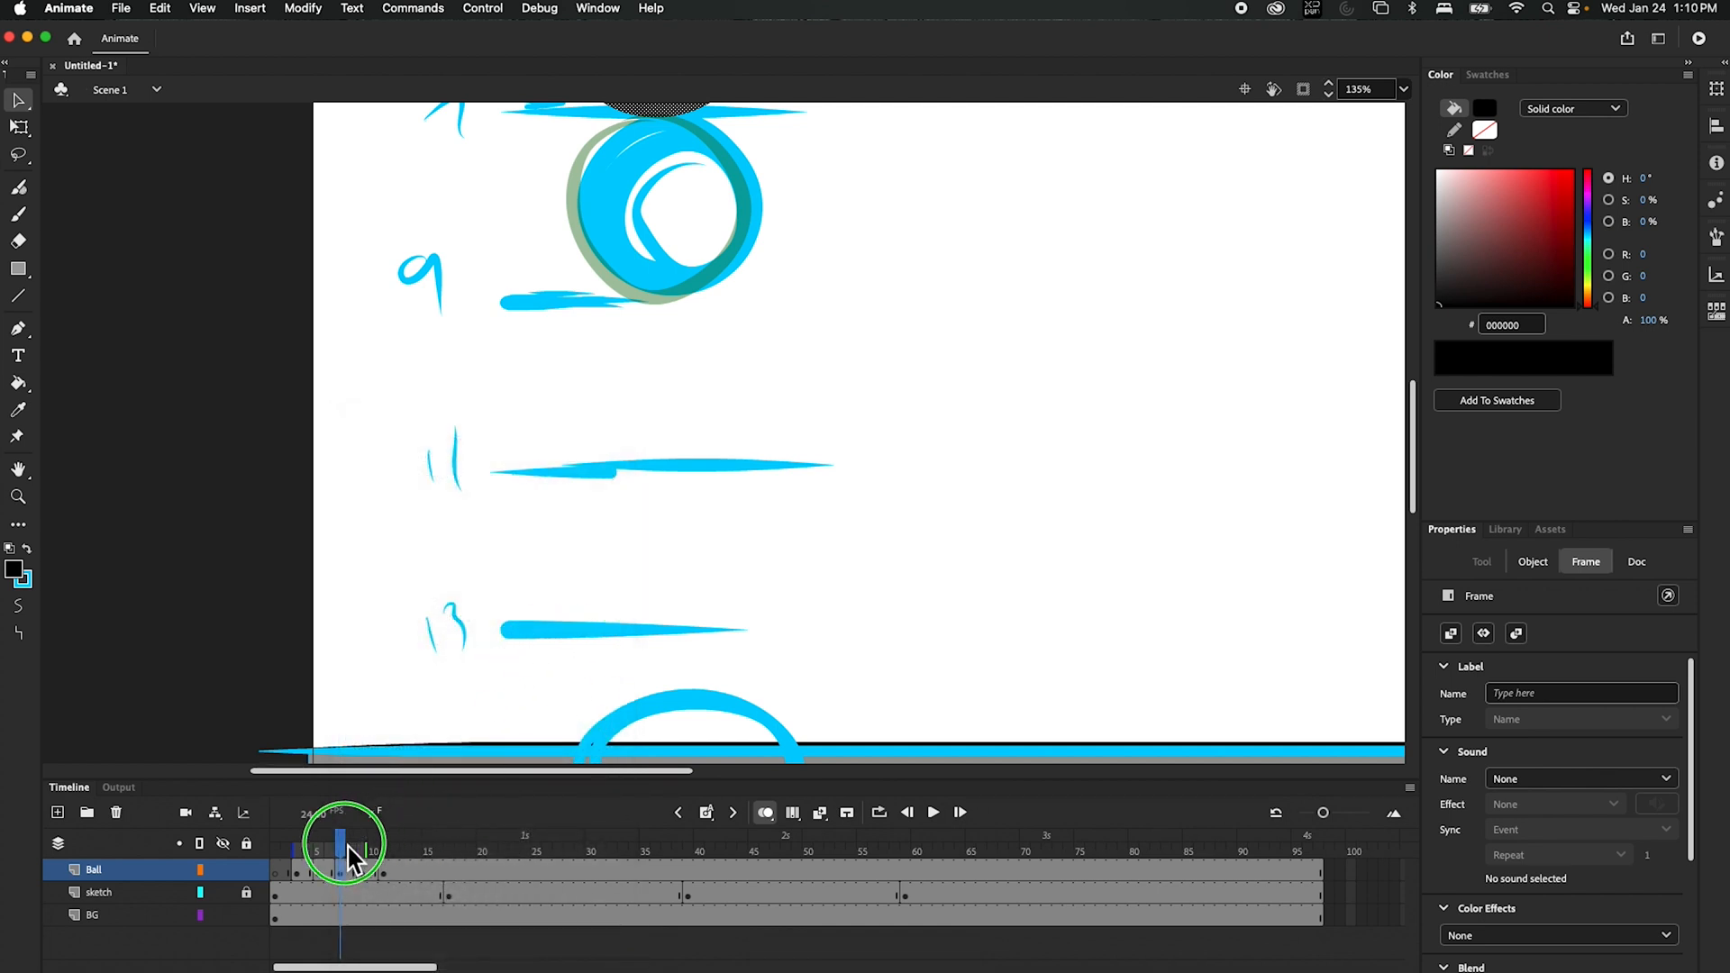
pyautogui.click(402, 852)
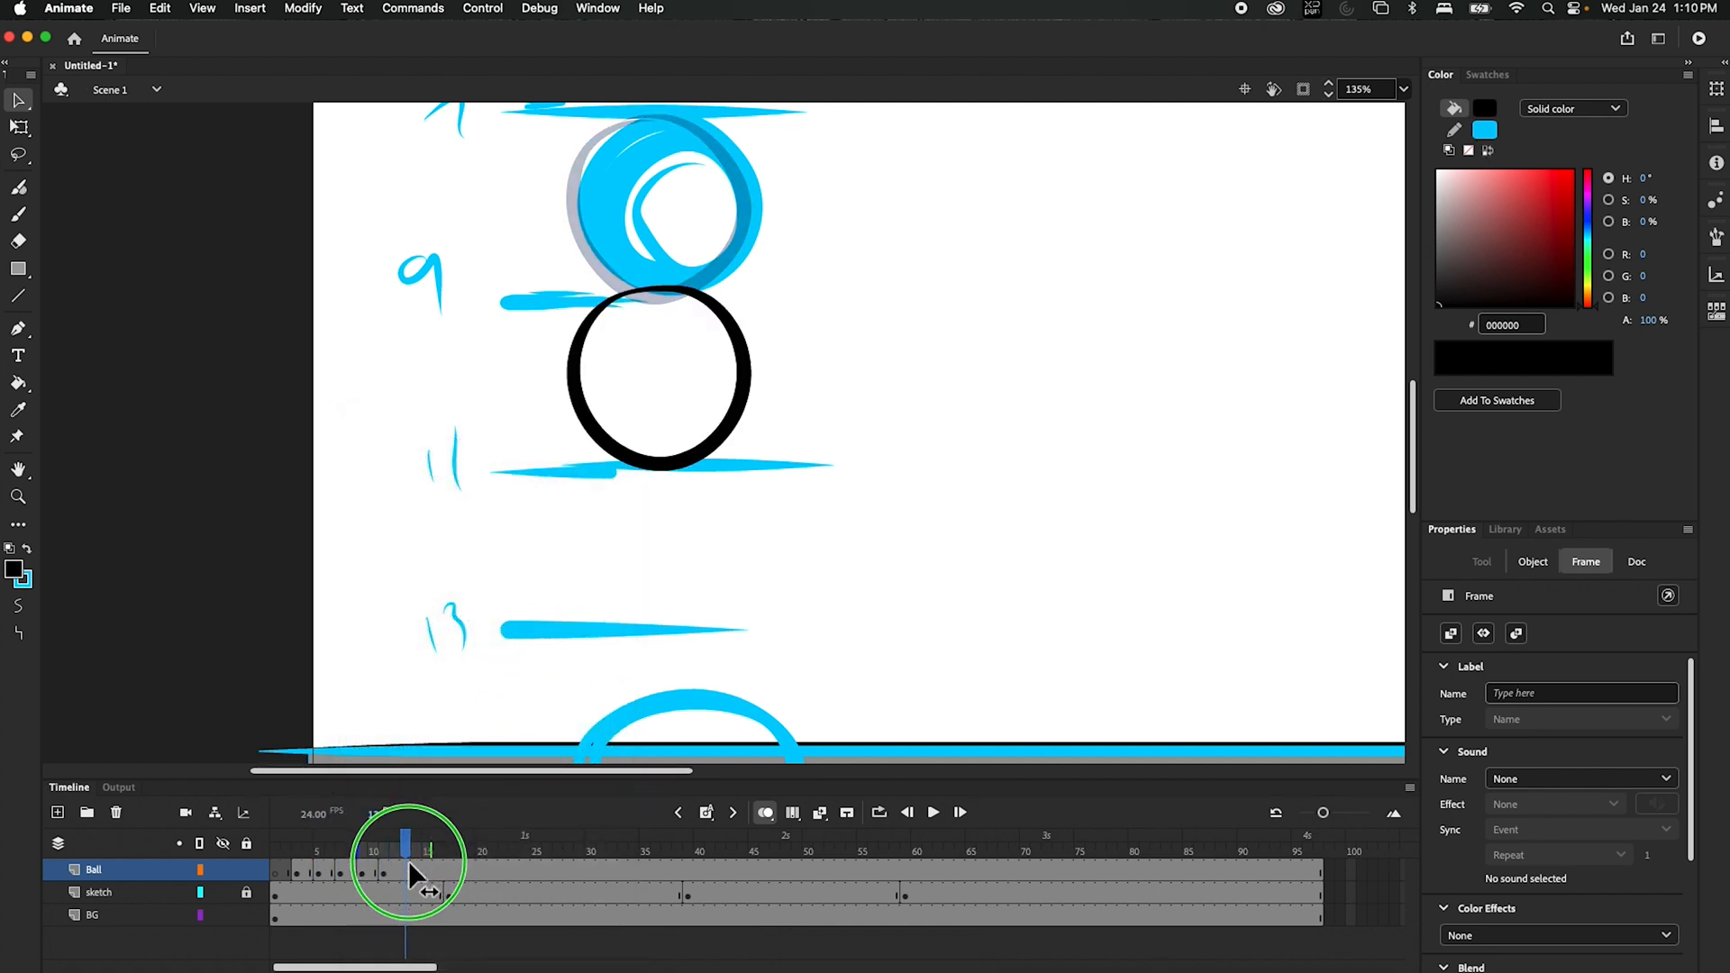
pyautogui.click(404, 870)
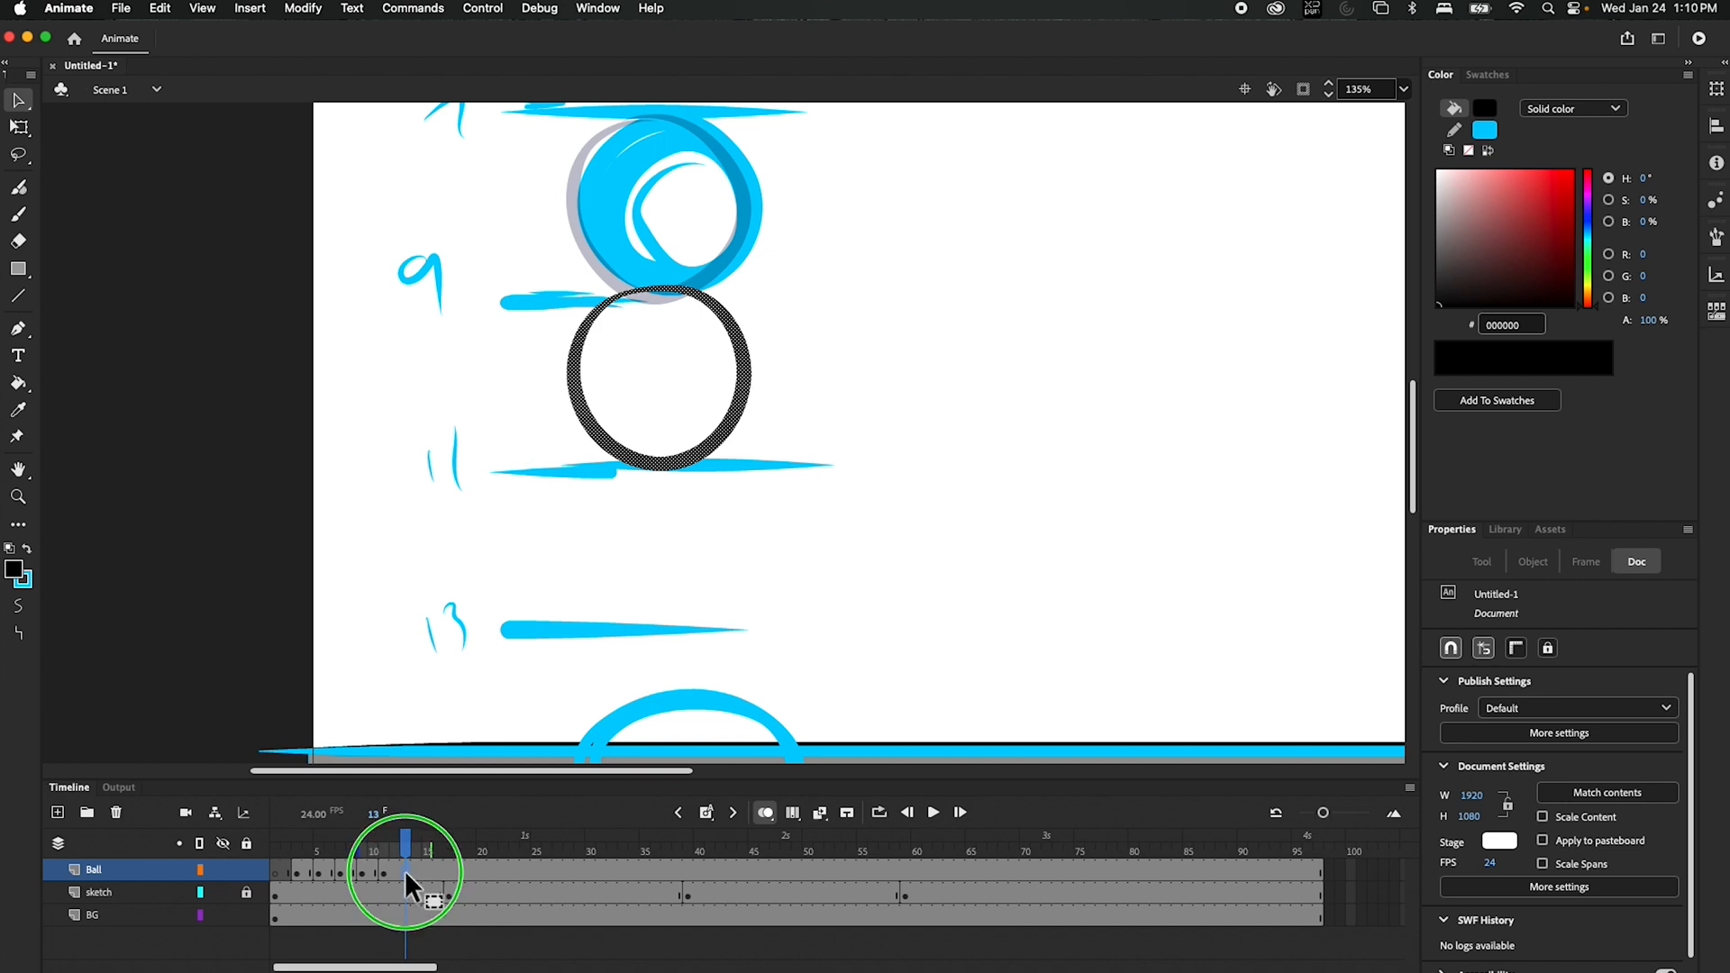
pyautogui.rightClick(407, 866)
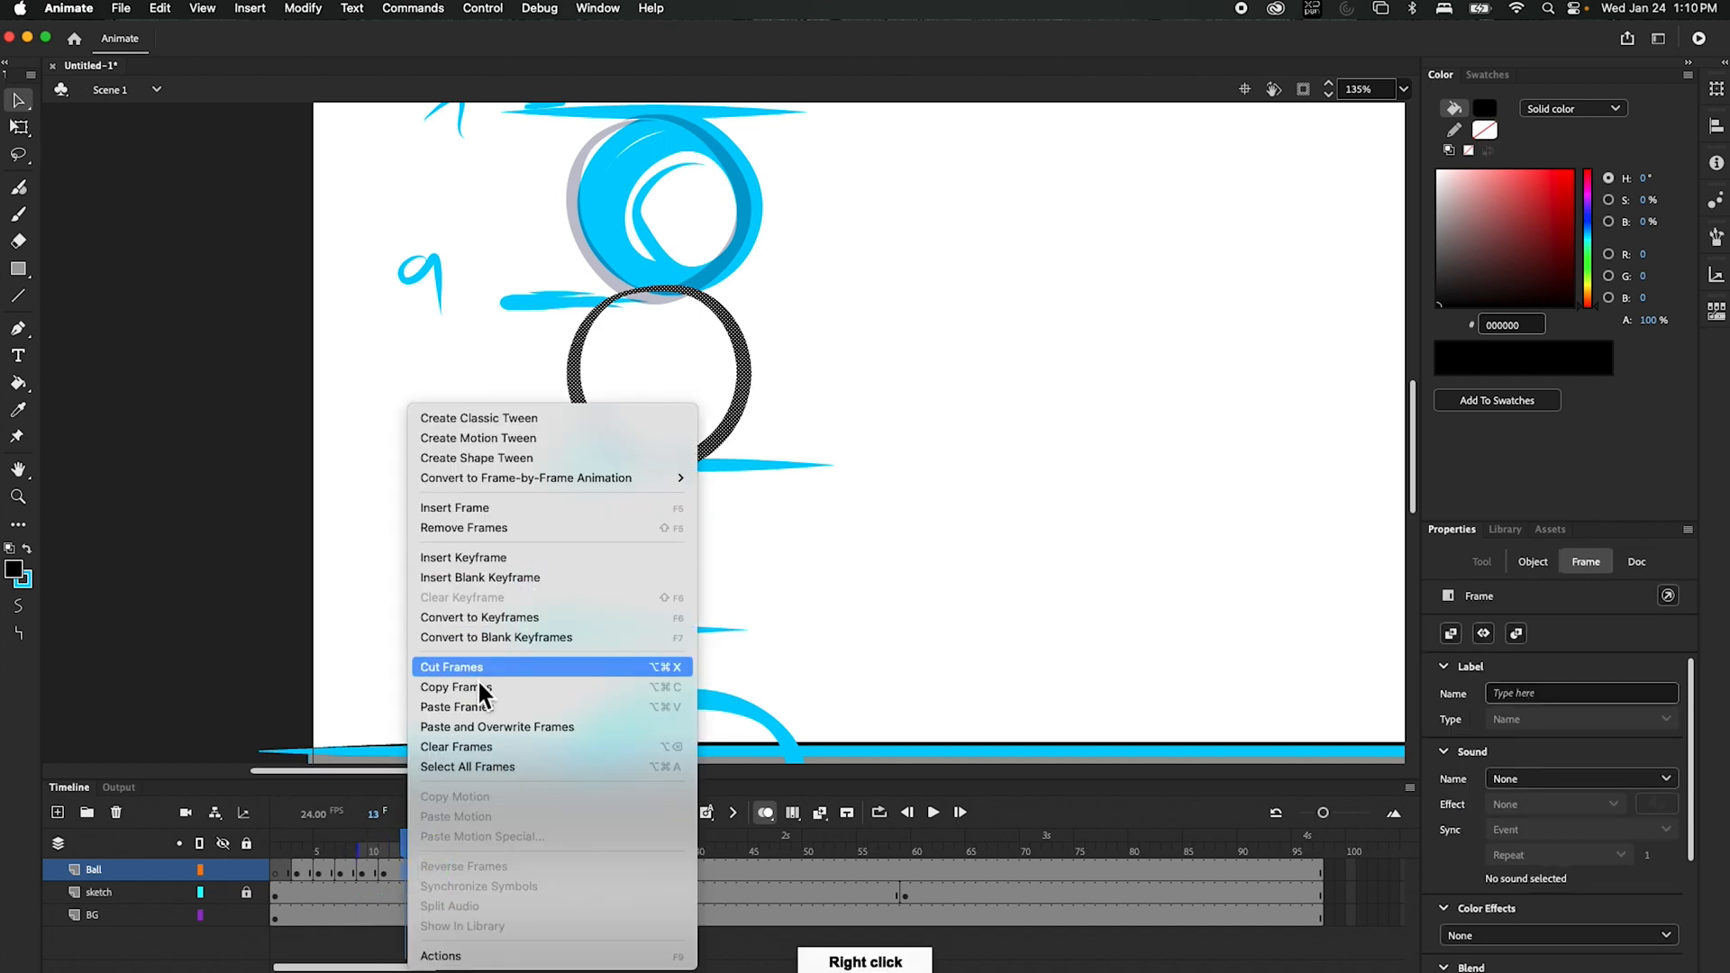
pyautogui.click(475, 706)
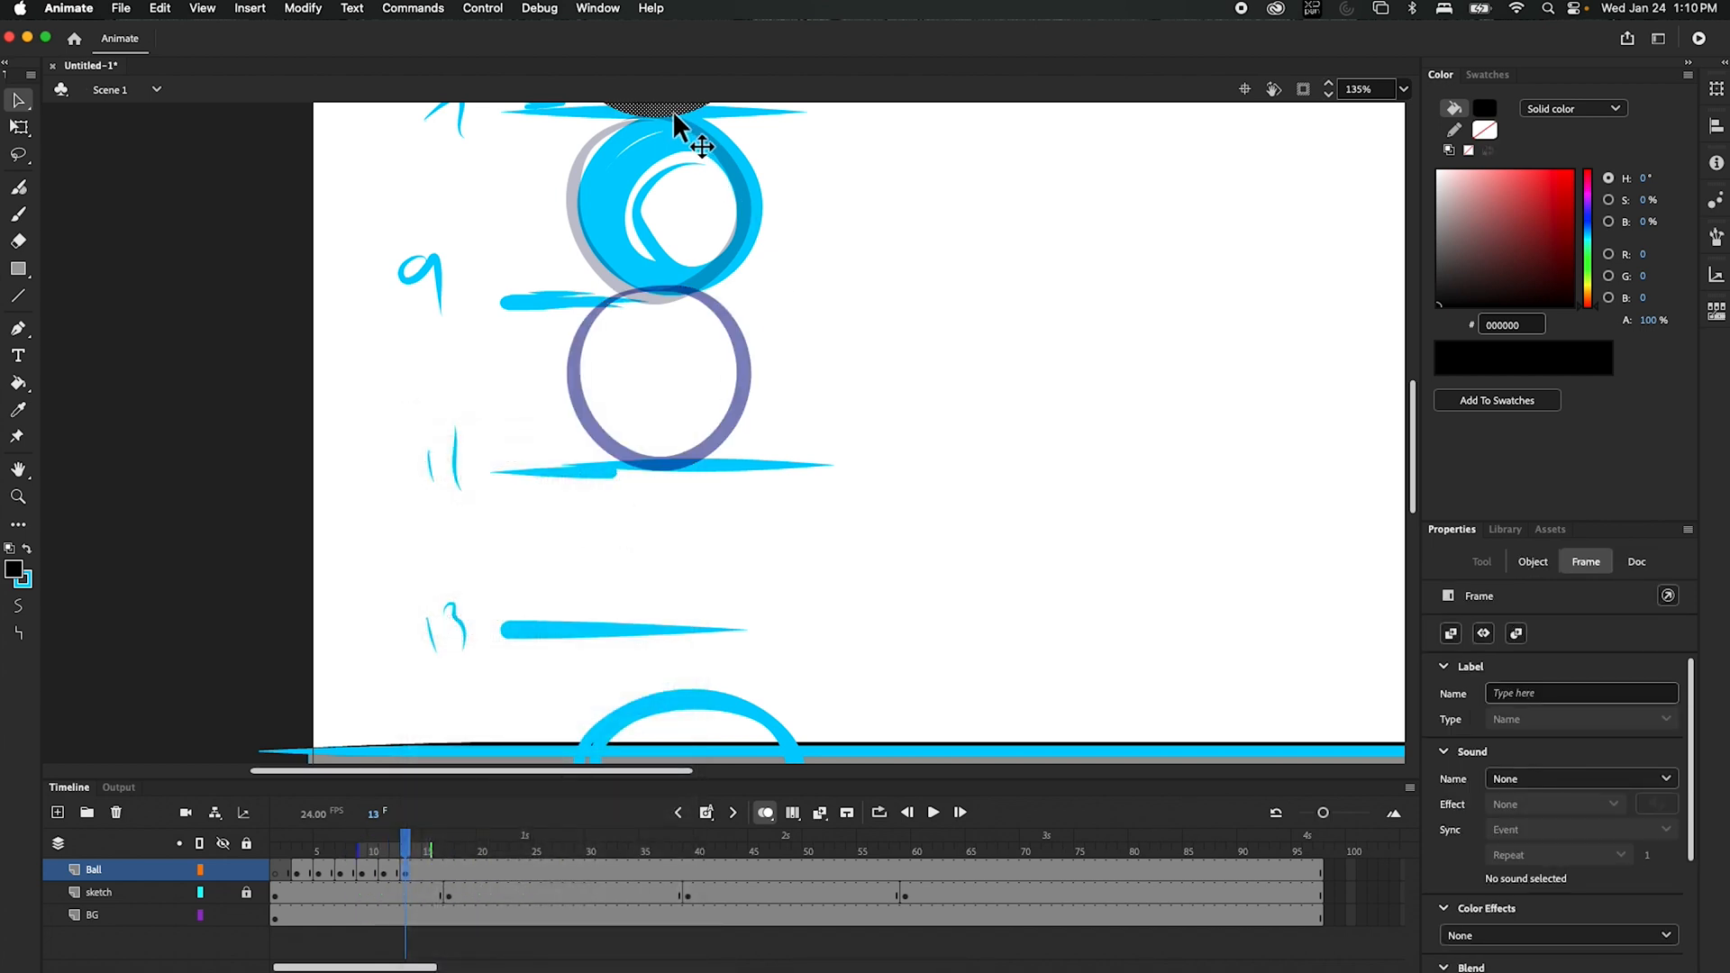
# - Lower the pasted ball at frame 13 so its base rests on the 13 mark
pyautogui.moveTo(672, 111)
pyautogui.mouseDown()
pyautogui.moveTo(672, 641)
pyautogui.moveTo(660, 629)
pyautogui.mouseUp()
pyautogui.press('space')
pyautogui.moveTo(865, 661)
pyautogui.mouseDown()
pyautogui.moveTo(865, 432)
pyautogui.moveTo(876, 533)
pyautogui.mouseUp()
pyautogui.moveTo(913, 436)
pyautogui.mouseDown()
pyautogui.moveTo(905, 477)
pyautogui.moveTo(876, 463)
pyautogui.mouseUp()
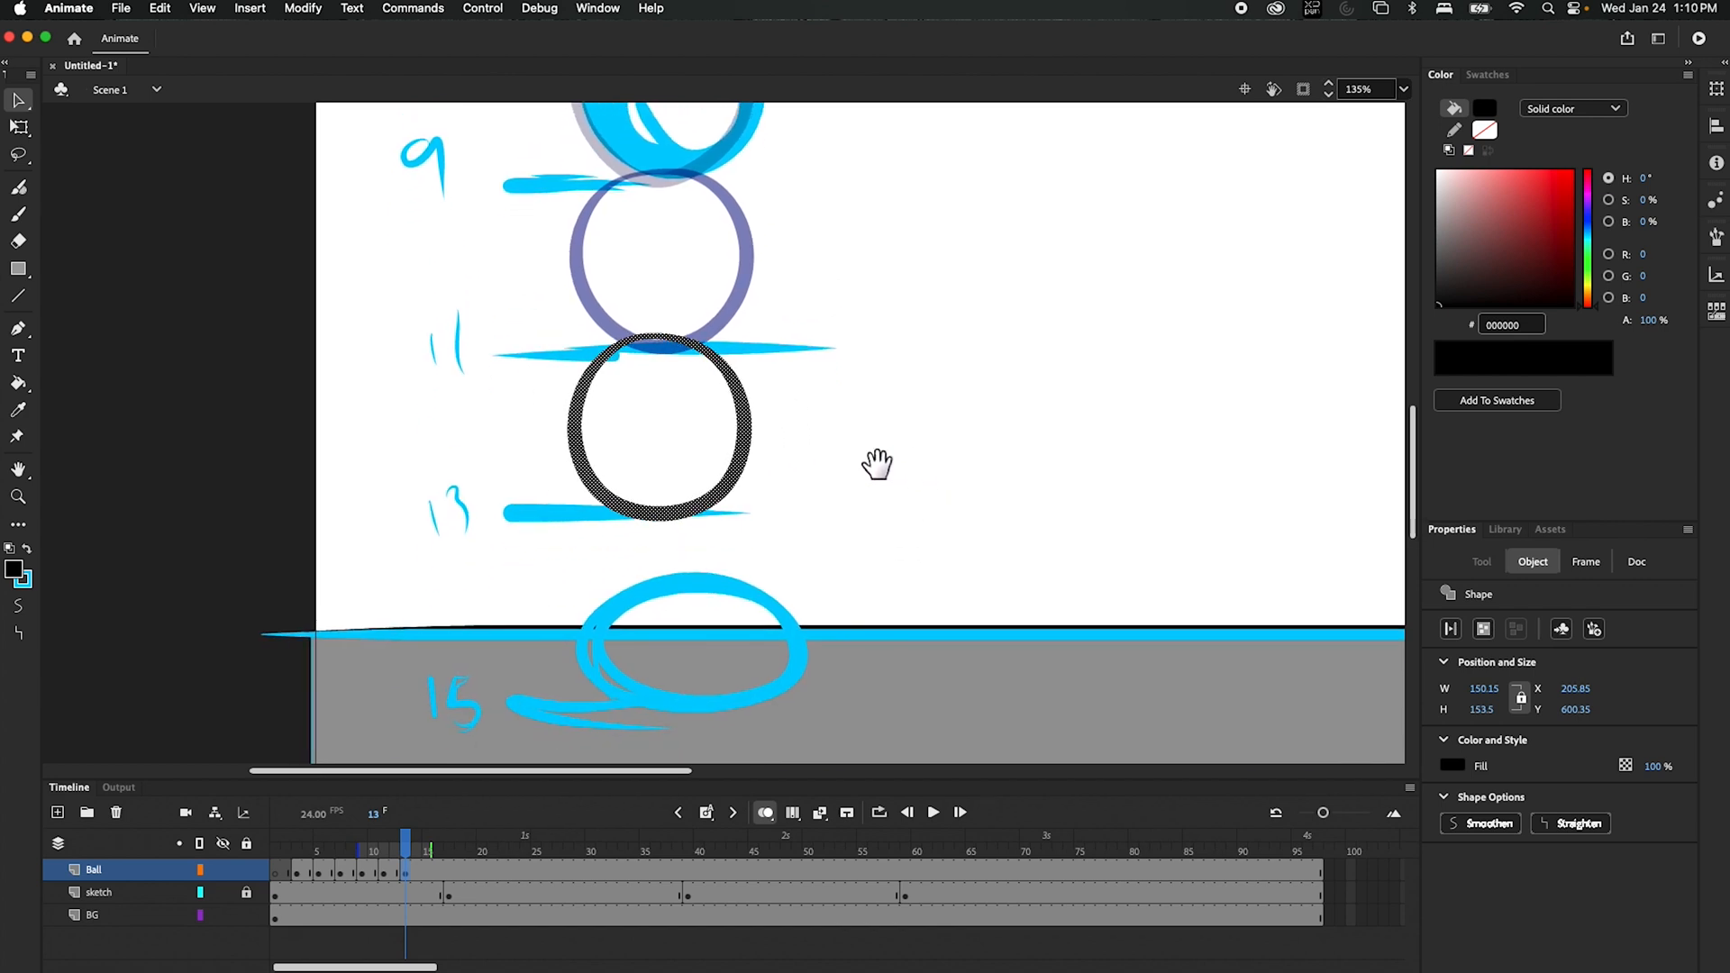
# - Insert a blank keyframe at frame 15 of the Ball layer and draw a flattened ball about 186 px wide and 122 px high
pyautogui.moveTo(408, 846); pyautogui.dragTo(428, 845)
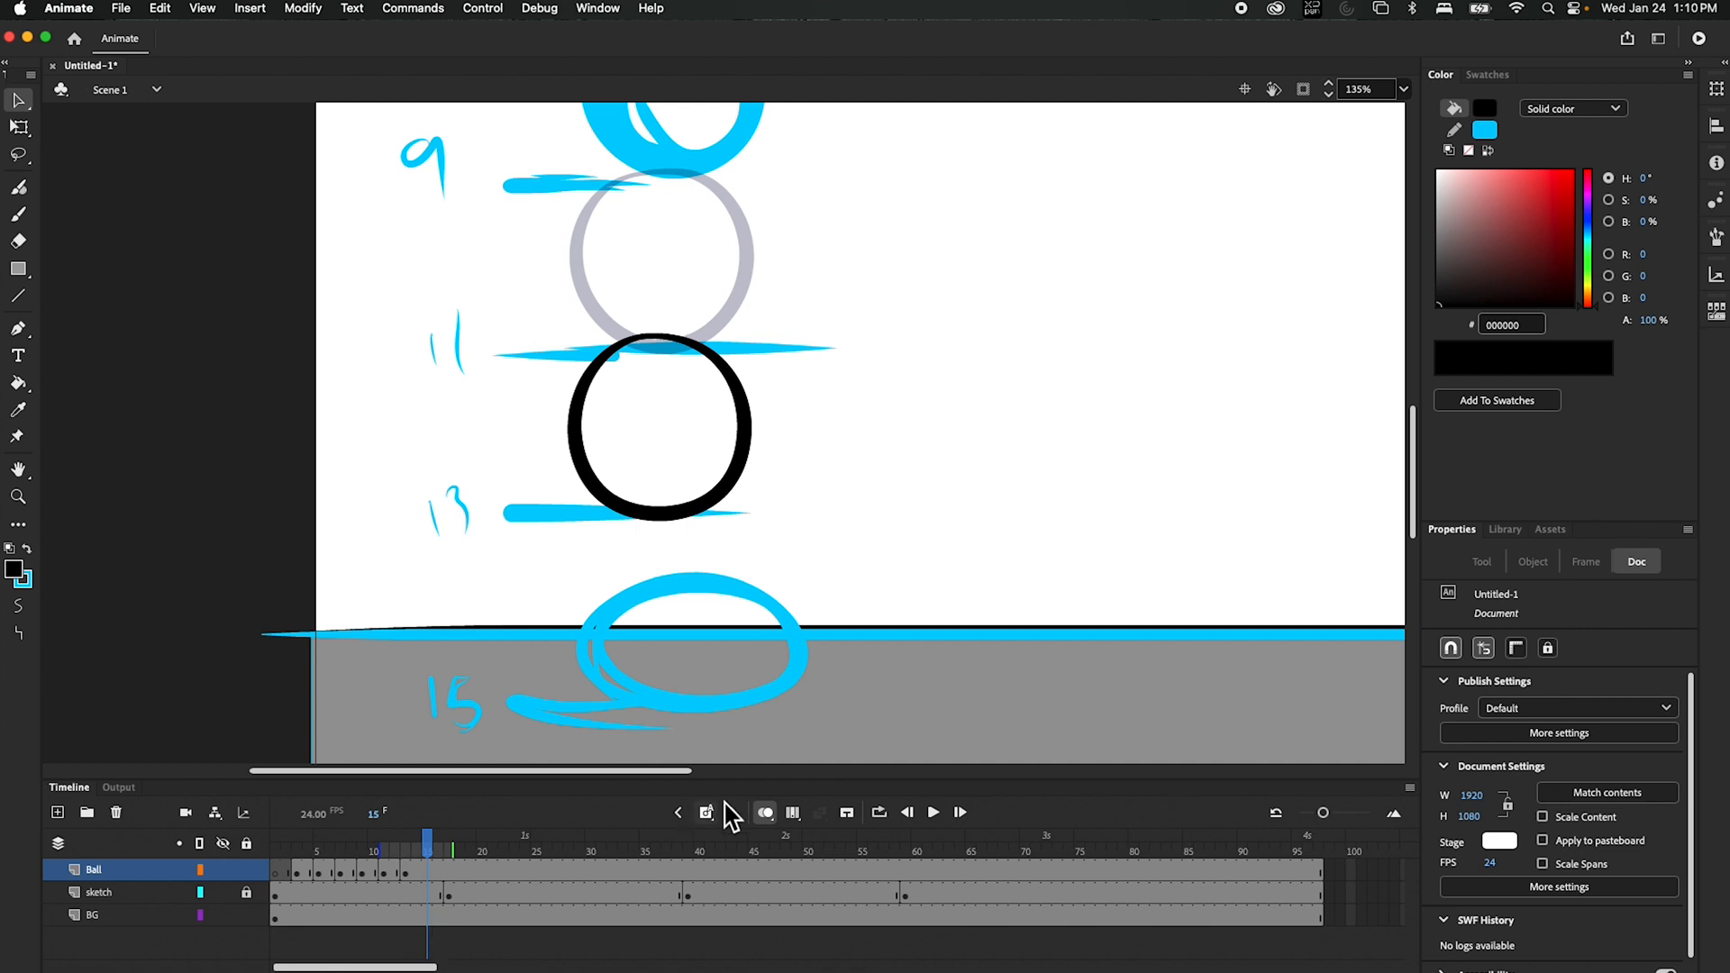
pyautogui.moveTo(706, 812); pyautogui.dragTo(757, 883)
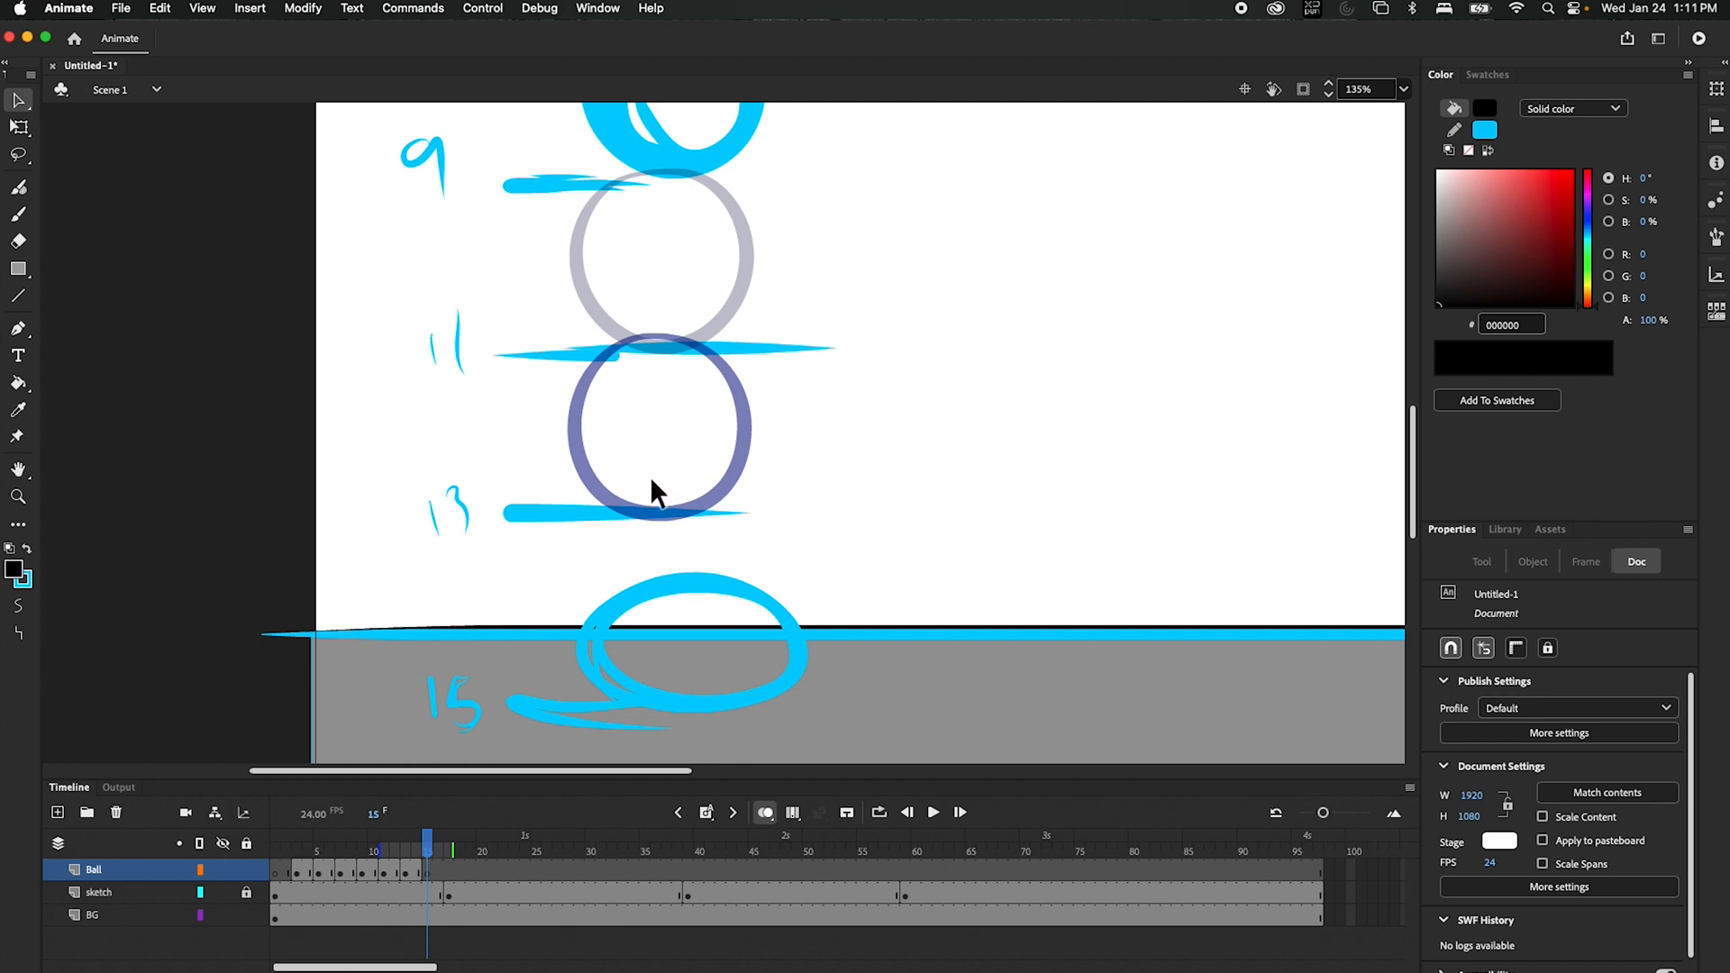
pyautogui.press('b')
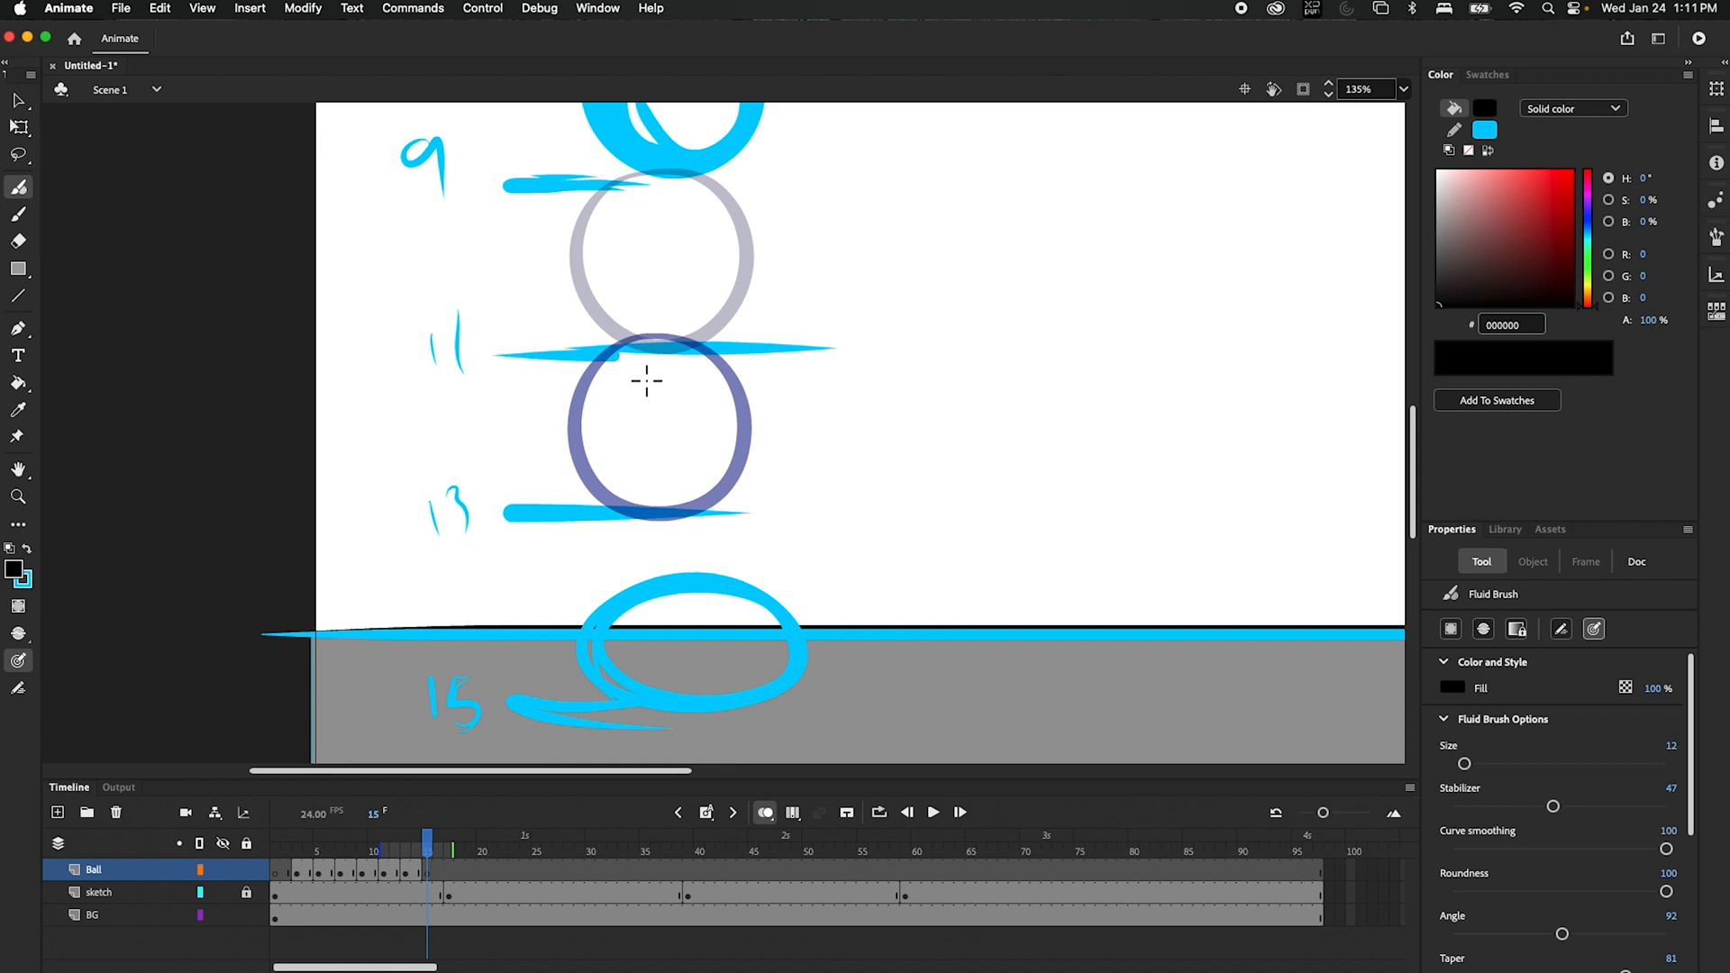
pyautogui.moveTo(641, 370)
pyautogui.mouseDown()
pyautogui.moveTo(552, 502)
pyautogui.moveTo(706, 501)
pyautogui.moveTo(667, 387)
pyautogui.moveTo(635, 372)
pyautogui.mouseUp()
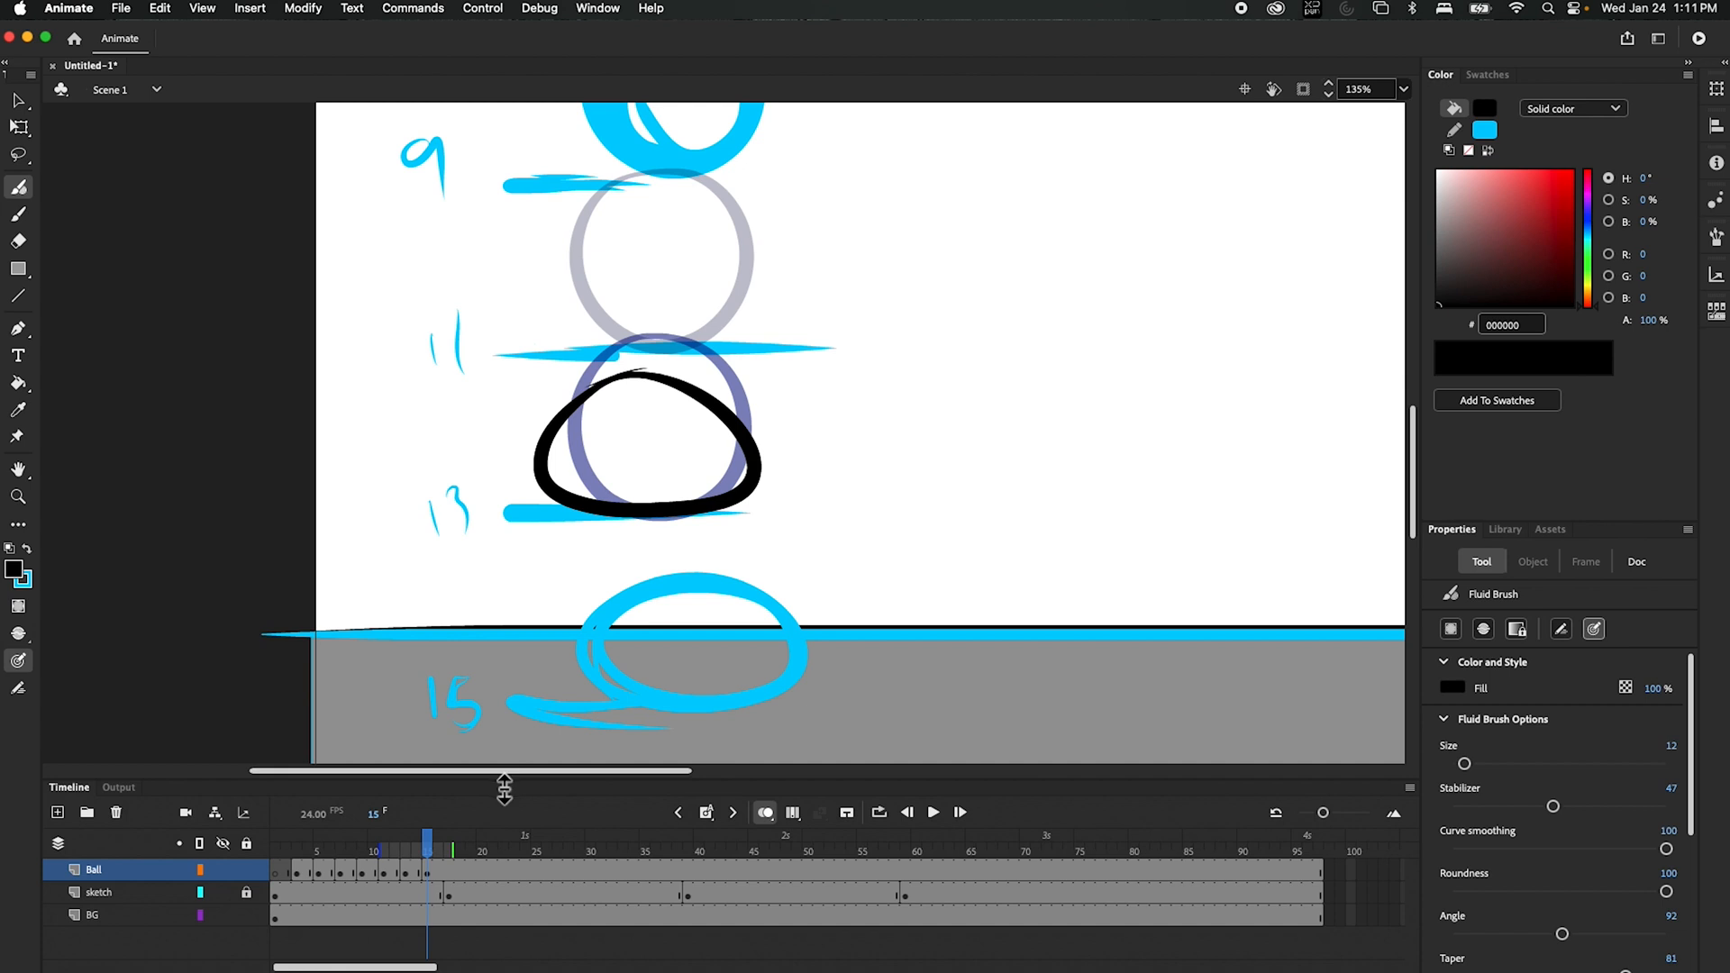
pyautogui.press('v')
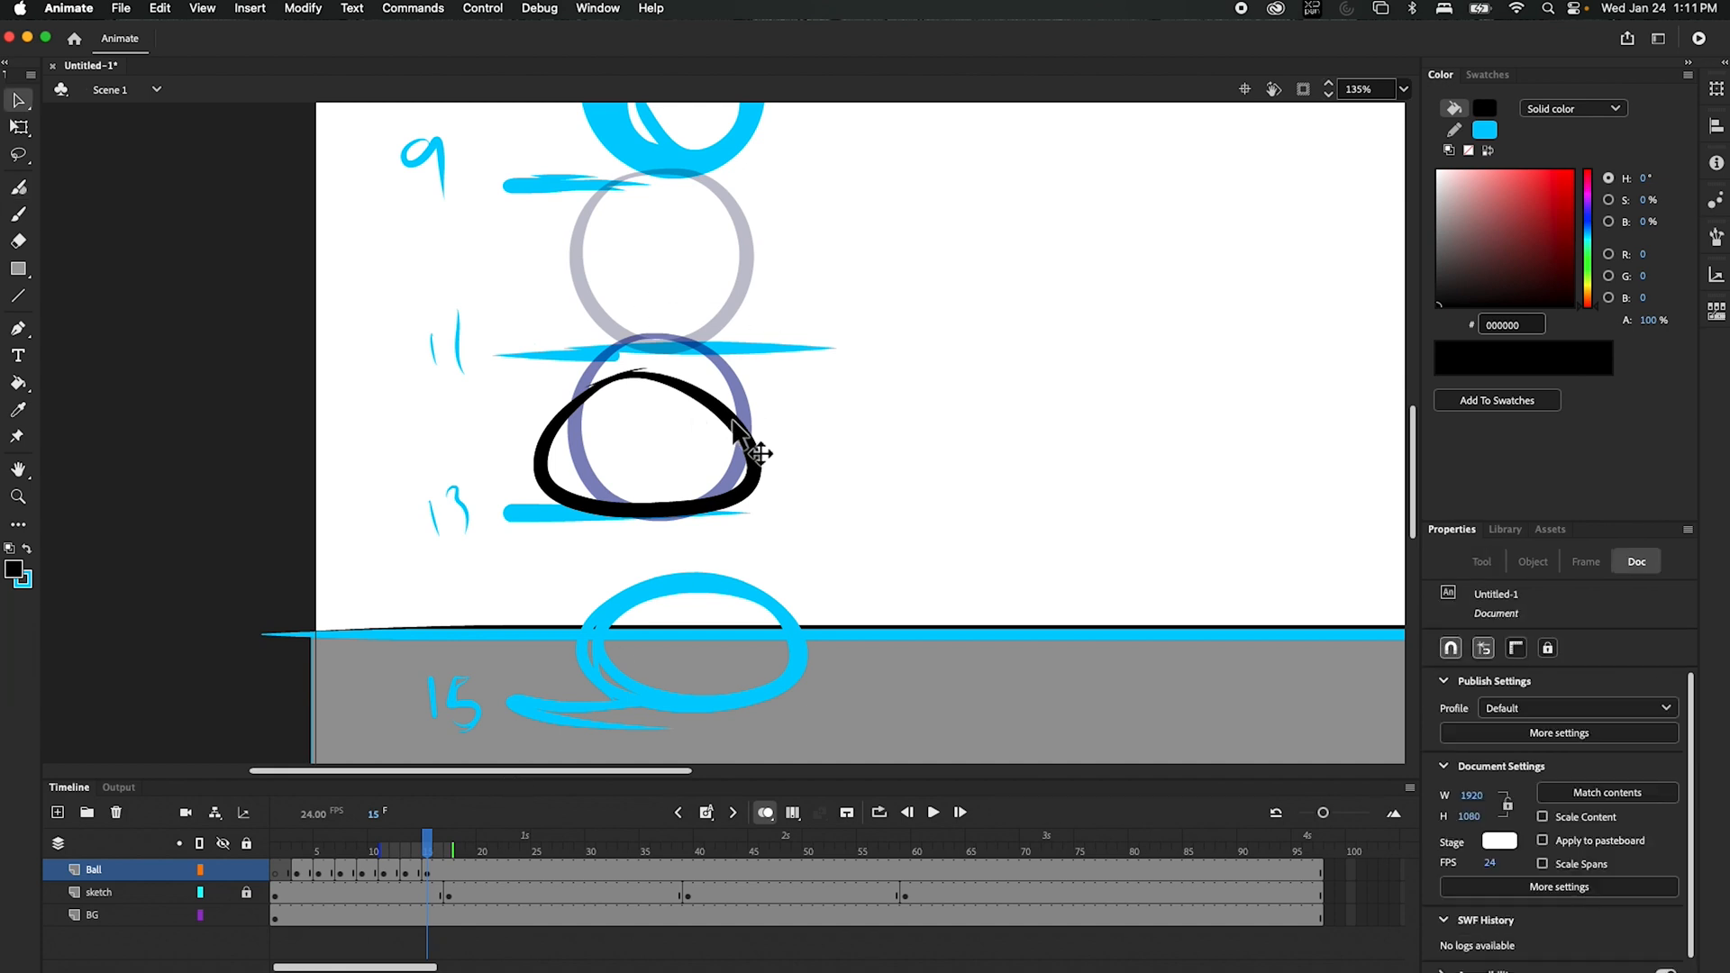
pyautogui.moveTo(768, 463); pyautogui.dragTo(759, 441)
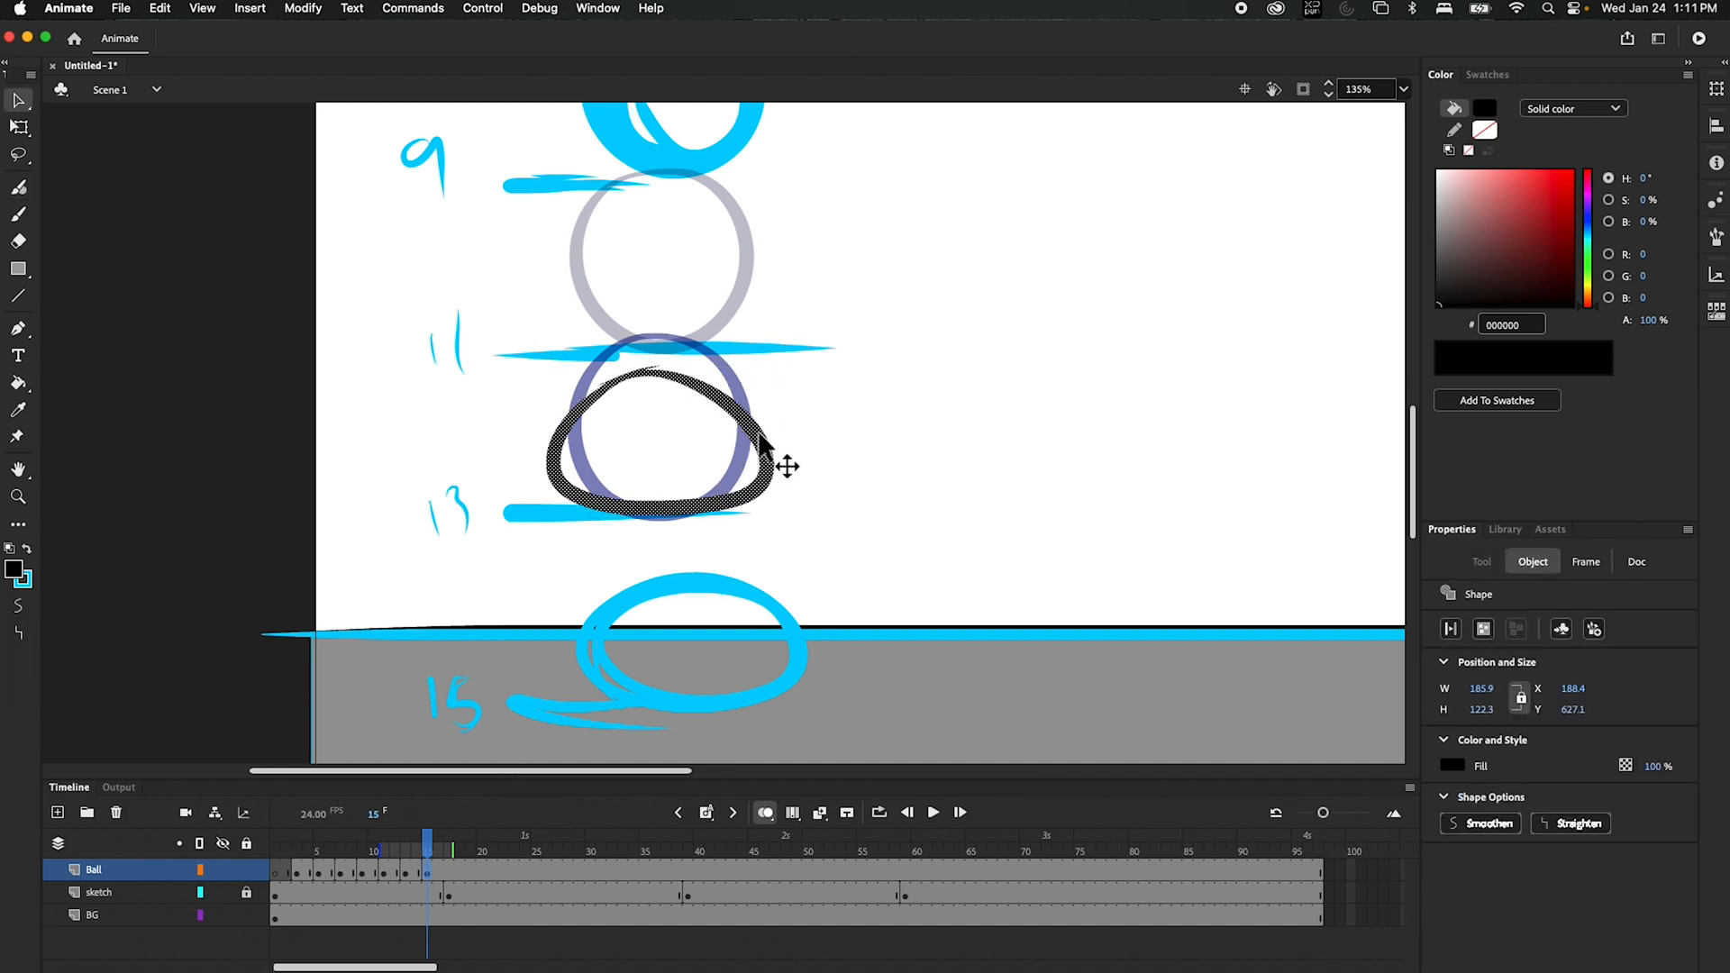
# - Erase the stray stroke ends at the top of the flattened ball's outline
pyautogui.press('super+equal')
pyautogui.press('super+equal')
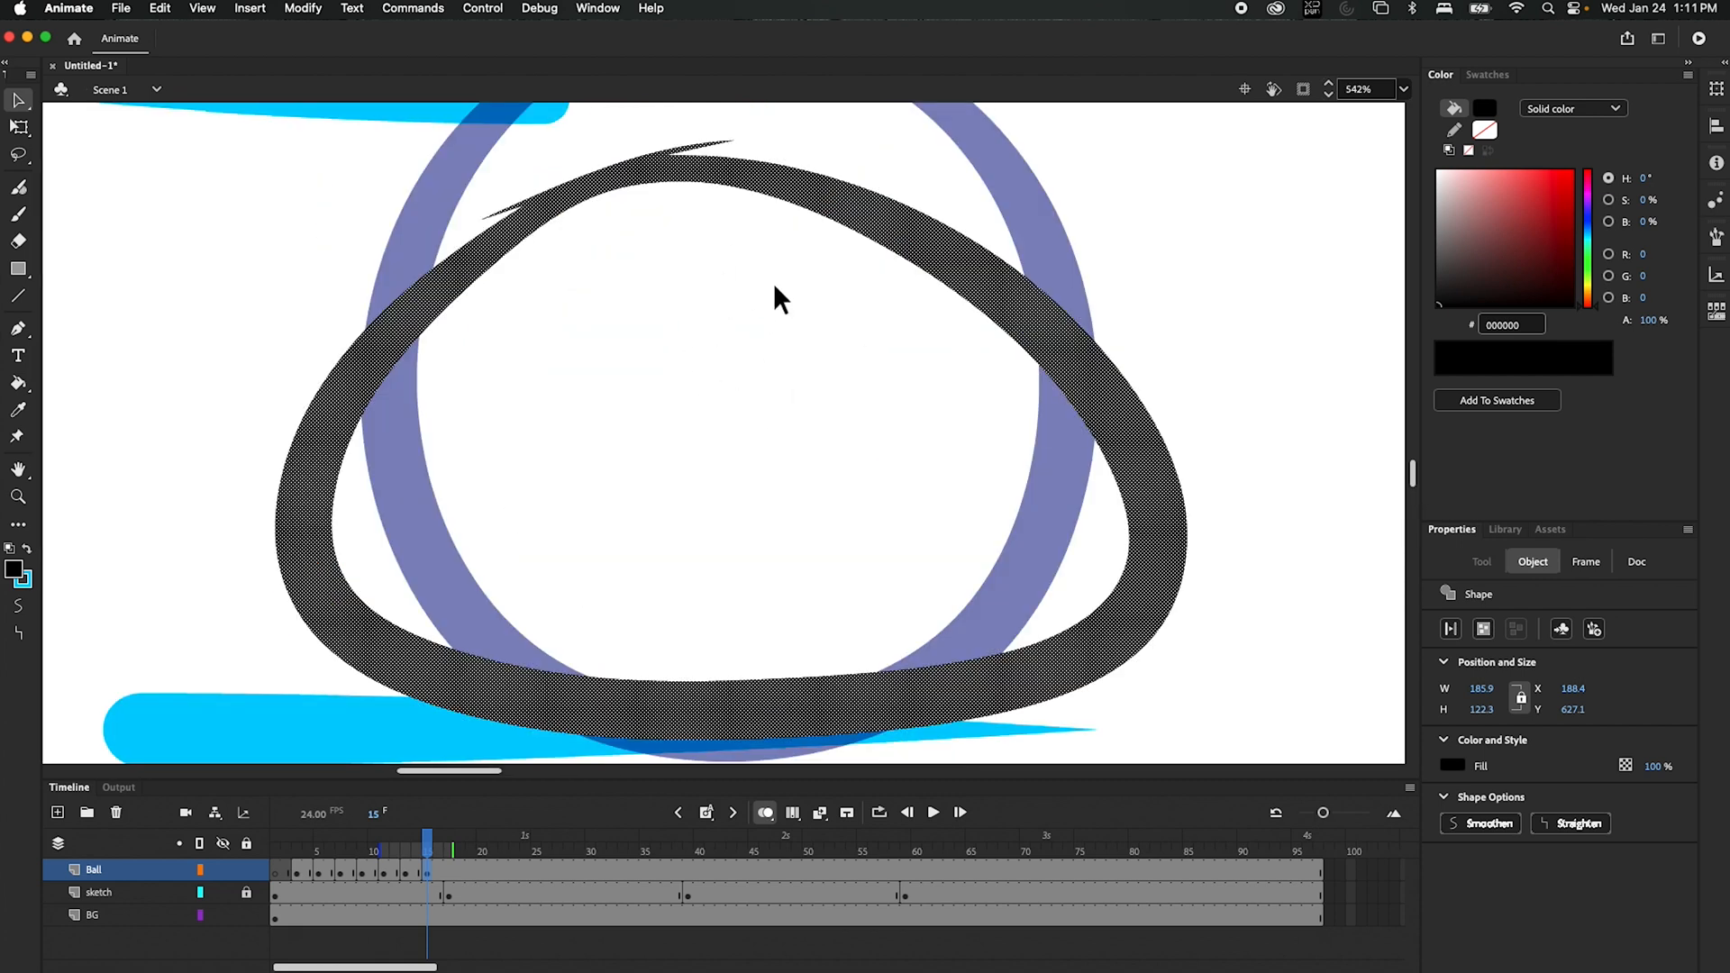
pyautogui.press('e')
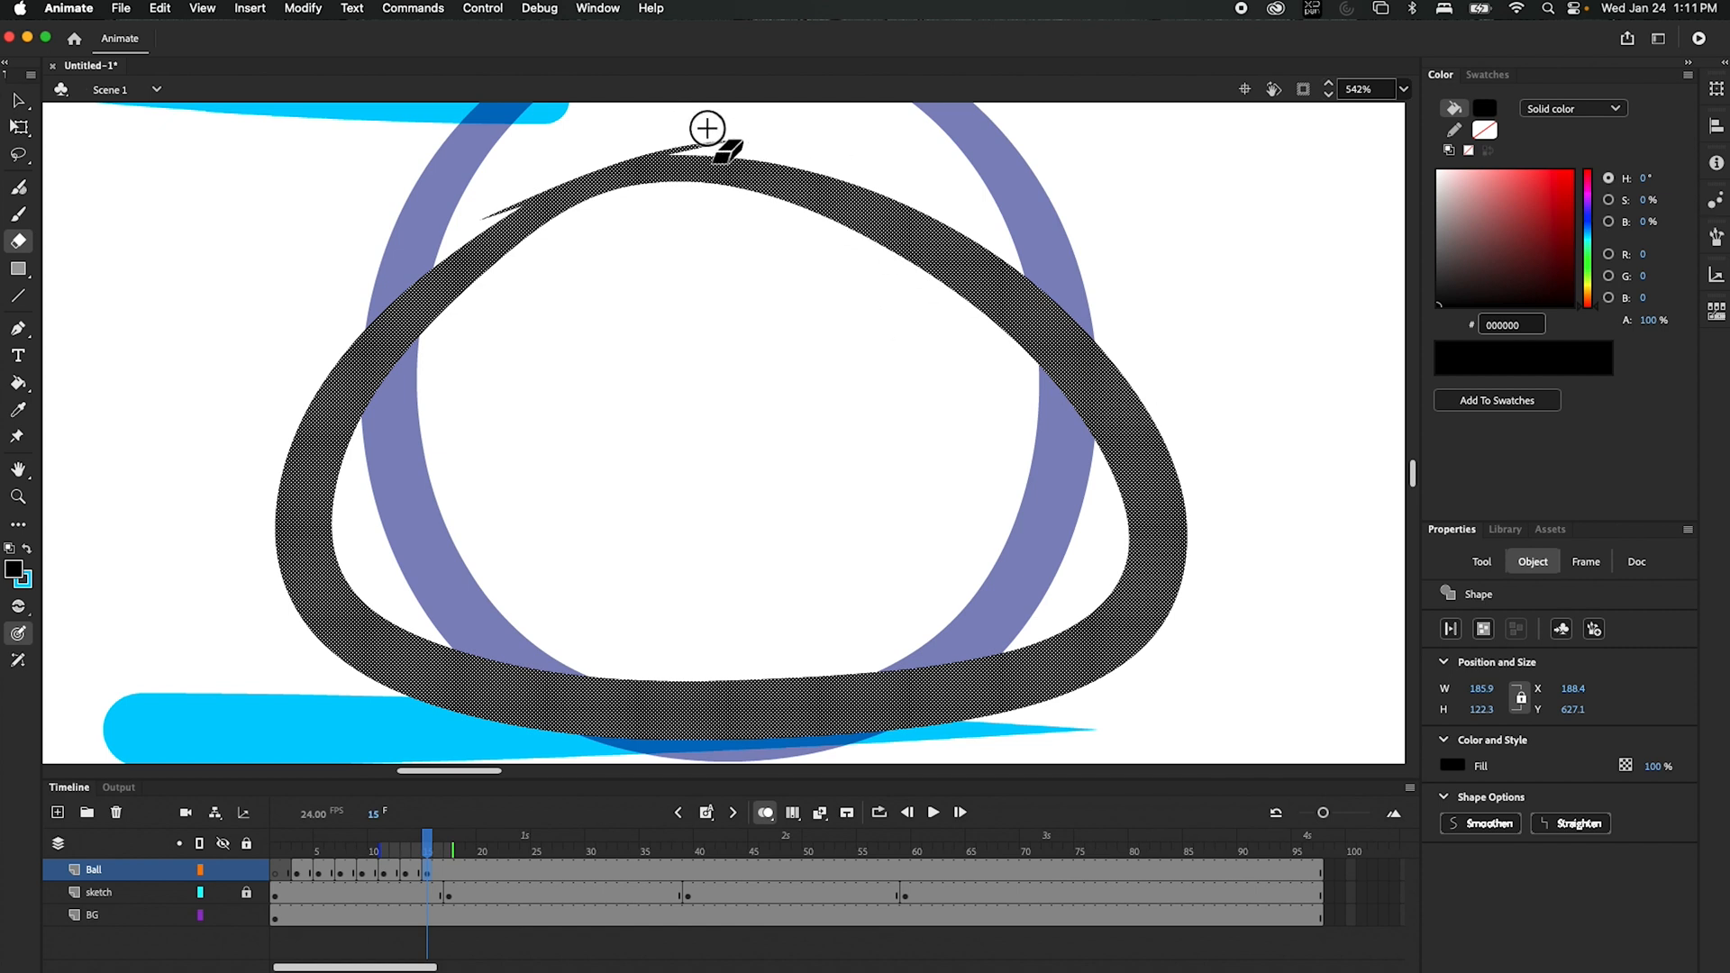
pyautogui.moveTo(707, 127)
pyautogui.mouseDown()
pyautogui.moveTo(711, 158)
pyautogui.moveTo(687, 127)
pyautogui.moveTo(552, 158)
pyautogui.moveTo(768, 143)
pyautogui.moveTo(403, 230)
pyautogui.mouseUp()
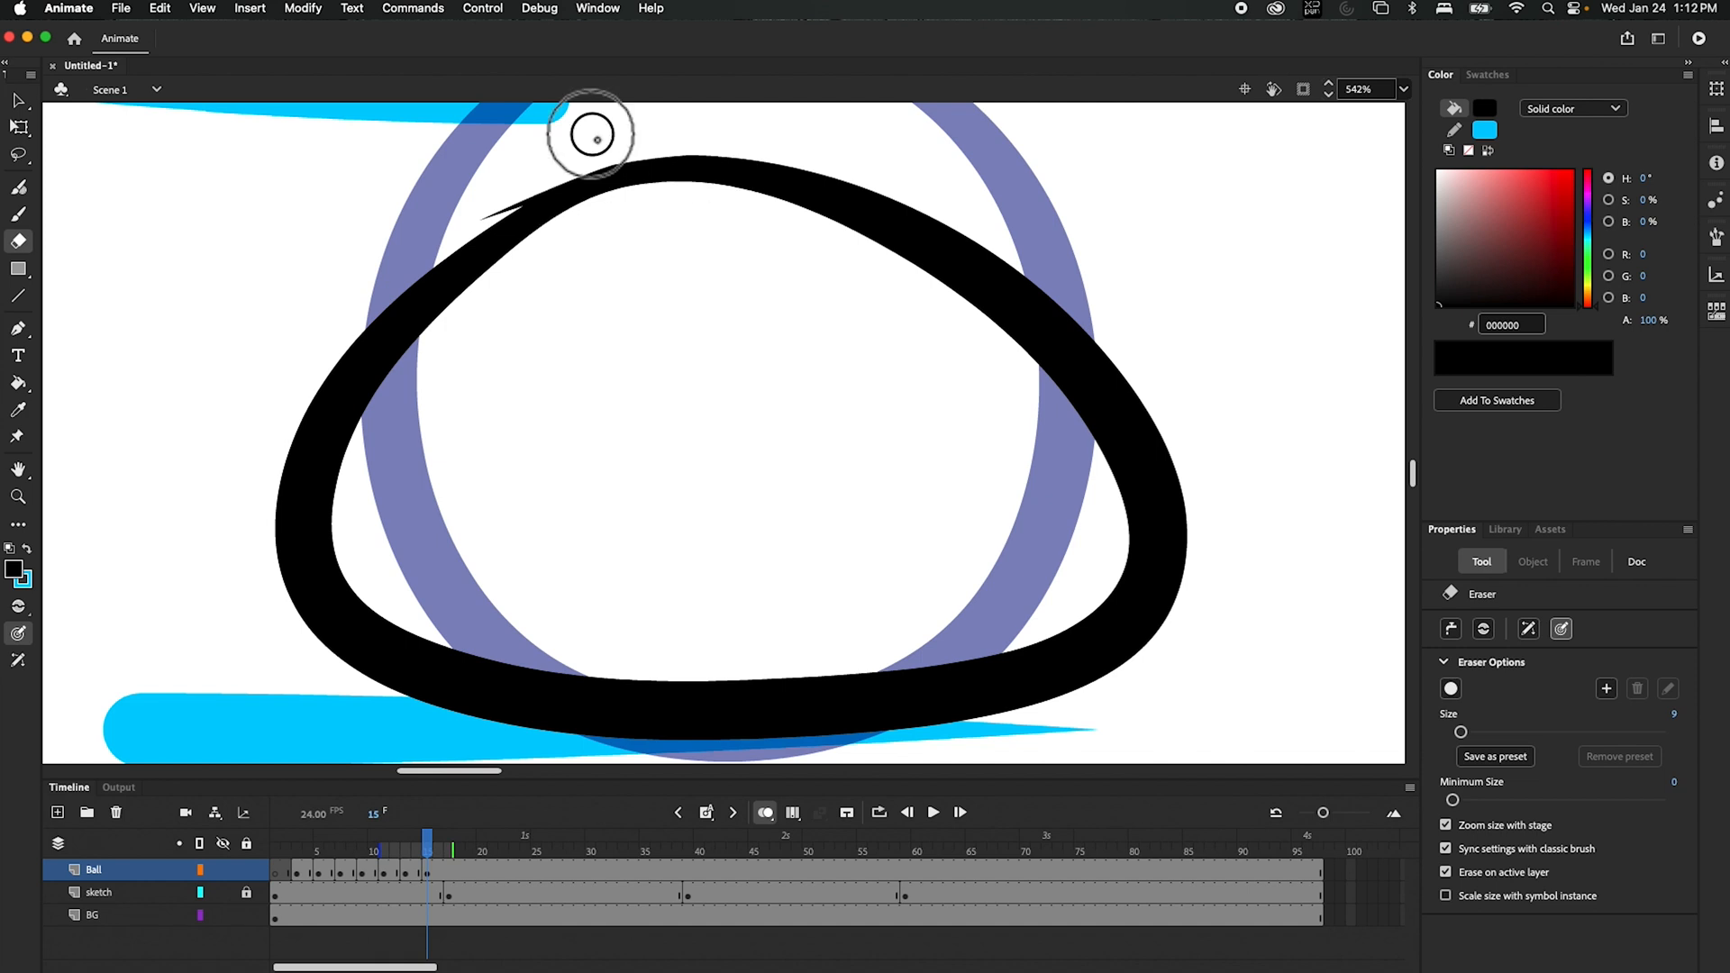
pyautogui.moveTo(591, 135)
pyautogui.mouseDown()
pyautogui.moveTo(424, 246)
pyautogui.moveTo(655, 124)
pyautogui.mouseUp()
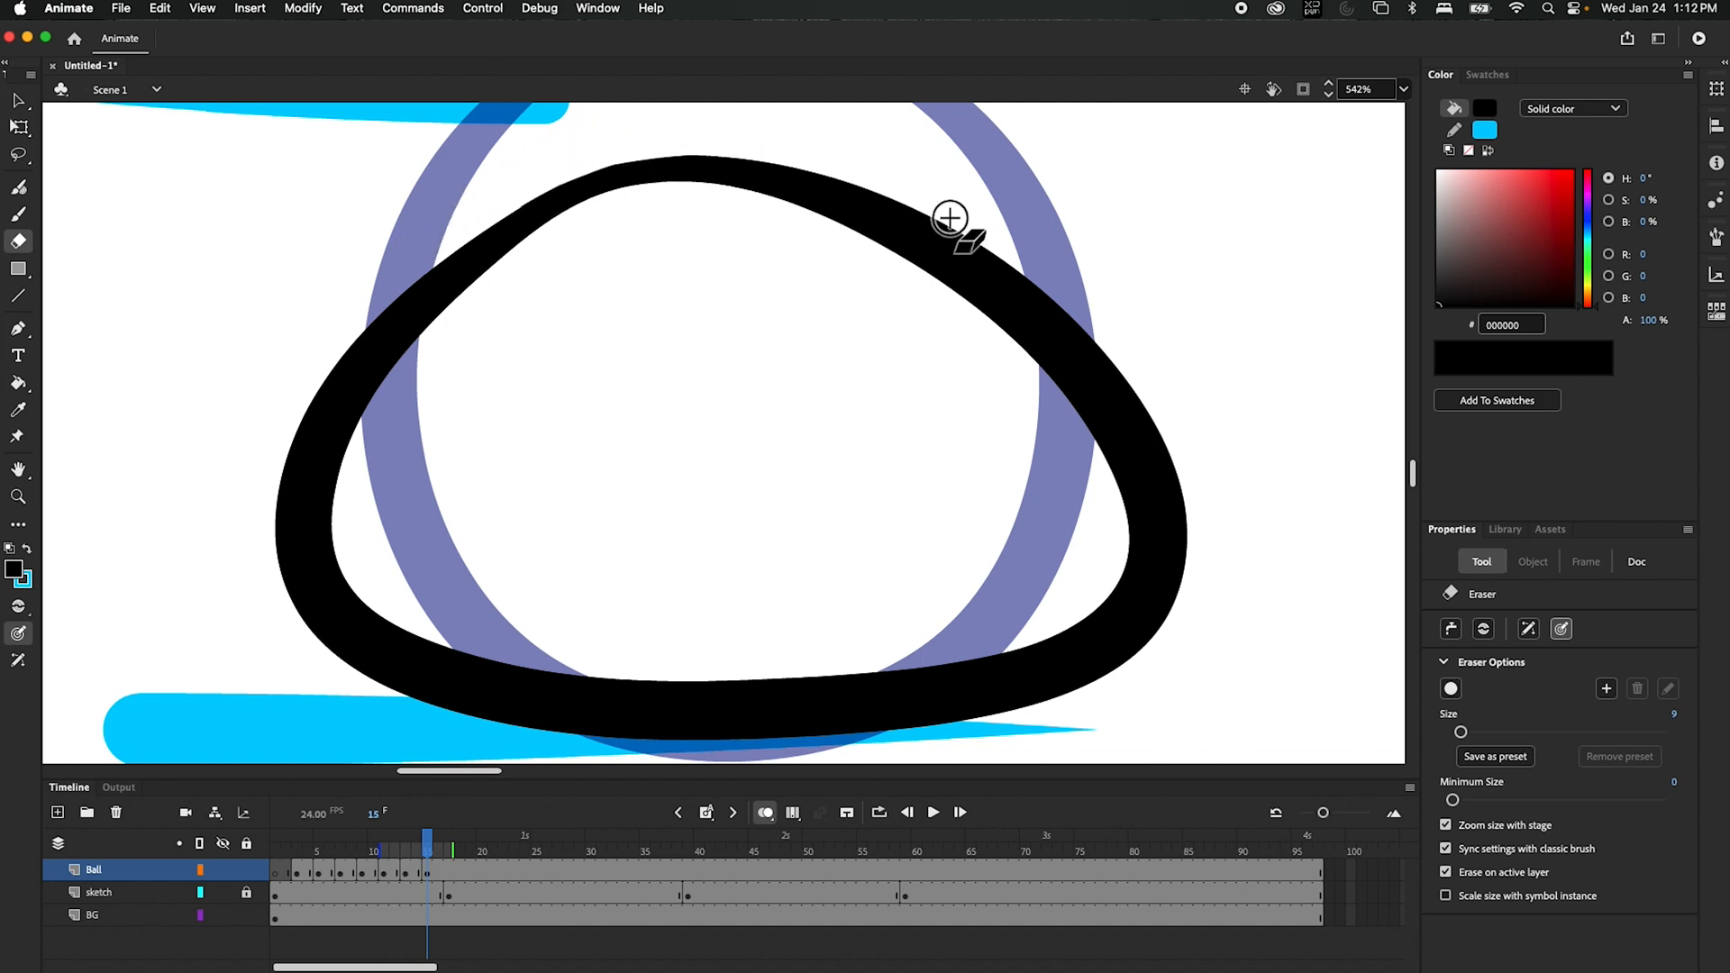
# - Lower the flattened ball at frame 15 so its base rests on the 15 mark
pyautogui.press('super+minus')
pyautogui.press('super+minus')
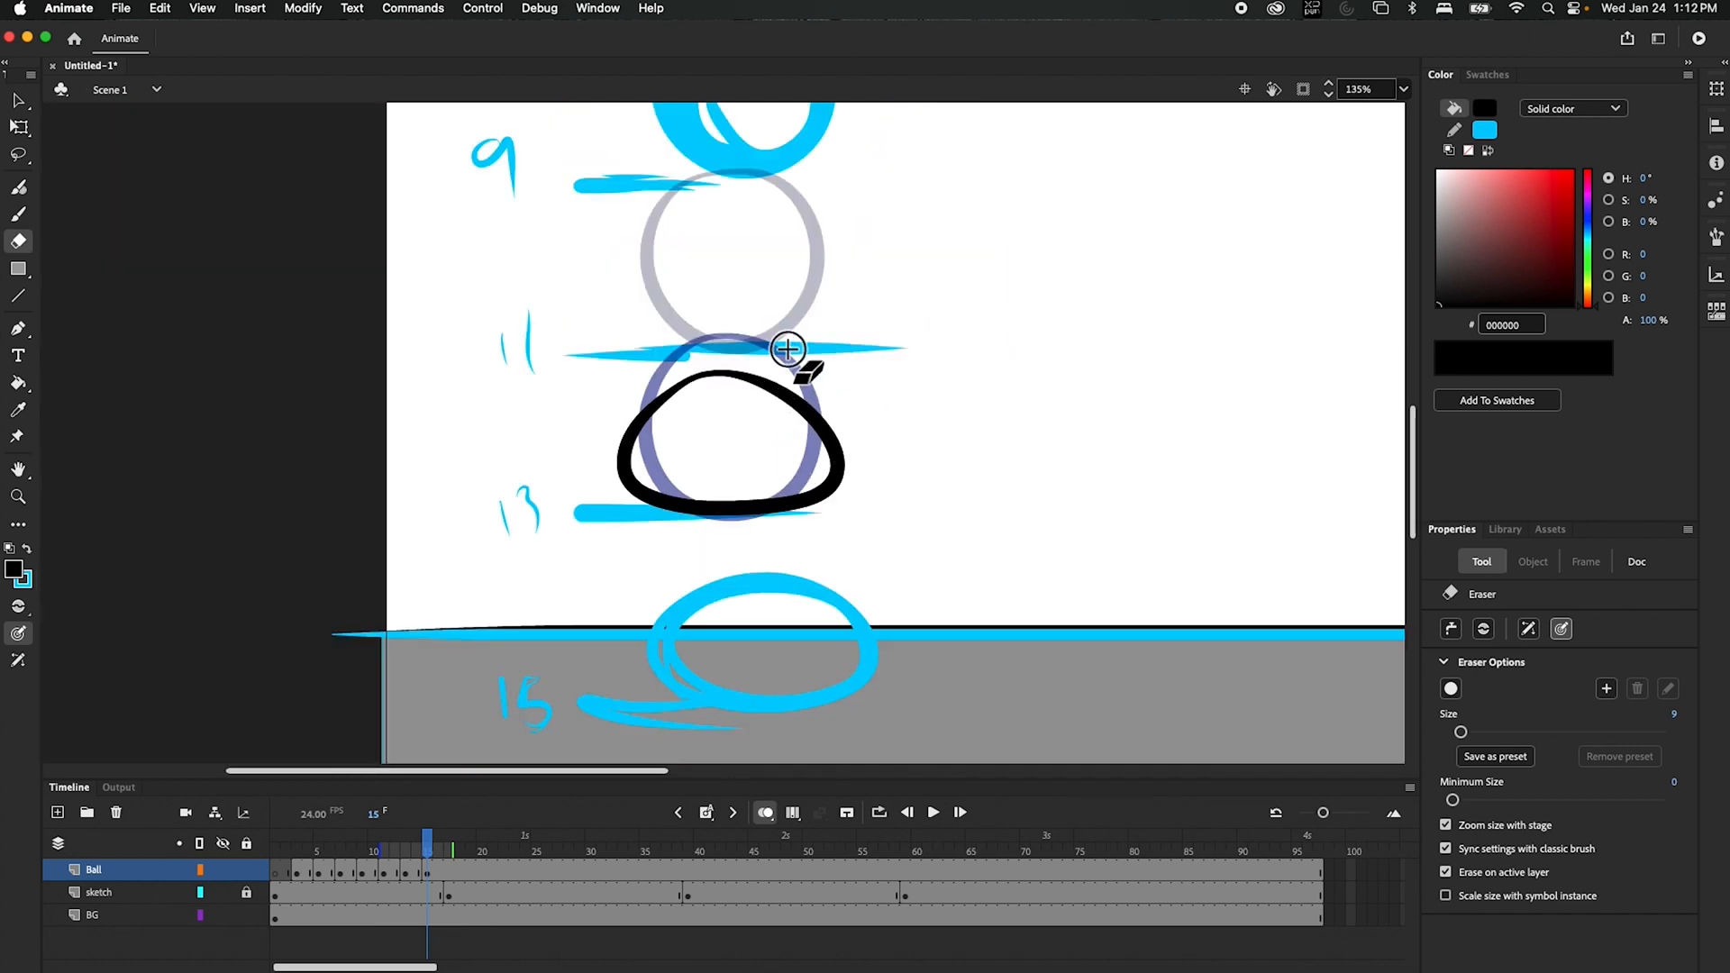
pyautogui.press('v')
pyautogui.click(744, 505)
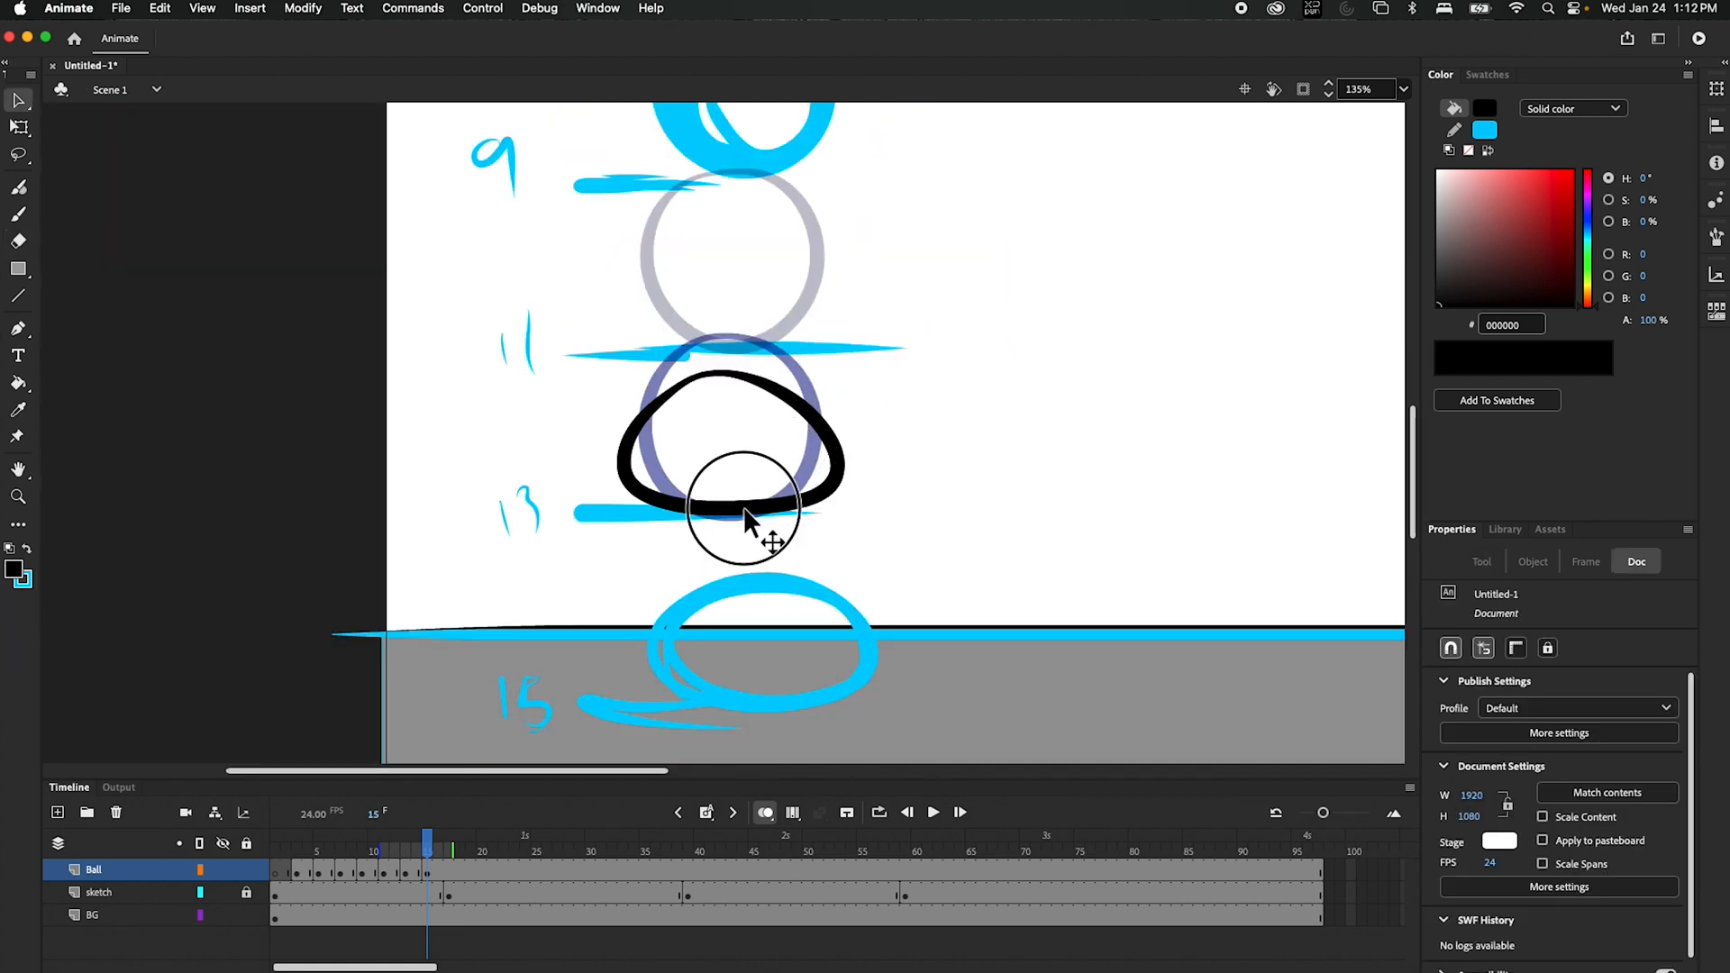
pyautogui.moveTo(743, 506); pyautogui.dragTo(747, 699)
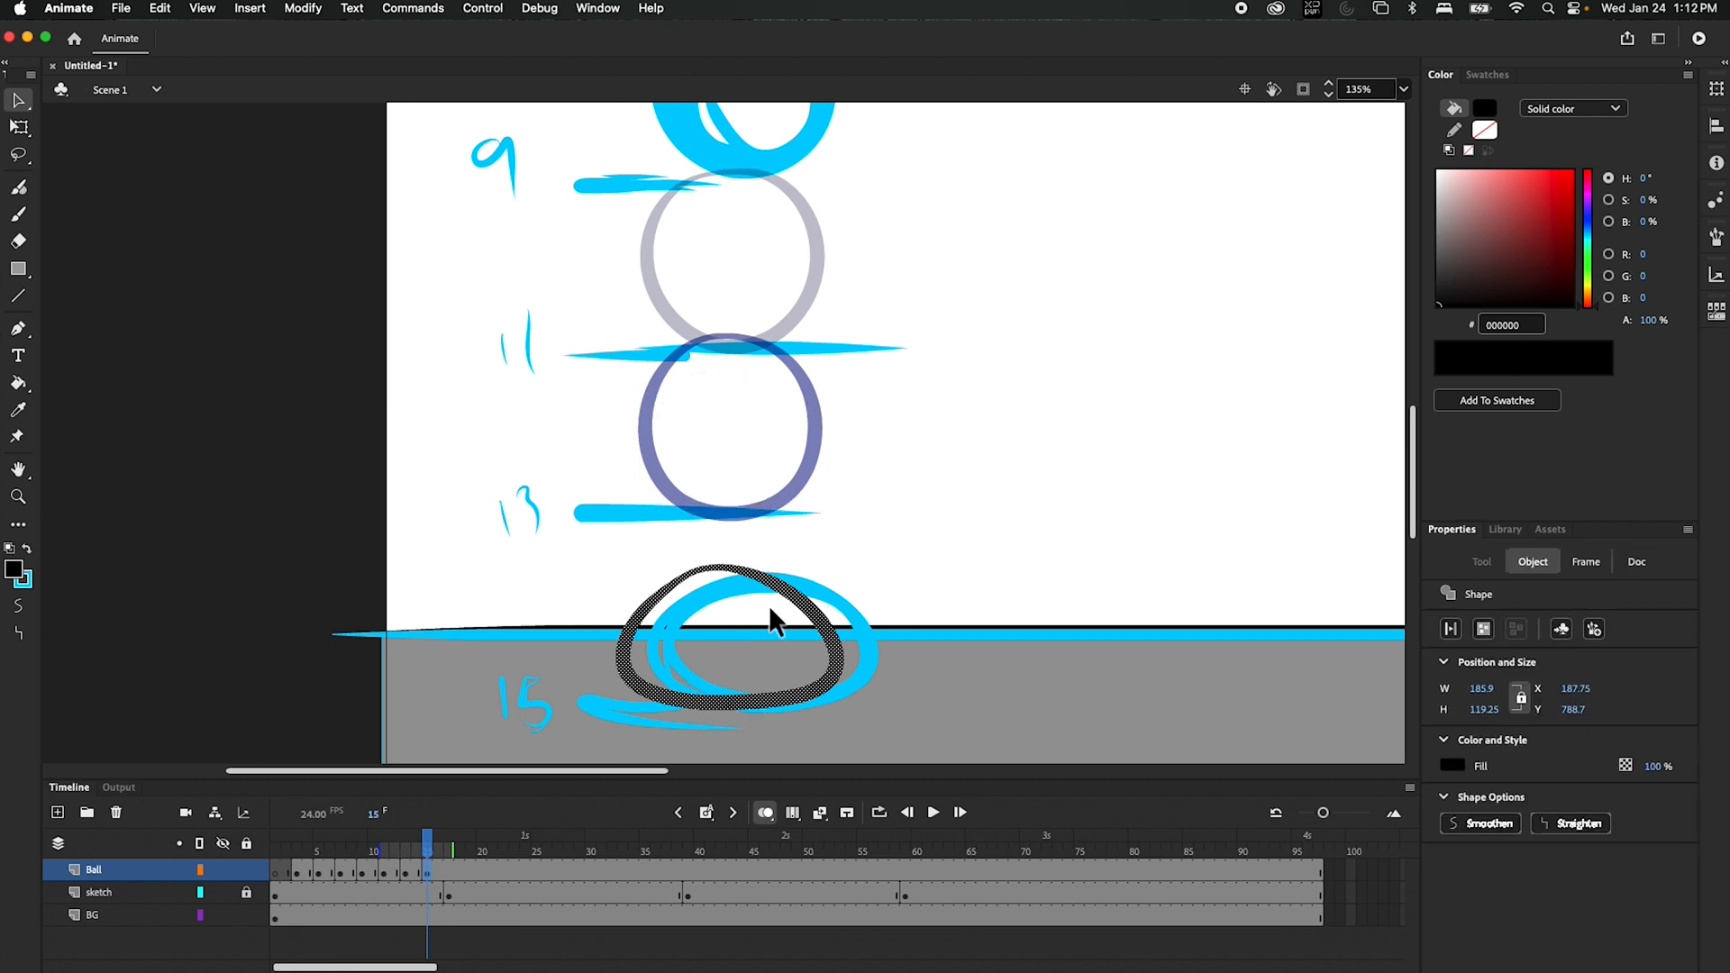
# - Insert a blank keyframe at frame 17 of the Ball layer
pyautogui.moveTo(427, 847); pyautogui.dragTo(448, 848)
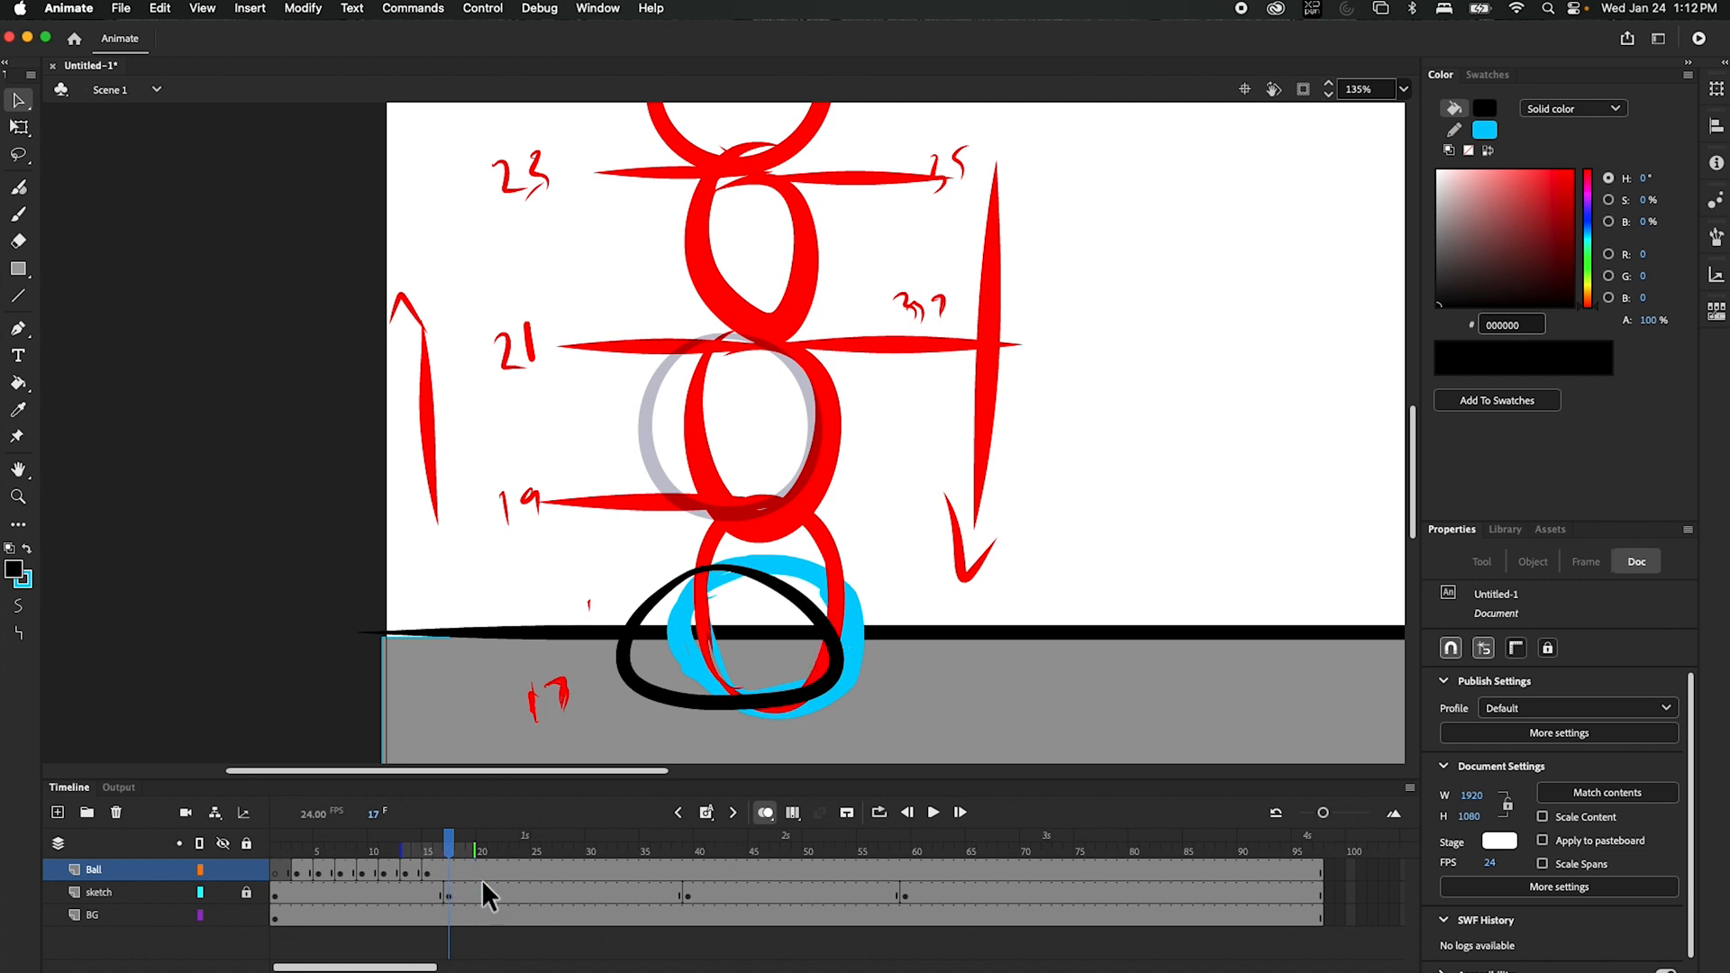
pyautogui.click(707, 813)
pyautogui.click(742, 860)
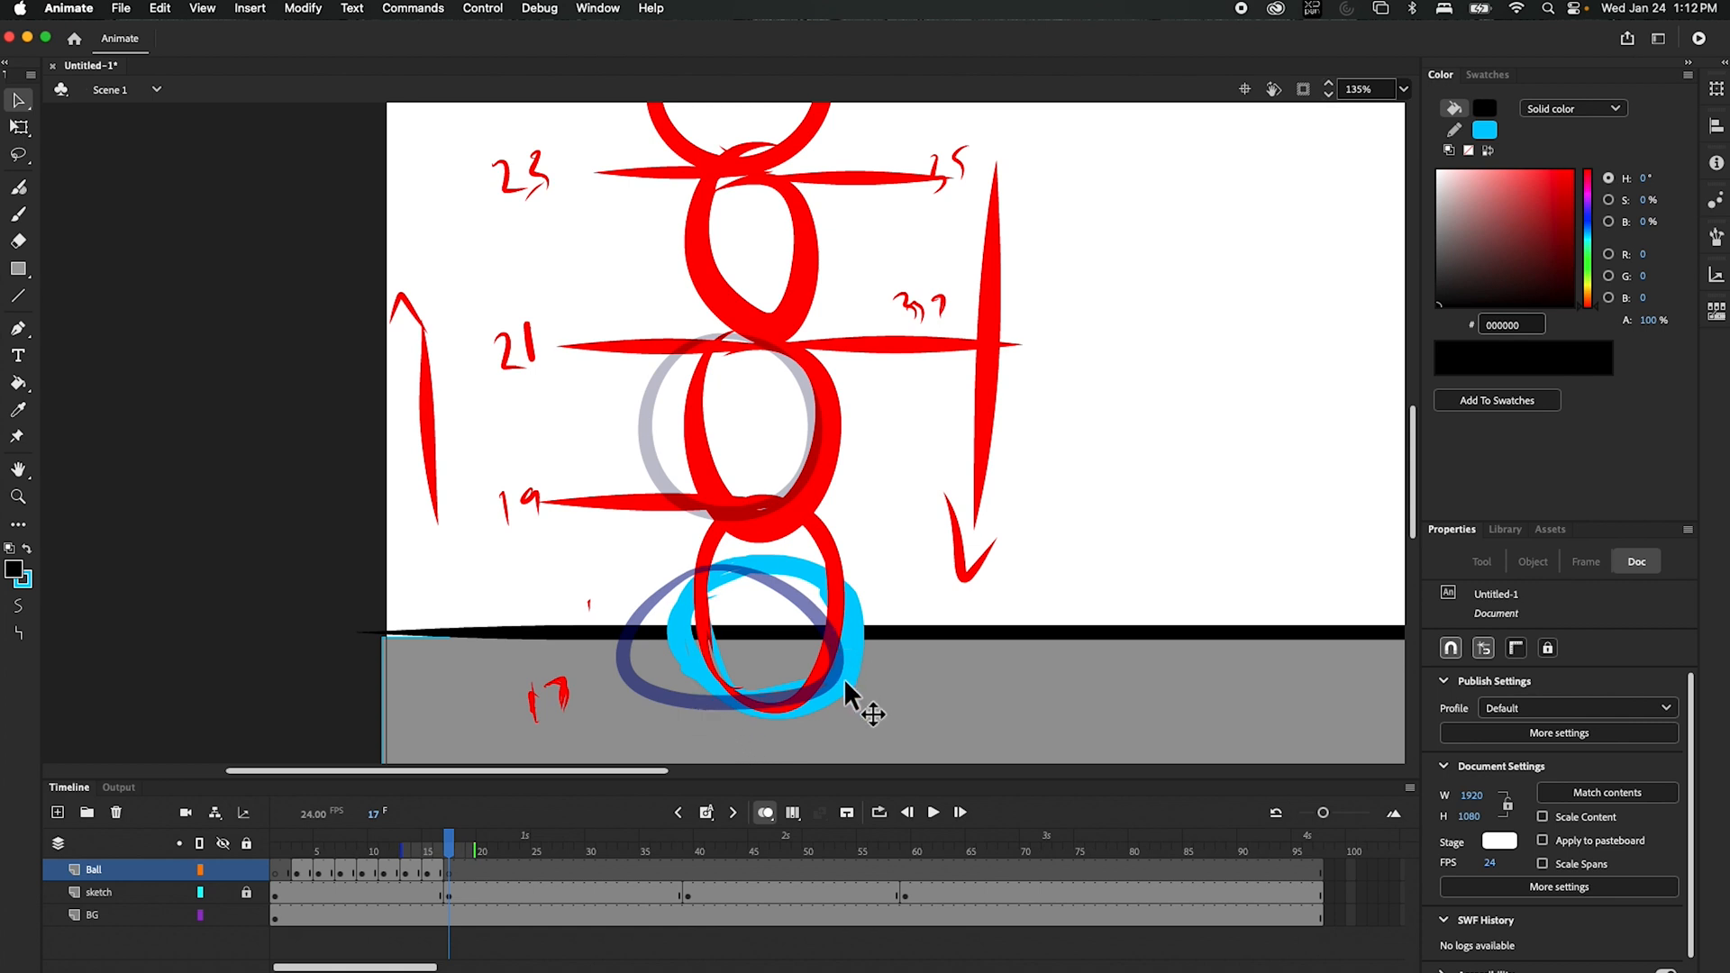
pyautogui.moveTo(451, 854)
pyautogui.mouseDown()
pyautogui.moveTo(433, 845)
pyautogui.moveTo(456, 843)
pyautogui.mouseUp()
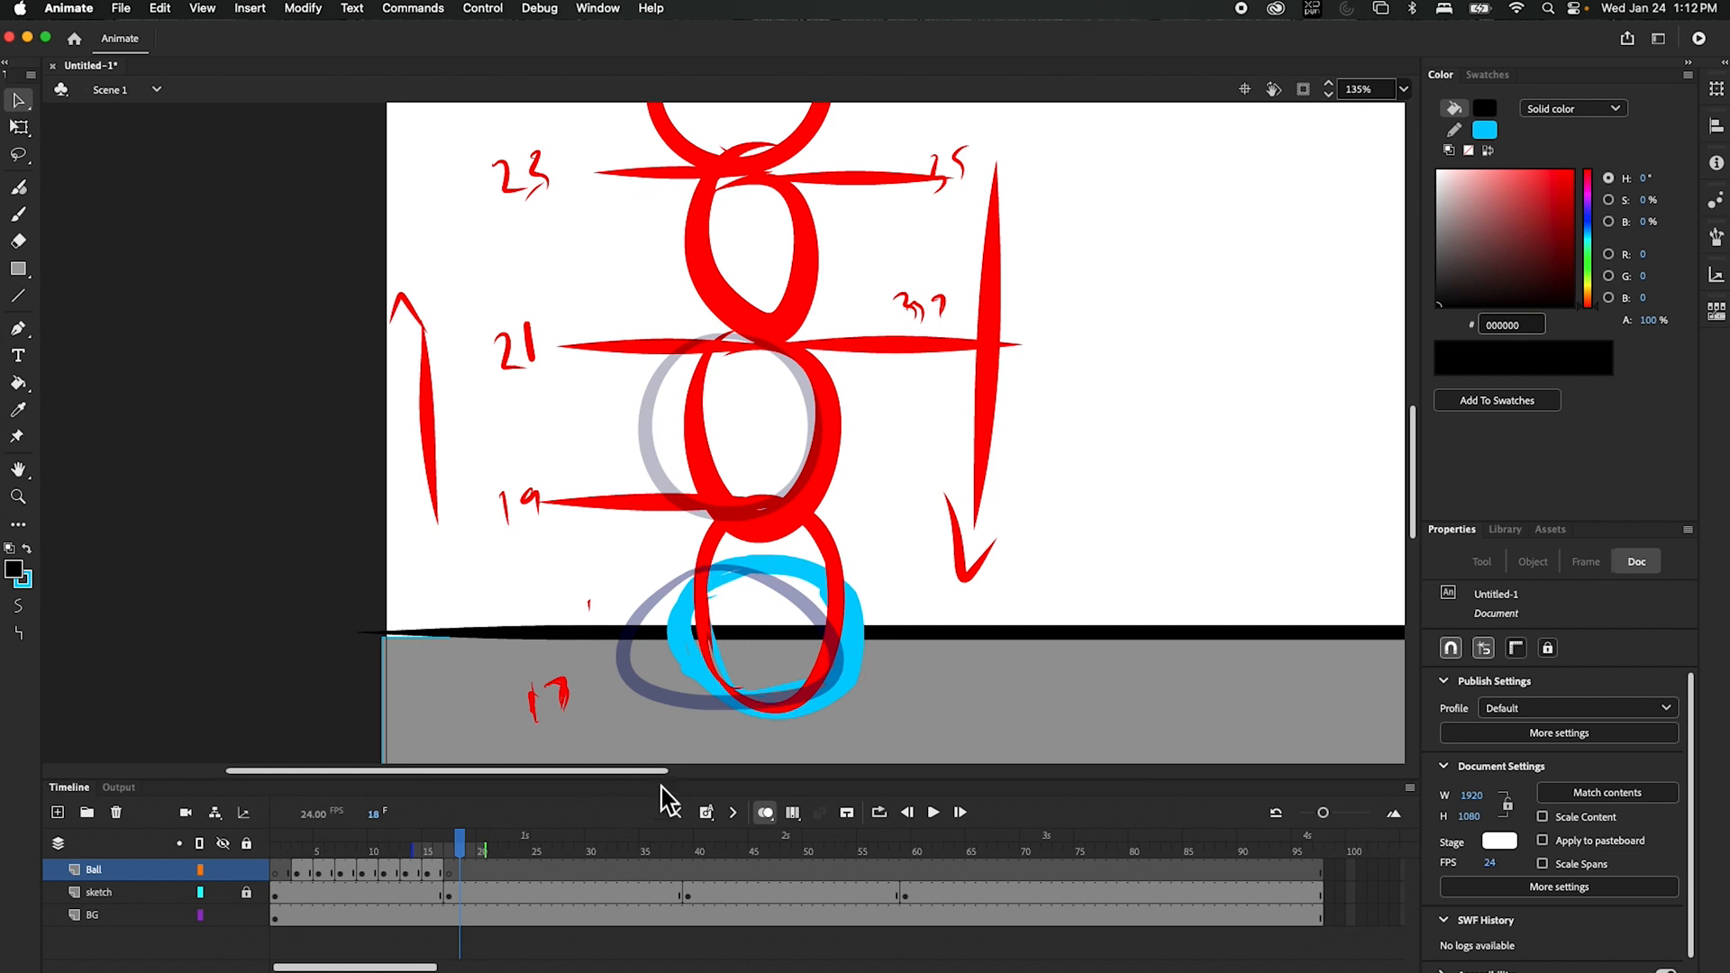
pyautogui.click(449, 845)
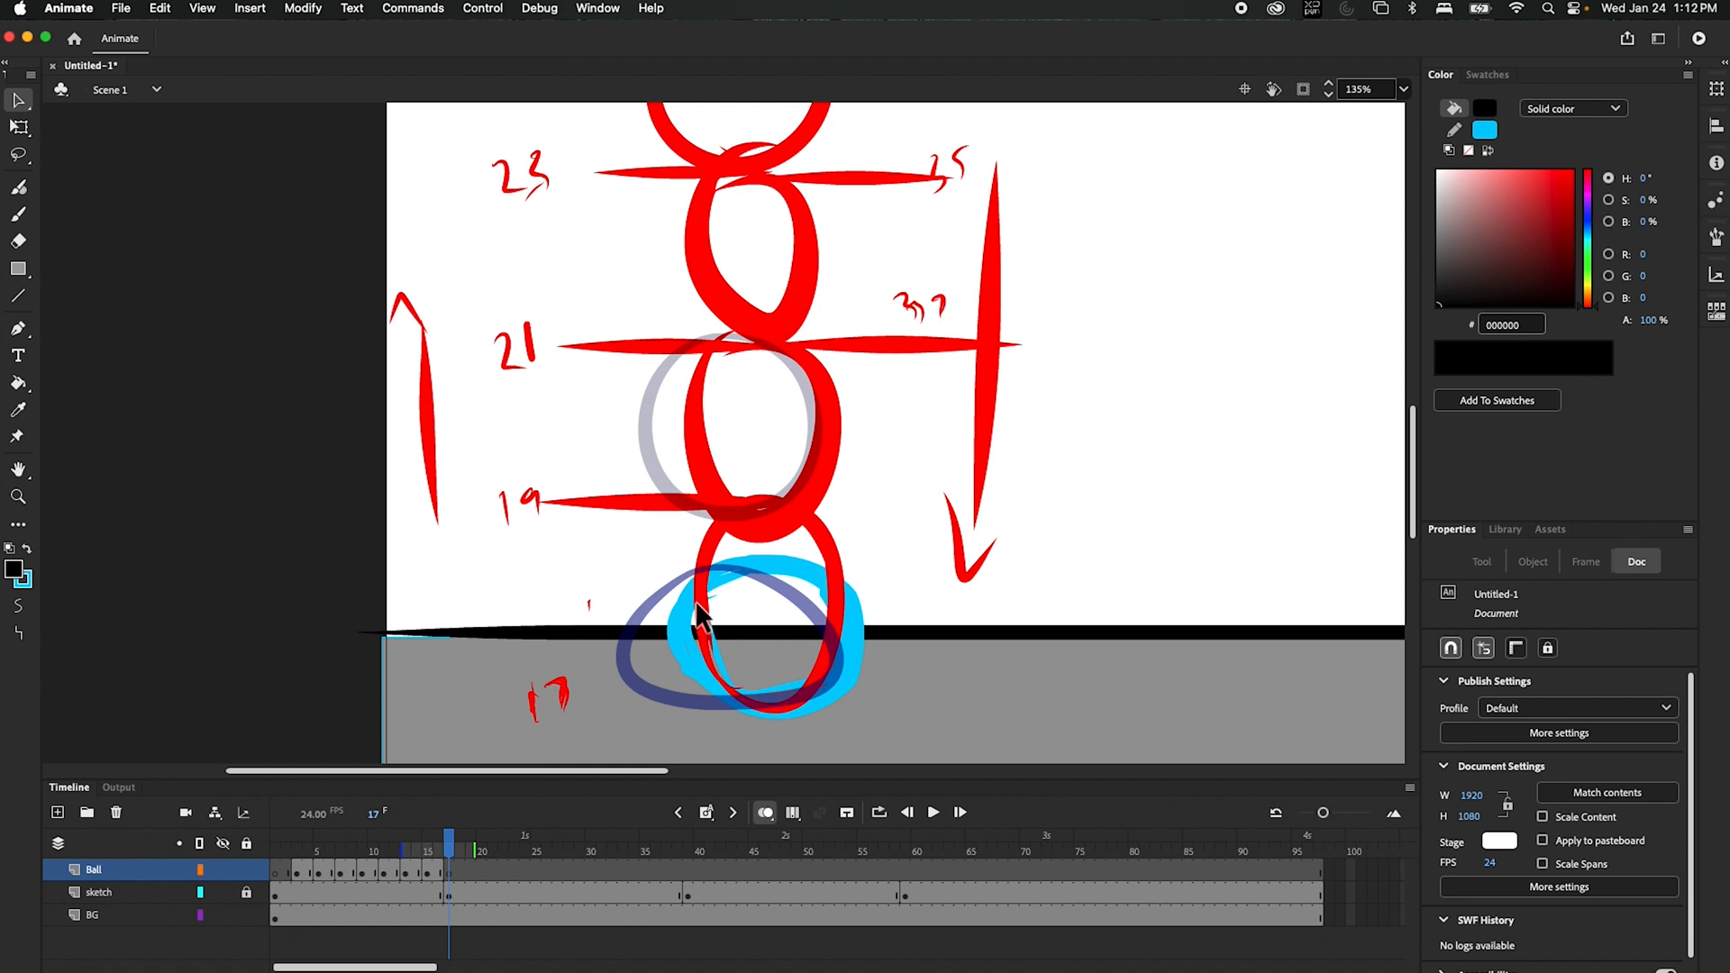
# - Draw a less squashed ball about 152 px wide and 143 px high over the previous ball at frame 17 with the Fluid Brush
pyautogui.press('b')
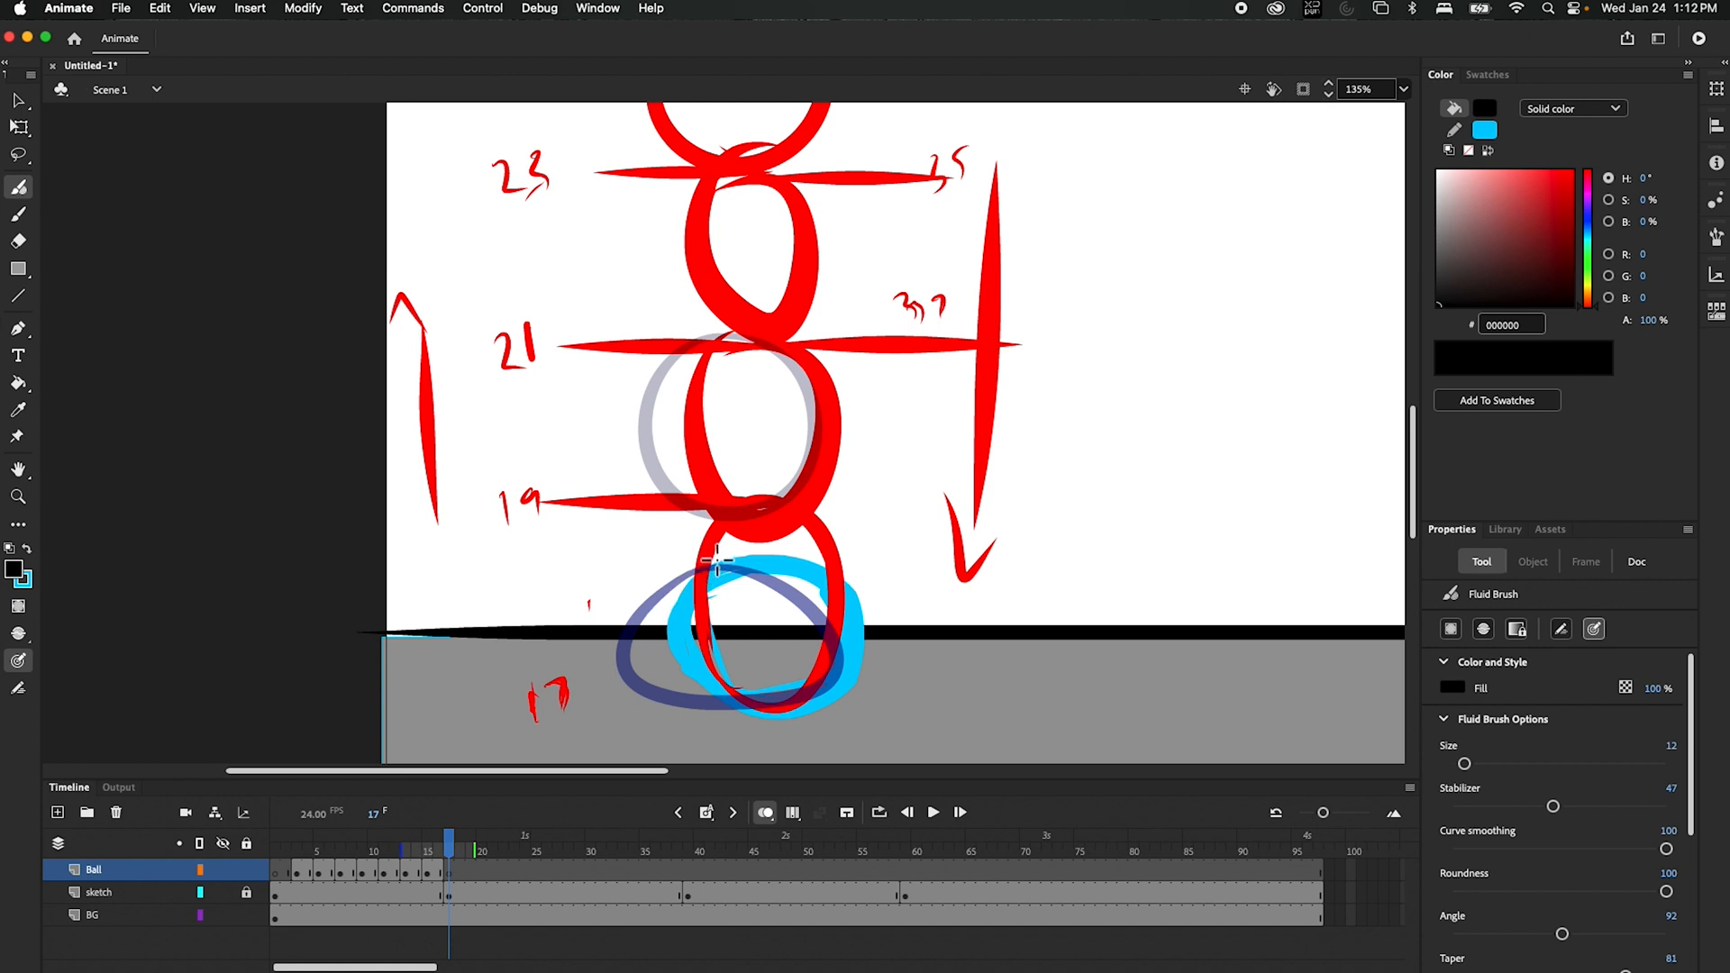
pyautogui.moveTo(703, 554)
pyautogui.mouseDown()
pyautogui.moveTo(652, 616)
pyautogui.moveTo(667, 686)
pyautogui.moveTo(757, 708)
pyautogui.moveTo(827, 679)
pyautogui.moveTo(822, 619)
pyautogui.moveTo(726, 566)
pyautogui.mouseUp()
pyautogui.press('super+z')
pyautogui.press('super+equal')
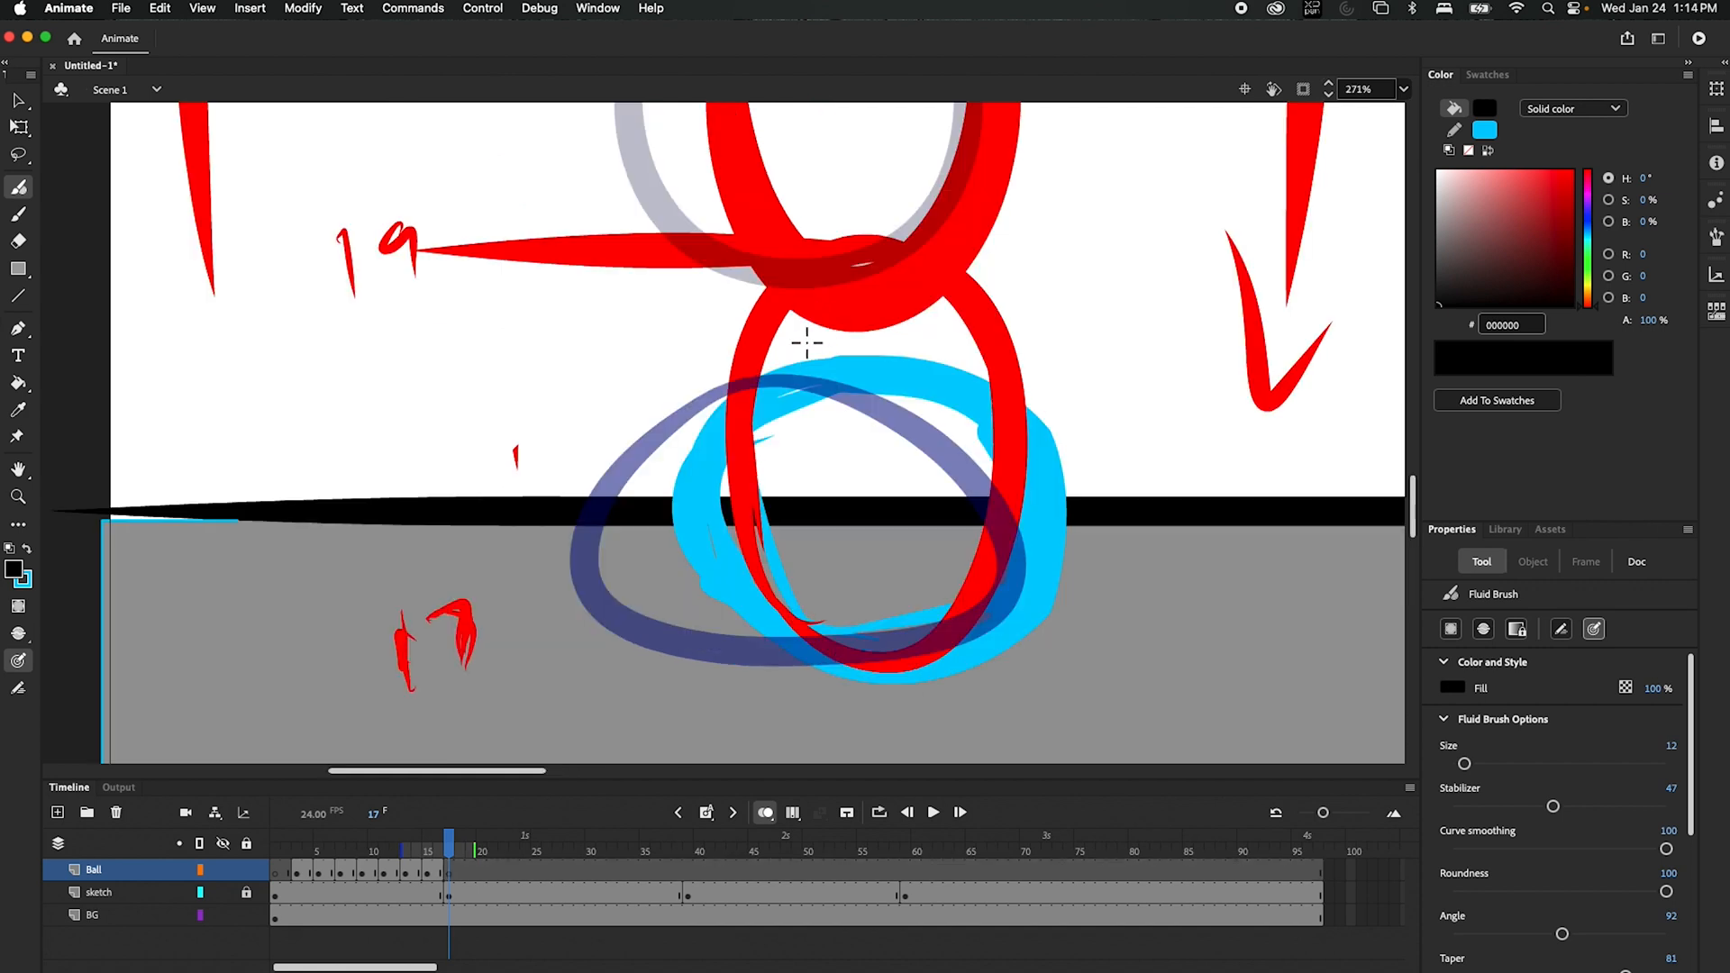
pyautogui.moveTo(793, 326)
pyautogui.mouseDown()
pyautogui.moveTo(740, 363)
pyautogui.moveTo(646, 496)
pyautogui.moveTo(648, 603)
pyautogui.moveTo(749, 668)
pyautogui.moveTo(907, 656)
pyautogui.moveTo(980, 549)
pyautogui.moveTo(907, 396)
pyautogui.moveTo(705, 369)
pyautogui.mouseUp()
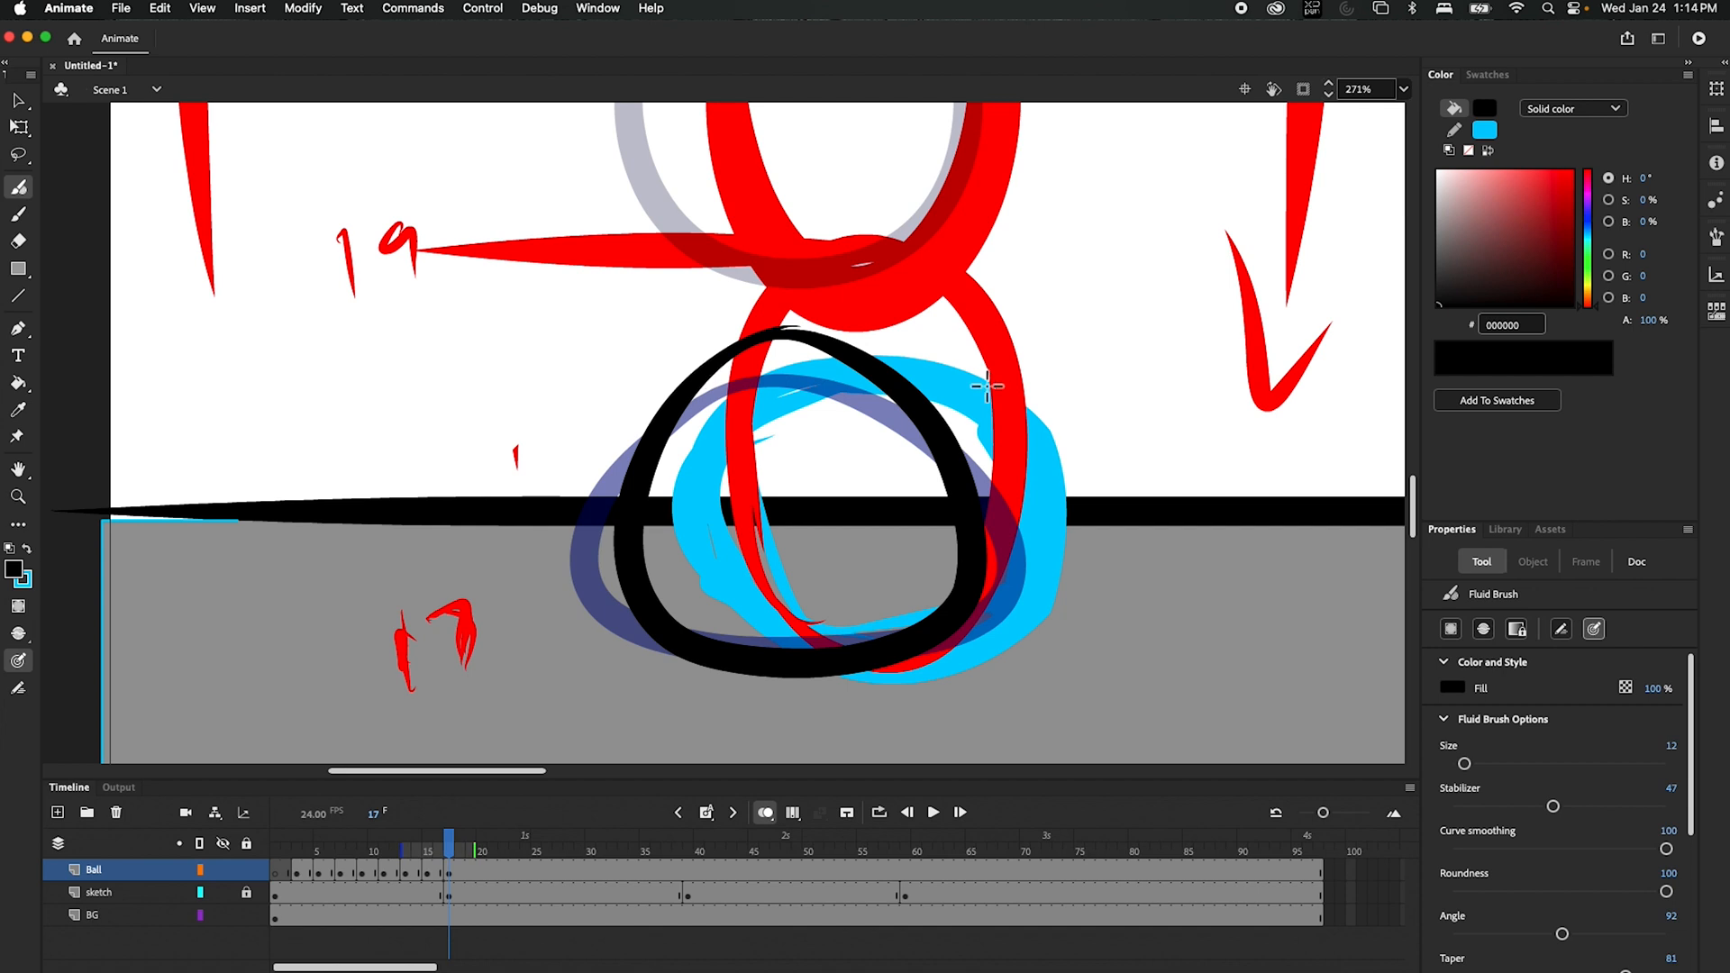
# - Erase the stray stroke end at the top of the frame 17 ball and nudge the ball slightly left
pyautogui.press('e')
pyautogui.moveTo(813, 313)
pyautogui.mouseDown()
pyautogui.moveTo(762, 318)
pyautogui.moveTo(811, 318)
pyautogui.moveTo(738, 320)
pyautogui.moveTo(817, 316)
pyautogui.moveTo(726, 329)
pyautogui.moveTo(813, 317)
pyautogui.moveTo(742, 322)
pyautogui.moveTo(805, 346)
pyautogui.mouseUp()
pyautogui.press('b')
pyautogui.press('v')
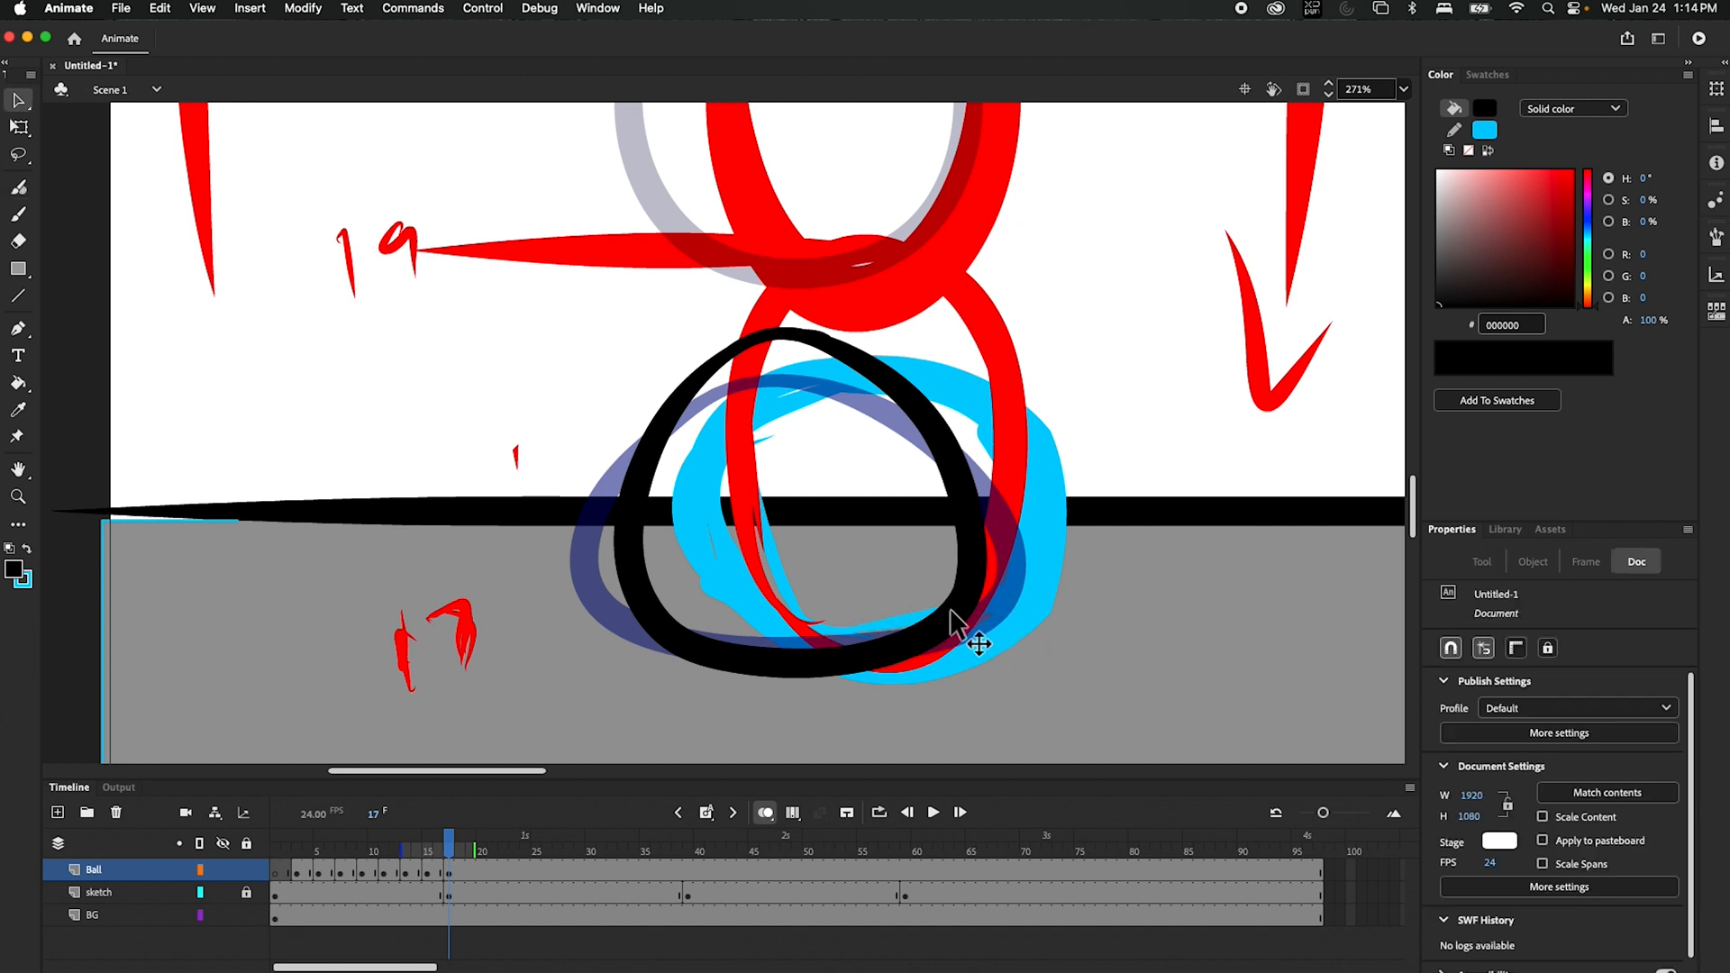
pyautogui.click(951, 612)
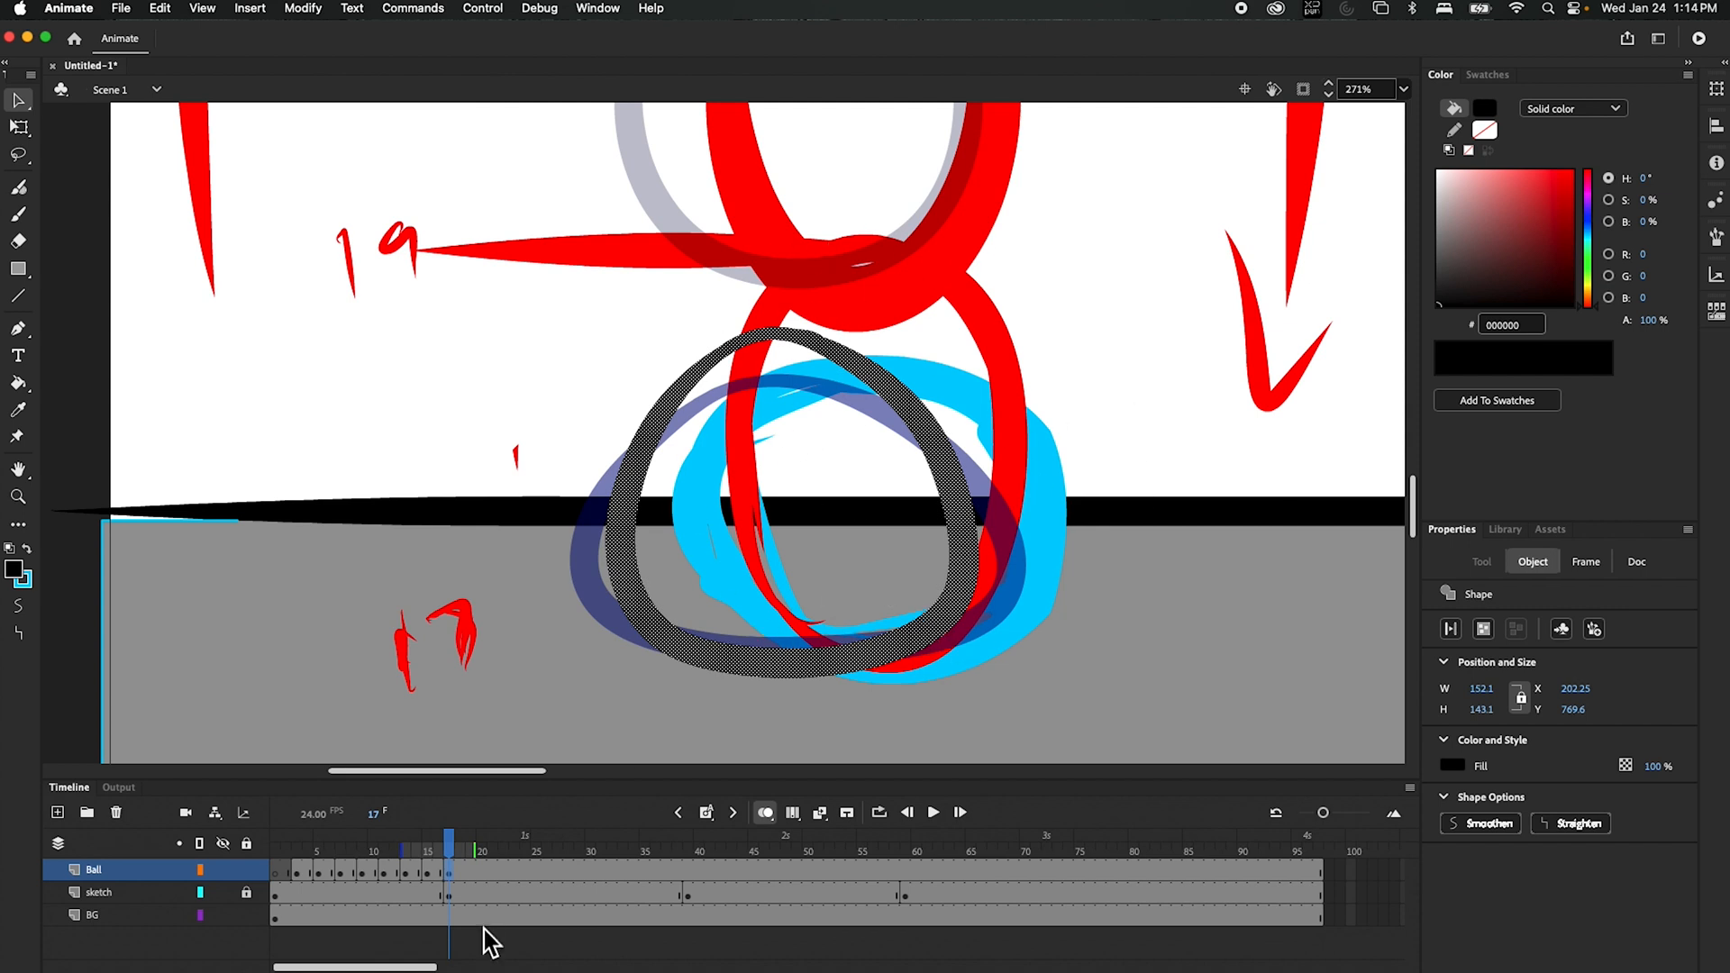
# - Unlock the sketch layer, shift its whole frame 17 drawing left to line up with the black ball, and relock the layer
pyautogui.click(246, 892)
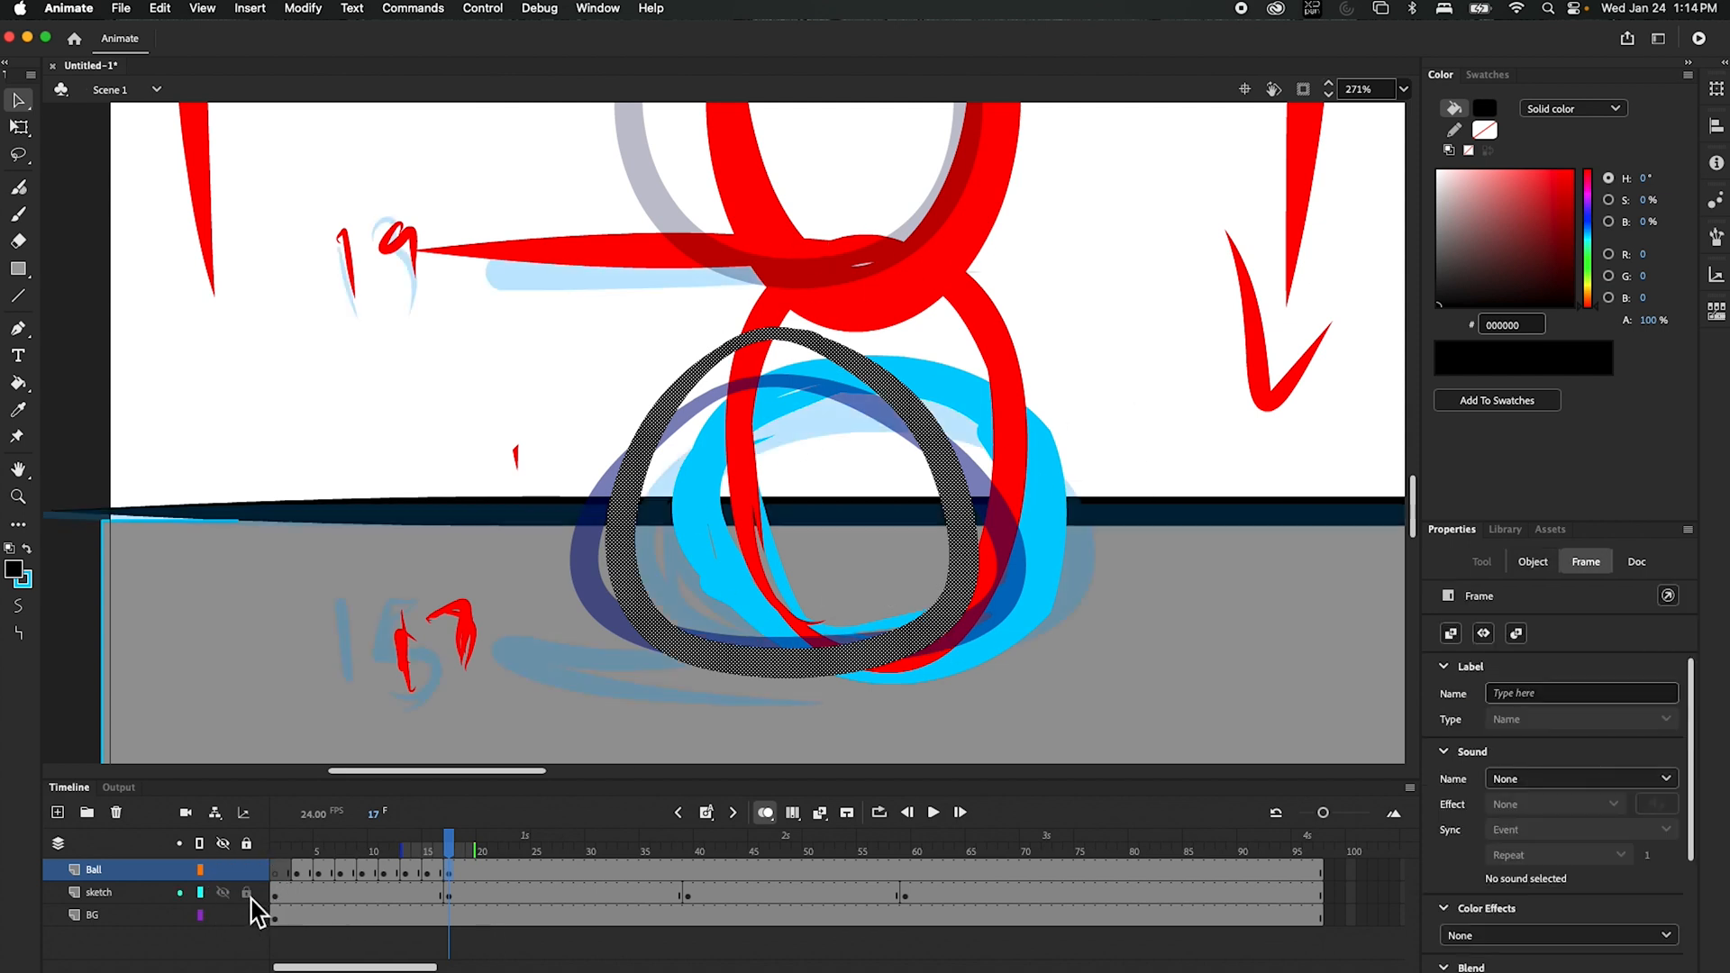
pyautogui.click(450, 892)
pyautogui.moveTo(1062, 385); pyautogui.dragTo(1015, 382)
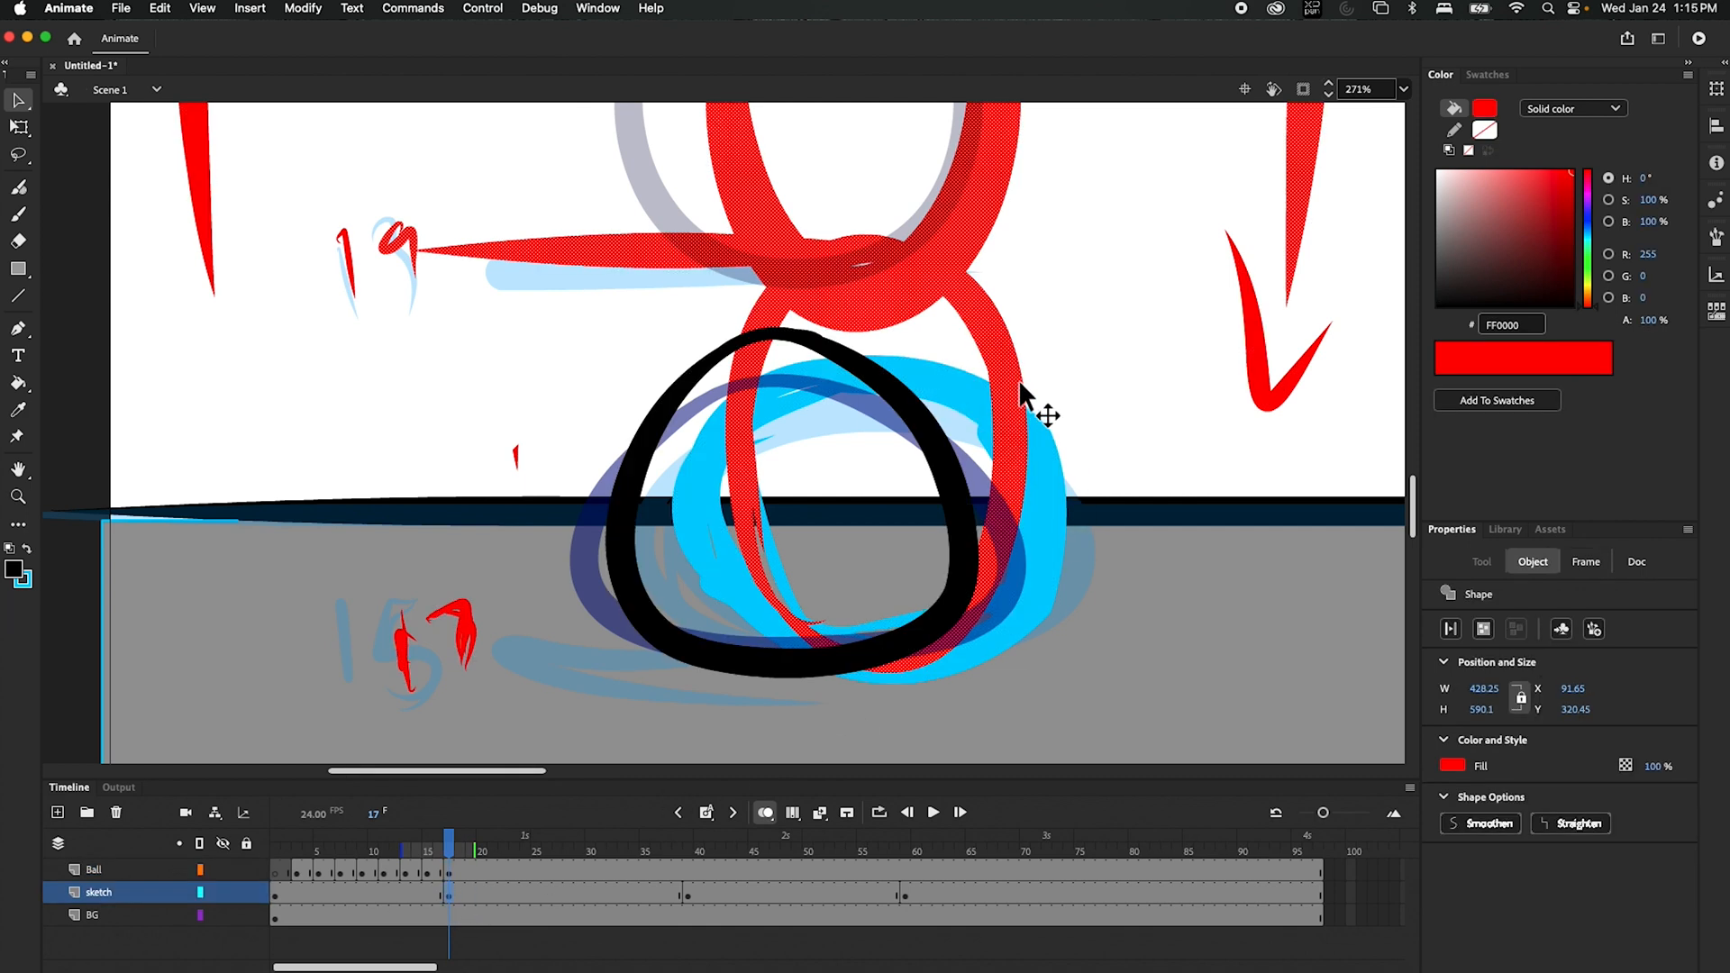
pyautogui.click(451, 890)
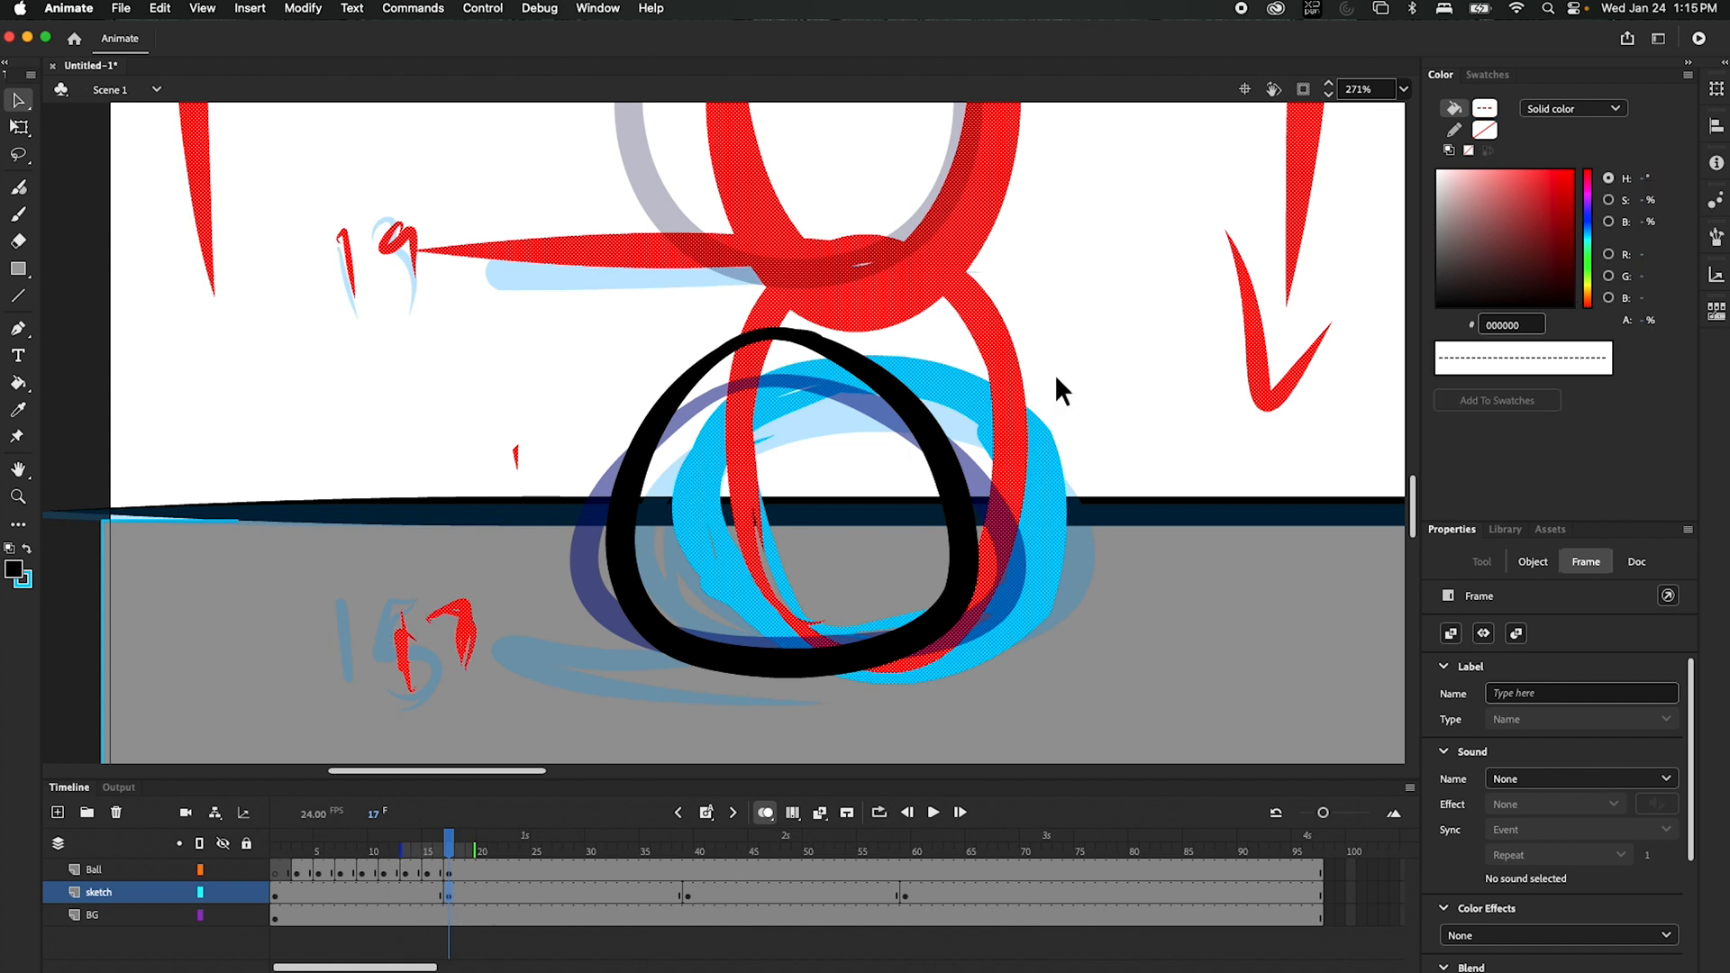
pyautogui.moveTo(1053, 386); pyautogui.dragTo(931, 414)
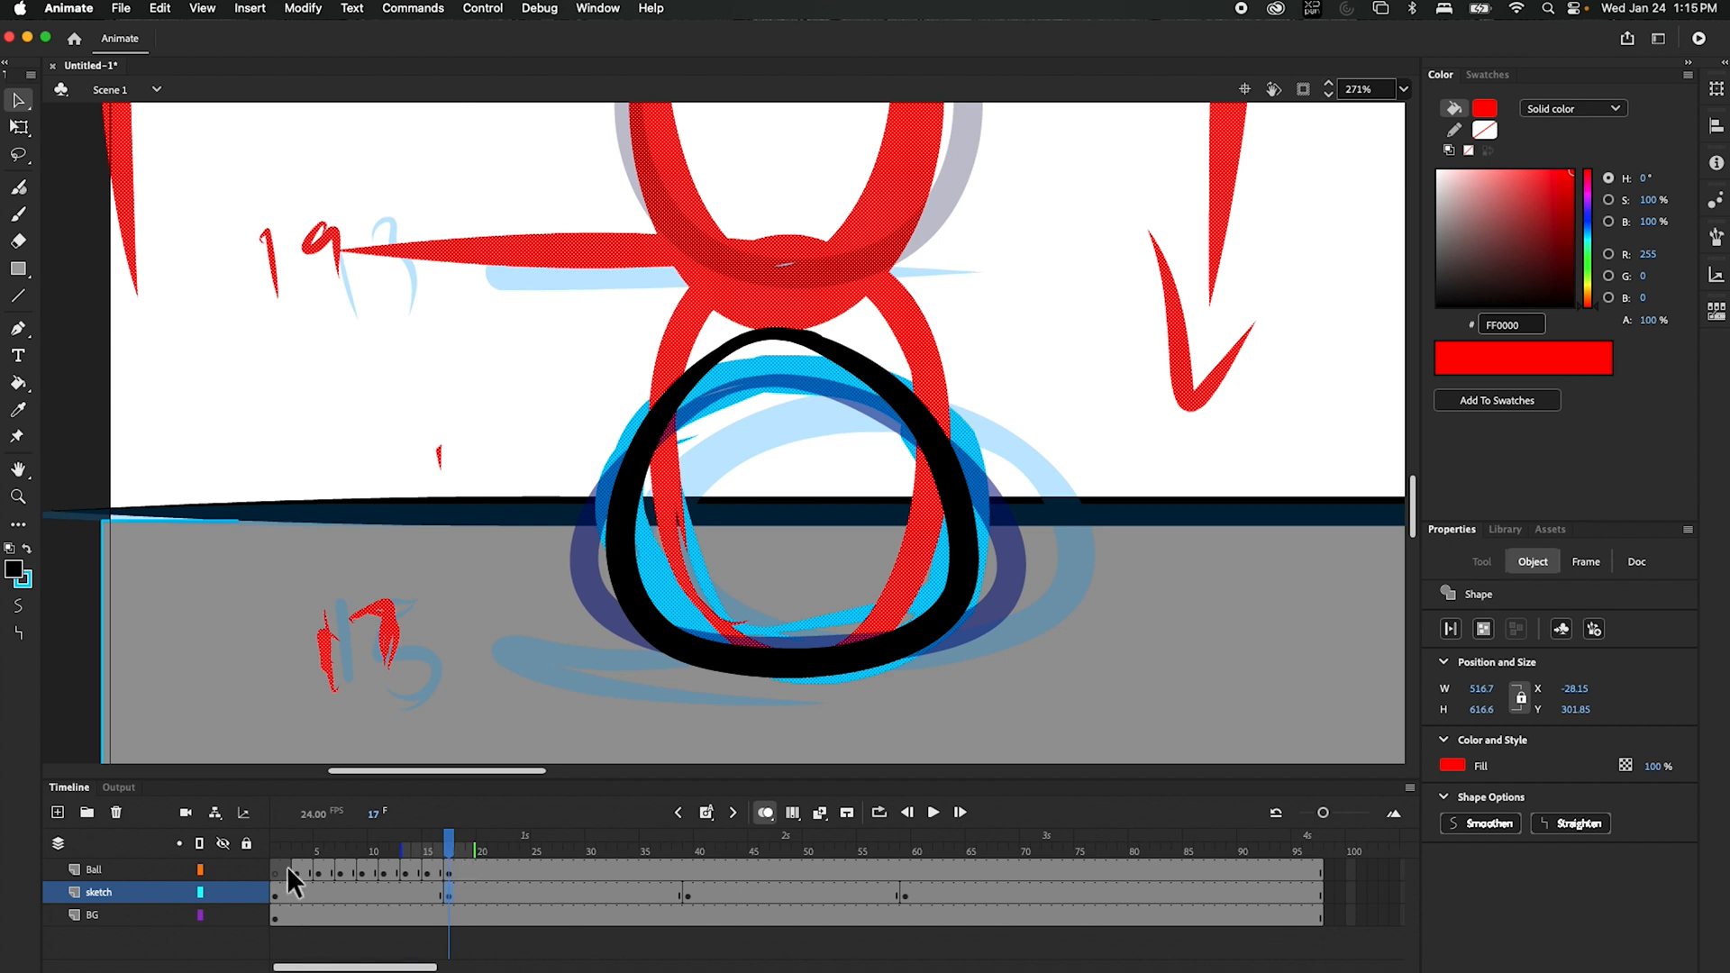
pyautogui.click(250, 895)
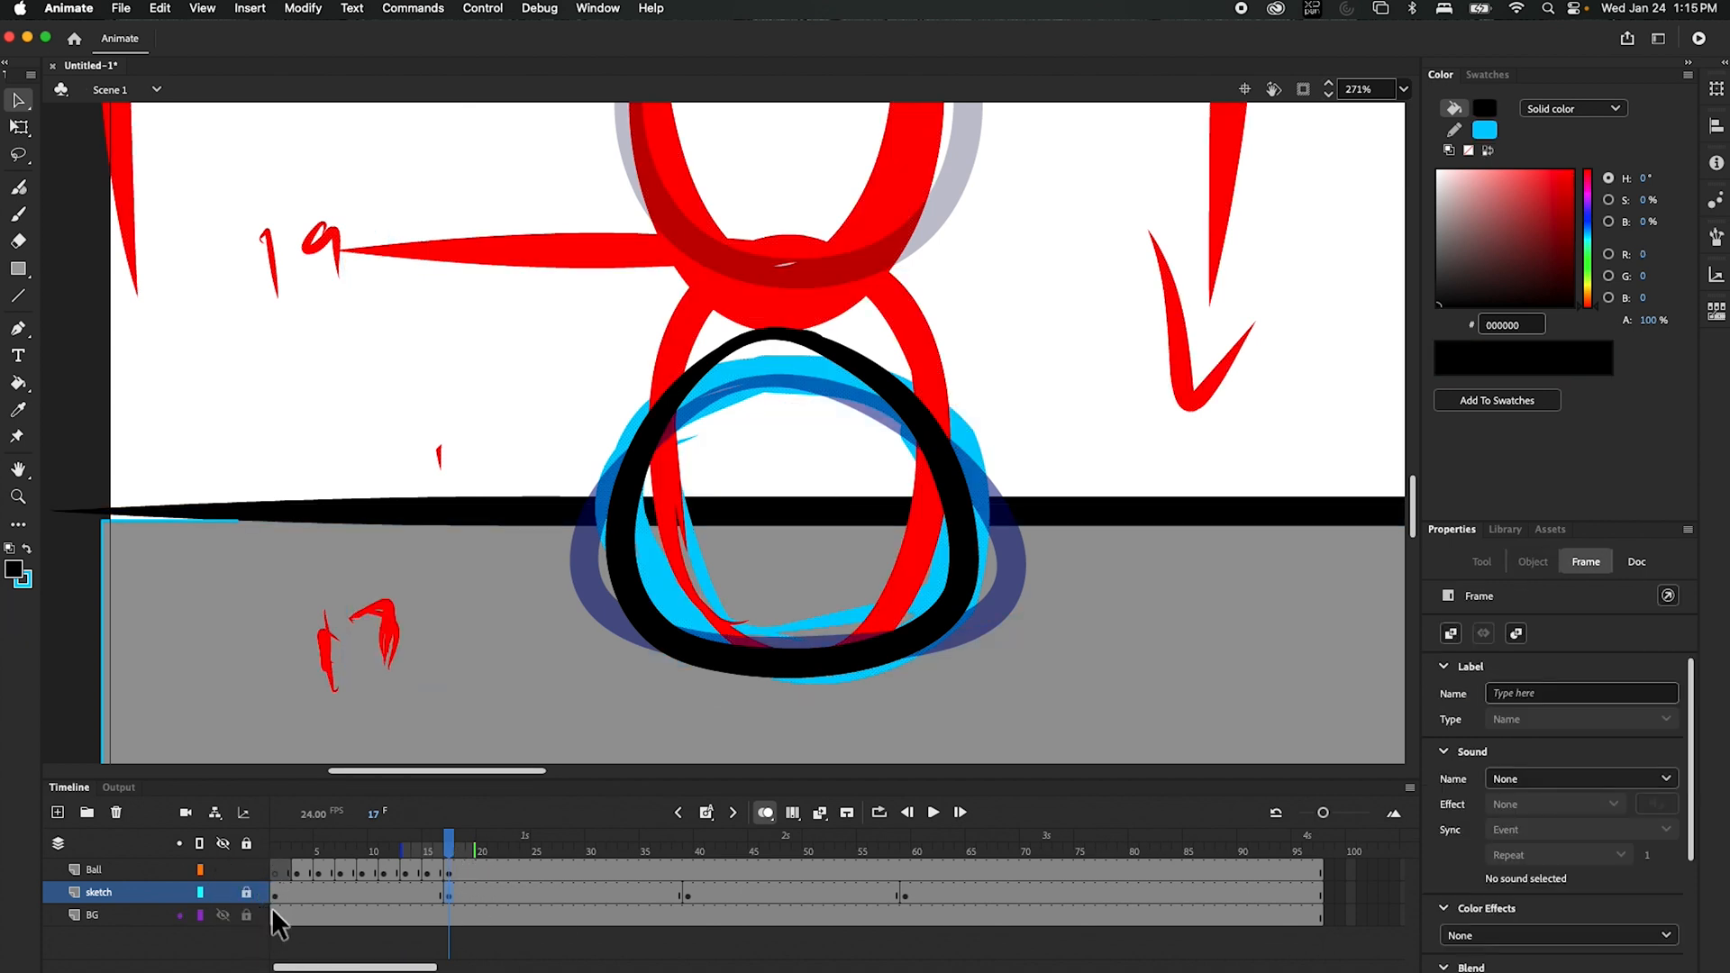
# - Insert a blank keyframe at frame 19 of the Ball layer and hide the sketch layer
pyautogui.click(468, 849)
pyautogui.click(471, 870)
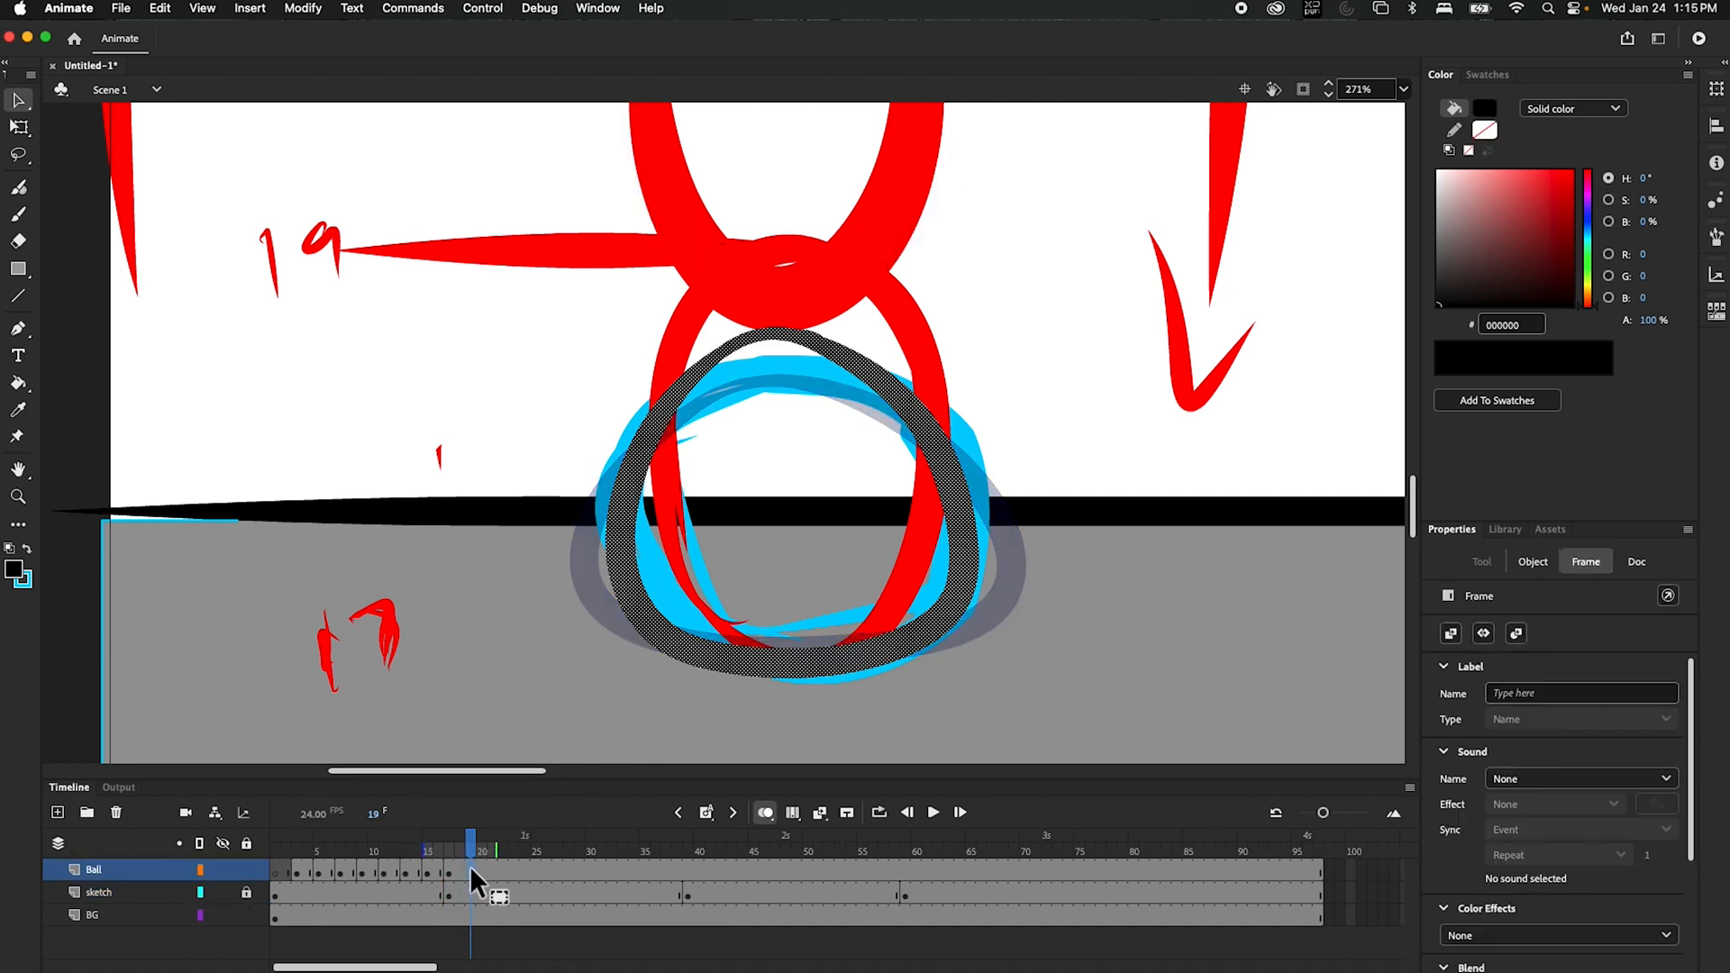
pyautogui.click(708, 815)
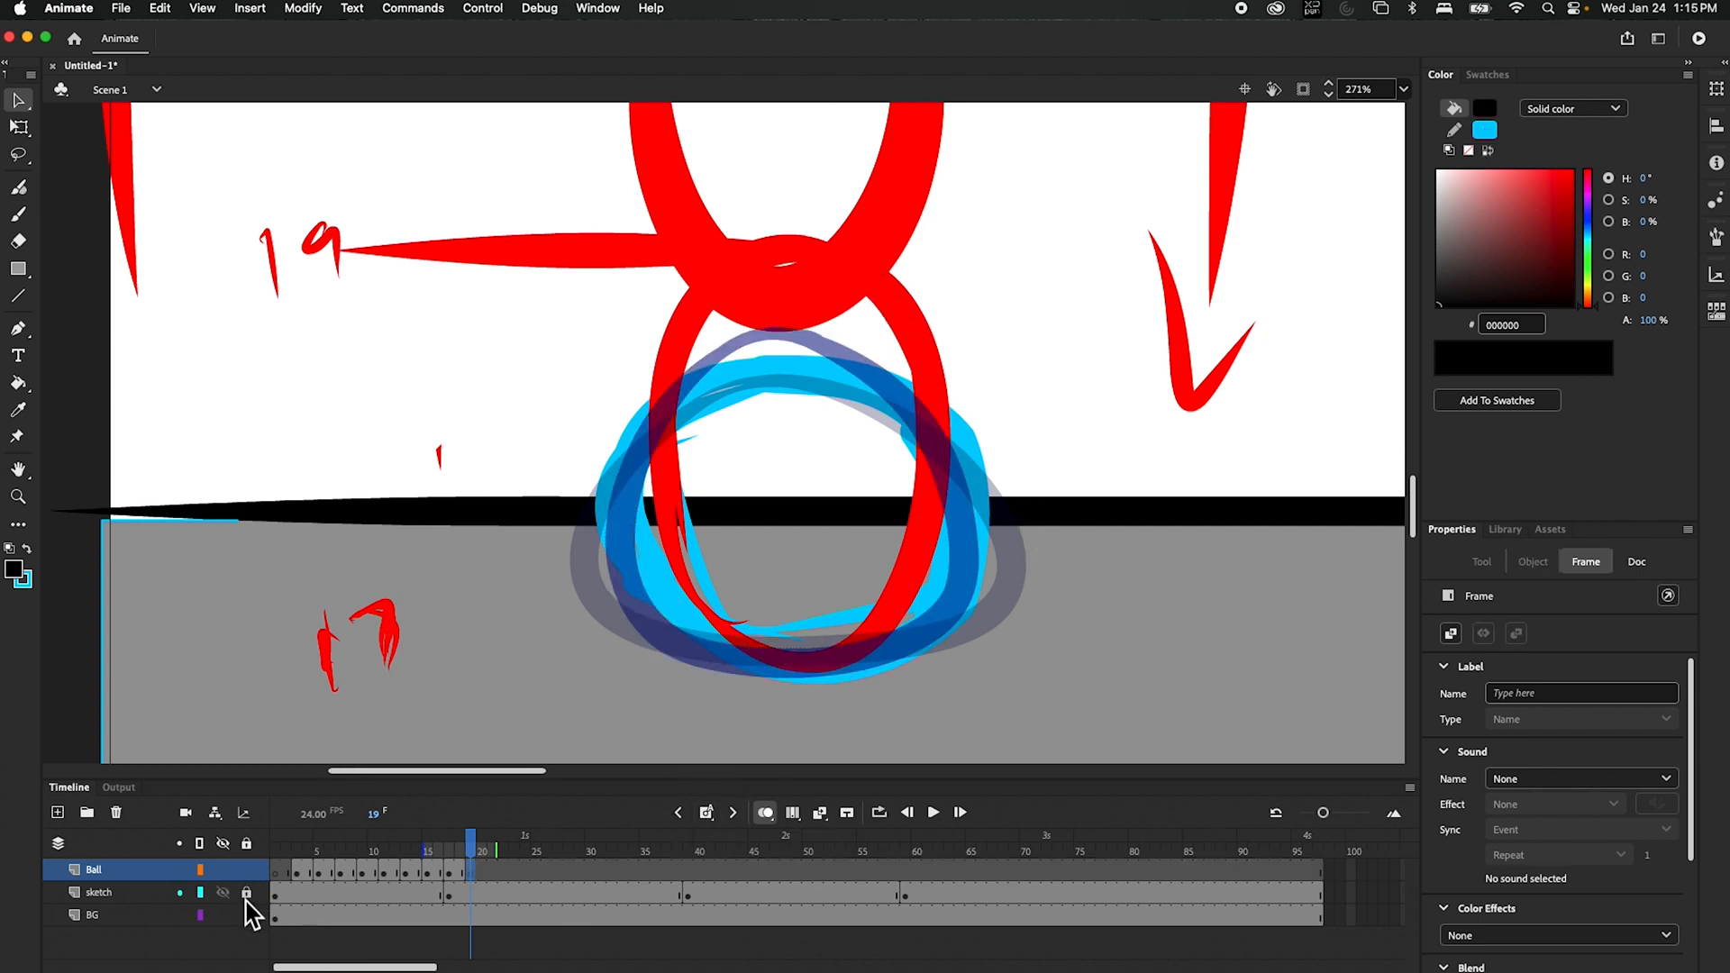
pyautogui.click(223, 891)
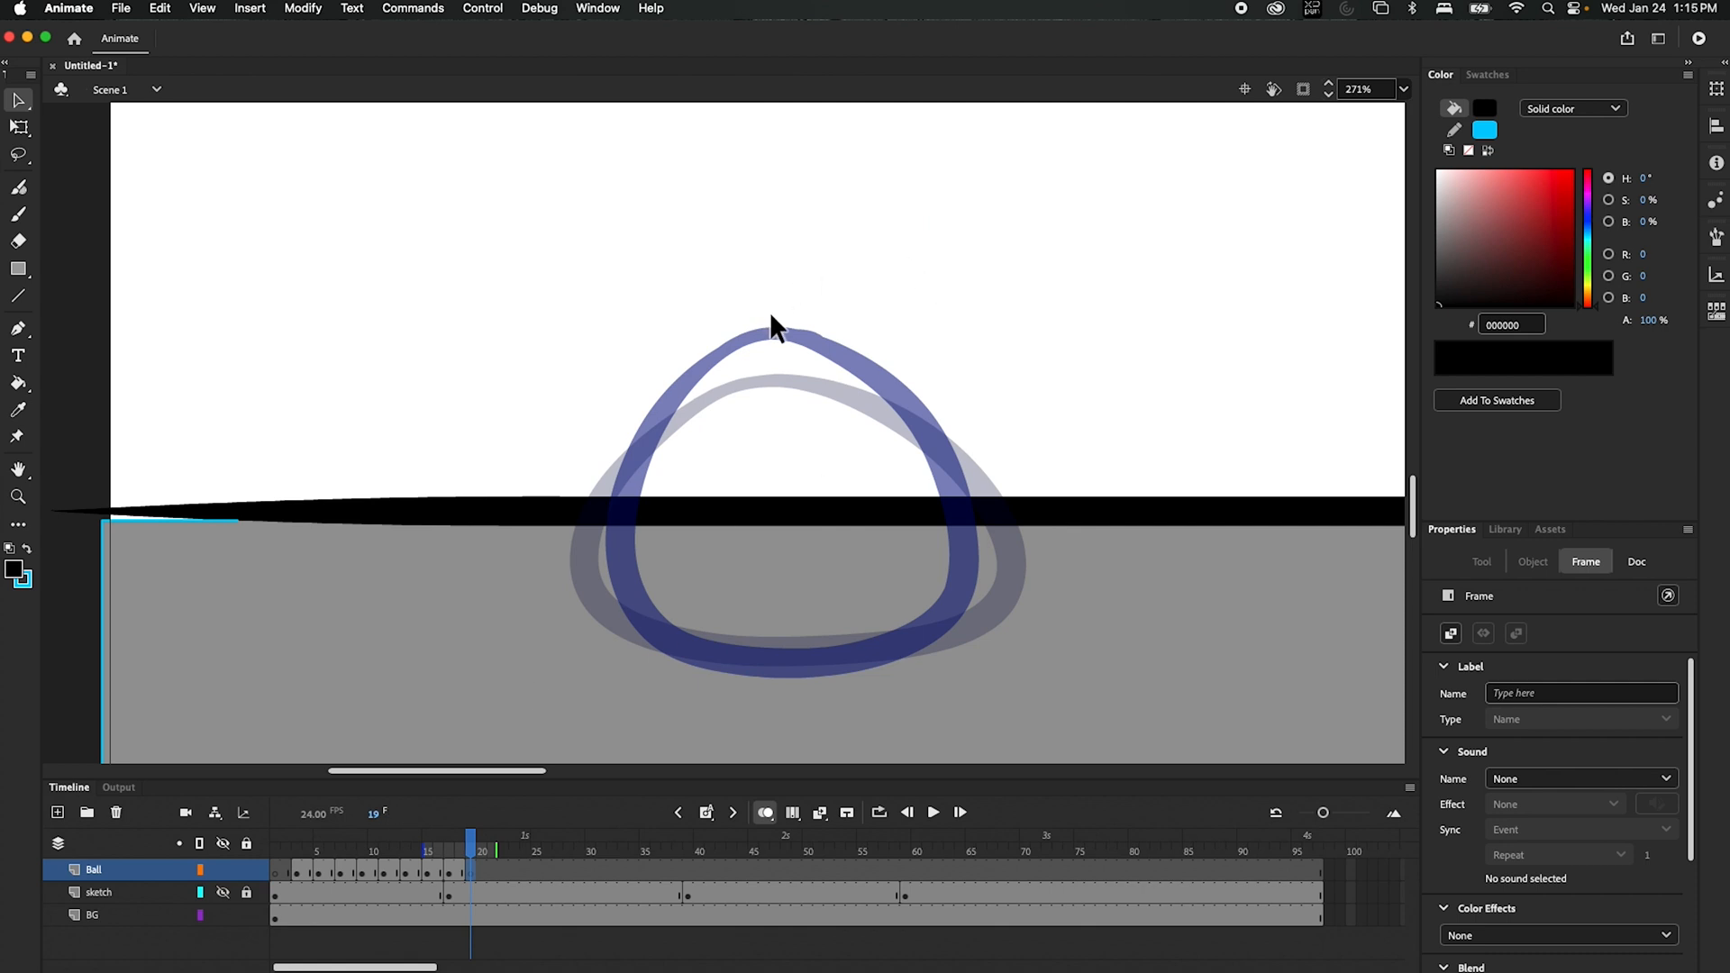
# - Draw a tall stretched ball at frame 19 with its base near the bottom of the previous ball and its top rising above it
pyautogui.press('b')
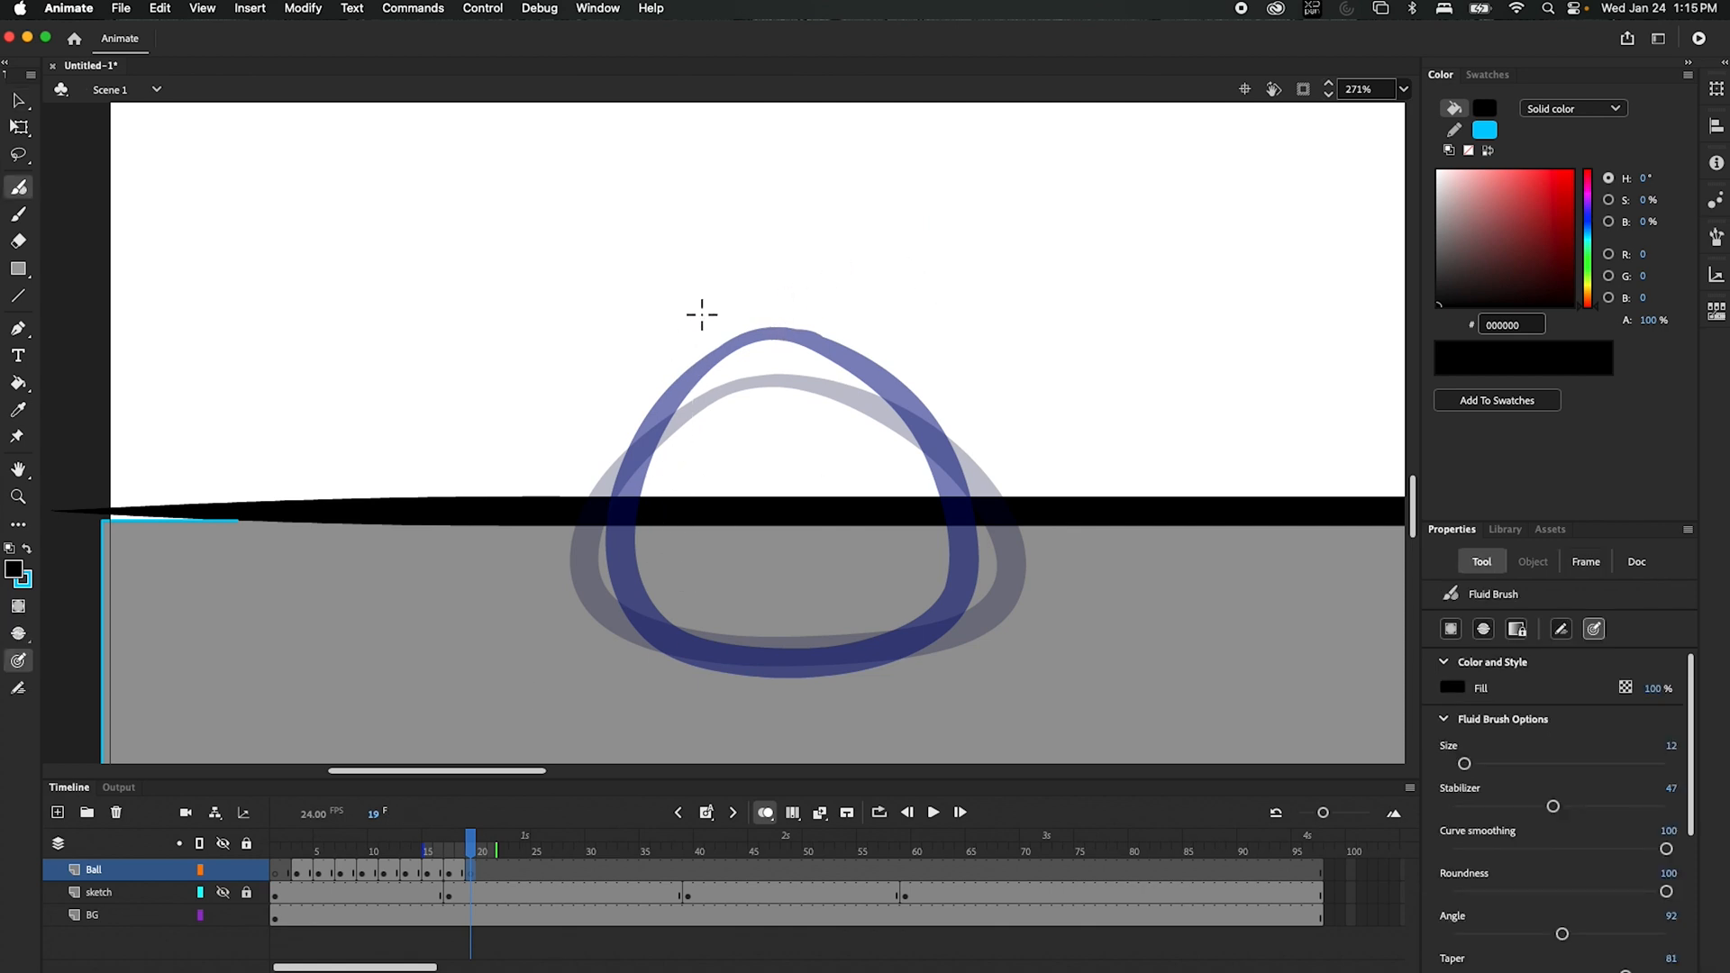
pyautogui.moveTo(751, 257)
pyautogui.mouseDown()
pyautogui.moveTo(669, 428)
pyautogui.moveTo(756, 653)
pyautogui.moveTo(899, 587)
pyautogui.moveTo(868, 297)
pyautogui.moveTo(691, 283)
pyautogui.moveTo(723, 299)
pyautogui.moveTo(711, 308)
pyautogui.moveTo(764, 271)
pyautogui.moveTo(830, 274)
pyautogui.moveTo(746, 272)
pyautogui.moveTo(697, 338)
pyautogui.moveTo(707, 311)
pyautogui.moveTo(809, 268)
pyautogui.moveTo(830, 280)
pyautogui.moveTo(733, 267)
pyautogui.moveTo(686, 324)
pyautogui.mouseUp()
pyautogui.press('super+z')
pyautogui.moveTo(744, 269)
pyautogui.mouseDown()
pyautogui.moveTo(831, 270)
pyautogui.moveTo(842, 299)
pyautogui.moveTo(735, 279)
pyautogui.moveTo(854, 283)
pyautogui.mouseUp()
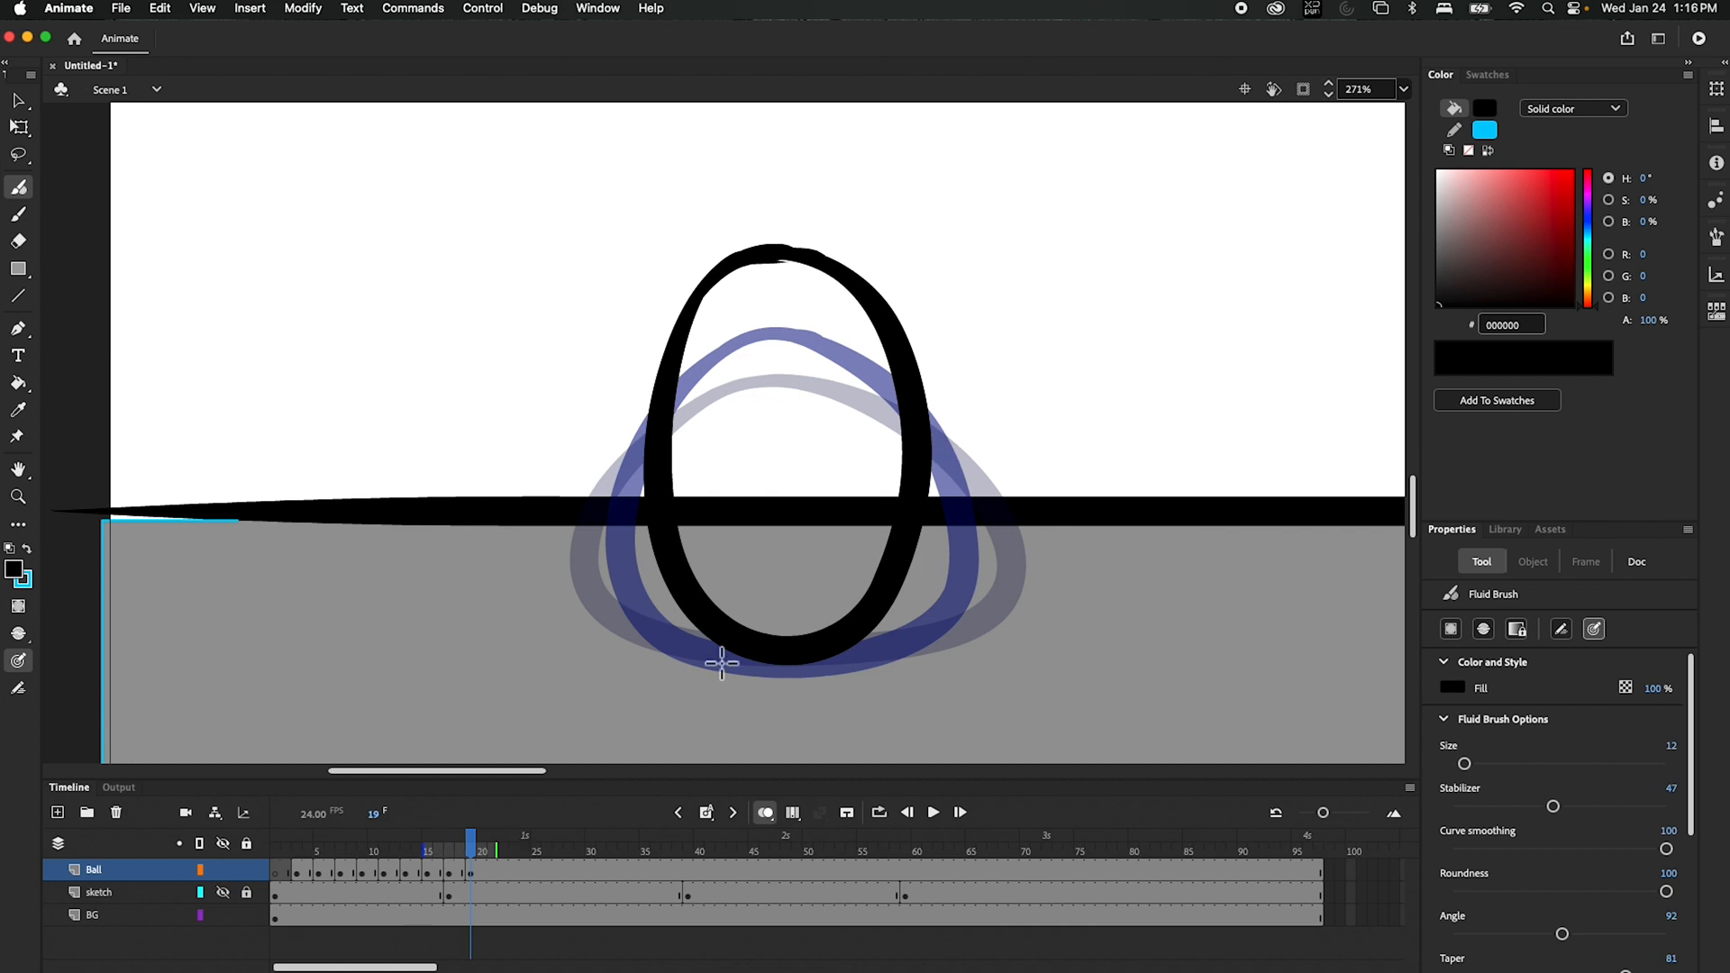
# - Show the sketch layer again and compare the stretched frame 19 ball with the red timing marks
pyautogui.click(224, 870)
pyautogui.click(223, 870)
pyautogui.click(223, 892)
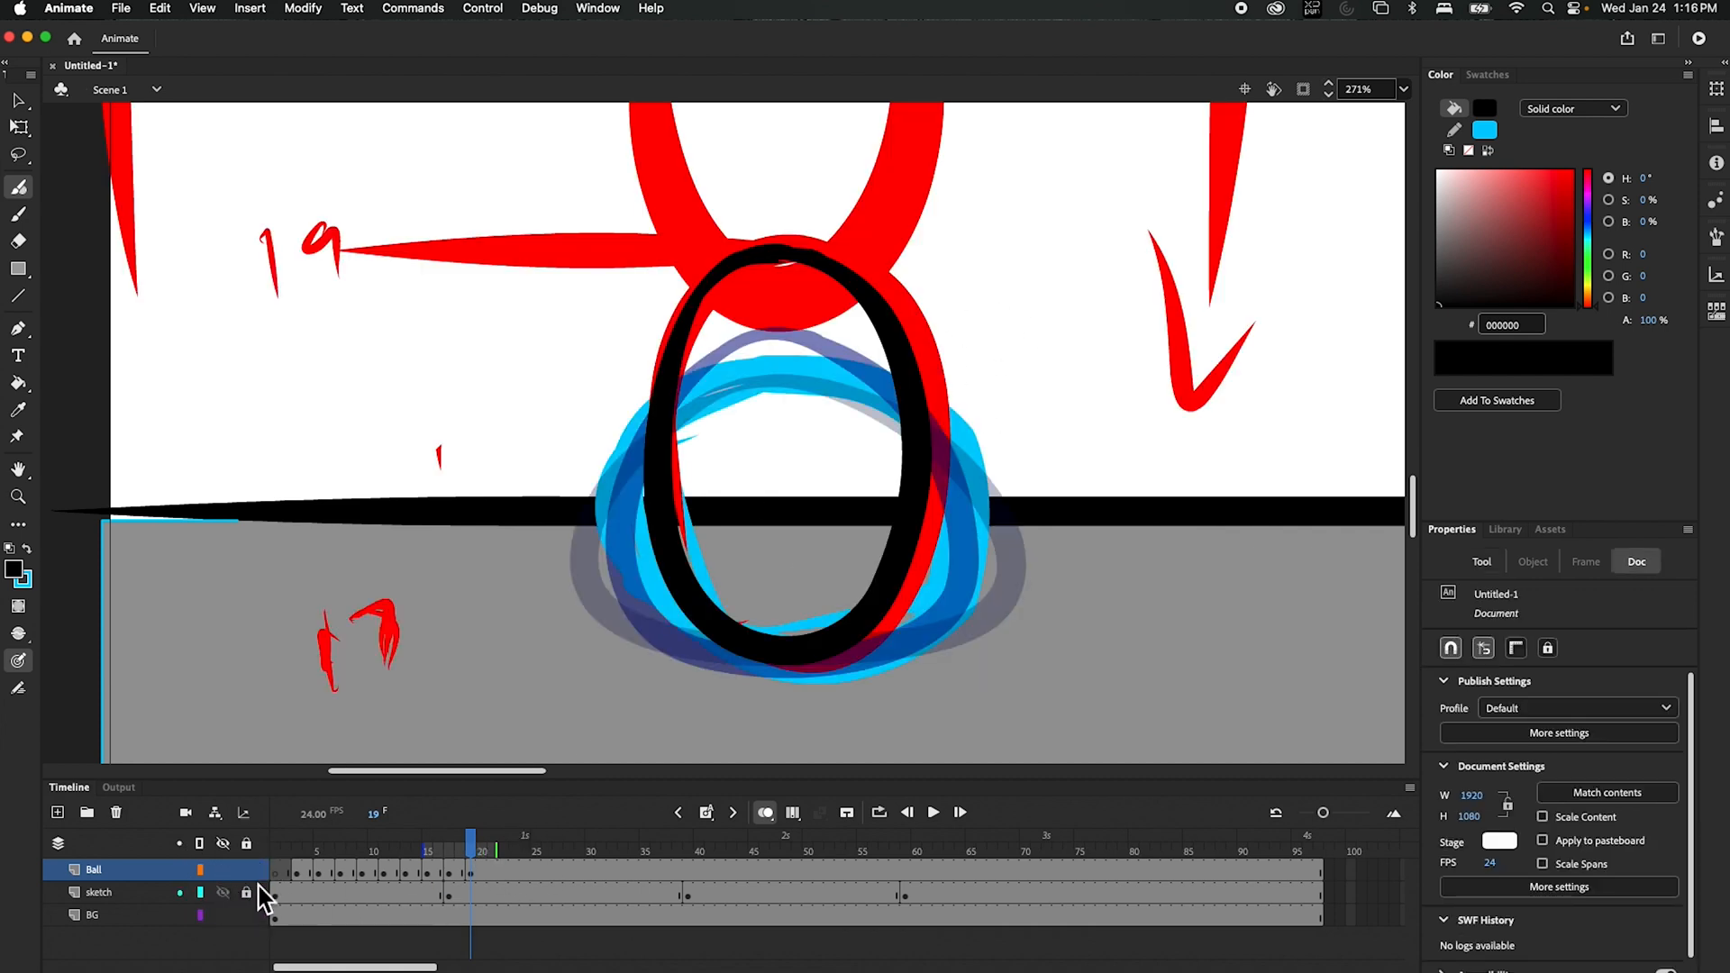
pyautogui.moveTo(1010, 397)
pyautogui.mouseDown()
pyautogui.moveTo(1012, 571)
pyautogui.moveTo(1023, 355)
pyautogui.moveTo(985, 436)
pyautogui.moveTo(971, 602)
pyautogui.mouseUp()
pyautogui.press('super+minus')
pyautogui.press('super+minus')
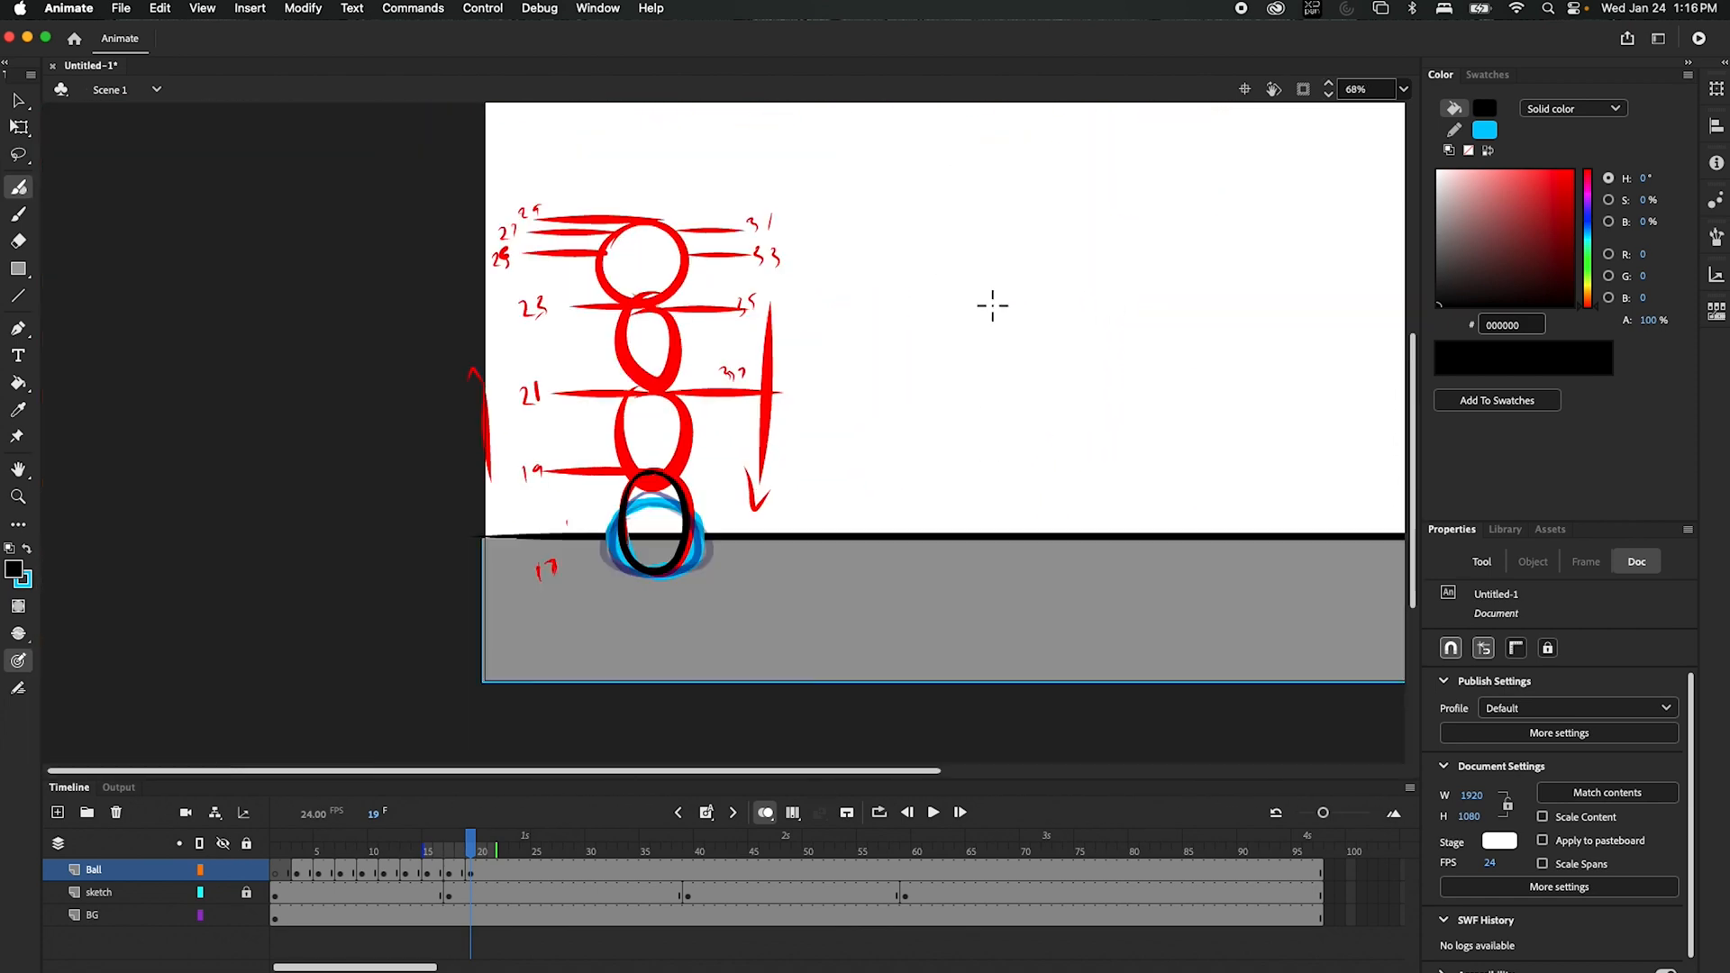
pyautogui.press('super+equal')
pyautogui.press('super+equal')
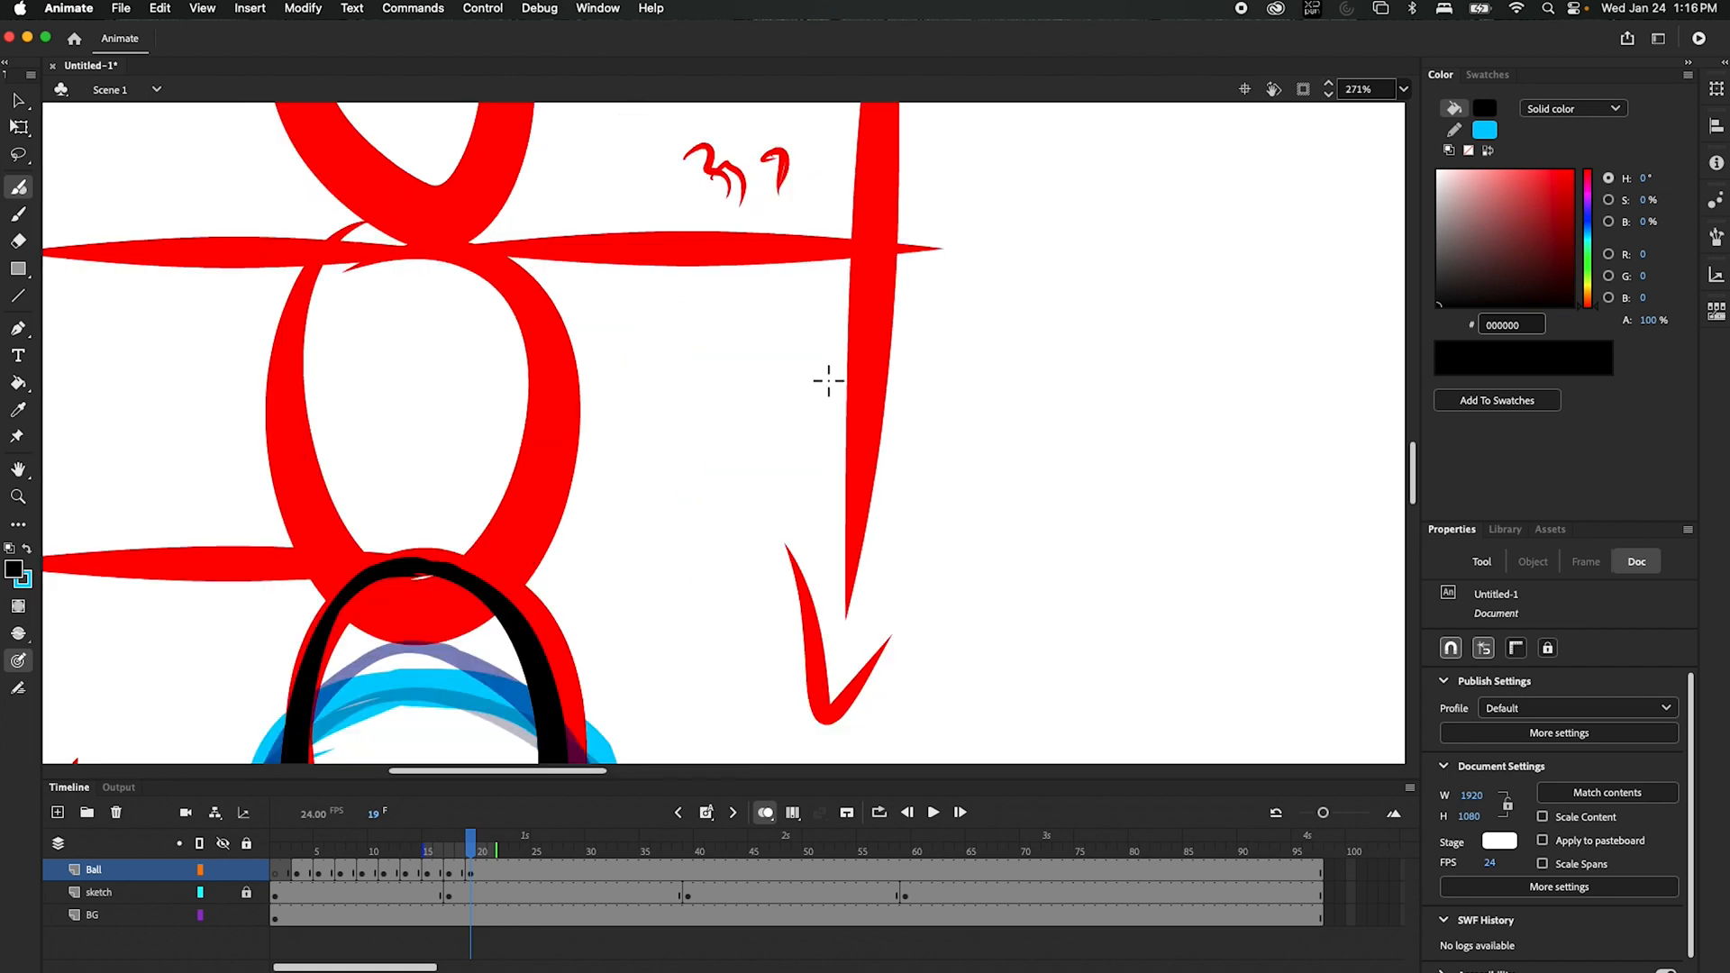
# - Insert a blank keyframe at frame 20 of the Ball layer and draw a wider, rounder ball over the frame 19 ball
pyautogui.moveTo(823, 375)
pyautogui.mouseDown()
pyautogui.moveTo(799, 366)
pyautogui.moveTo(839, 420)
pyautogui.moveTo(881, 332)
pyautogui.mouseUp()
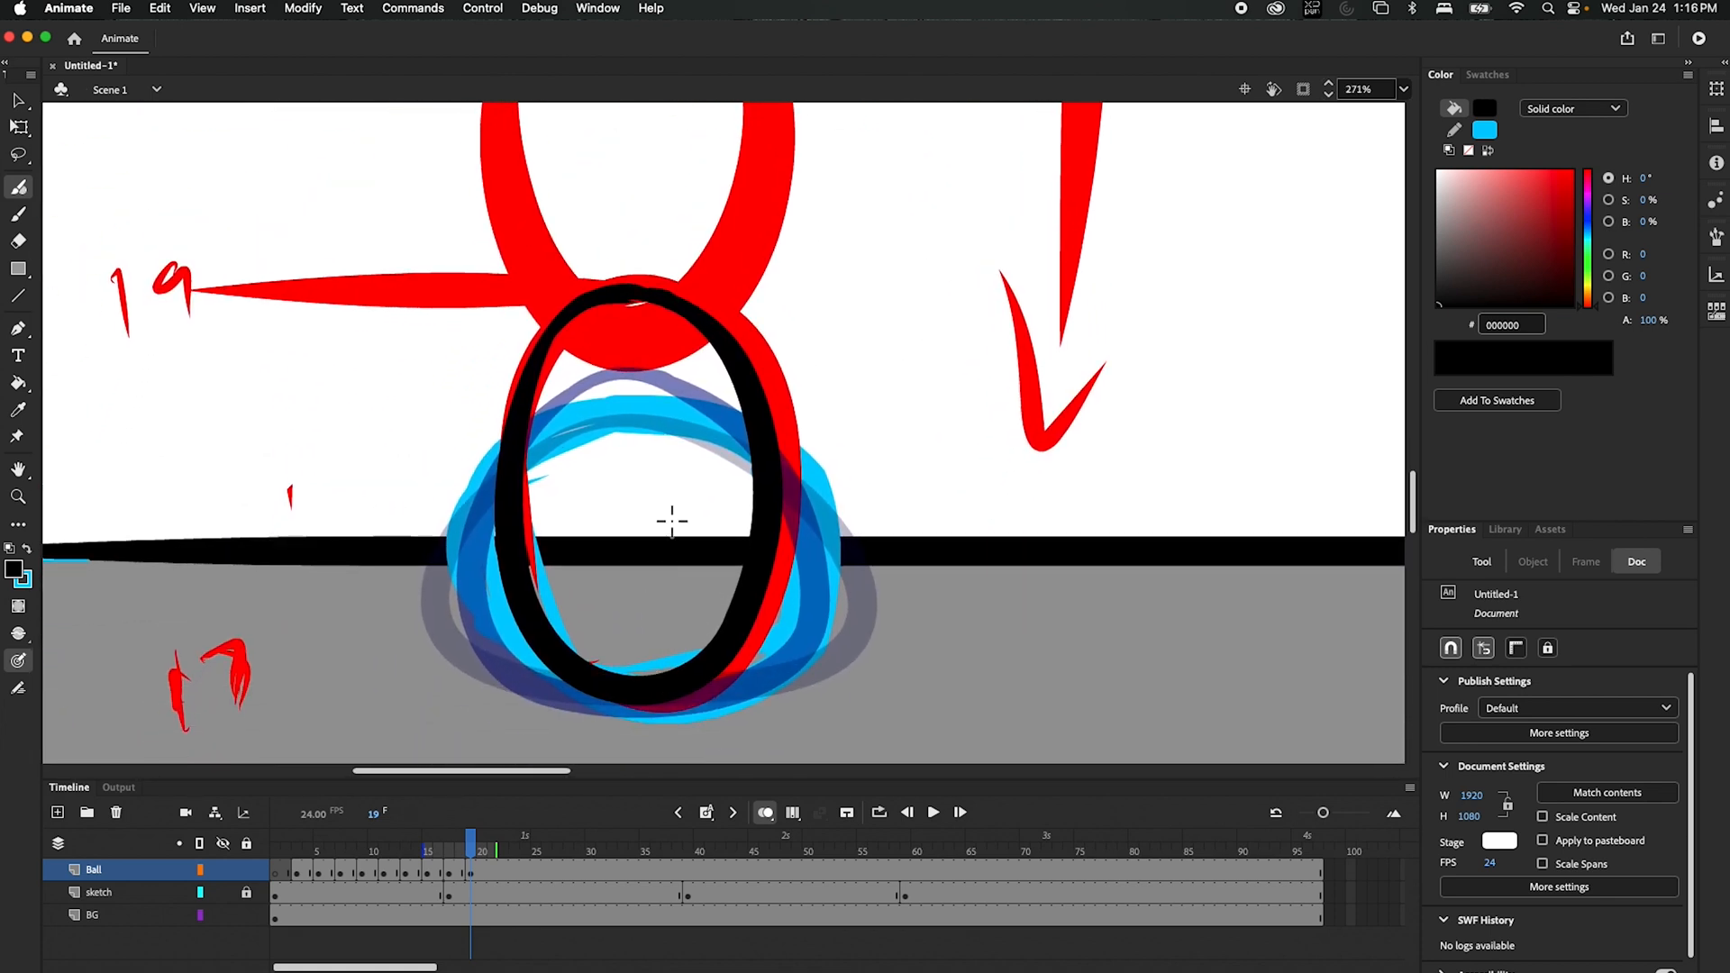
pyautogui.moveTo(834, 238)
pyautogui.mouseDown()
pyautogui.moveTo(876, 398)
pyautogui.moveTo(884, 263)
pyautogui.mouseUp()
pyautogui.press('F7')
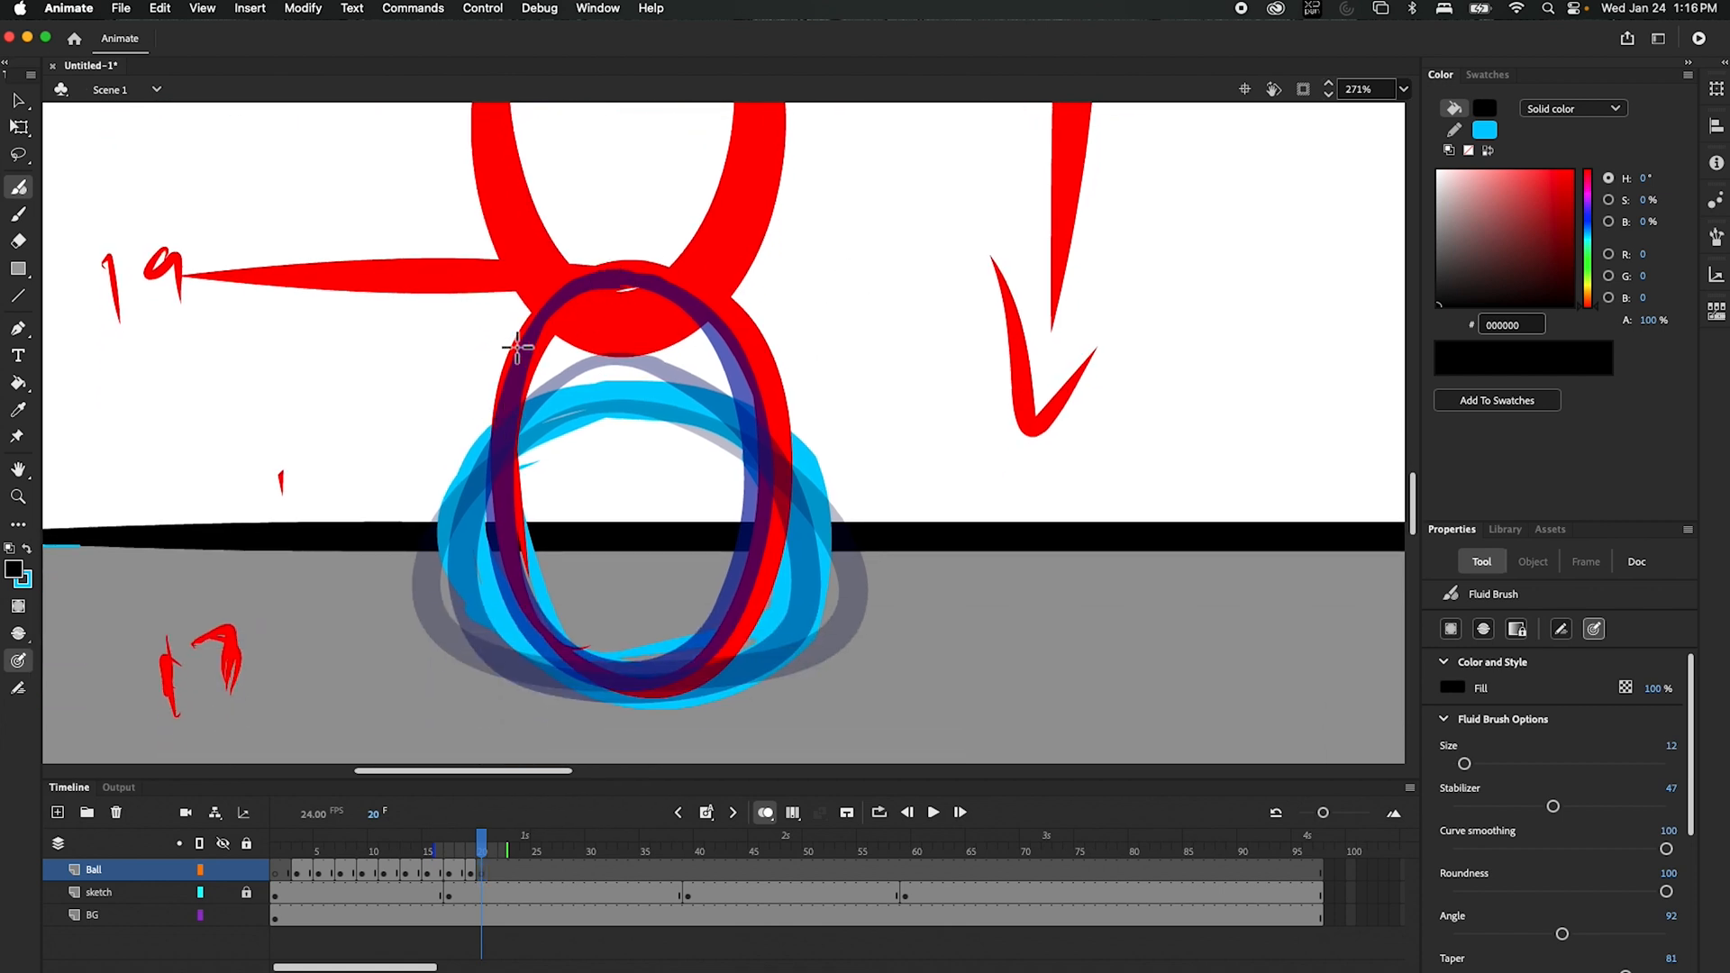
pyautogui.moveTo(628, 284)
pyautogui.mouseDown()
pyautogui.moveTo(589, 295)
pyautogui.moveTo(508, 378)
pyautogui.moveTo(479, 496)
pyautogui.moveTo(530, 626)
pyautogui.moveTo(652, 676)
pyautogui.moveTo(801, 546)
pyautogui.moveTo(752, 353)
pyautogui.moveTo(551, 275)
pyautogui.mouseUp()
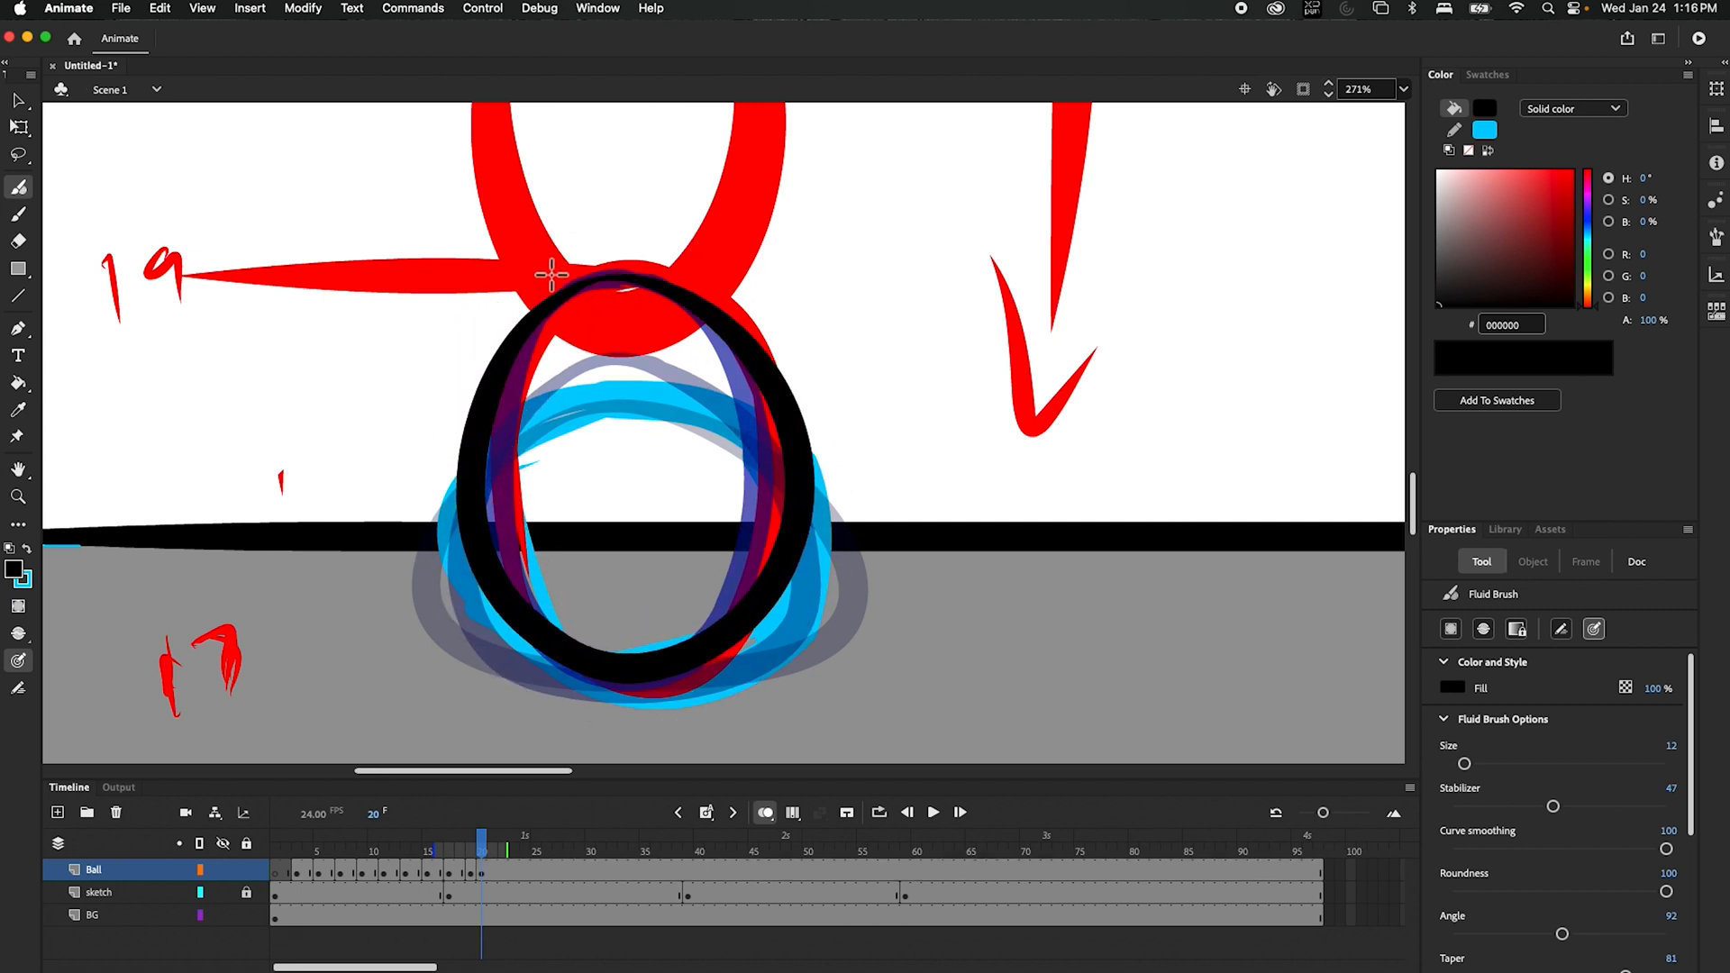
# - Insert a keyframe at frame 21 that carries over the frame 20 ball drawing, and clear the keyframe at frame 20
pyautogui.click(481, 870)
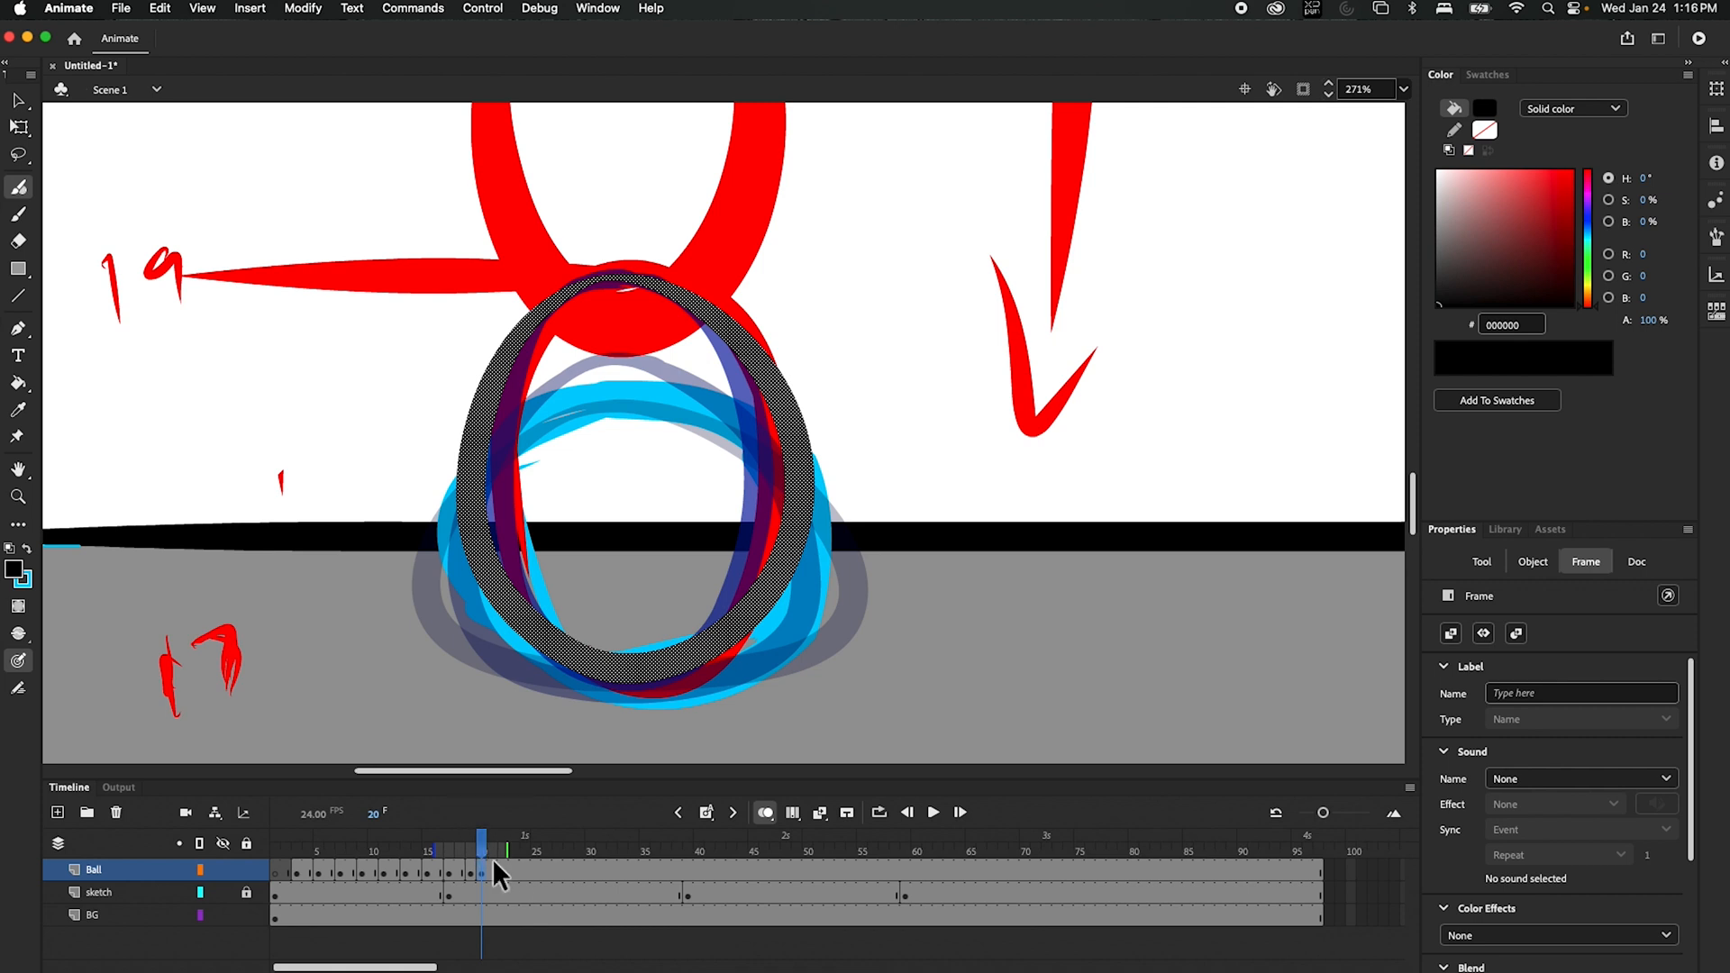
pyautogui.click(494, 867)
pyautogui.press('F6')
pyautogui.click(705, 813)
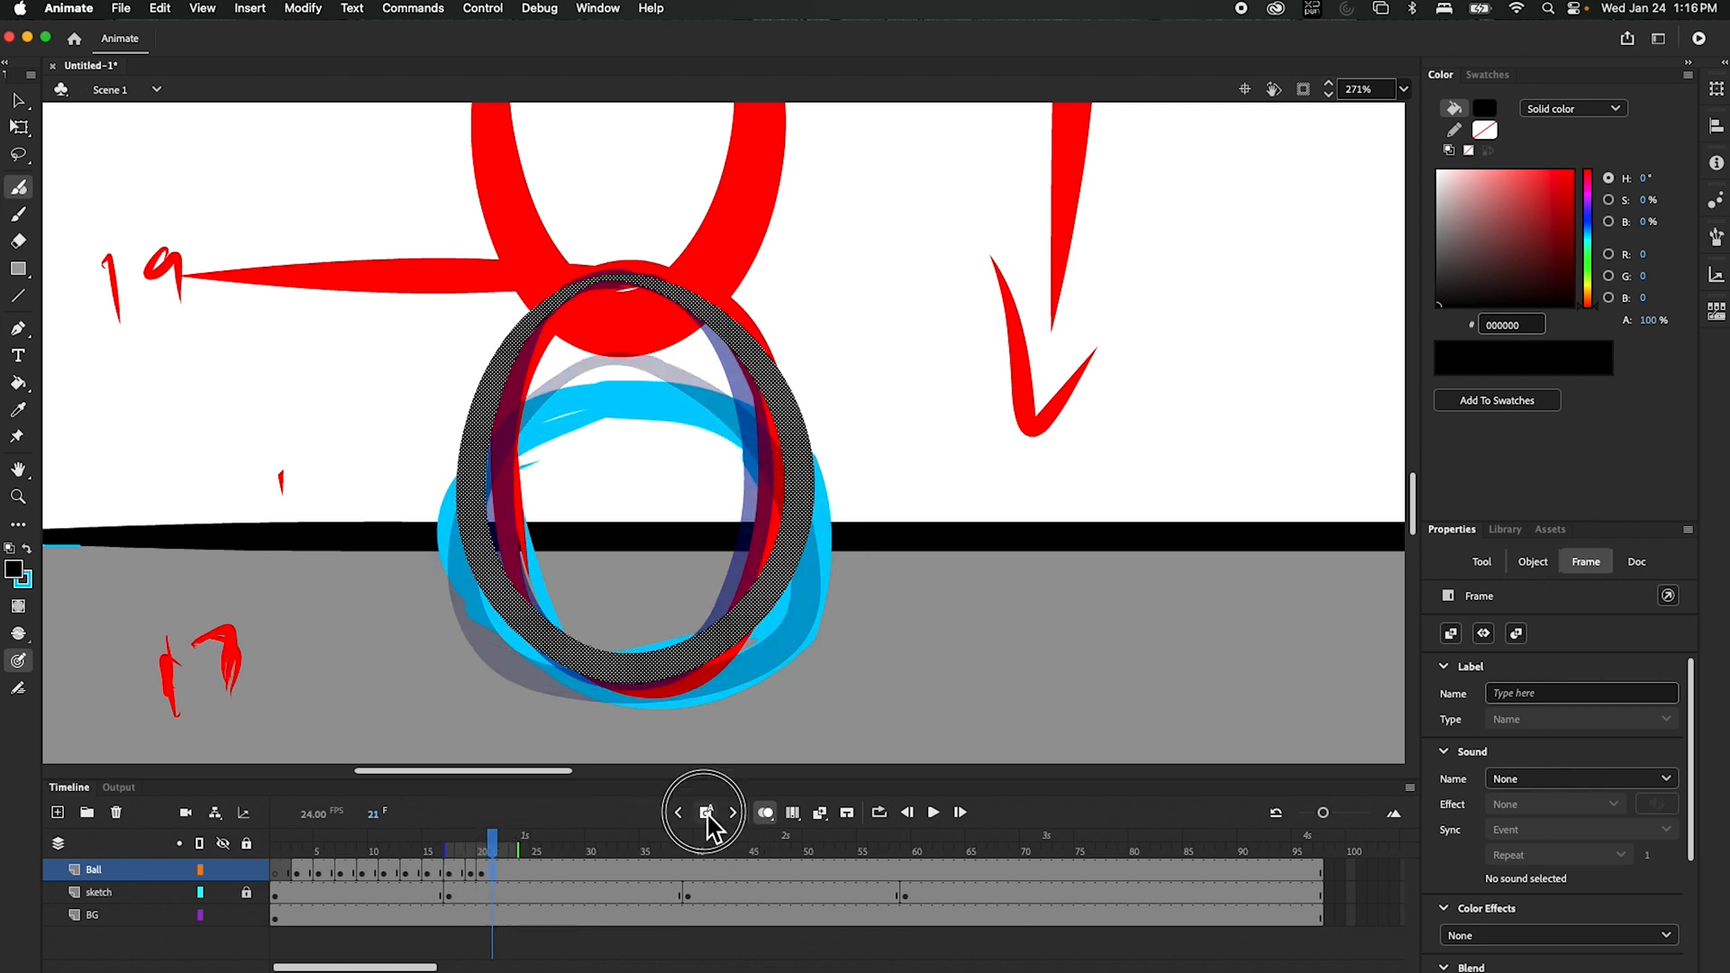
pyautogui.click(739, 840)
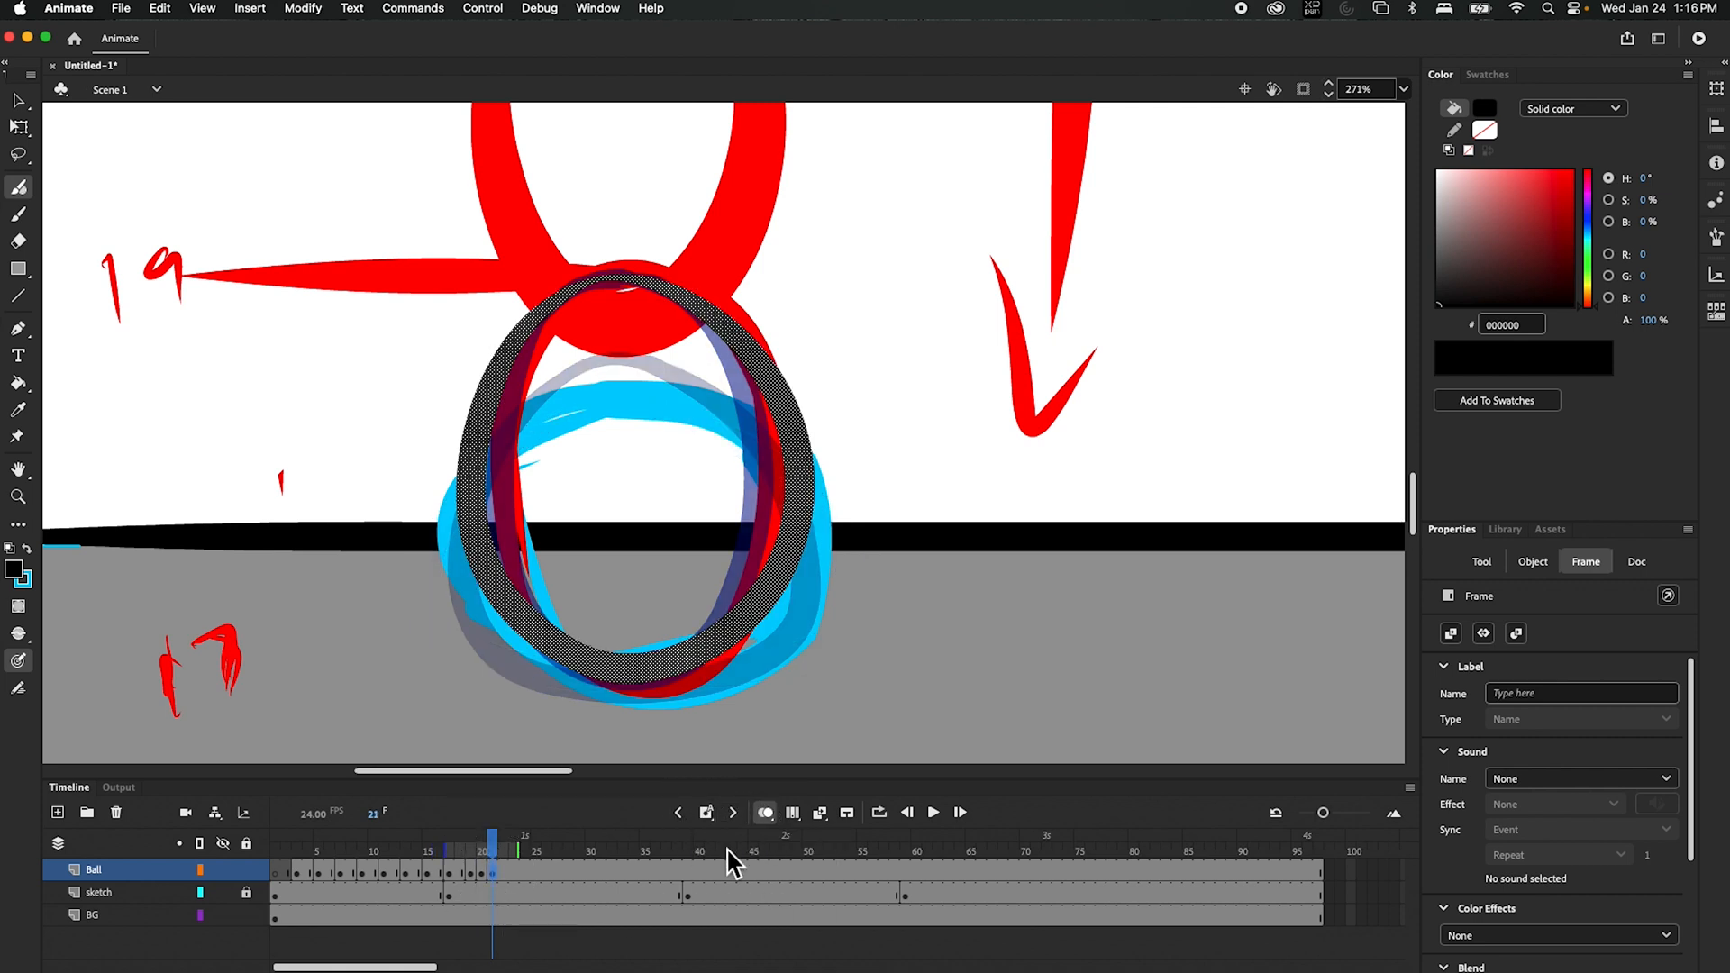
pyautogui.click(482, 869)
pyautogui.rightClick(483, 871)
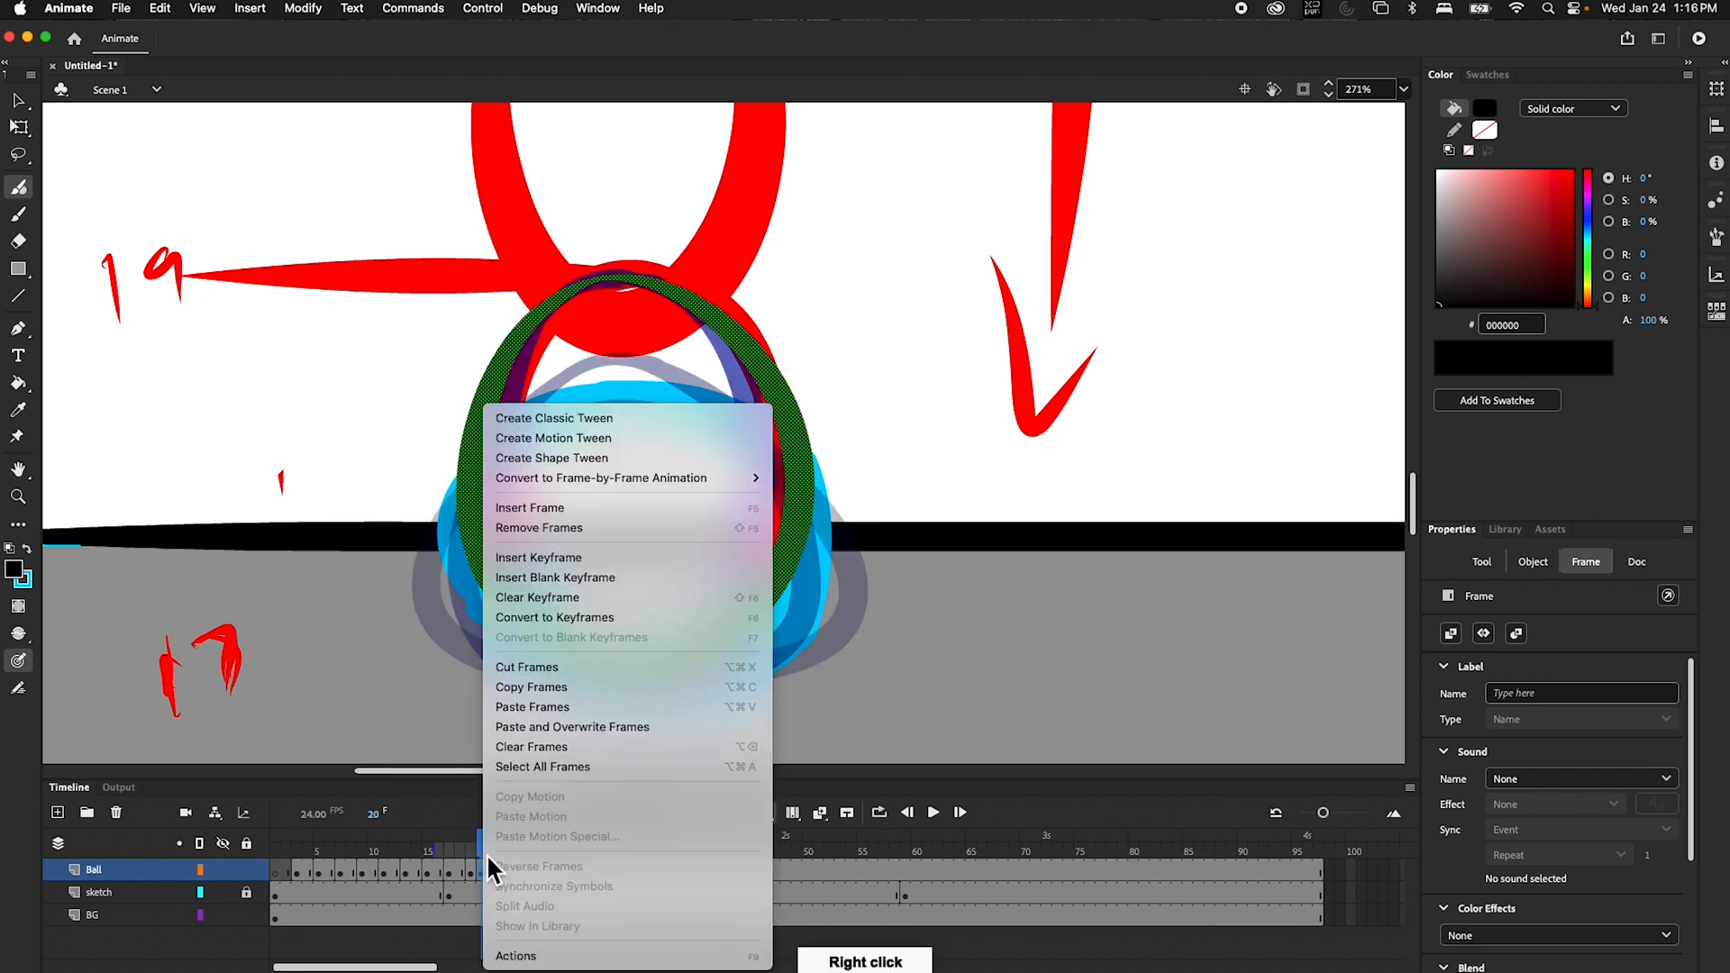
pyautogui.click(571, 597)
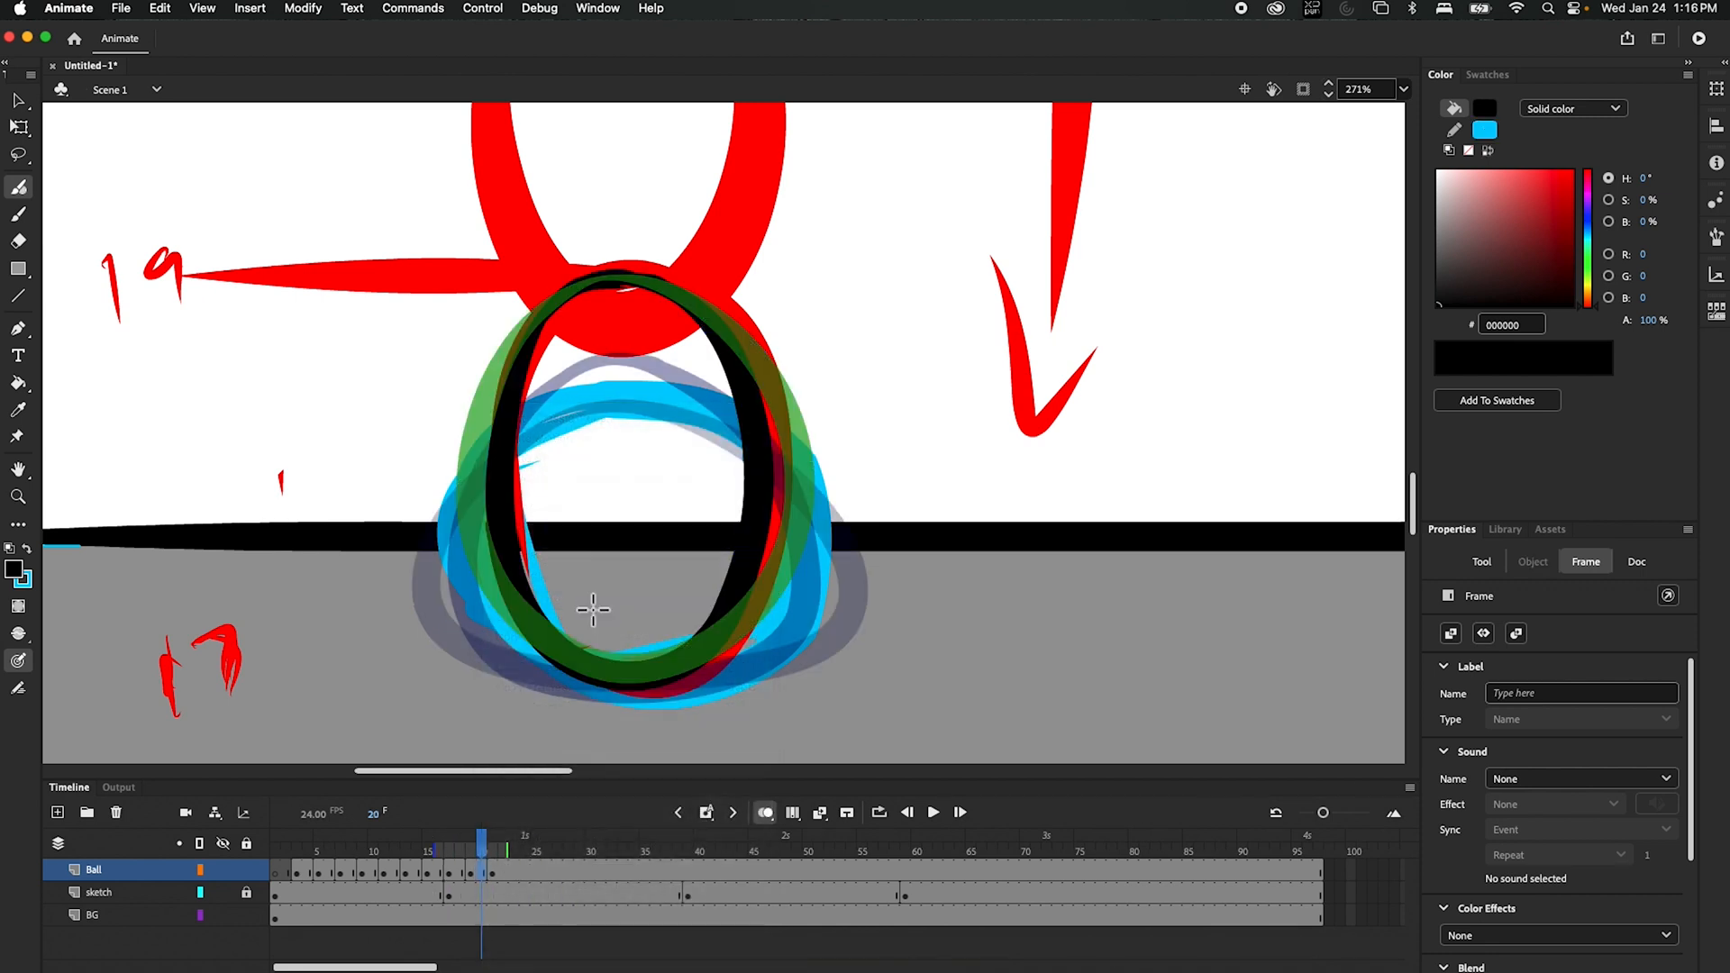
# - Move the ball at frame 21 up so its top meets the red 21 mark, at about X 206, Y 609
pyautogui.moveTo(479, 847); pyautogui.dragTo(496, 851)
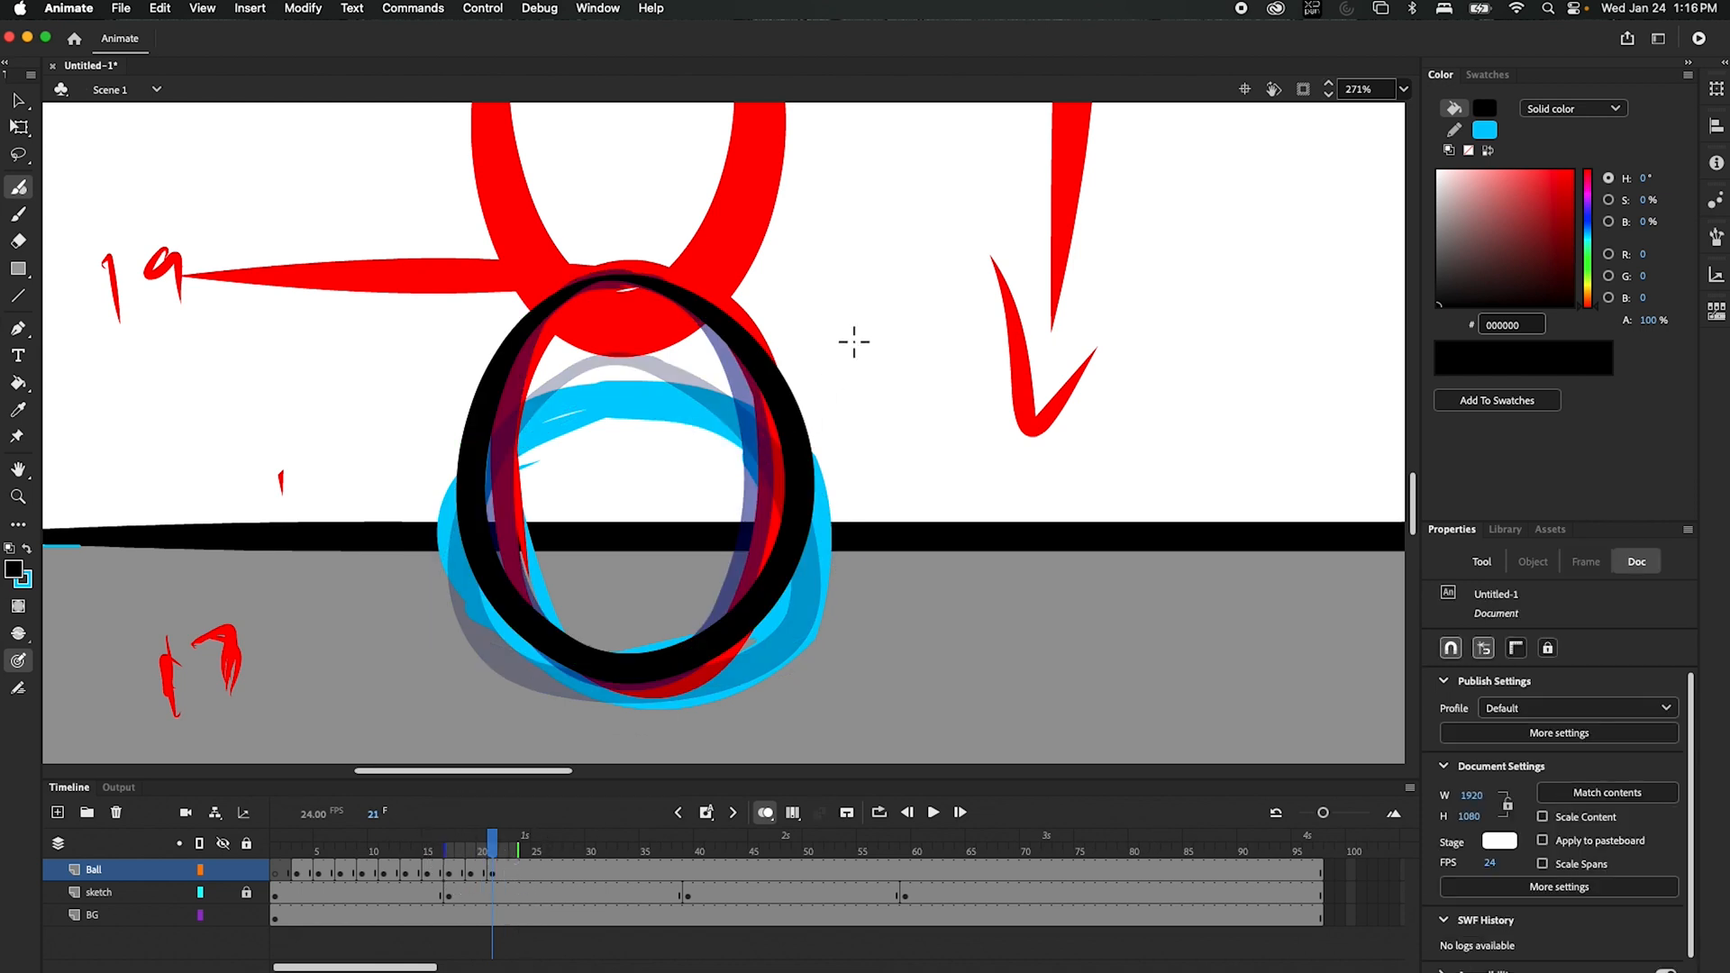
pyautogui.moveTo(905, 254); pyautogui.dragTo(908, 439)
pyautogui.press('super+minus')
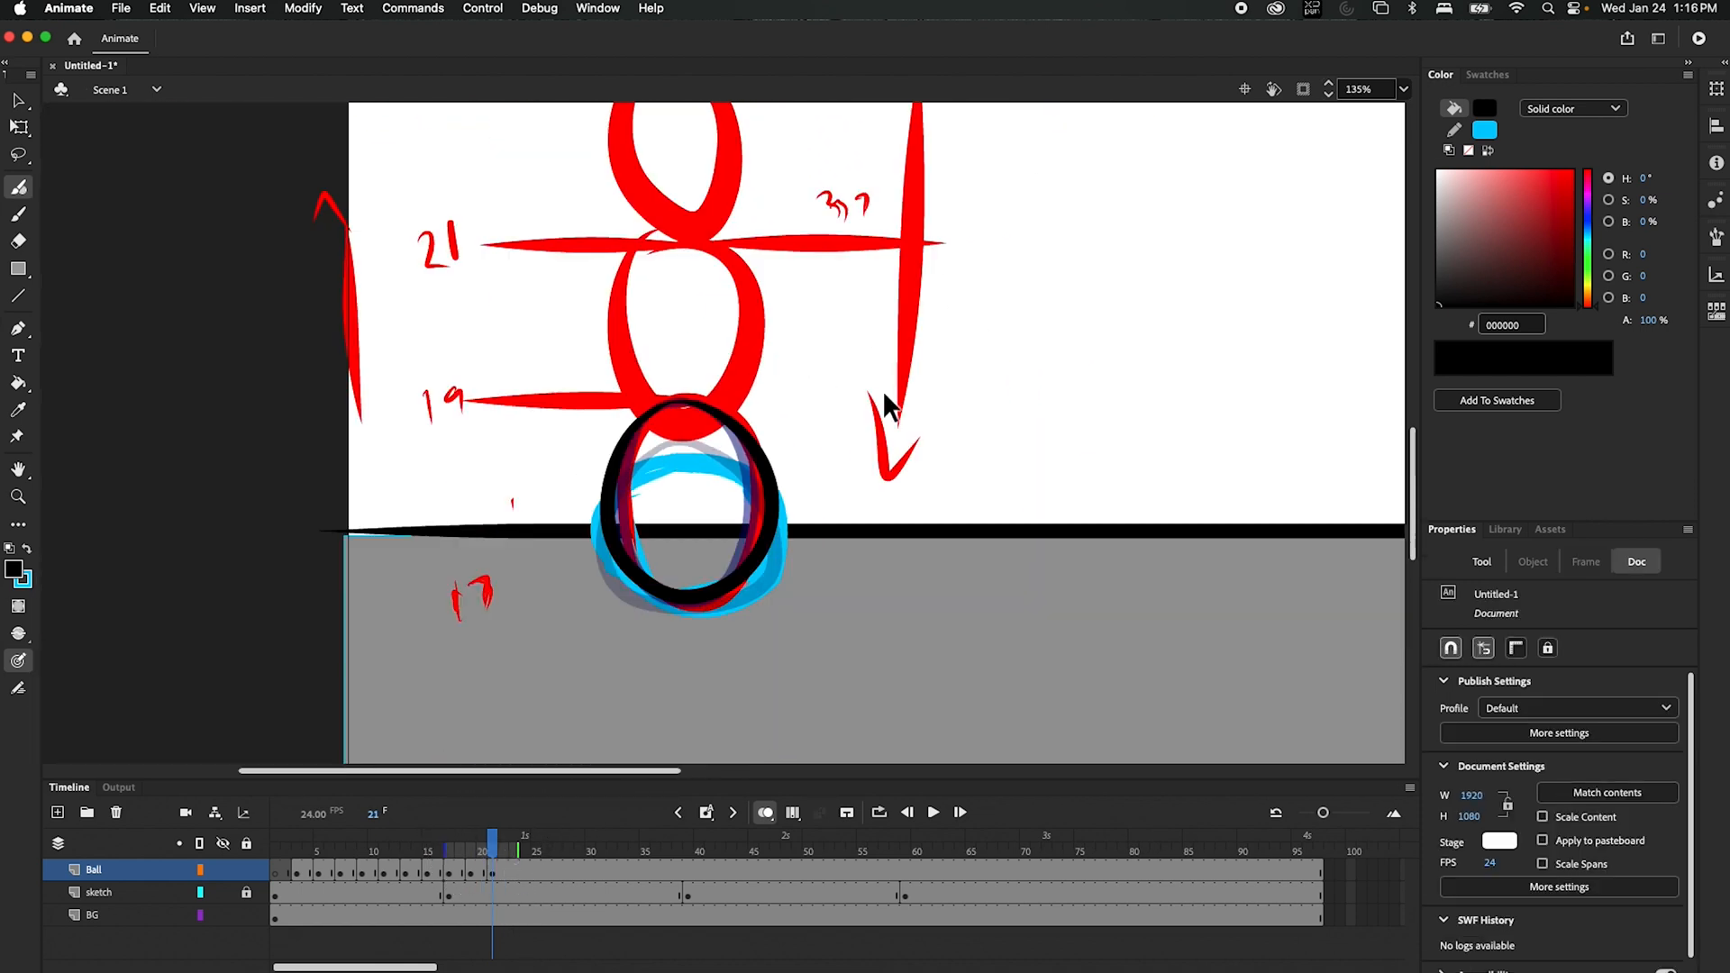
pyautogui.press('v')
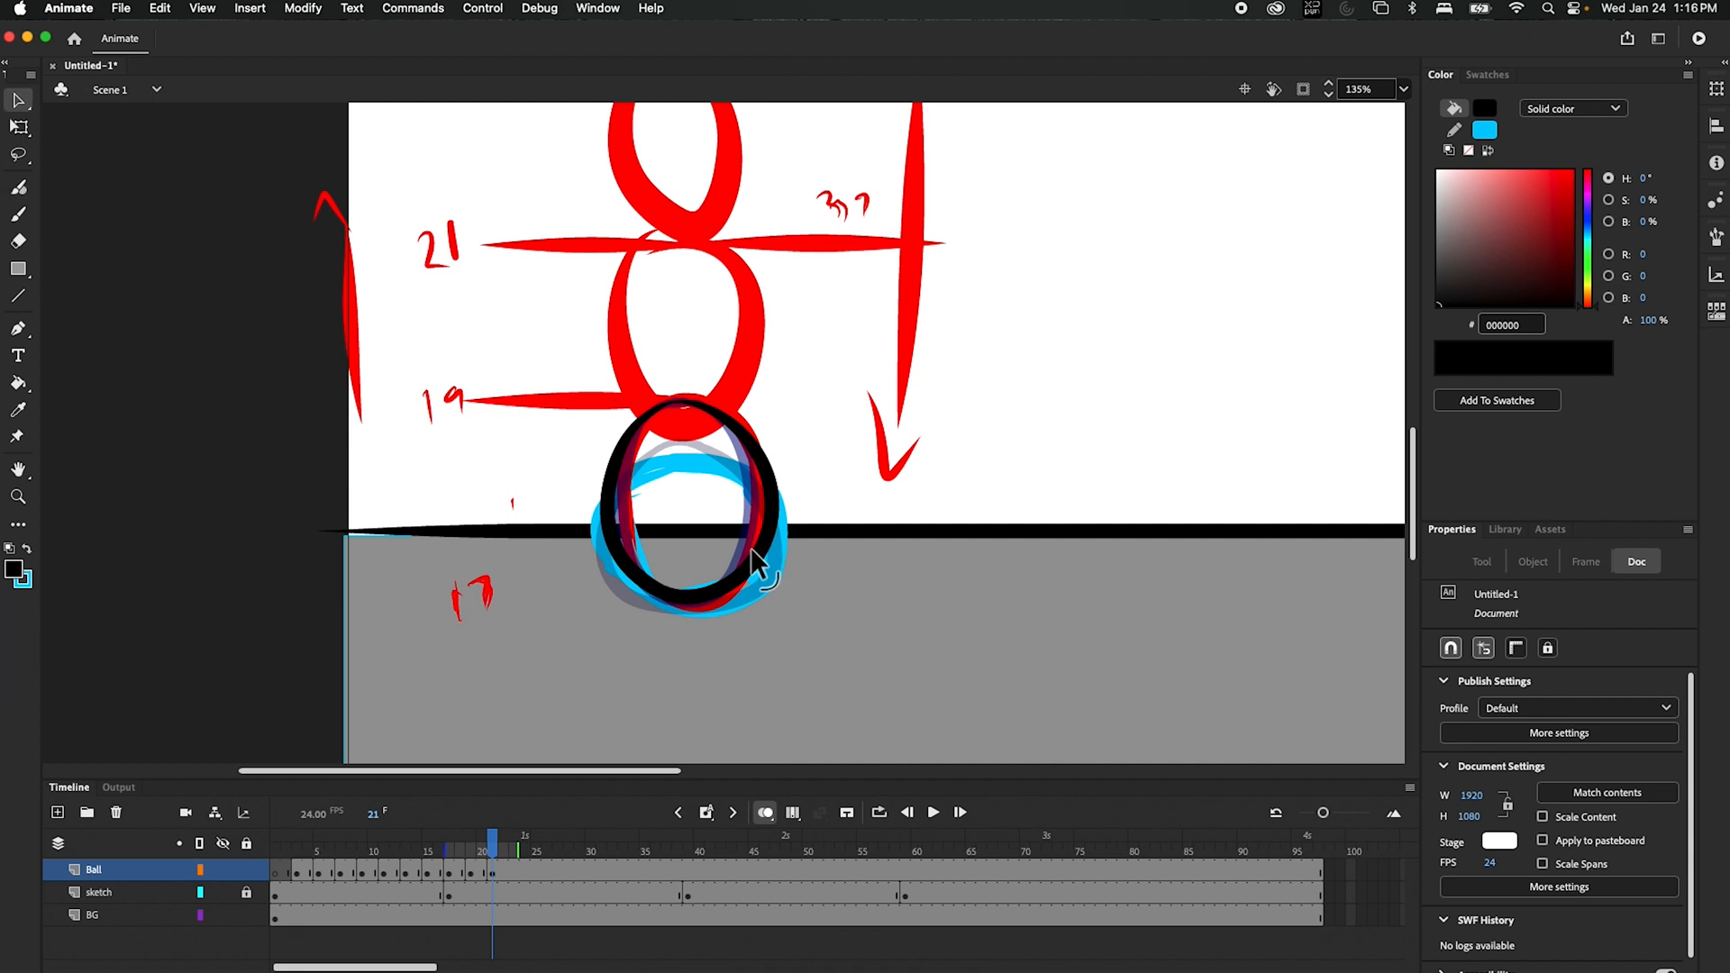
pyautogui.moveTo(753, 560); pyautogui.dragTo(782, 427)
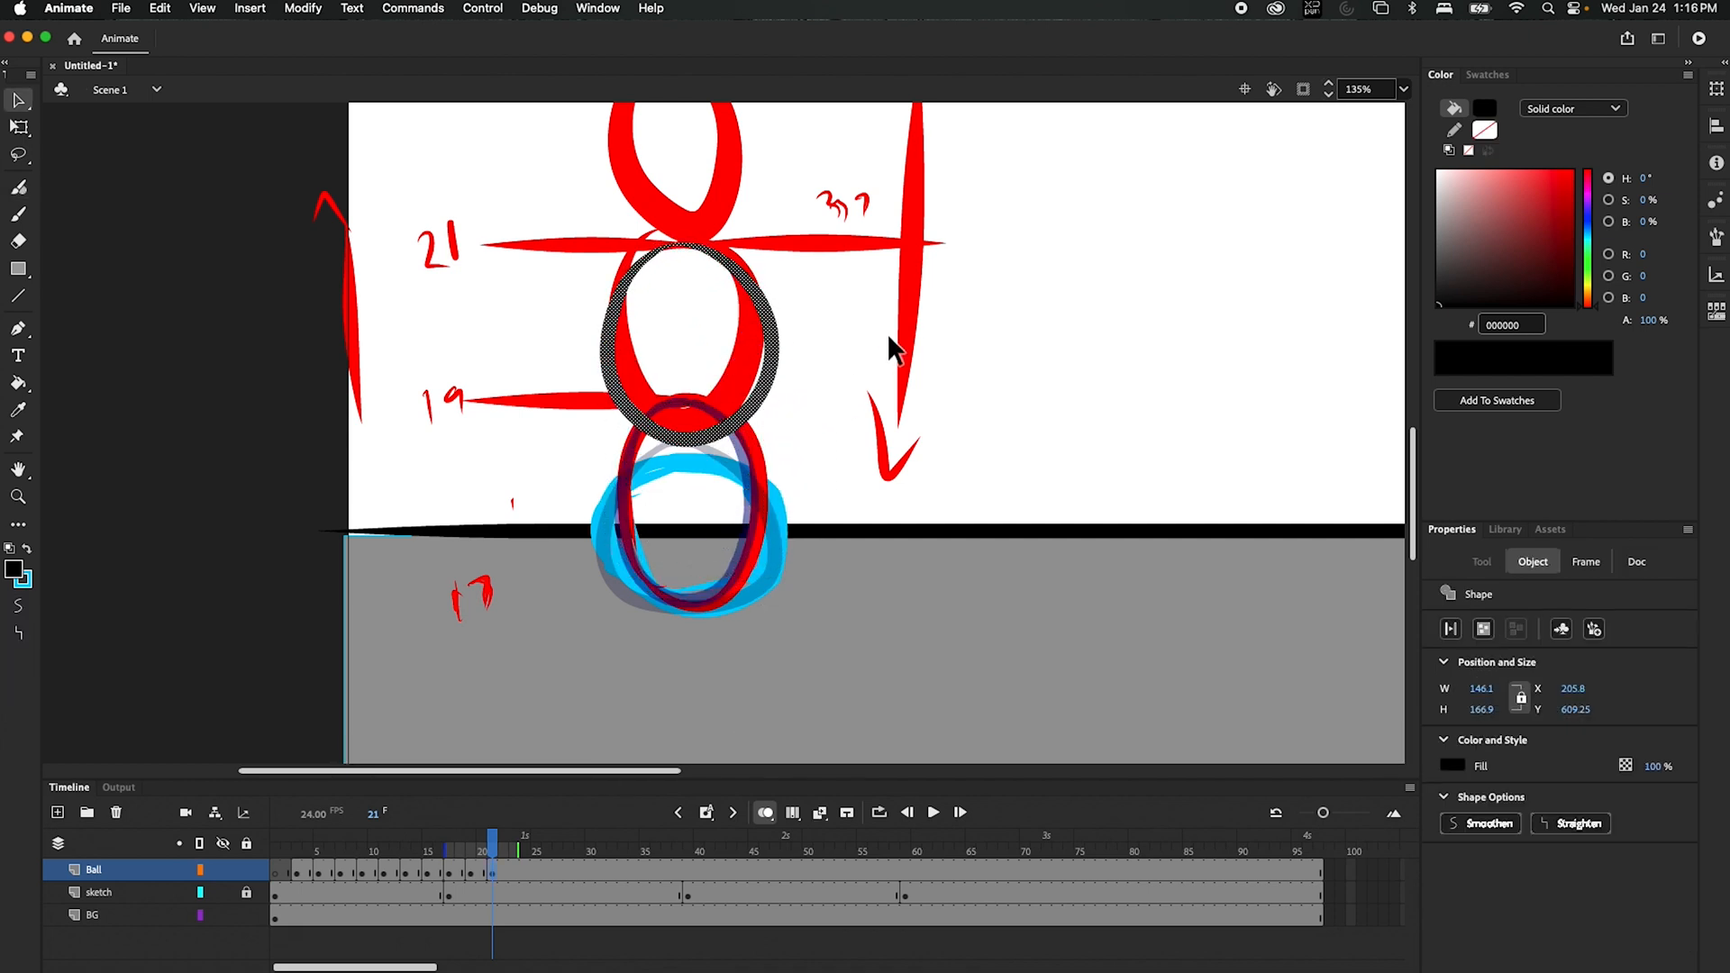
# - Copy the round ball from frame 5 of the Ball layer and paste it at frame 29
pyautogui.moveTo(888, 348); pyautogui.dragTo(905, 616)
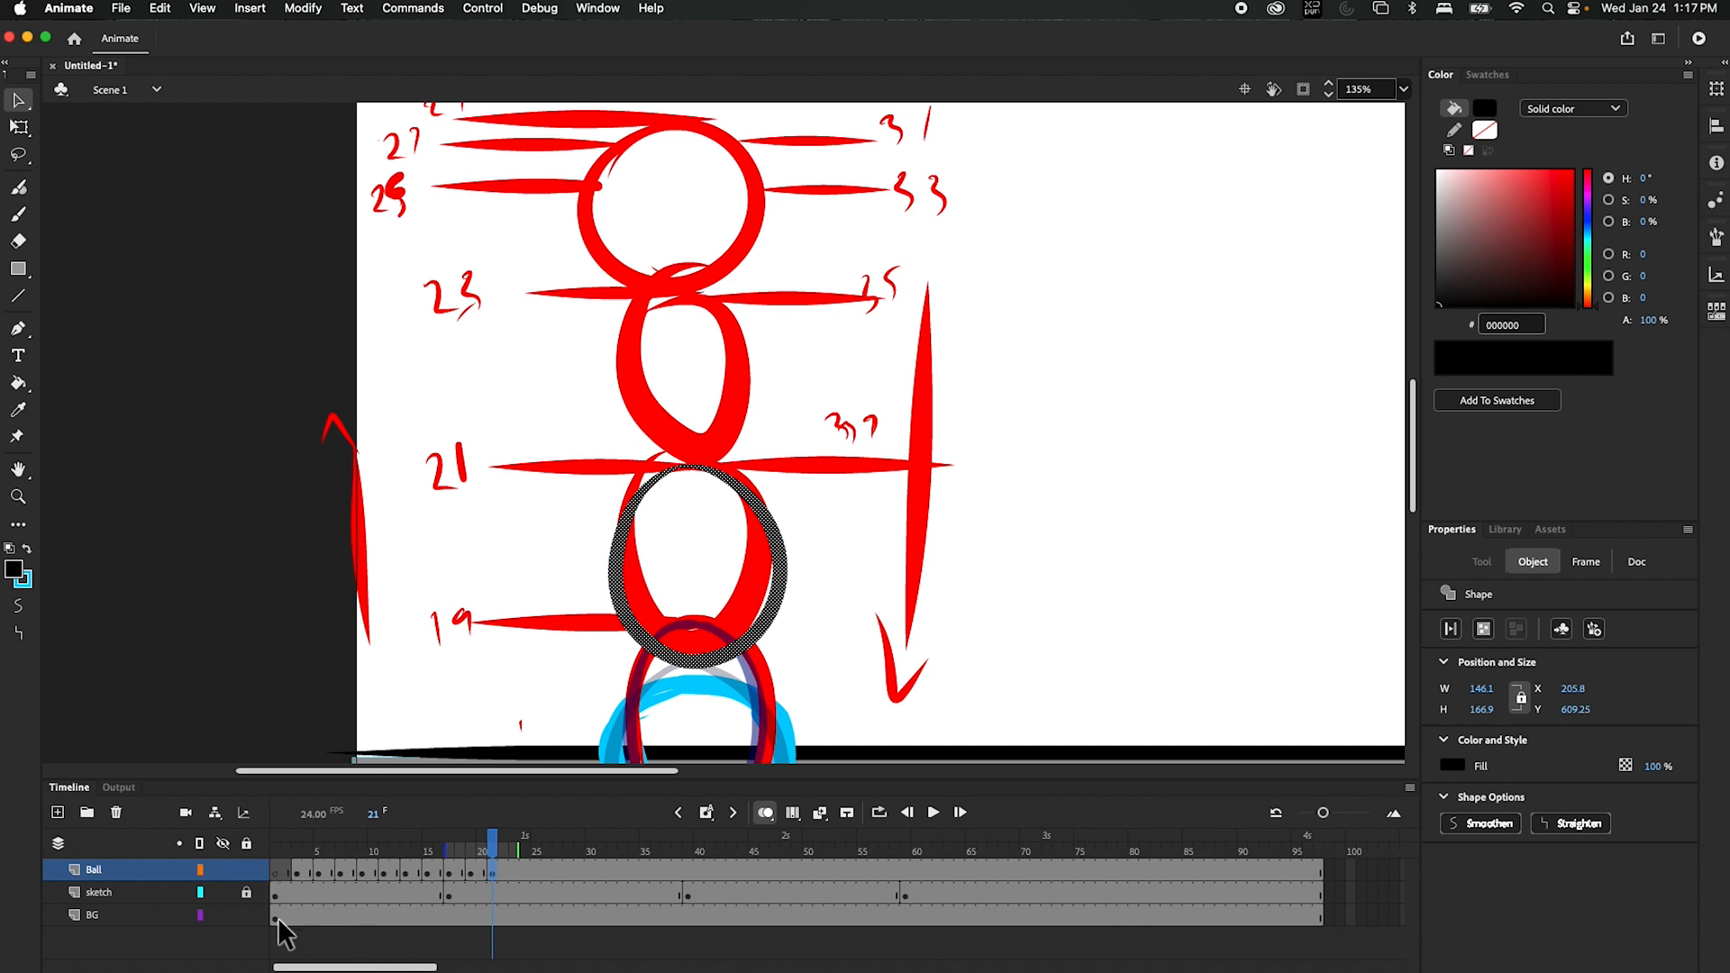
pyautogui.click(319, 872)
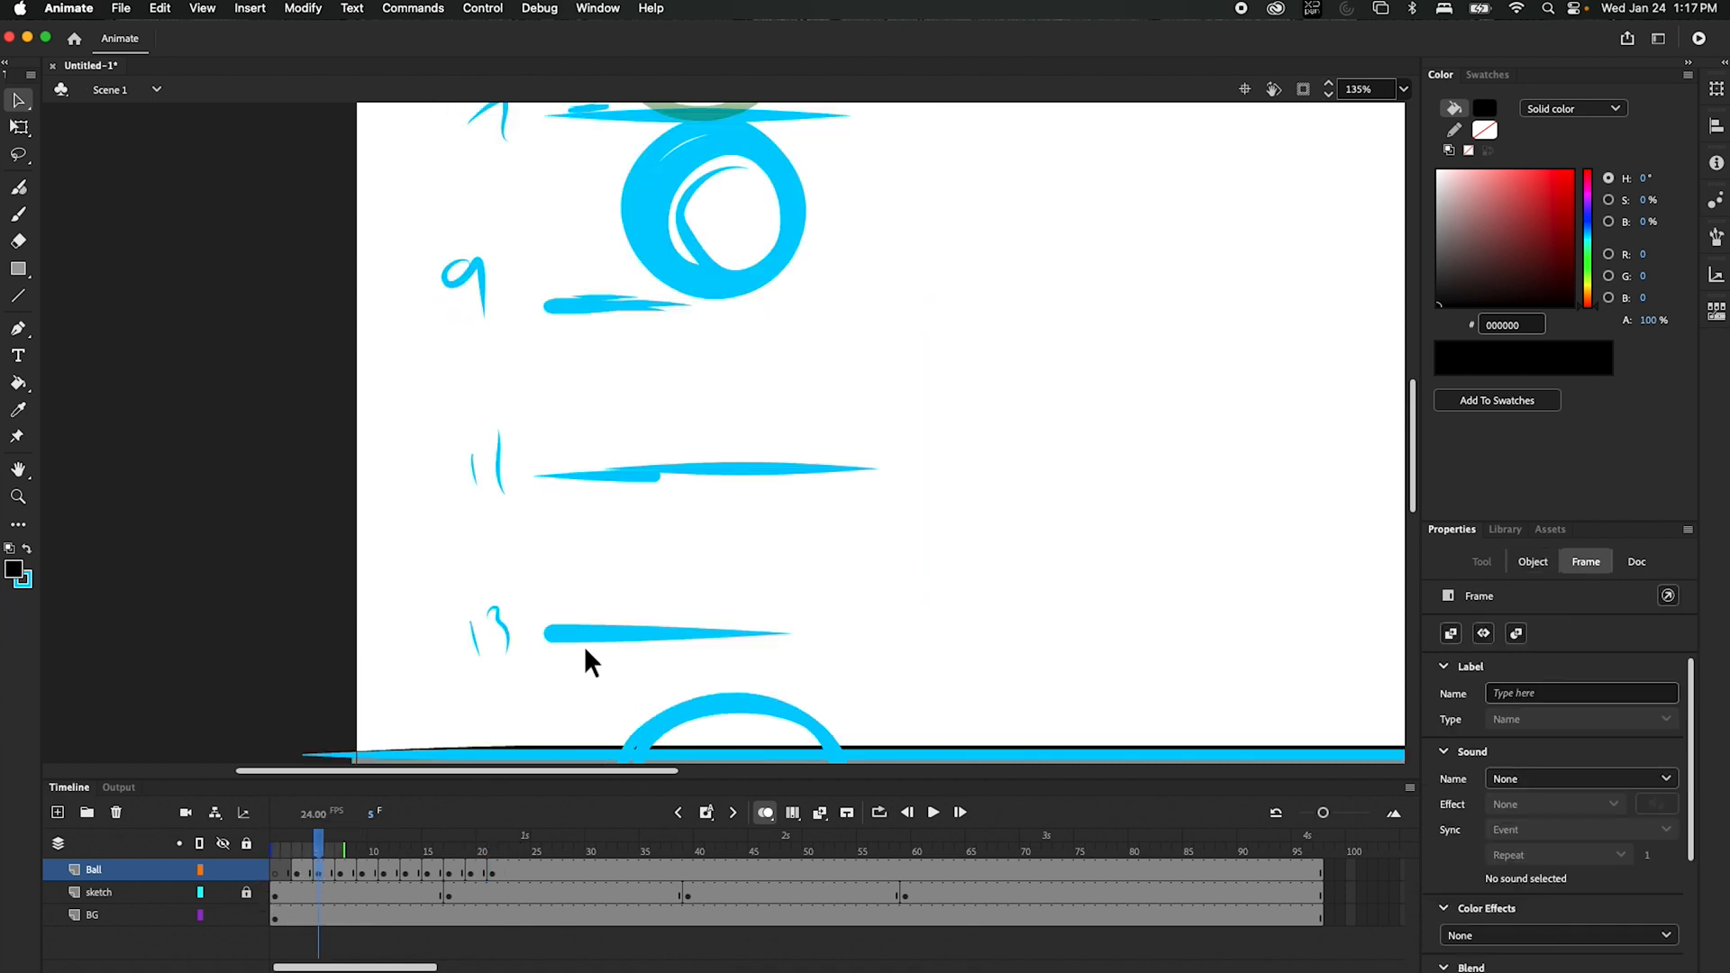
pyautogui.rightClick(321, 865)
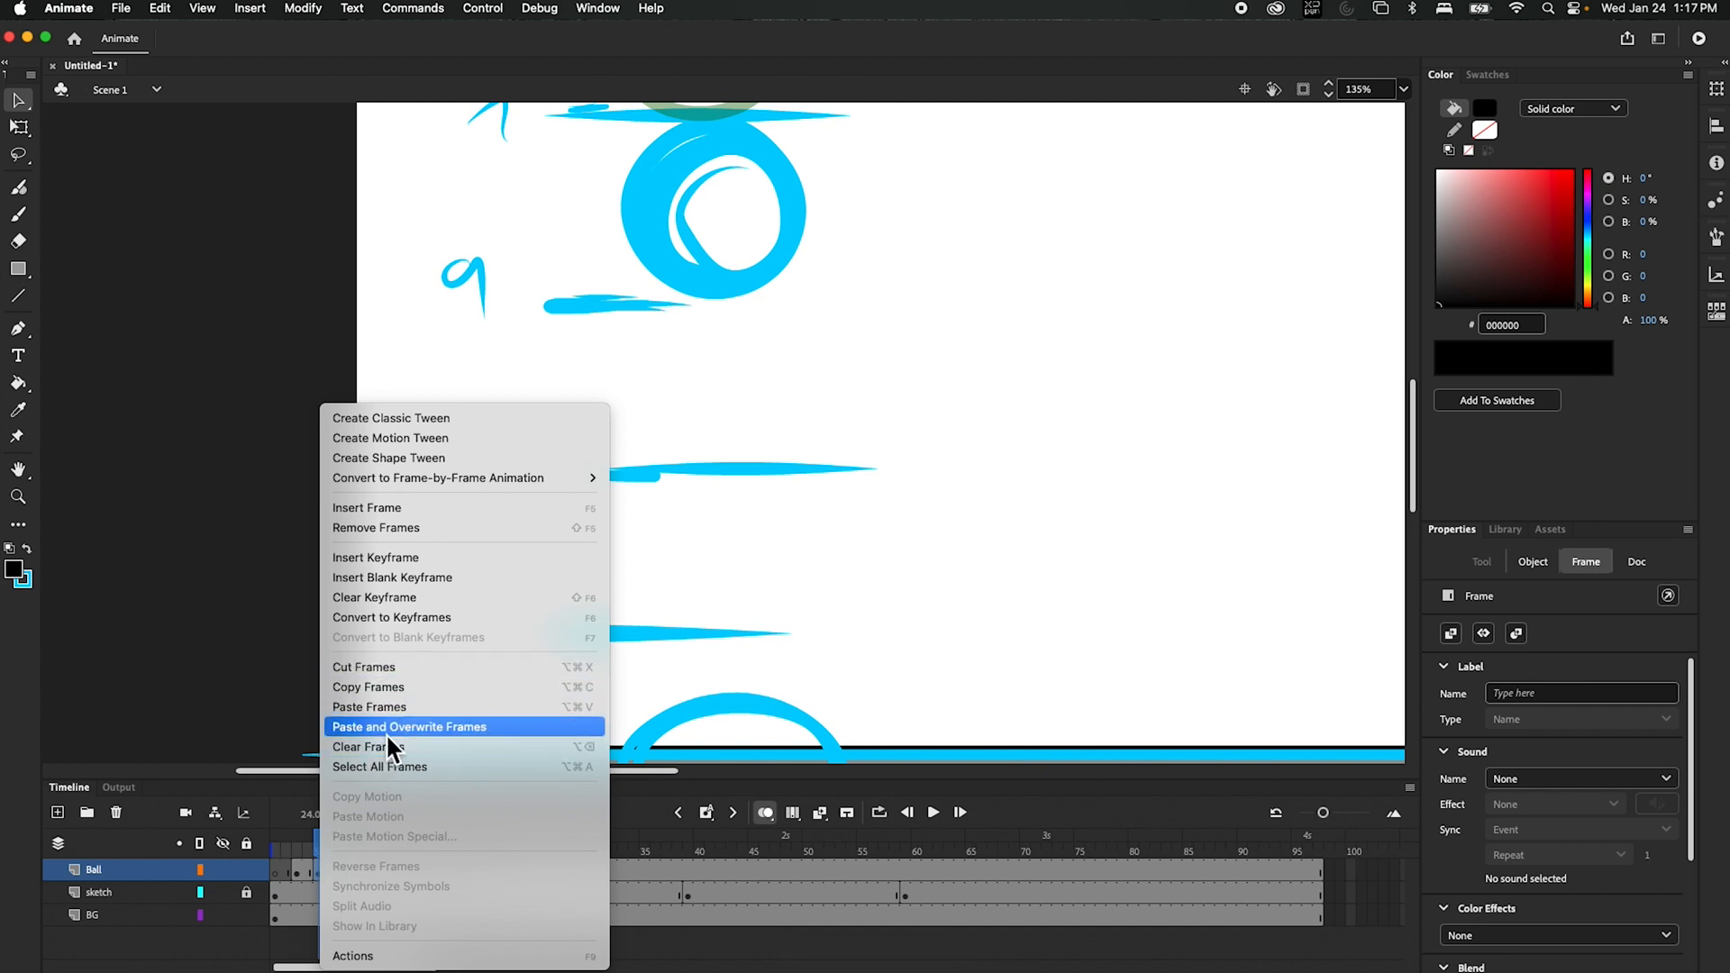
pyautogui.click(400, 688)
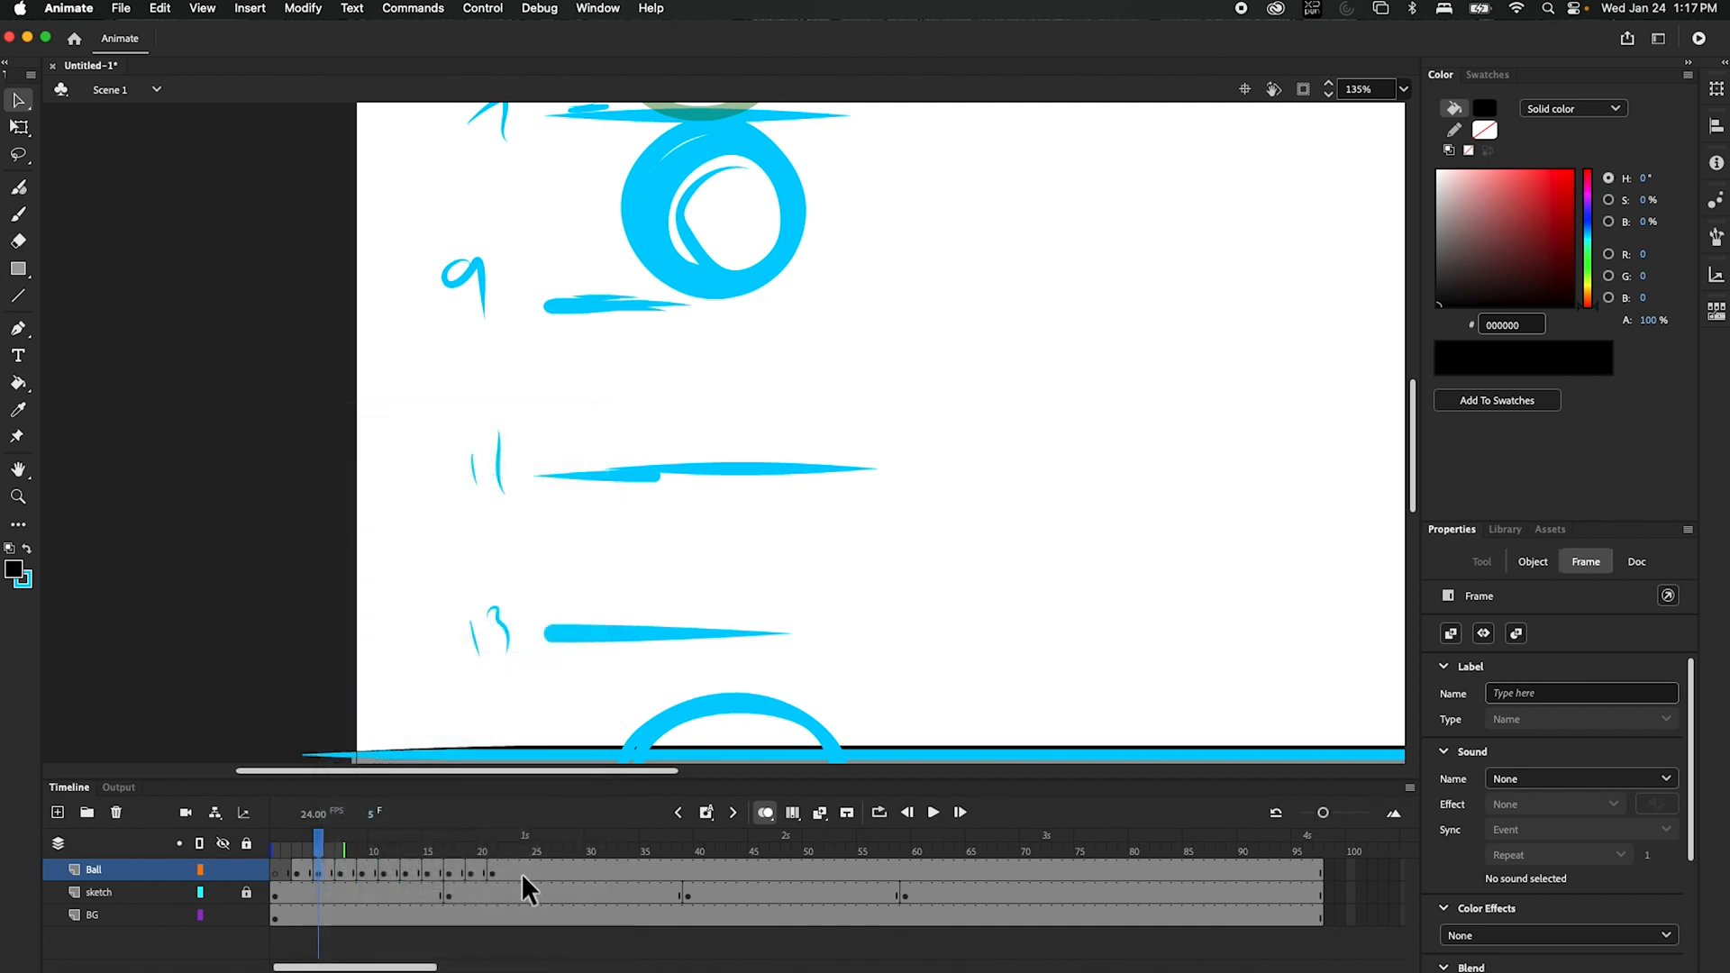
pyautogui.moveTo(326, 851); pyautogui.dragTo(500, 886)
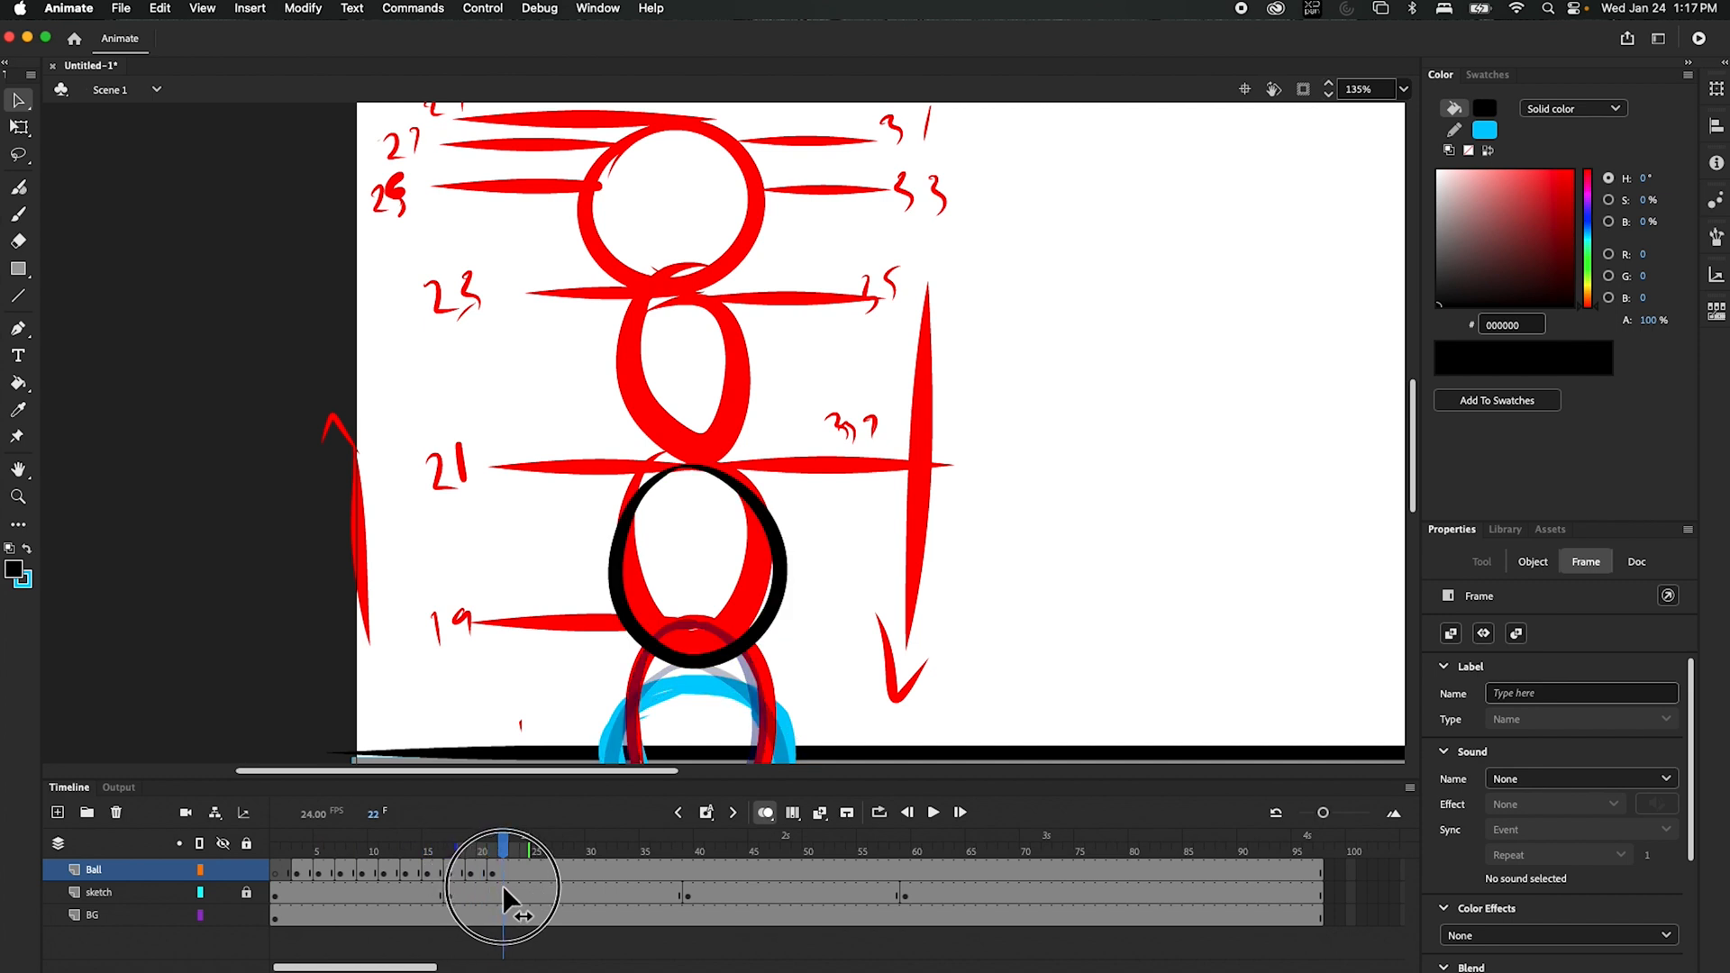
pyautogui.moveTo(502, 884)
pyautogui.mouseDown()
pyautogui.moveTo(654, 881)
pyautogui.moveTo(577, 879)
pyautogui.mouseUp()
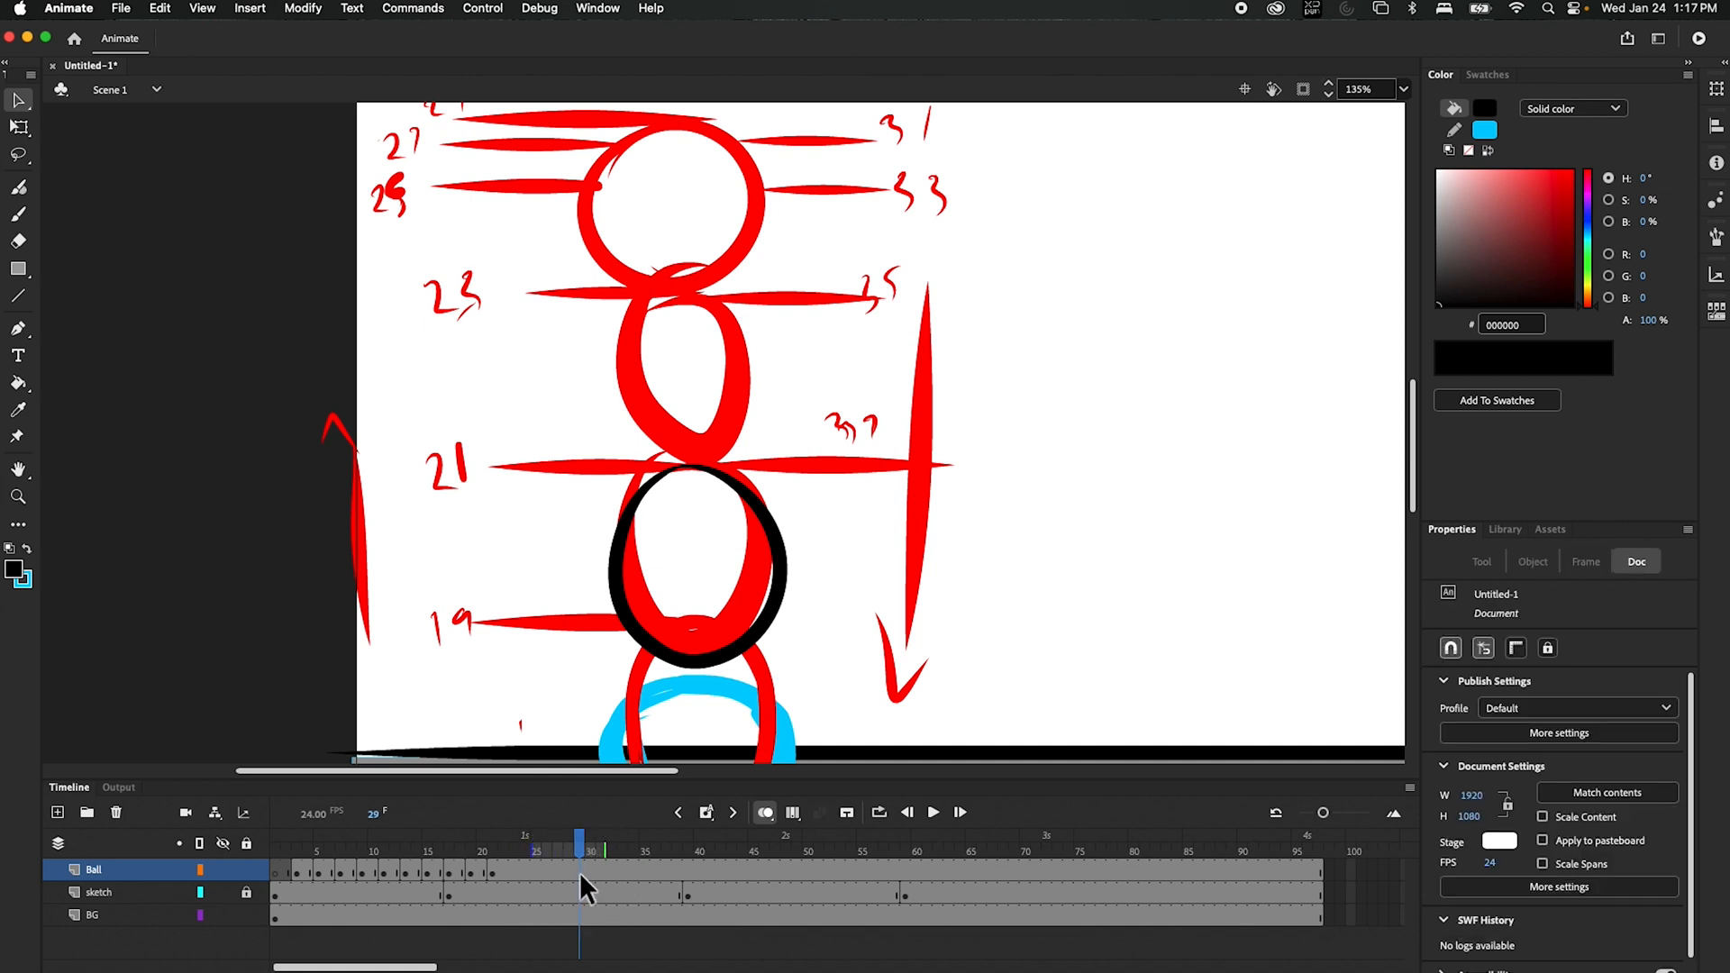
pyautogui.click(576, 870)
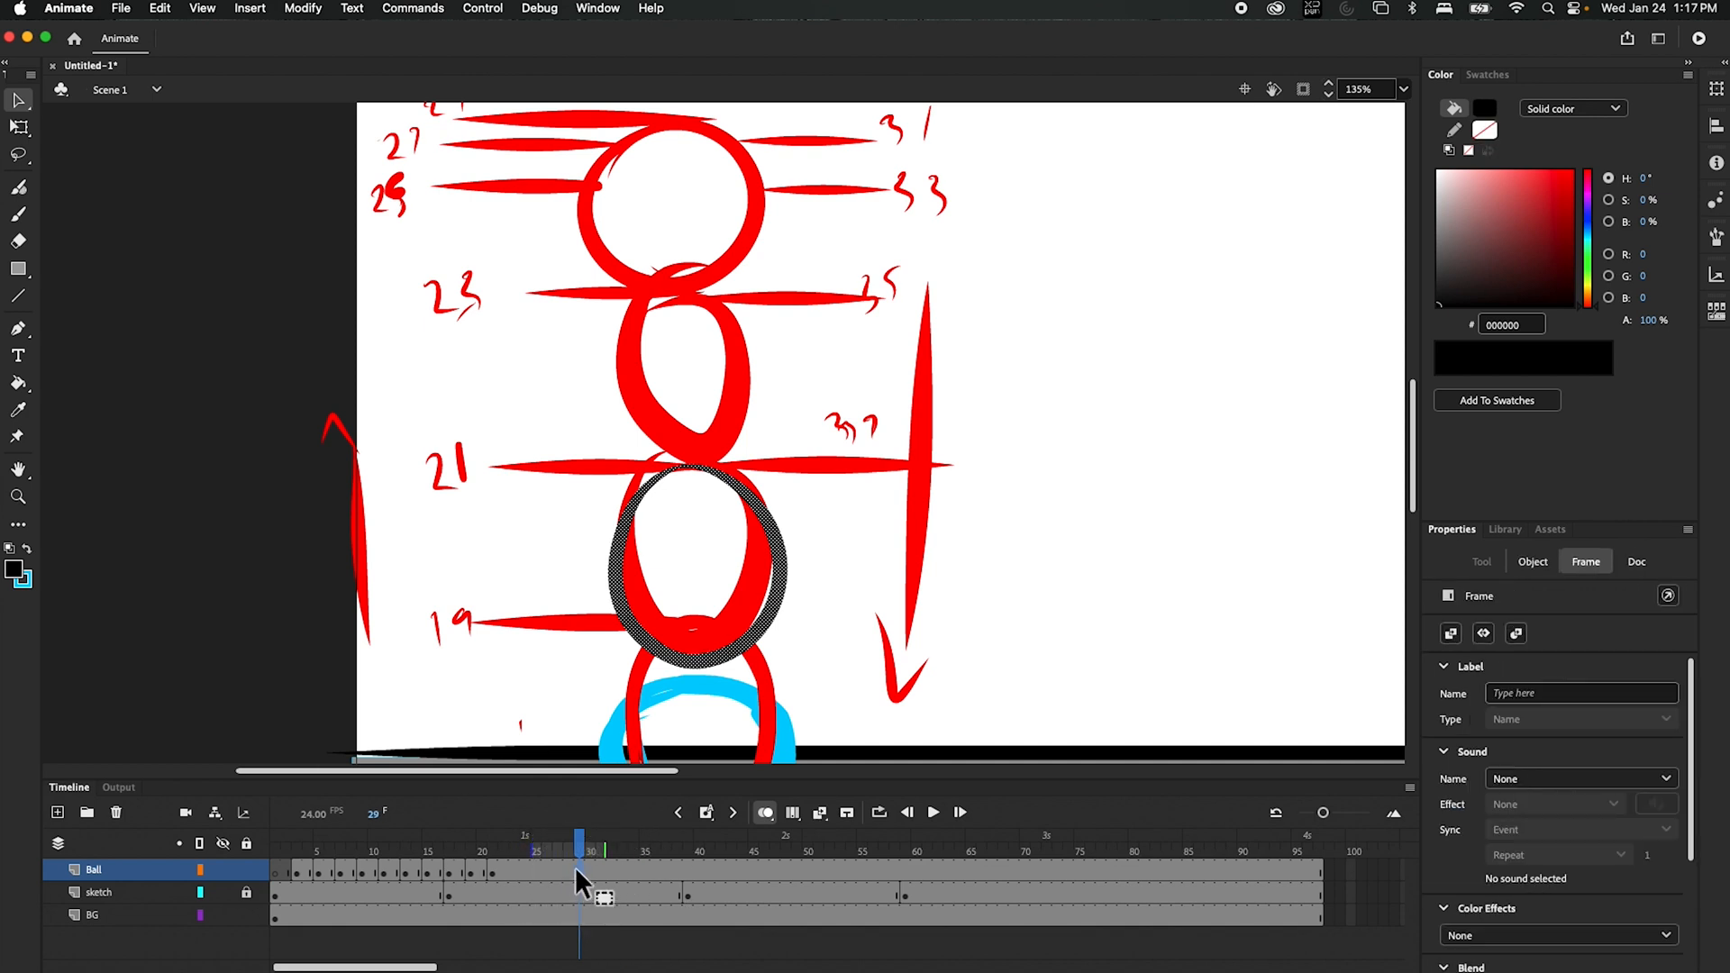
pyautogui.rightClick(578, 867)
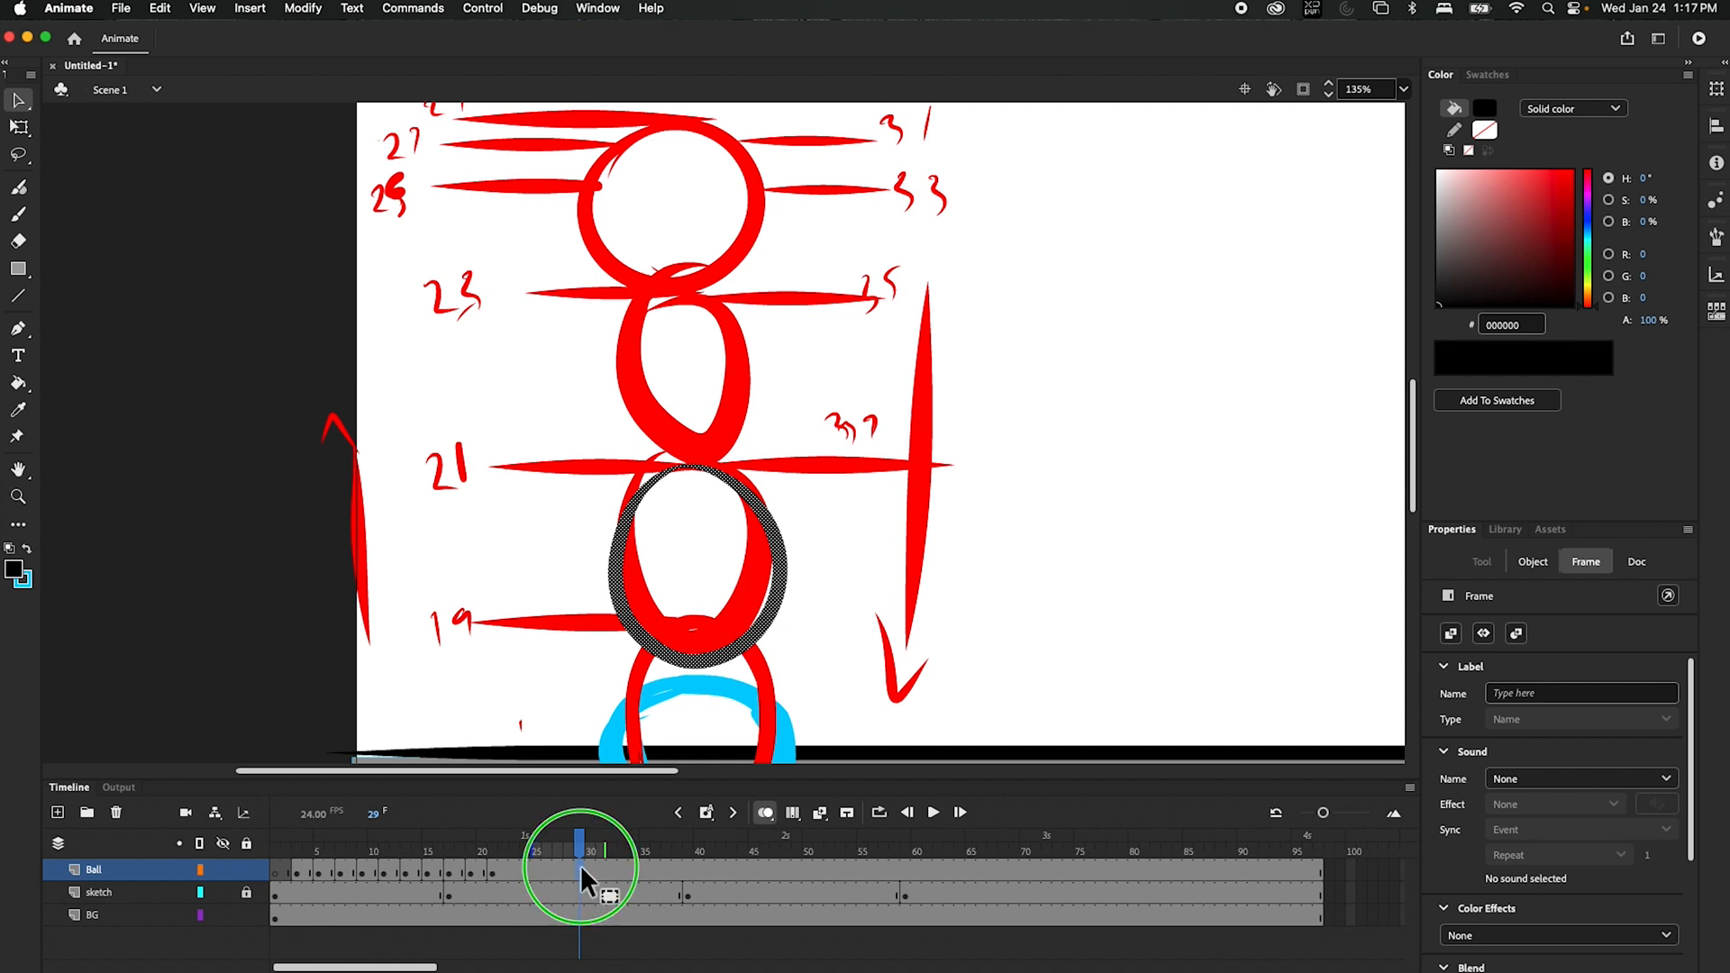
pyautogui.click(645, 706)
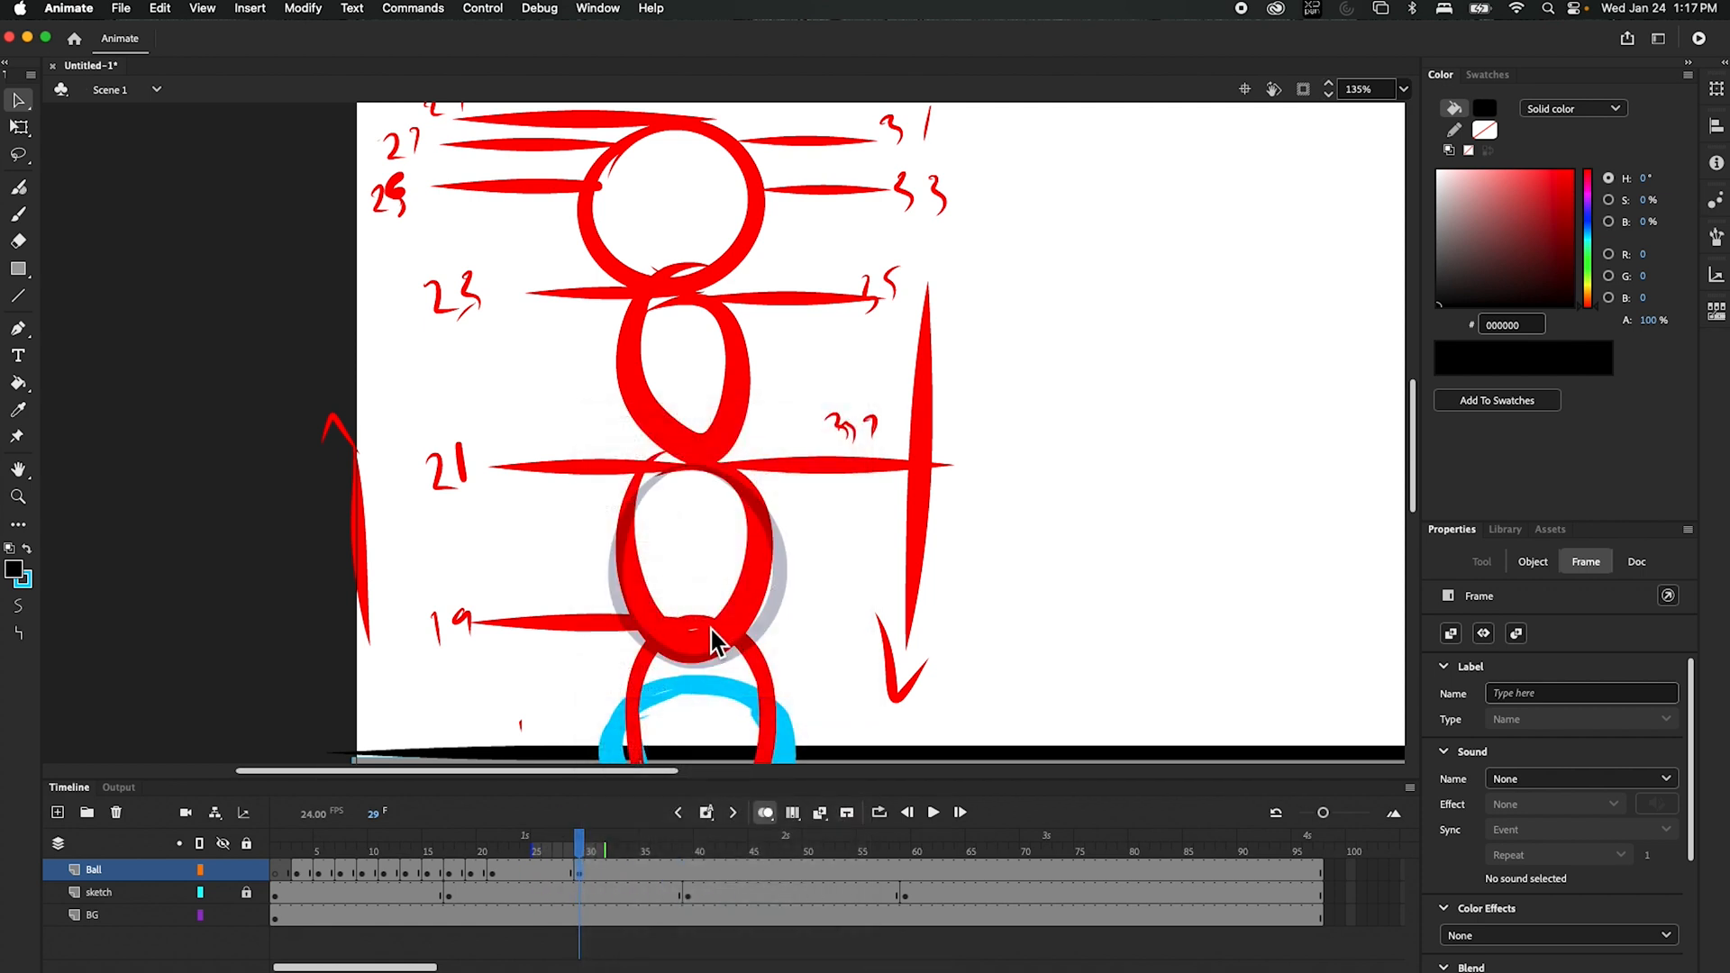
# - Move the pasted ball at frame 29 down over the red 23 mark, at about X 207, Y 379
pyautogui.moveTo(888, 288); pyautogui.dragTo(857, 579)
pyautogui.moveTo(719, 185)
pyautogui.mouseDown()
pyautogui.moveTo(718, 689)
pyautogui.moveTo(717, 595)
pyautogui.mouseUp()
pyautogui.moveTo(948, 665); pyautogui.dragTo(918, 455)
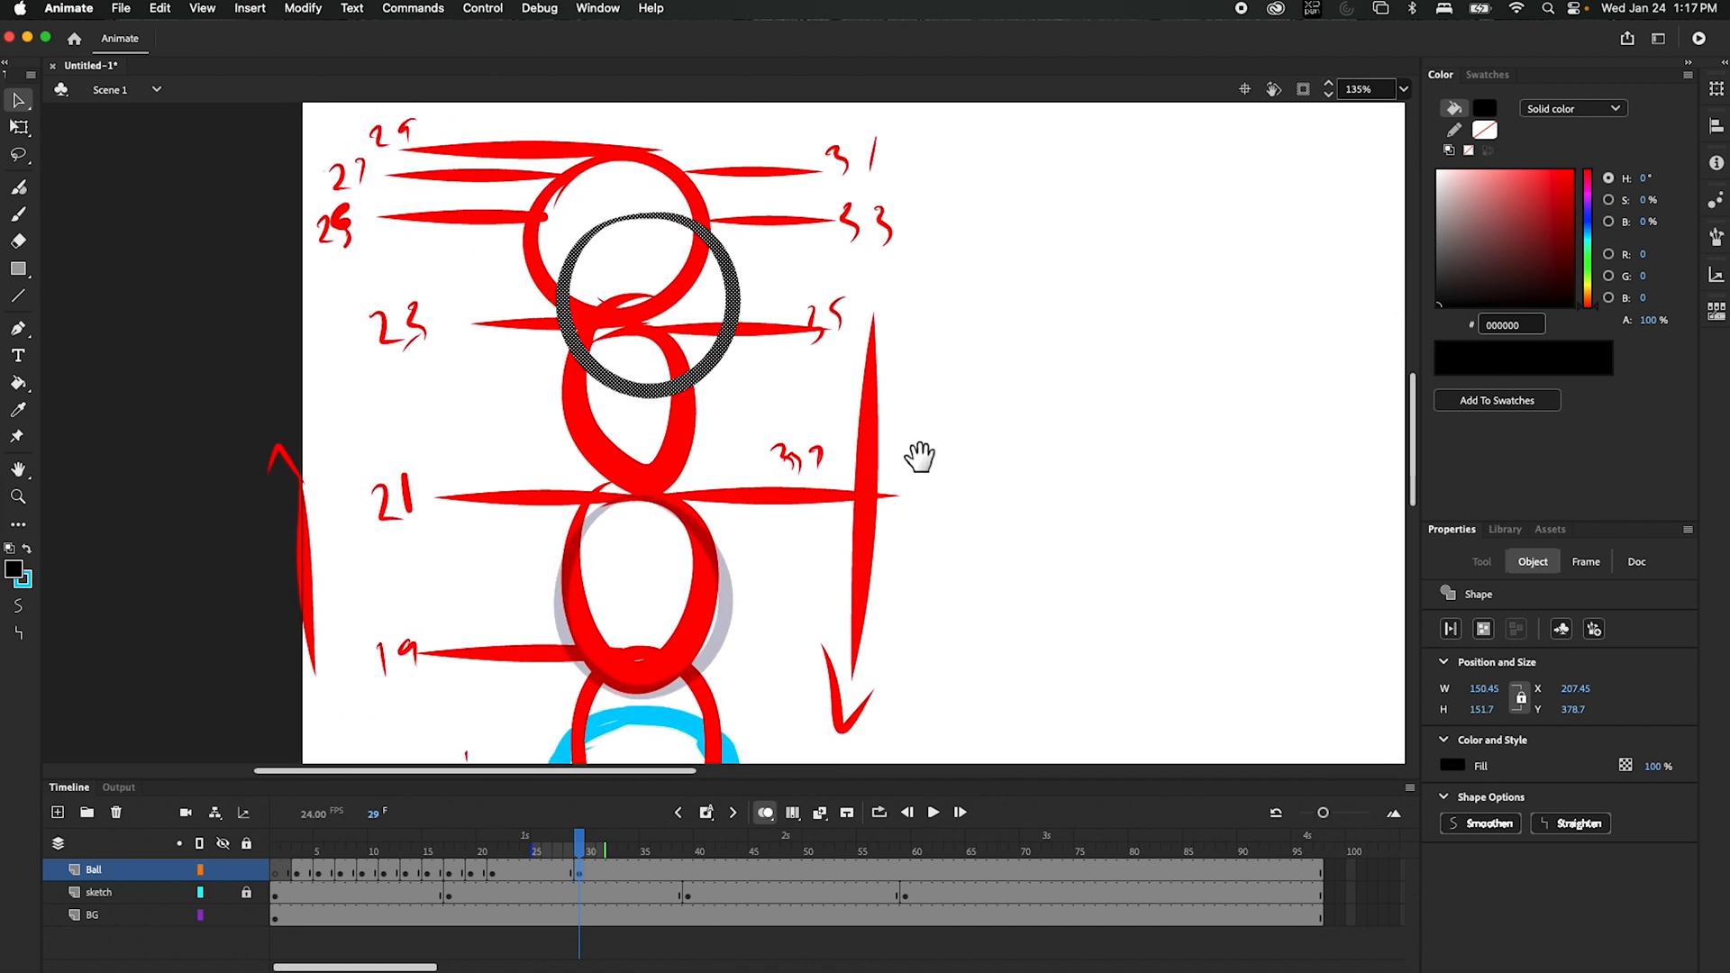
# - Align the frame 29 ball horizontally with the frame 21 ball and raise it back over the 23 mark, at about X 202, Y 375
pyautogui.moveTo(722, 387); pyautogui.dragTo(699, 673)
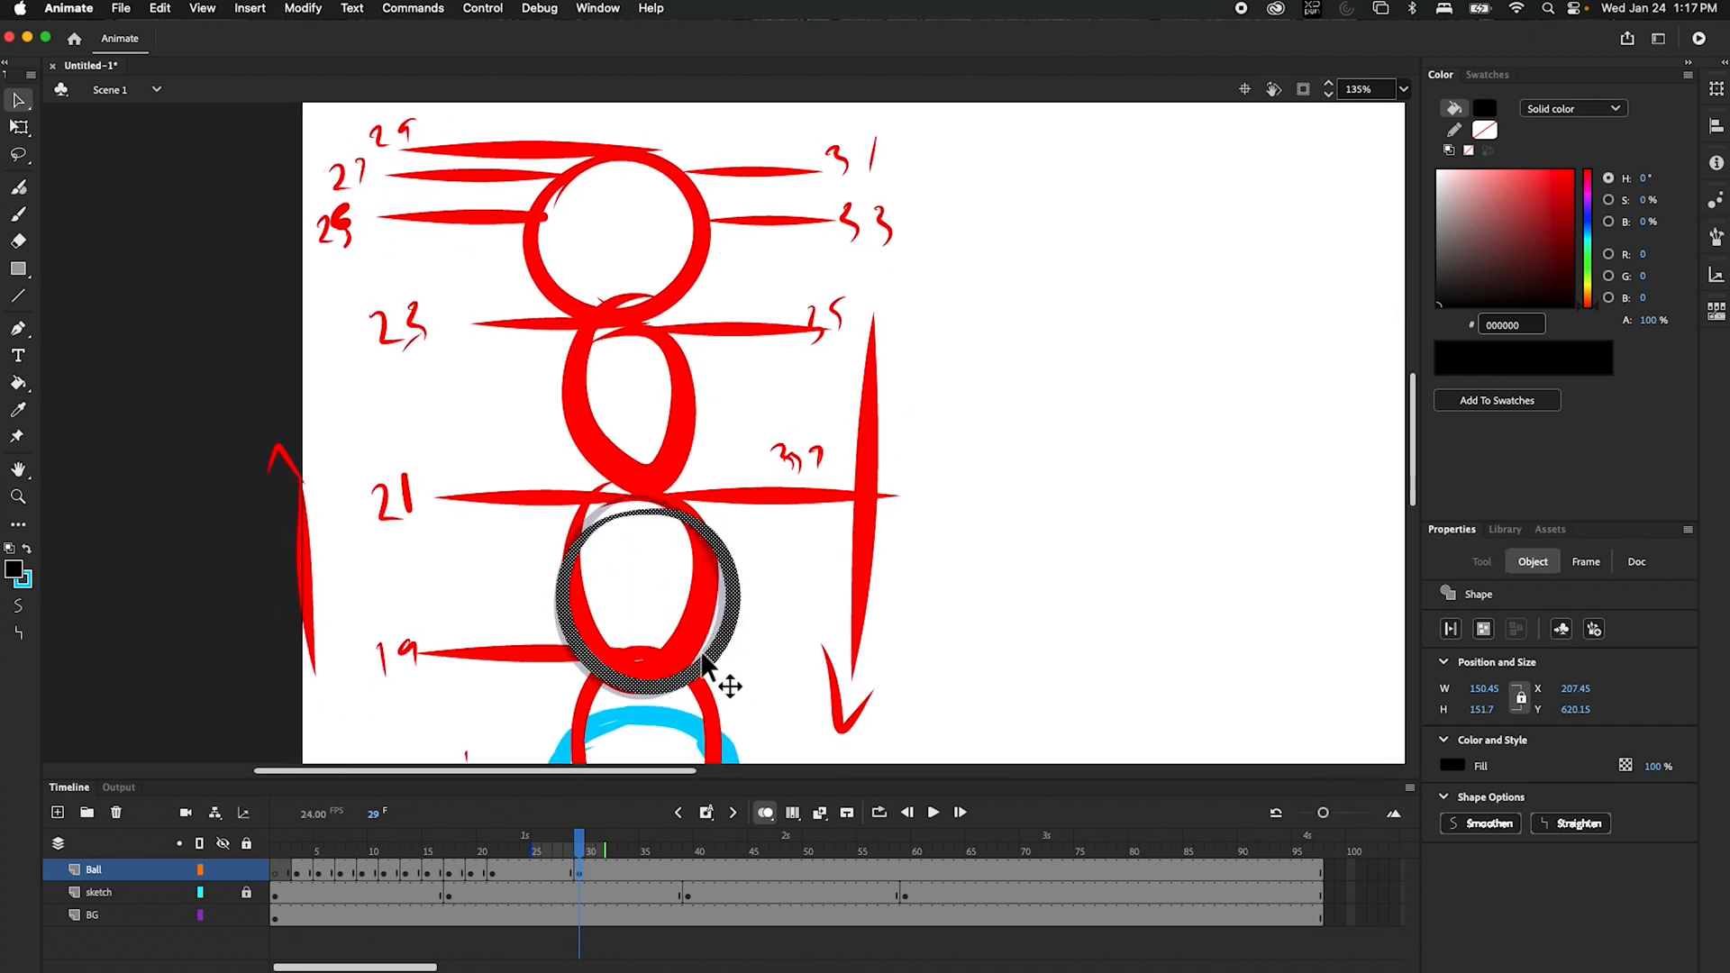
pyautogui.press('Left')
pyautogui.press('Left')
pyautogui.press('Left')
pyautogui.press('Left')
pyautogui.press('Left')
pyautogui.press('Left')
pyautogui.press('Left')
pyautogui.press('Left')
pyautogui.press('Left')
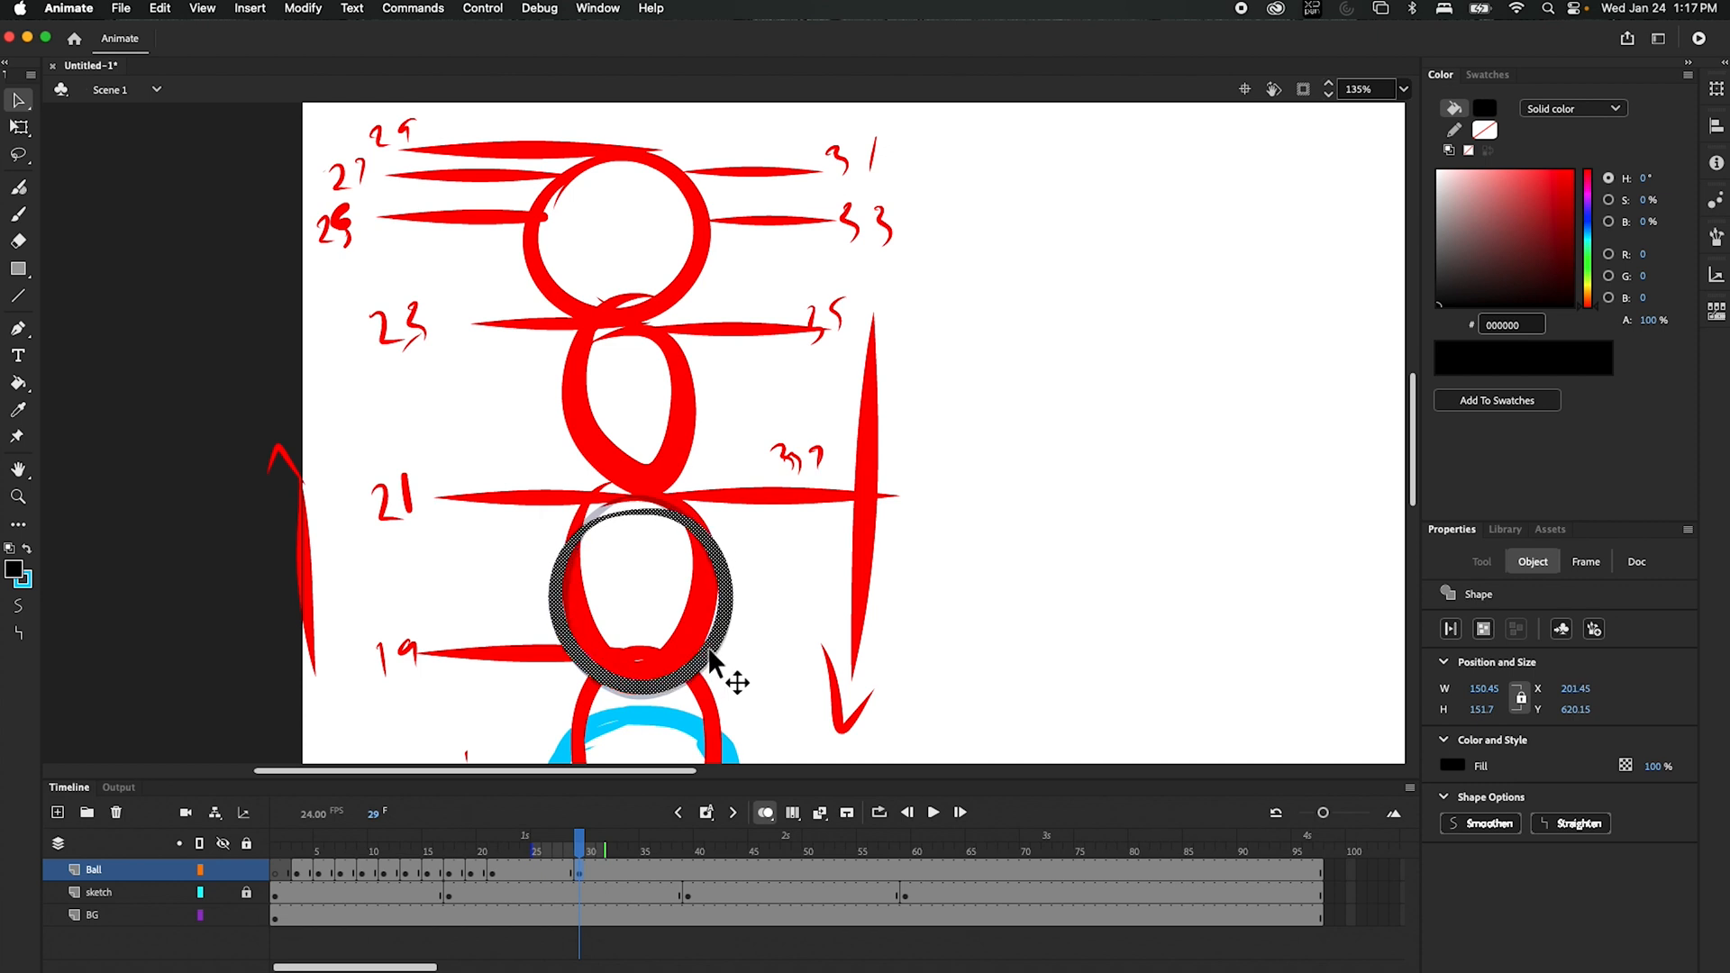
pyautogui.press('Right')
pyautogui.press('Right')
pyautogui.click(705, 657)
pyautogui.moveTo(704, 662); pyautogui.dragTo(710, 364)
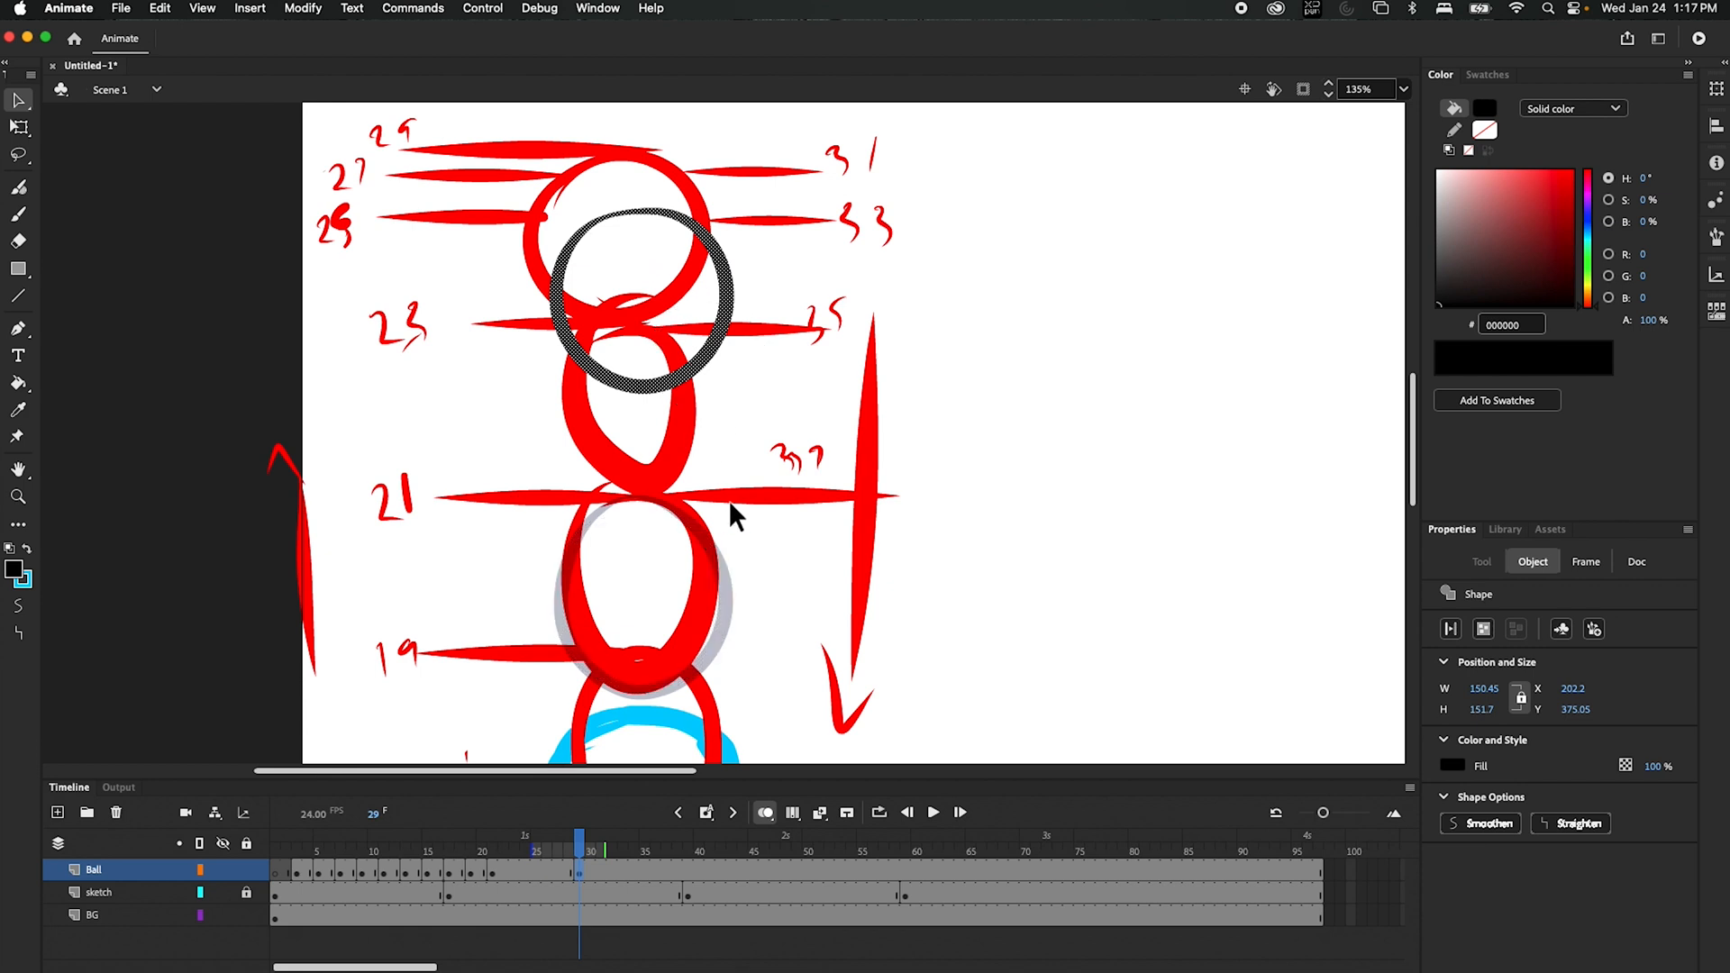
# - Extend the onion skin range back to frame 19 and hide the sketch layer to view the spacing between balls
pyautogui.click(577, 863)
pyautogui.moveTo(536, 848); pyautogui.dragTo(468, 846)
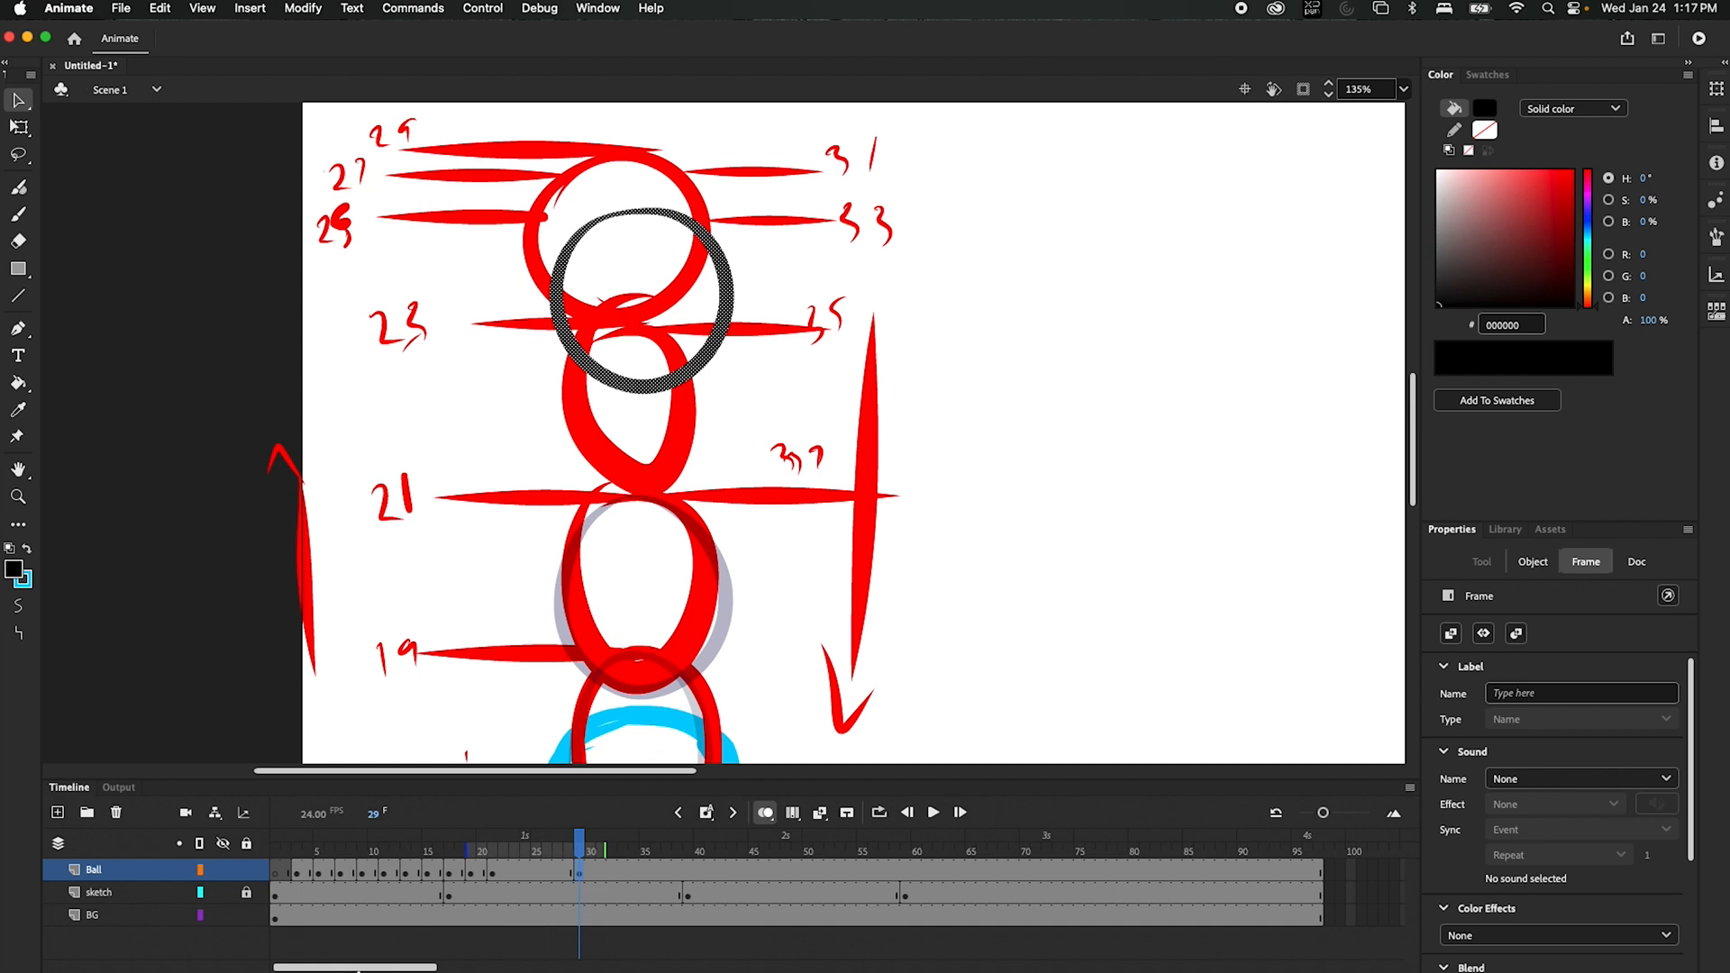
pyautogui.click(224, 892)
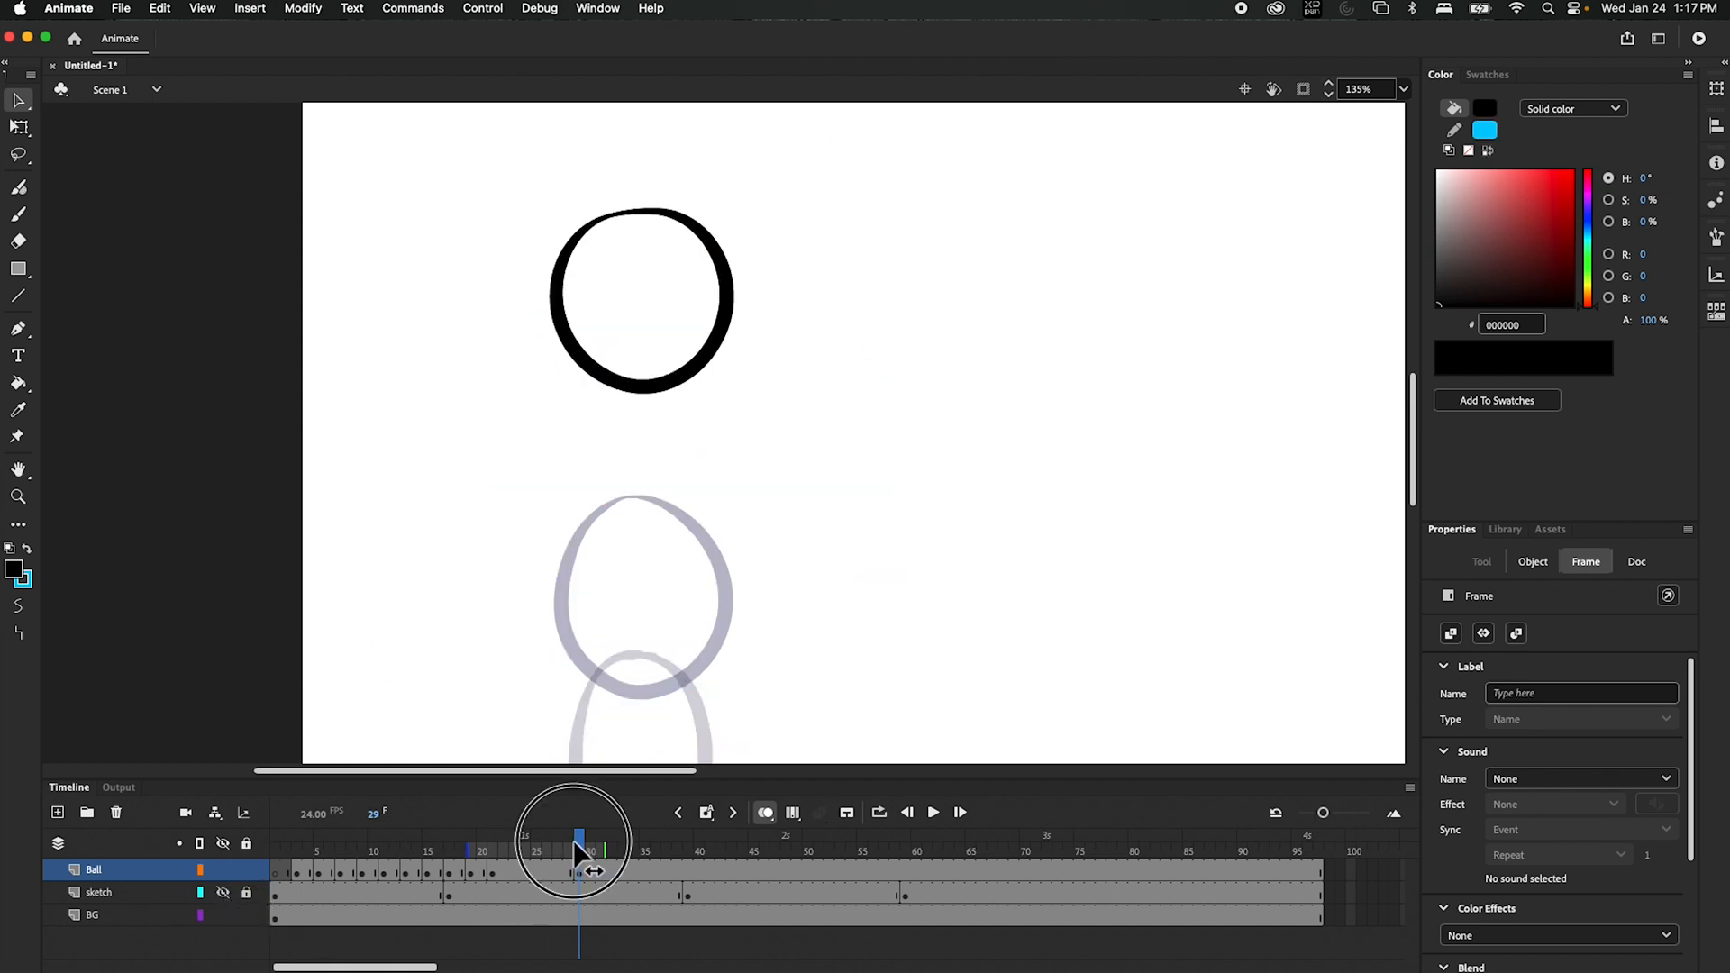
pyautogui.moveTo(579, 850)
pyautogui.mouseDown()
pyautogui.moveTo(491, 850)
pyautogui.moveTo(580, 881)
pyautogui.mouseUp()
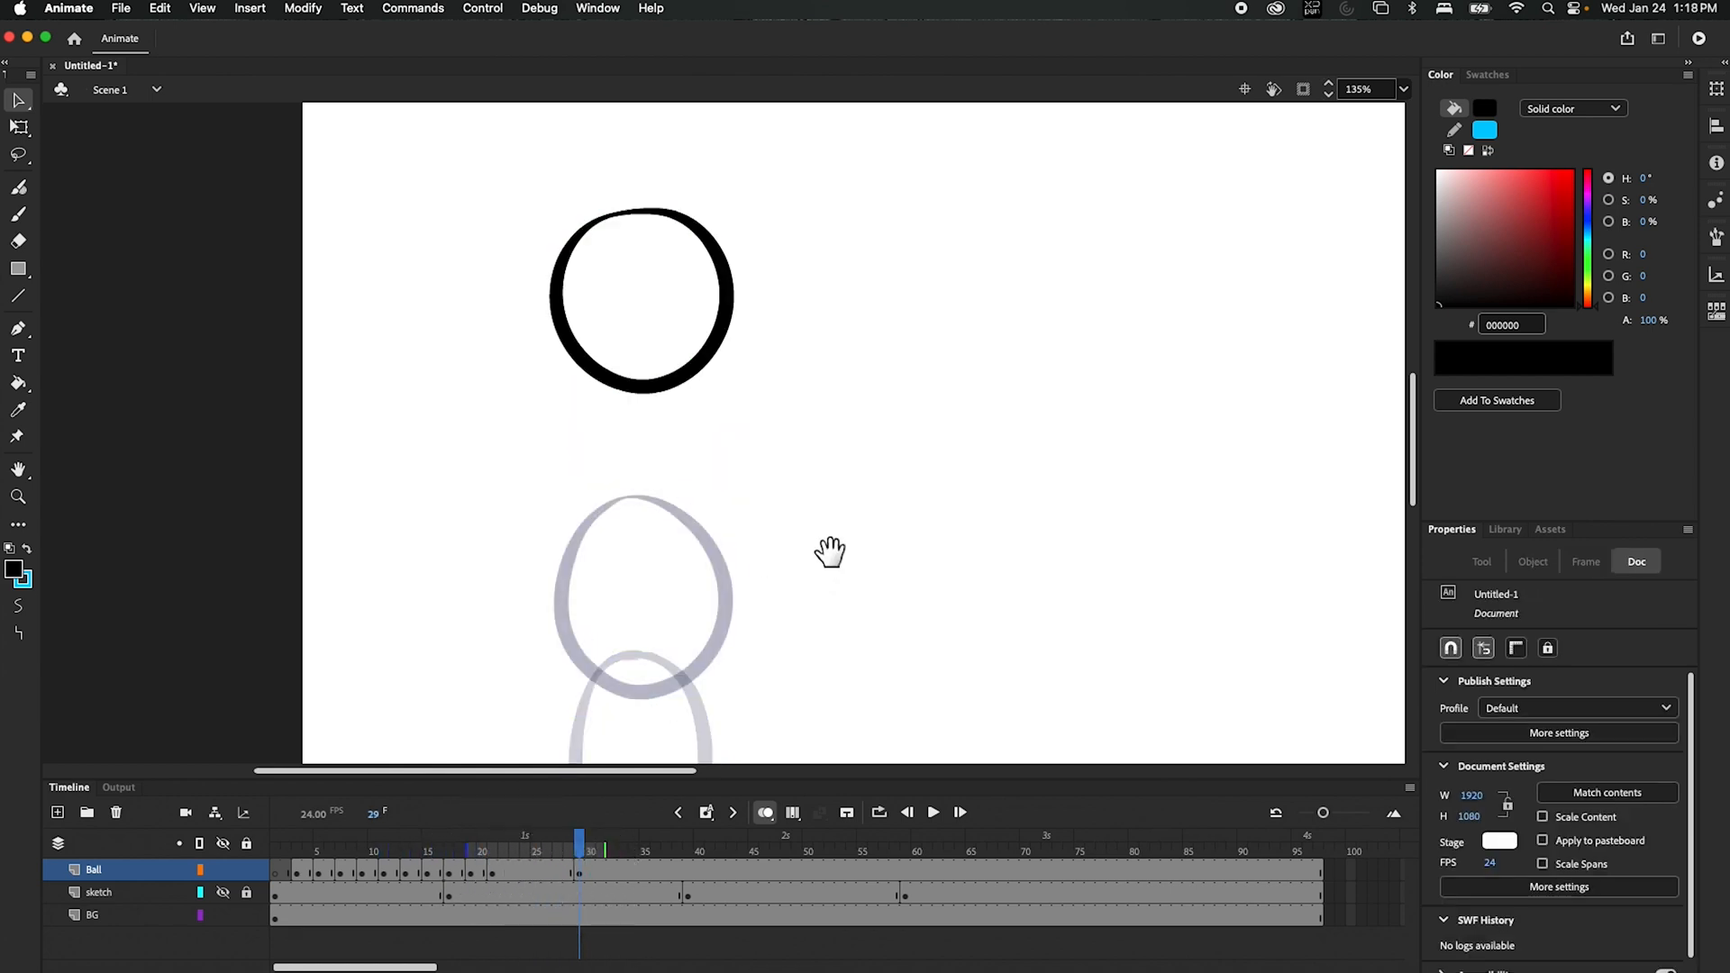
pyautogui.moveTo(829, 552)
pyautogui.mouseDown()
pyautogui.moveTo(799, 371)
pyautogui.moveTo(825, 443)
pyautogui.mouseUp()
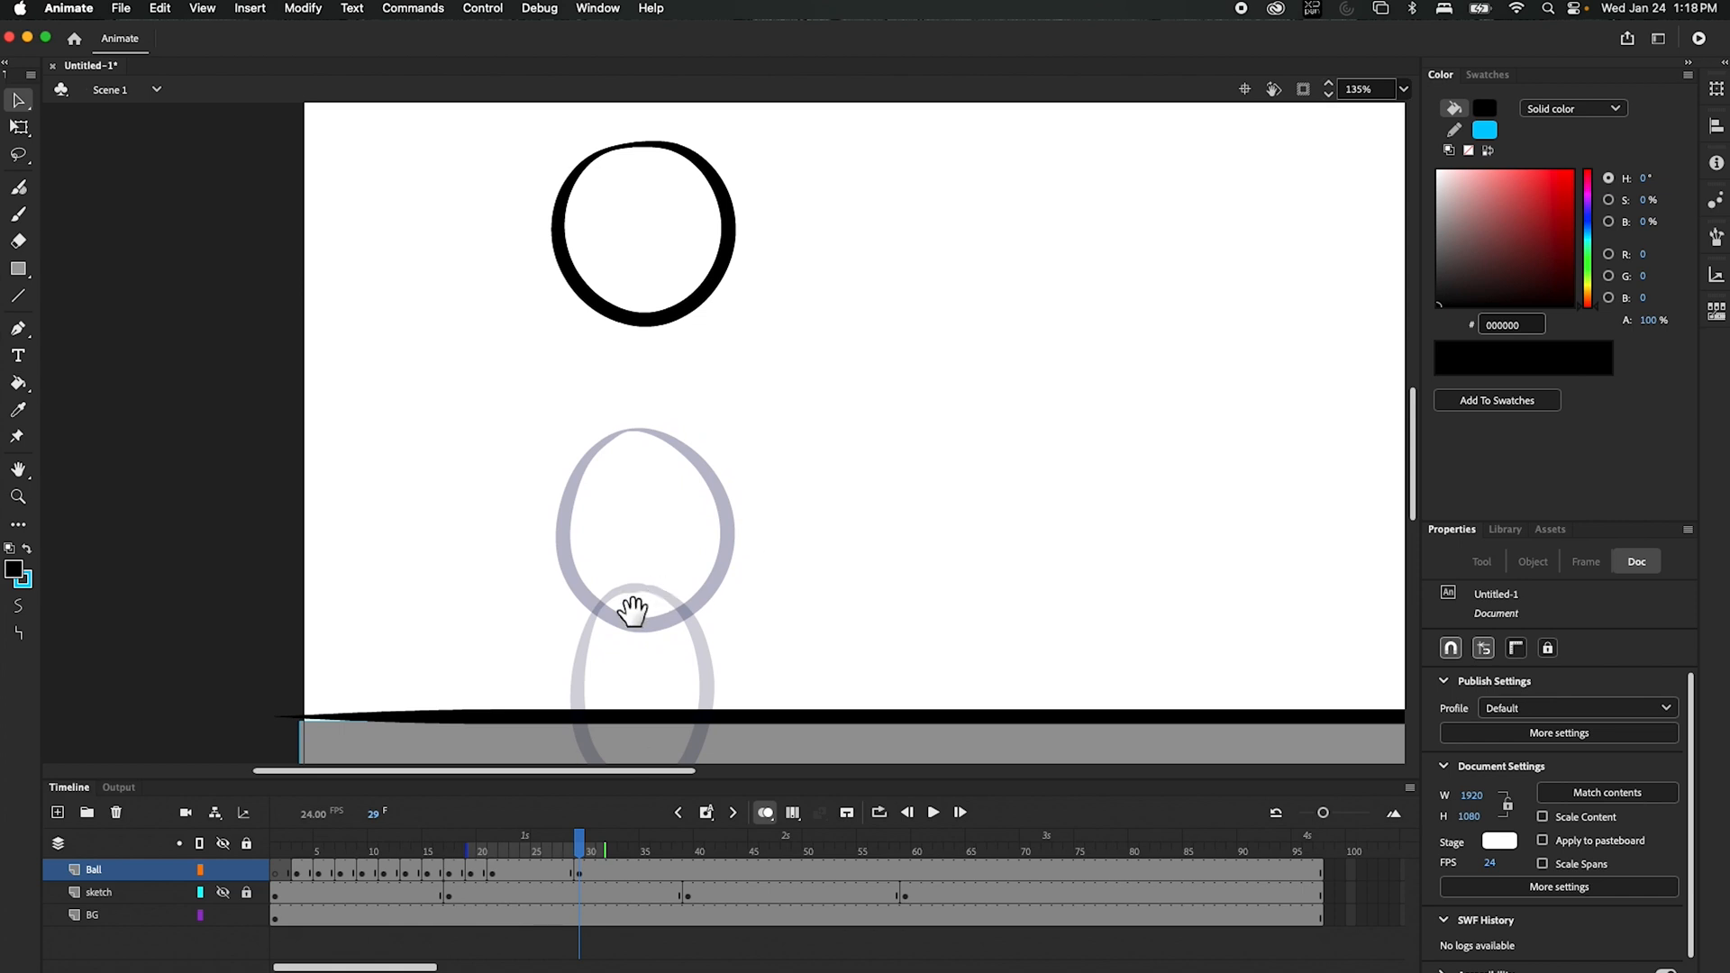
# - Toggle the Ball layer's visibility and show the sketch layer again to compare the balls with the red marks
pyautogui.click(225, 870)
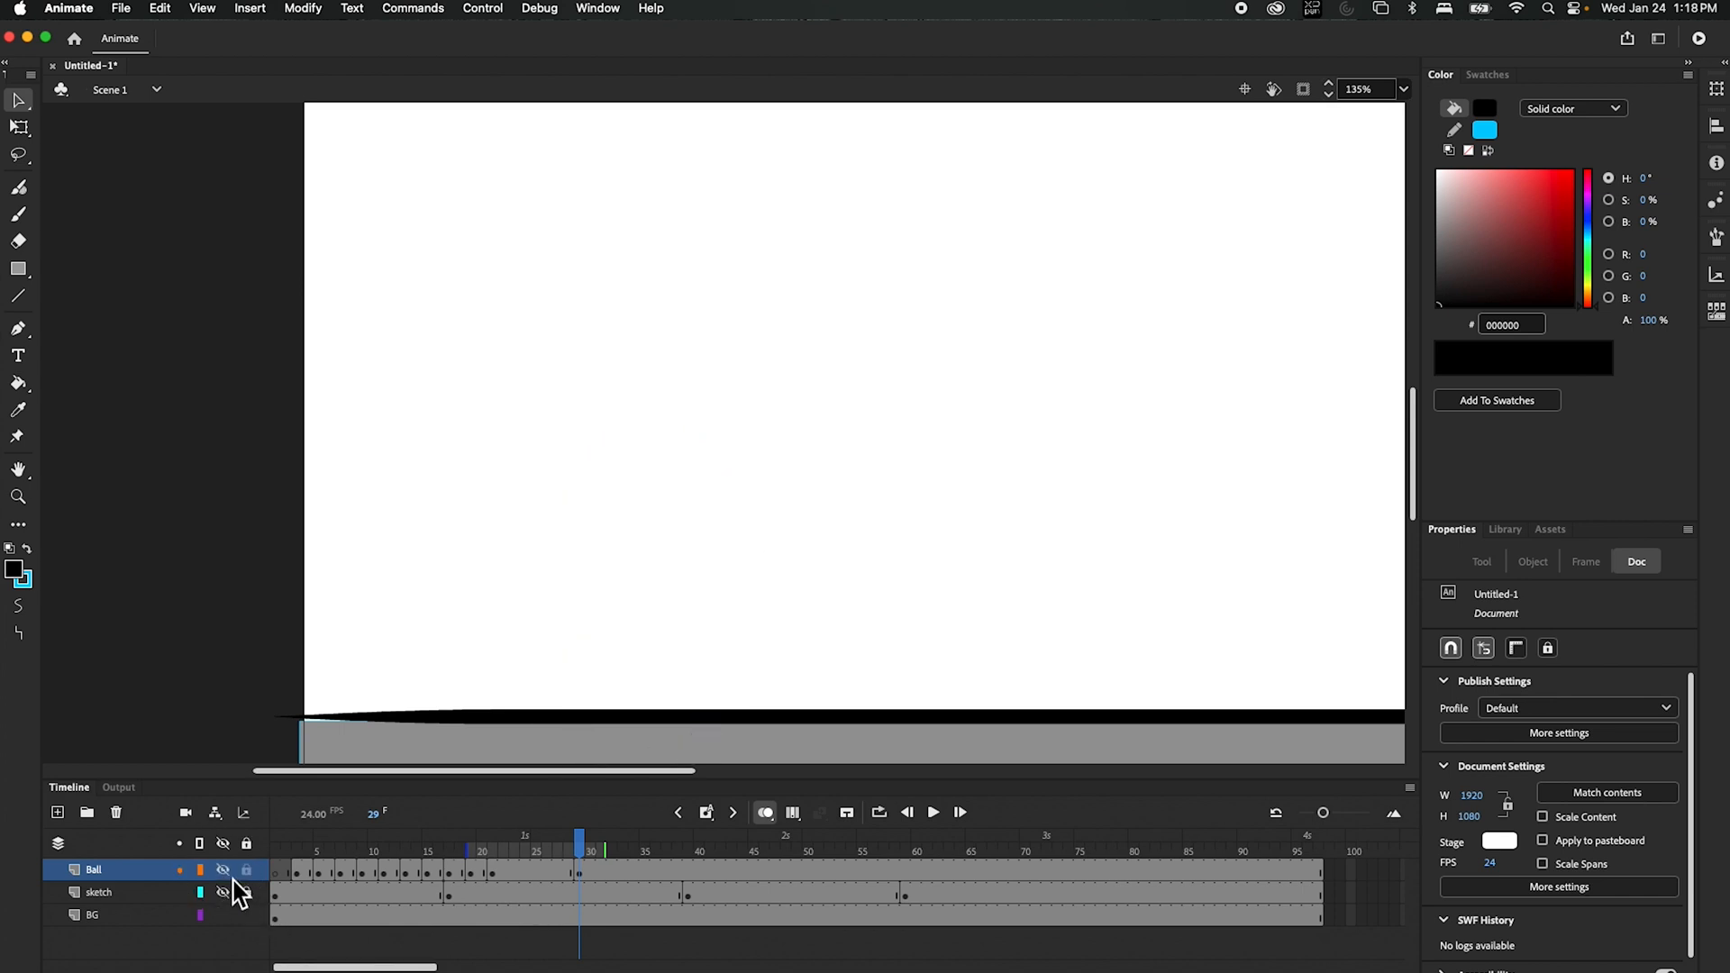
pyautogui.click(225, 870)
pyautogui.click(224, 892)
pyautogui.moveTo(911, 348); pyautogui.dragTo(912, 384)
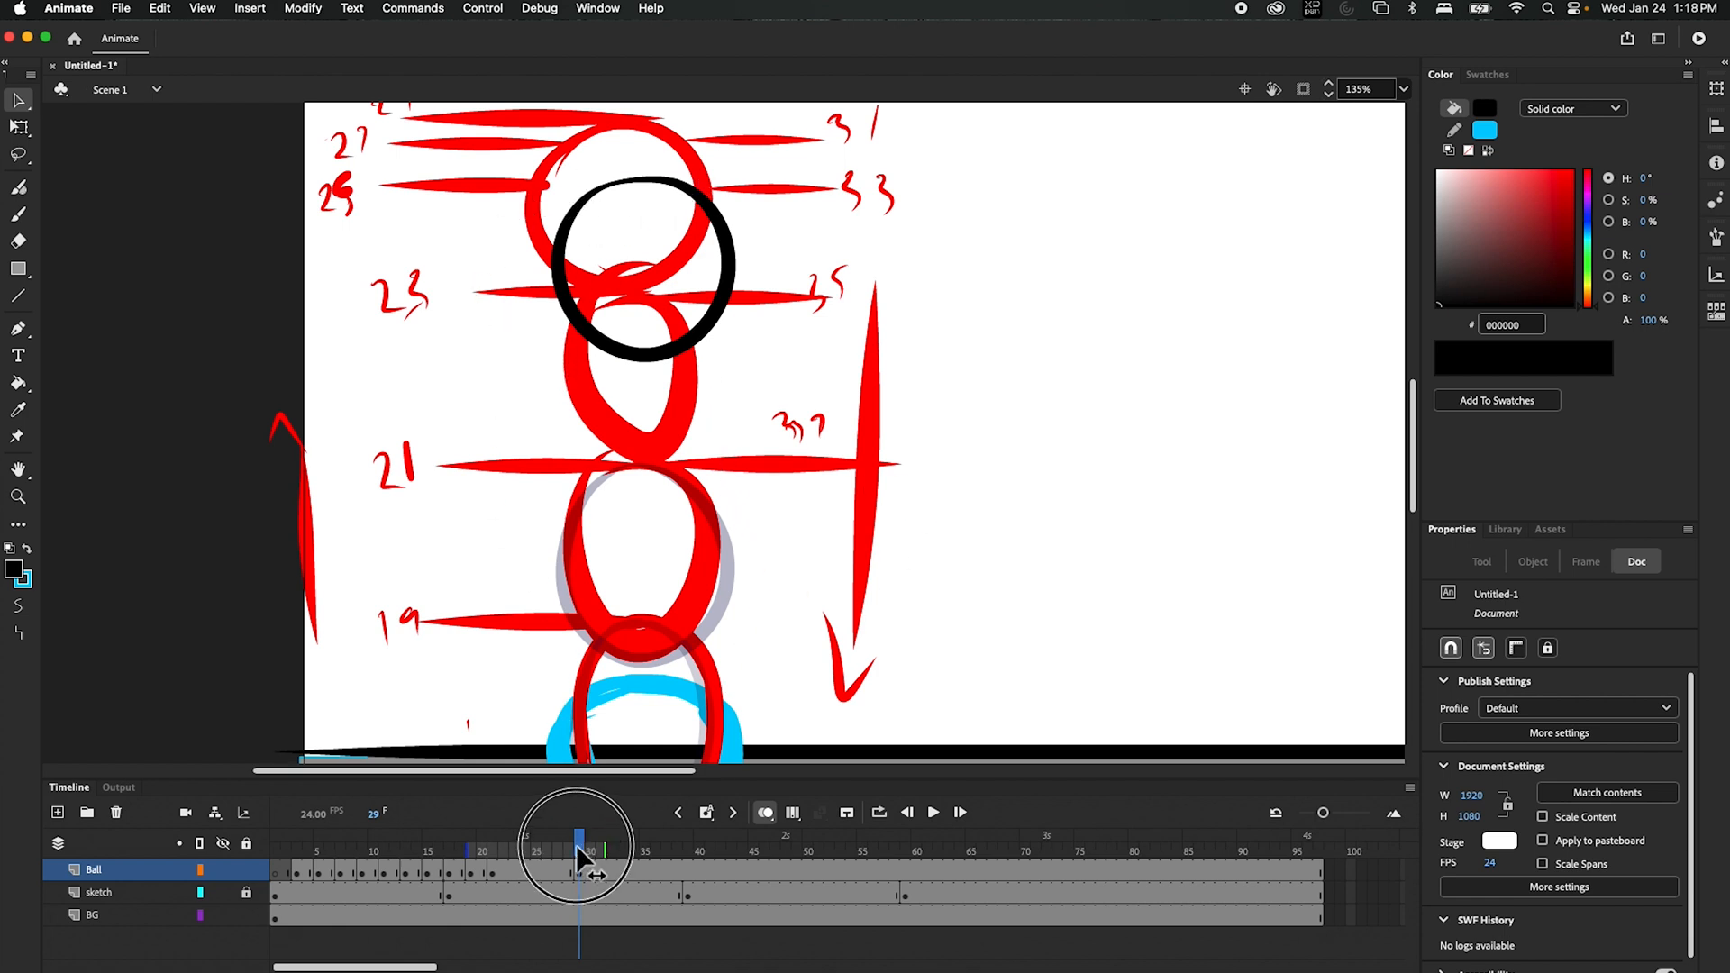
# - Insert a blank keyframe at frame 23 of the Ball layer, extend the onion skin forward past frame 29, and activate the Fluid Brush
pyautogui.moveTo(576, 845); pyautogui.dragTo(515, 875)
pyautogui.moveTo(707, 813)
pyautogui.mouseDown()
pyautogui.moveTo(766, 819)
pyautogui.moveTo(766, 857)
pyautogui.mouseUp()
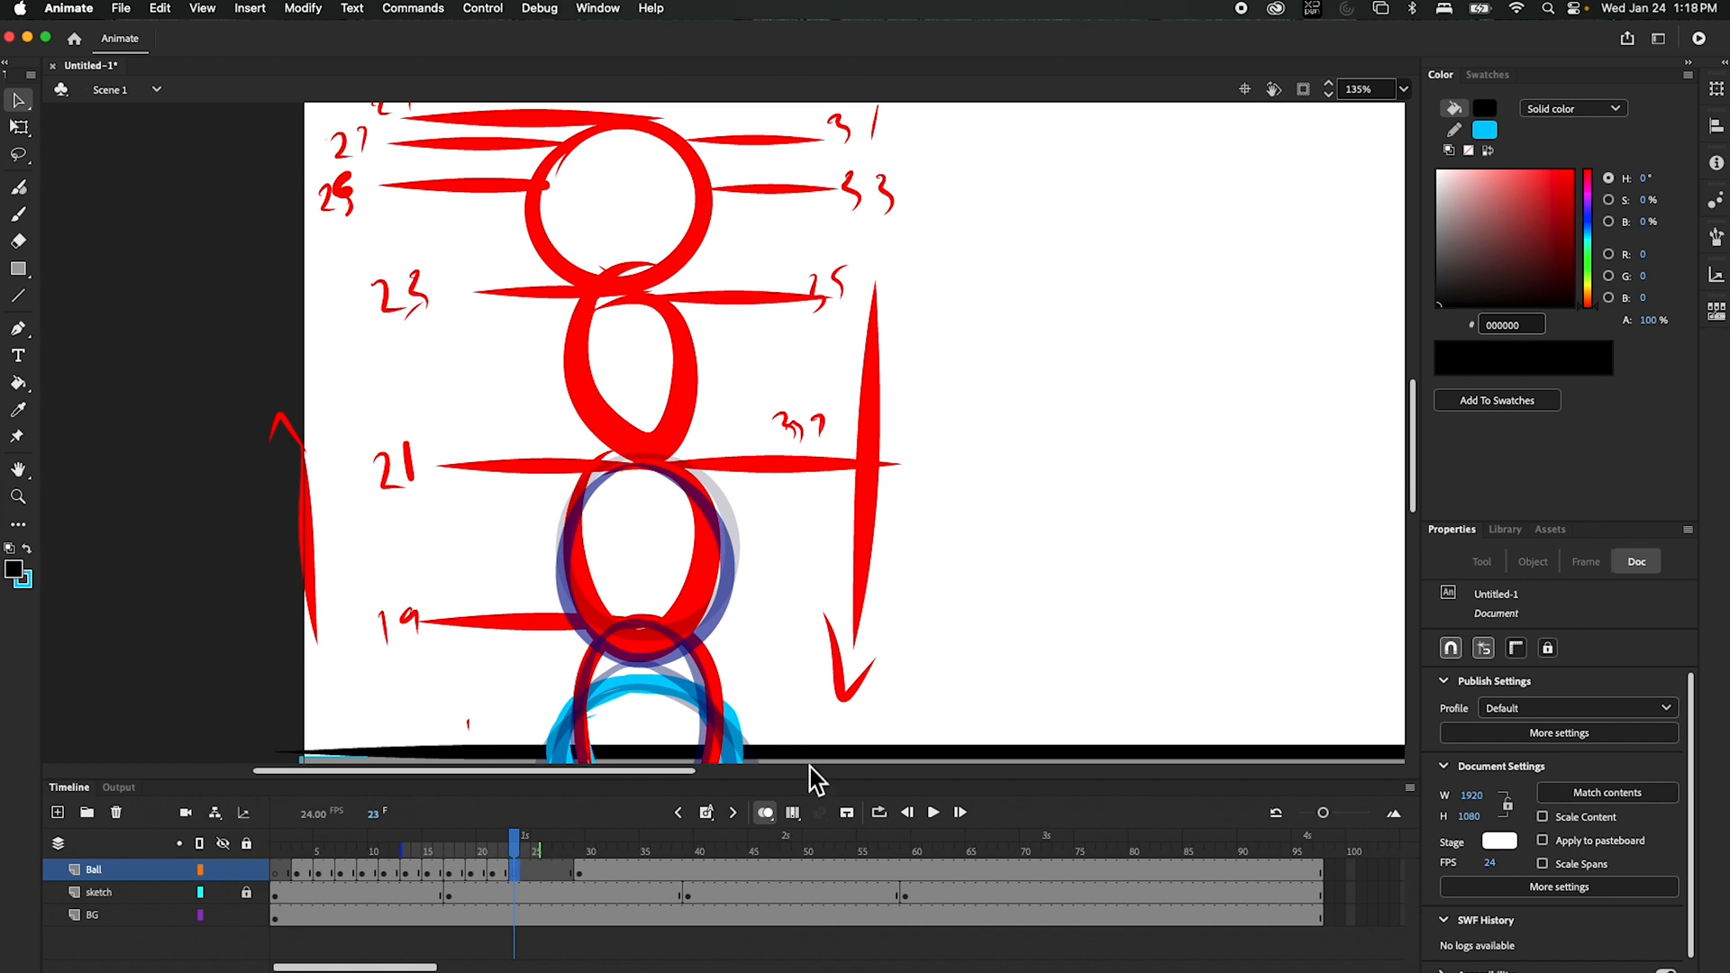
pyautogui.moveTo(537, 850); pyautogui.dragTo(593, 849)
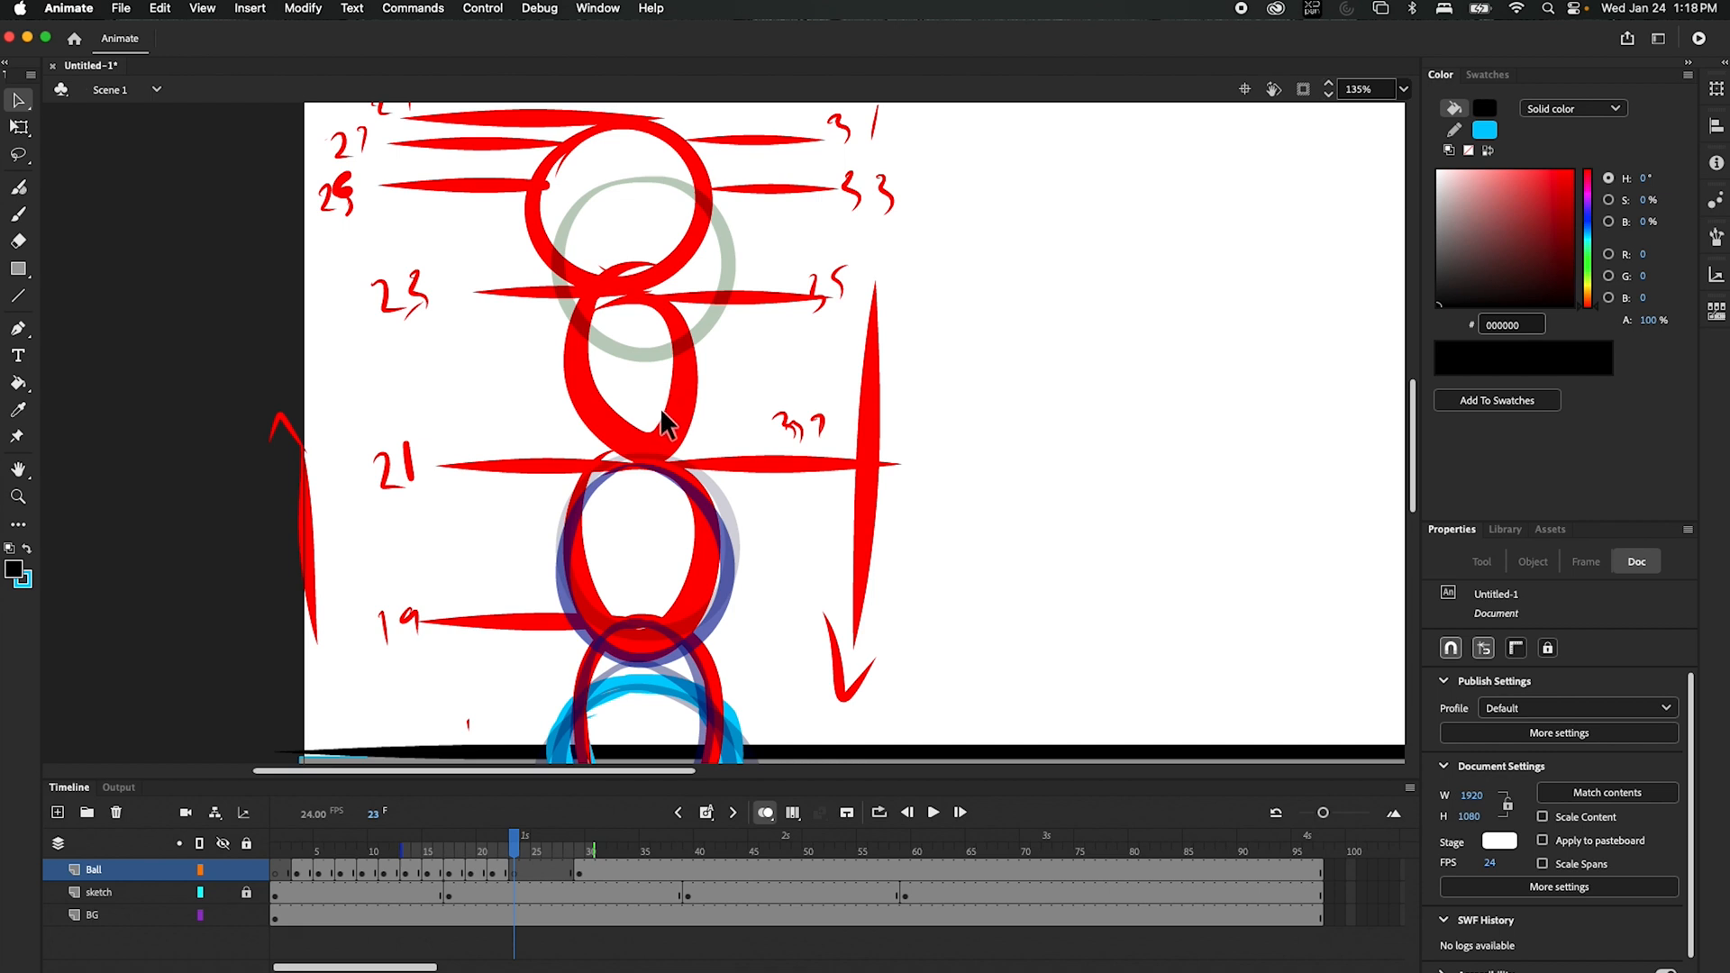
pyautogui.press('b')
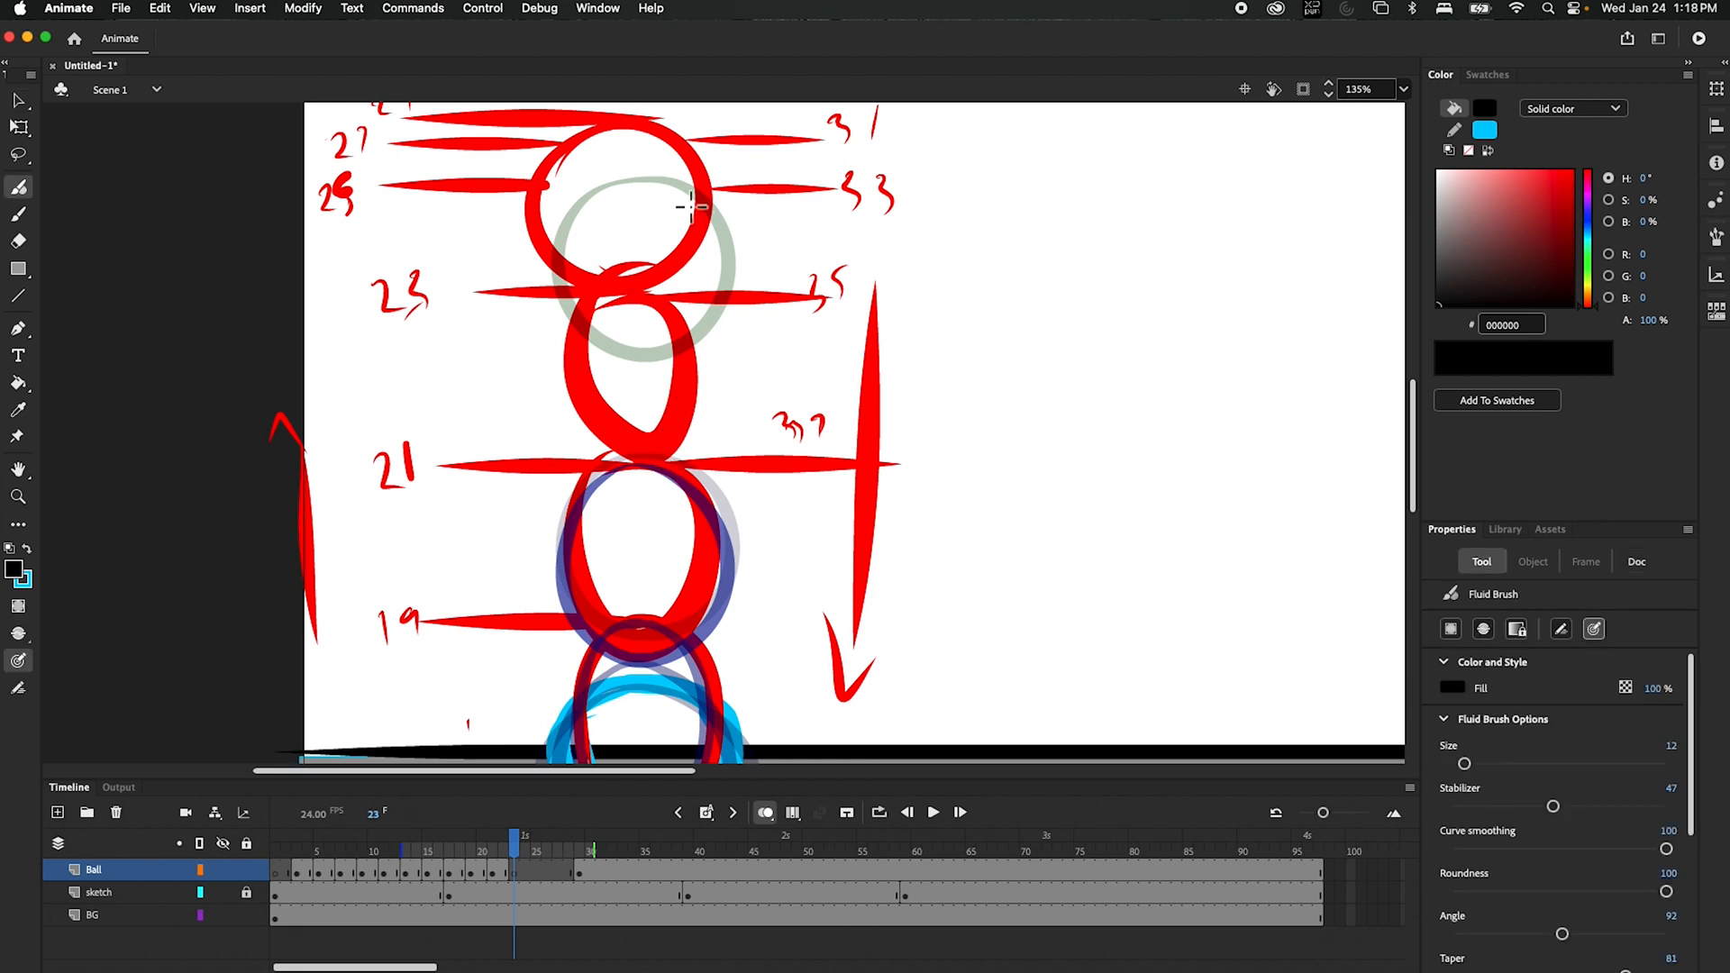
pyautogui.moveTo(783, 397); pyautogui.dragTo(792, 417)
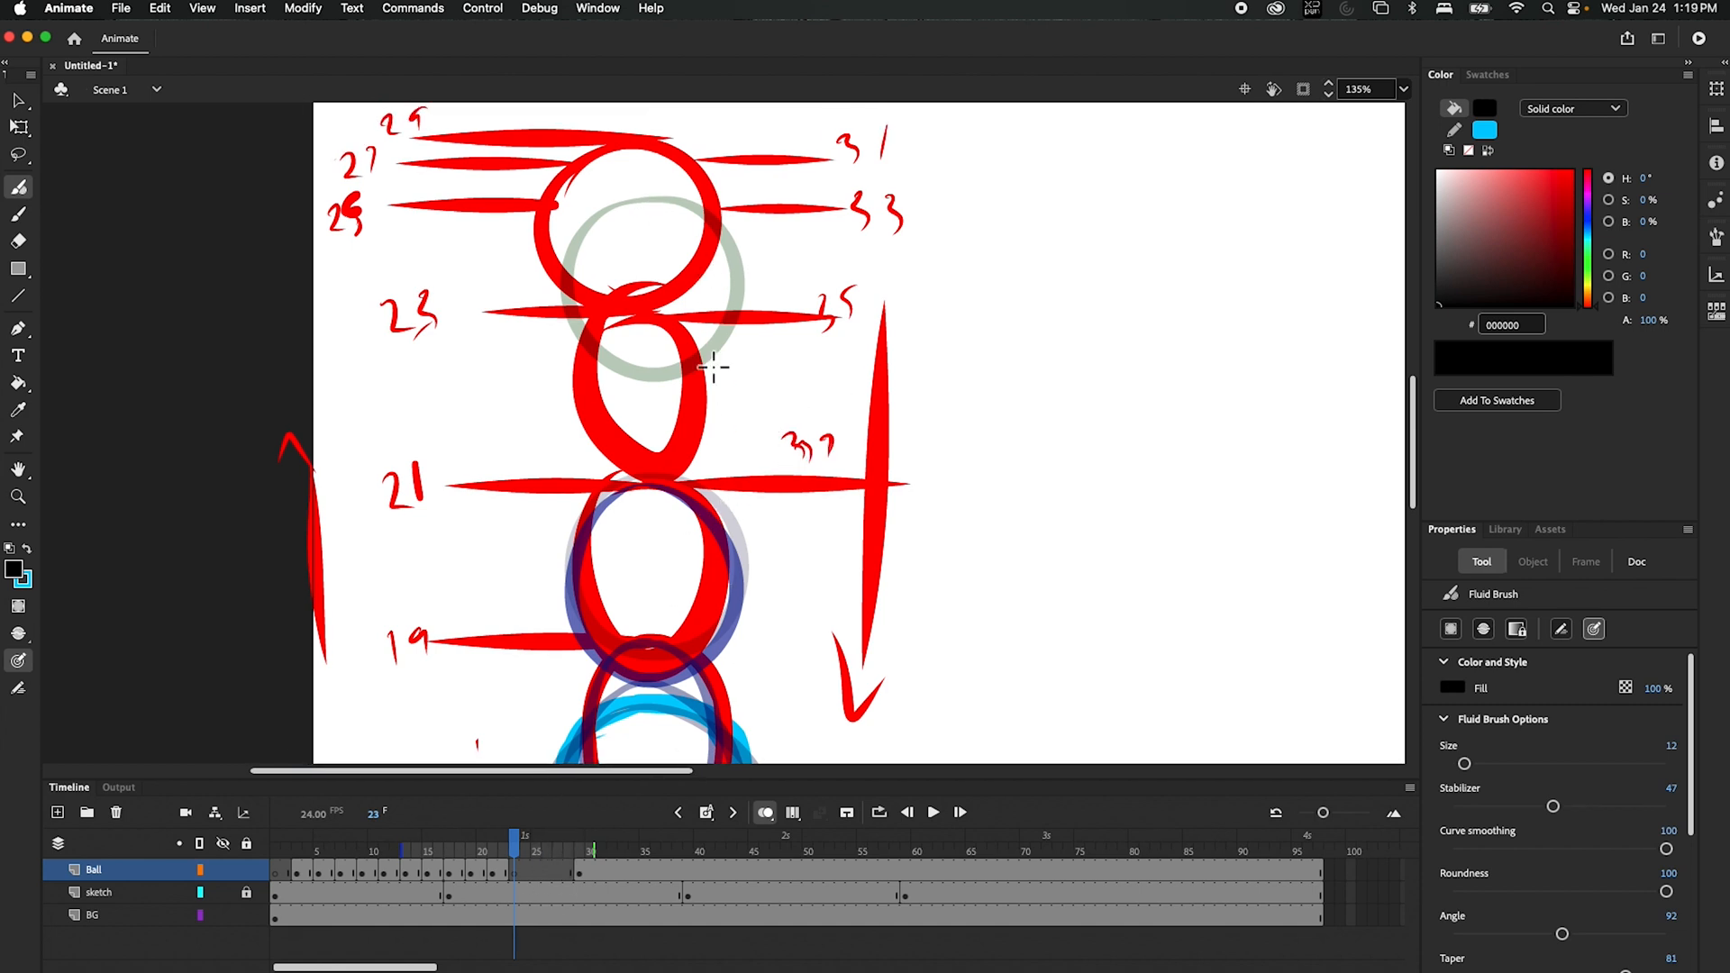
# - Narrow the frame 21 ball symmetrically with Free Transform to a width of about 130, keeping its height
pyautogui.moveTo(831, 655); pyautogui.dragTo(829, 618)
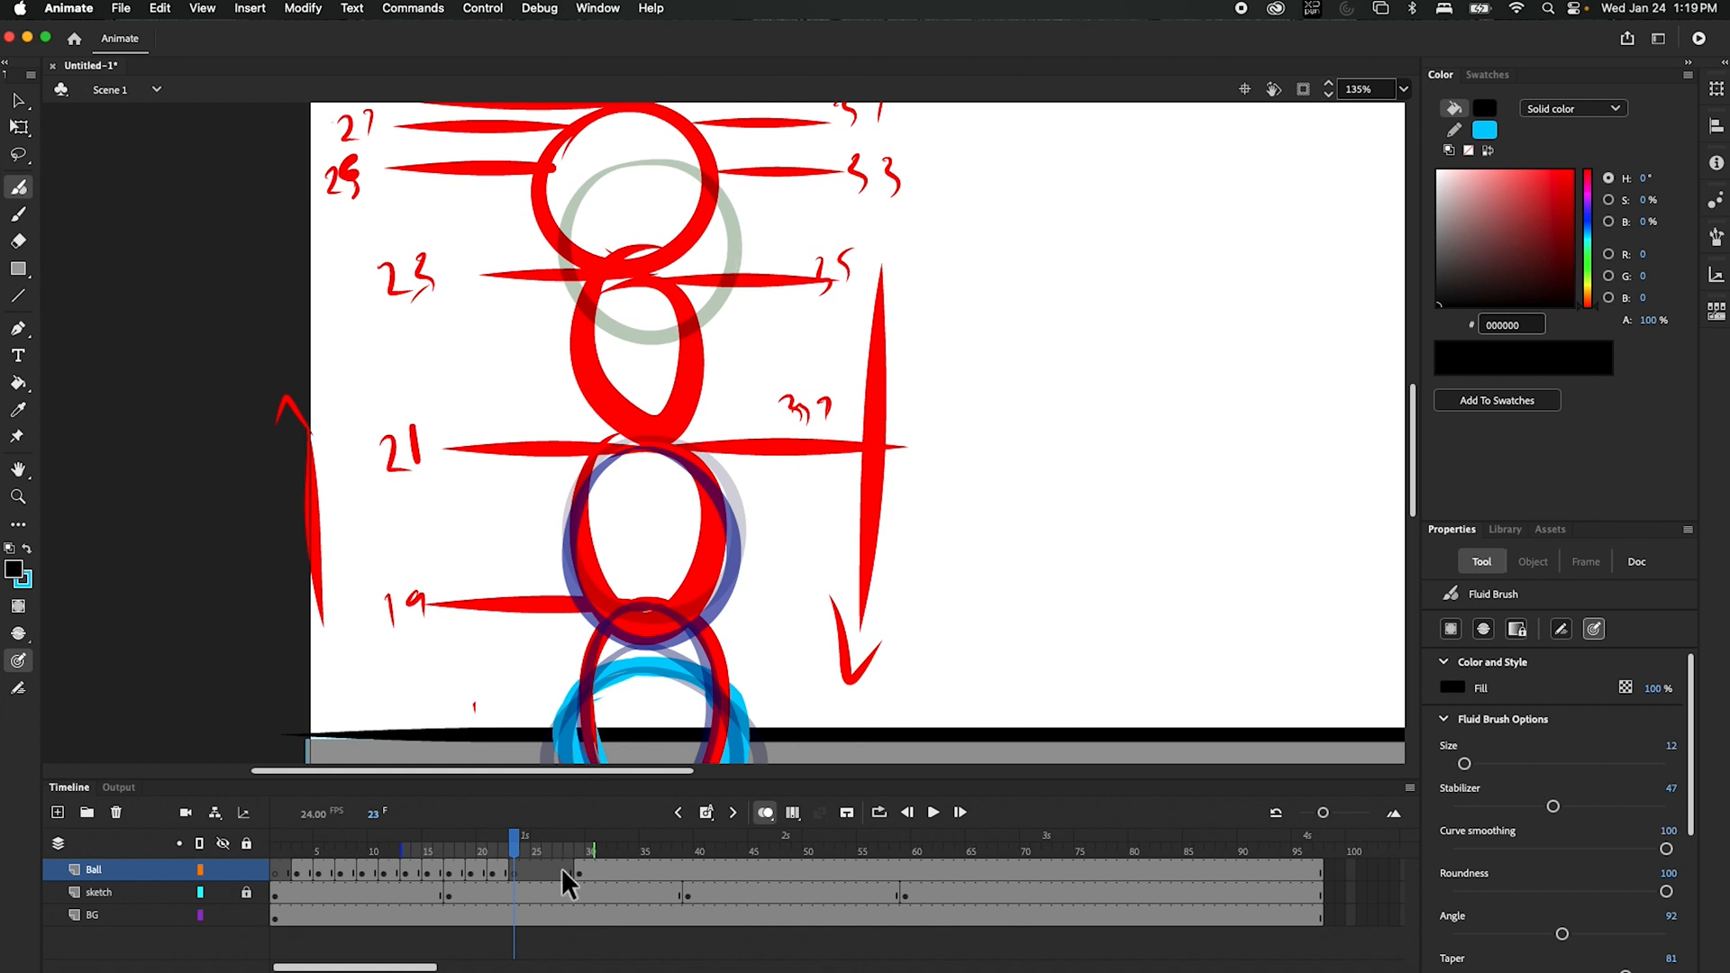
pyautogui.click(492, 870)
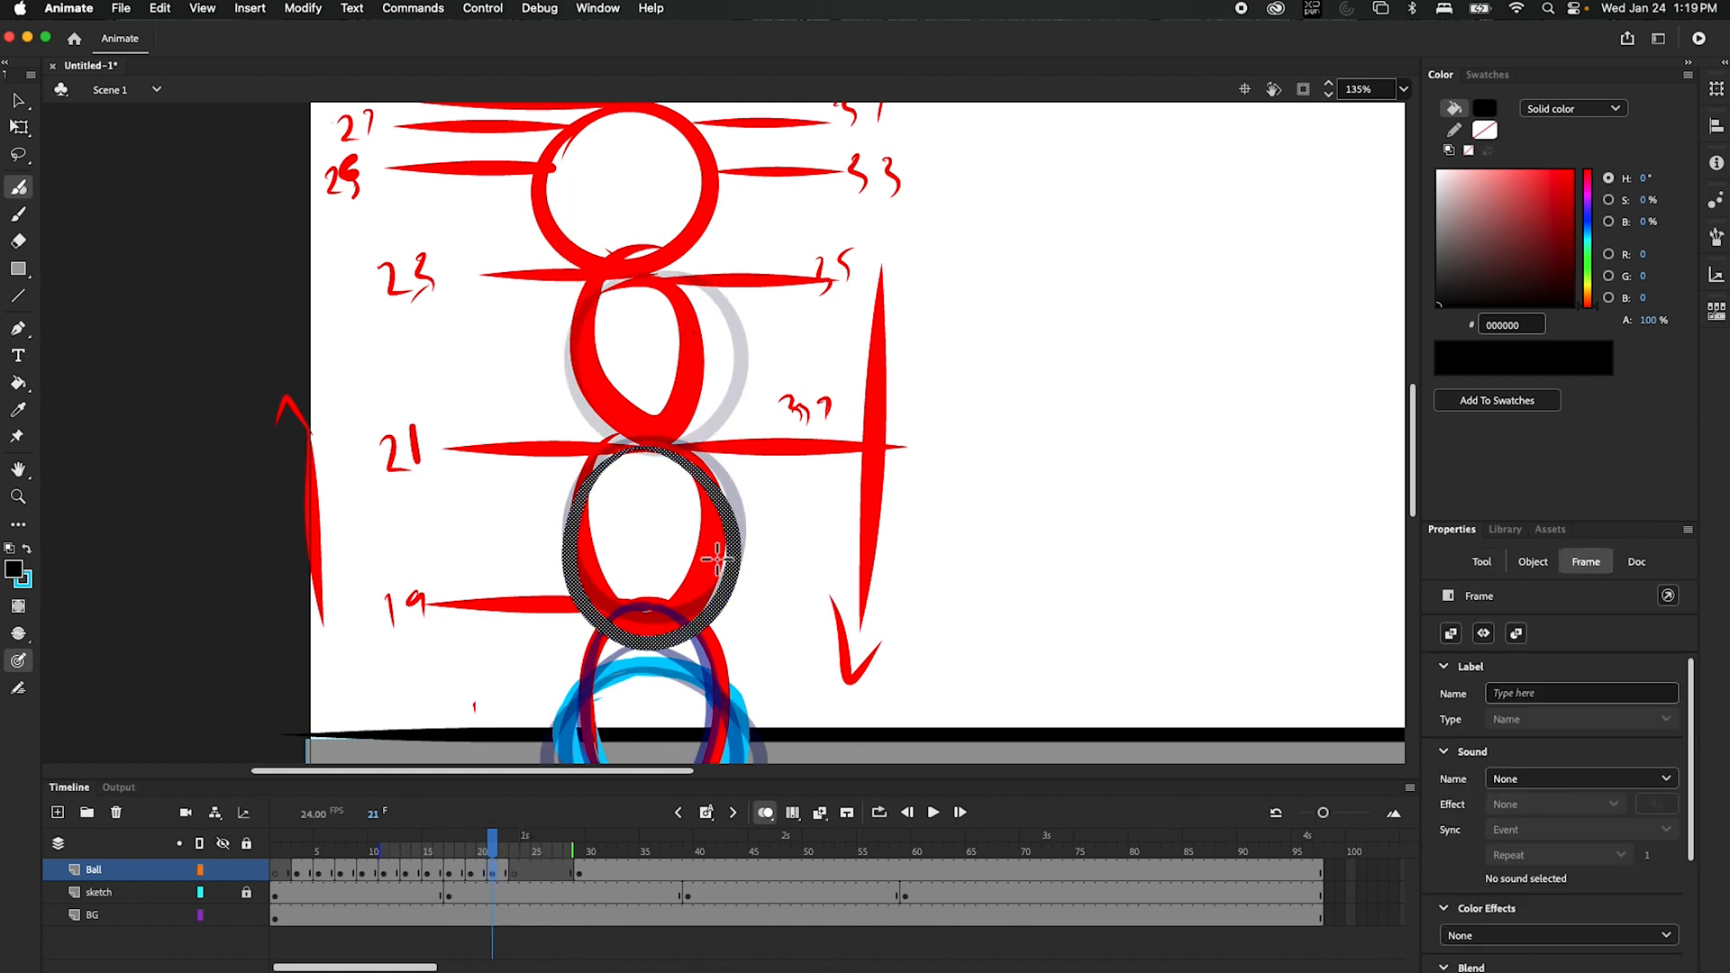
pyautogui.click(19, 127)
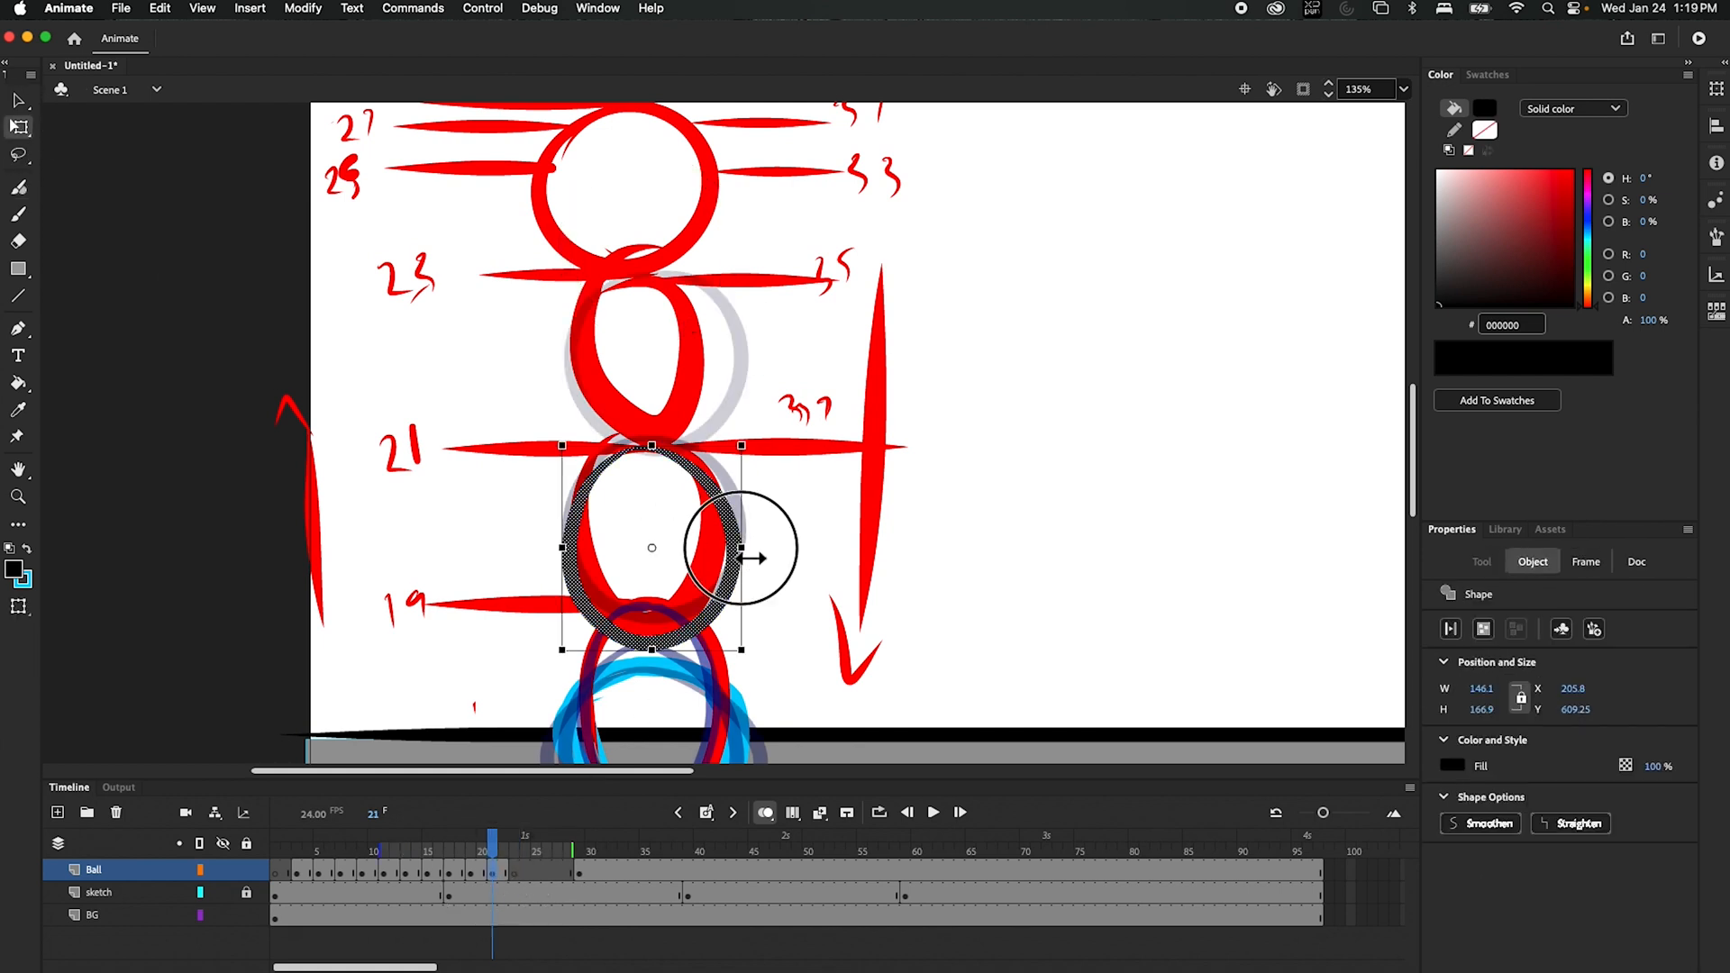
pyautogui.moveTo(736, 548); pyautogui.dragTo(732, 545)
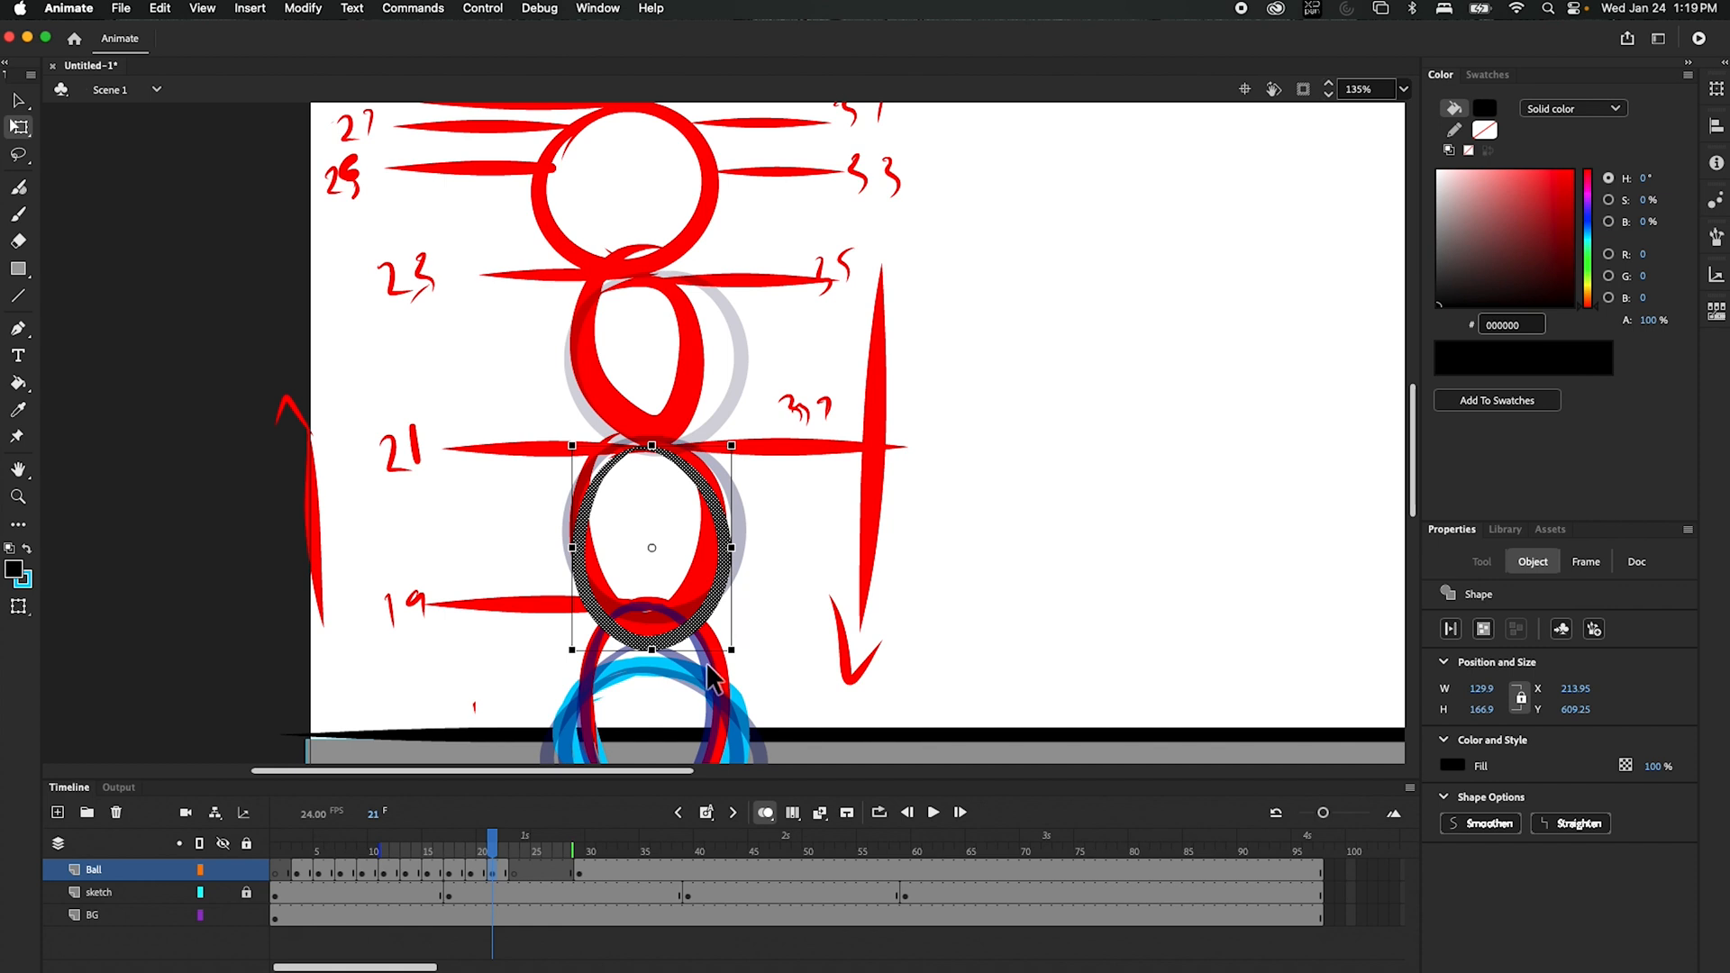
# - Copy the narrowed ball from frame 21 of the Ball layer and paste it into frame 23
pyautogui.click(515, 871)
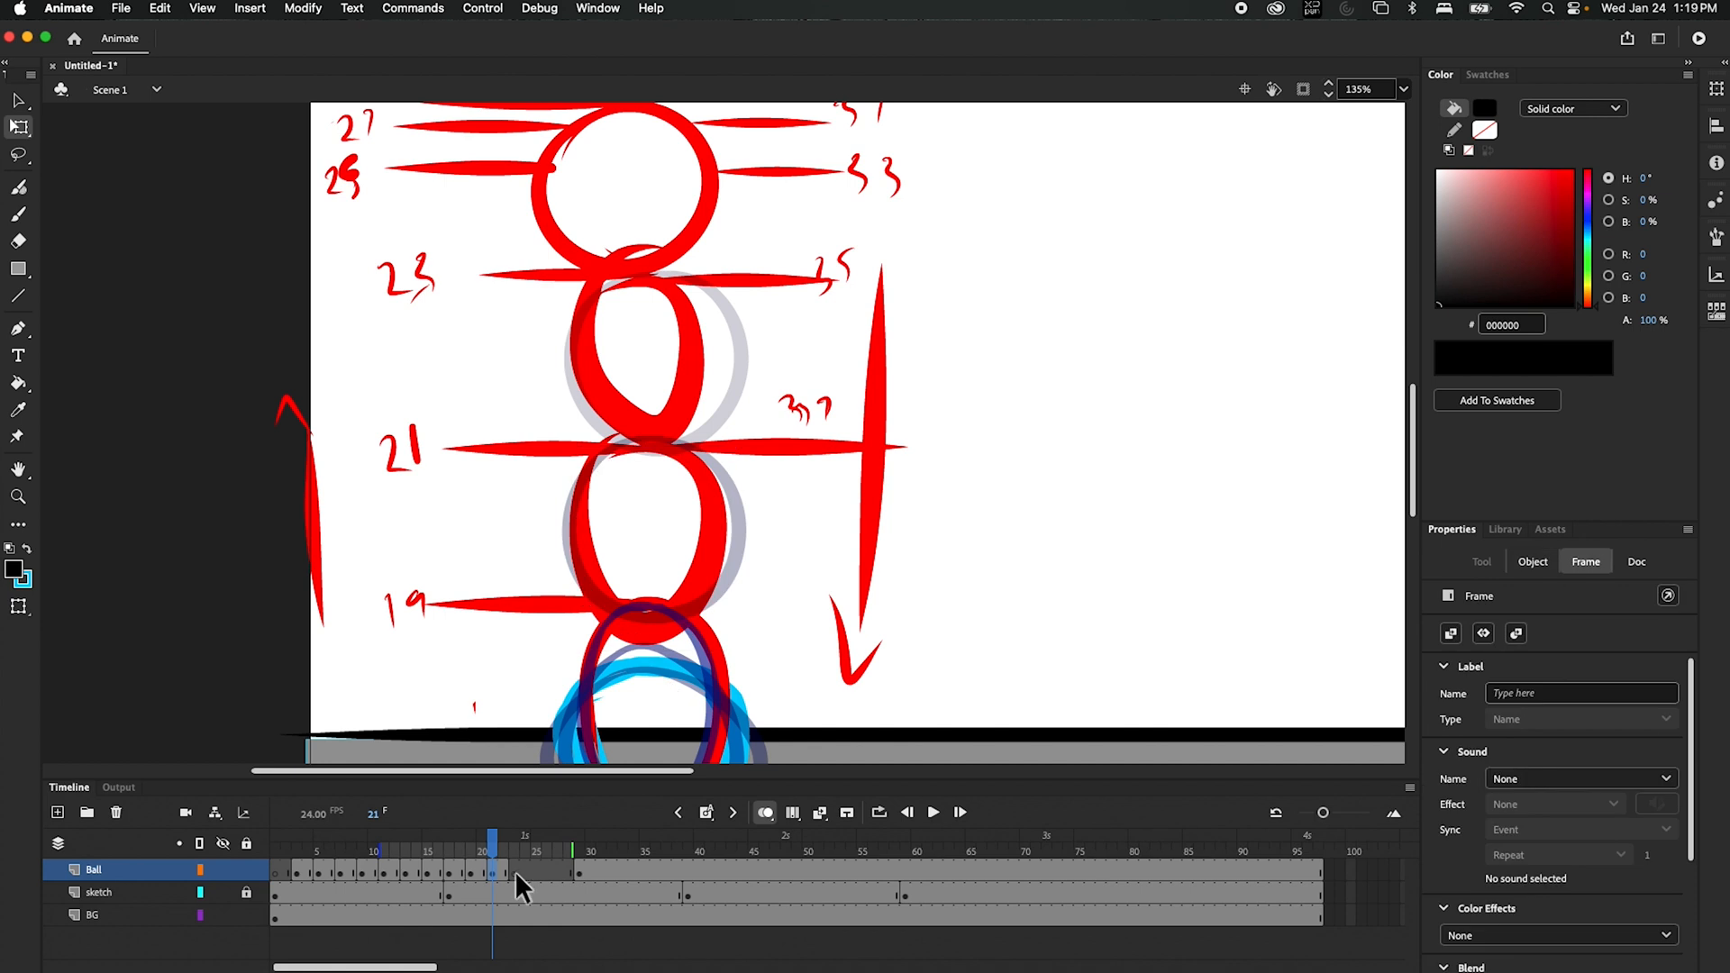
pyautogui.click(510, 870)
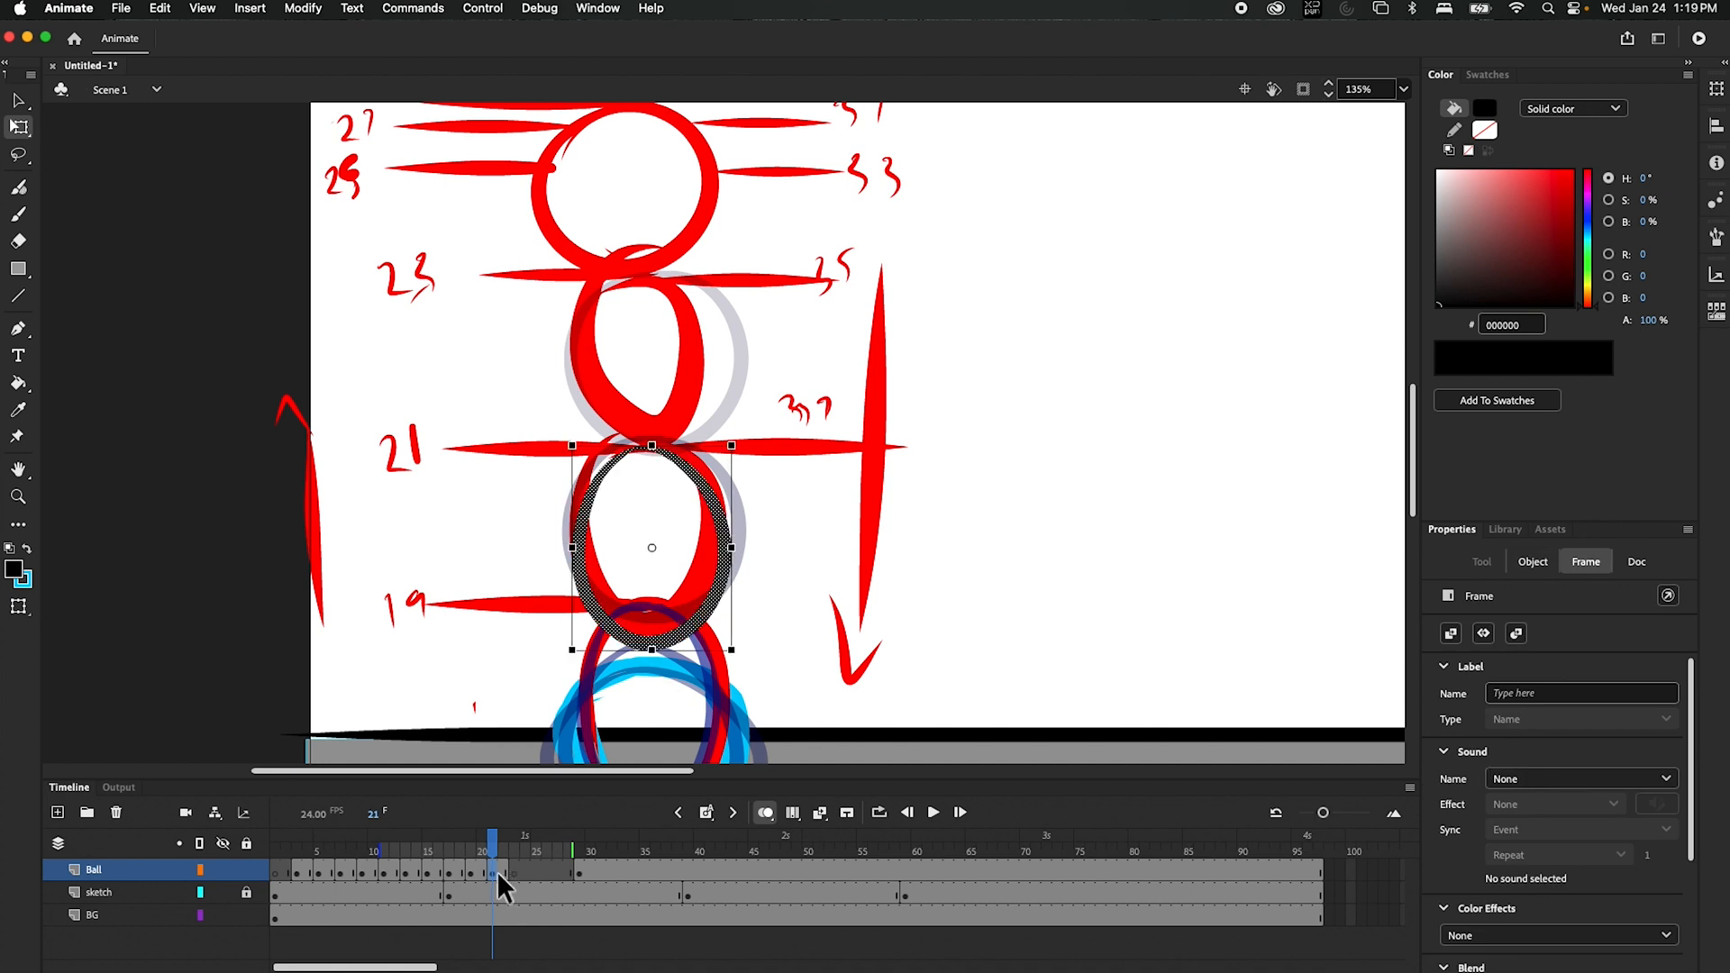
pyautogui.rightClick(494, 867)
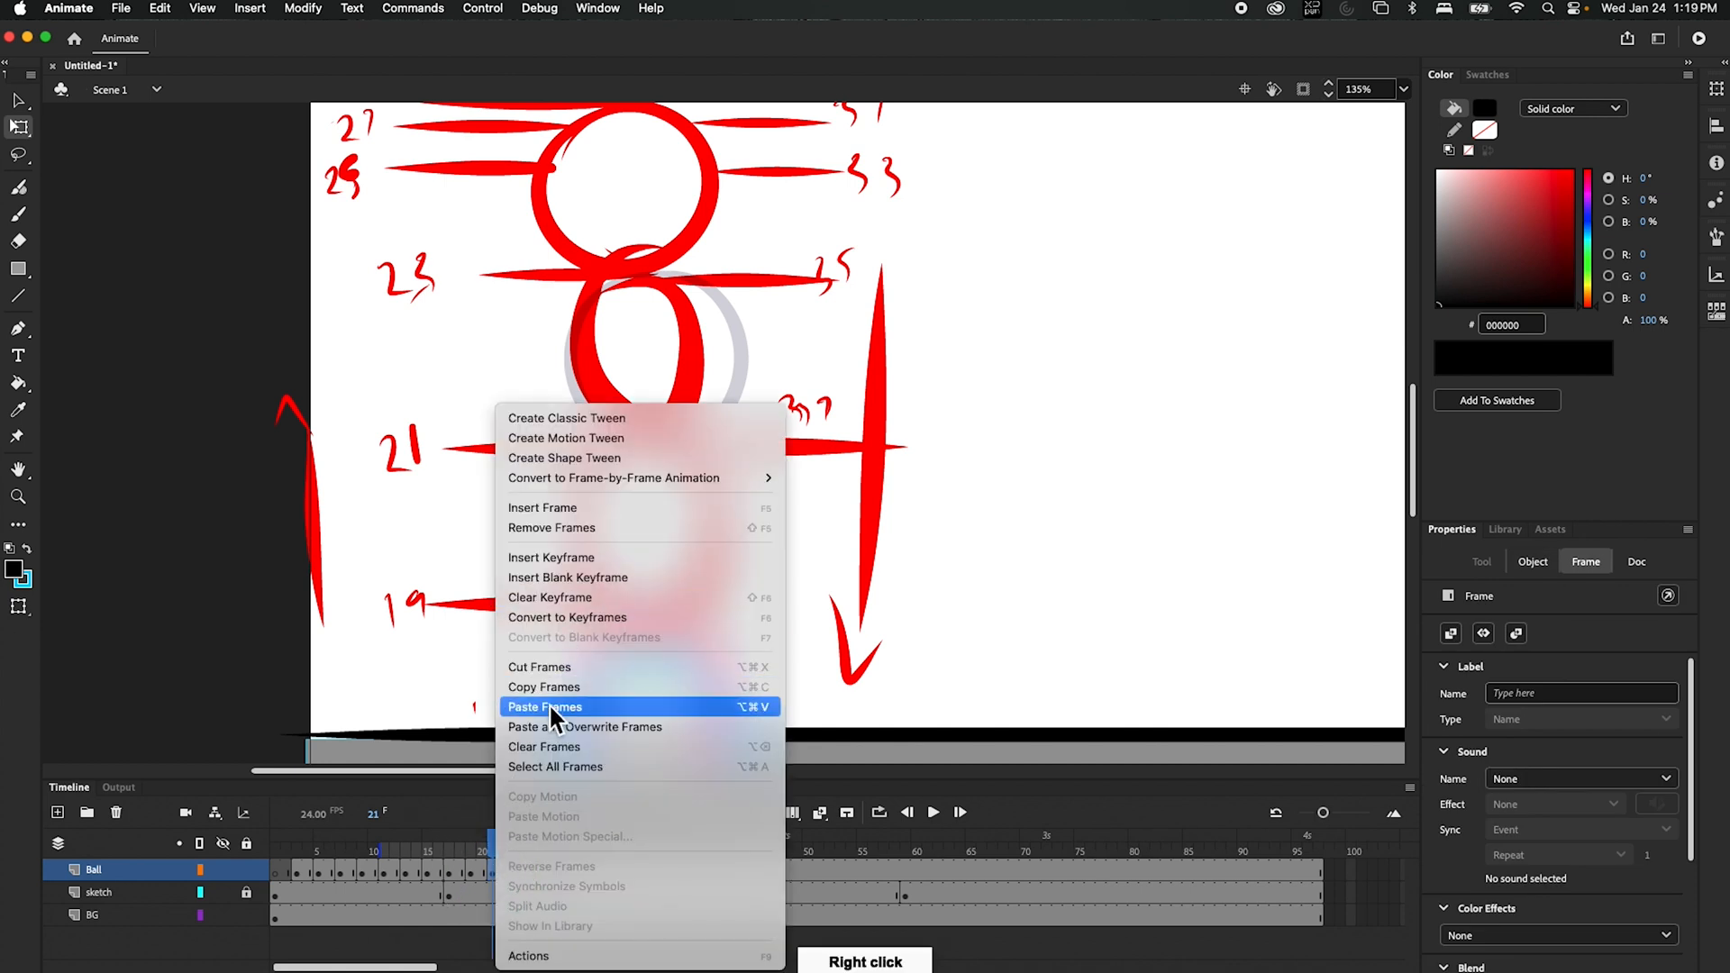
pyautogui.click(558, 699)
pyautogui.click(512, 870)
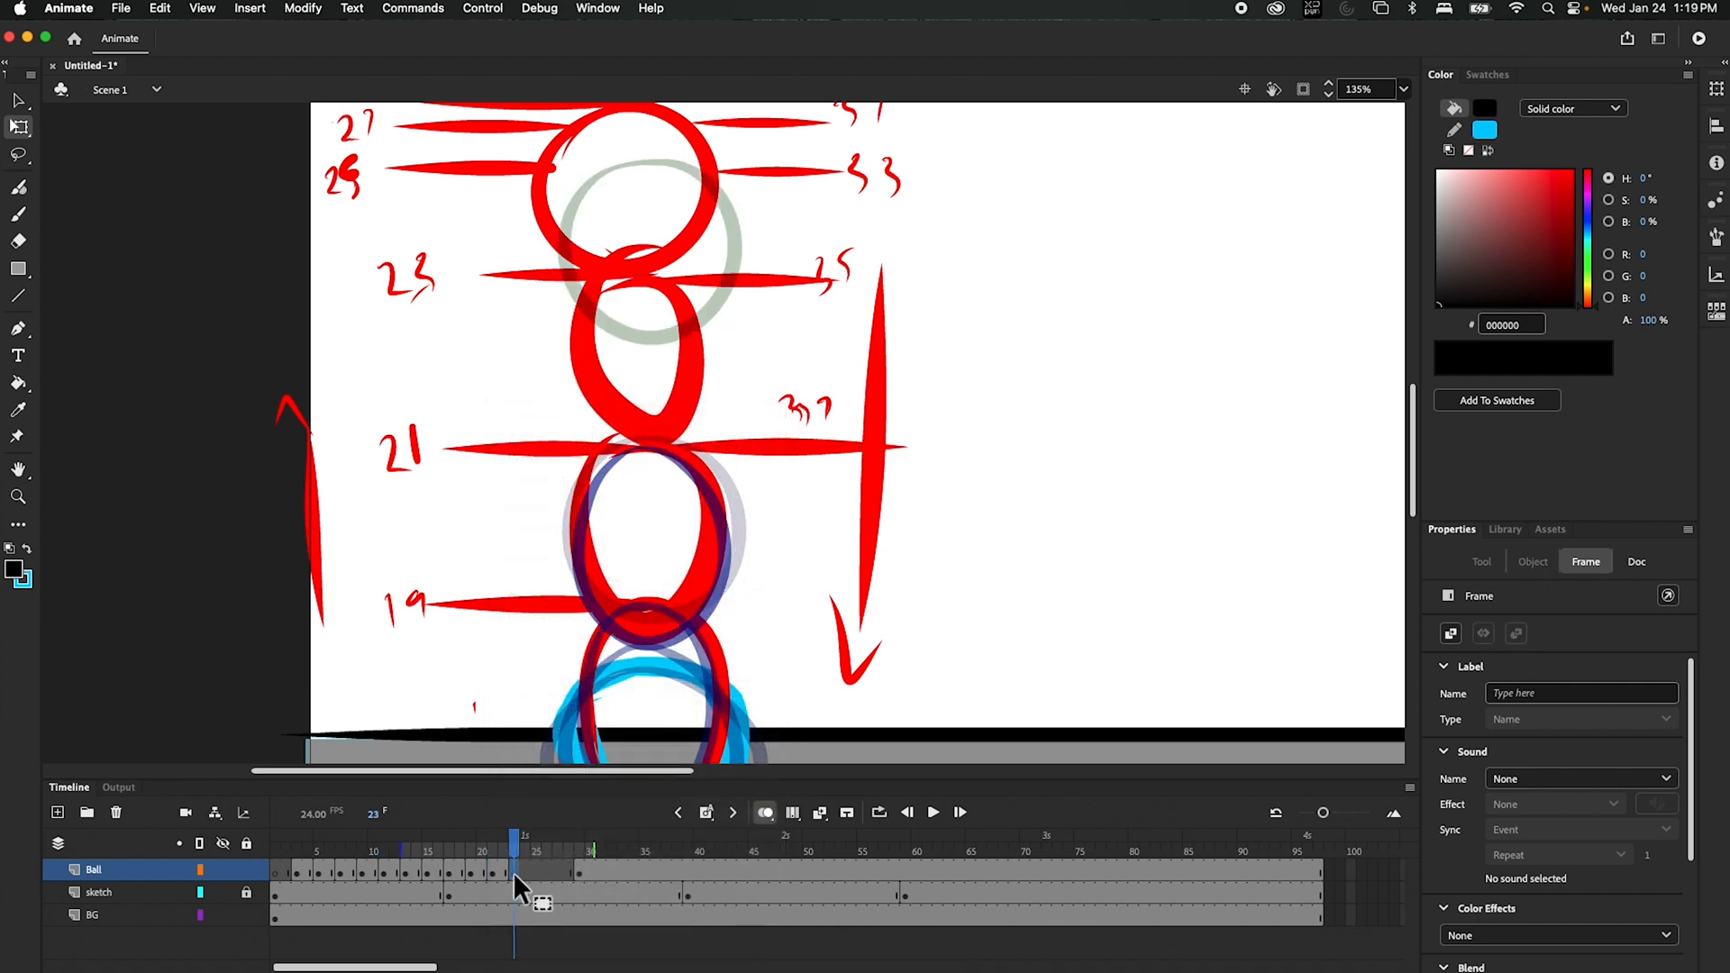
pyautogui.rightClick(514, 868)
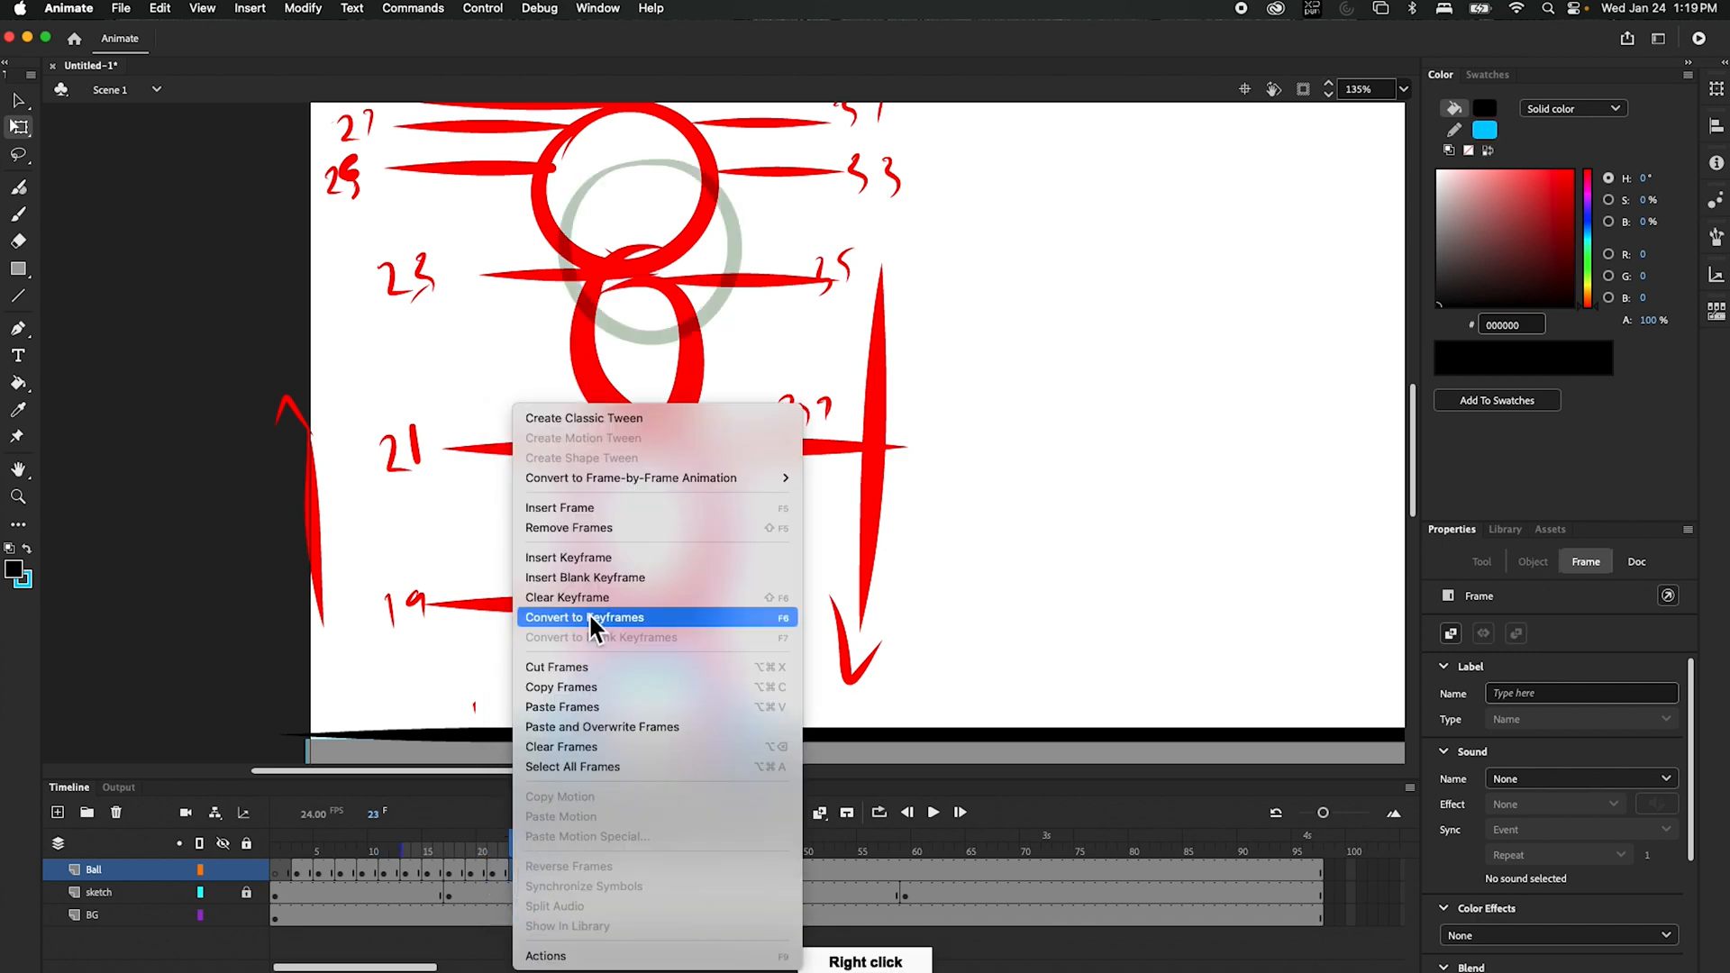
pyautogui.click(575, 706)
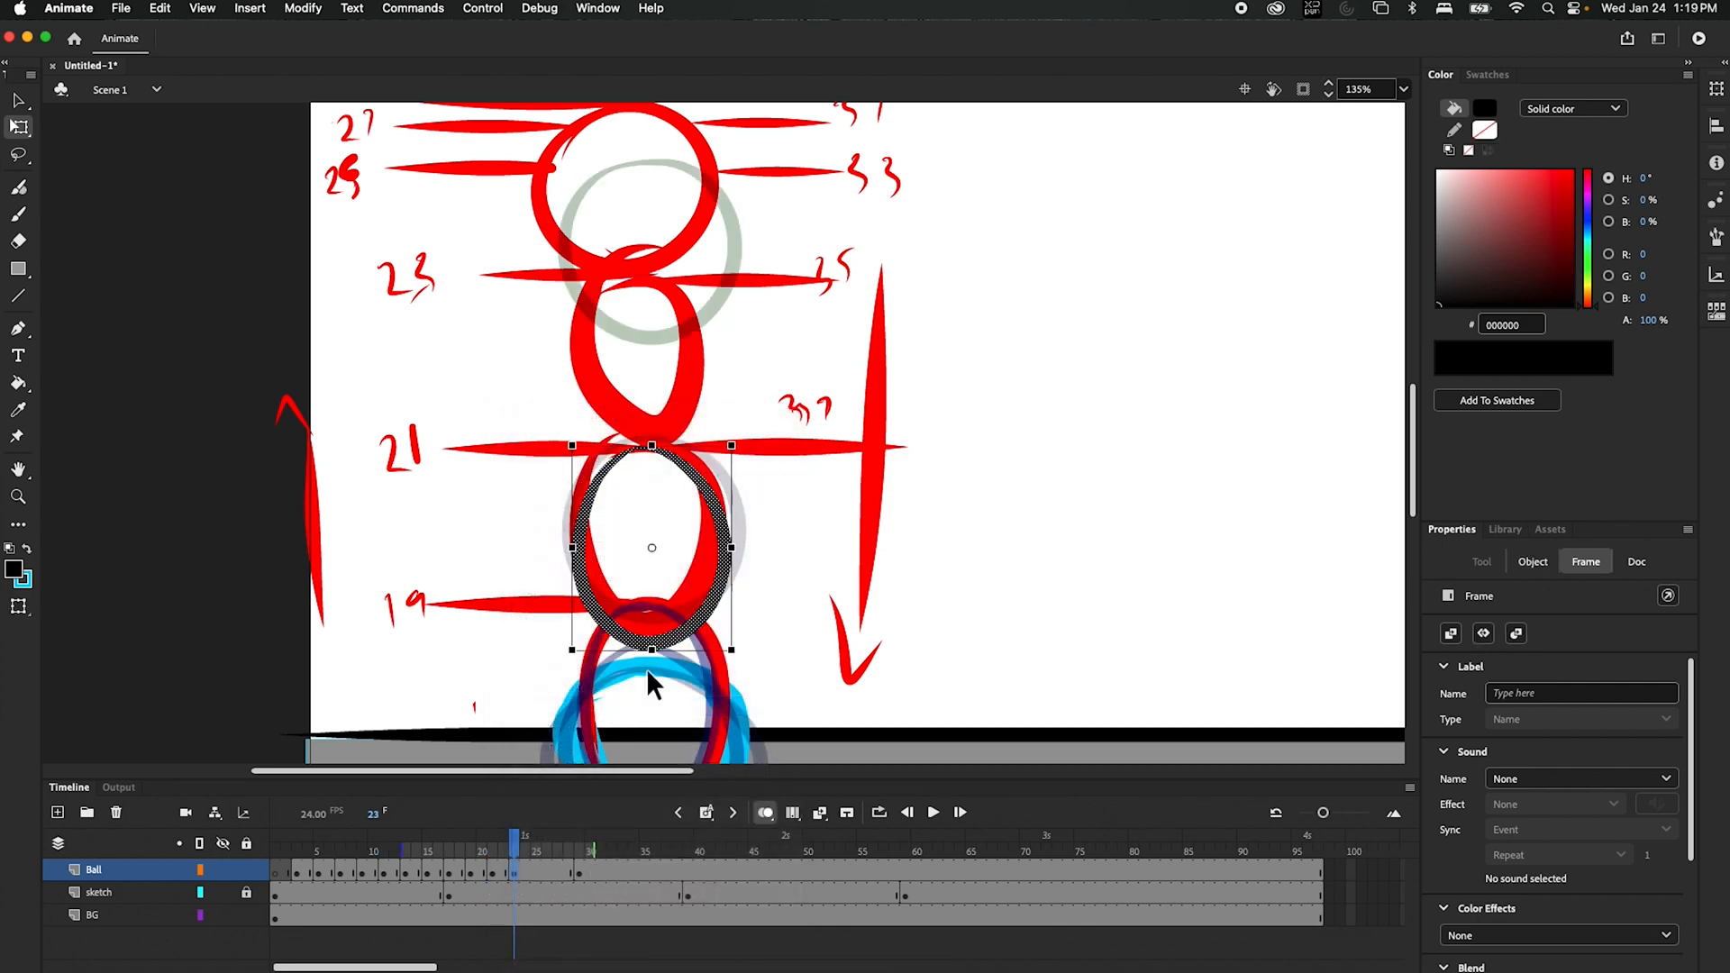
# - Raise the frame 23 ball to the 23 mark at about Y 469 and reshape it to about 138.7 wide by 147.7 high
pyautogui.click(710, 498)
pyautogui.moveTo(710, 499); pyautogui.dragTo(706, 329)
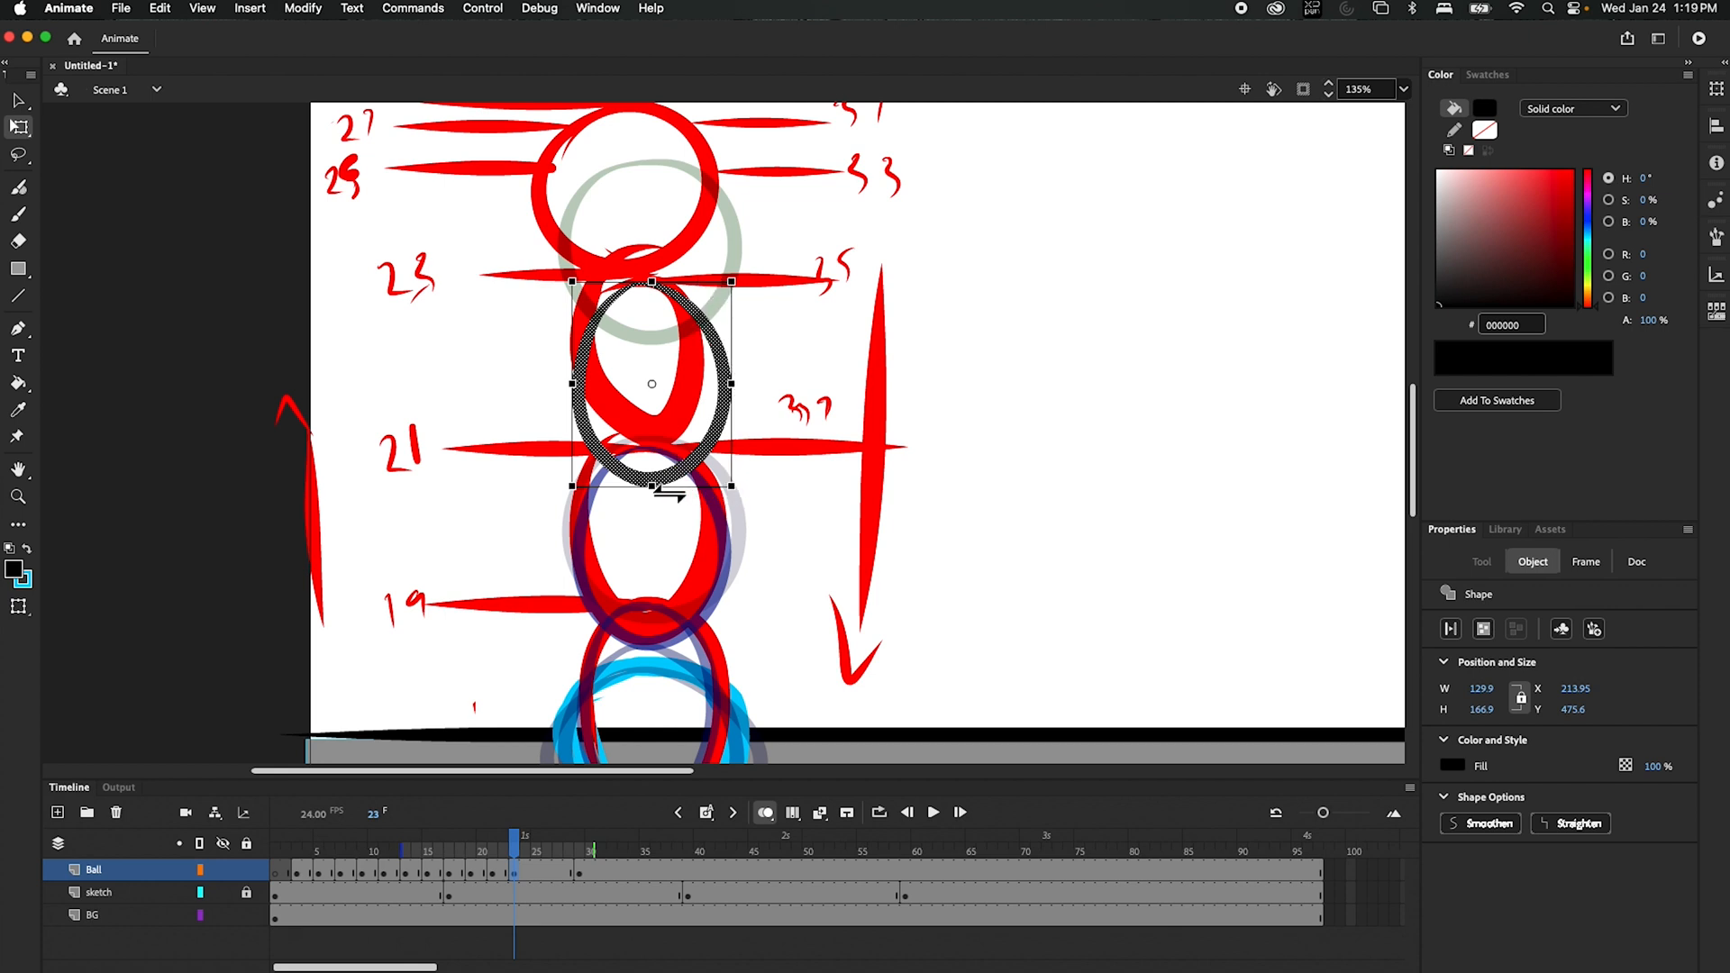
pyautogui.moveTo(666, 496); pyautogui.dragTo(666, 483)
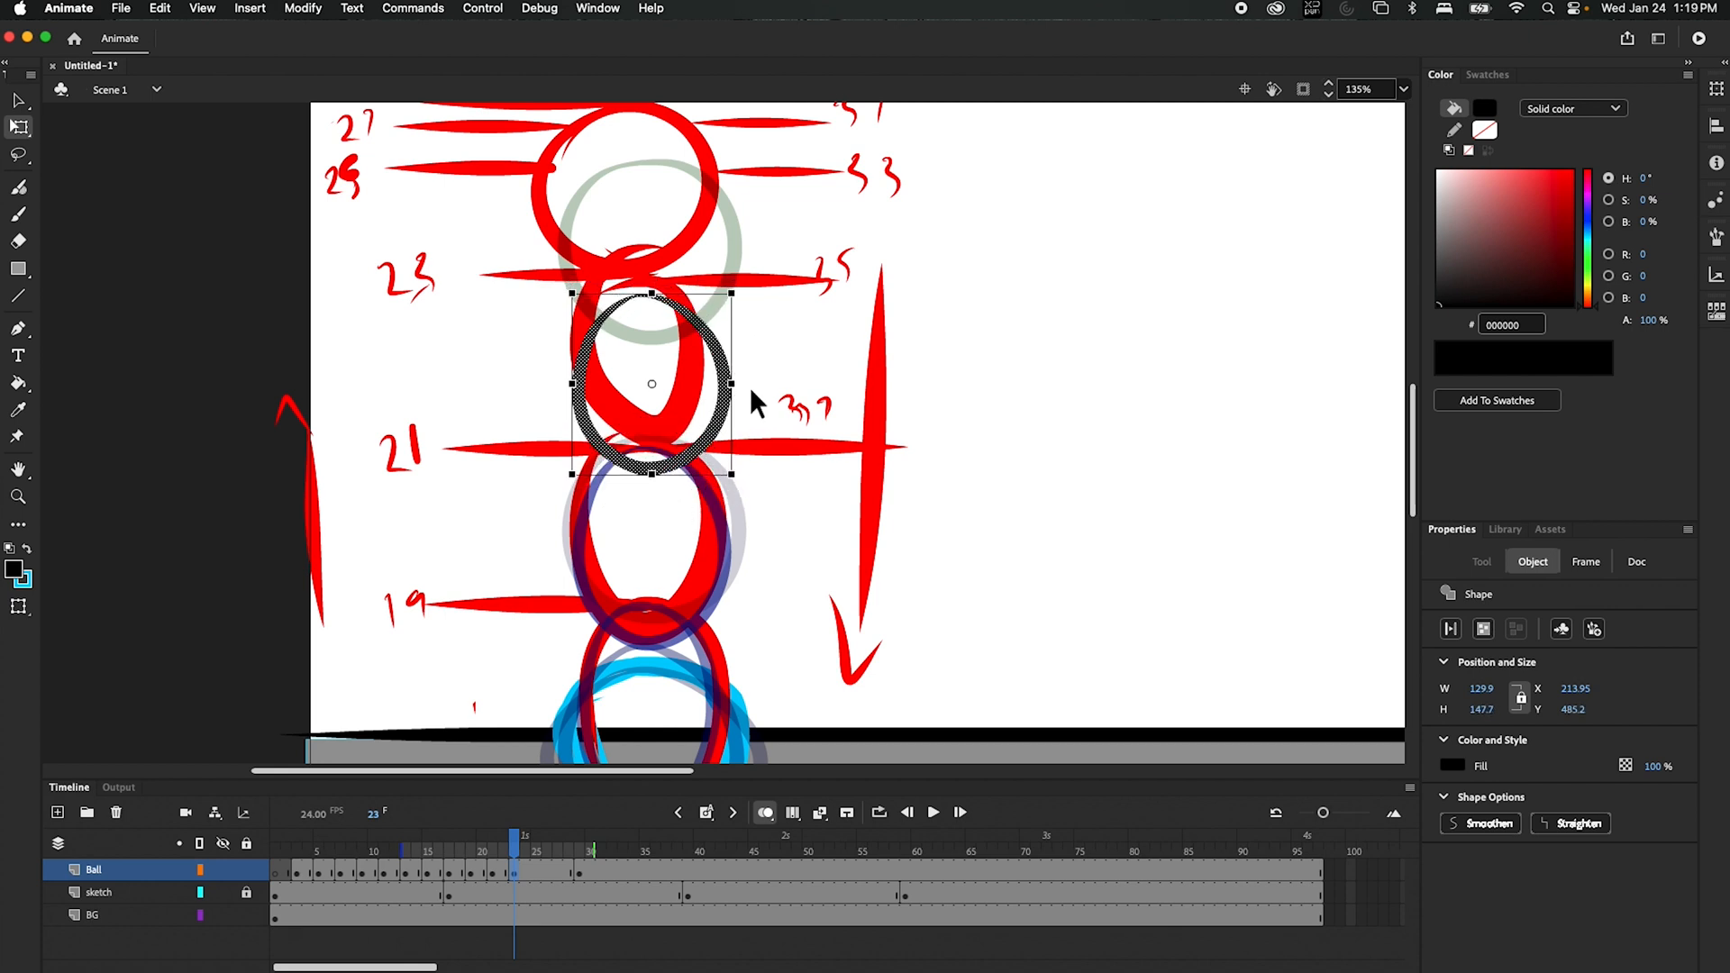
pyautogui.moveTo(744, 394); pyautogui.dragTo(748, 394)
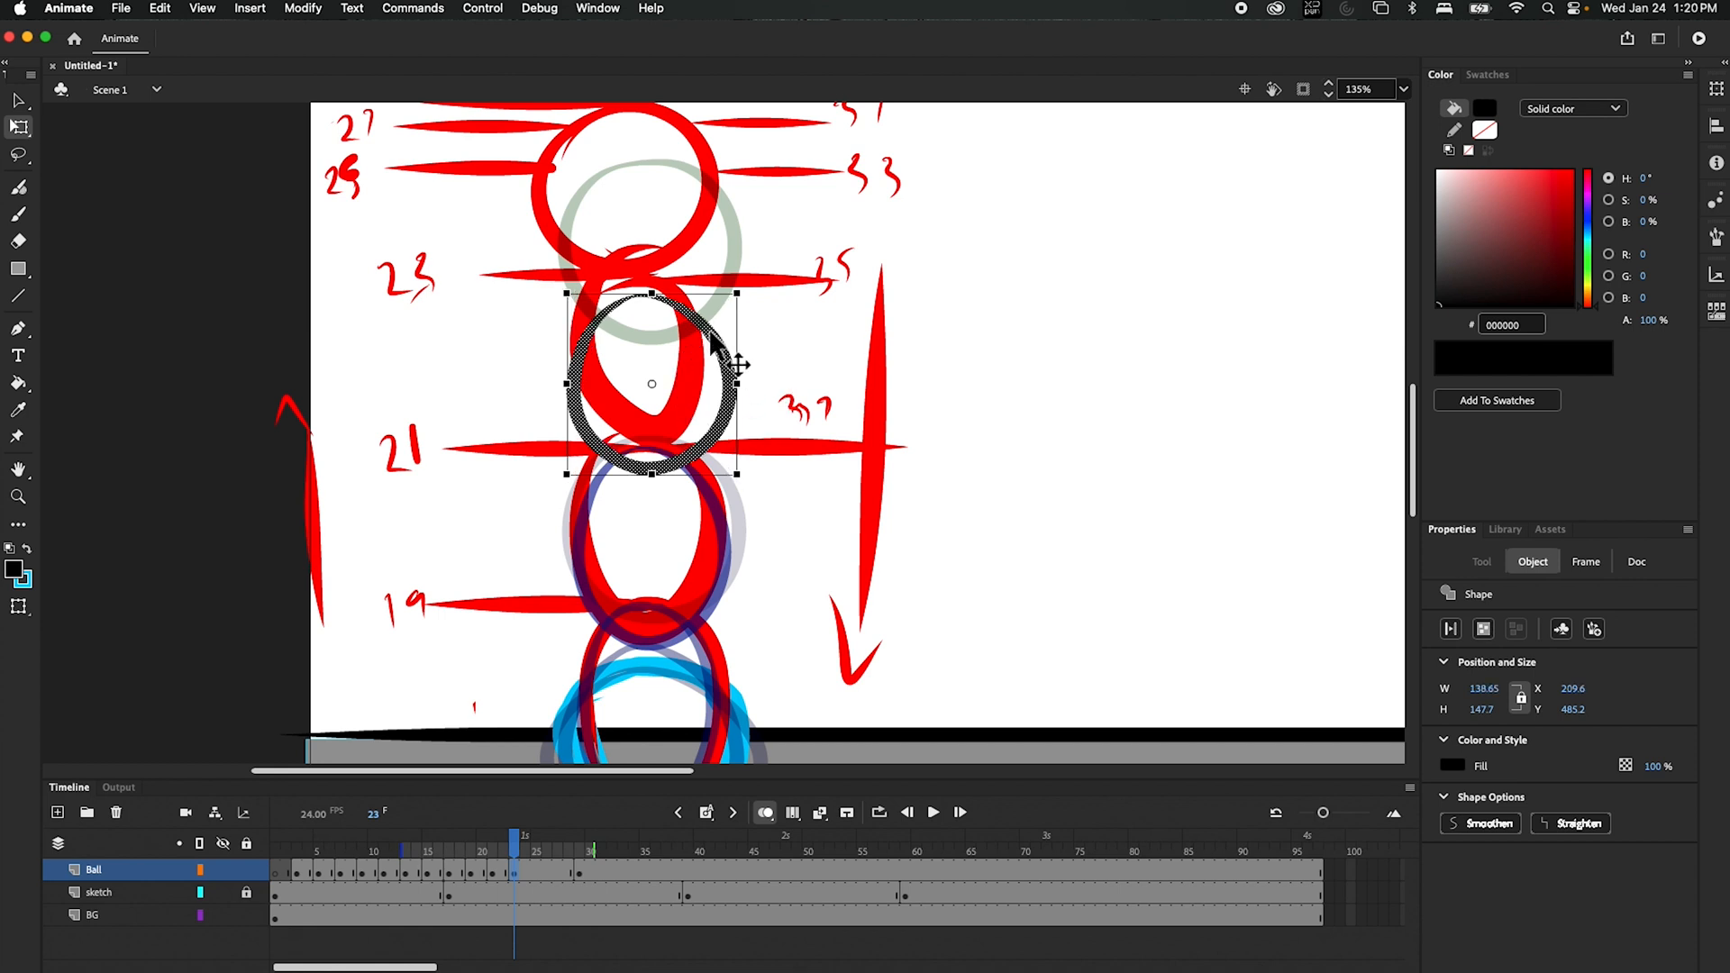
pyautogui.moveTo(709, 331); pyautogui.dragTo(709, 316)
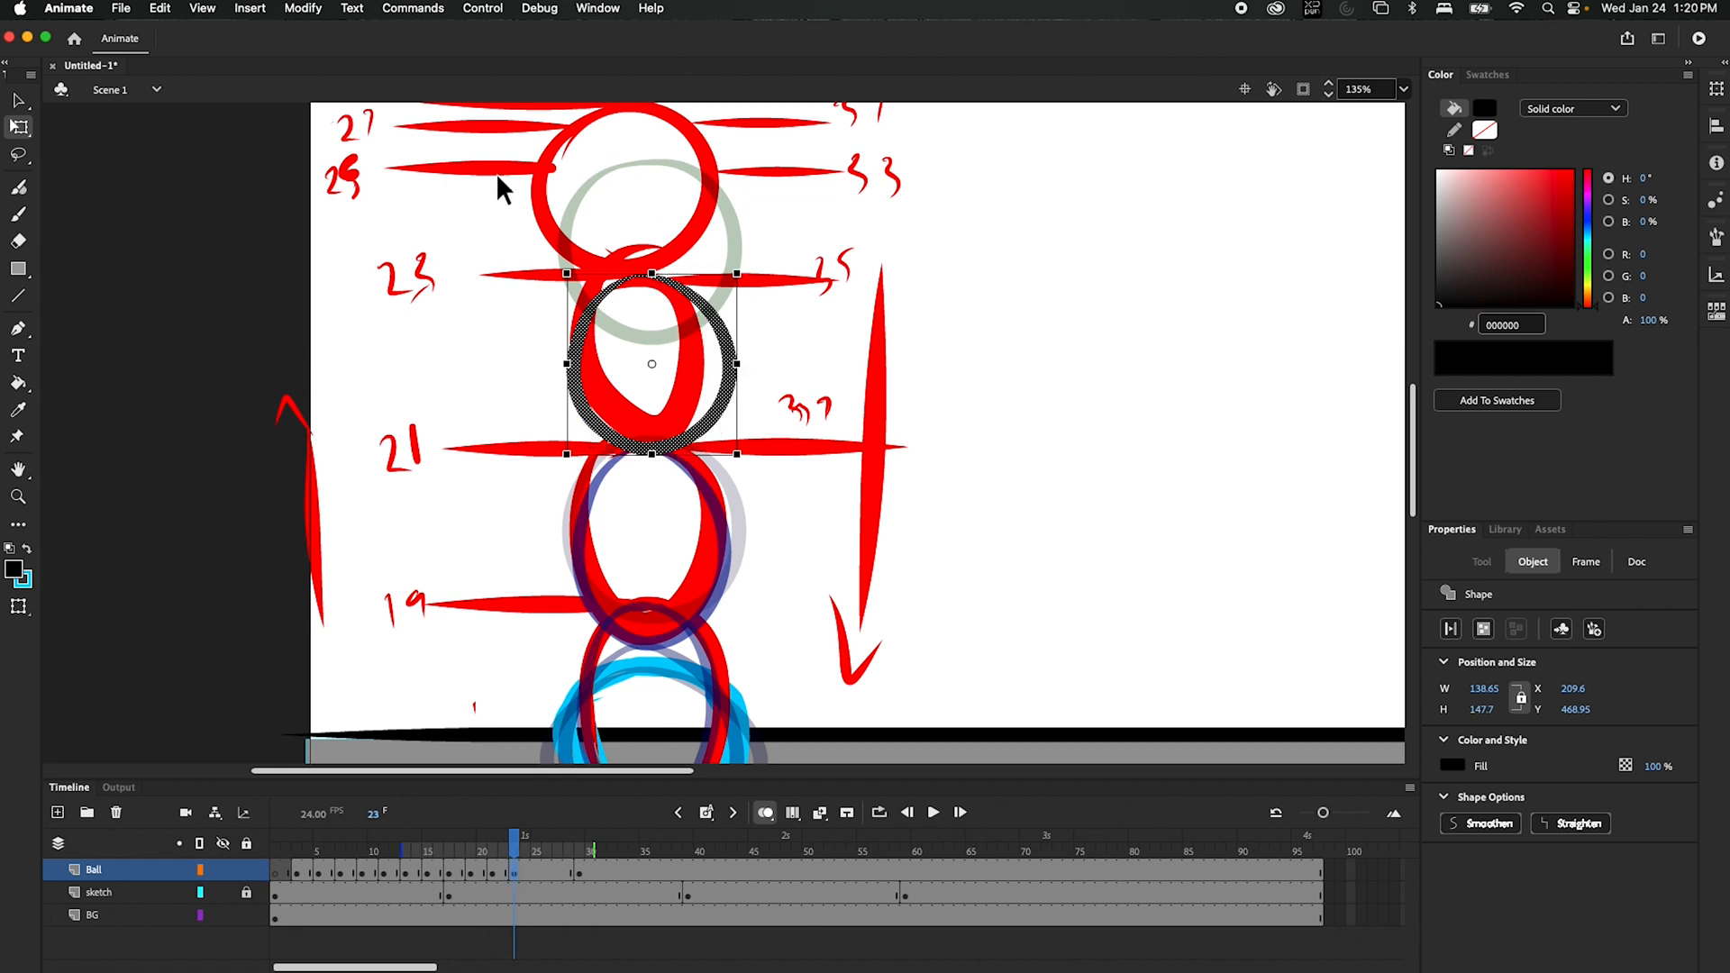
# - Copy the round ball from frame 29 of the Ball layer and paste it into frame 25
pyautogui.press('space')
pyautogui.moveTo(454, 240); pyautogui.dragTo(454, 335)
pyautogui.moveTo(411, 281); pyautogui.dragTo(414, 239)
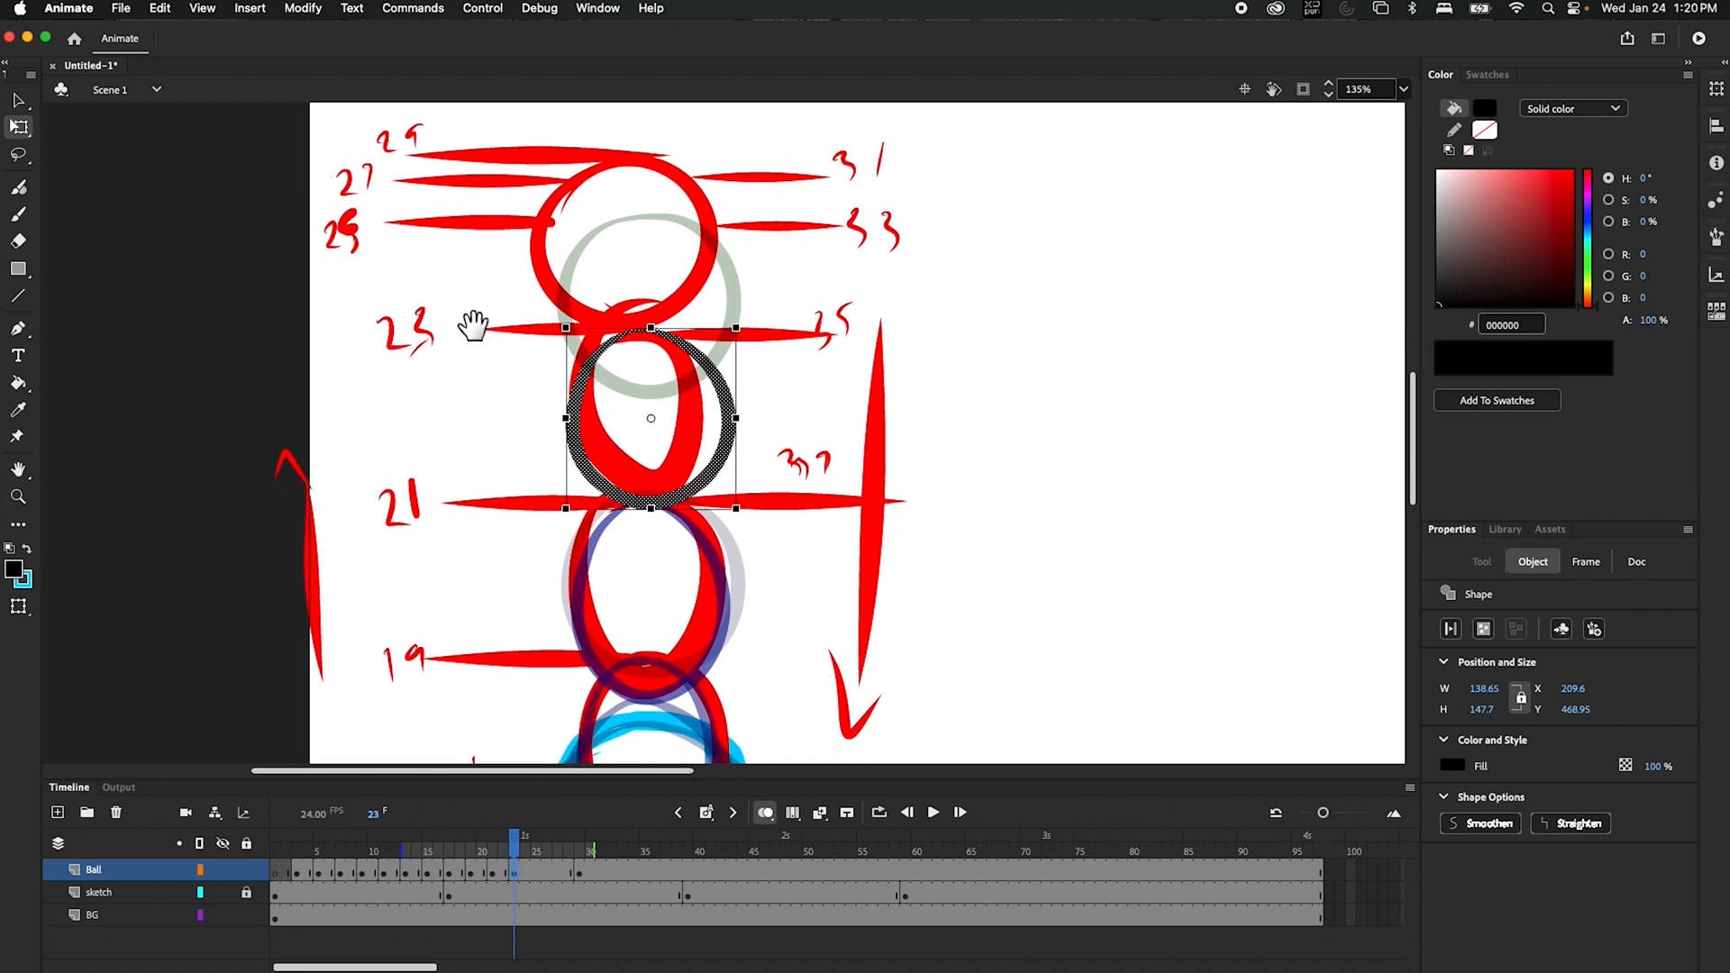
pyautogui.click(530, 847)
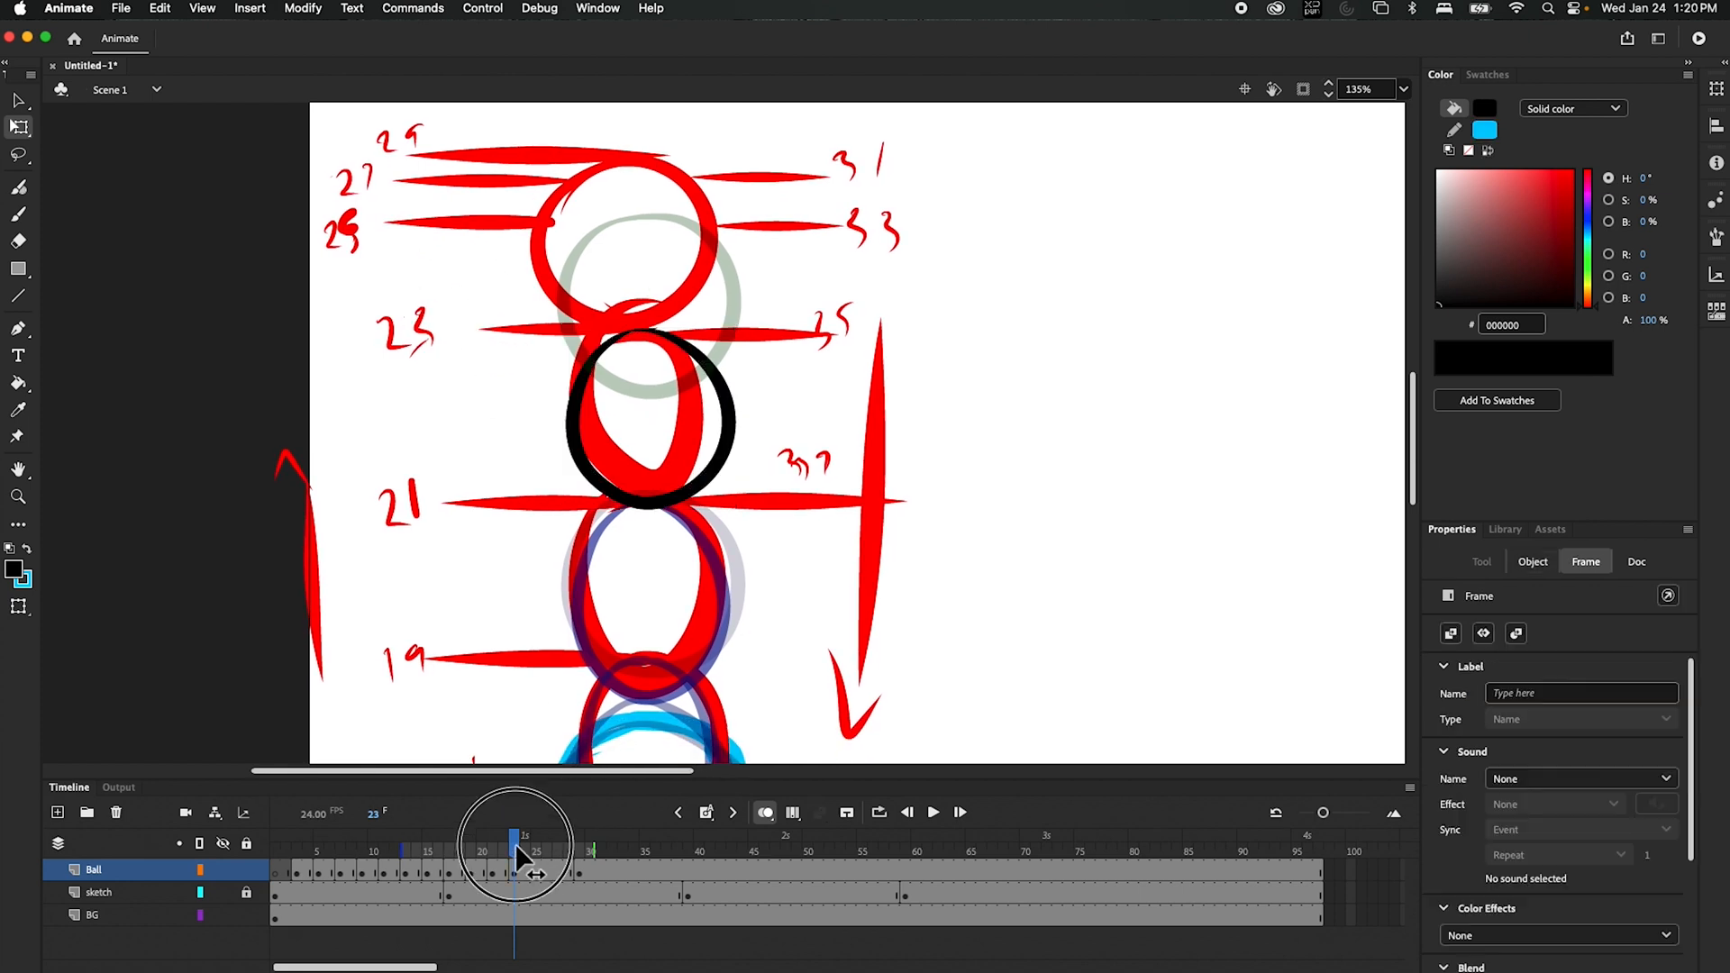
pyautogui.click(581, 869)
pyautogui.rightClick(582, 871)
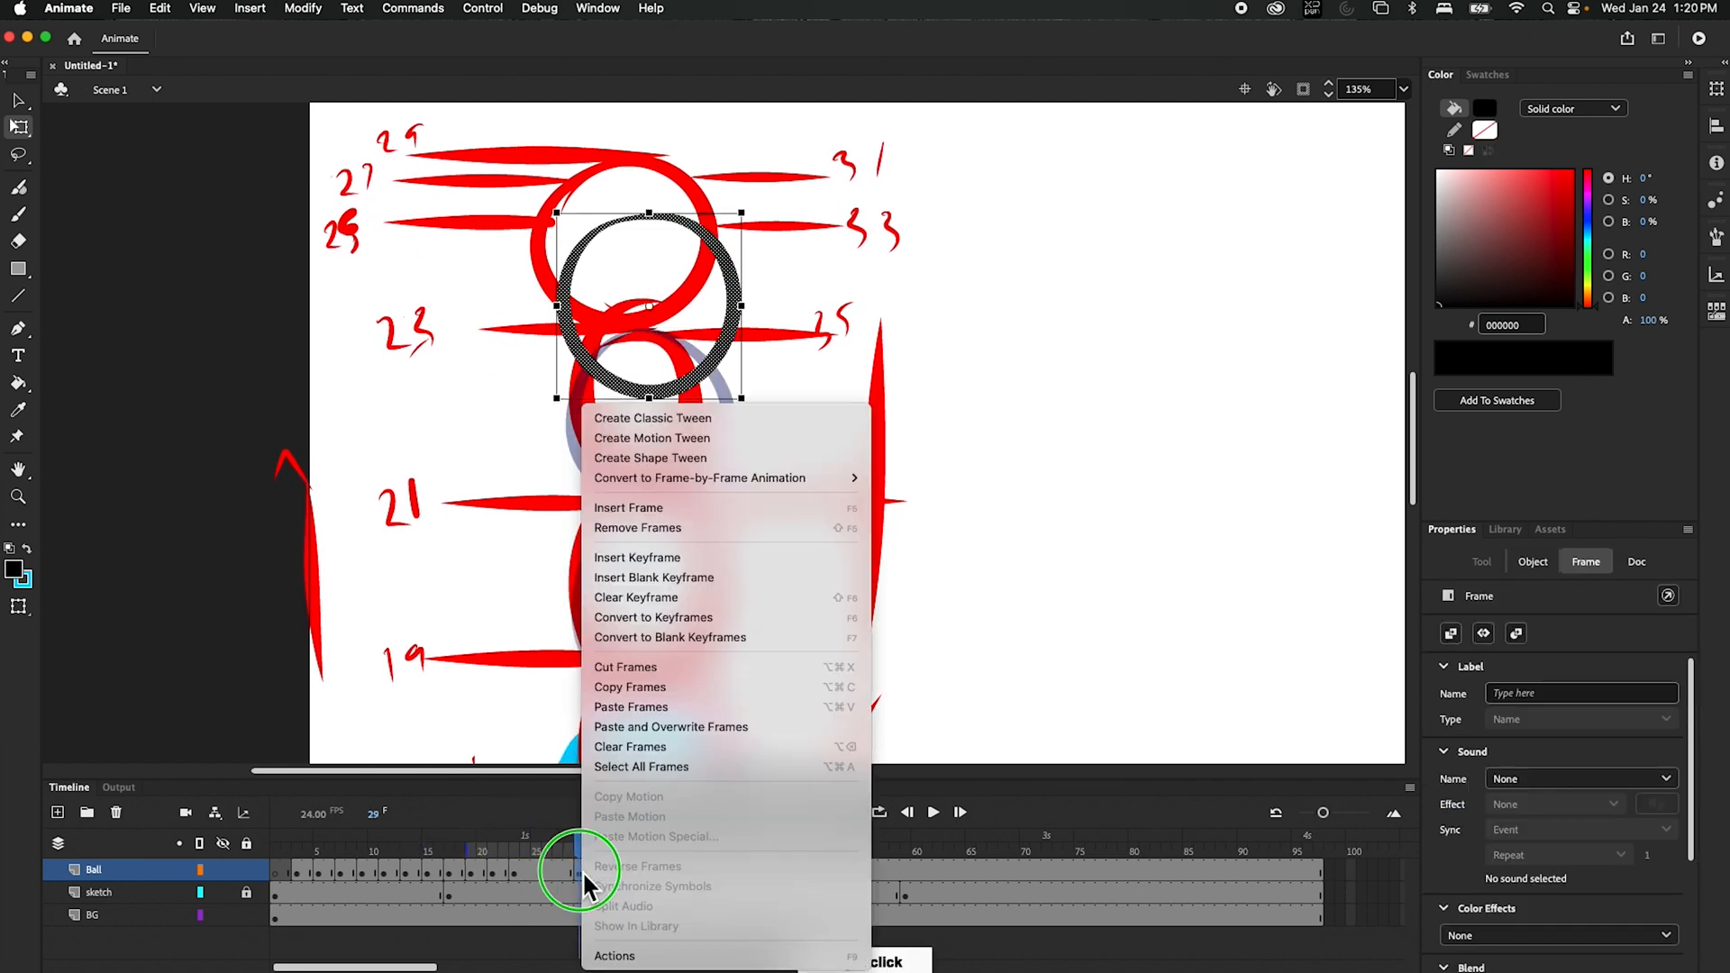
pyautogui.click(651, 690)
pyautogui.click(534, 870)
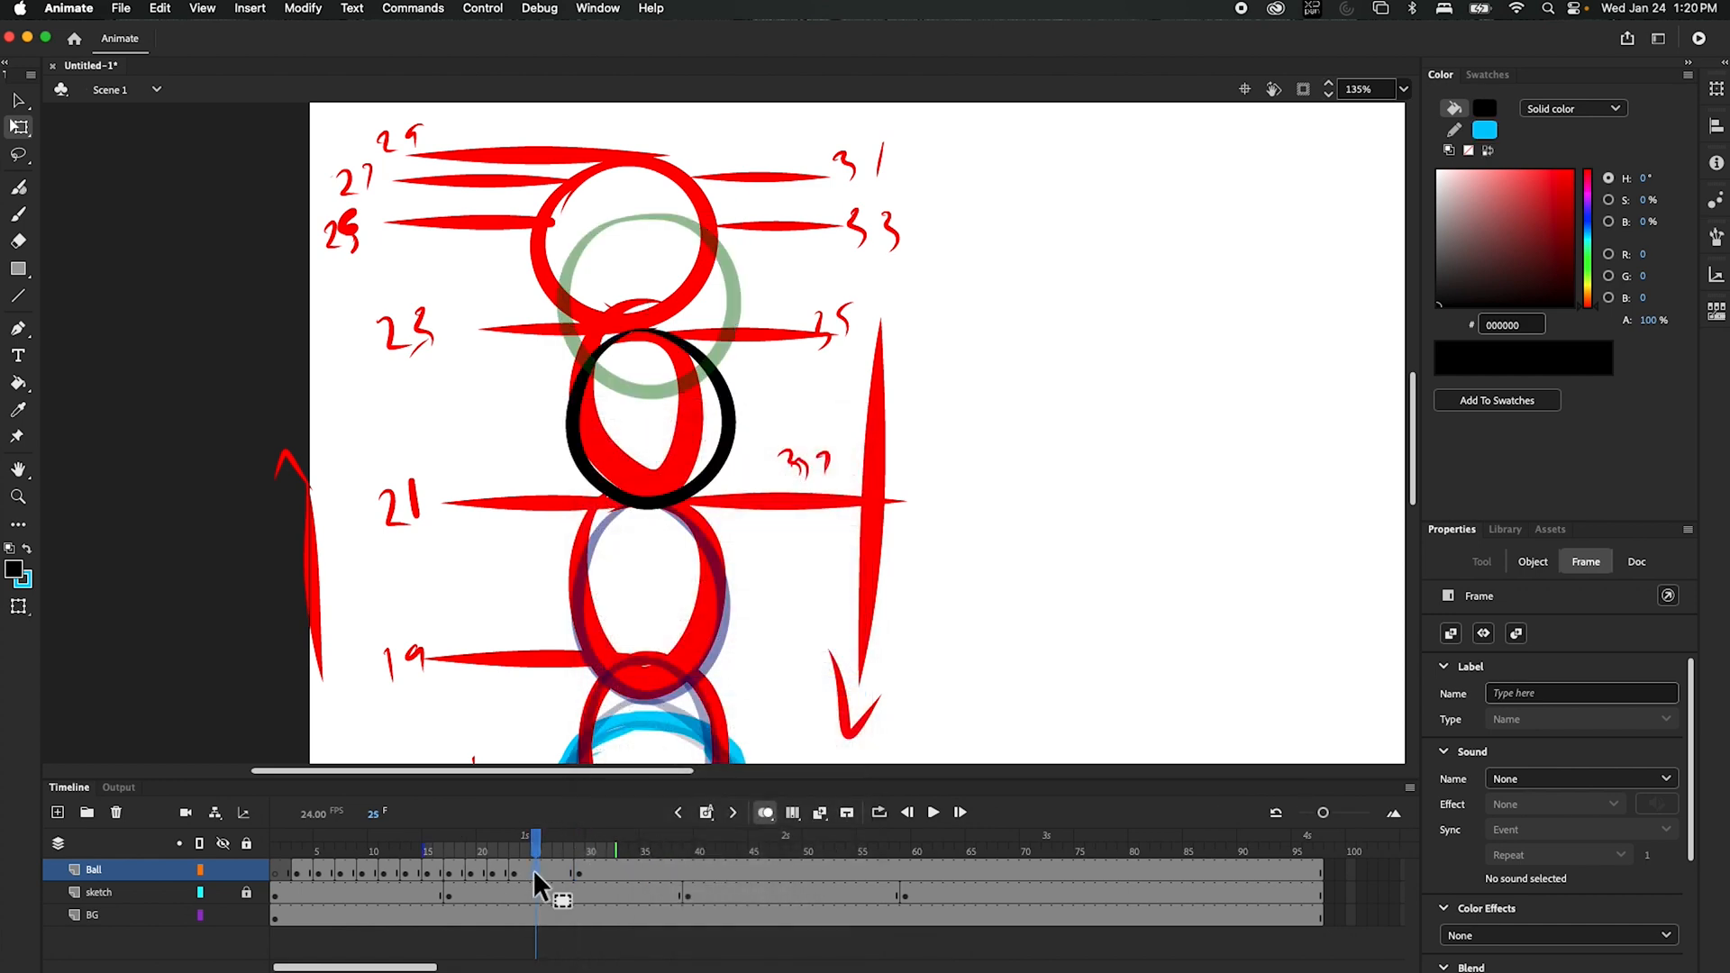
pyautogui.rightClick(540, 867)
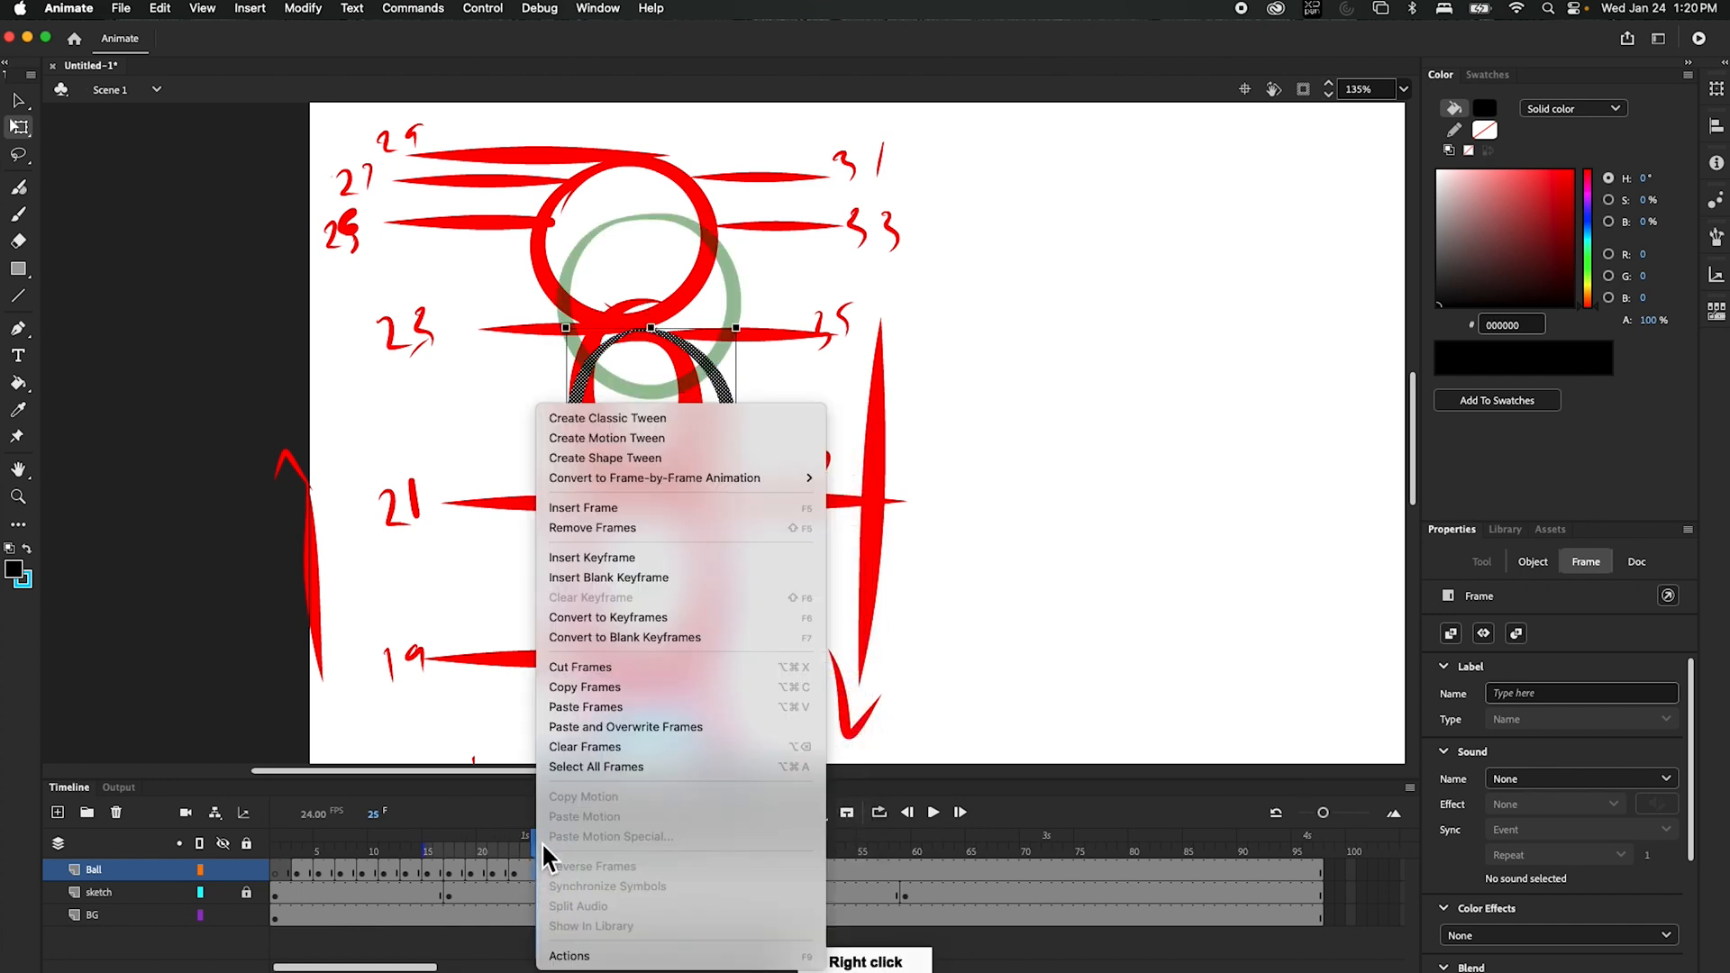
pyautogui.click(620, 708)
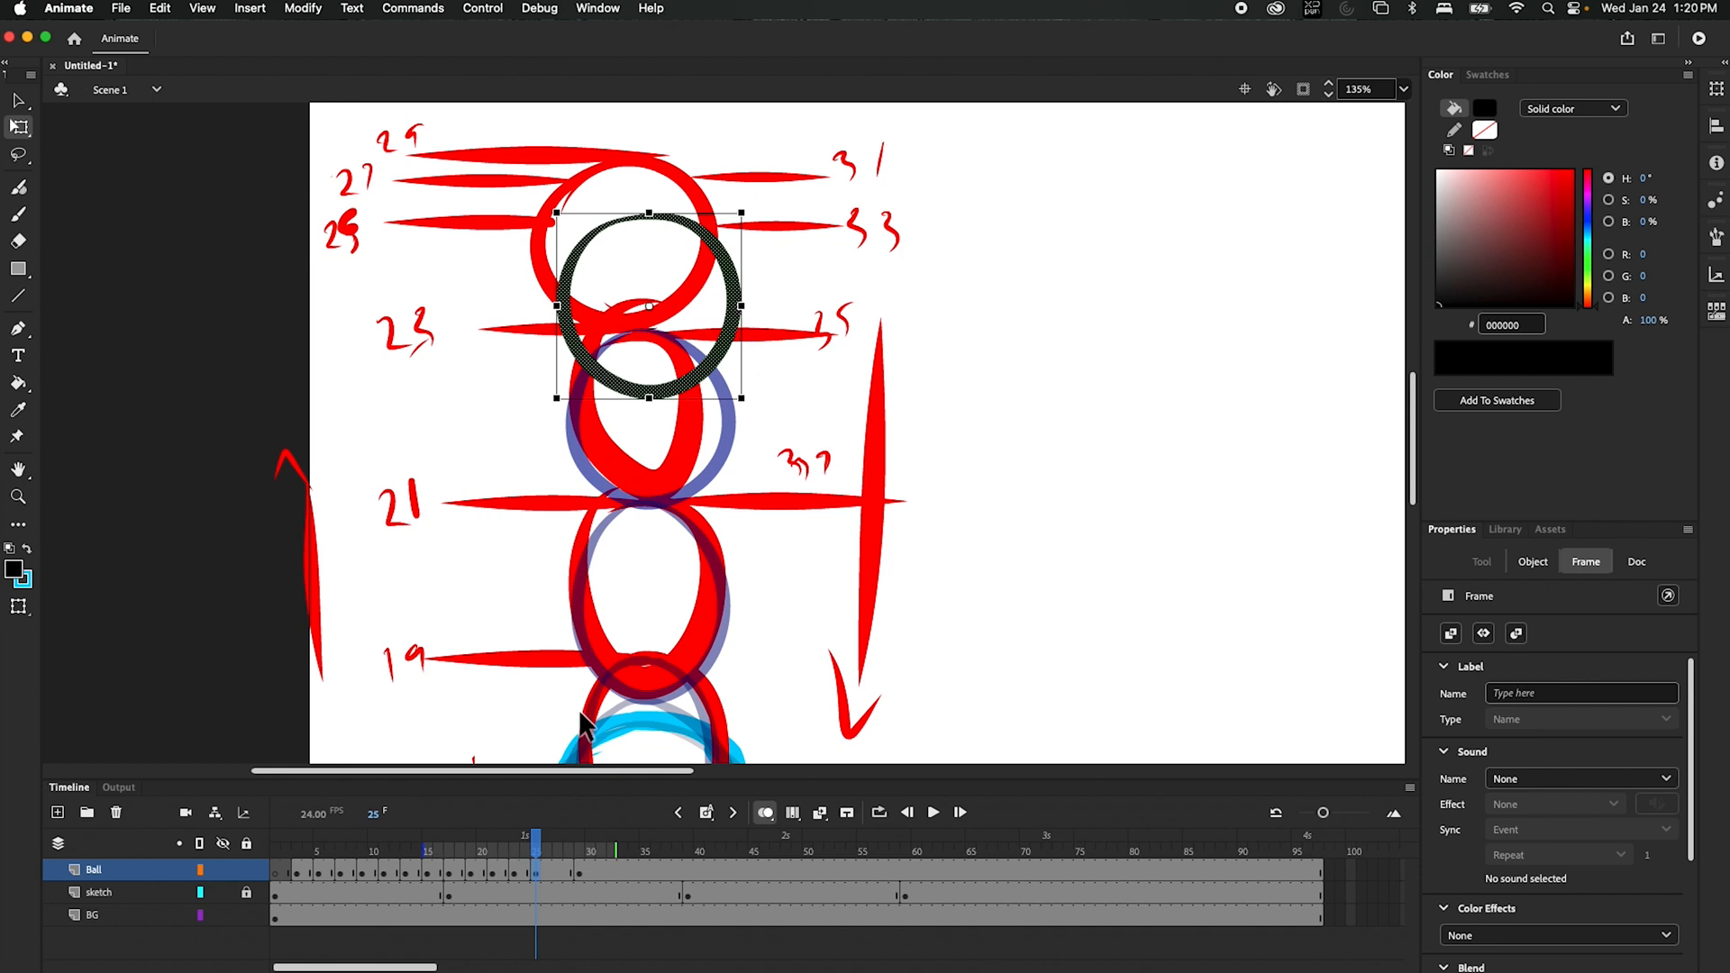
# - Clear the keyframe at frame 29 of the Ball layer
pyautogui.click(578, 868)
pyautogui.rightClick(581, 872)
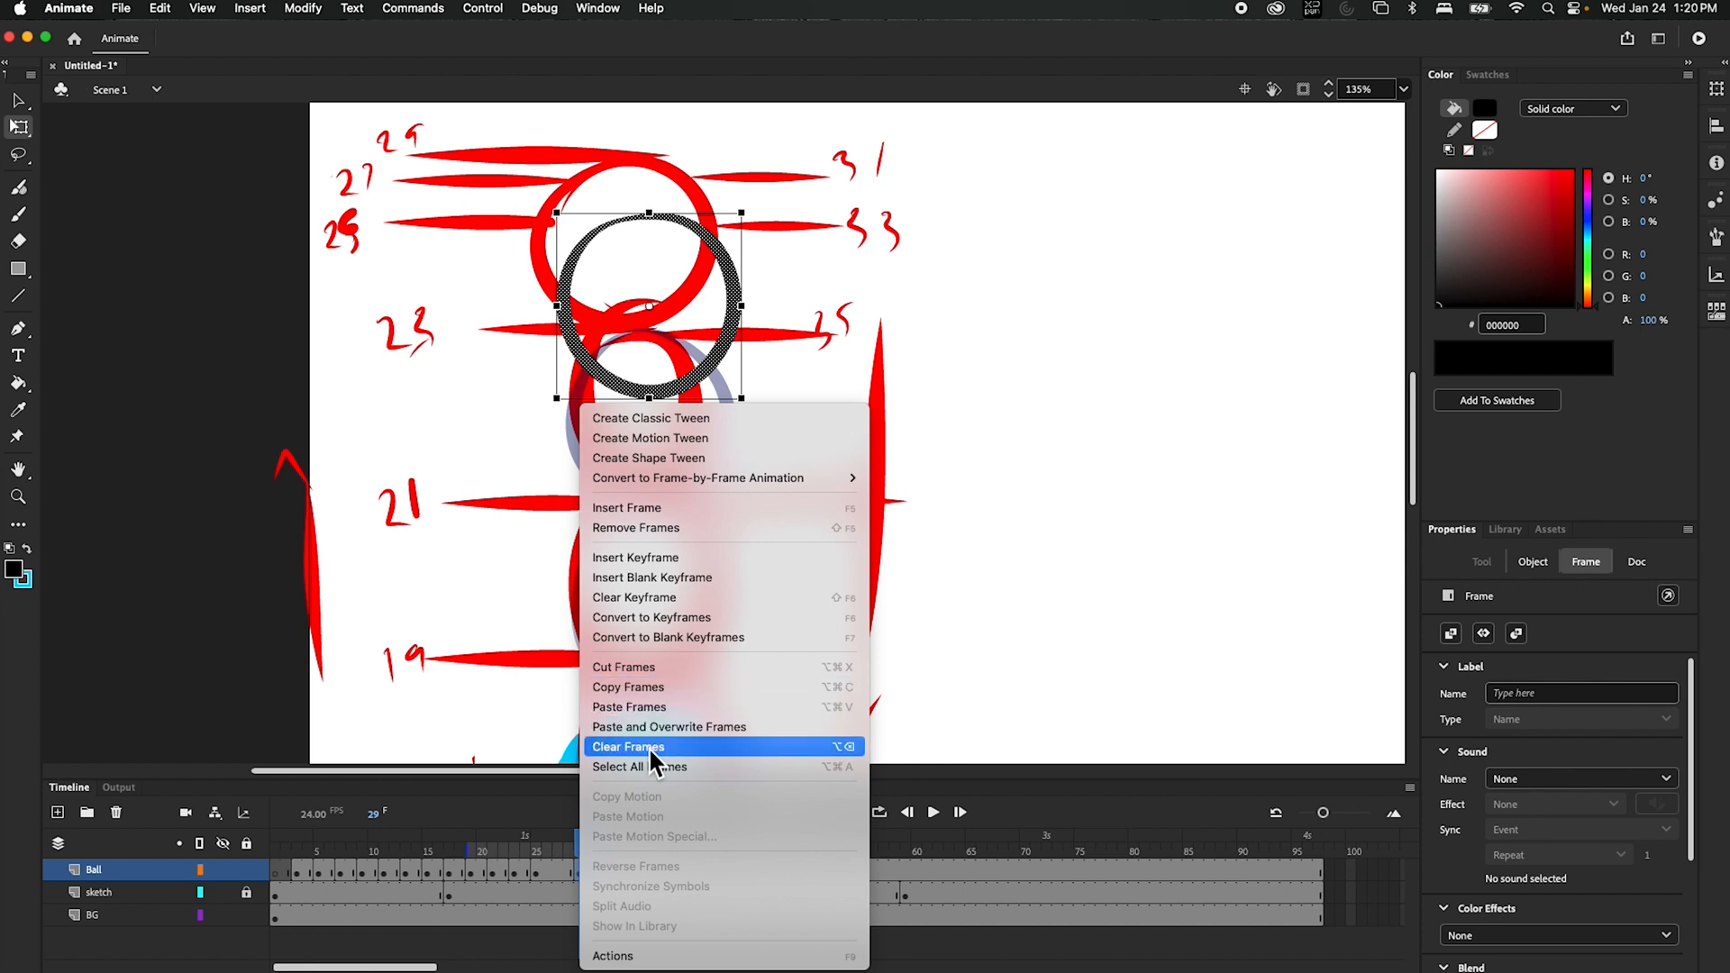
pyautogui.click(678, 598)
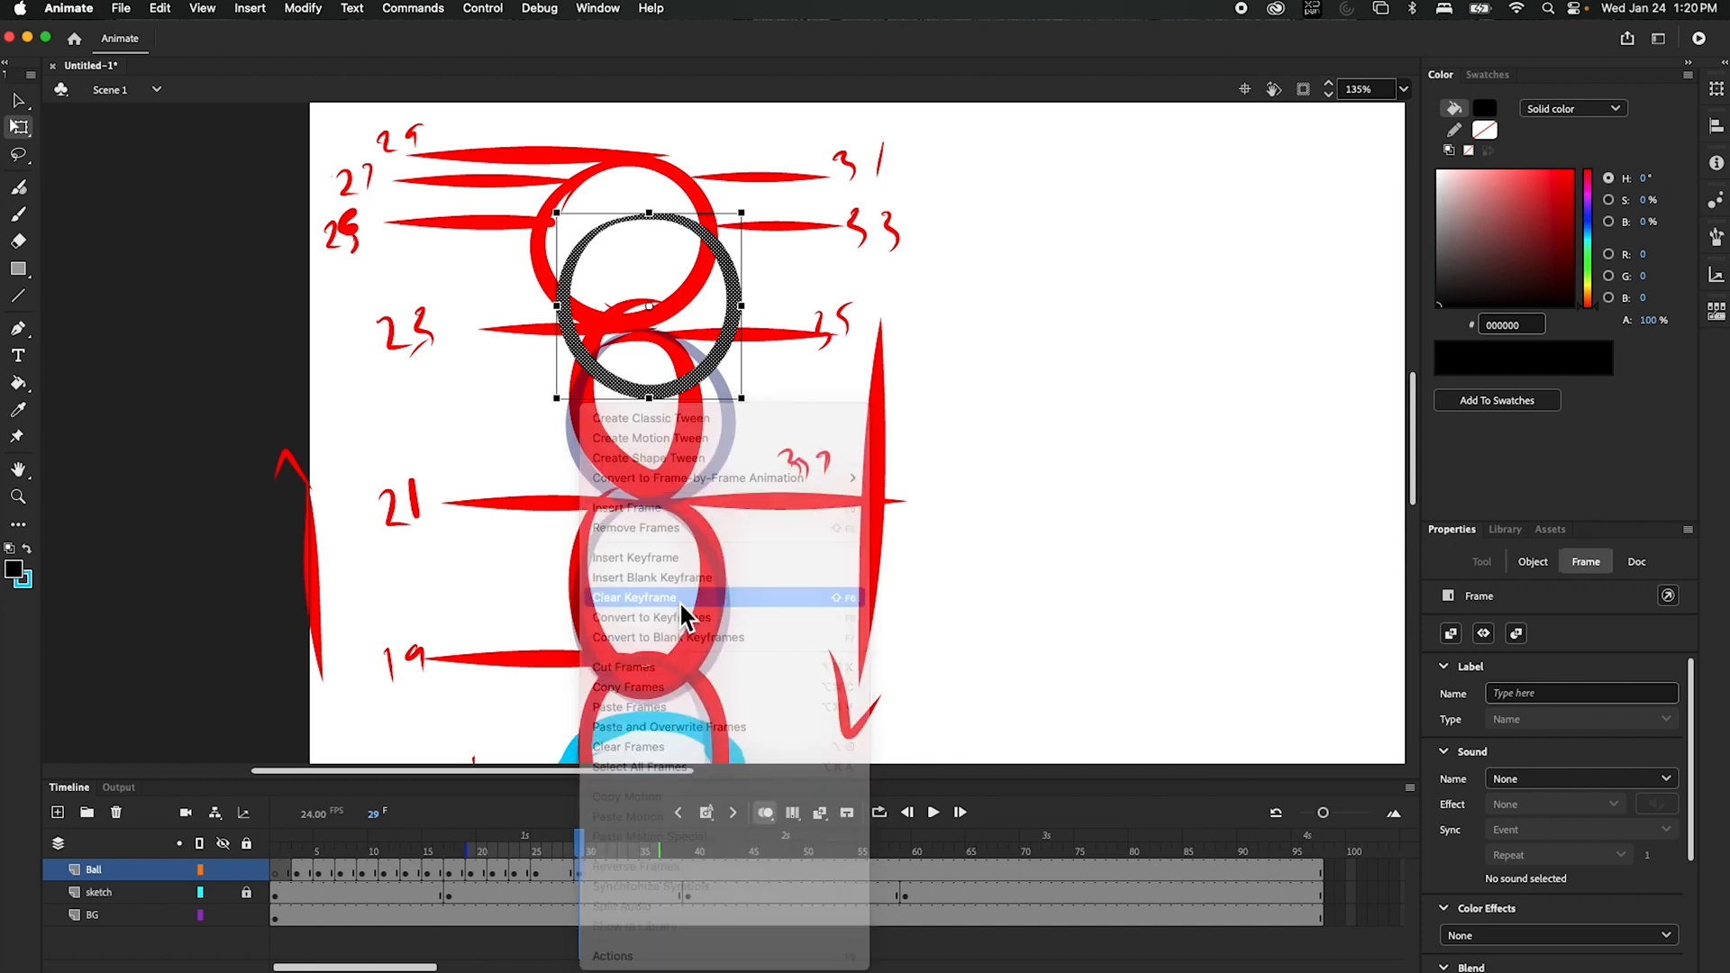
# - Copy the ball keyframe at frame 7 of the Ball layer
pyautogui.click(559, 844)
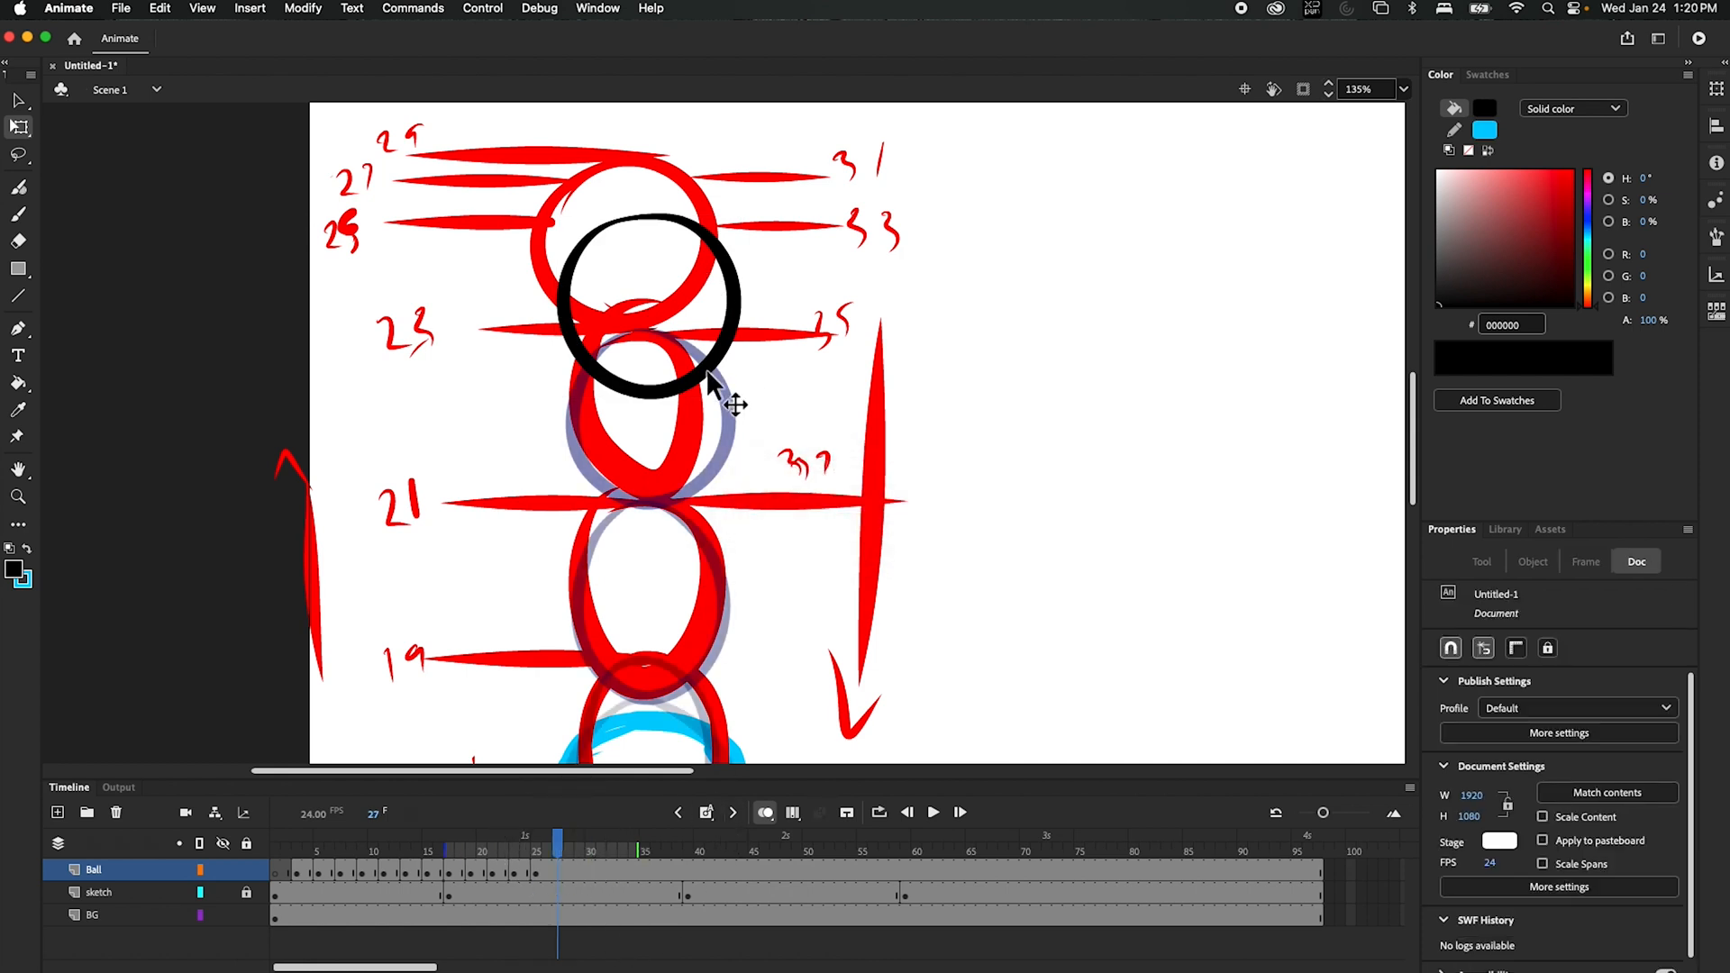
pyautogui.click(339, 870)
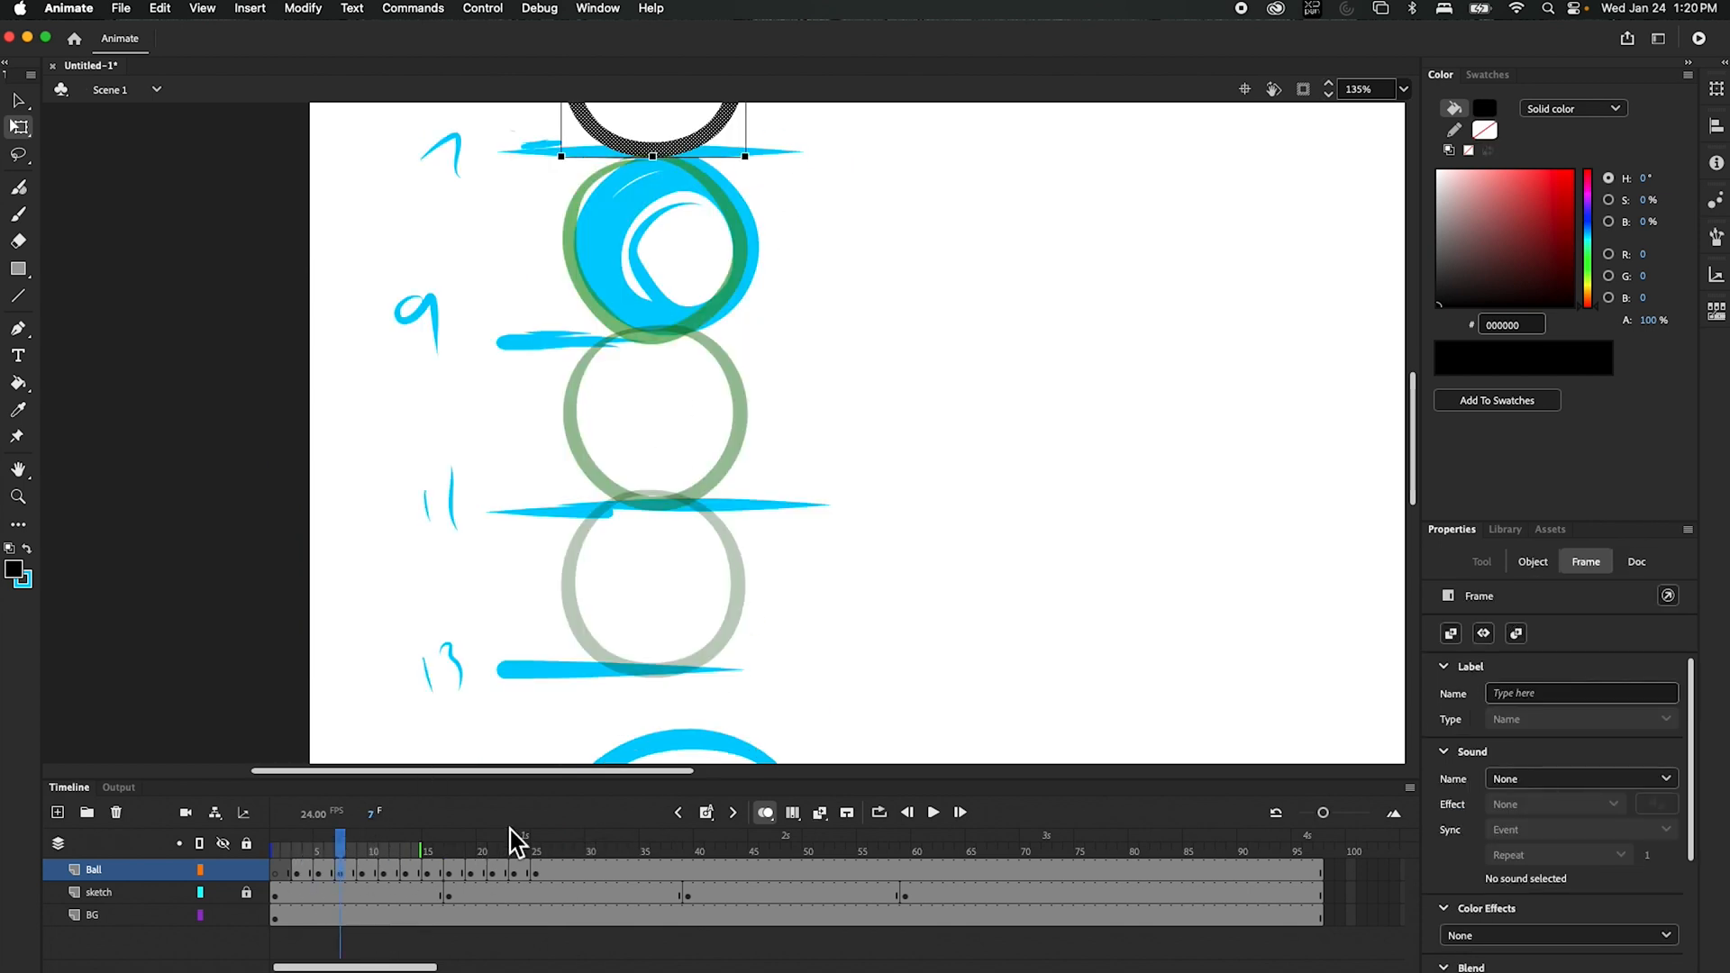
pyautogui.click(340, 870)
pyautogui.rightClick(340, 869)
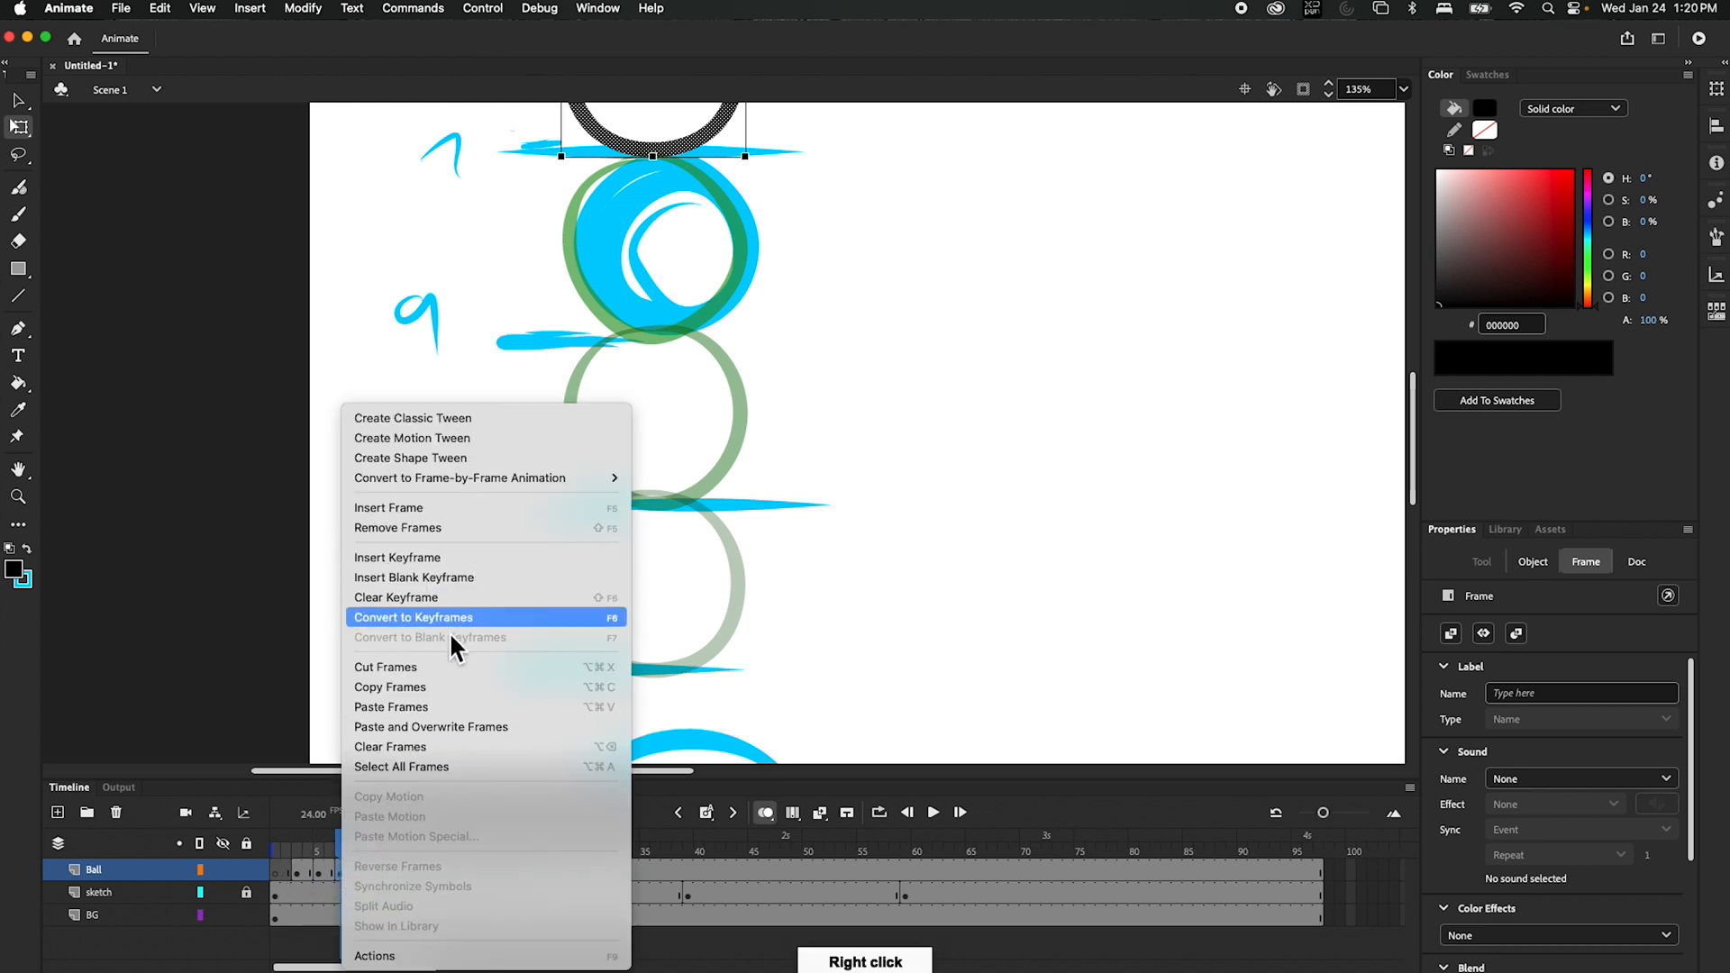
pyautogui.click(435, 688)
# - Paste the copied ball into frame 27 and lower it so its top meets the 27 mark, at about X 205.9, Y 345.7
pyautogui.click(558, 871)
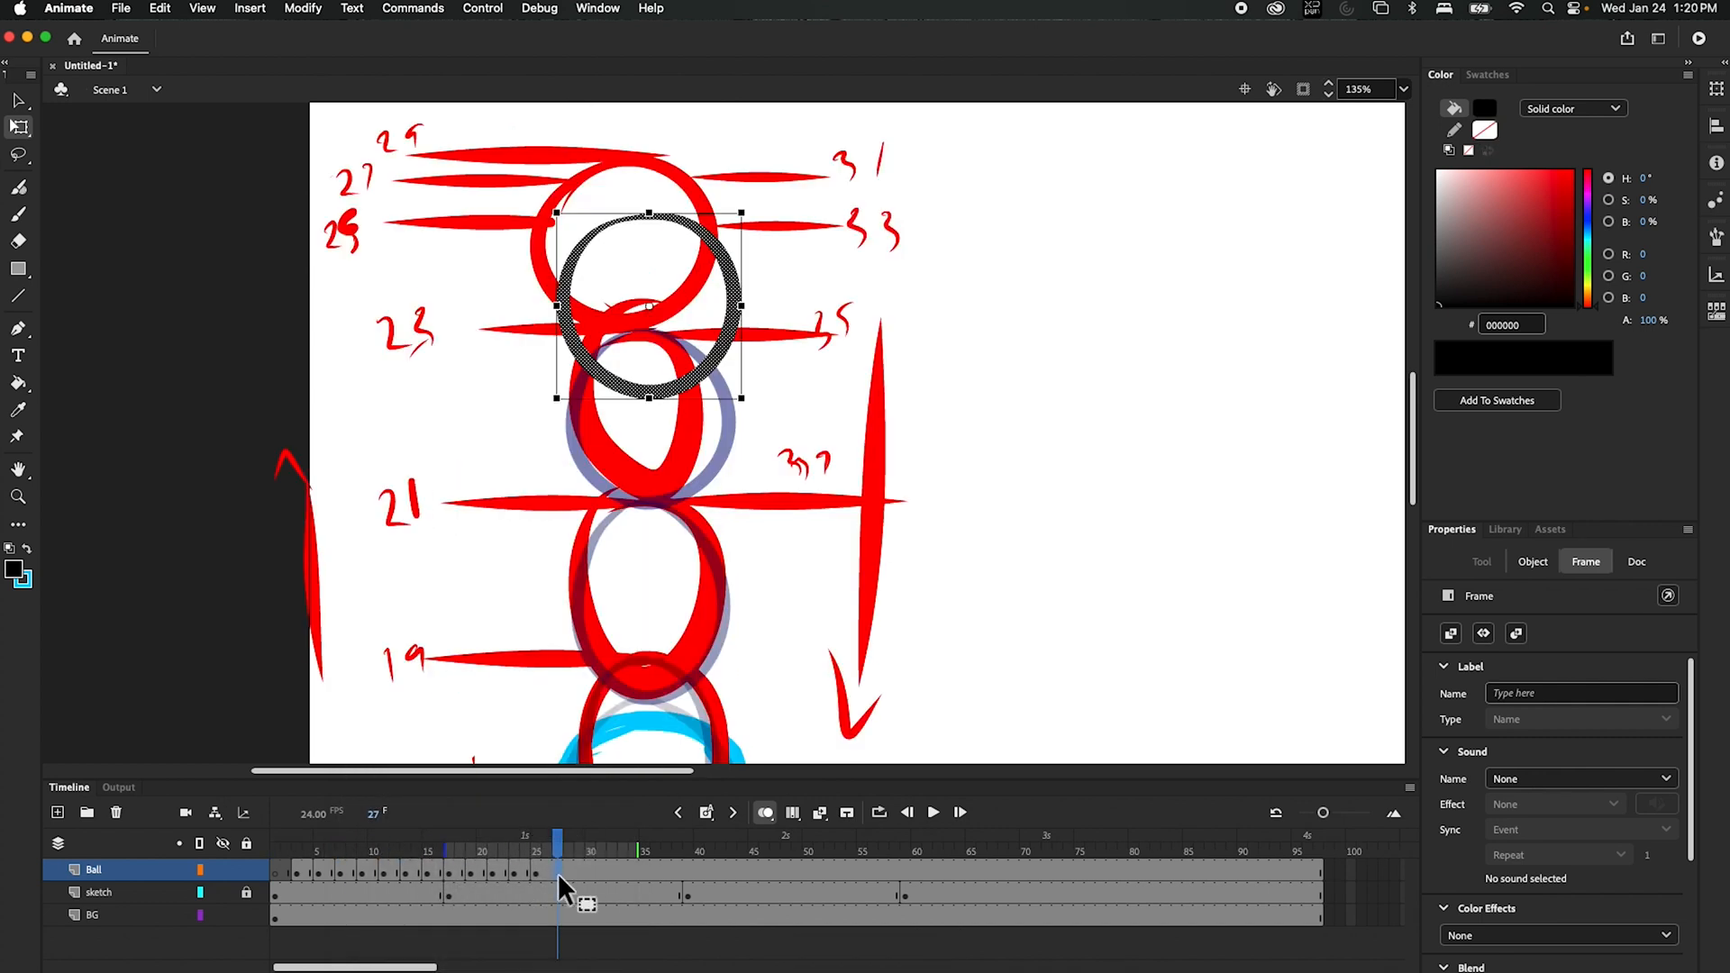
pyautogui.click(706, 812)
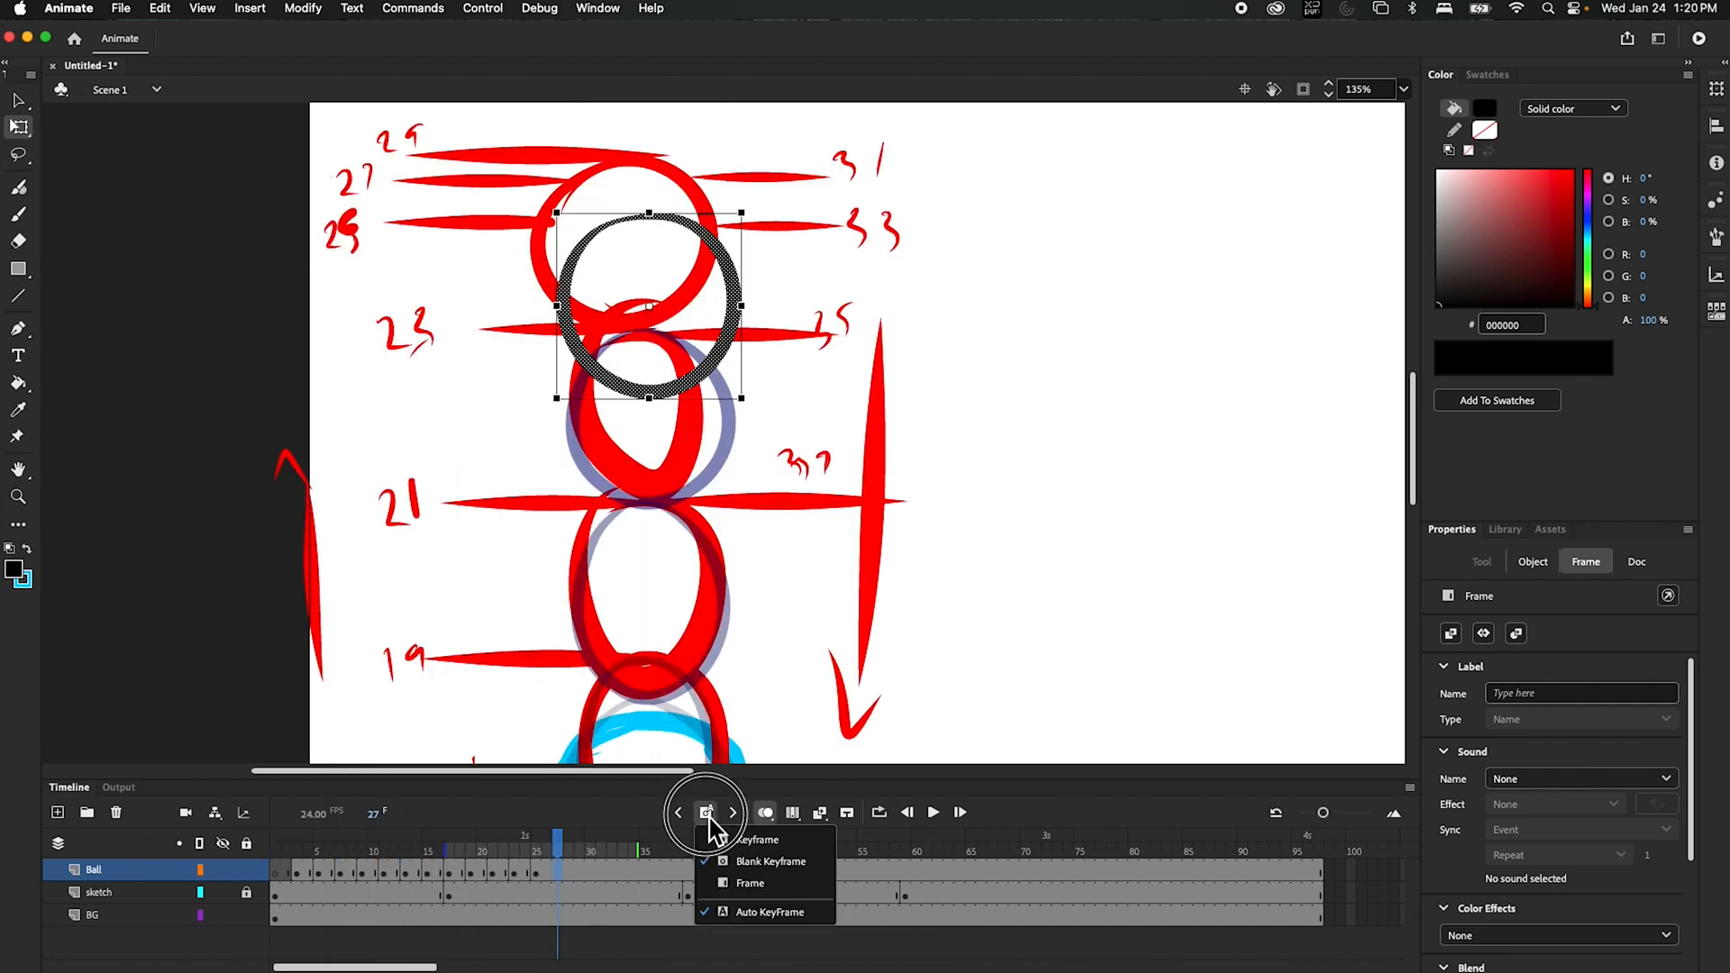
pyautogui.click(558, 872)
pyautogui.rightClick(557, 872)
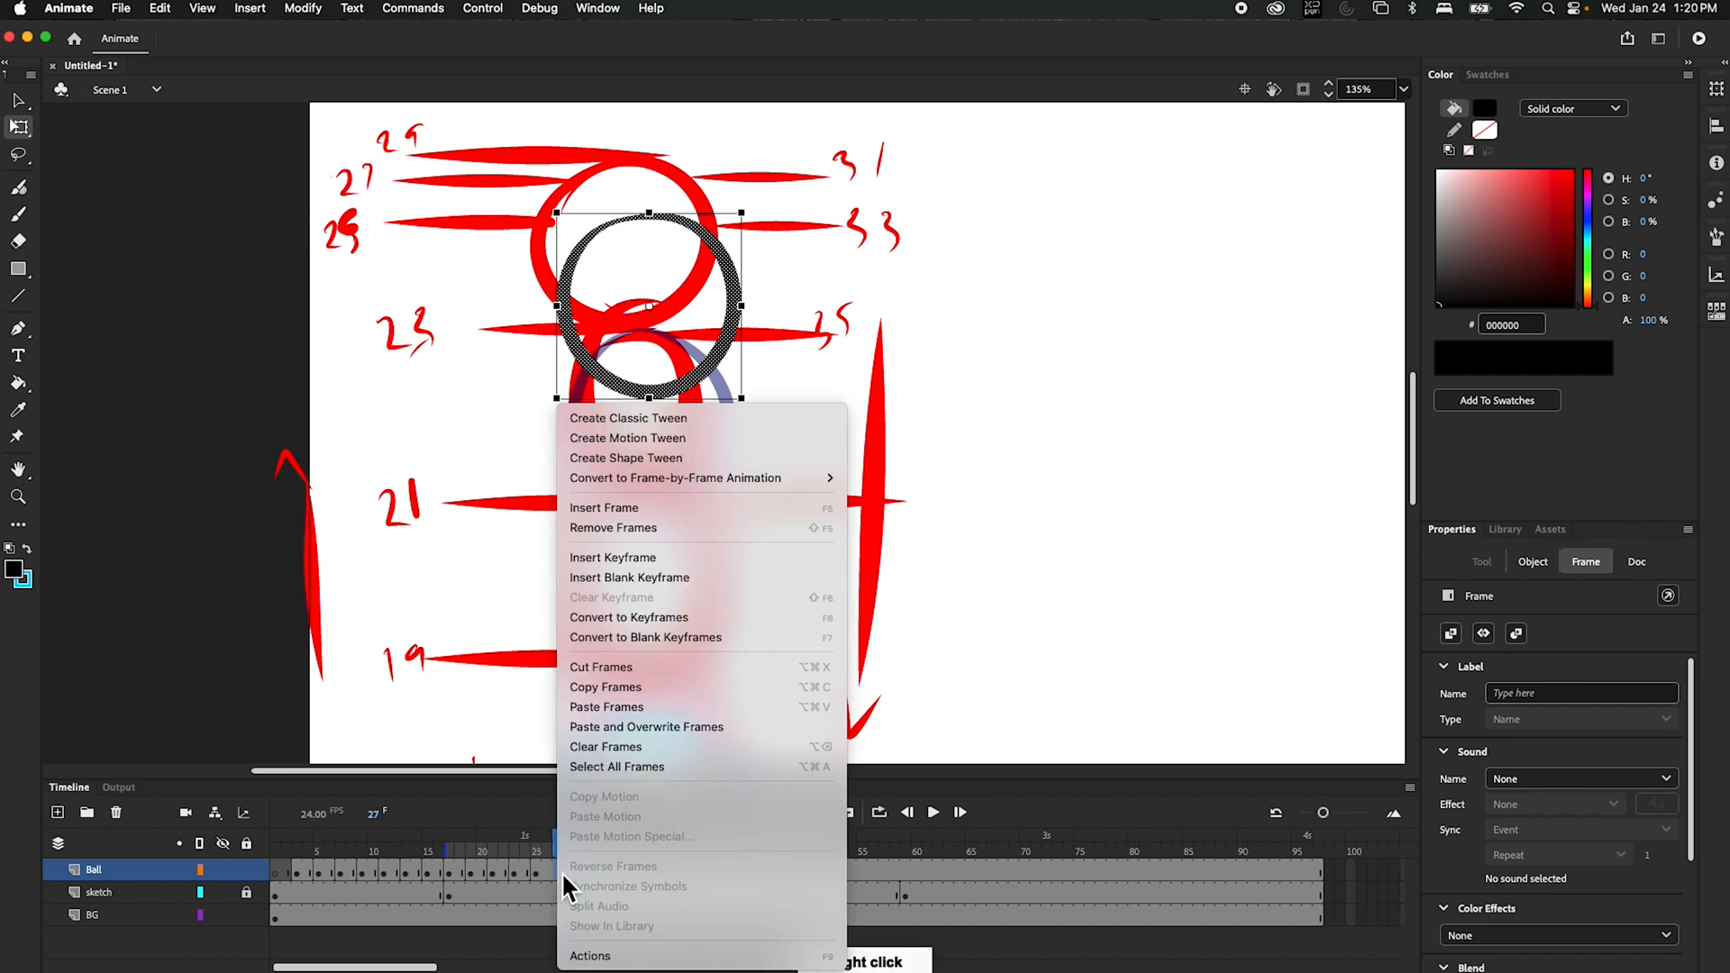
pyautogui.click(640, 707)
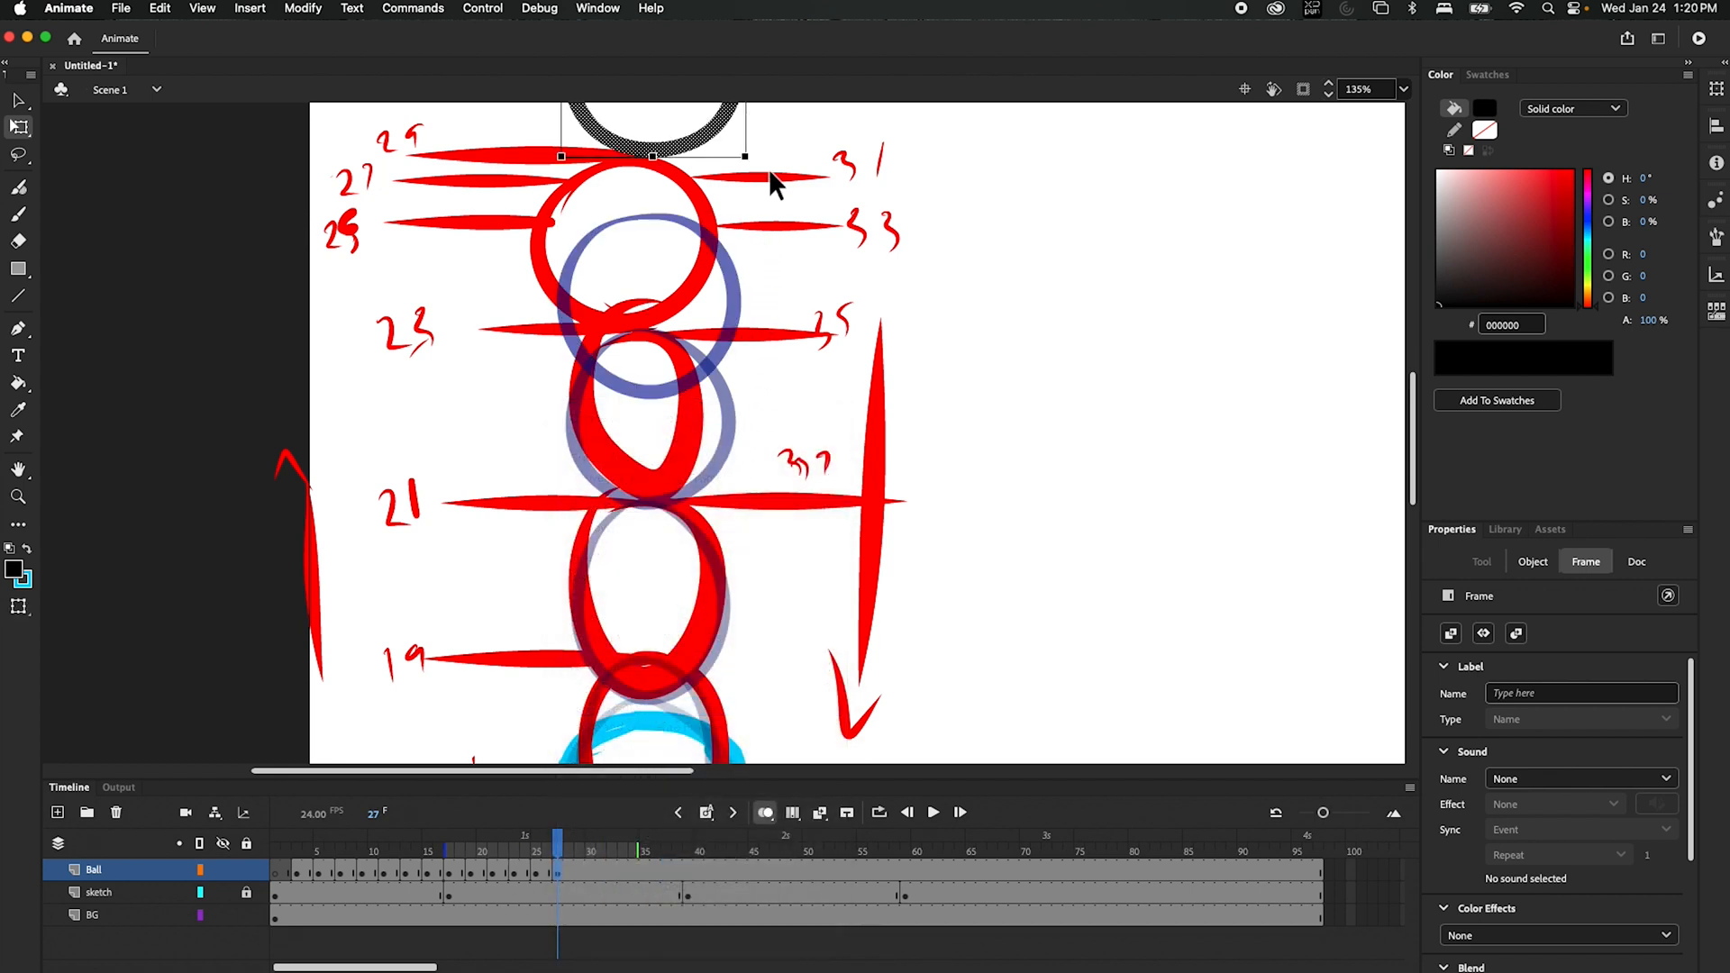
pyautogui.moveTo(705, 144); pyautogui.dragTo(706, 349)
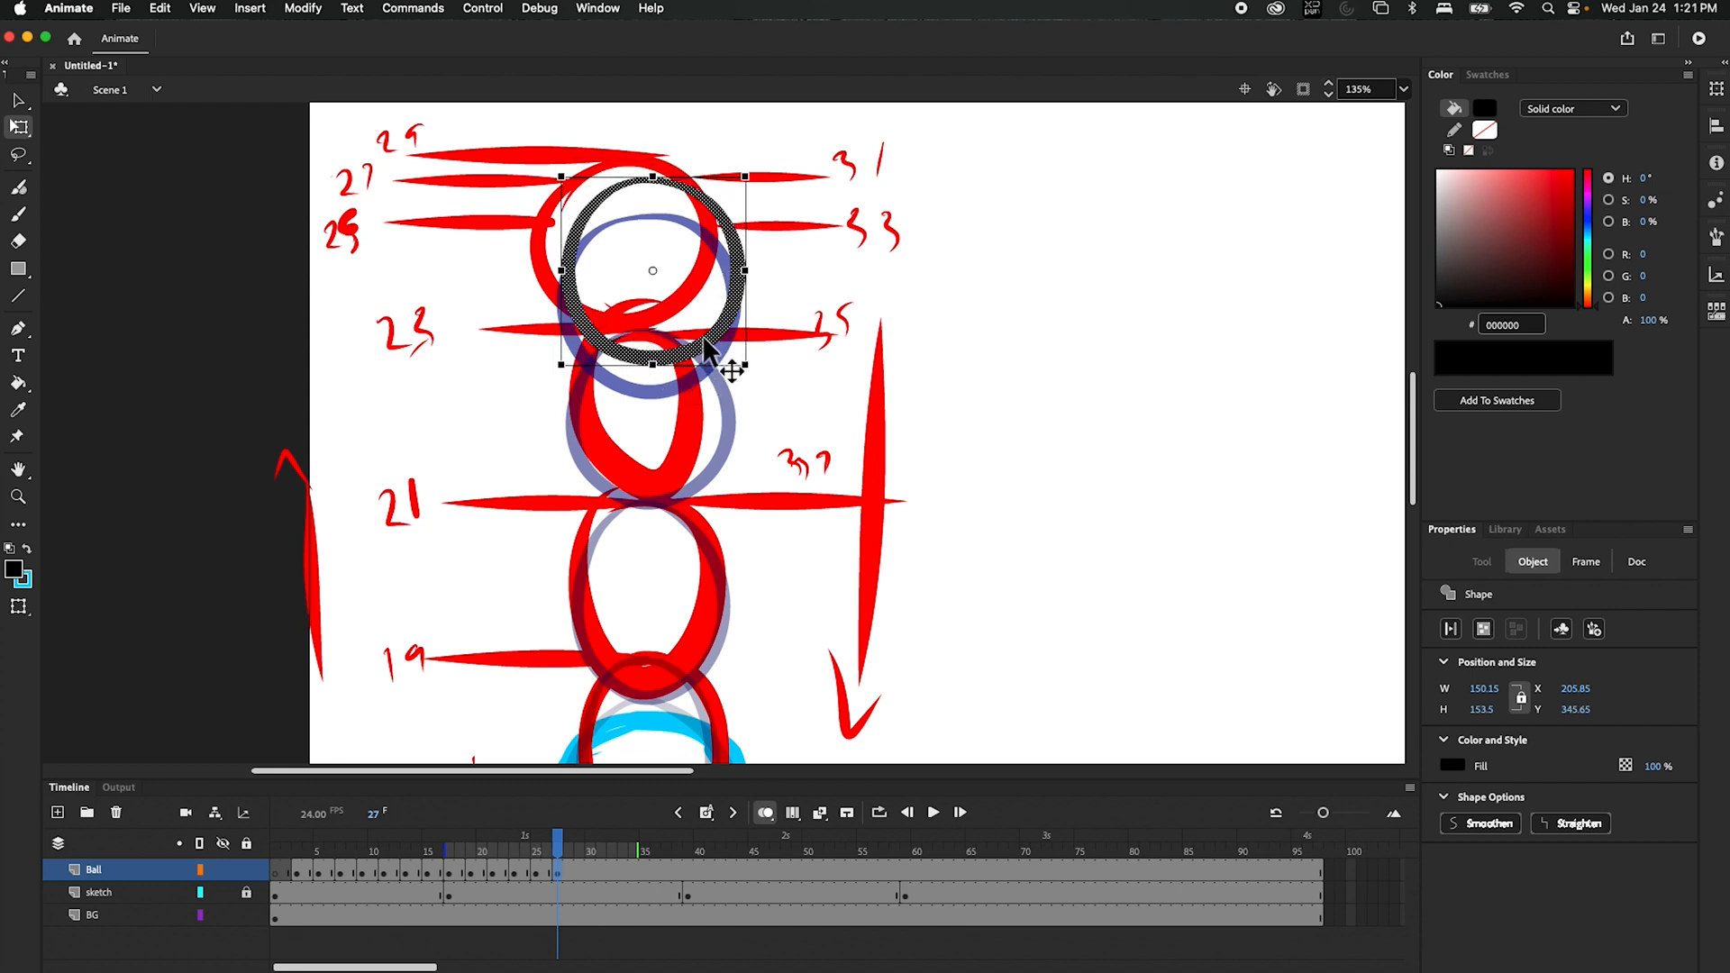
pyautogui.click(719, 218)
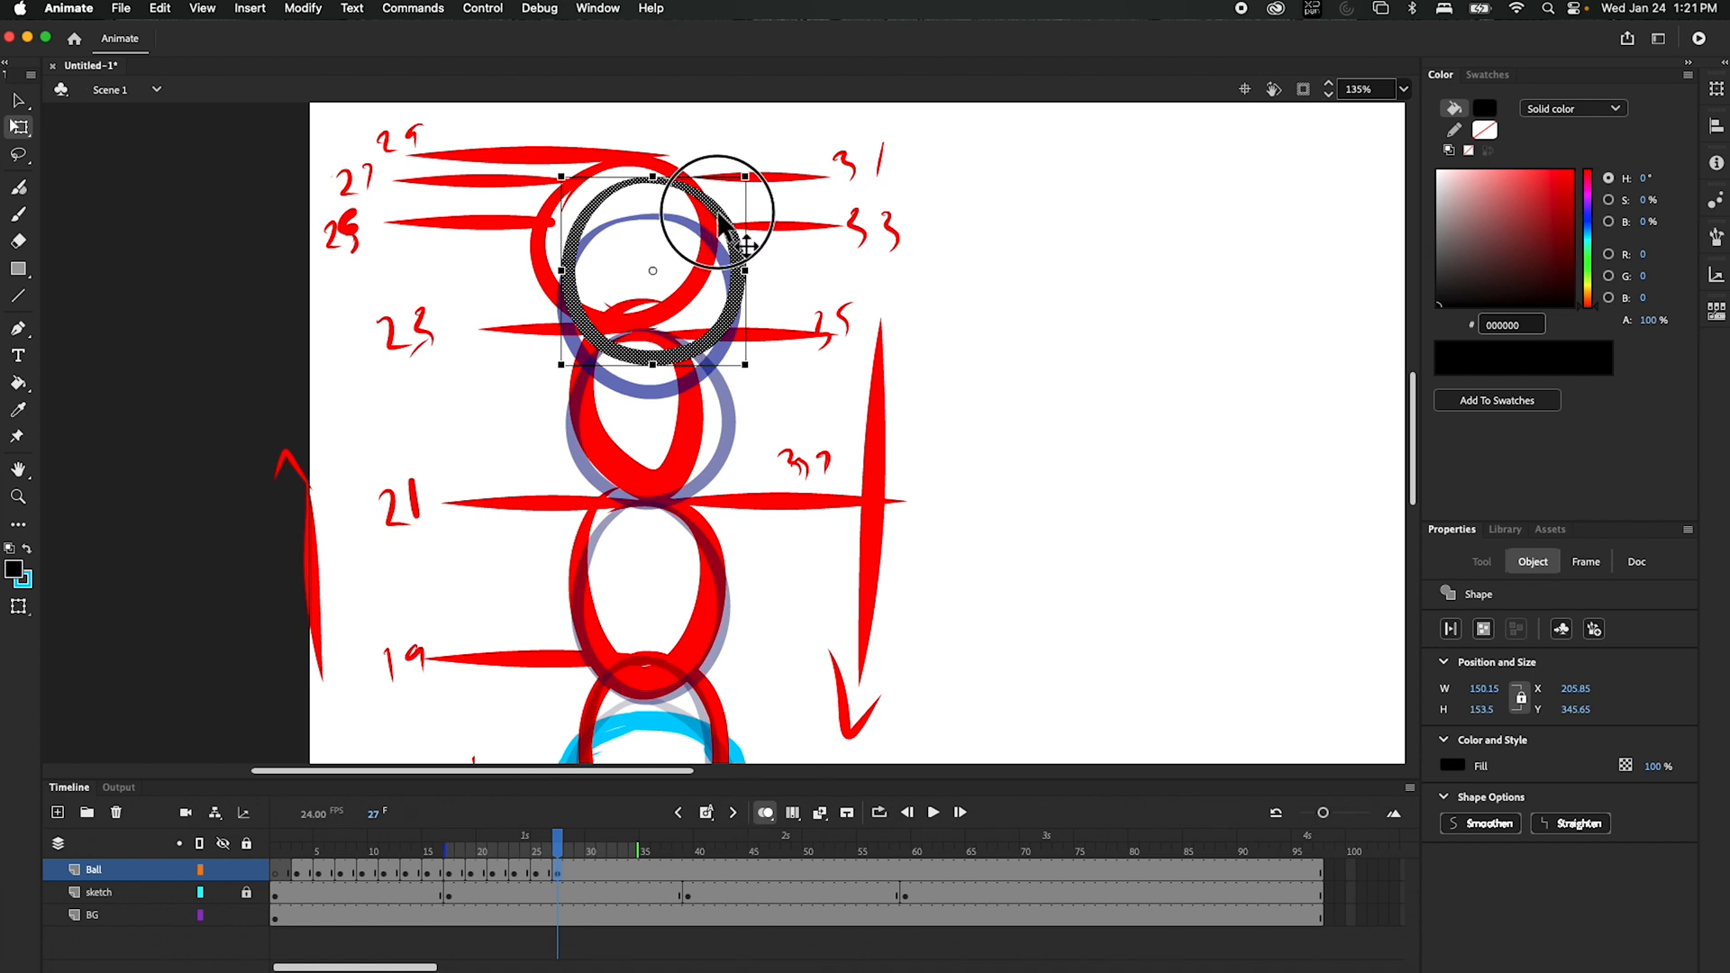
# - Copy the ball keyframe at frame 9 of the Ball layer into frame 29 and lower it to the 29 mark, at about X 206.9, Y 330.2
pyautogui.moveTo(576, 863)
pyautogui.mouseDown()
pyautogui.moveTo(559, 843)
pyautogui.moveTo(342, 941)
pyautogui.mouseUp()
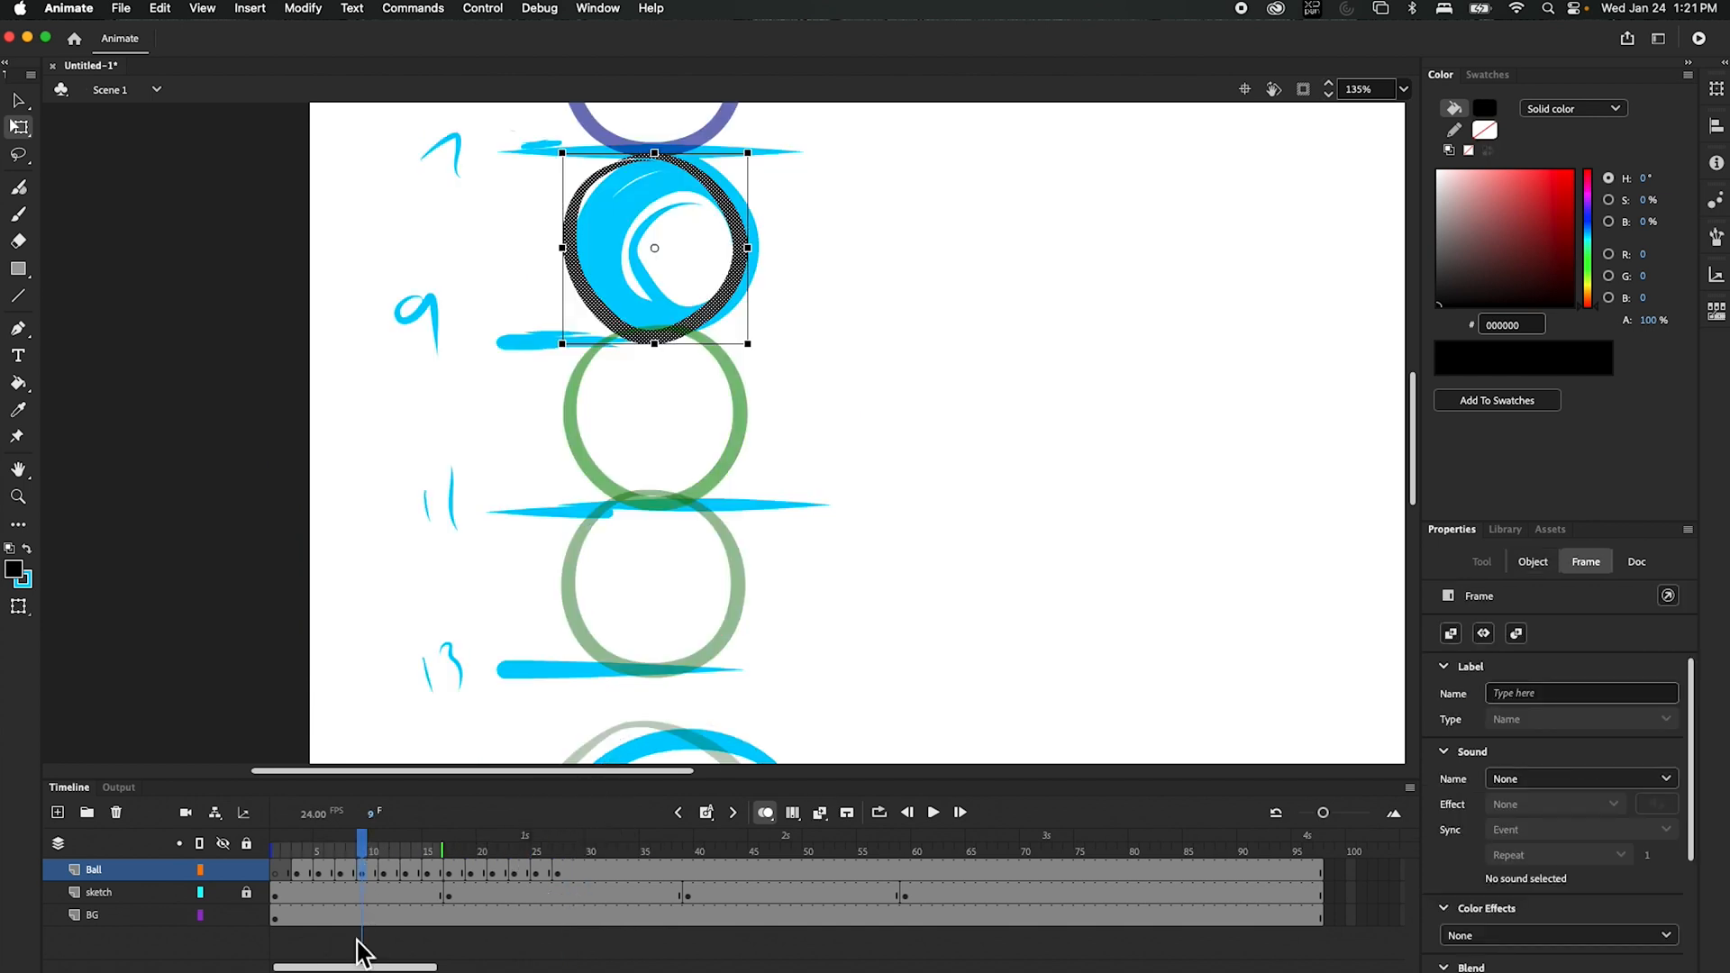
pyautogui.rightClick(366, 872)
pyautogui.click(451, 688)
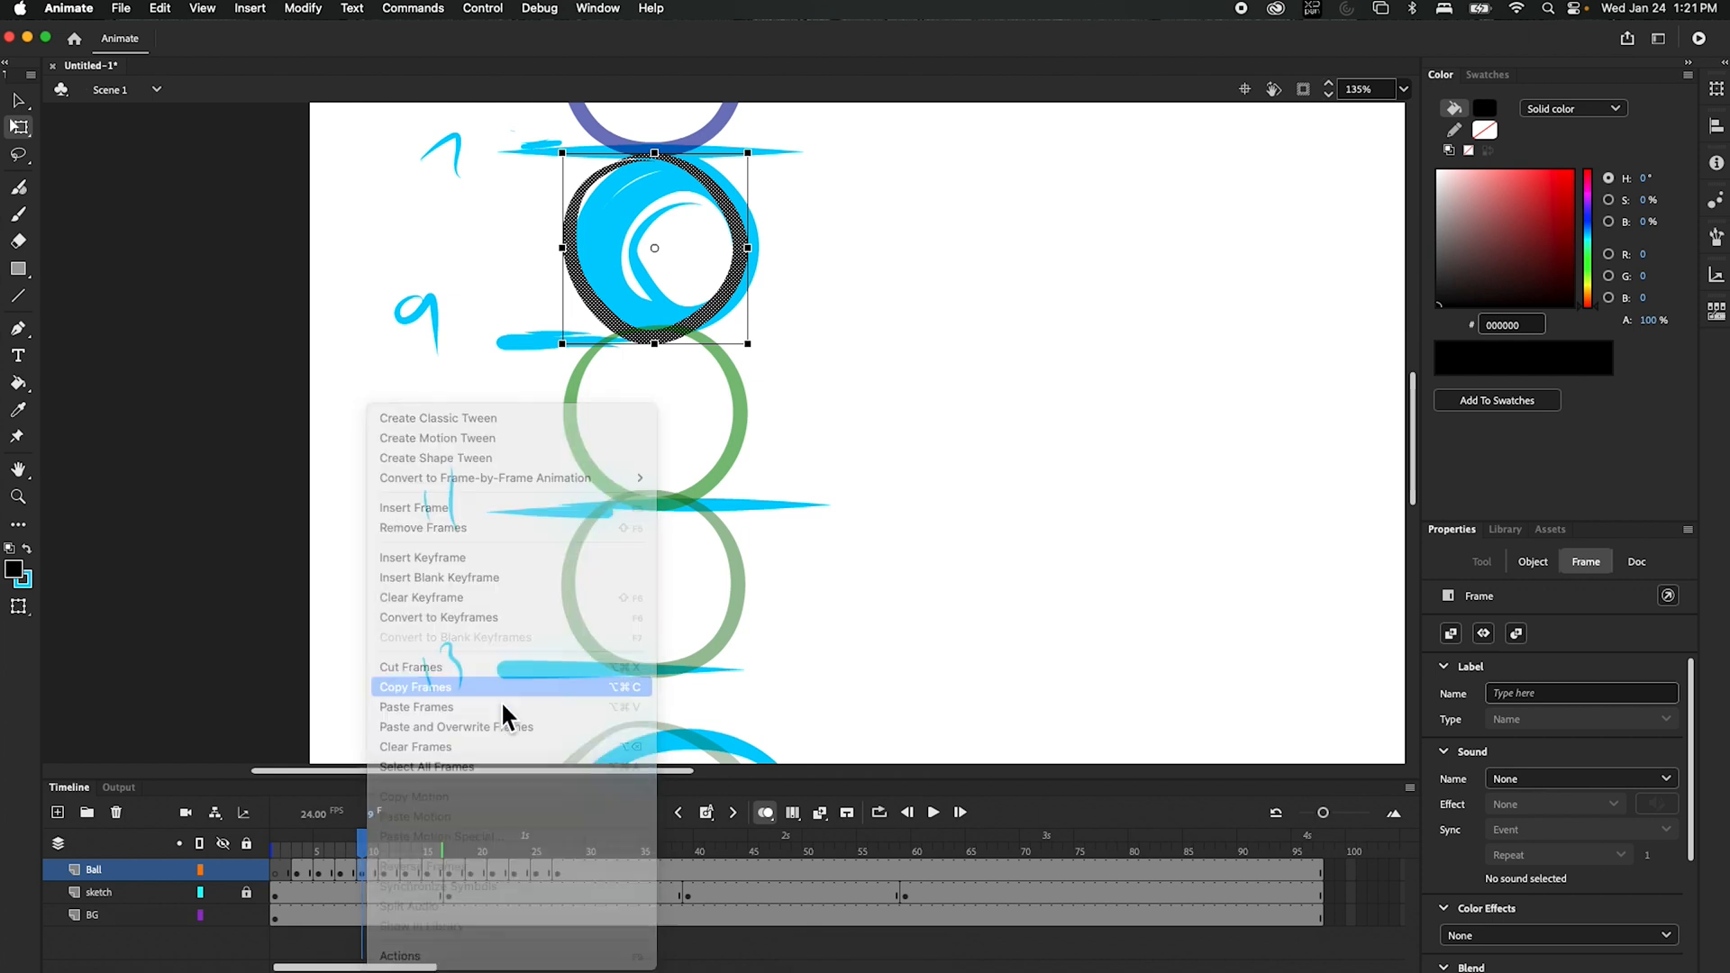
pyautogui.click(577, 870)
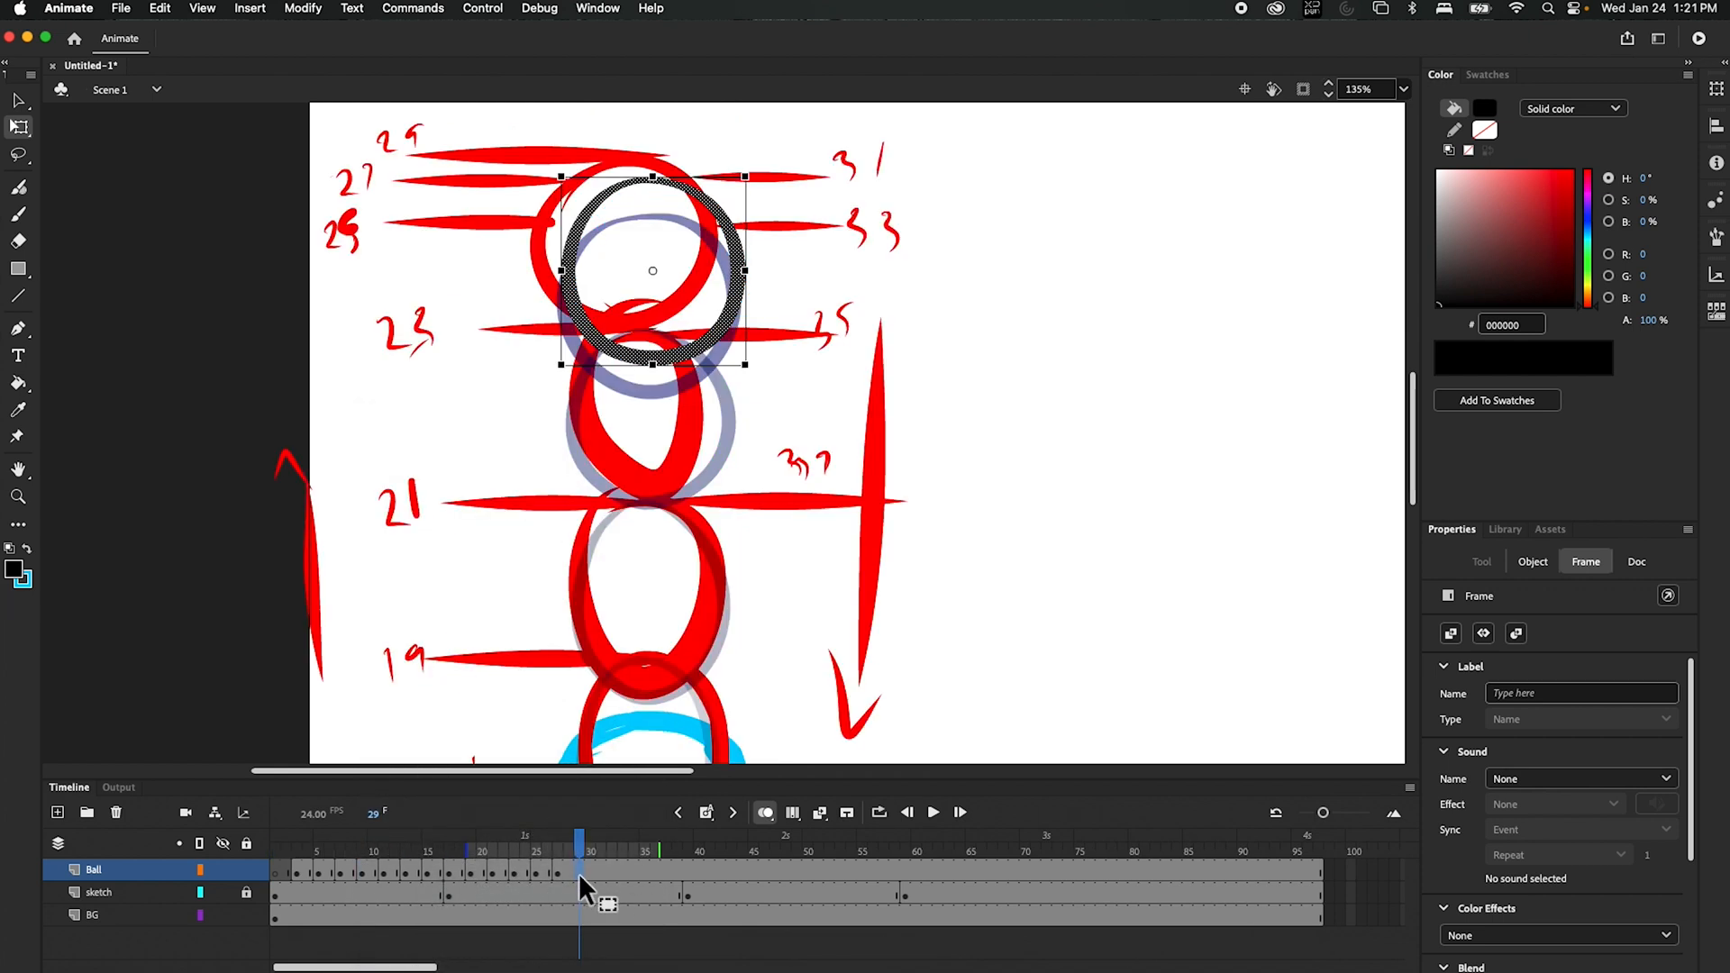
pyautogui.rightClick(578, 870)
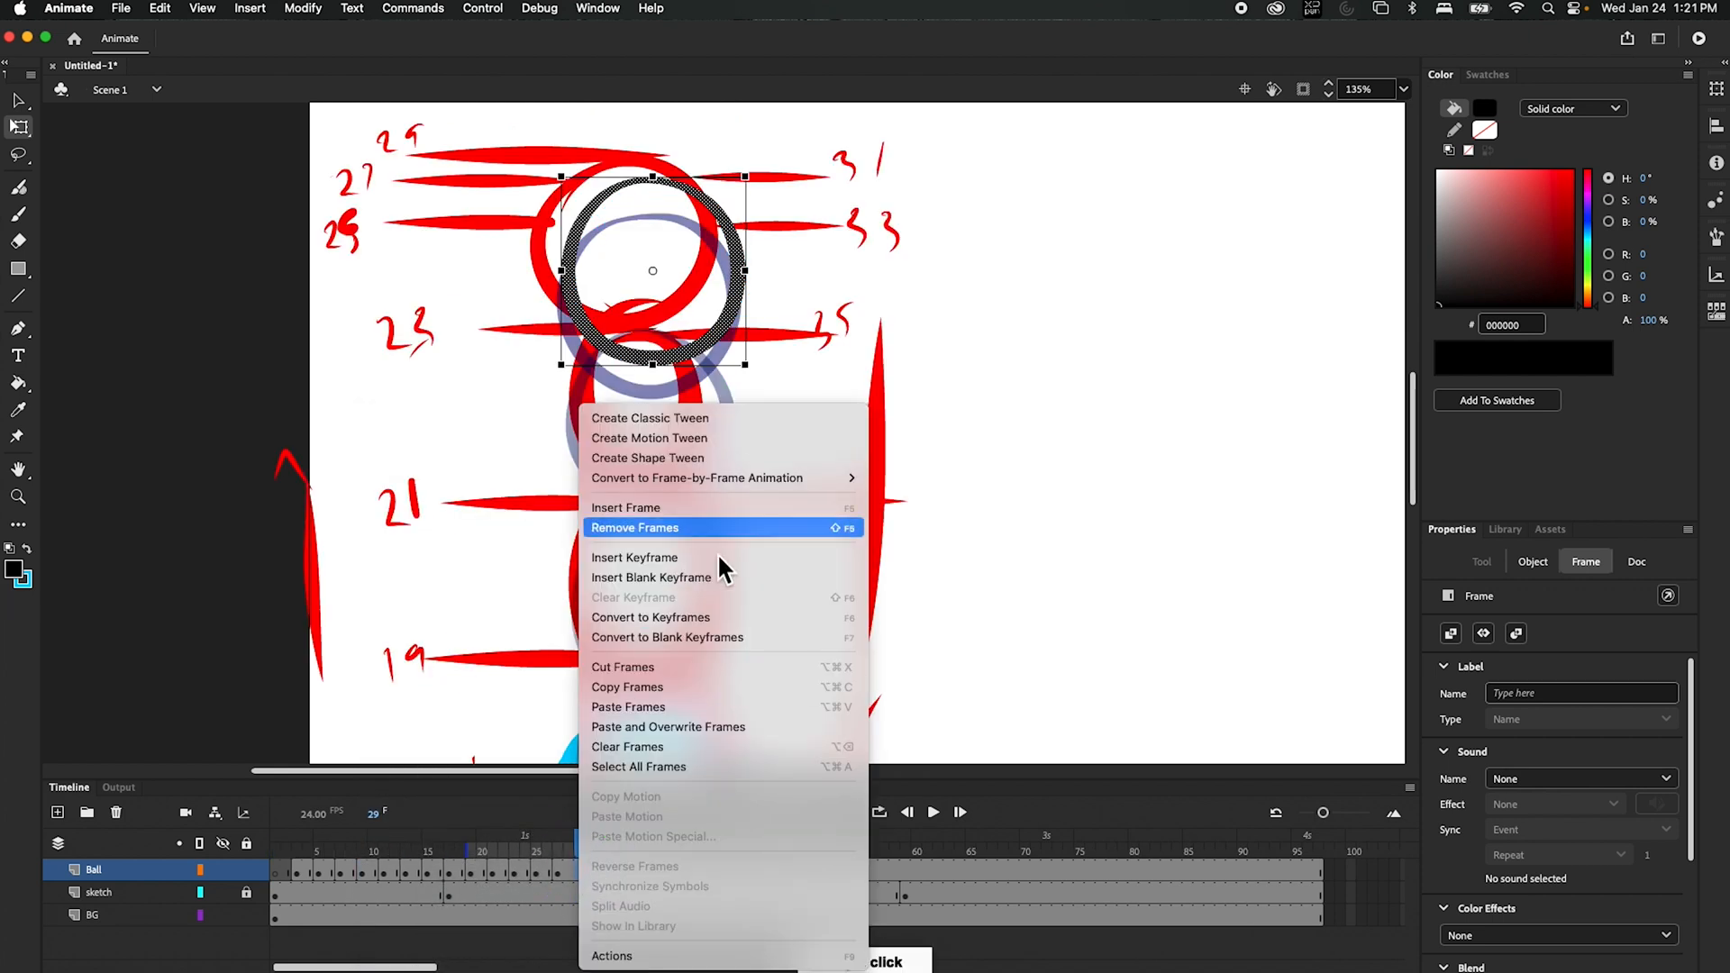
pyautogui.click(646, 707)
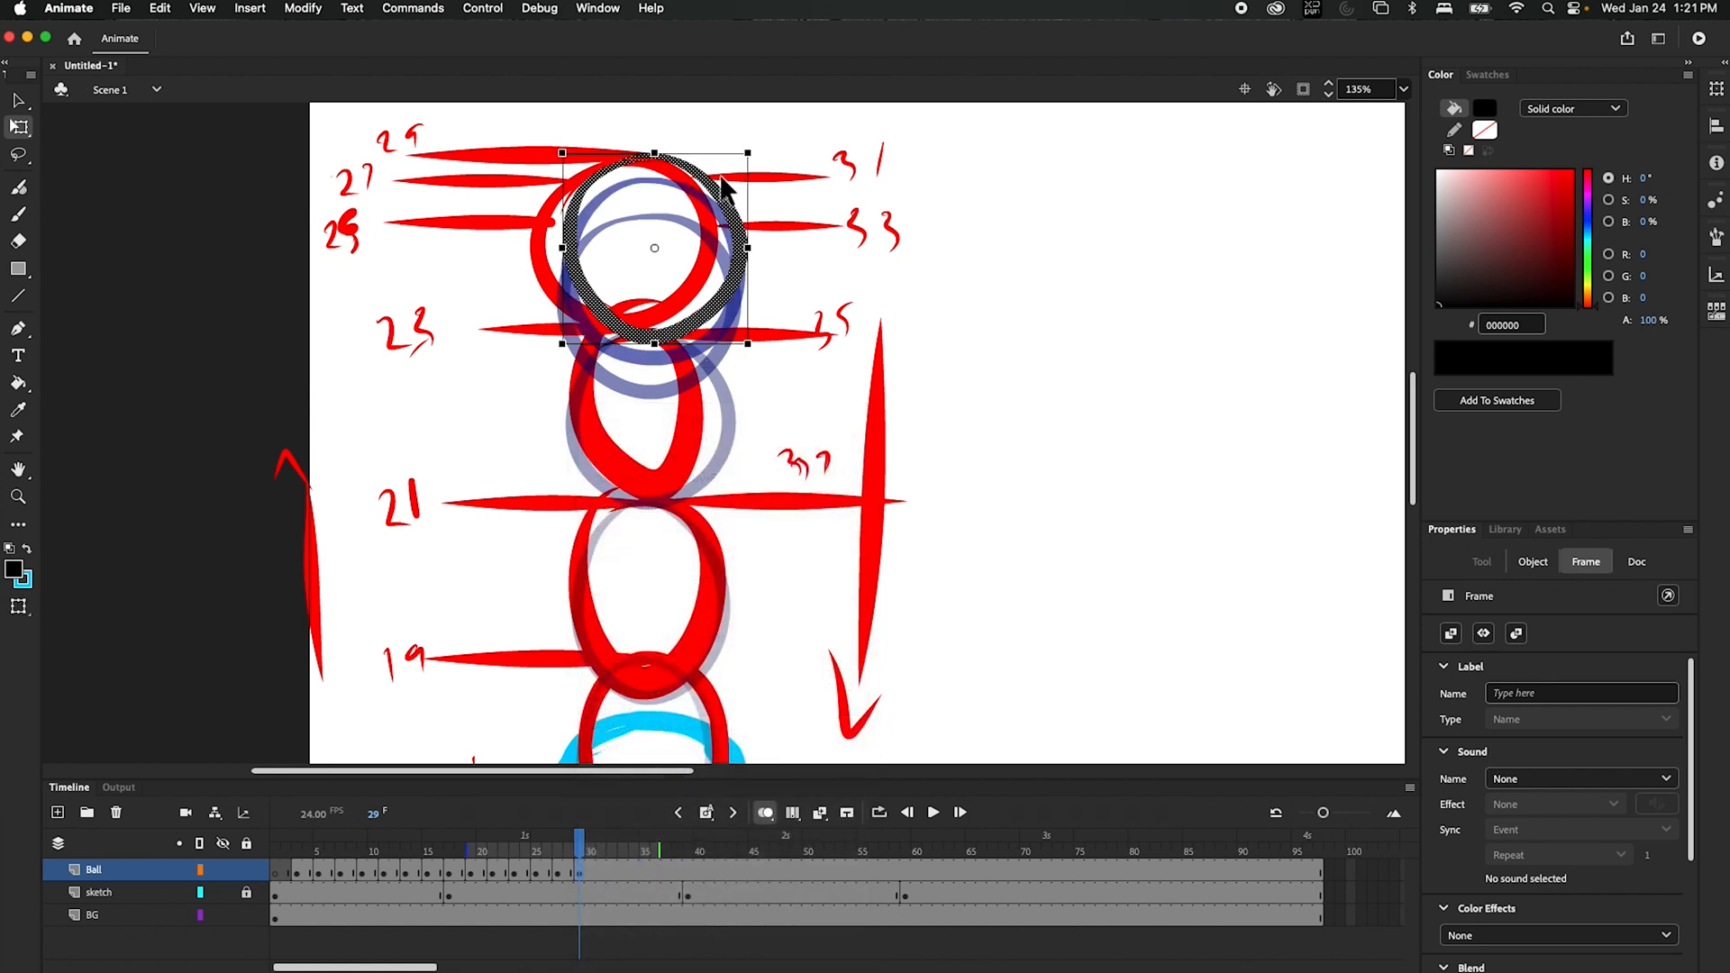
pyautogui.moveTo(724, 185); pyautogui.dragTo(716, 202)
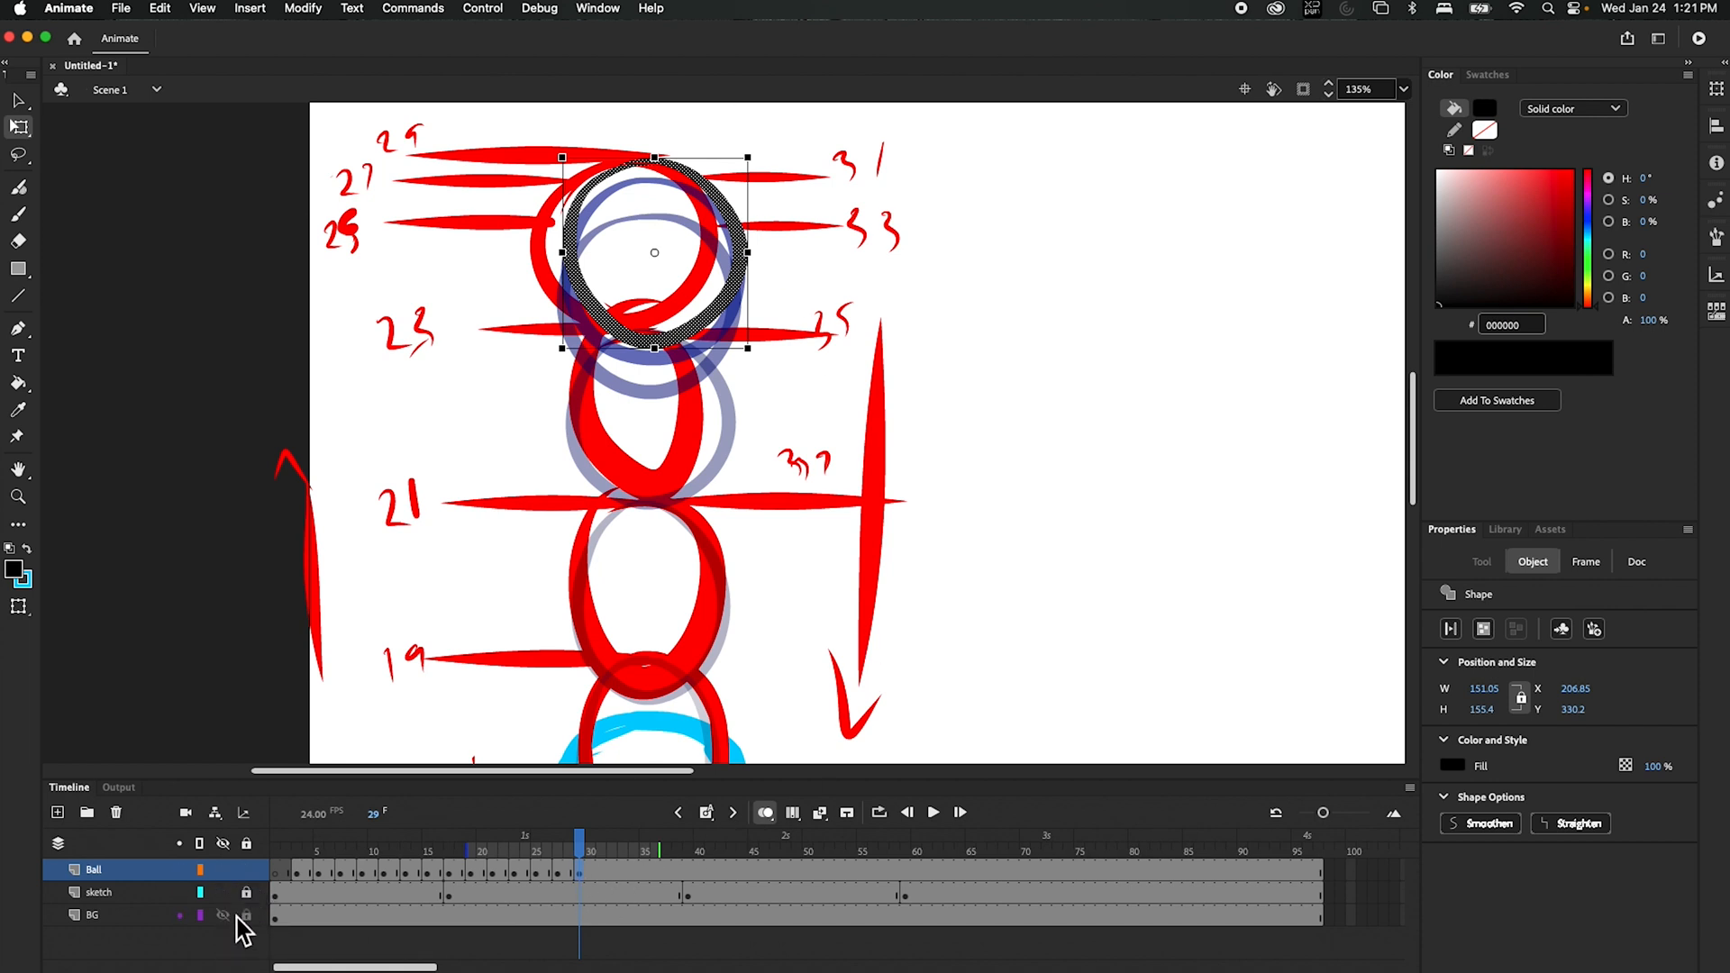
# - Hide the sketch layer and turn off onion skinning to show the clean ball over the full stage
pyautogui.click(223, 892)
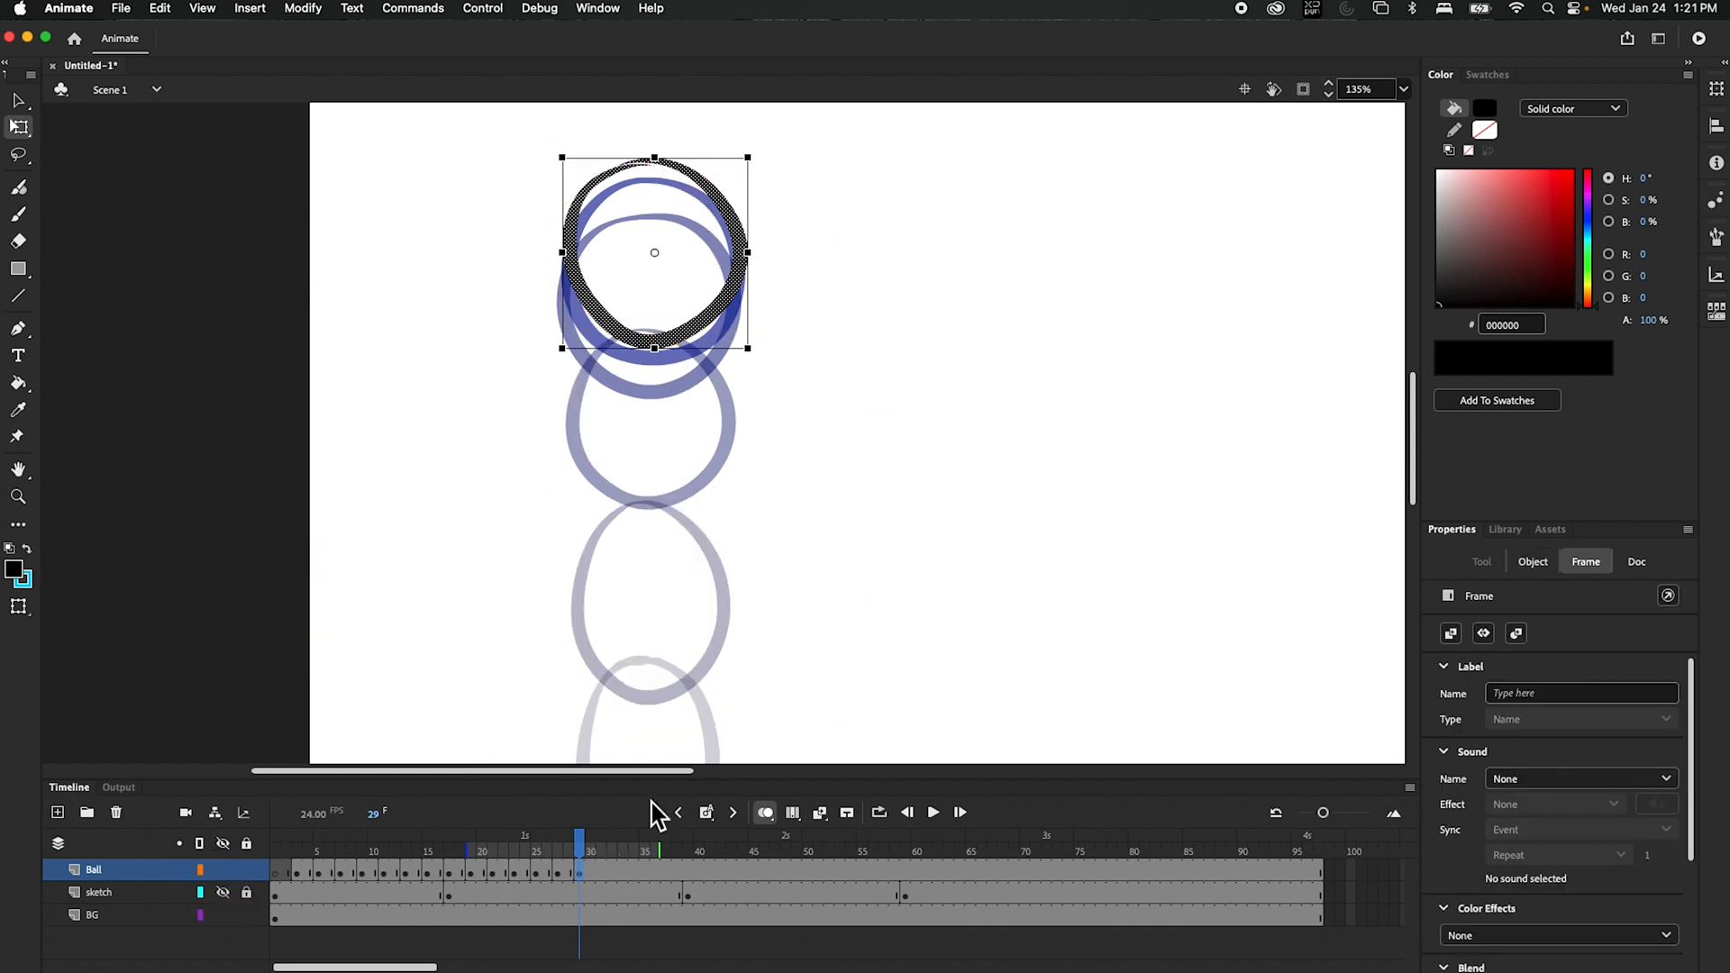
pyautogui.click(792, 595)
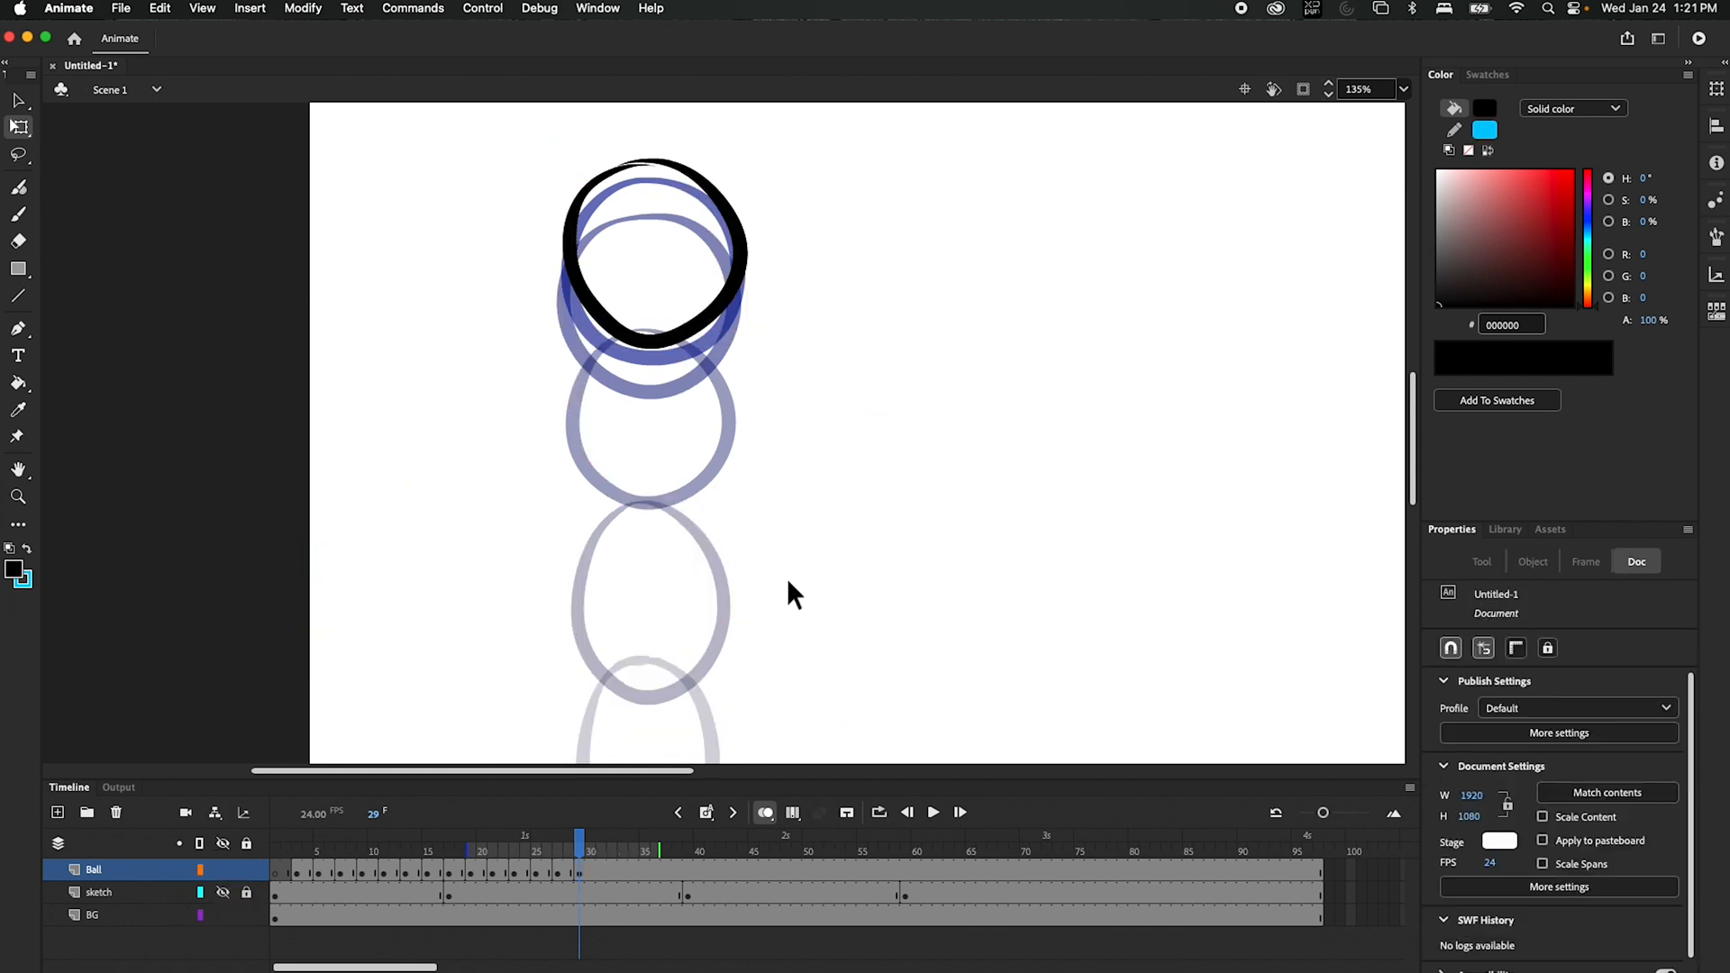
pyautogui.click(763, 816)
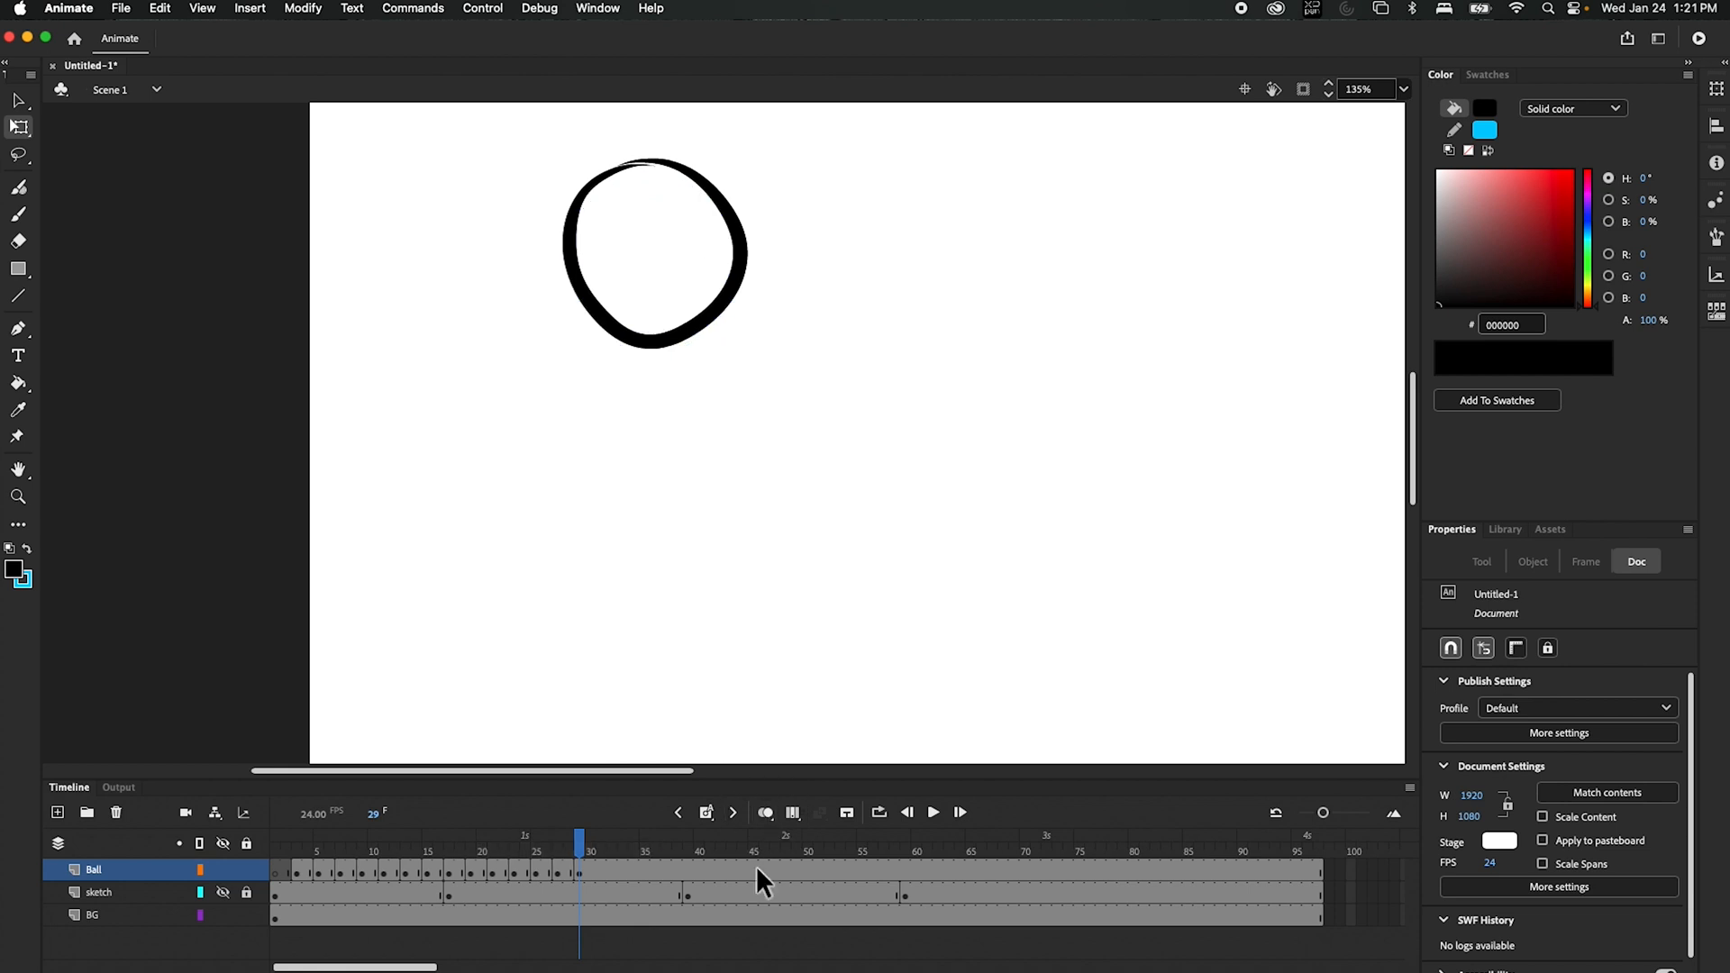
pyautogui.click(1401, 90)
pyautogui.click(1451, 131)
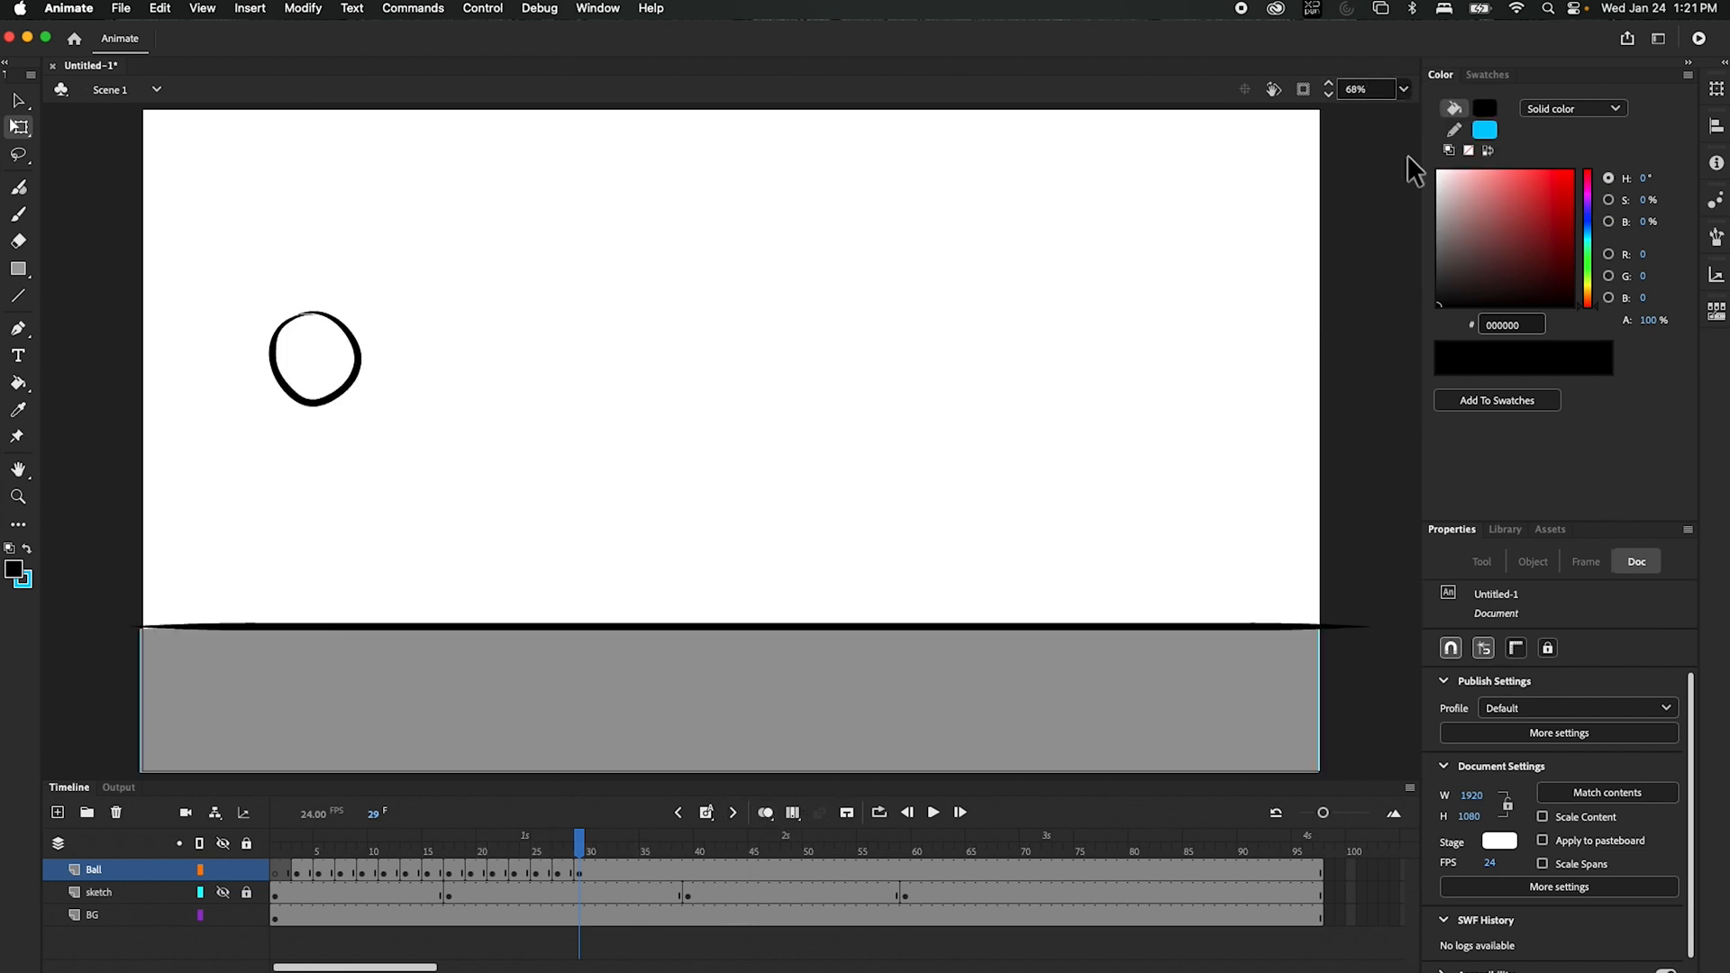
# - Turn on looping for frames 1 to 31, play the bounce animation and stop it
pyautogui.click(879, 812)
pyautogui.moveTo(557, 835); pyautogui.dragTo(273, 835)
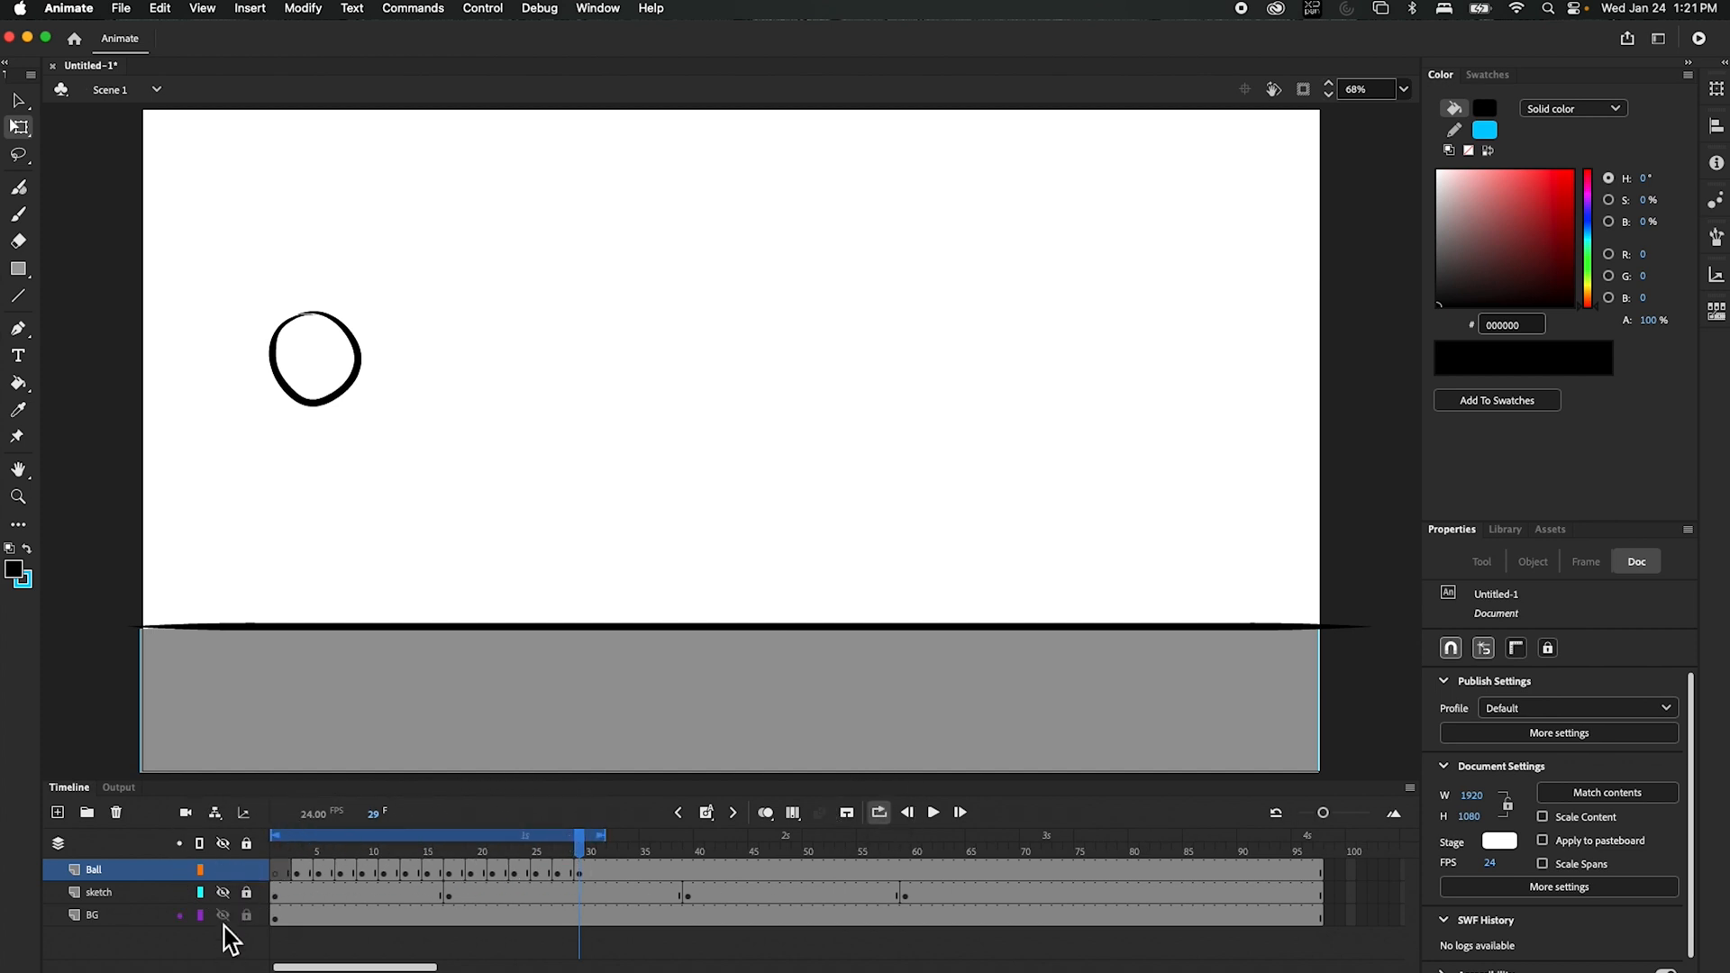
pyautogui.click(933, 812)
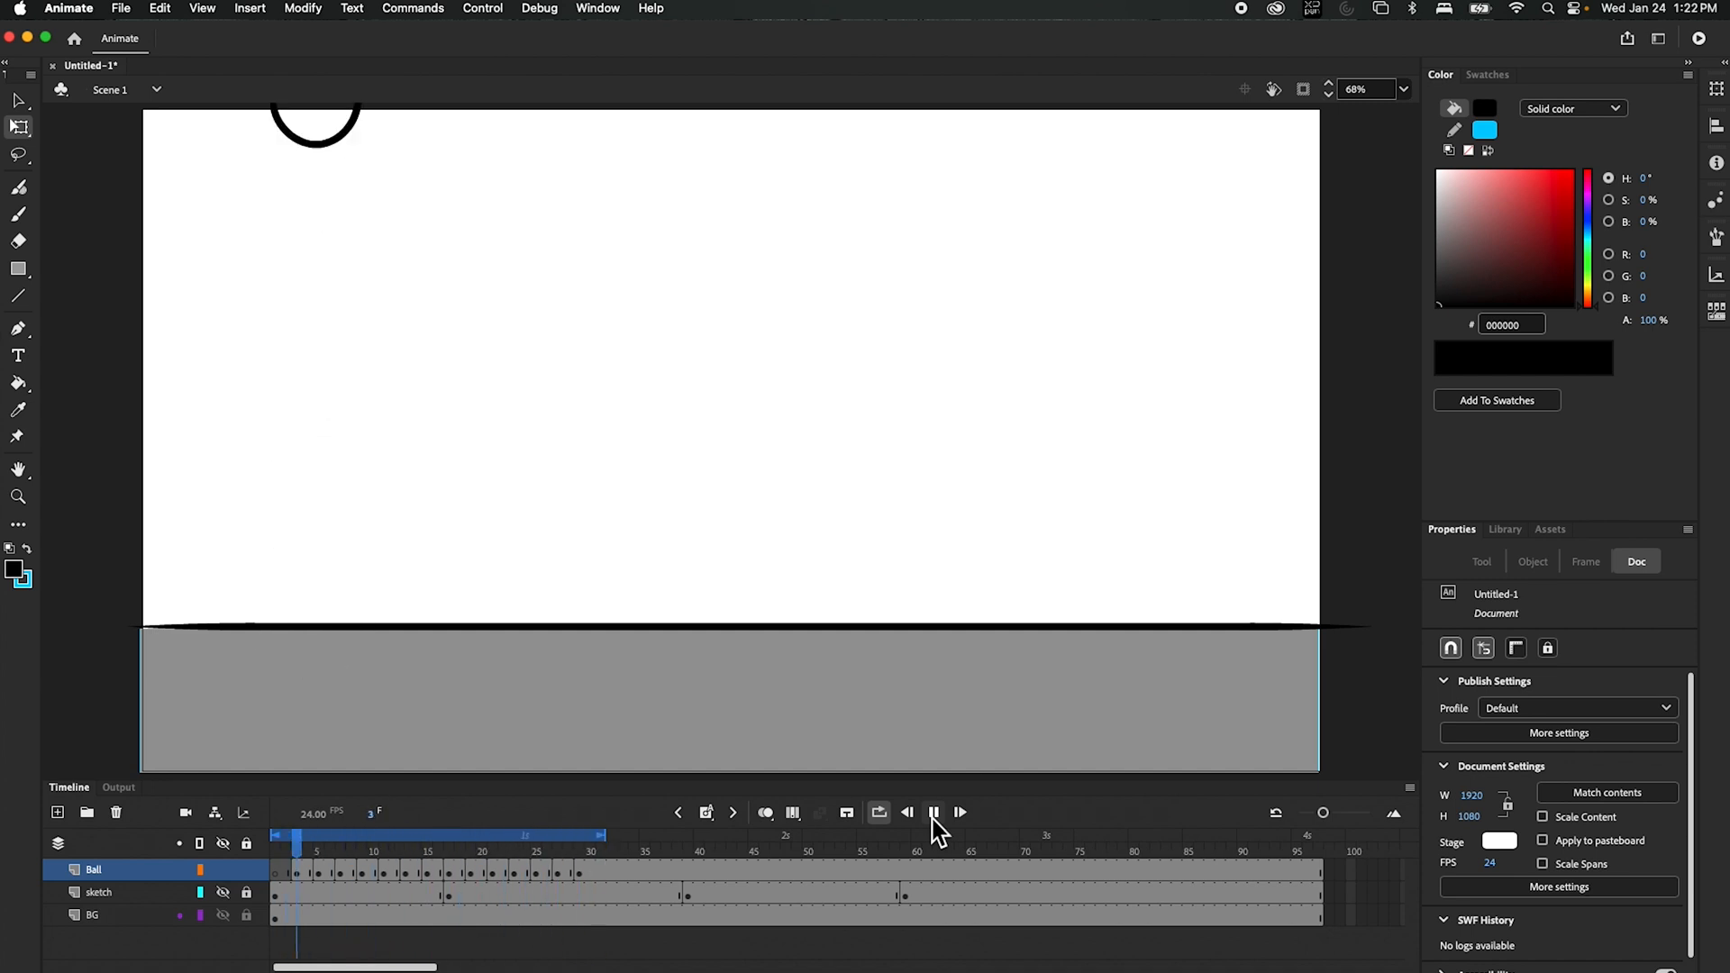
pyautogui.click(935, 814)
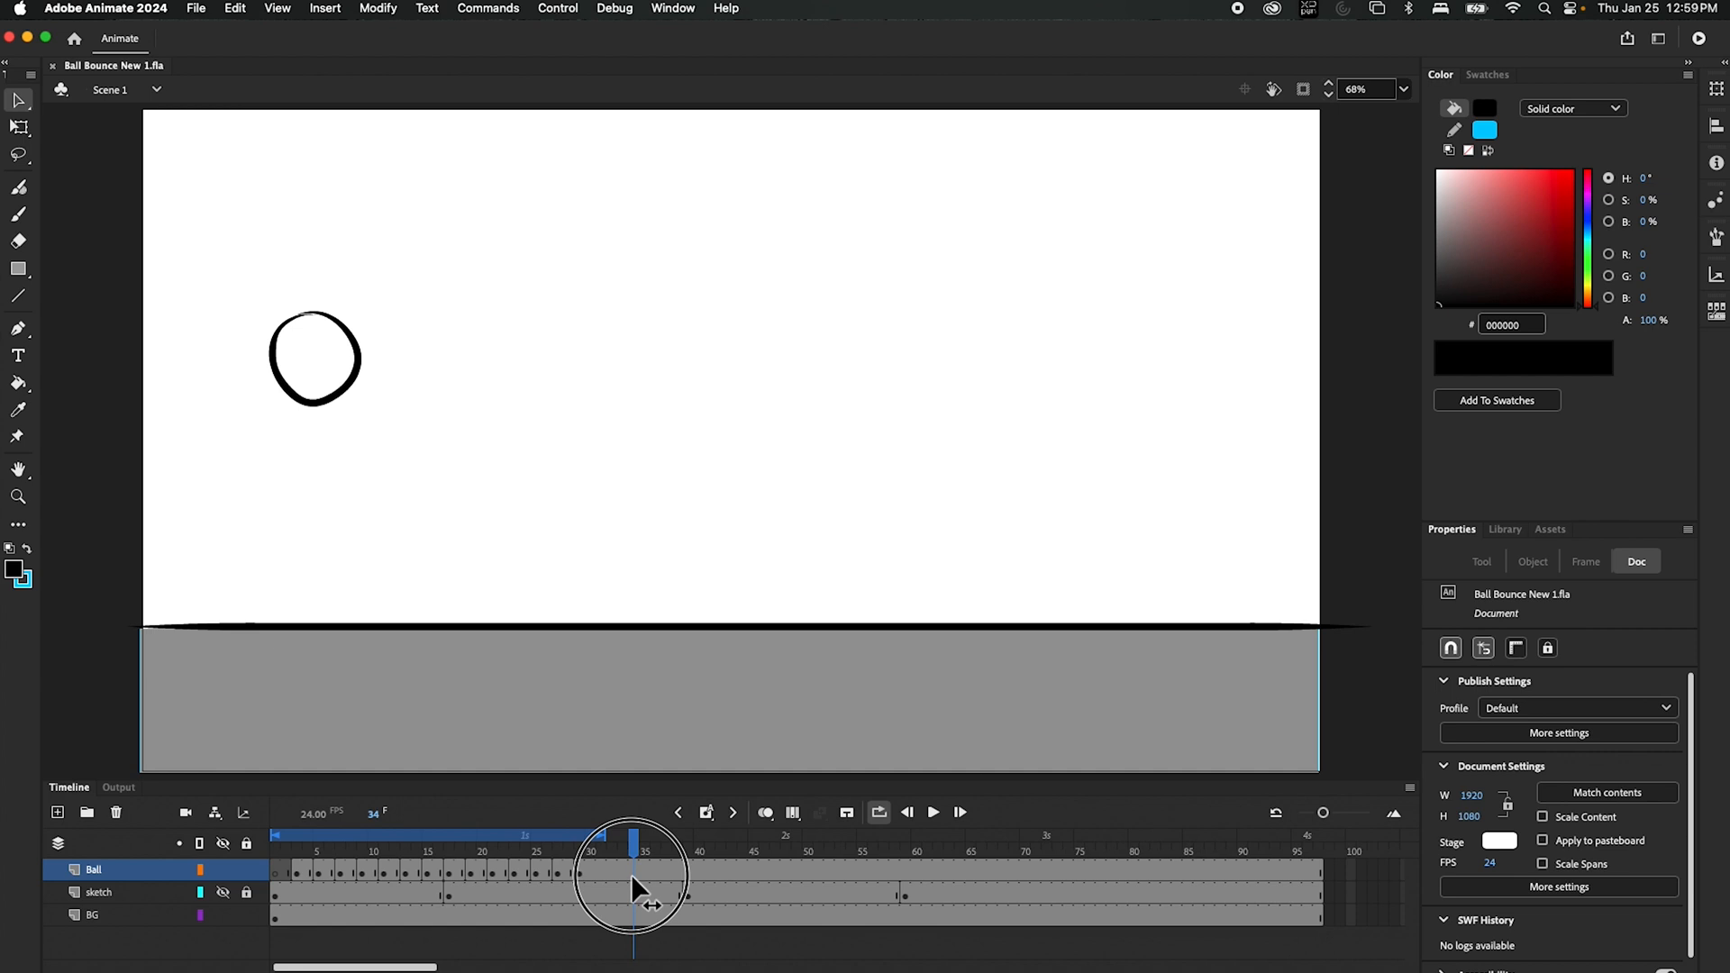
# - Show the sketch layer again and copy the ball keyframe at frame 27 of the Ball layer
pyautogui.moveTo(628, 876); pyautogui.dragTo(589, 882)
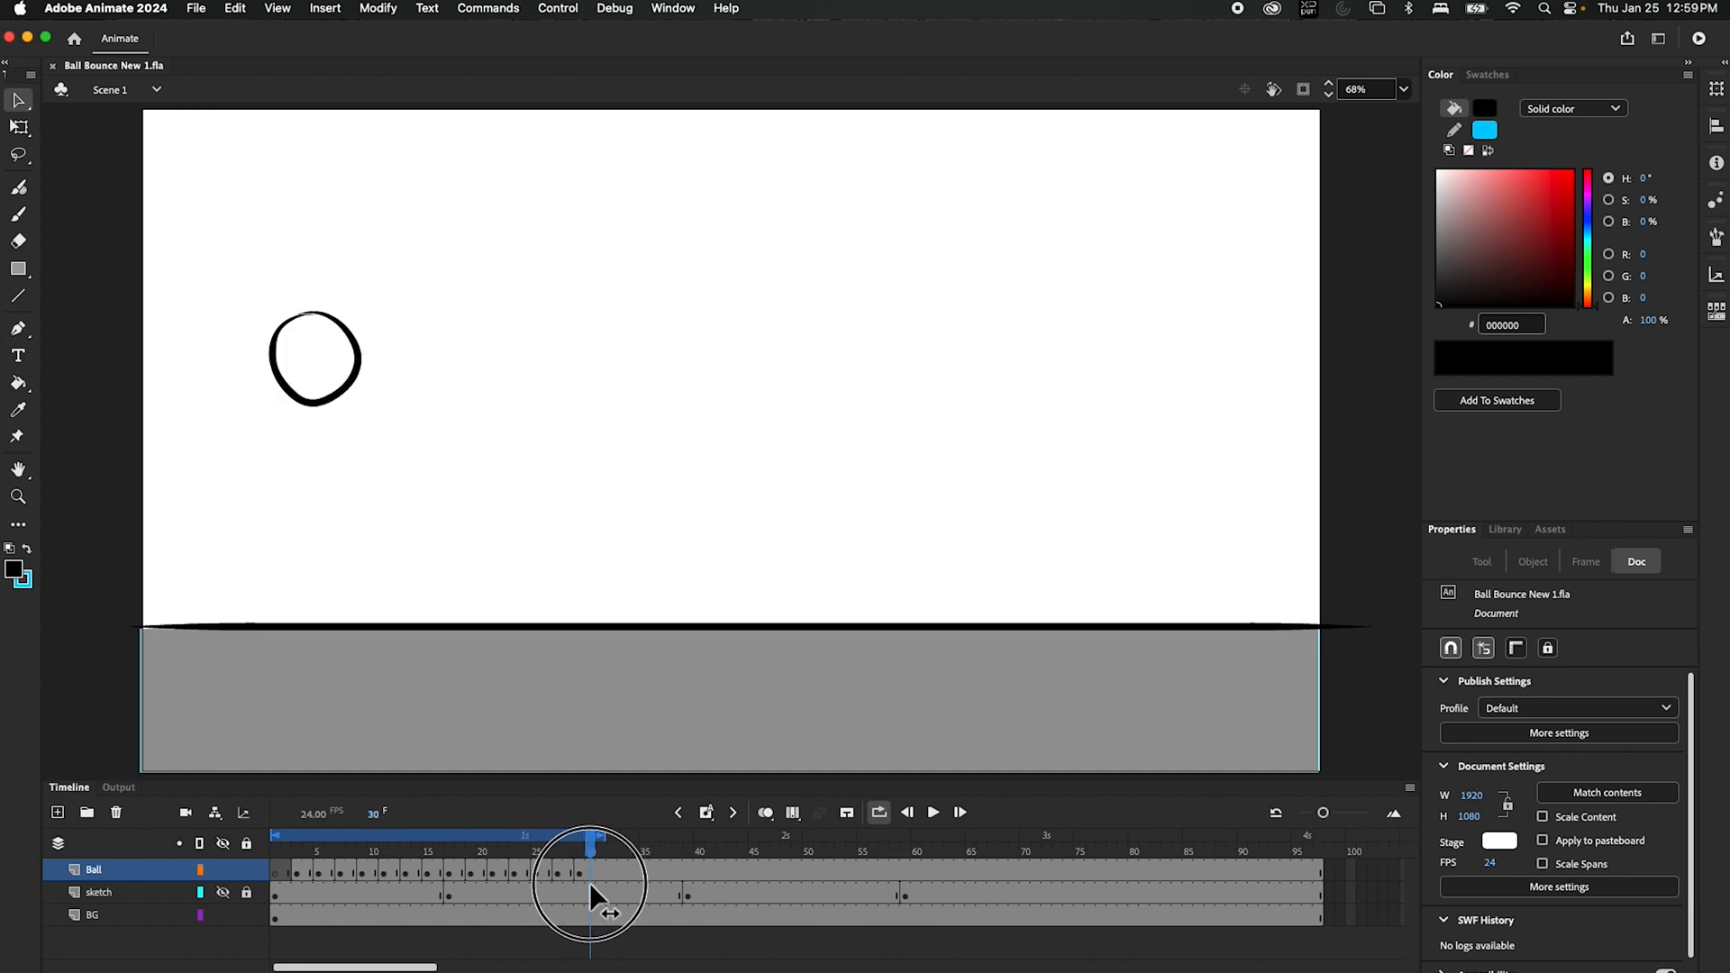
pyautogui.click(223, 891)
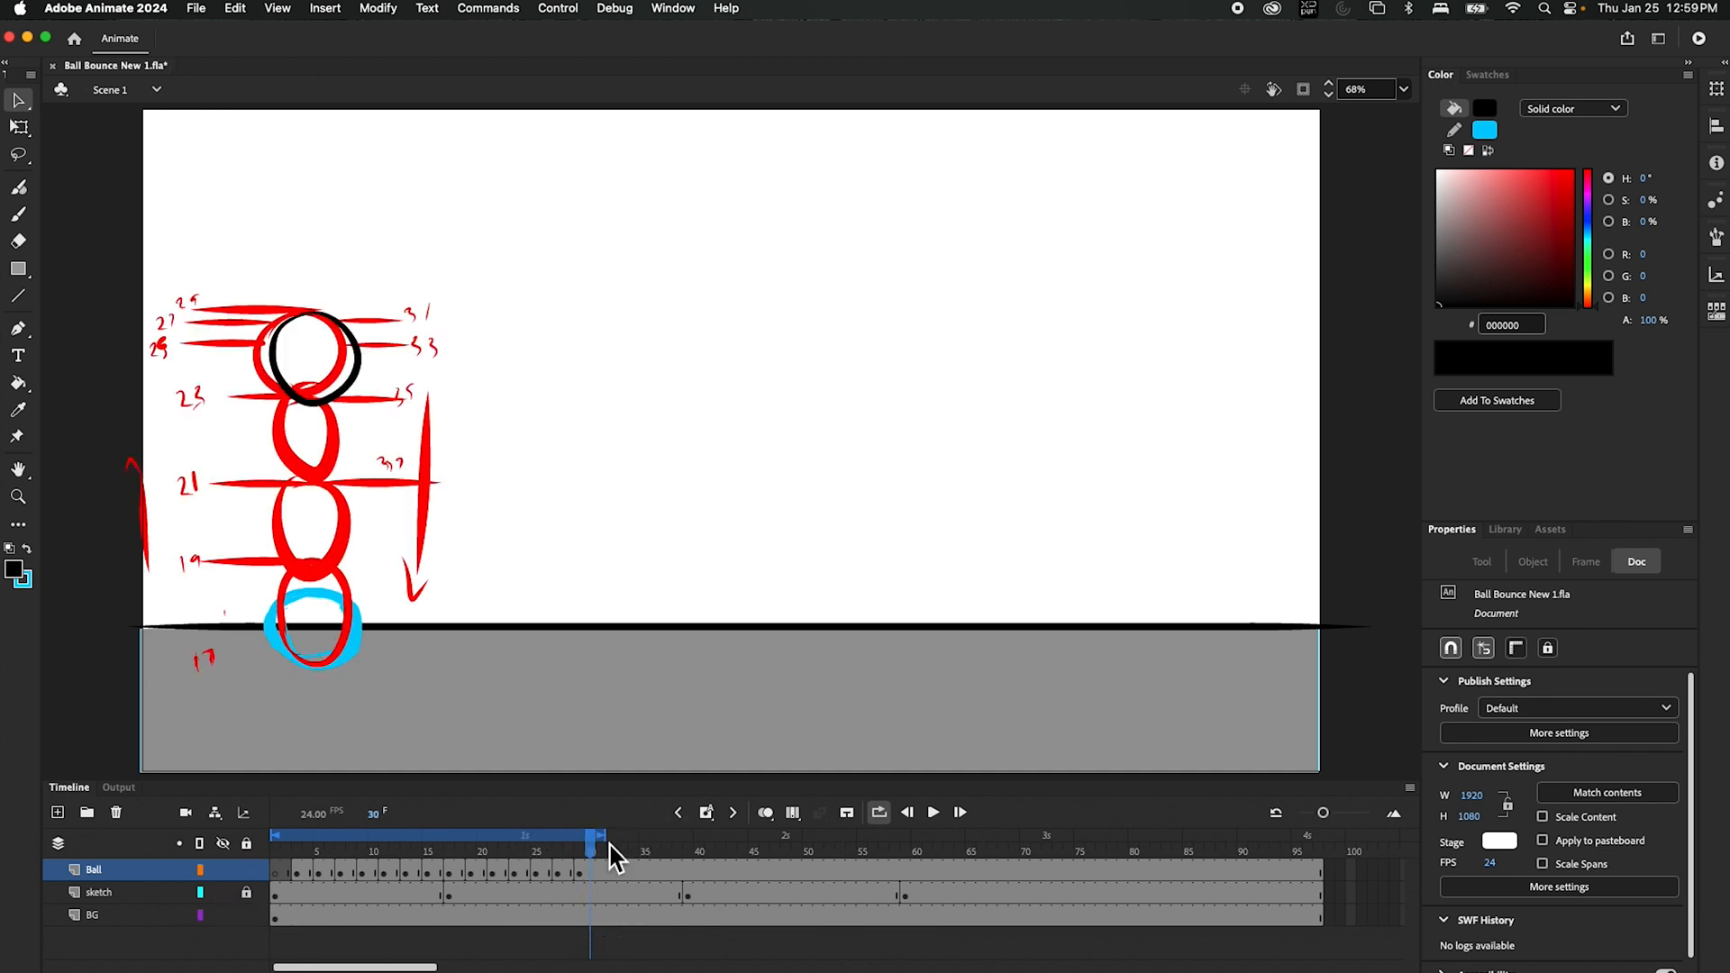
pyautogui.moveTo(599, 852)
pyautogui.mouseDown()
pyautogui.moveTo(404, 873)
pyautogui.moveTo(618, 866)
pyautogui.moveTo(495, 865)
pyautogui.moveTo(608, 870)
pyautogui.moveTo(578, 876)
pyautogui.mouseUp()
pyautogui.click(580, 872)
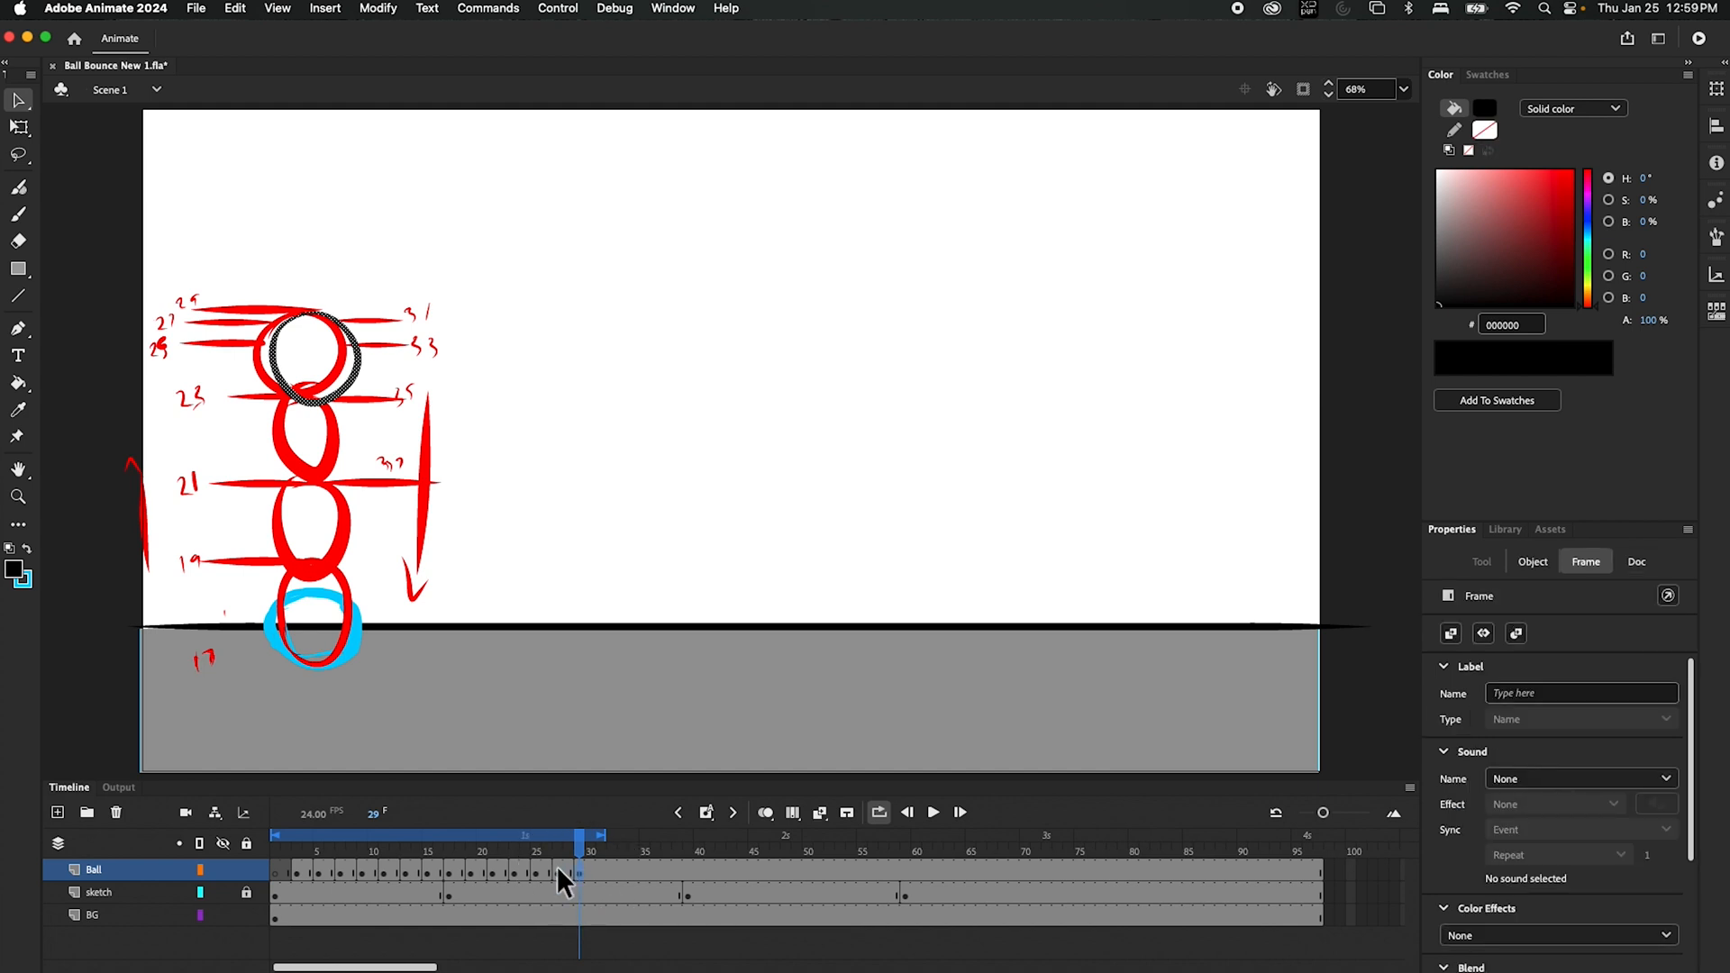
pyautogui.click(556, 870)
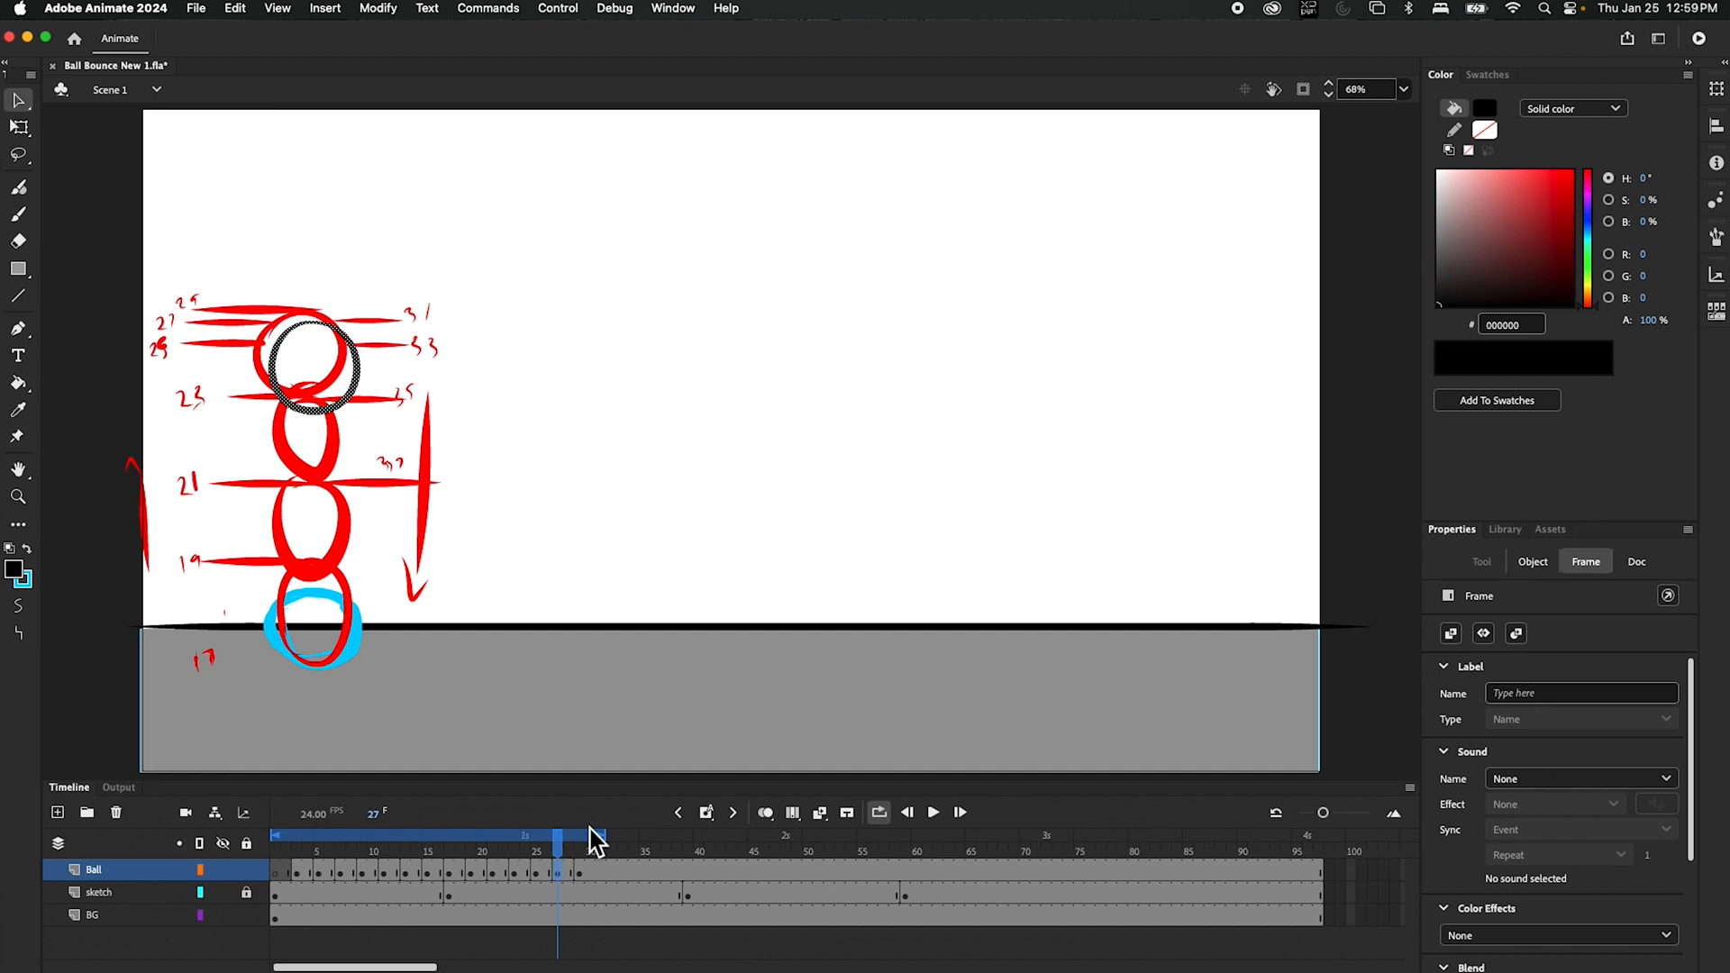
pyautogui.doubleClick(555, 872)
pyautogui.rightClick(562, 870)
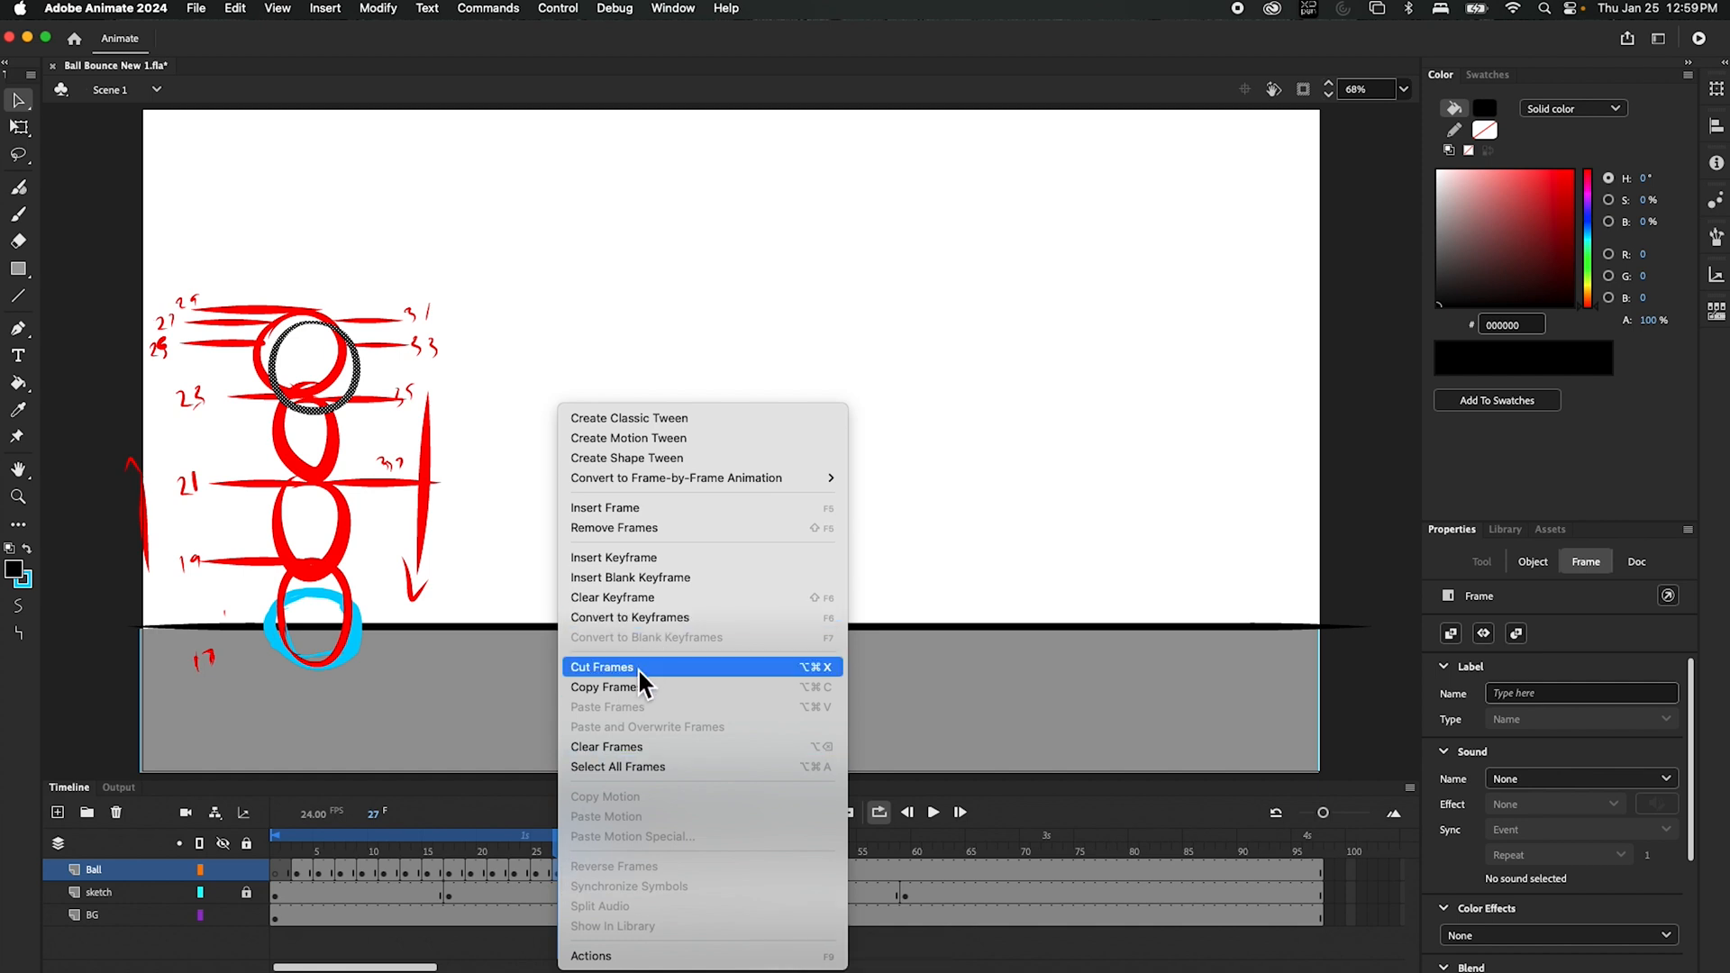
pyautogui.click(628, 690)
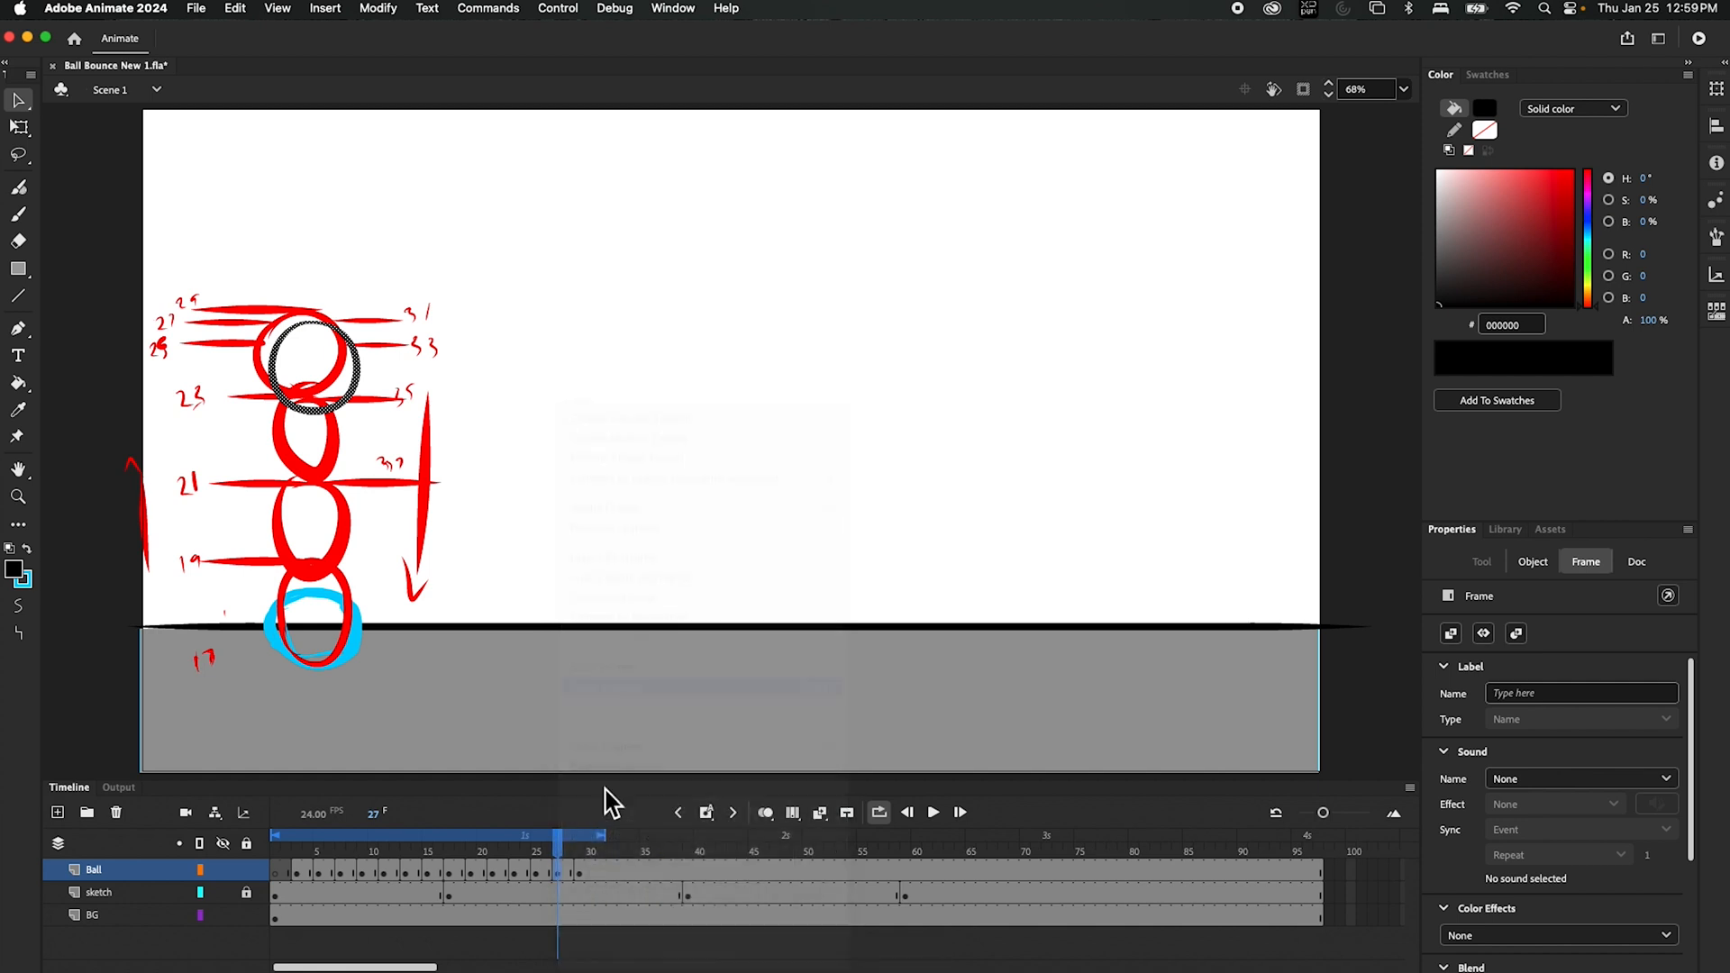
# - Paste the copied frame 27 ball into frame 31 of the Ball layer
pyautogui.moveTo(558, 849); pyautogui.dragTo(603, 856)
pyautogui.click(601, 866)
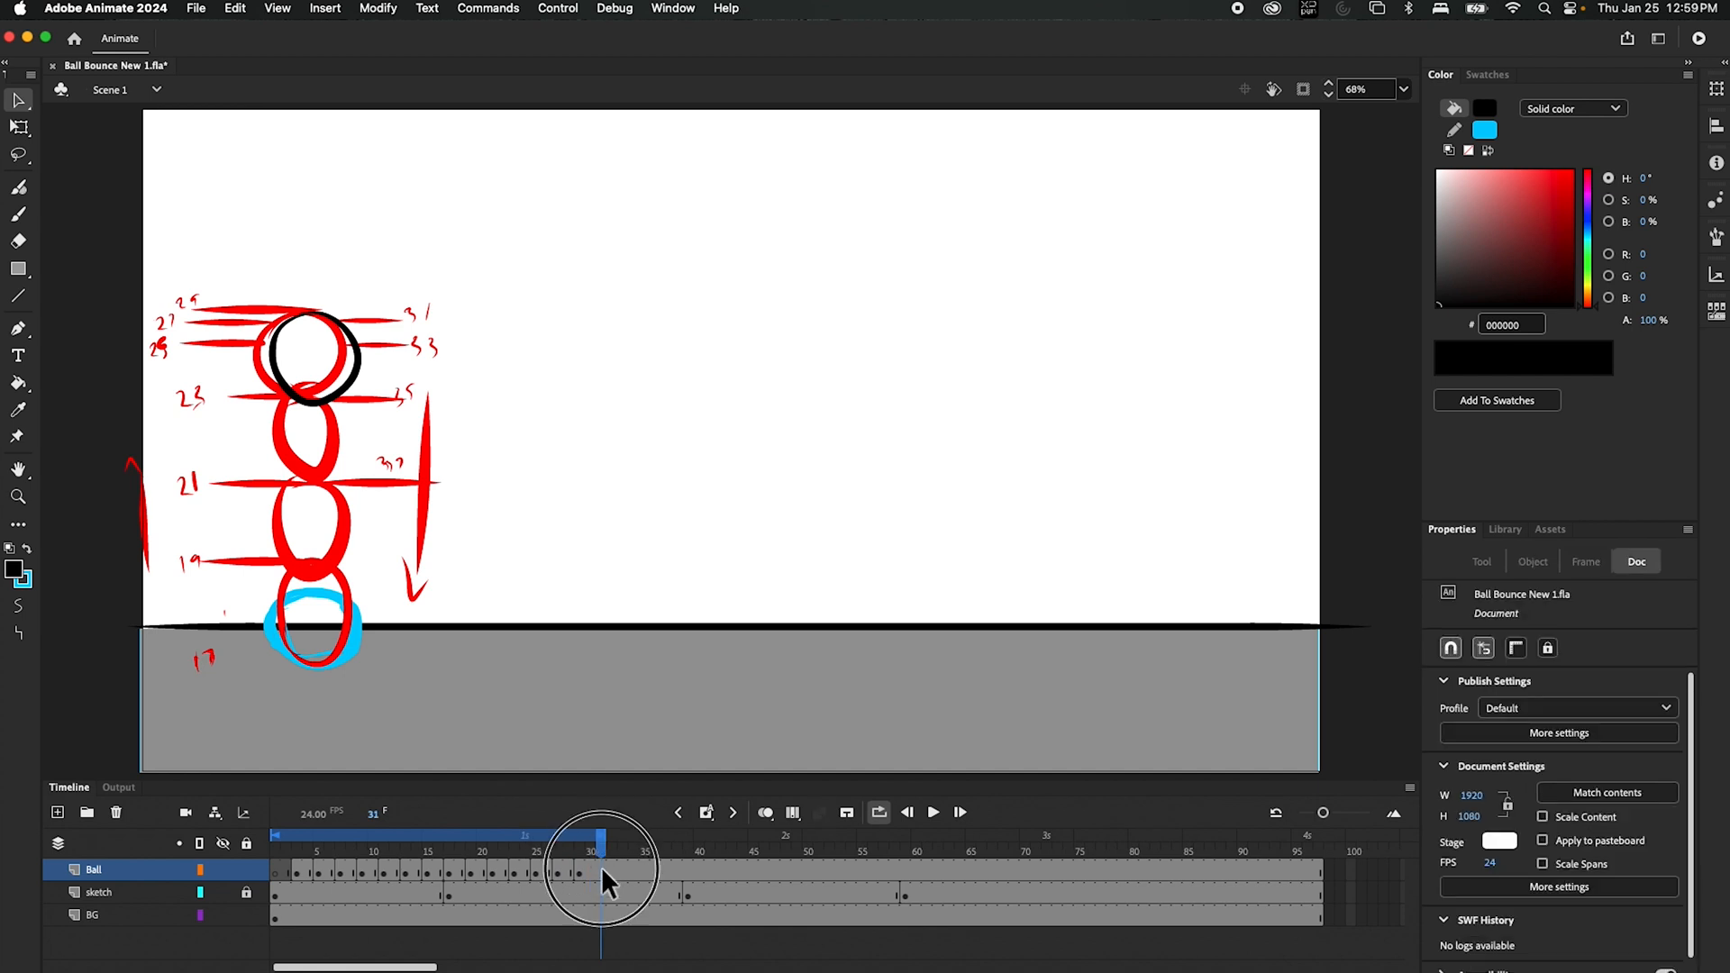
pyautogui.rightClick(603, 867)
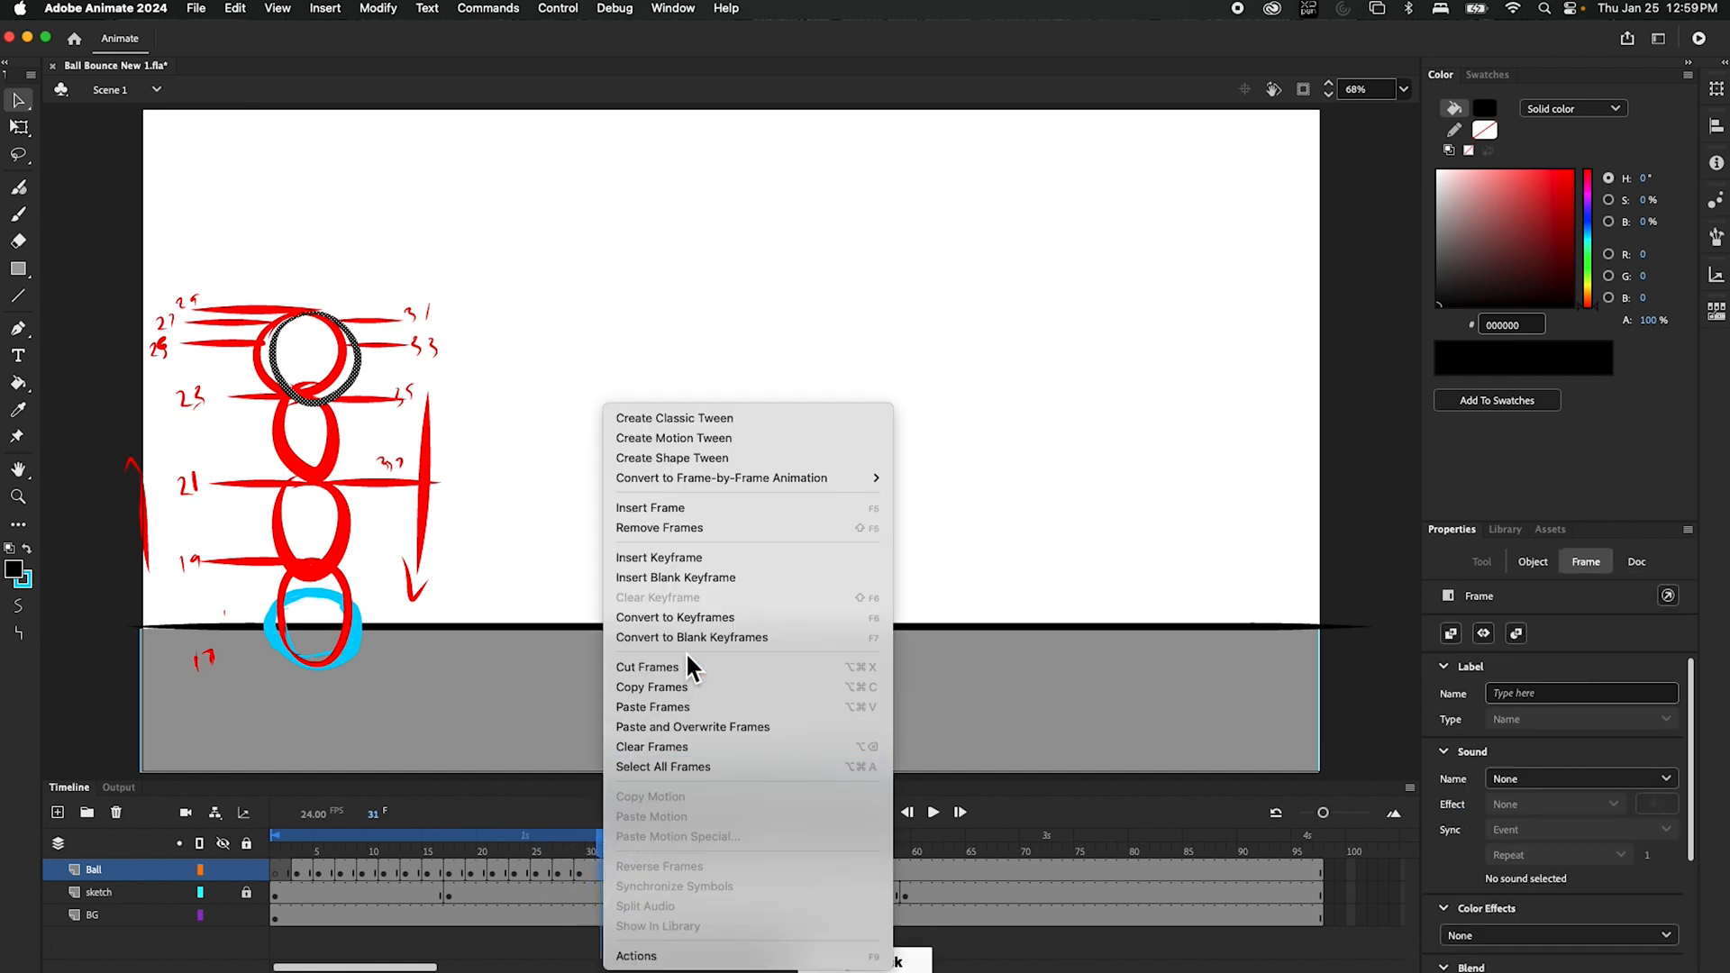
pyautogui.click(677, 708)
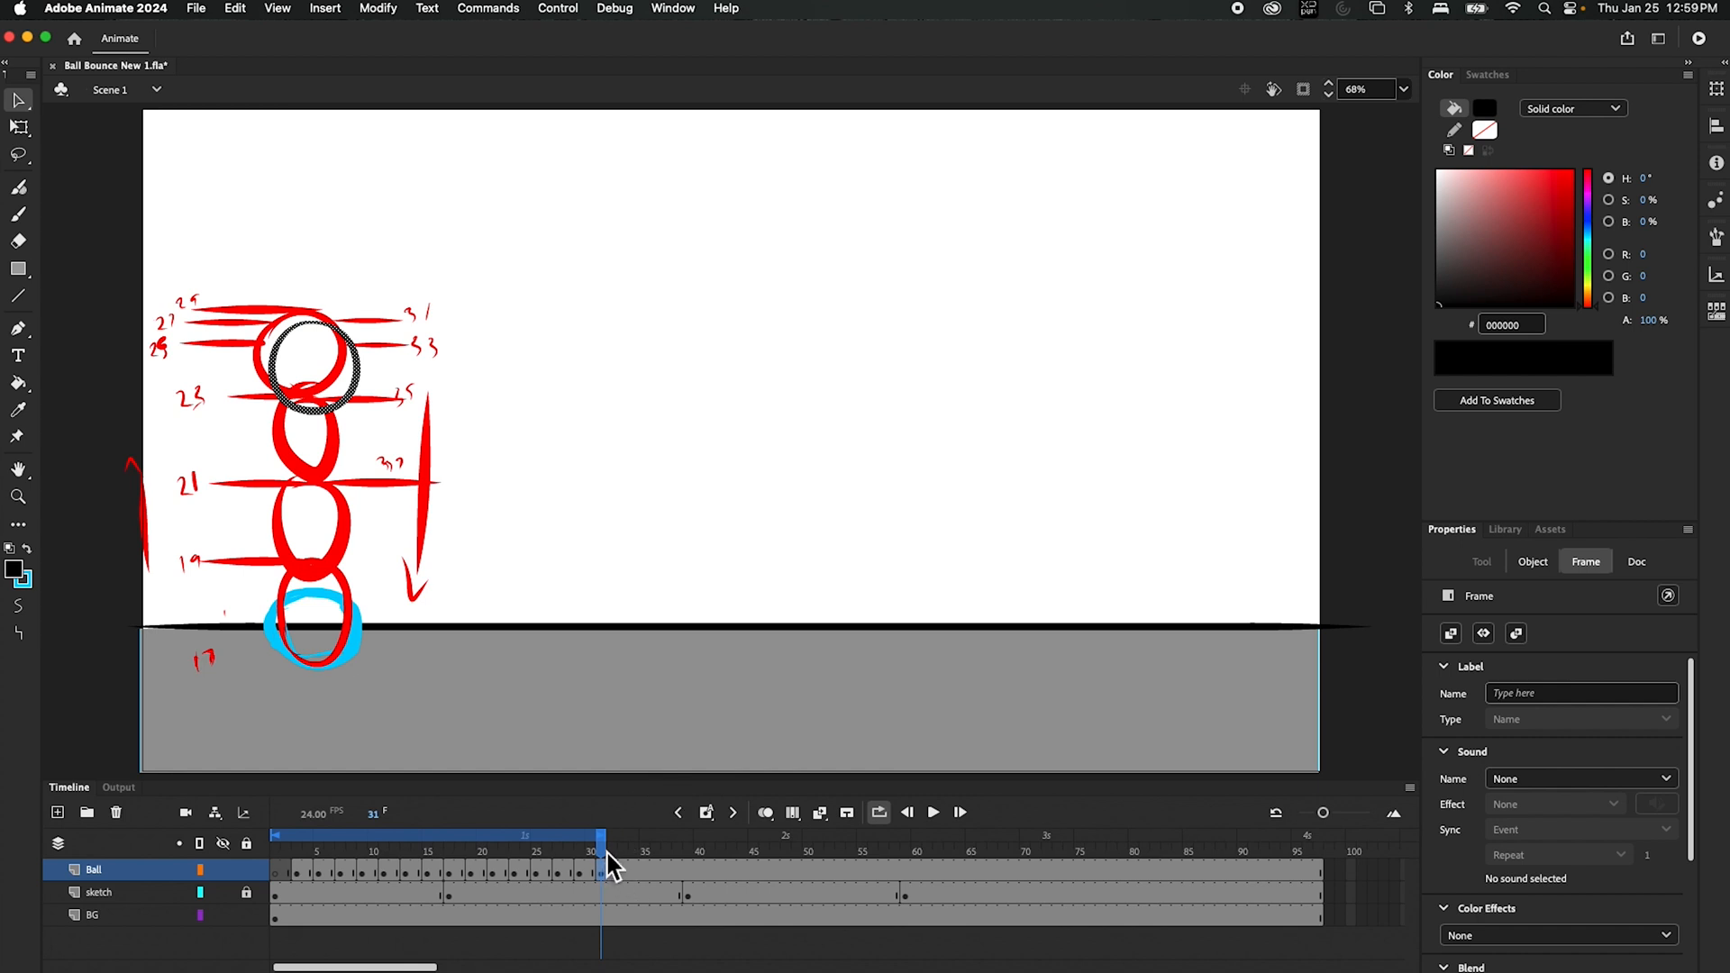
# - Copy the ball keyframe at frame 25 of the Ball layer
pyautogui.moveTo(605, 852); pyautogui.dragTo(537, 867)
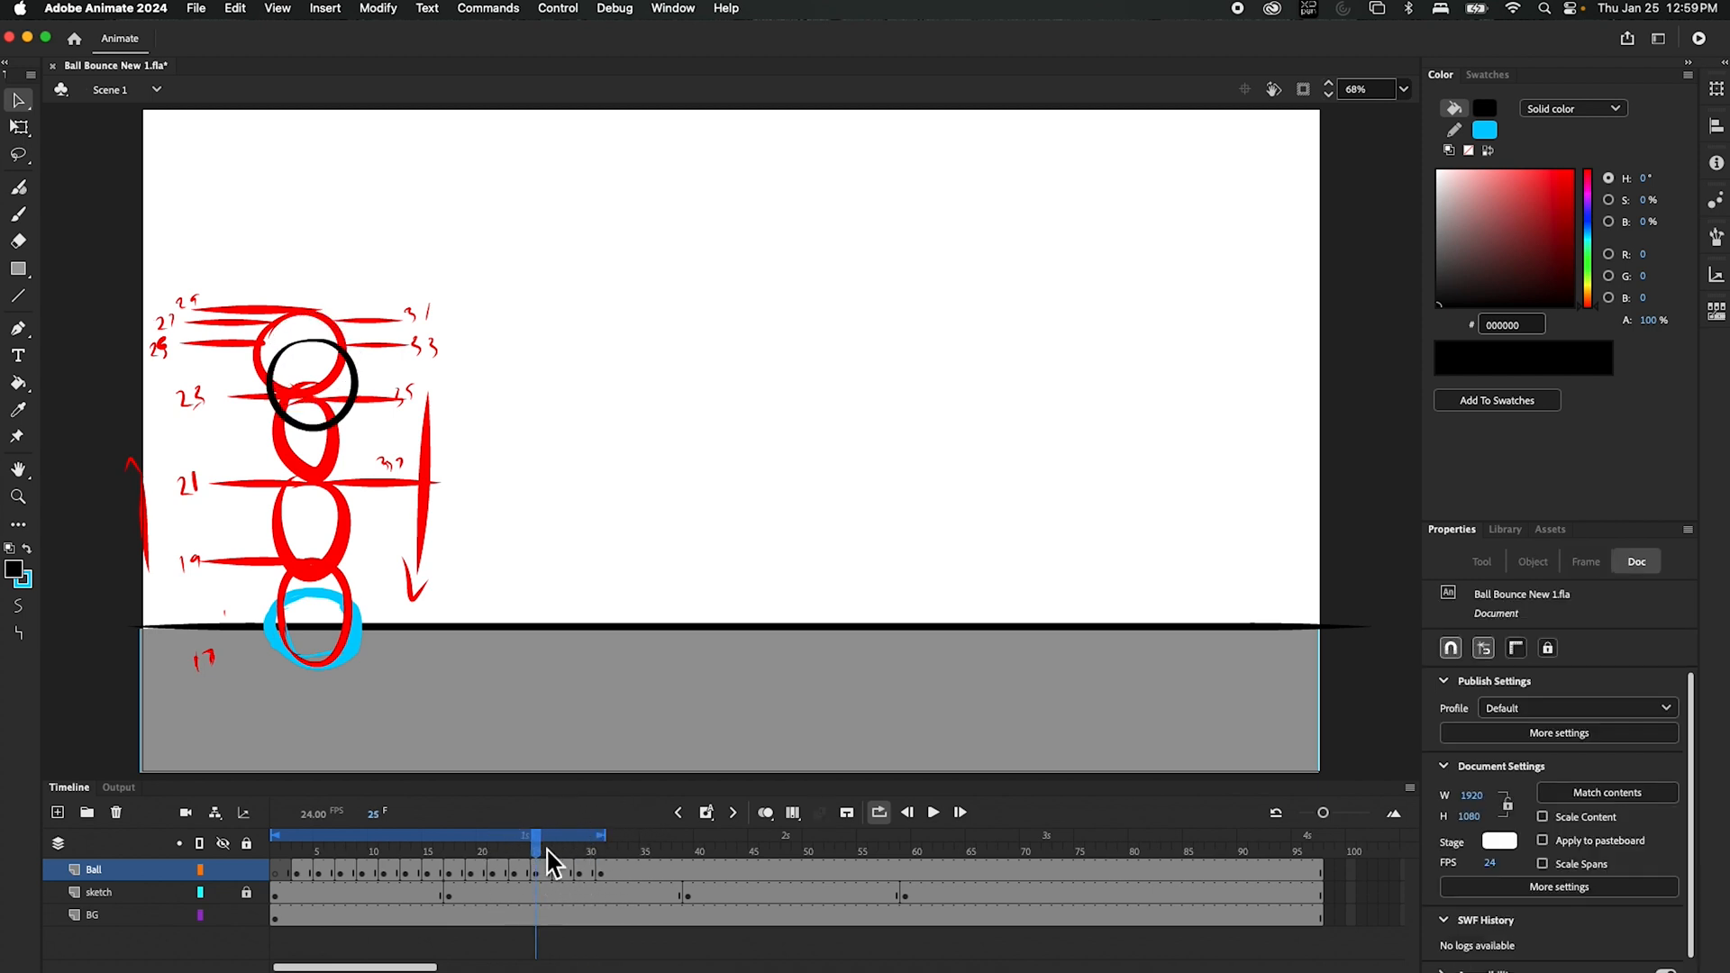
pyautogui.click(536, 868)
pyautogui.rightClick(536, 870)
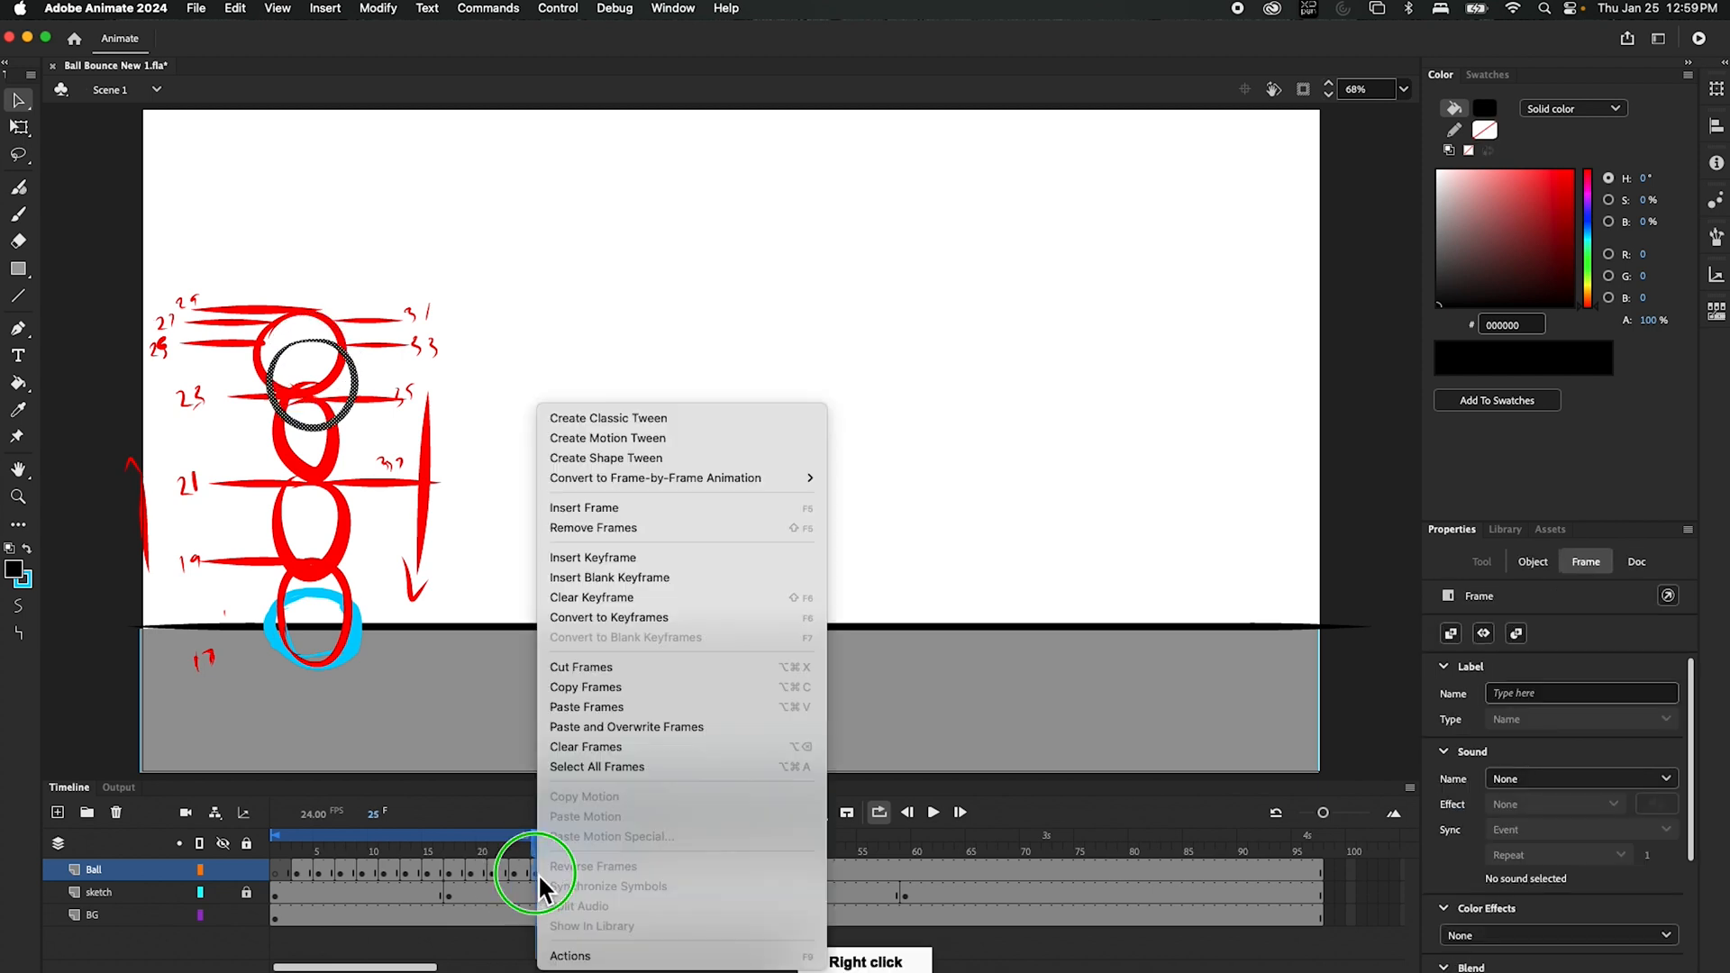
pyautogui.doubleClick(539, 870)
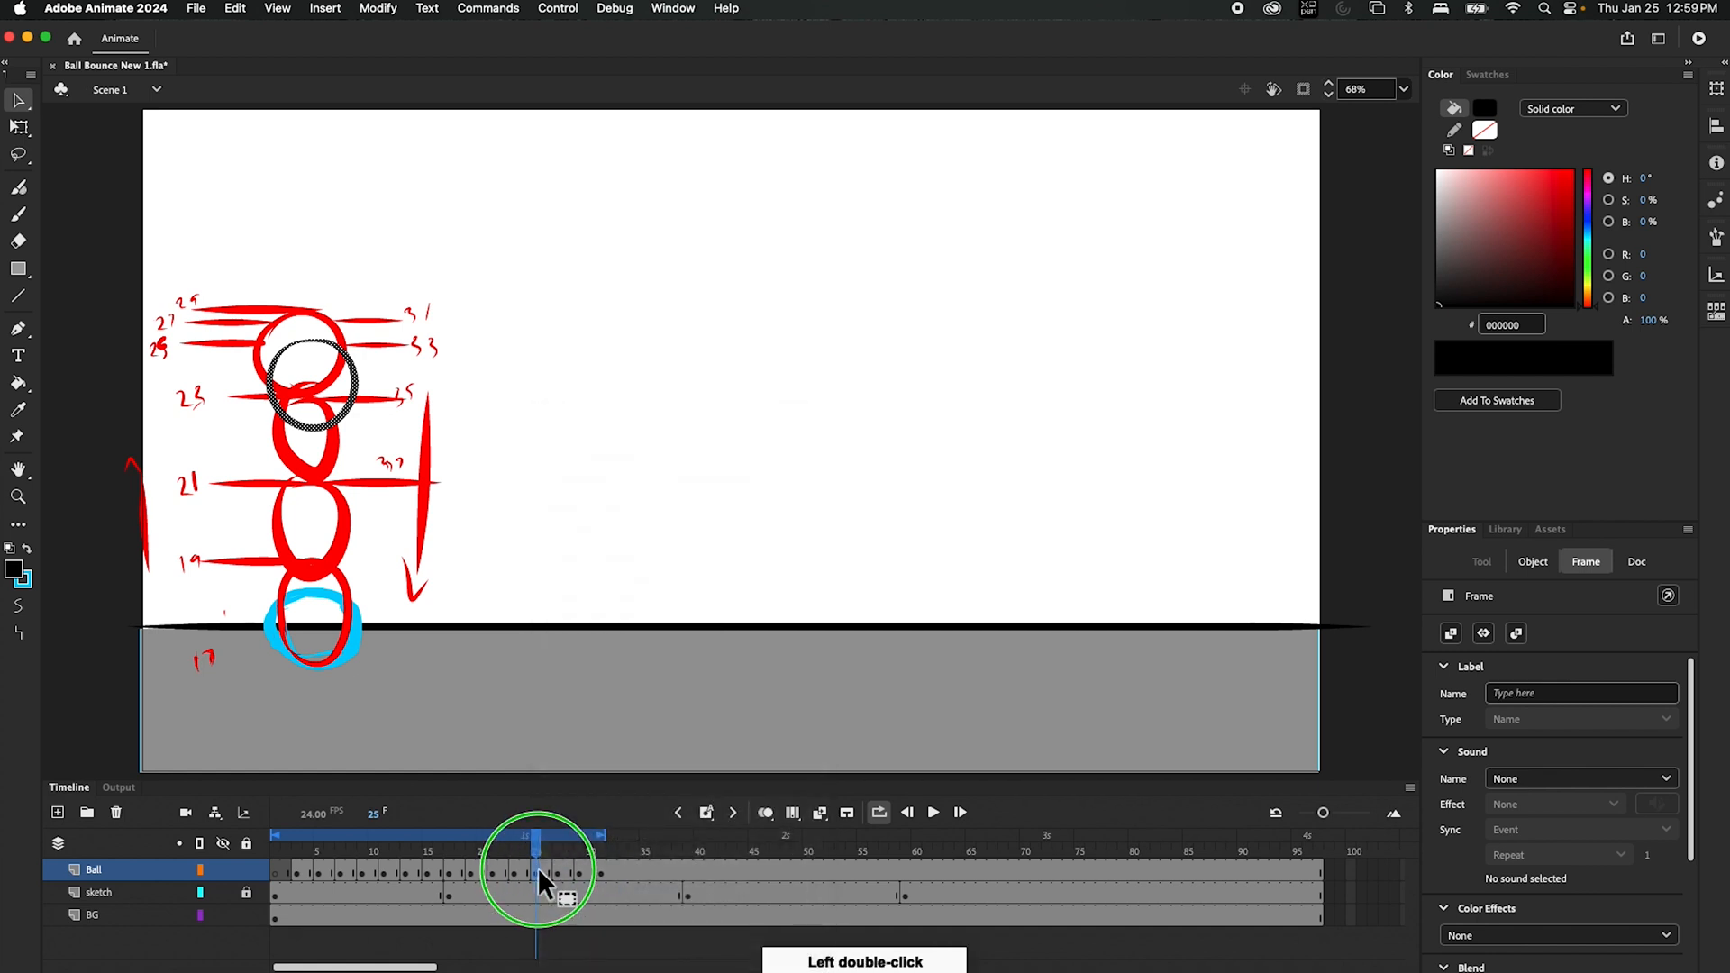
pyautogui.rightClick(537, 868)
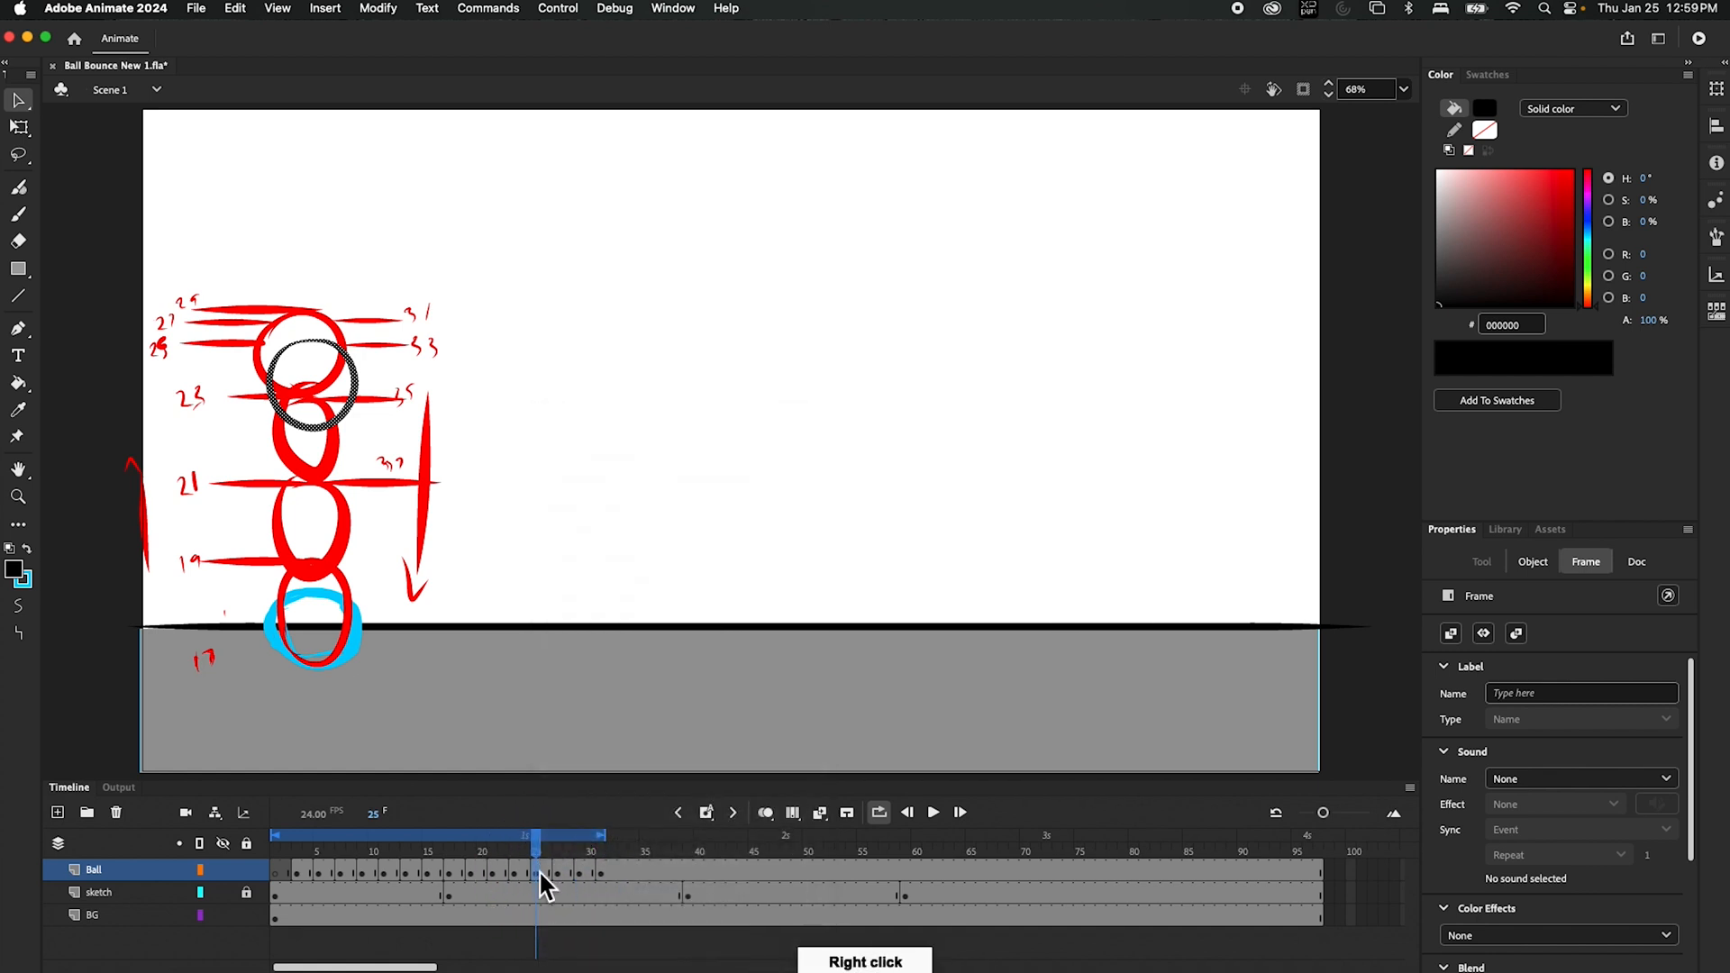
pyautogui.rightClick(538, 868)
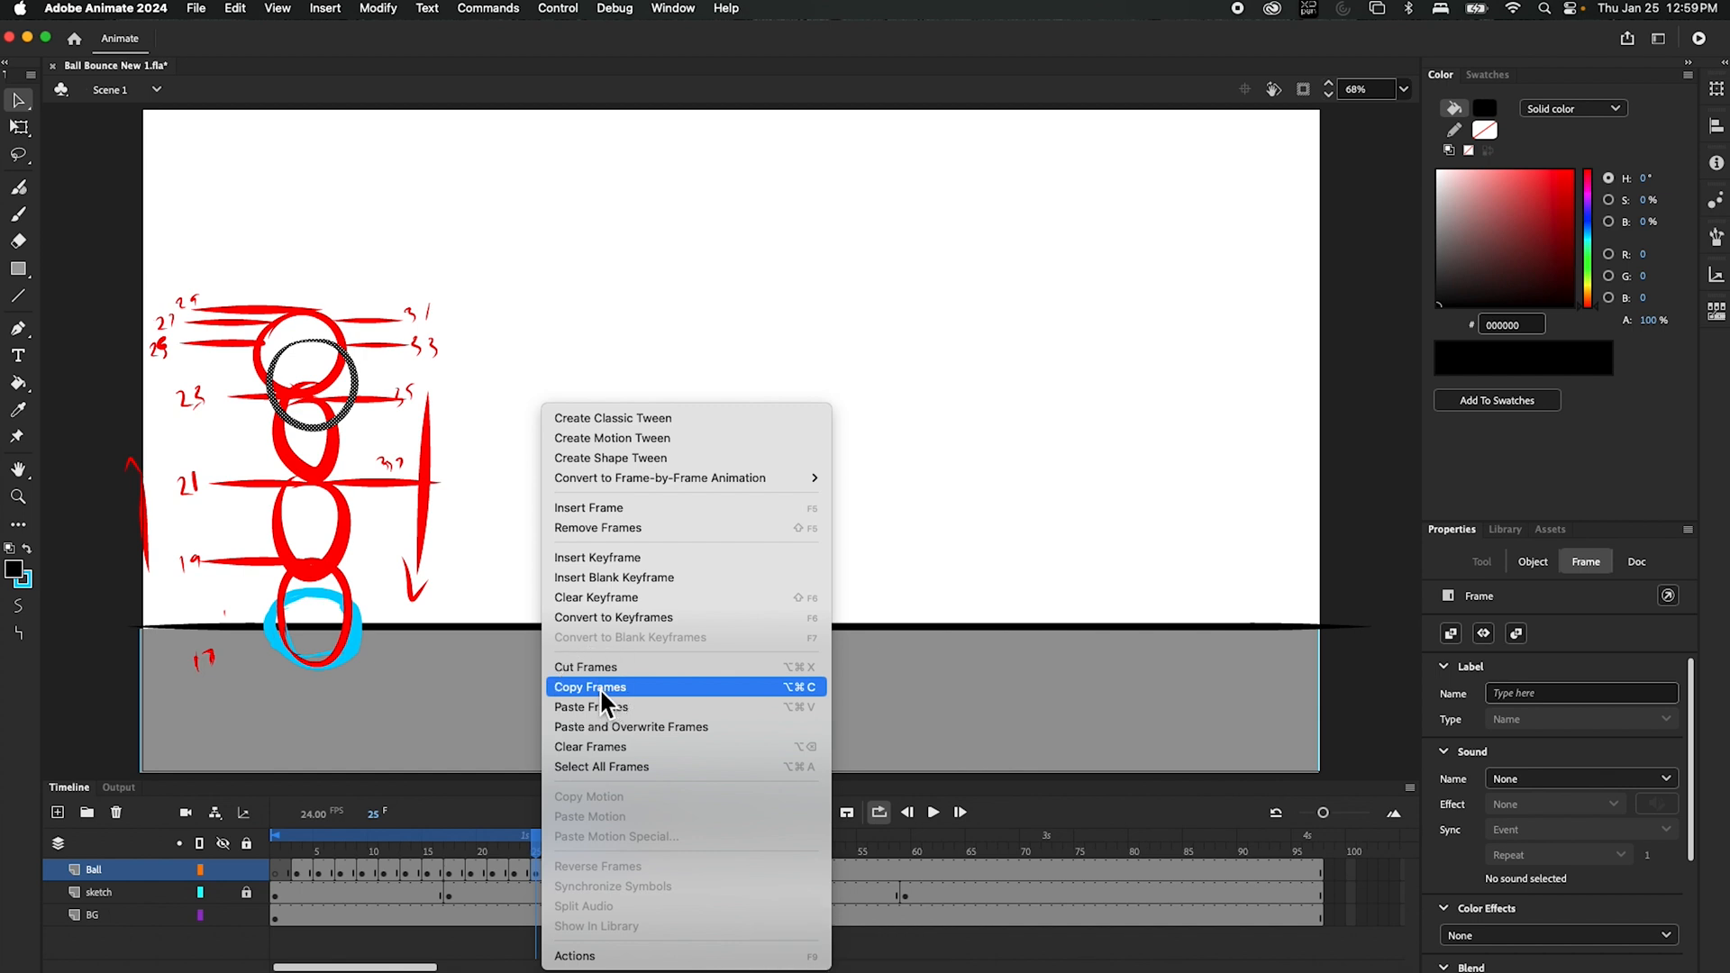
pyautogui.click(598, 688)
# - Paste the copied frame 25 ball into frame 33 of the Ball layer
pyautogui.click(547, 845)
pyautogui.moveTo(547, 847); pyautogui.dragTo(633, 848)
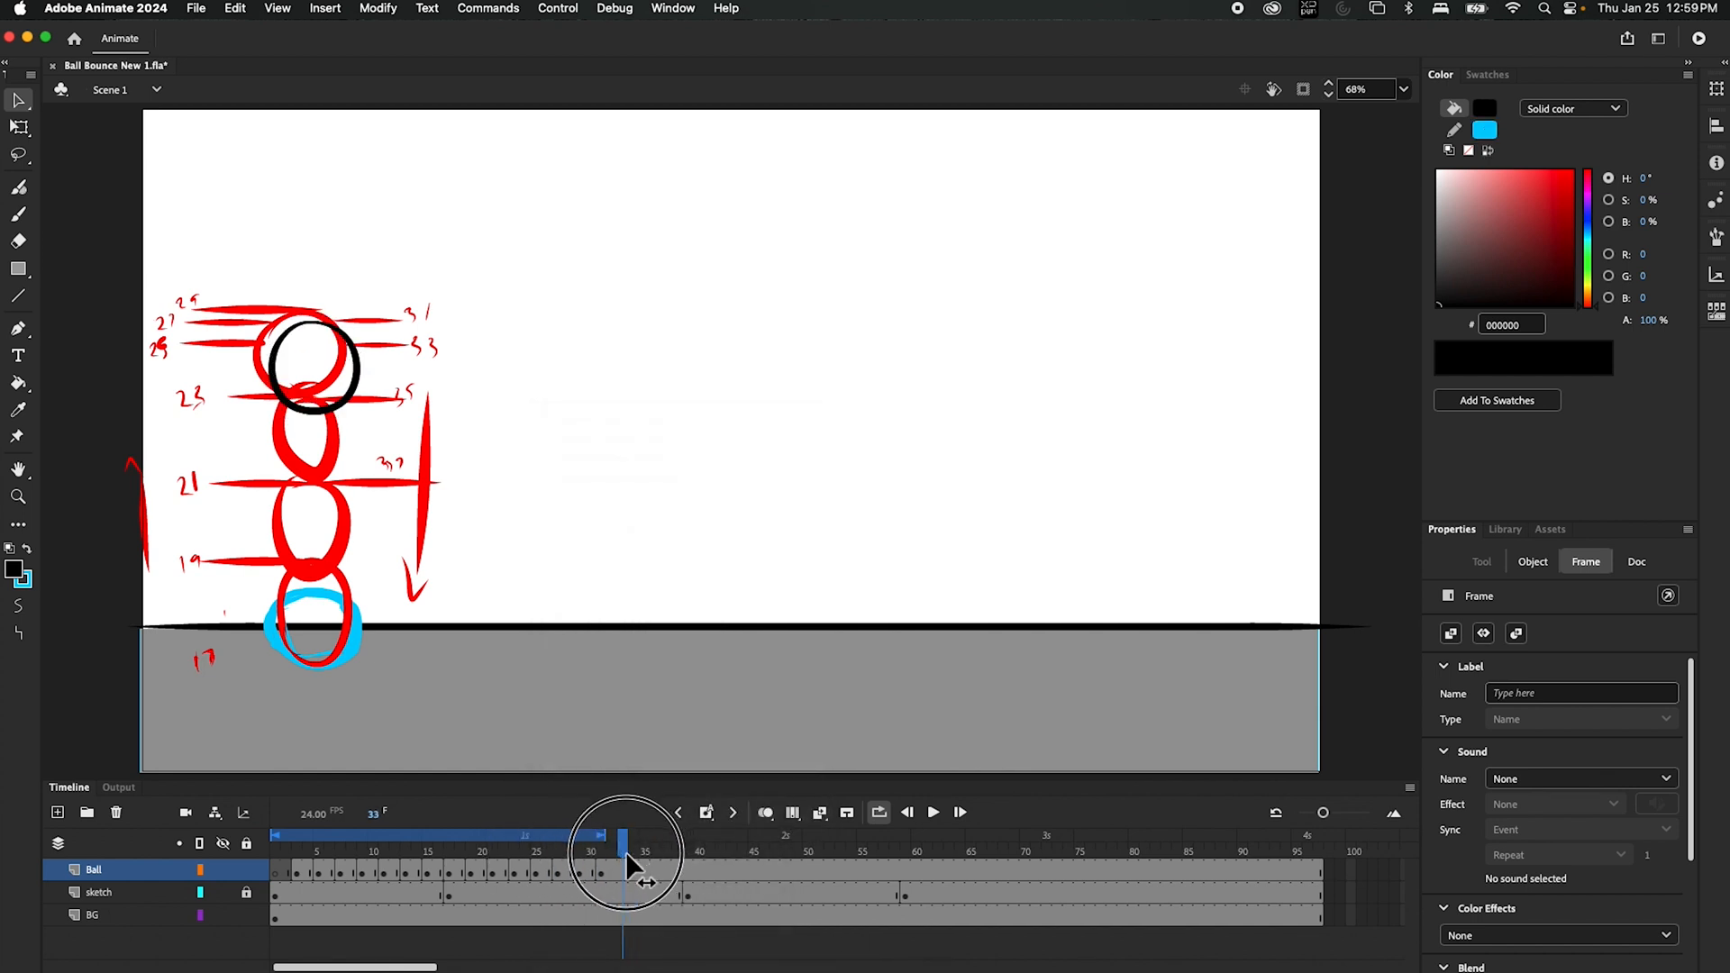
pyautogui.click(626, 860)
pyautogui.click(624, 869)
pyautogui.rightClick(623, 869)
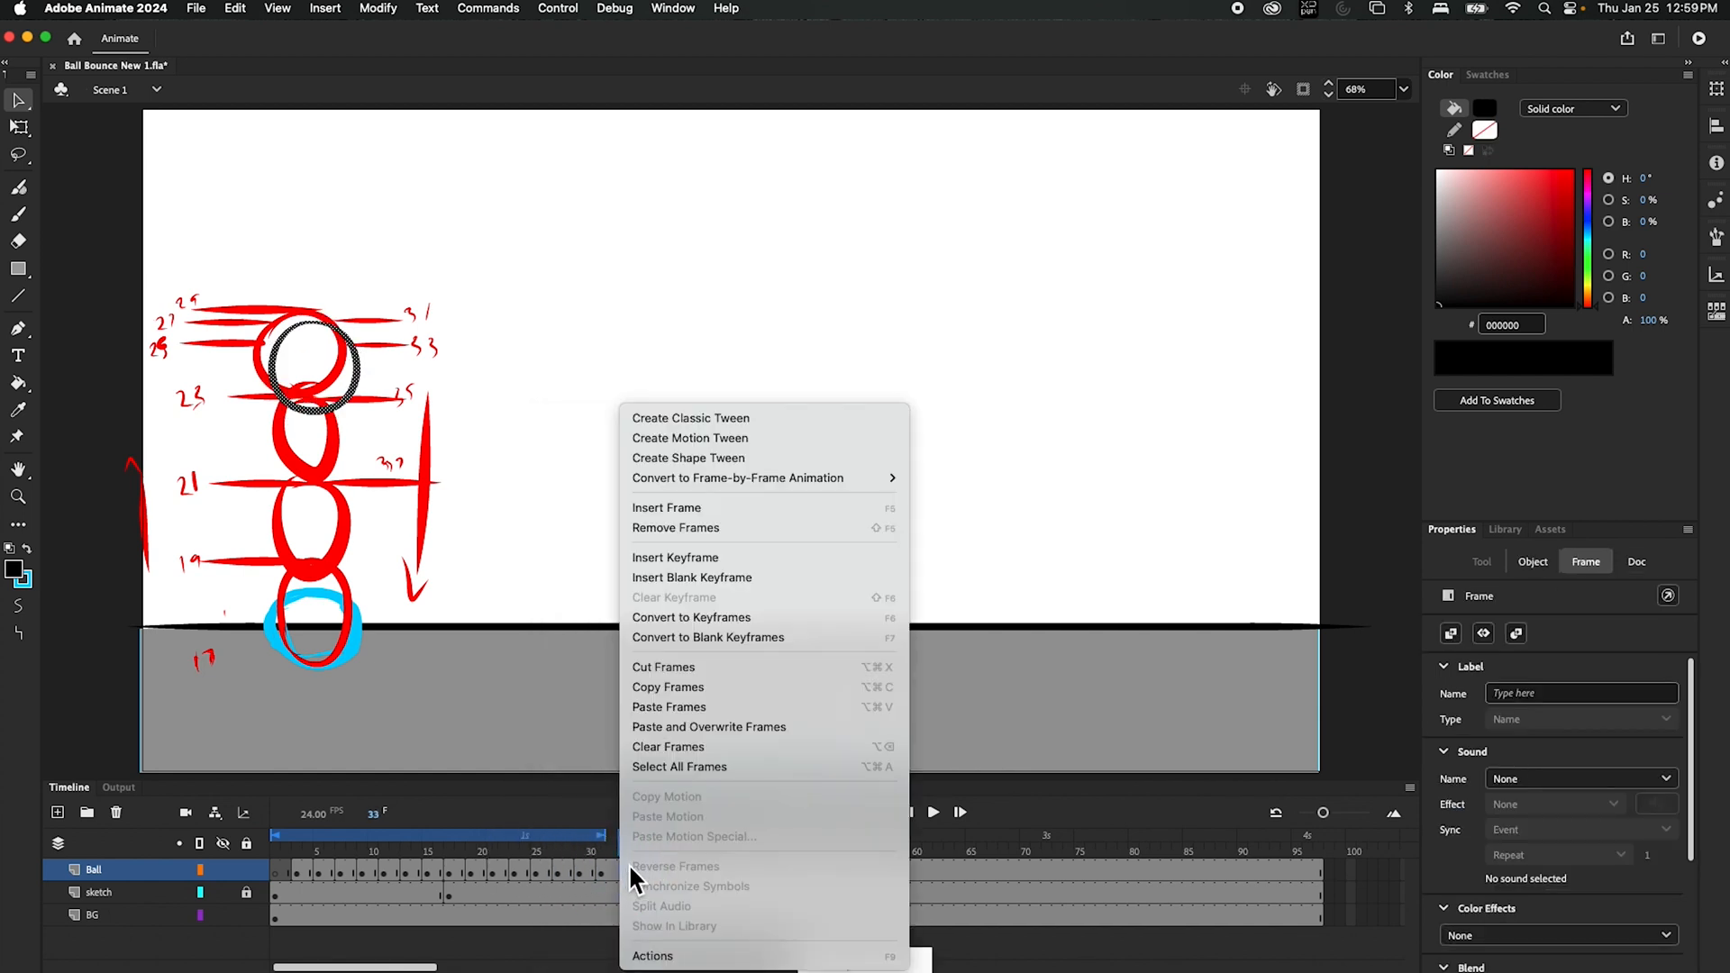
pyautogui.click(679, 710)
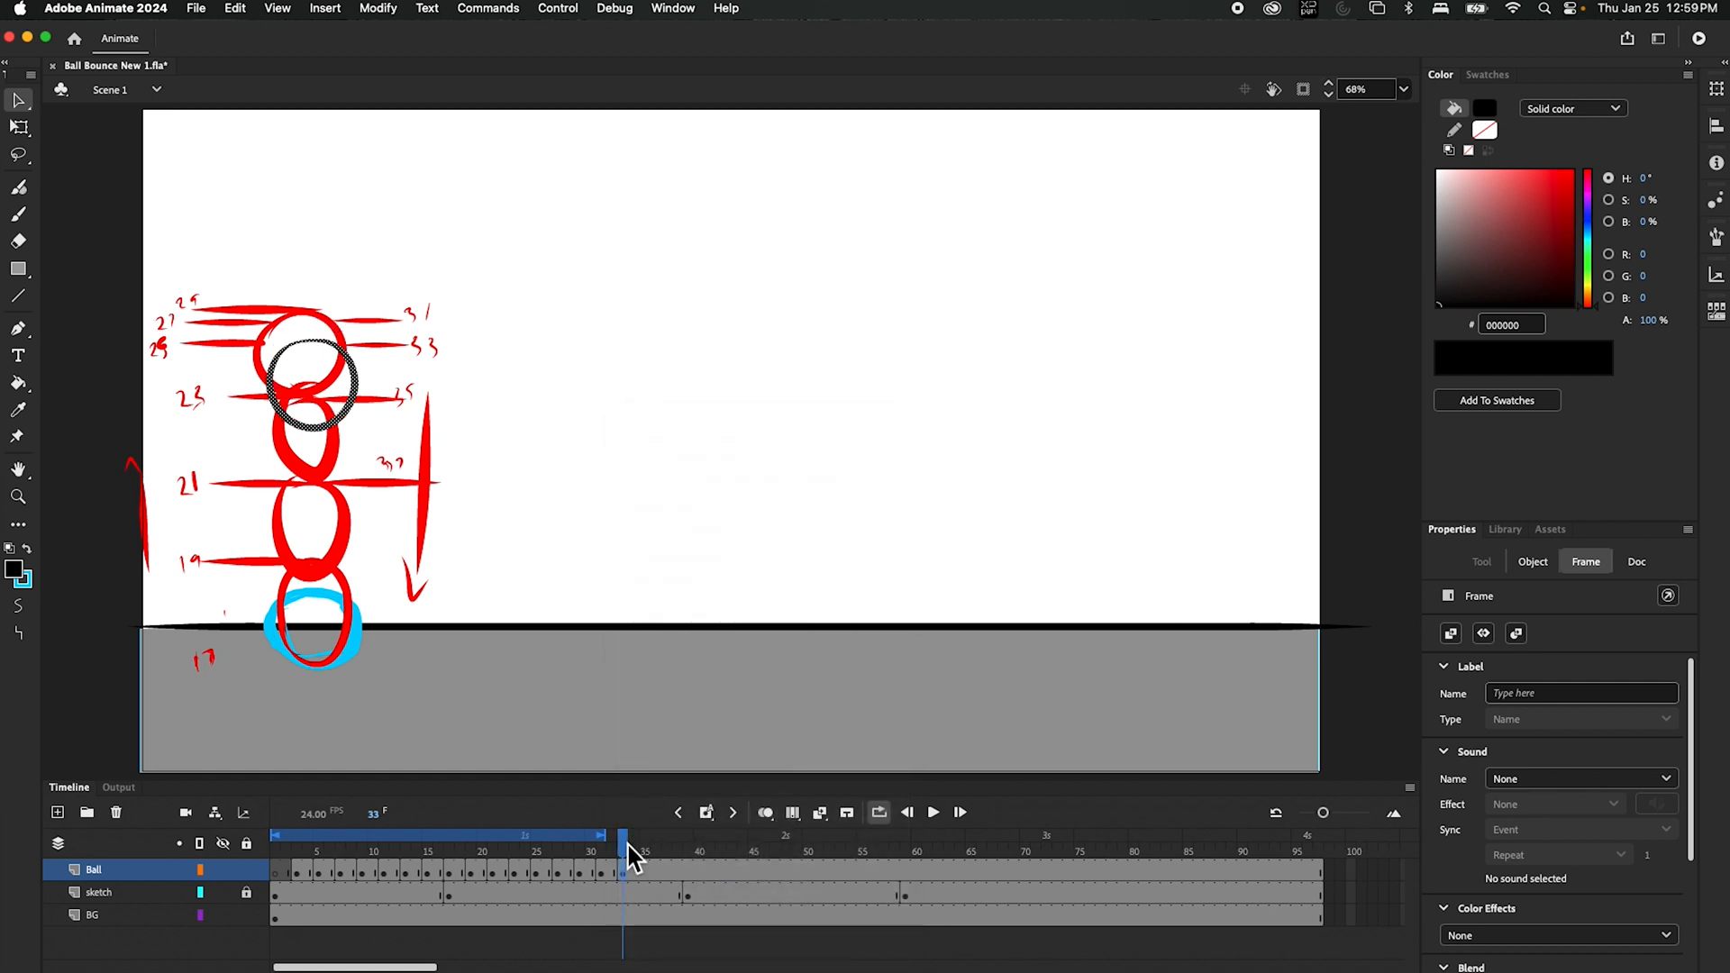
# - Extend the playback loop range to about frame 46 and scrub between frames 24 and 33 to review the ball's rise and fall
pyautogui.moveTo(623, 837)
pyautogui.mouseDown()
pyautogui.moveTo(609, 833)
pyautogui.moveTo(764, 835)
pyautogui.mouseUp()
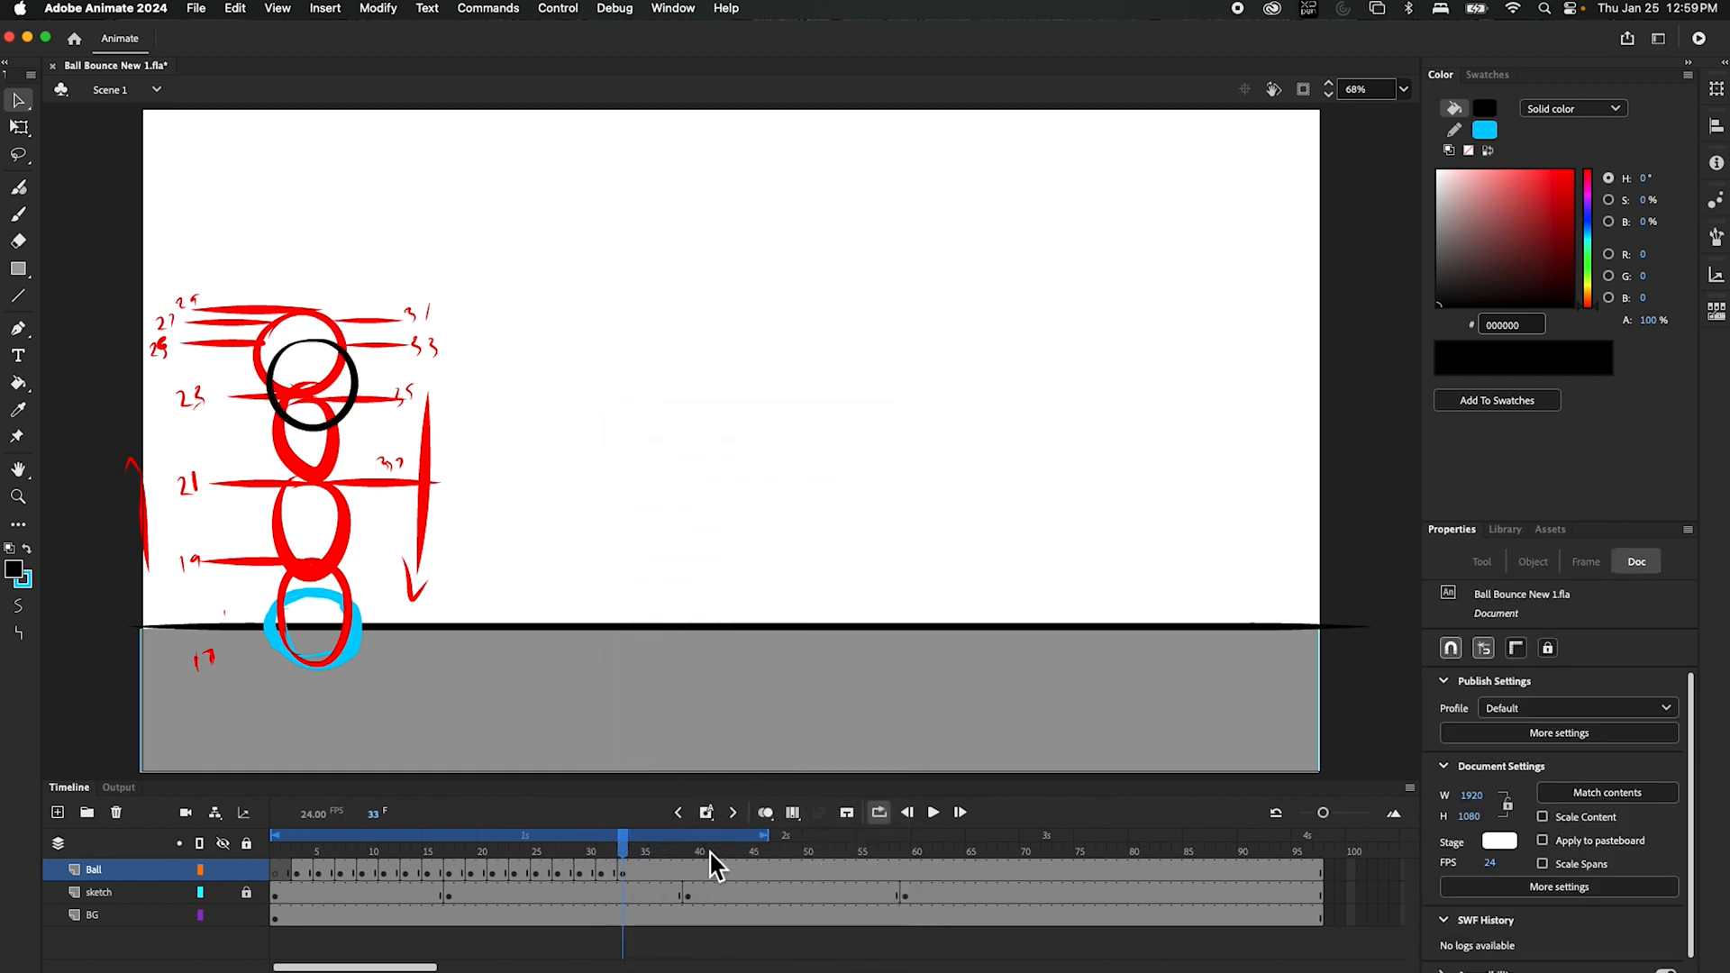
pyautogui.moveTo(627, 847); pyautogui.dragTo(524, 858)
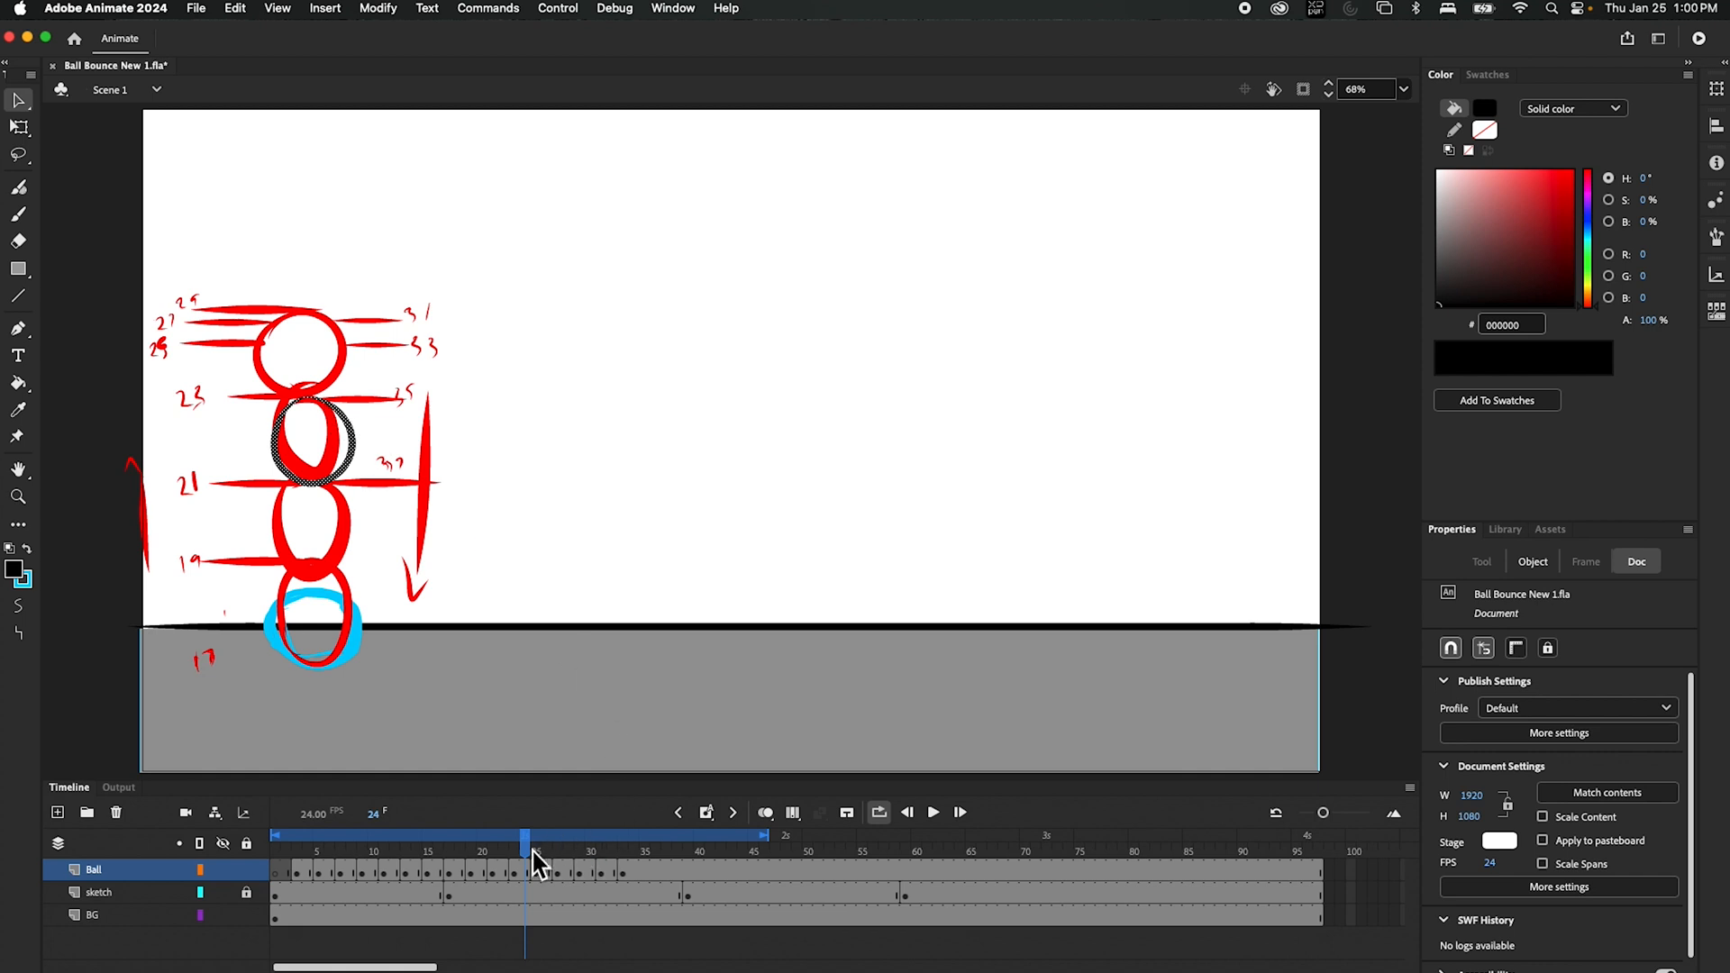
pyautogui.moveTo(530, 848)
pyautogui.mouseDown()
pyautogui.moveTo(636, 850)
pyautogui.moveTo(551, 850)
pyautogui.moveTo(620, 854)
pyautogui.mouseUp()
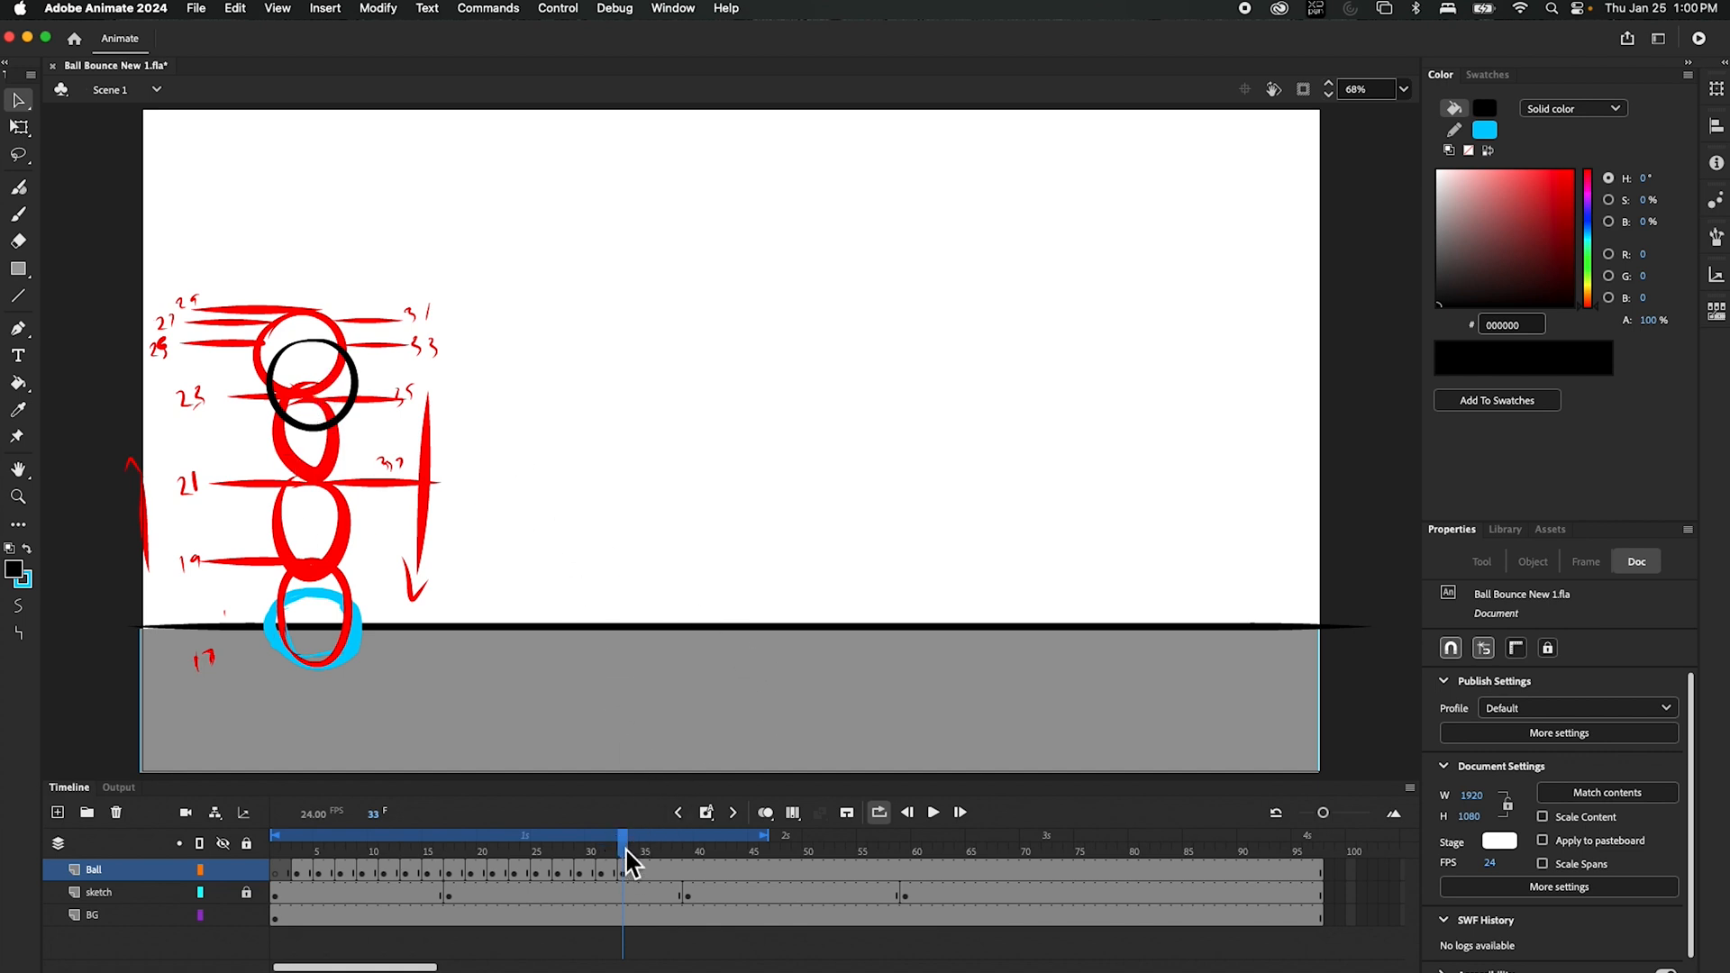
# - Copy the ball keyframe at frame 5 of the Ball layer
pyautogui.moveTo(625, 851)
pyautogui.mouseDown()
pyautogui.moveTo(651, 845)
pyautogui.moveTo(570, 865)
pyautogui.moveTo(623, 865)
pyautogui.mouseUp()
pyautogui.click(317, 870)
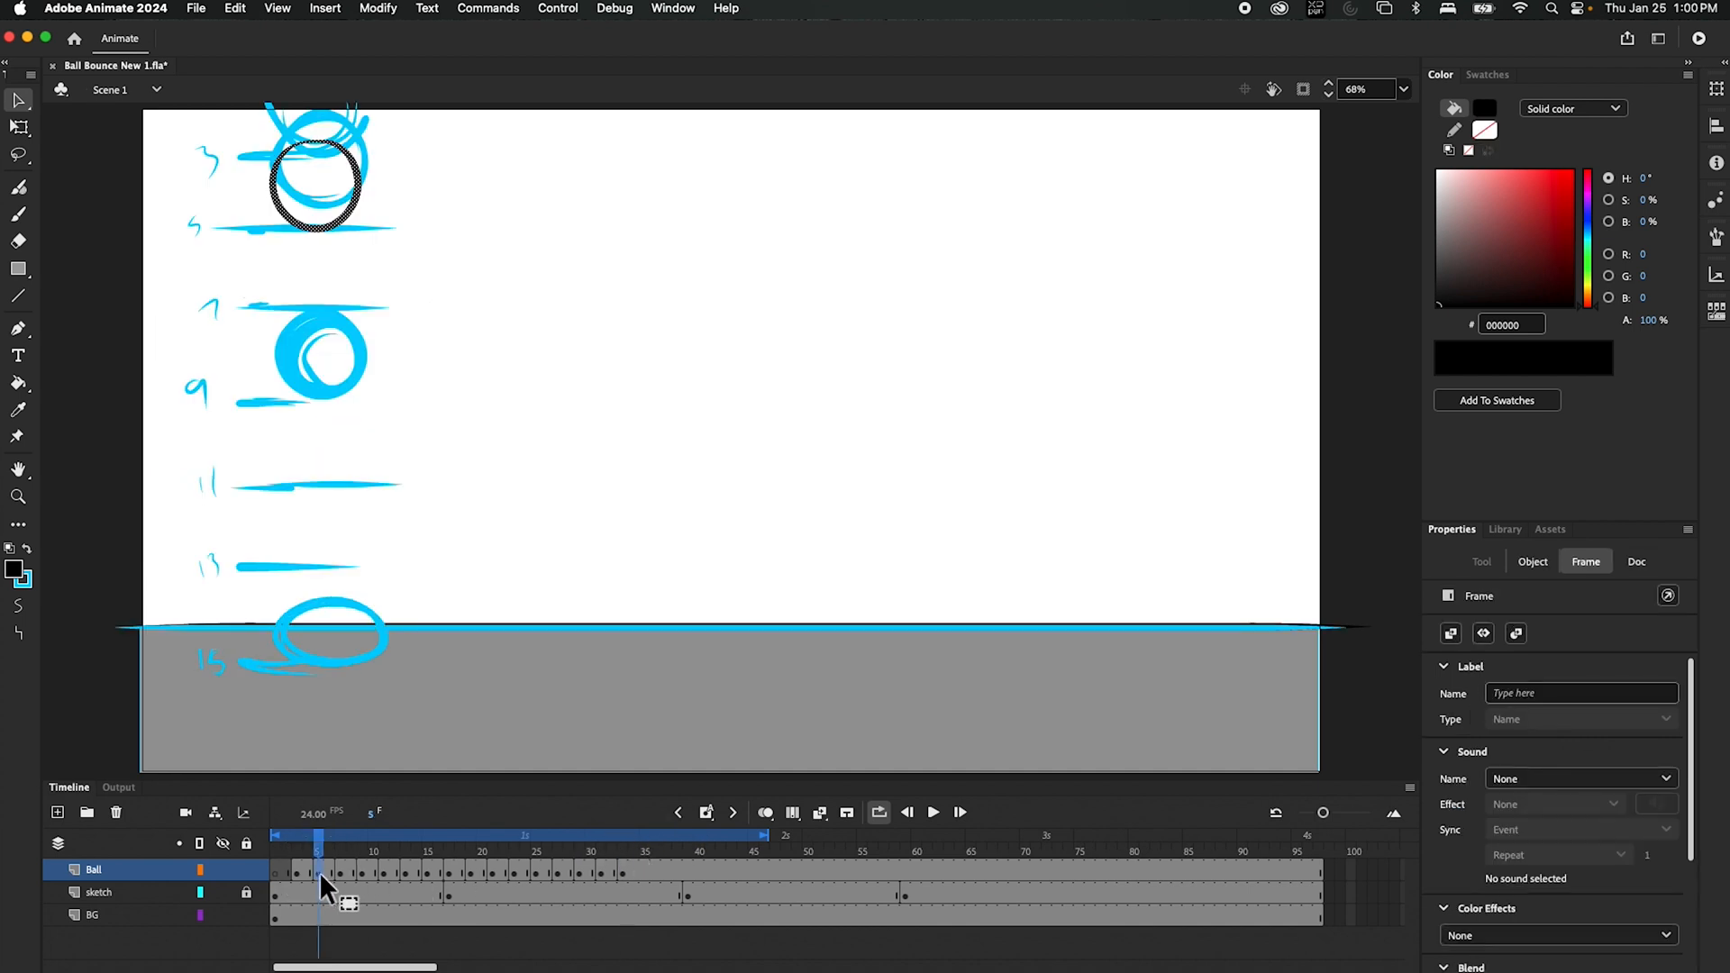
pyautogui.rightClick(319, 867)
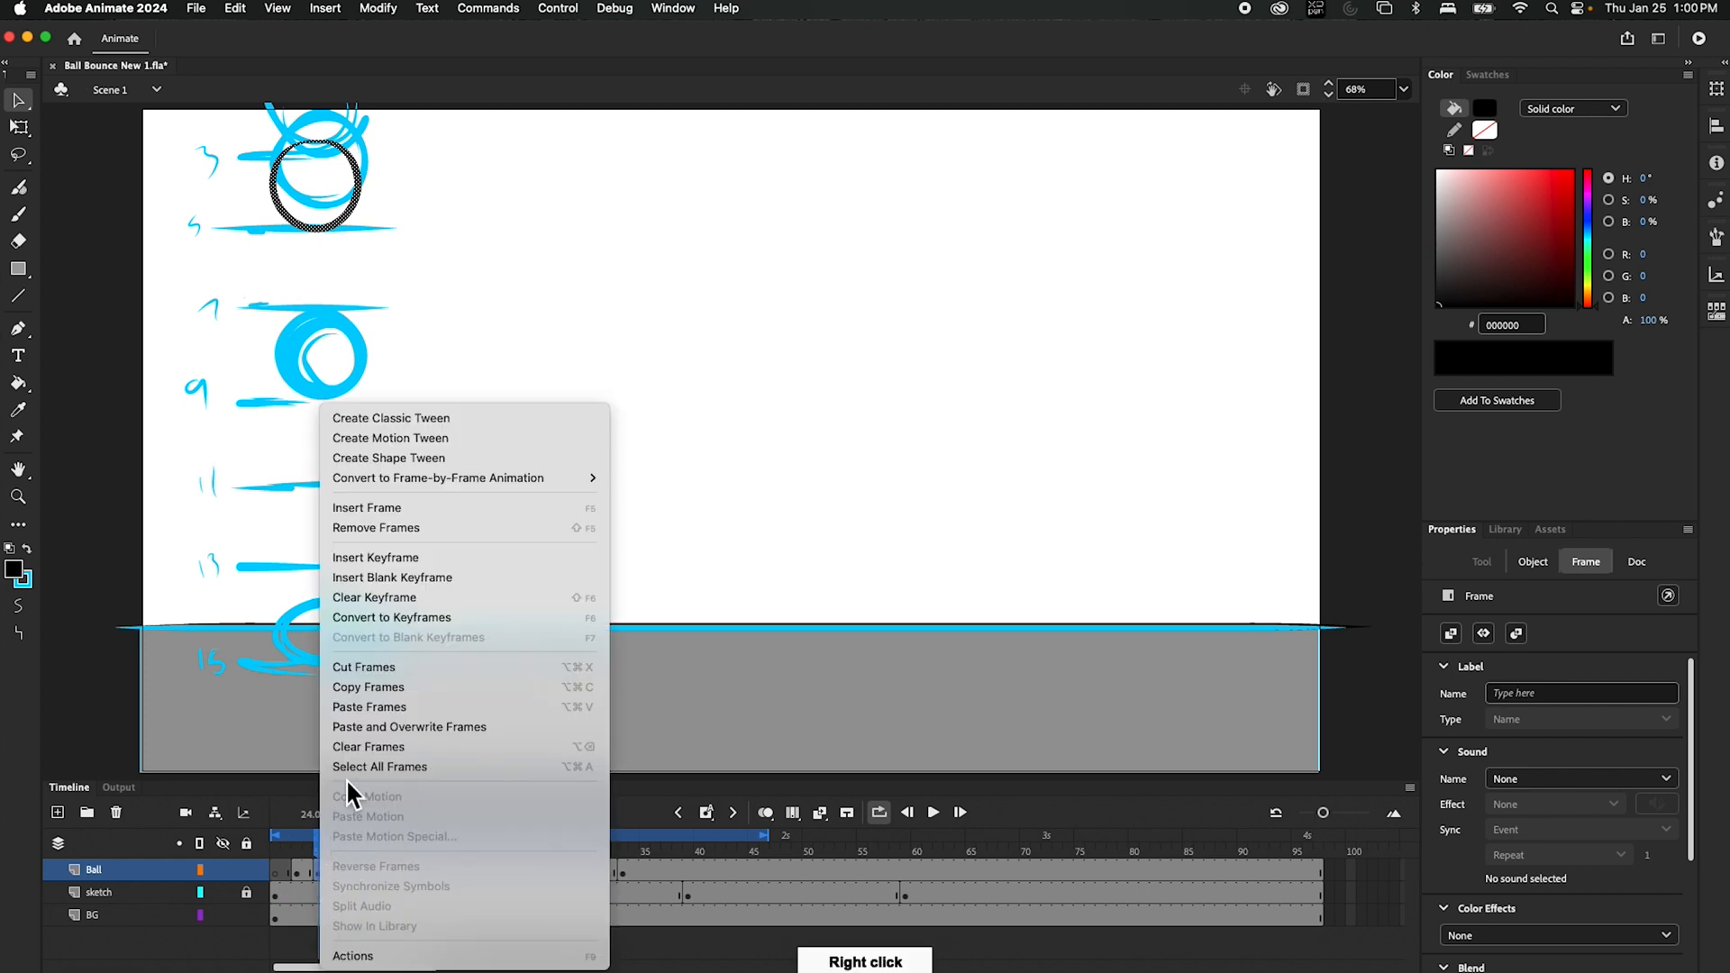
pyautogui.click(389, 687)
# - Paste the copied frame 5 ball into frame 35 of the Ball layer
pyautogui.click(641, 870)
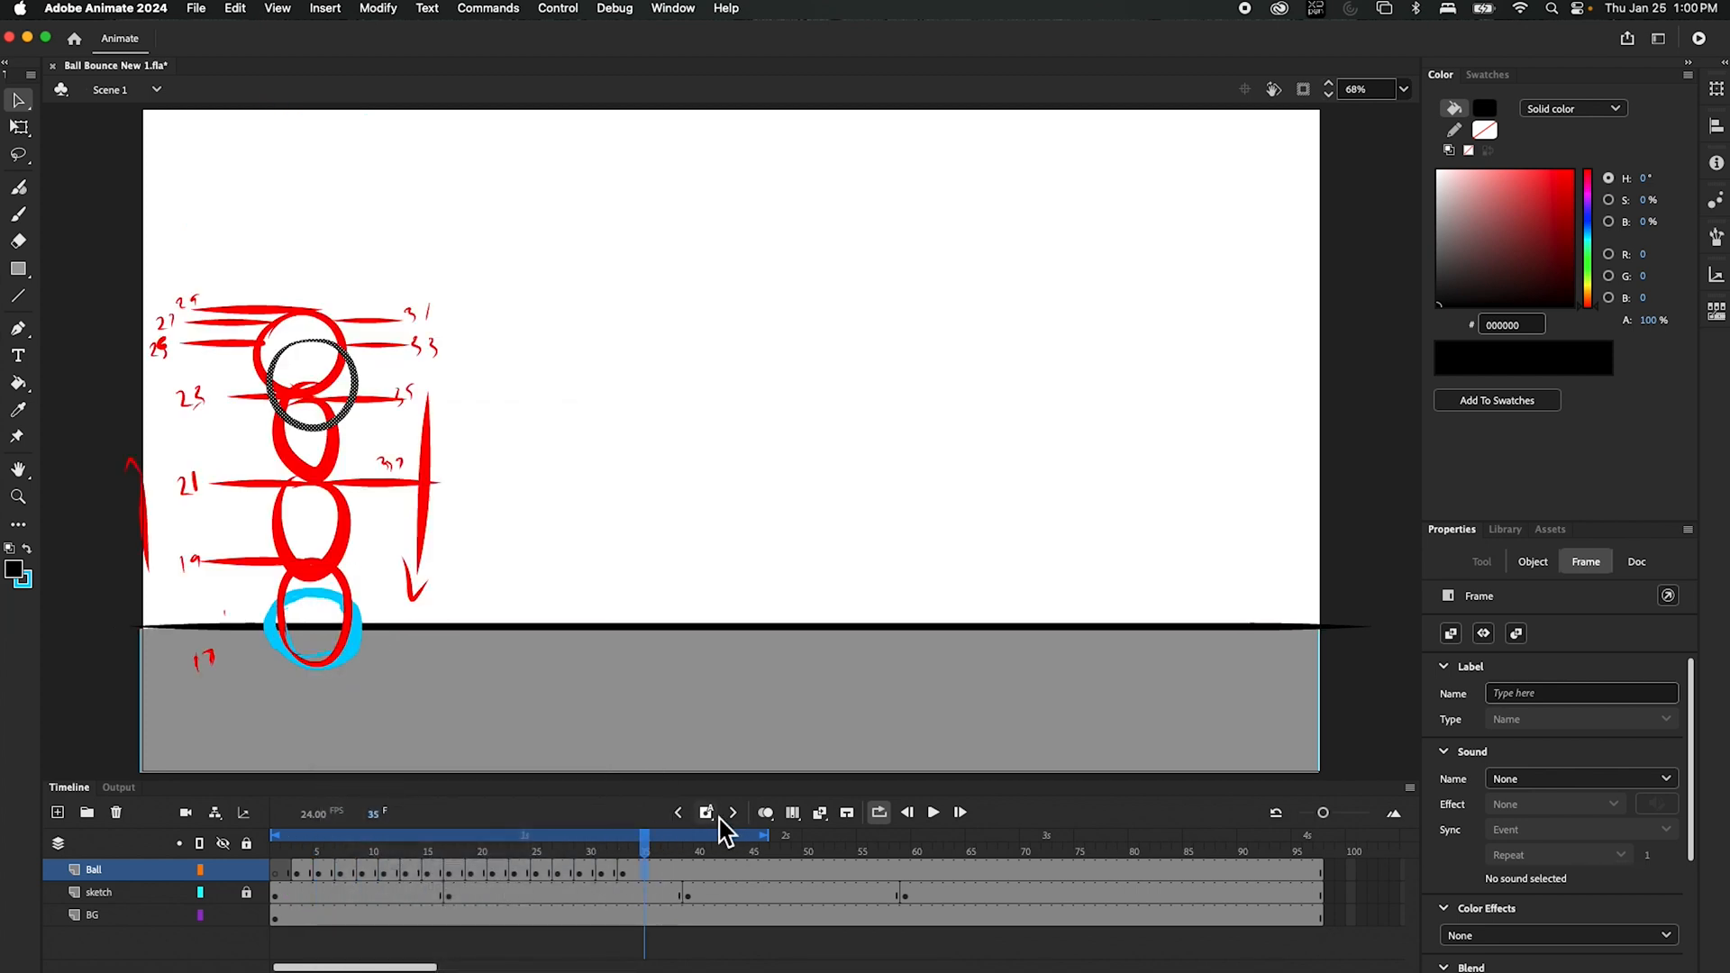
pyautogui.rightClick(647, 866)
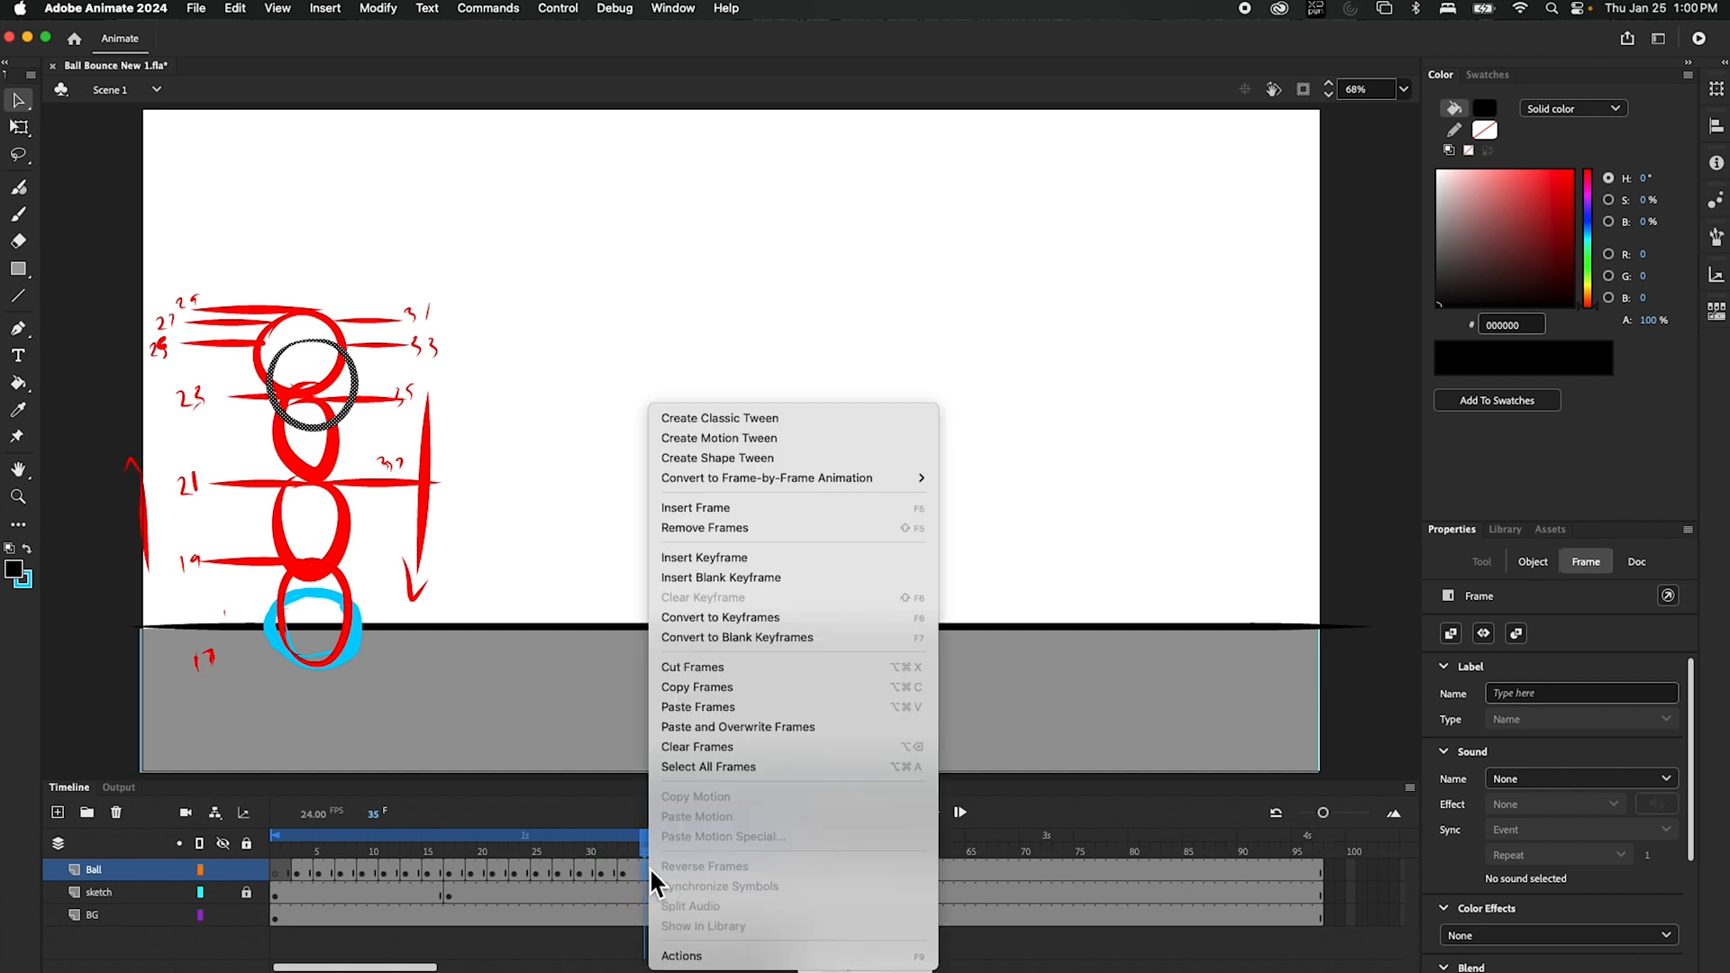
pyautogui.click(720, 706)
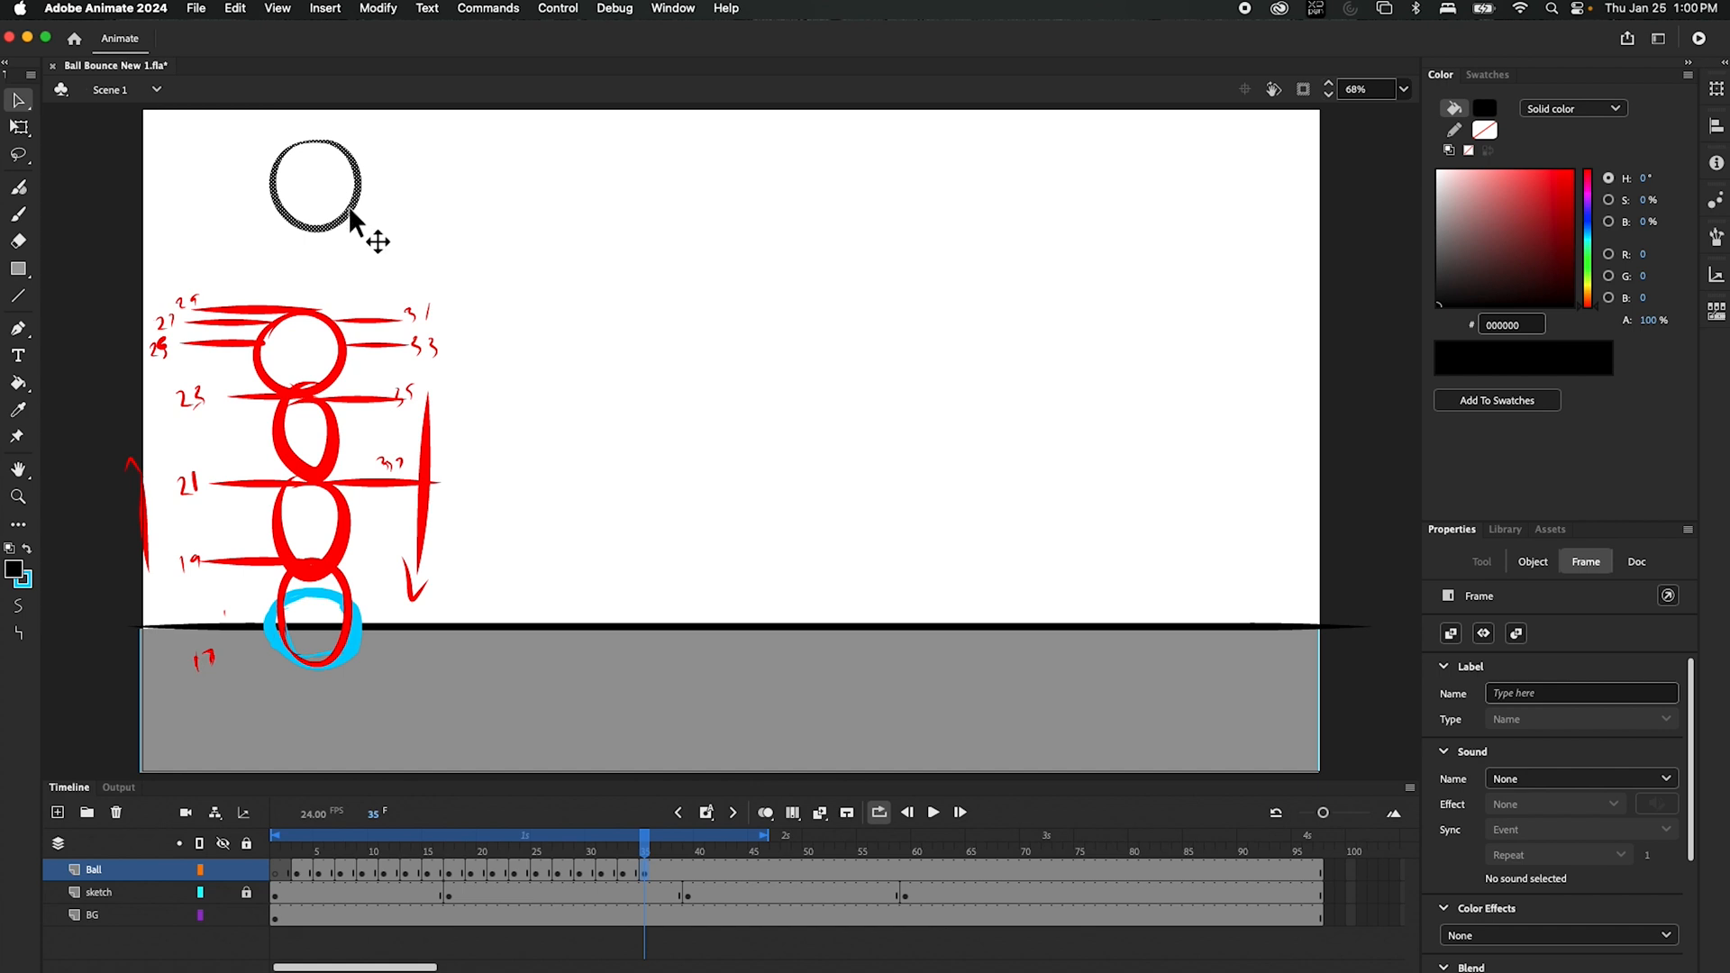
# - Using onion skinning back to about frame 20, move the frame 35 ball down between the sketch's 23 and 21 marks, at about Y 468
pyautogui.click(765, 814)
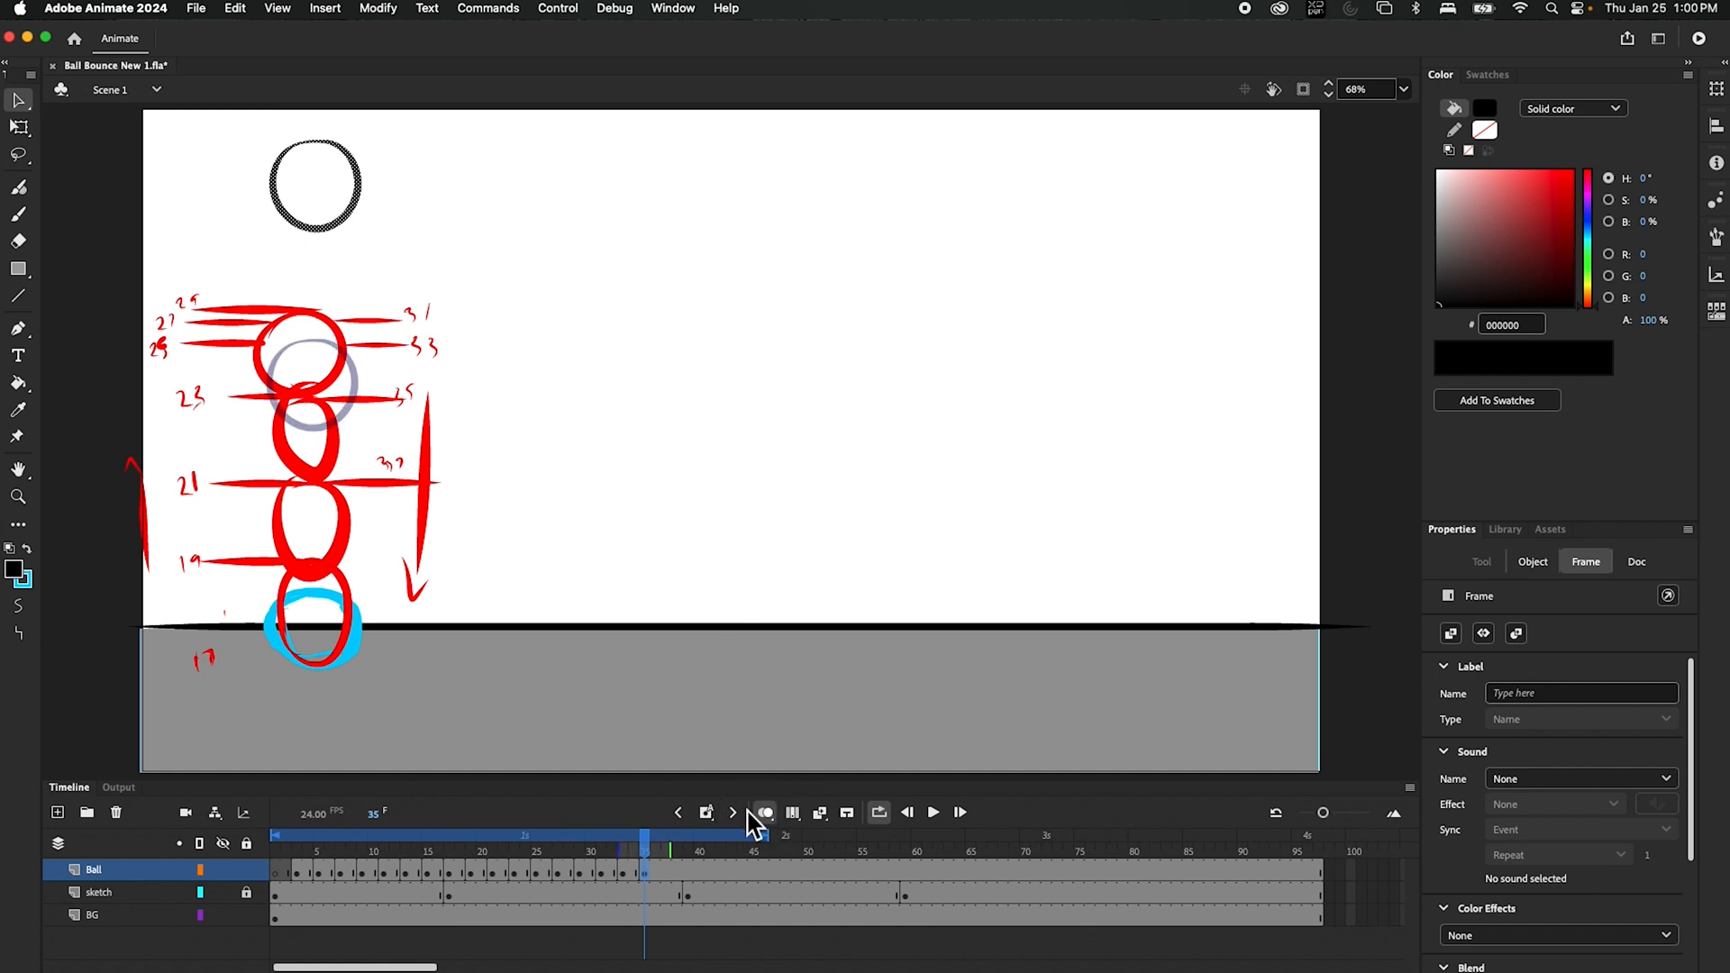
pyautogui.moveTo(354, 219)
pyautogui.mouseDown()
pyautogui.moveTo(375, 433)
pyautogui.moveTo(361, 424)
pyautogui.mouseUp()
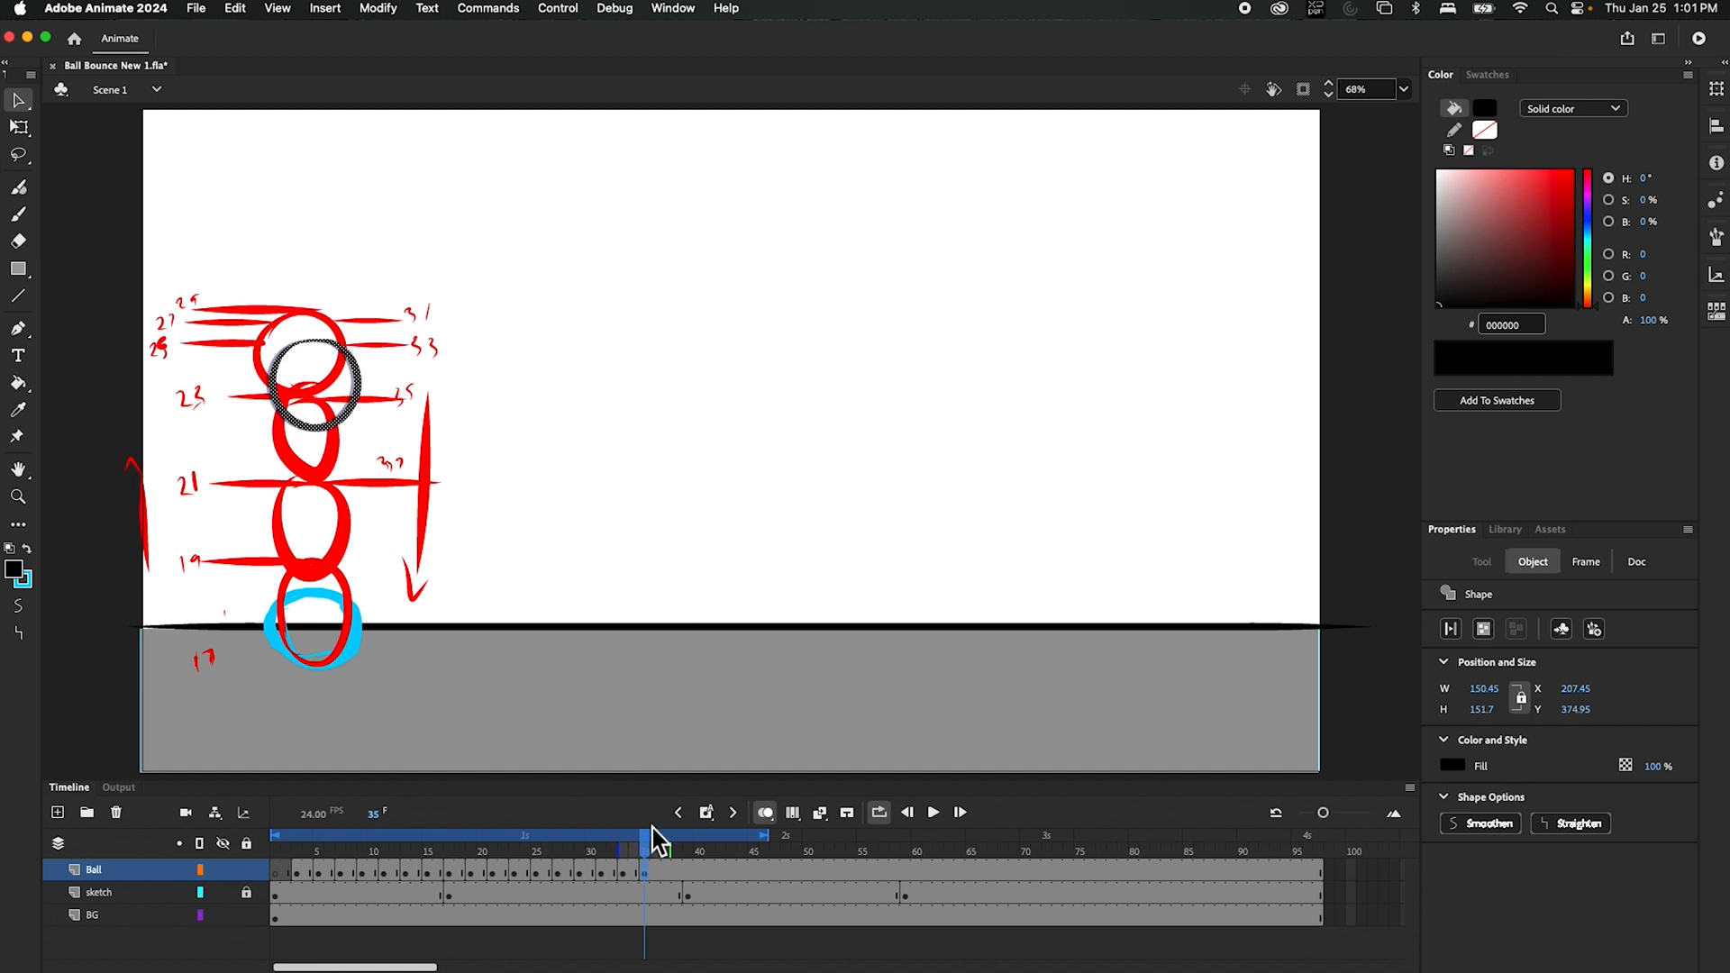
pyautogui.click(606, 860)
pyautogui.moveTo(606, 859); pyautogui.dragTo(553, 855)
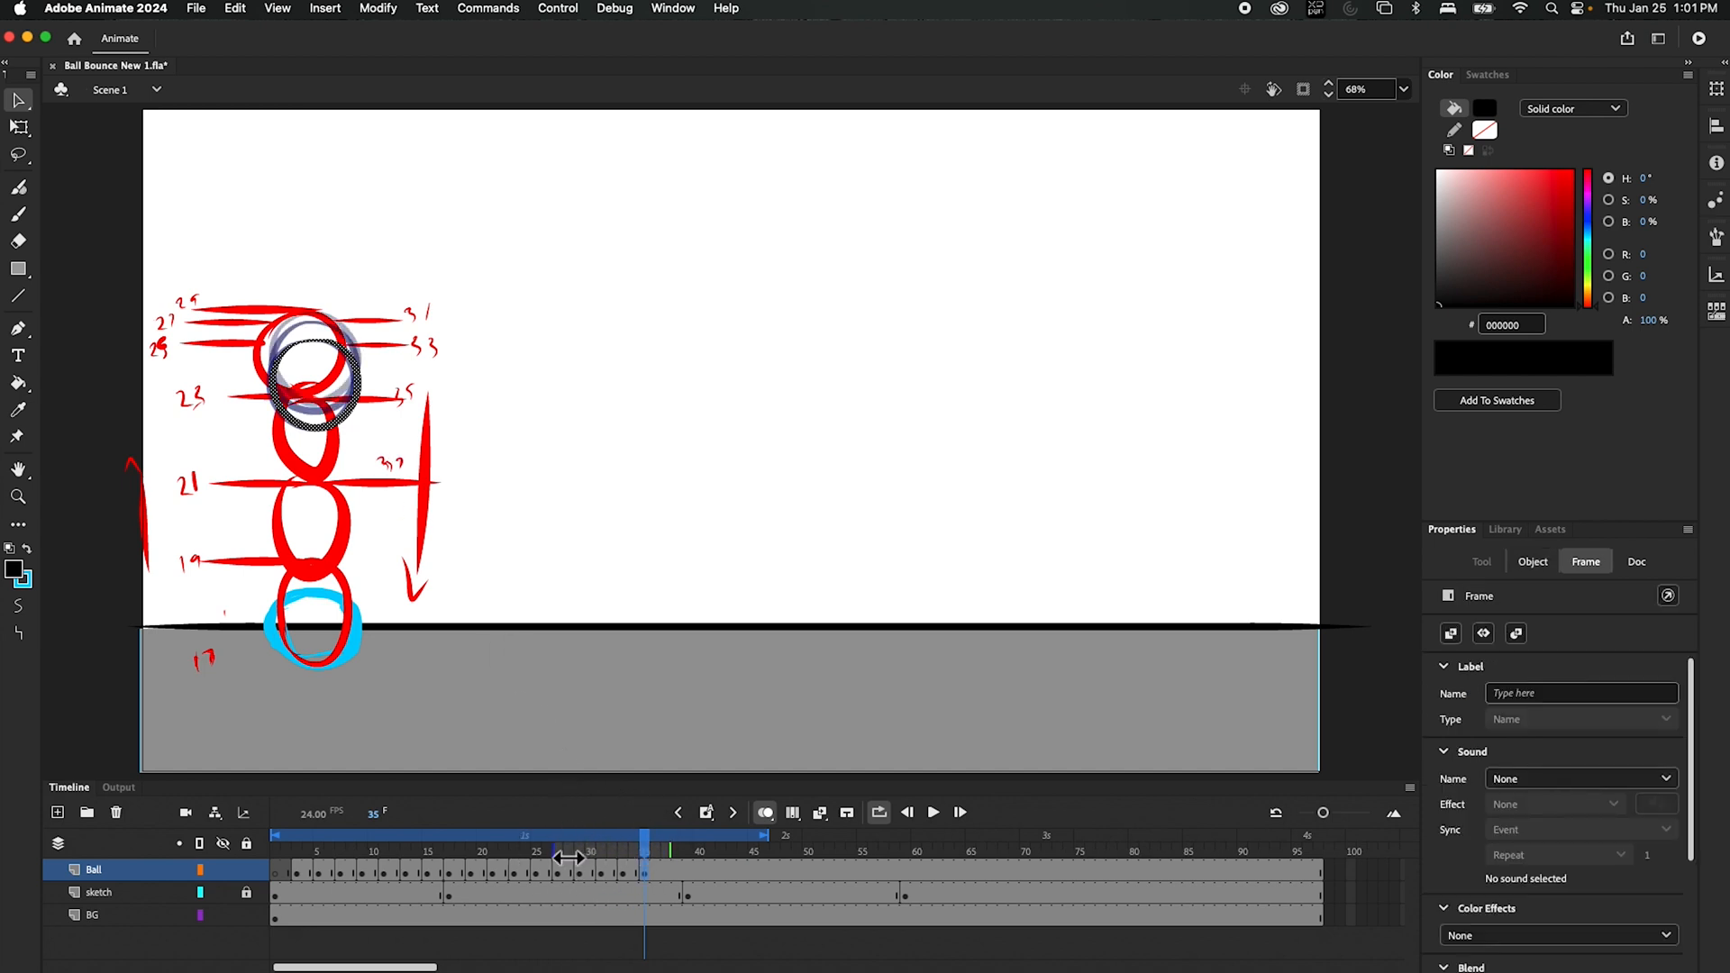
pyautogui.moveTo(568, 857); pyautogui.dragTo(483, 857)
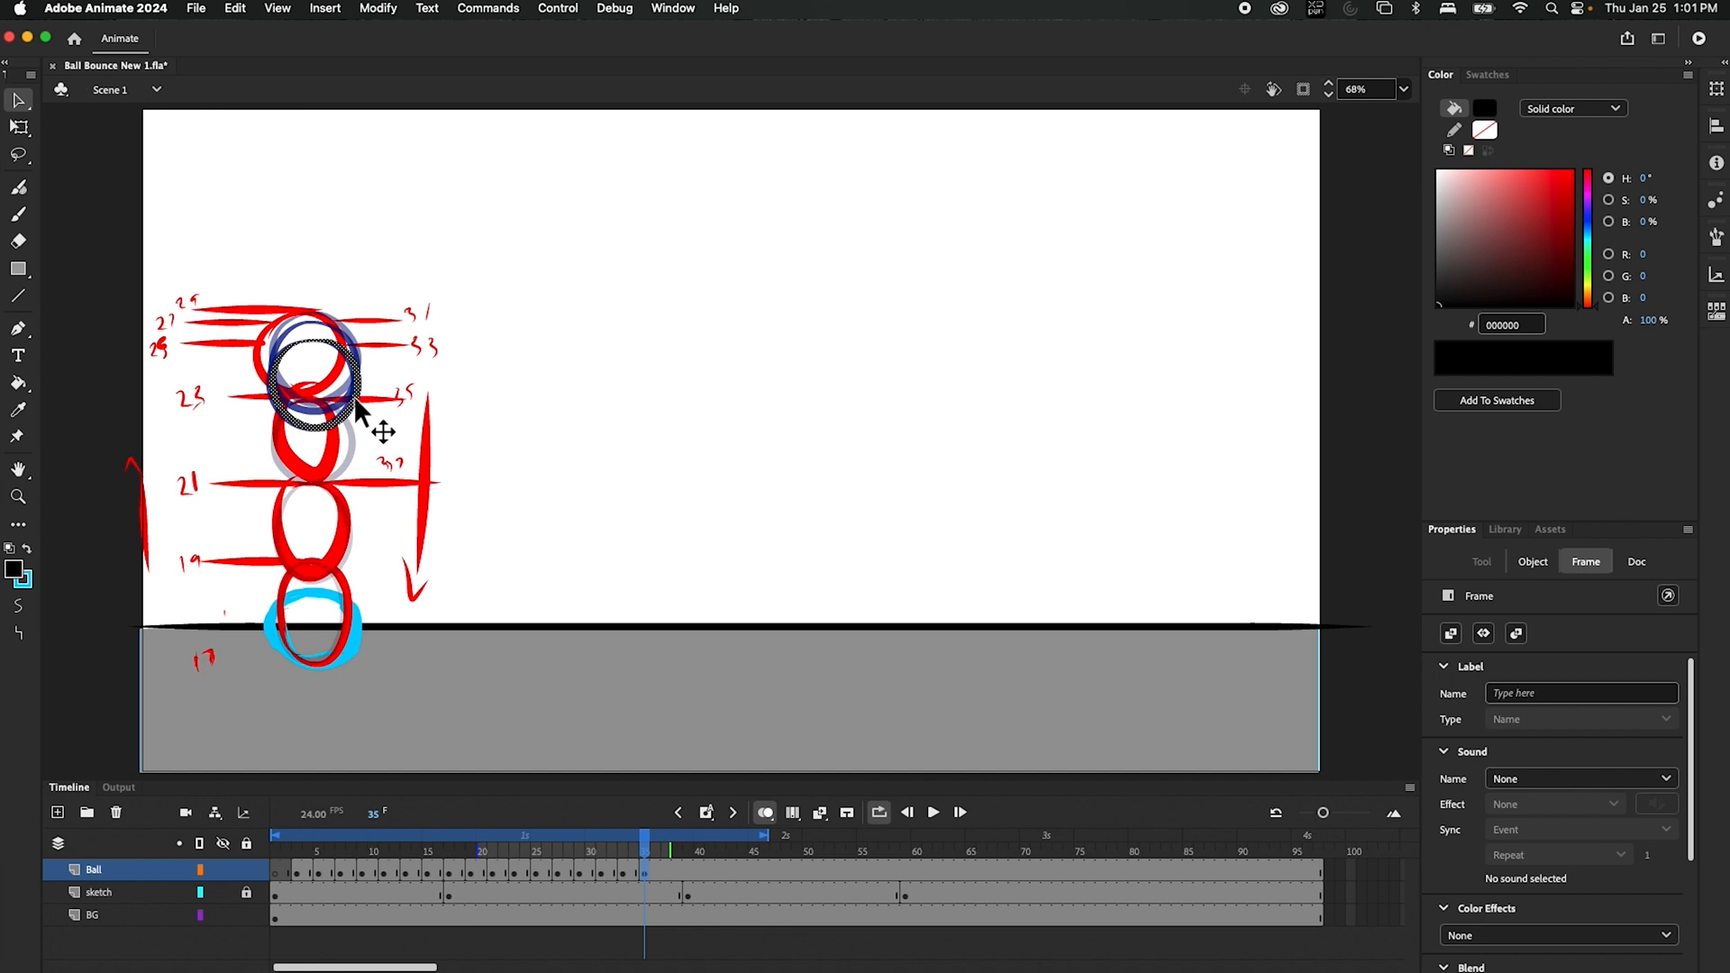
pyautogui.moveTo(358, 409); pyautogui.dragTo(354, 457)
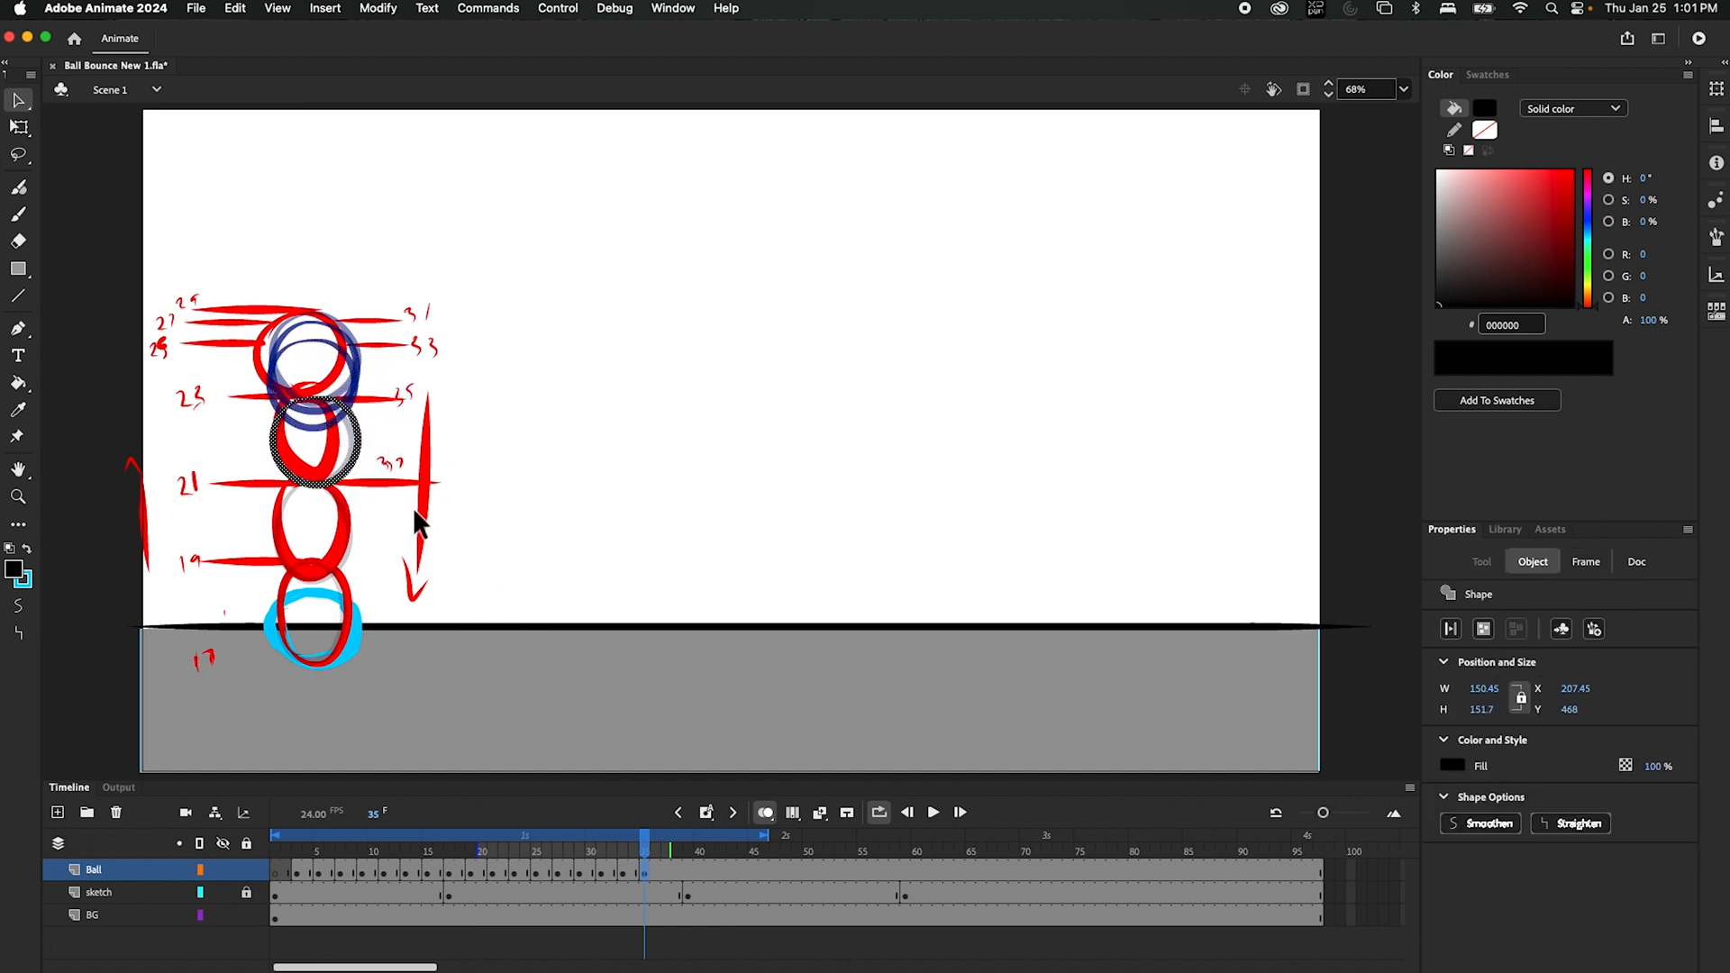
pyautogui.click(766, 812)
# - Copy the ball keyframe at frame 7 of the Ball layer
pyautogui.moveTo(667, 850)
pyautogui.mouseDown()
pyautogui.moveTo(522, 864)
pyautogui.moveTo(656, 854)
pyautogui.moveTo(618, 863)
pyautogui.moveTo(652, 868)
pyautogui.mouseUp()
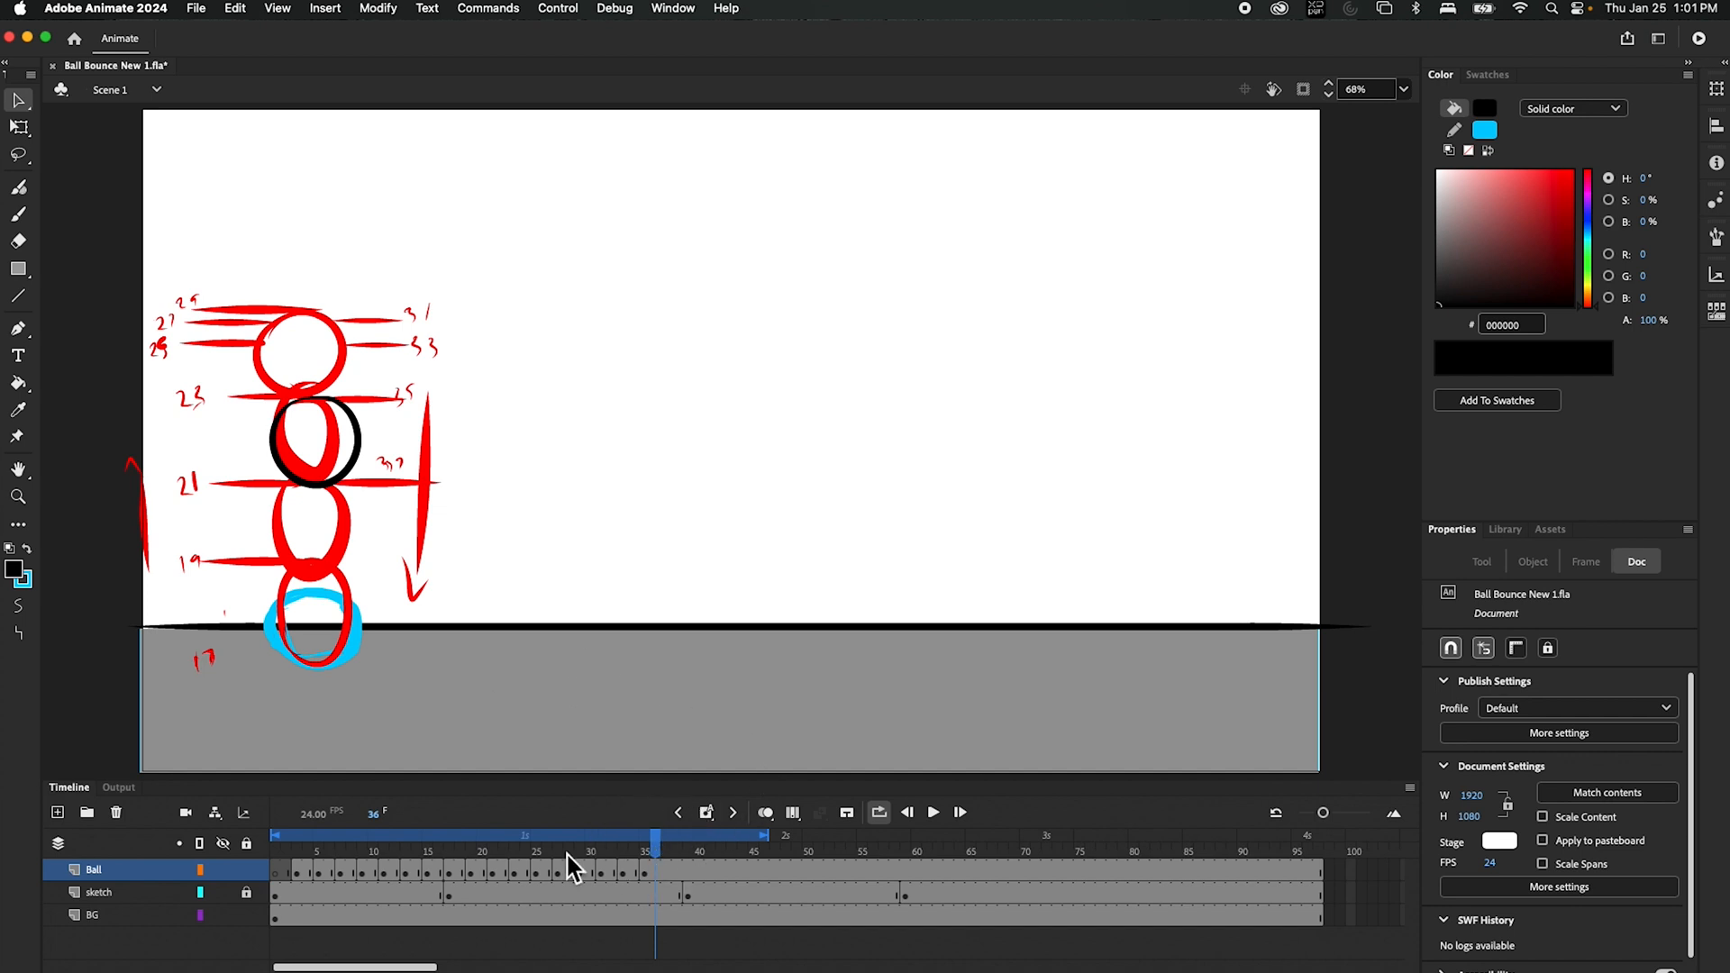
pyautogui.click(317, 869)
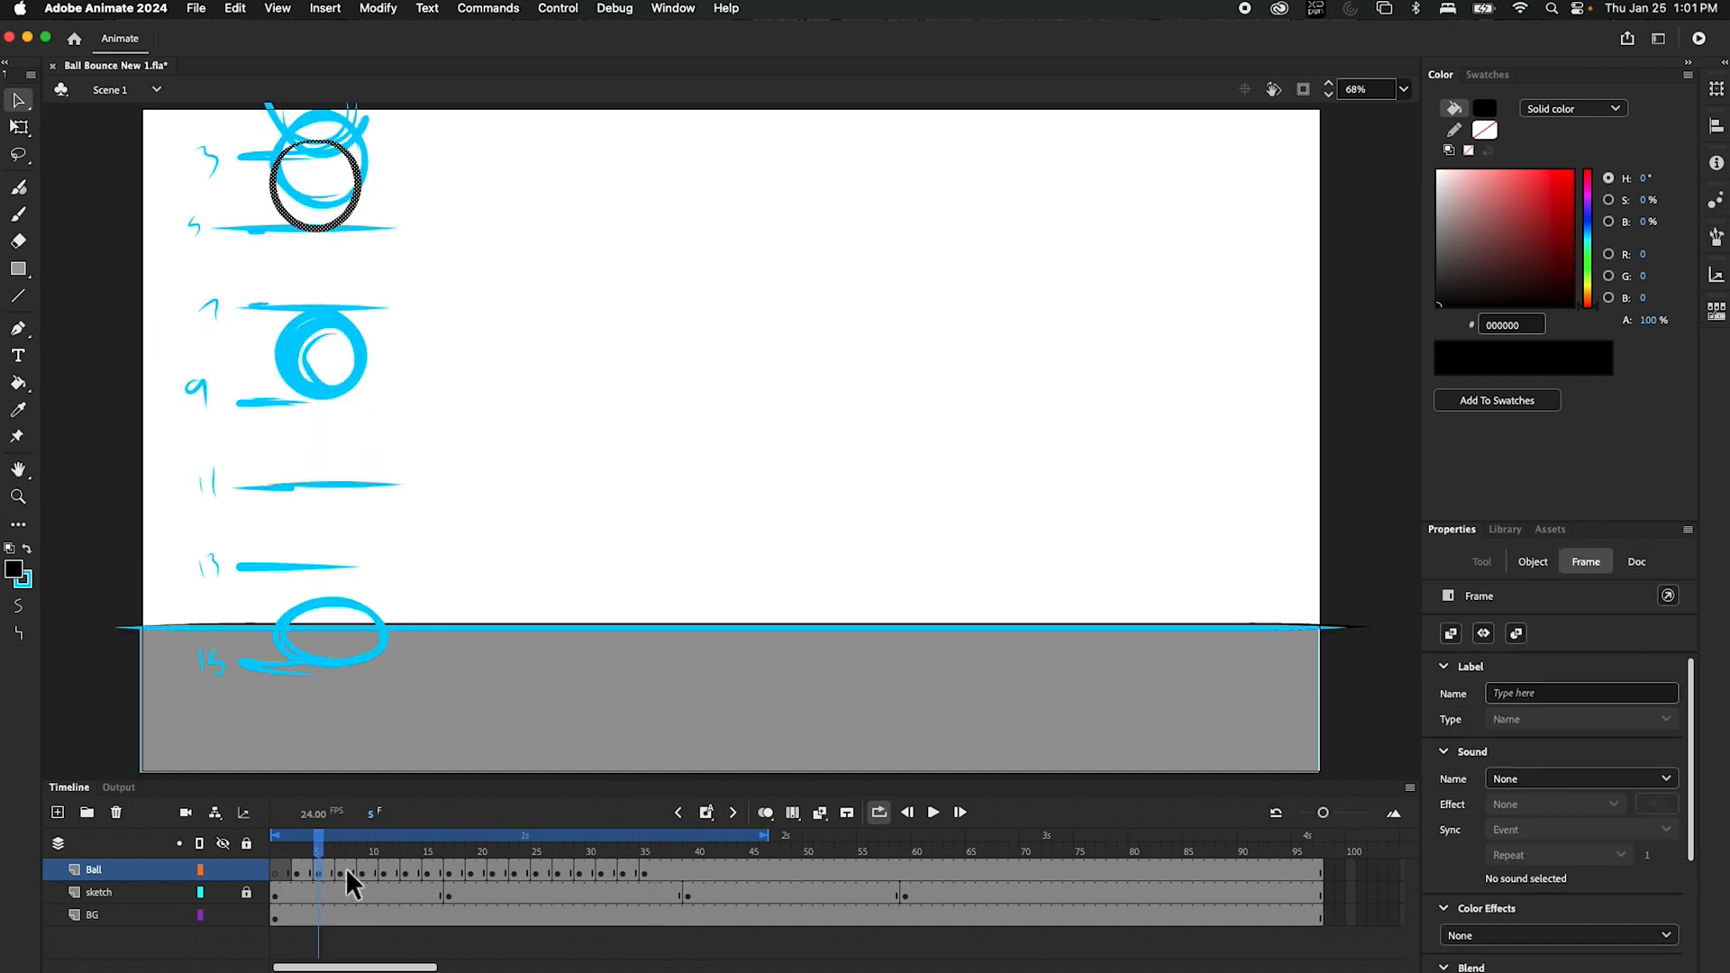
pyautogui.click(343, 870)
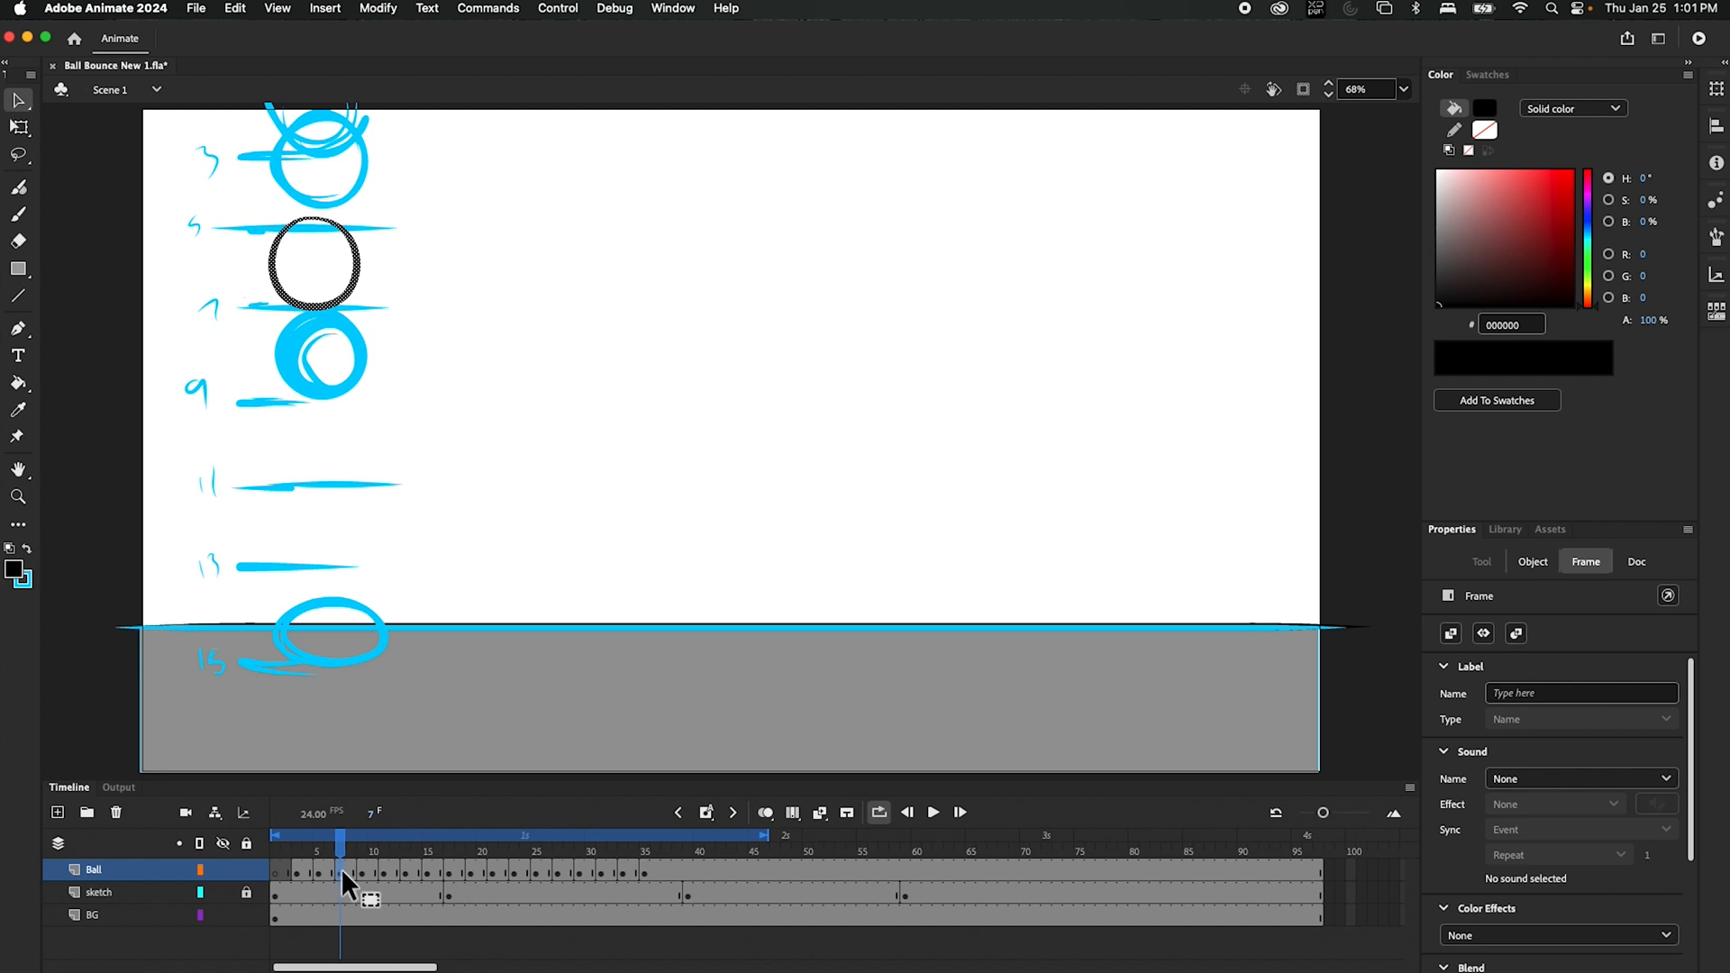
pyautogui.rightClick(340, 869)
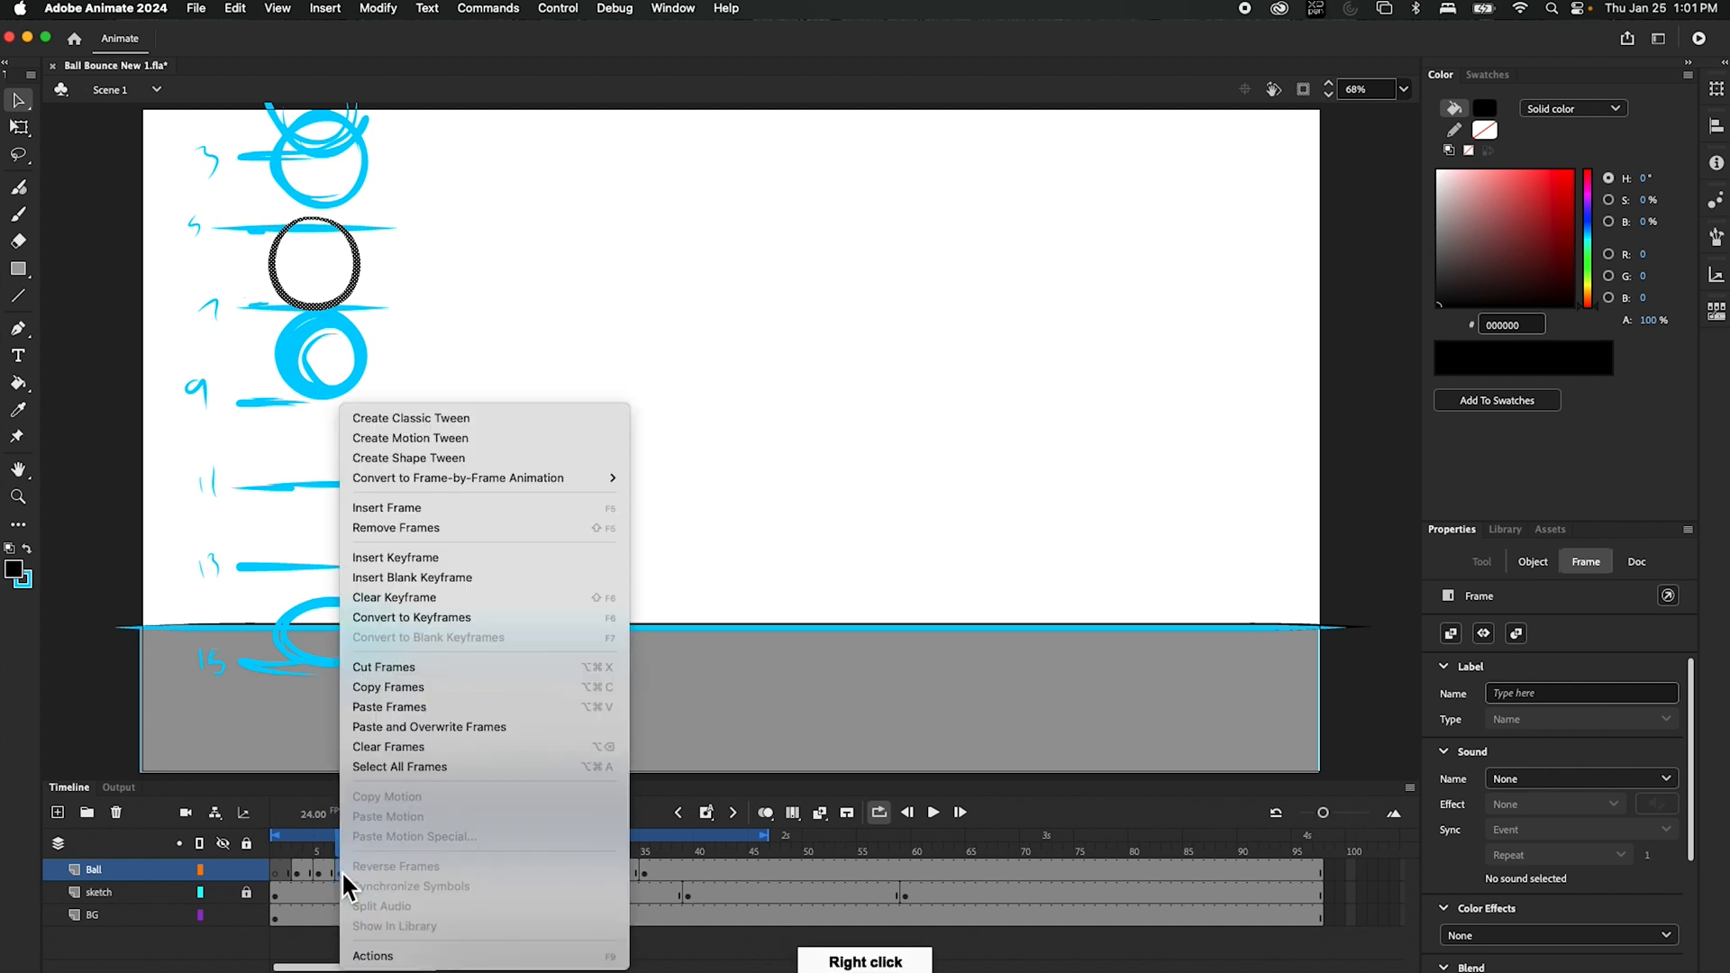
pyautogui.click(408, 689)
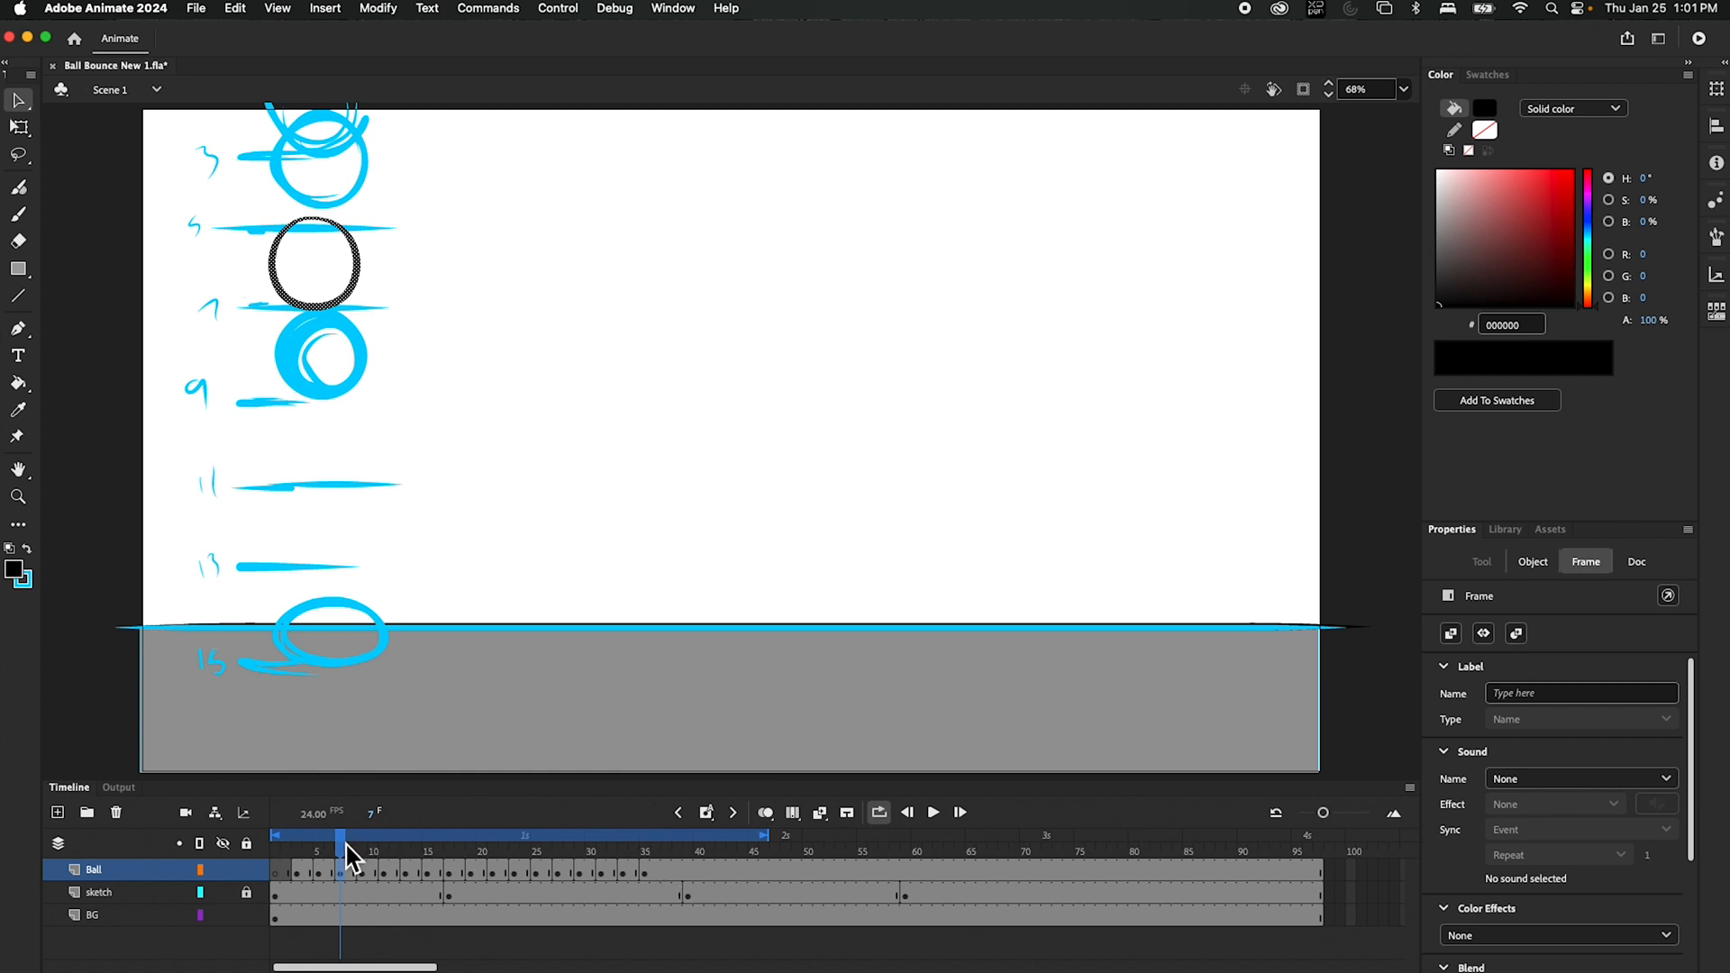
# - Paste the copied frame 7 ball into frame 37 of the Ball layer
pyautogui.moveTo(344, 846)
pyautogui.mouseDown()
pyautogui.moveTo(510, 842)
pyautogui.moveTo(662, 874)
pyautogui.mouseUp()
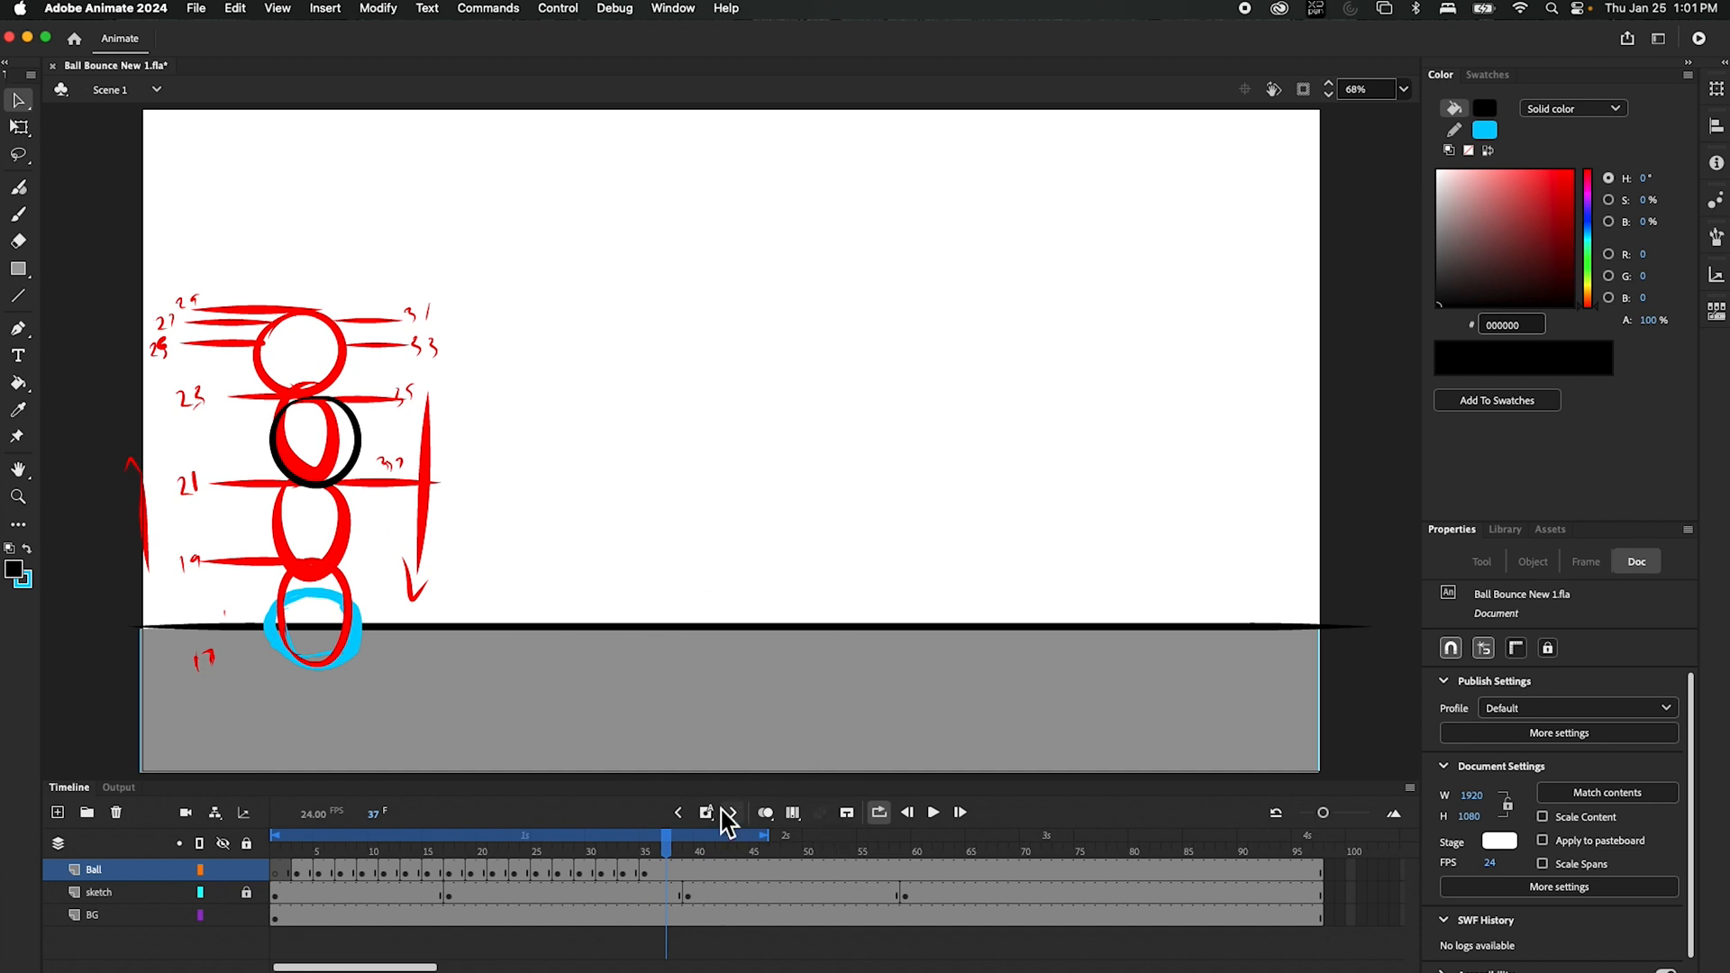
pyautogui.click(662, 870)
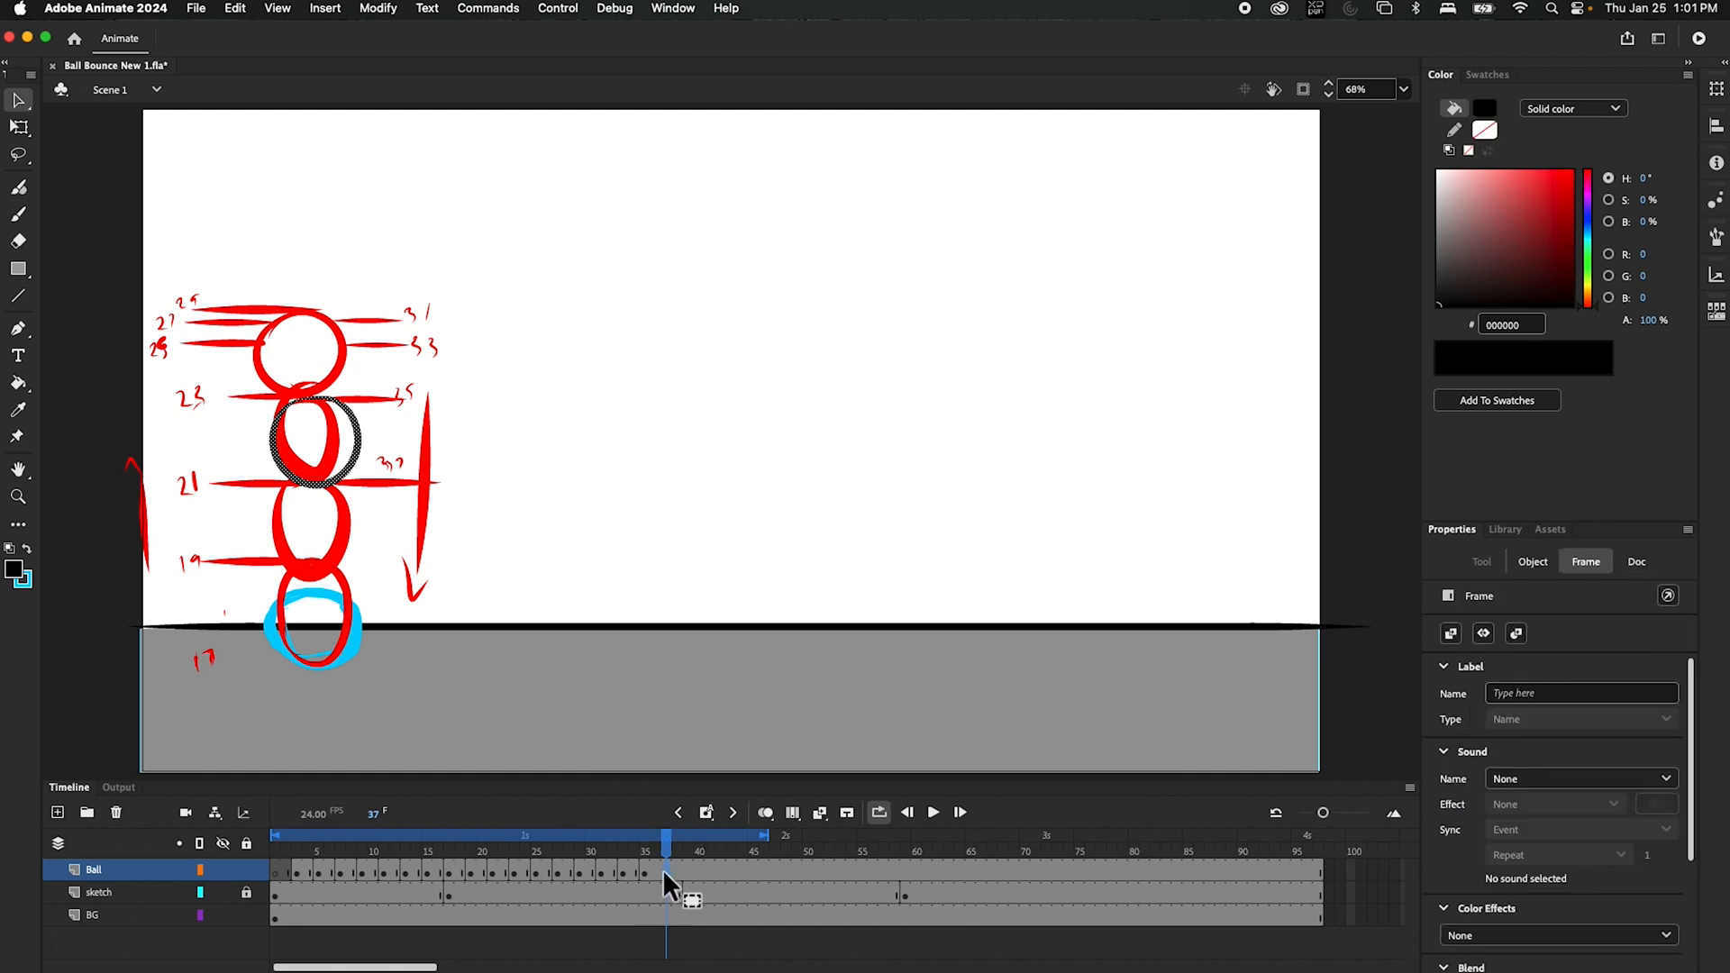
pyautogui.rightClick(667, 872)
pyautogui.rightClick(668, 867)
pyautogui.rightClick(667, 868)
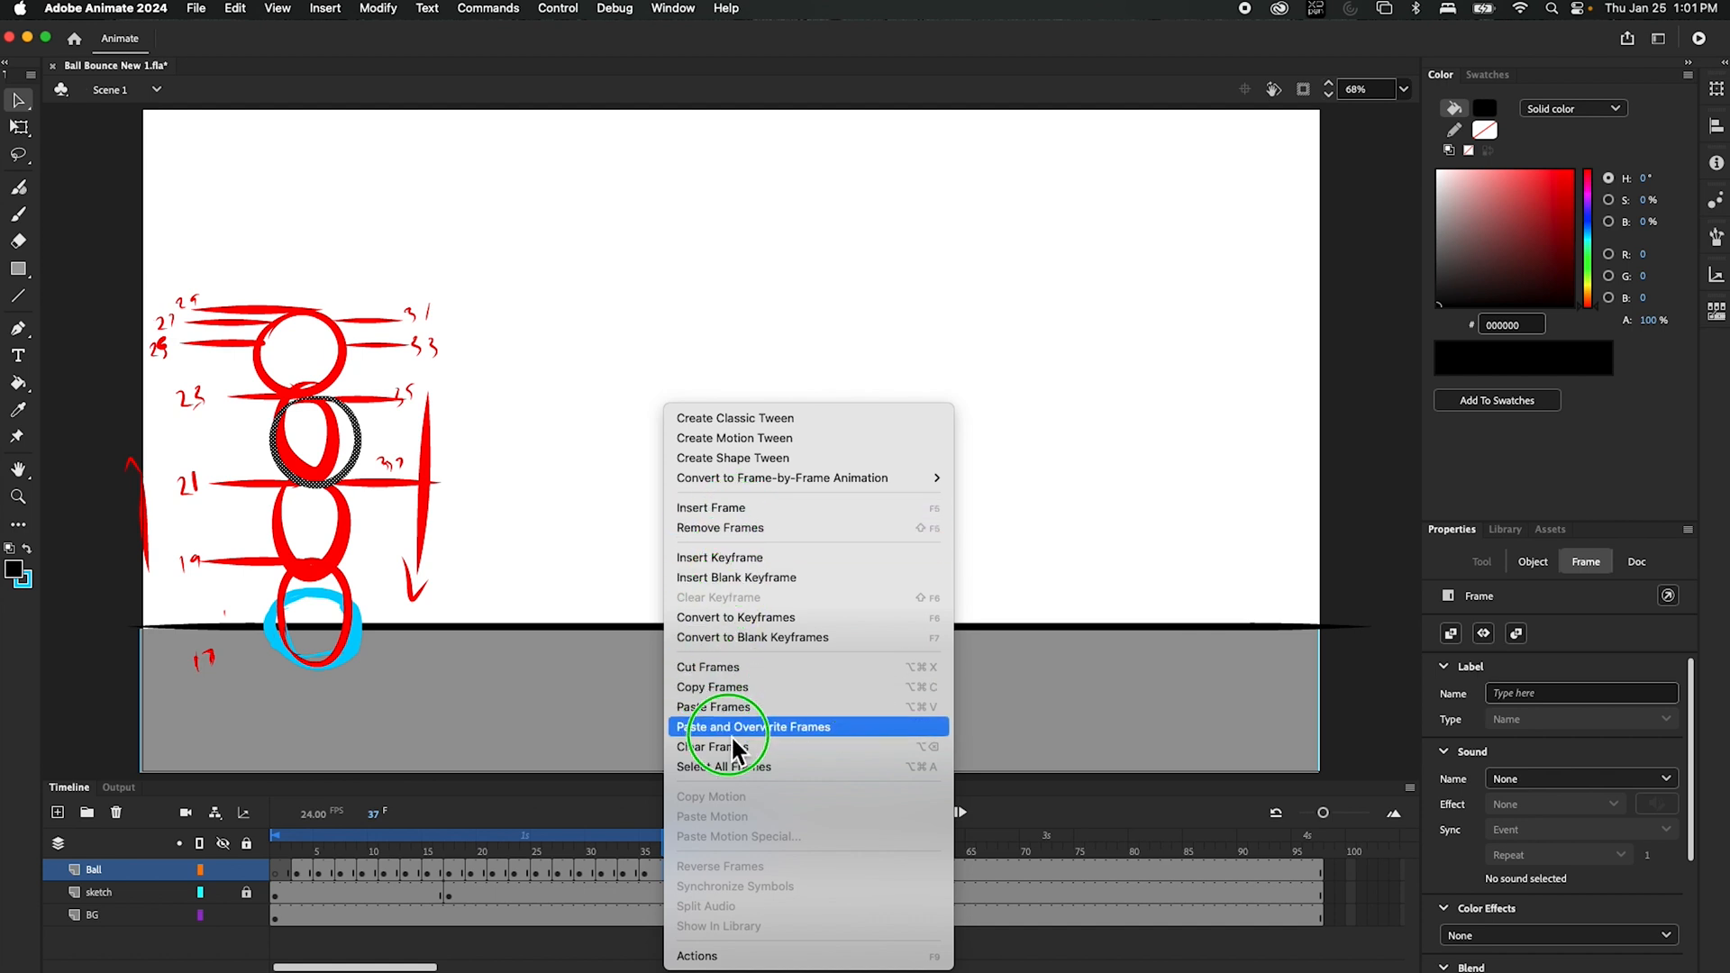
pyautogui.click(739, 708)
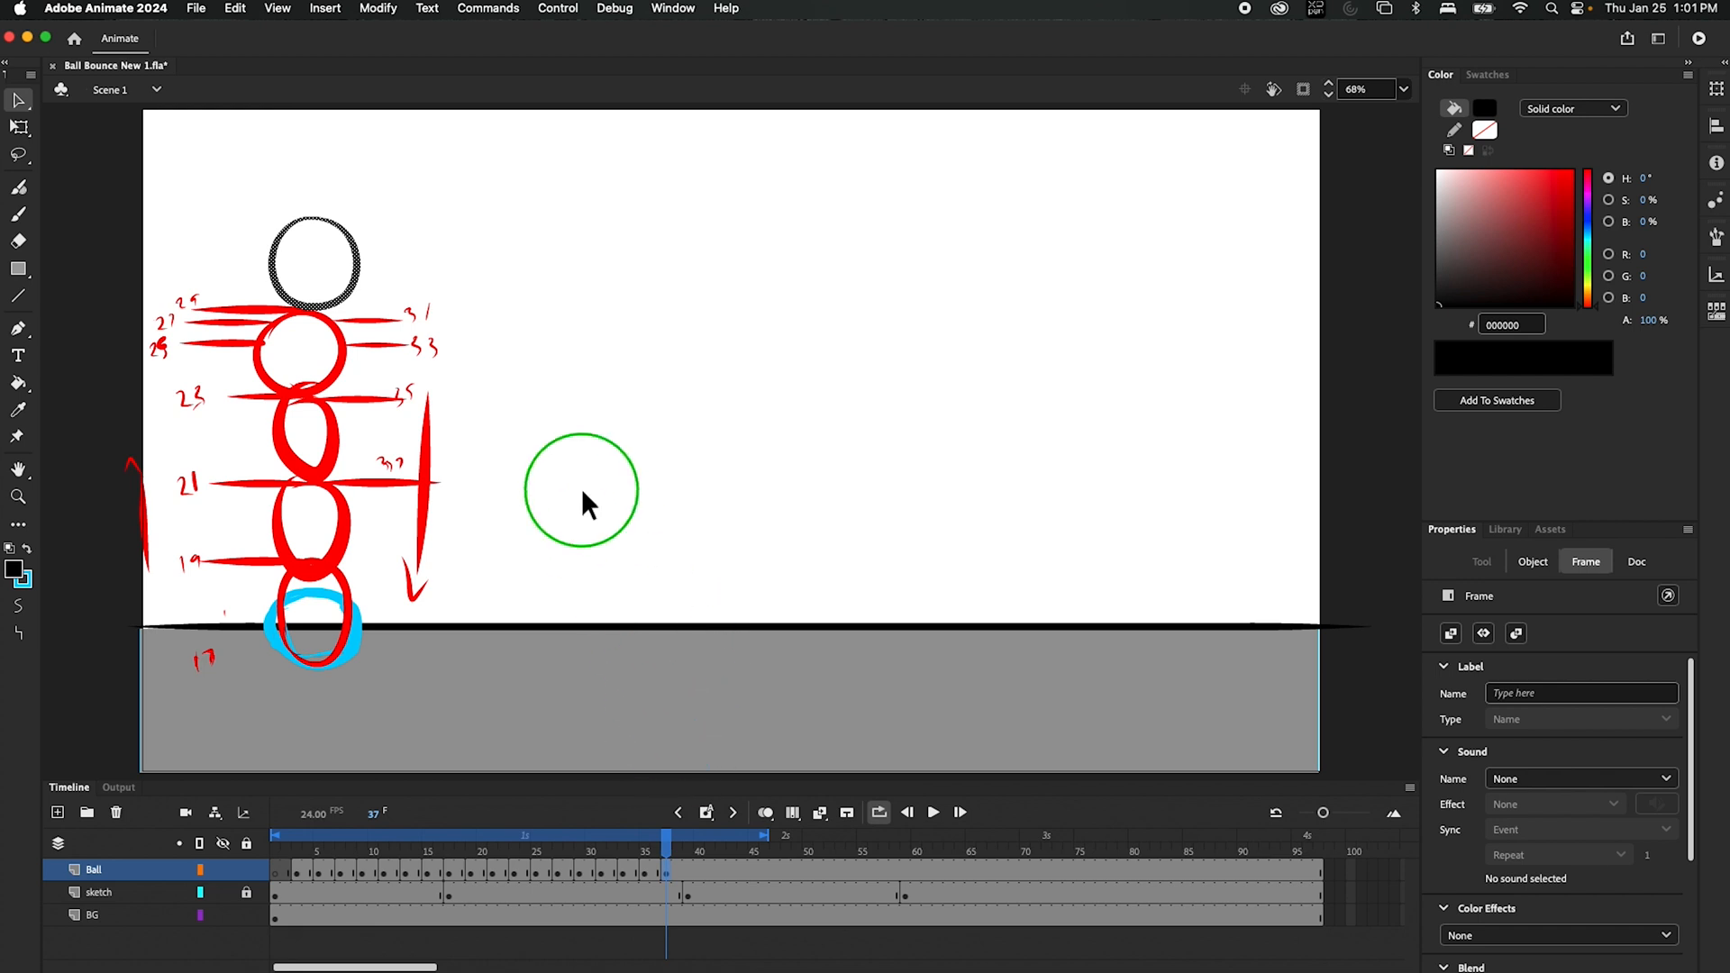
# - Using onion skinning back to about frame 17, move the frame 37 ball down between the sketch's 21 and 19 marks, at about Y 595
pyautogui.click(765, 811)
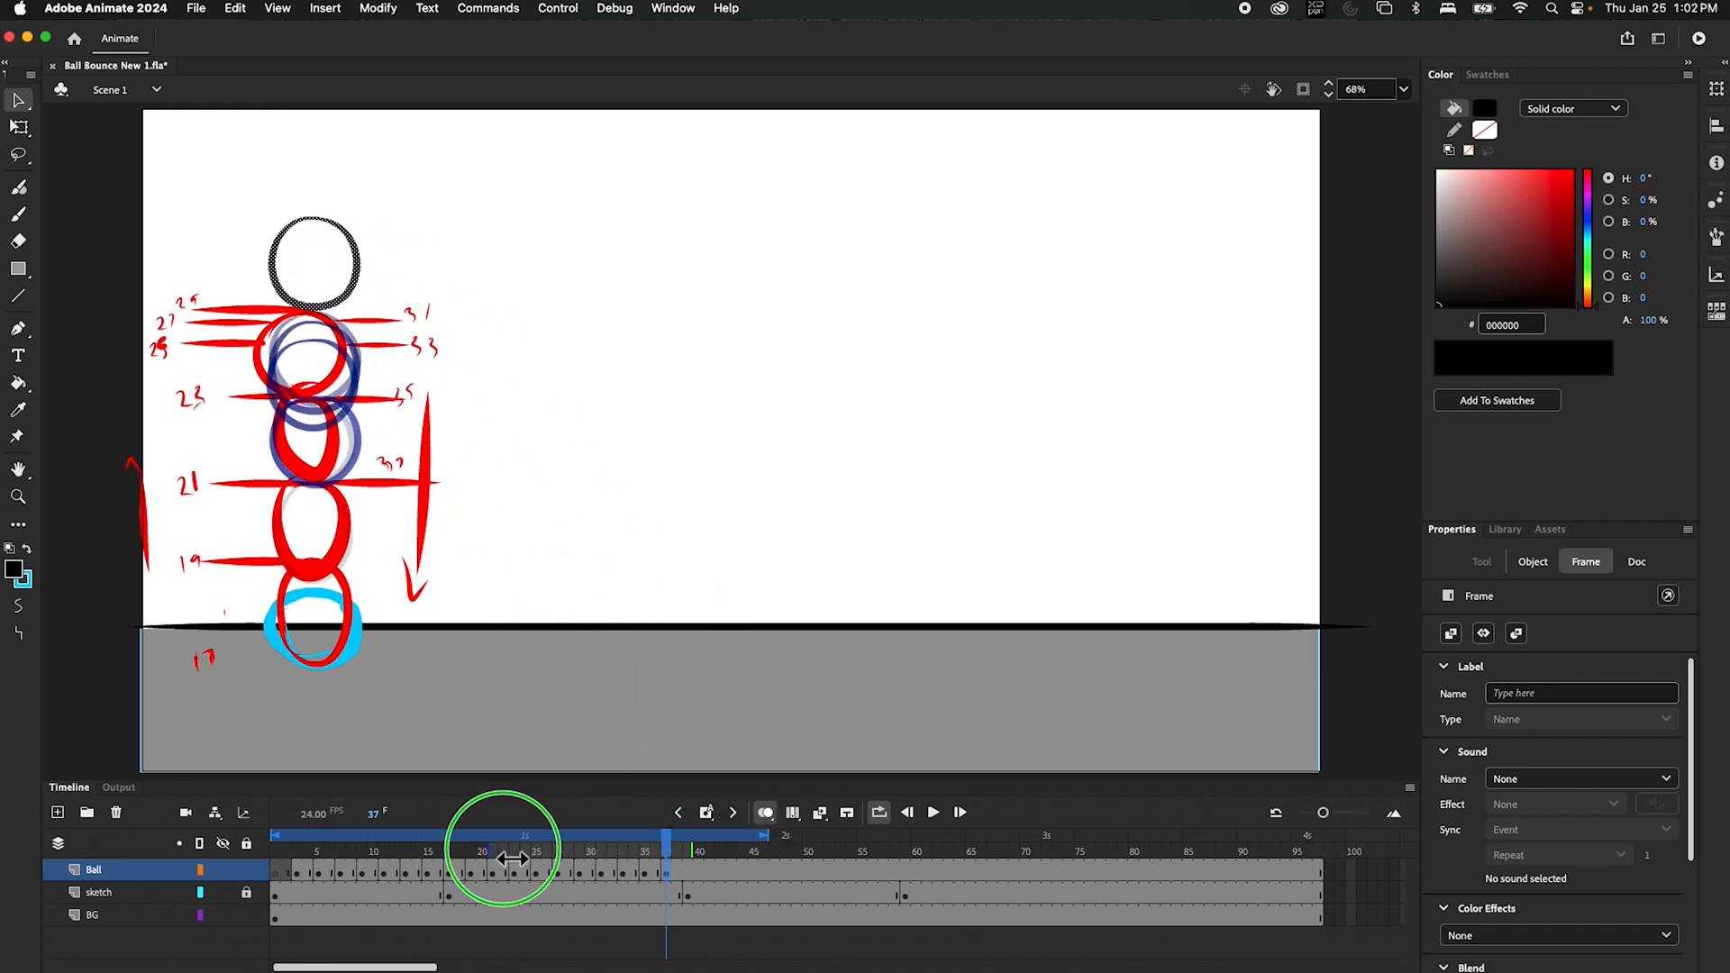
pyautogui.moveTo(501, 850); pyautogui.dragTo(487, 848)
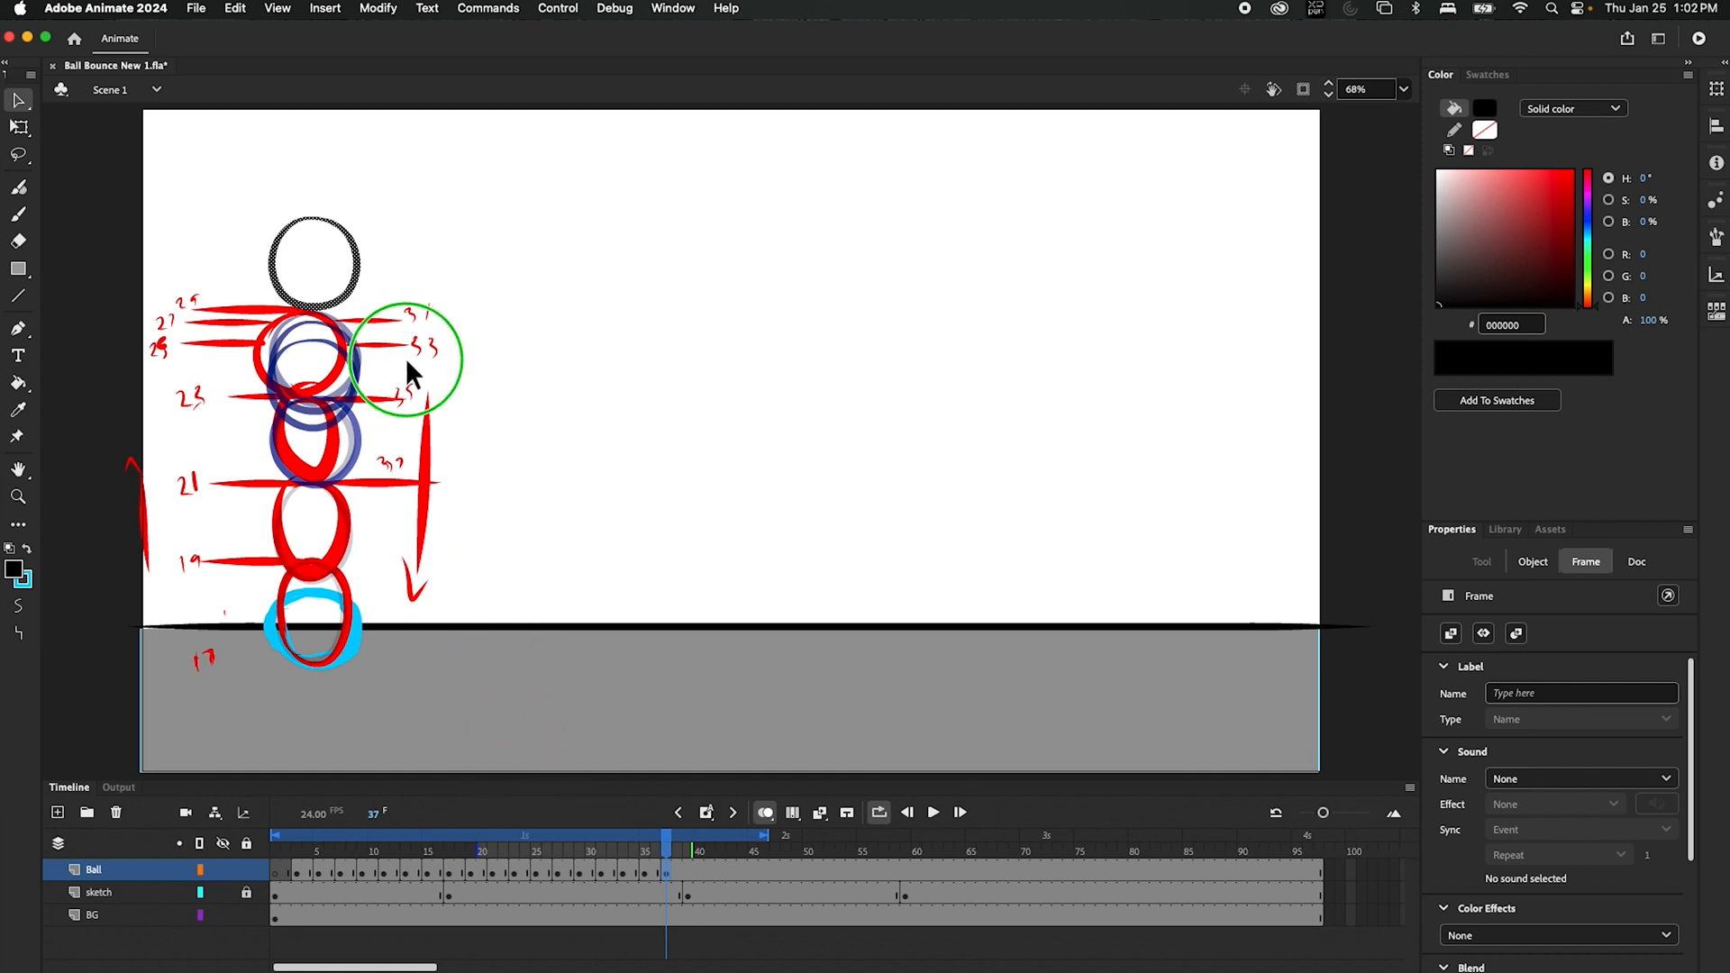
pyautogui.moveTo(491, 855); pyautogui.dragTo(444, 850)
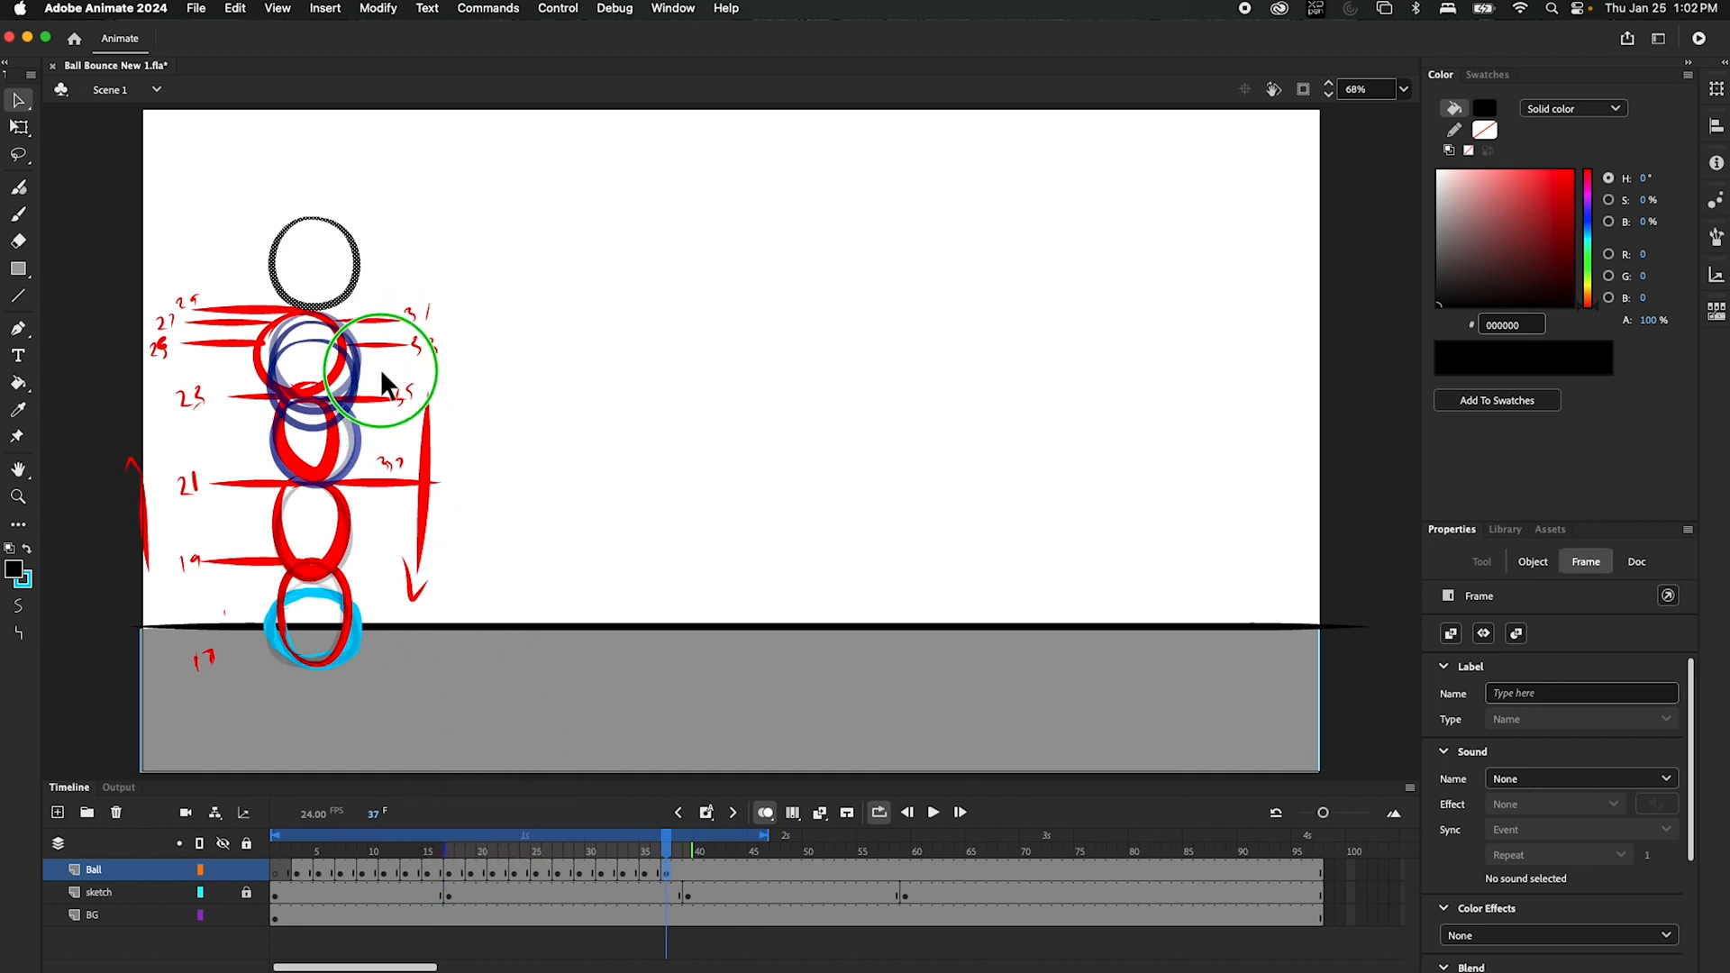
pyautogui.moveTo(351, 287); pyautogui.dragTo(360, 538)
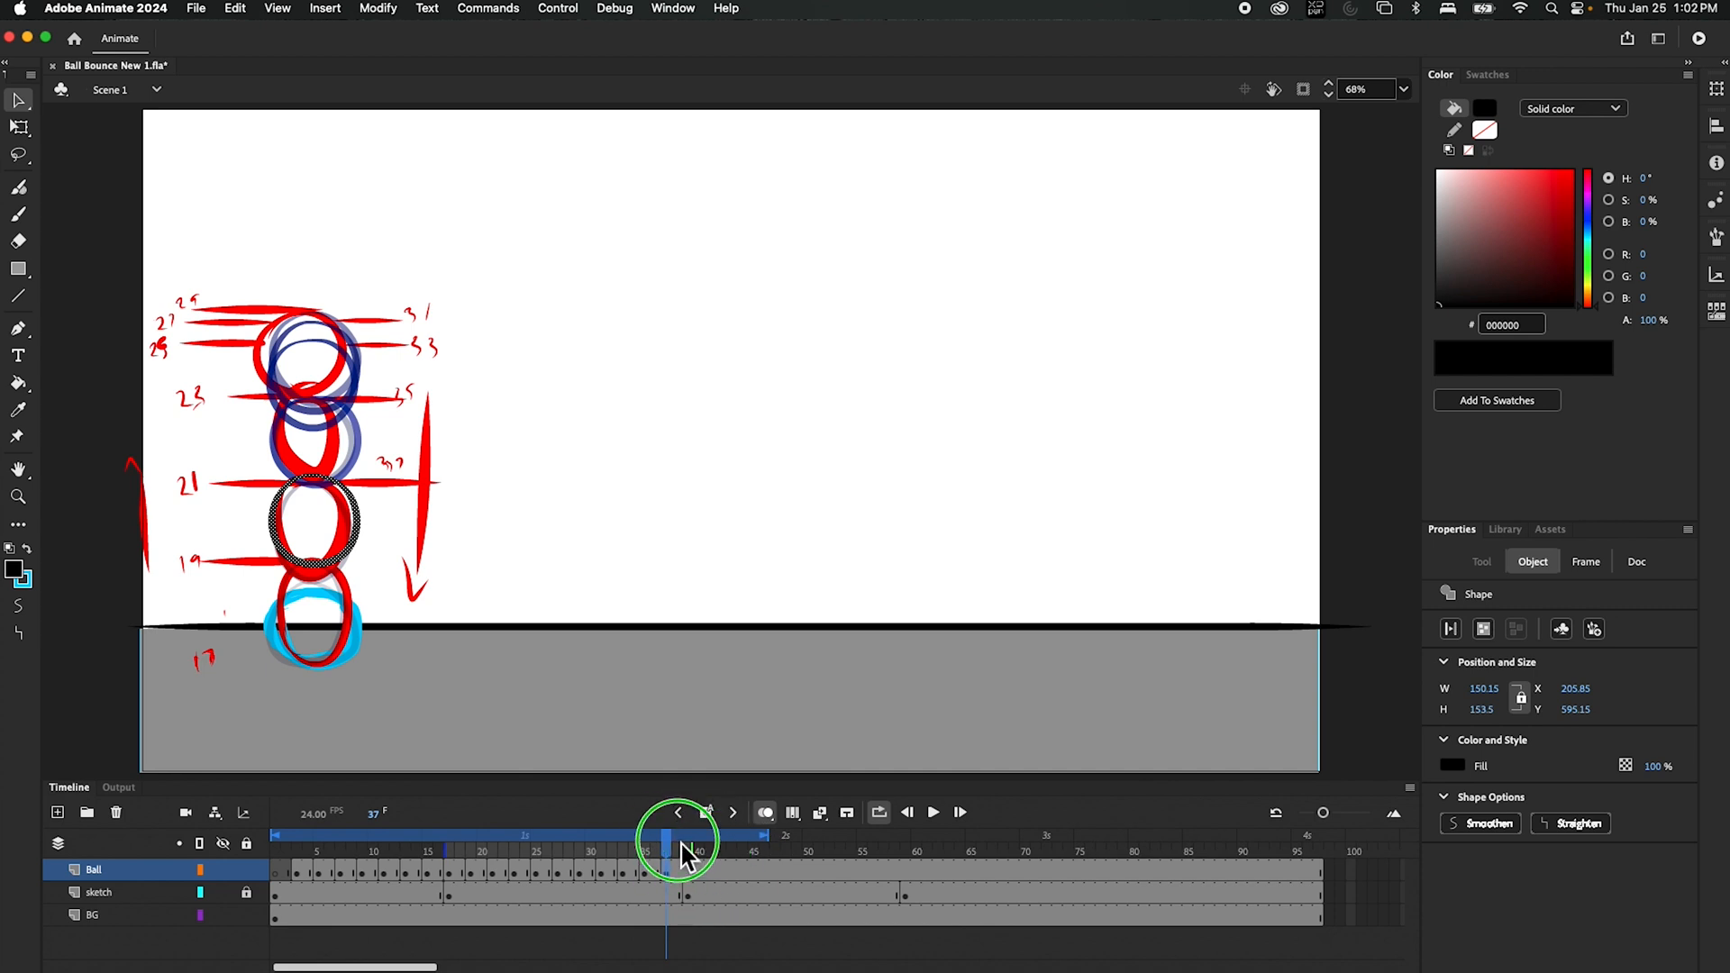
# - At frame 39, hide the sketch layer and extend the onion skin range back to about frame 11
pyautogui.moveTo(674, 851); pyautogui.dragTo(692, 853)
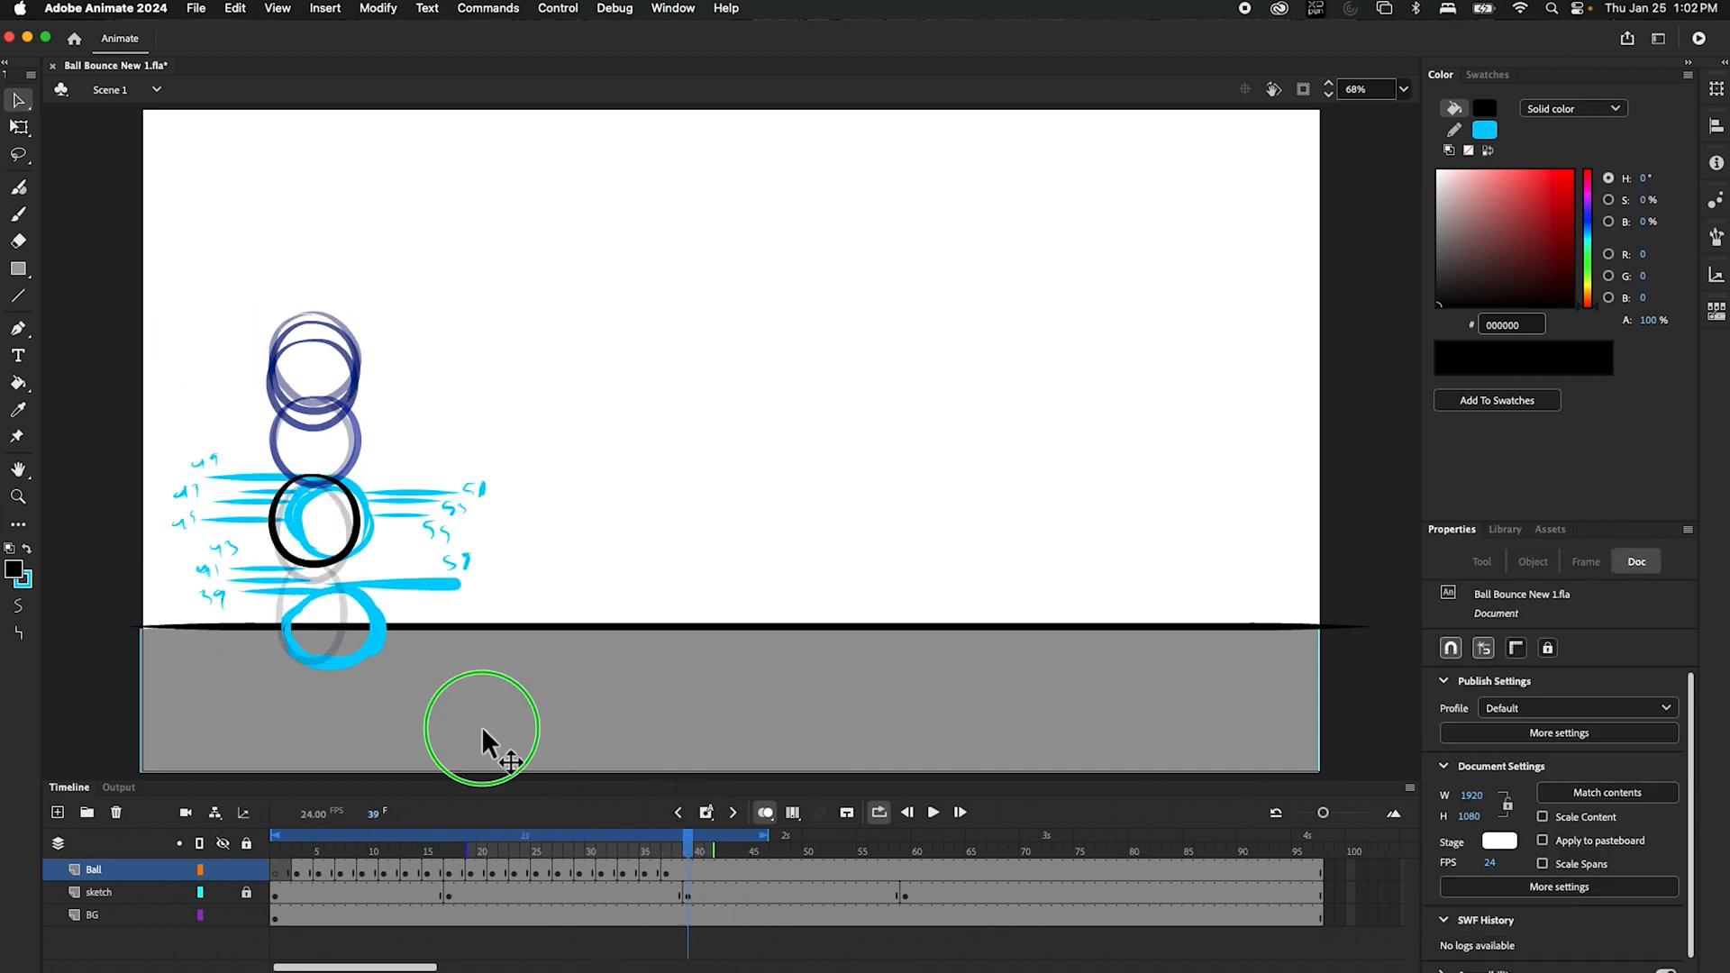
pyautogui.moveTo(304, 584); pyautogui.dragTo(333, 645)
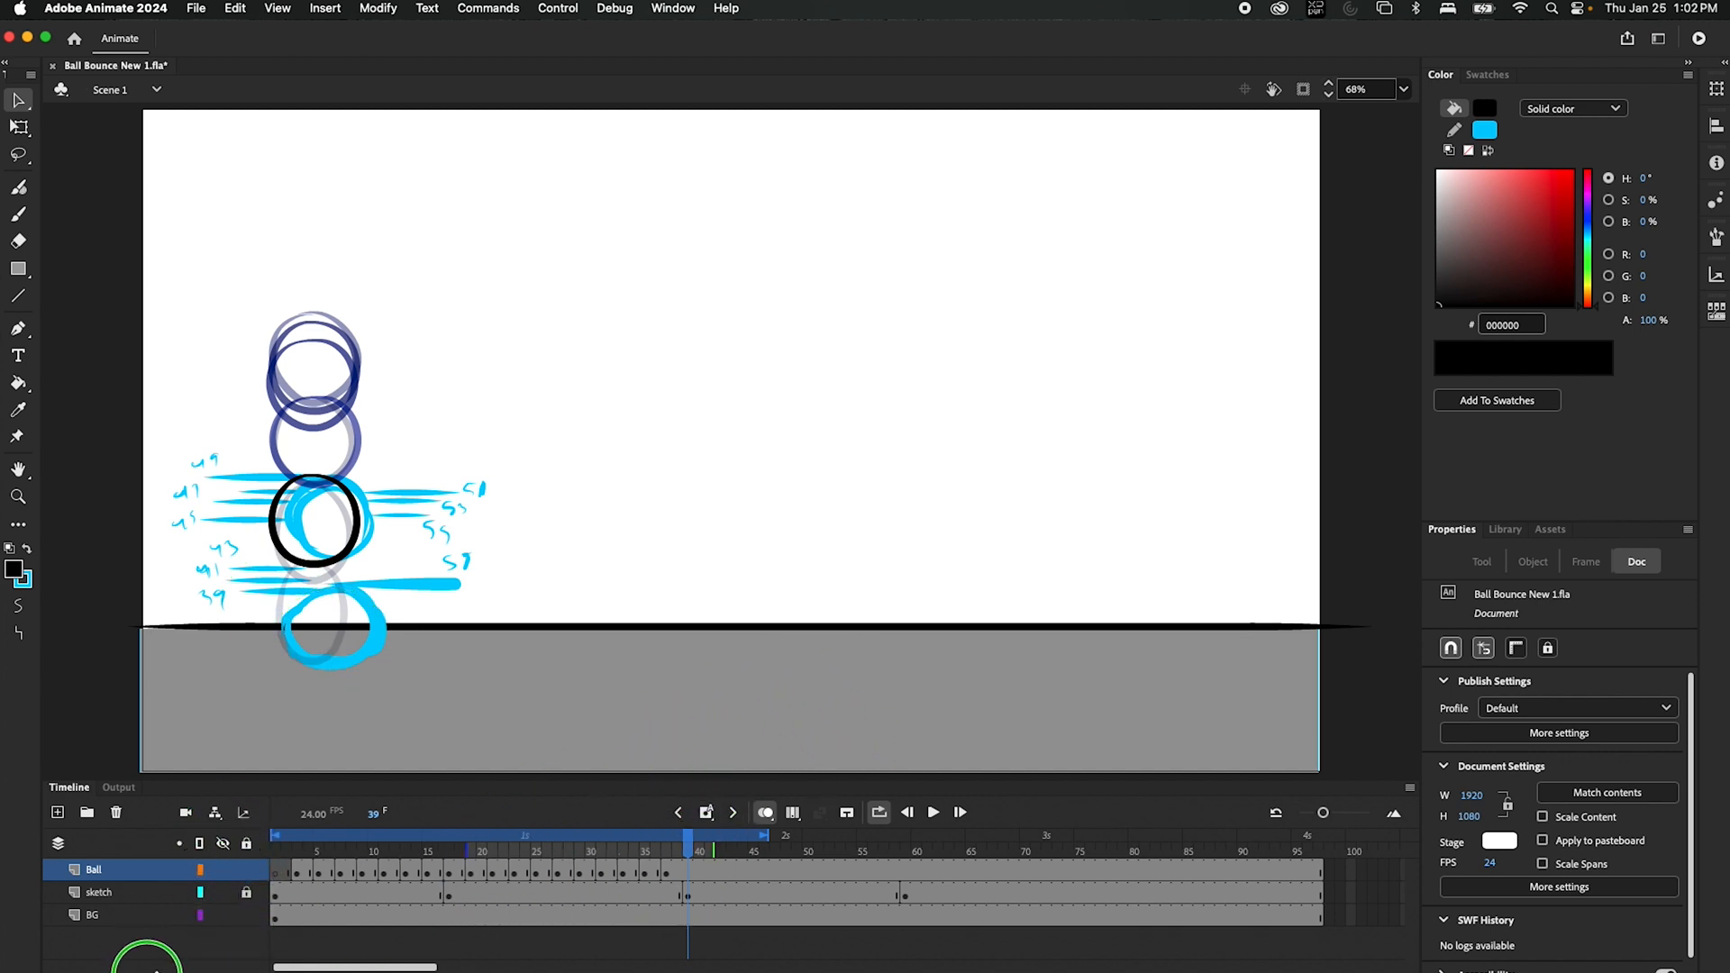
pyautogui.click(223, 896)
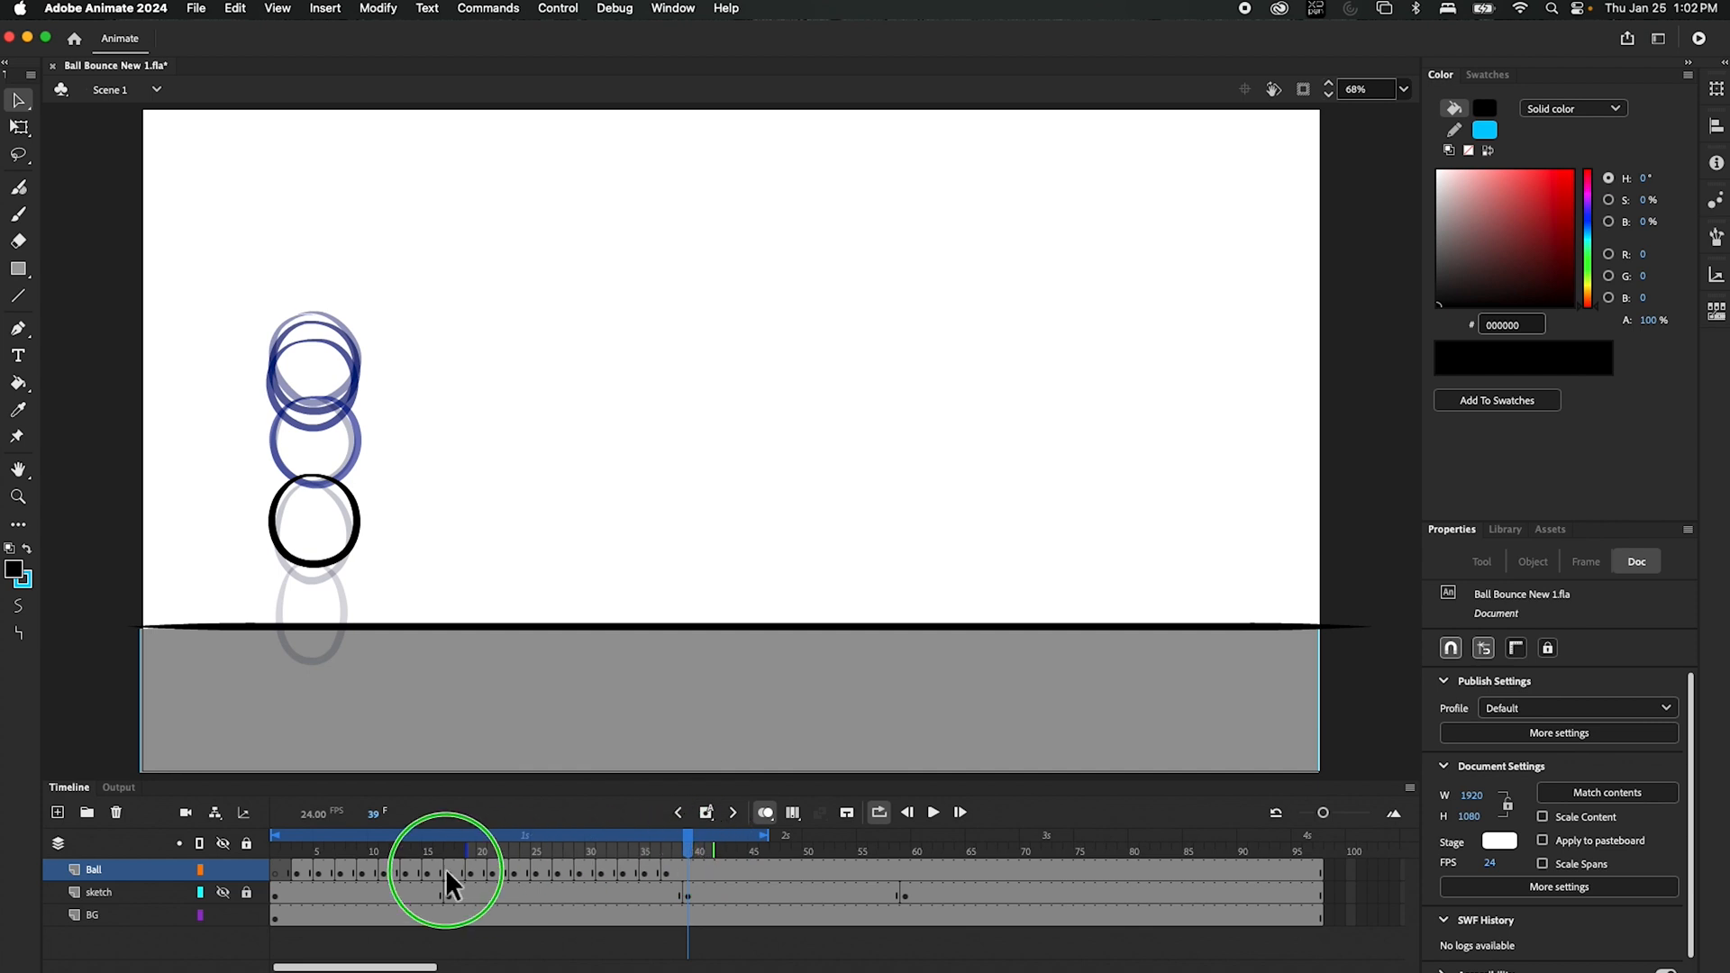
pyautogui.moveTo(471, 852)
pyautogui.mouseDown()
pyautogui.moveTo(340, 858)
pyautogui.moveTo(389, 855)
pyautogui.mouseUp()
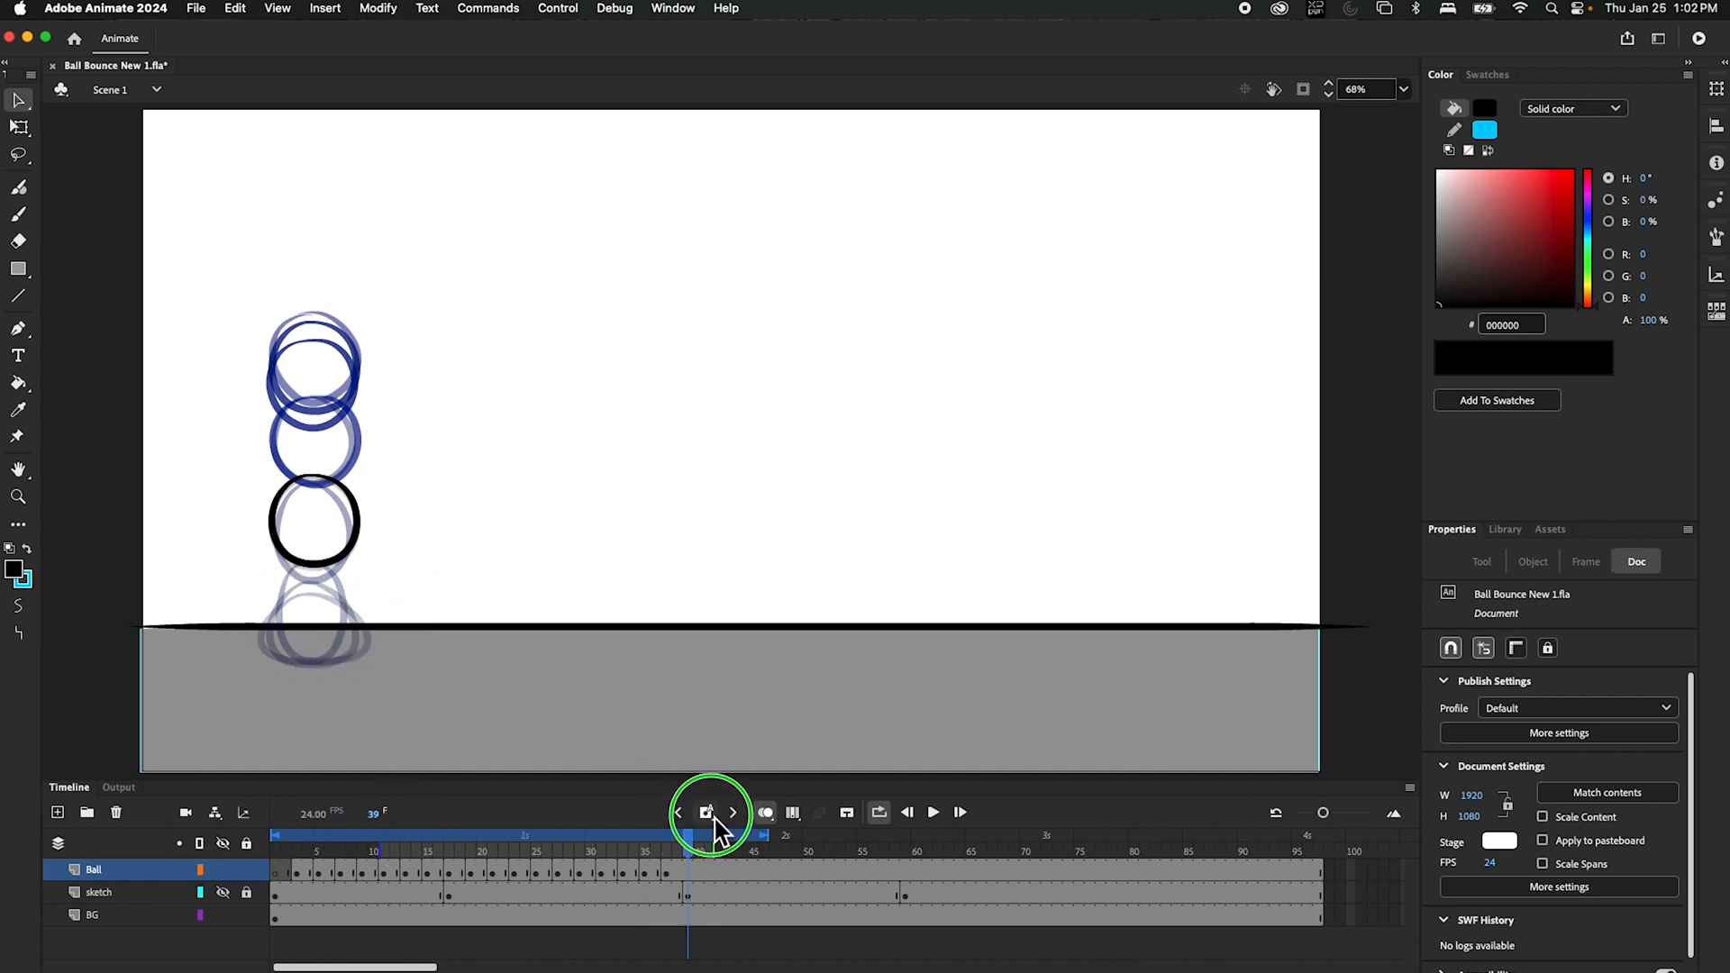
# - Insert a blank keyframe at frame 39 of the Ball layer
pyautogui.click(764, 814)
pyautogui.click(774, 862)
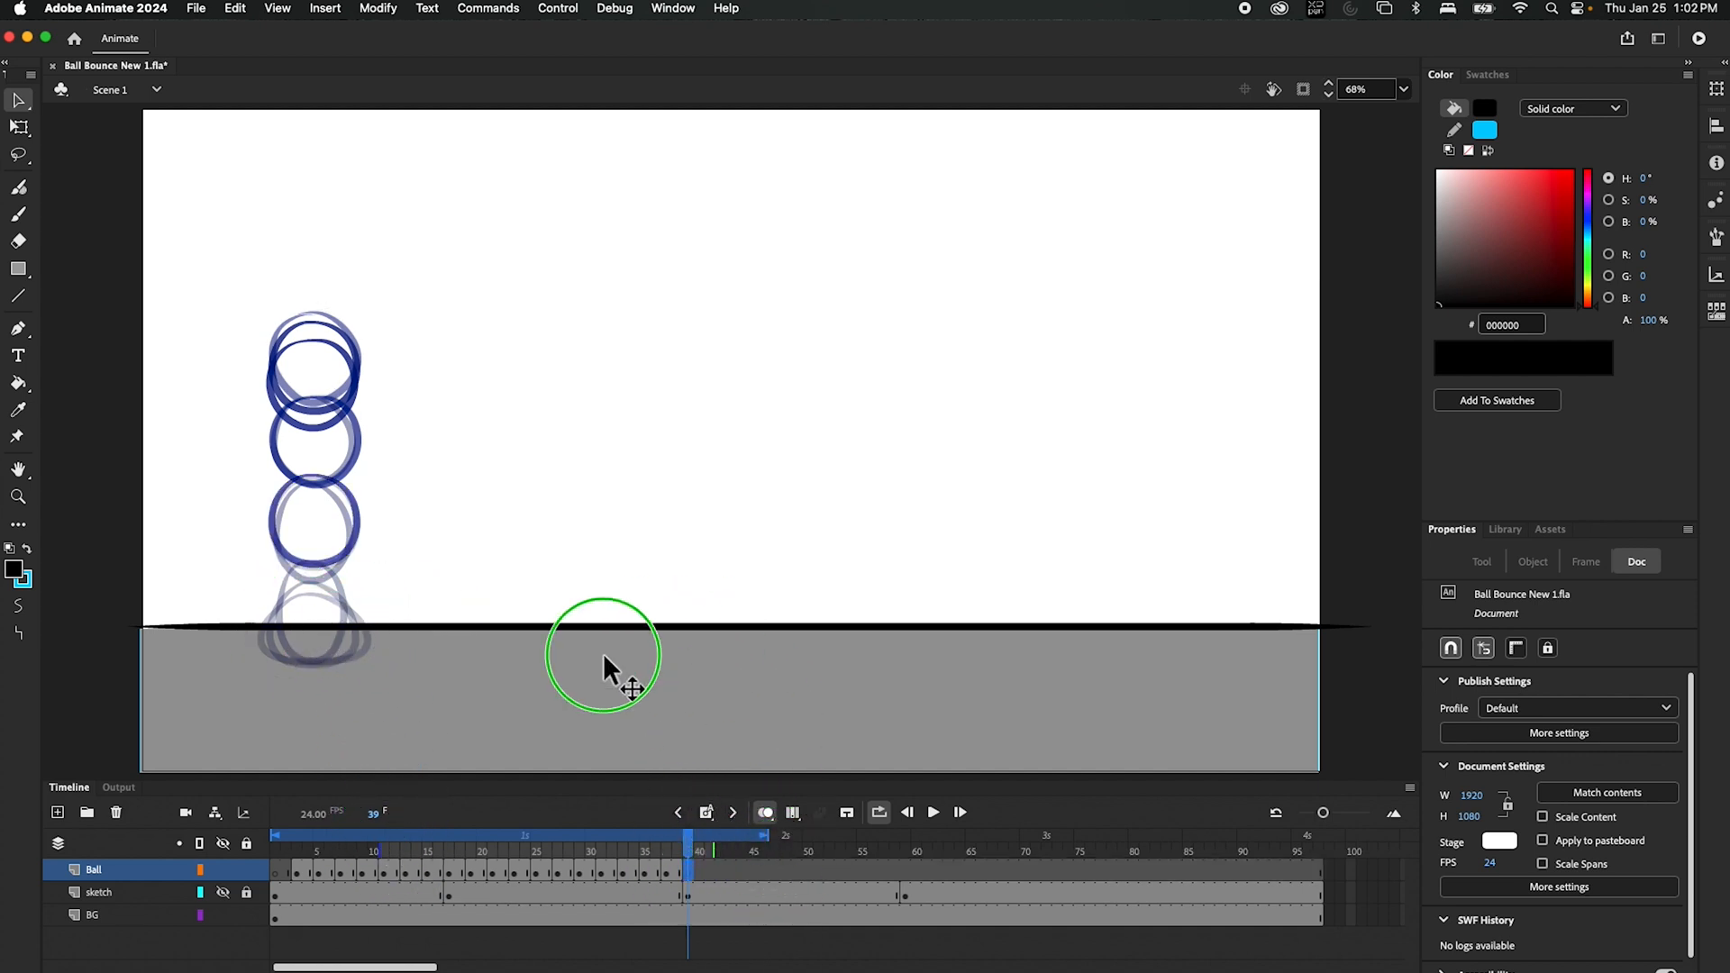
# - Examine the ball's first ground impact up close, comparing its squash shapes at frames 11, 13, 15 and 17 of the Ball layer
pyautogui.scroll(5, 765, 765)
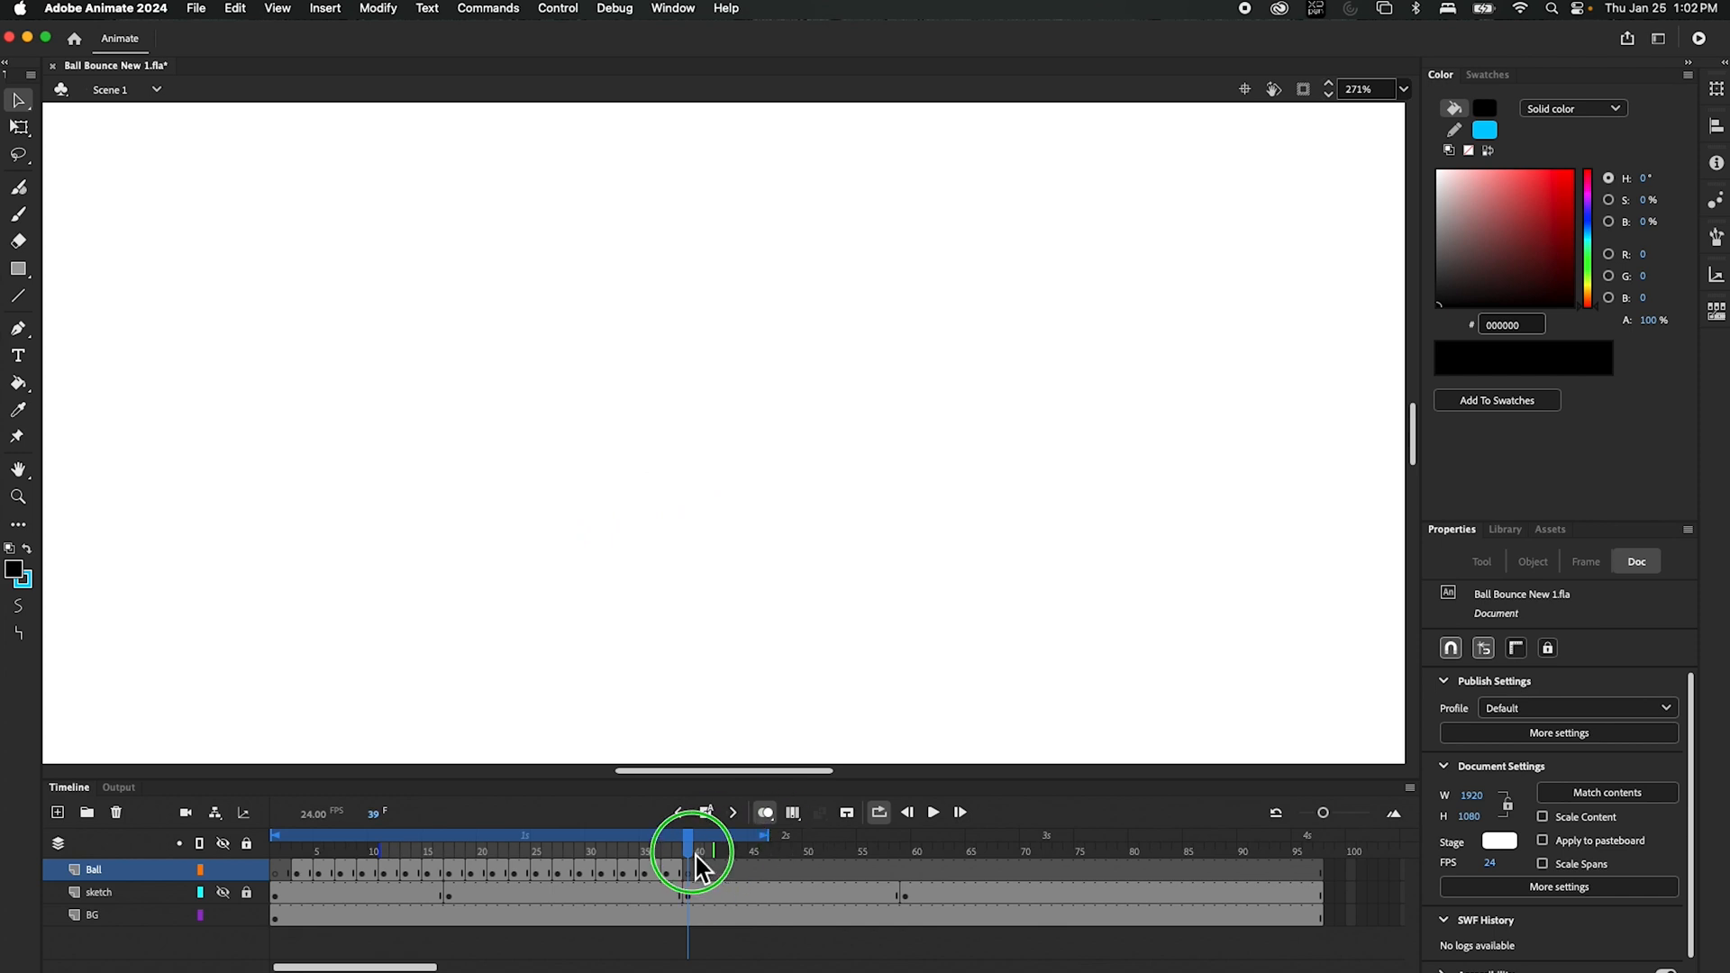
pyautogui.click(705, 443)
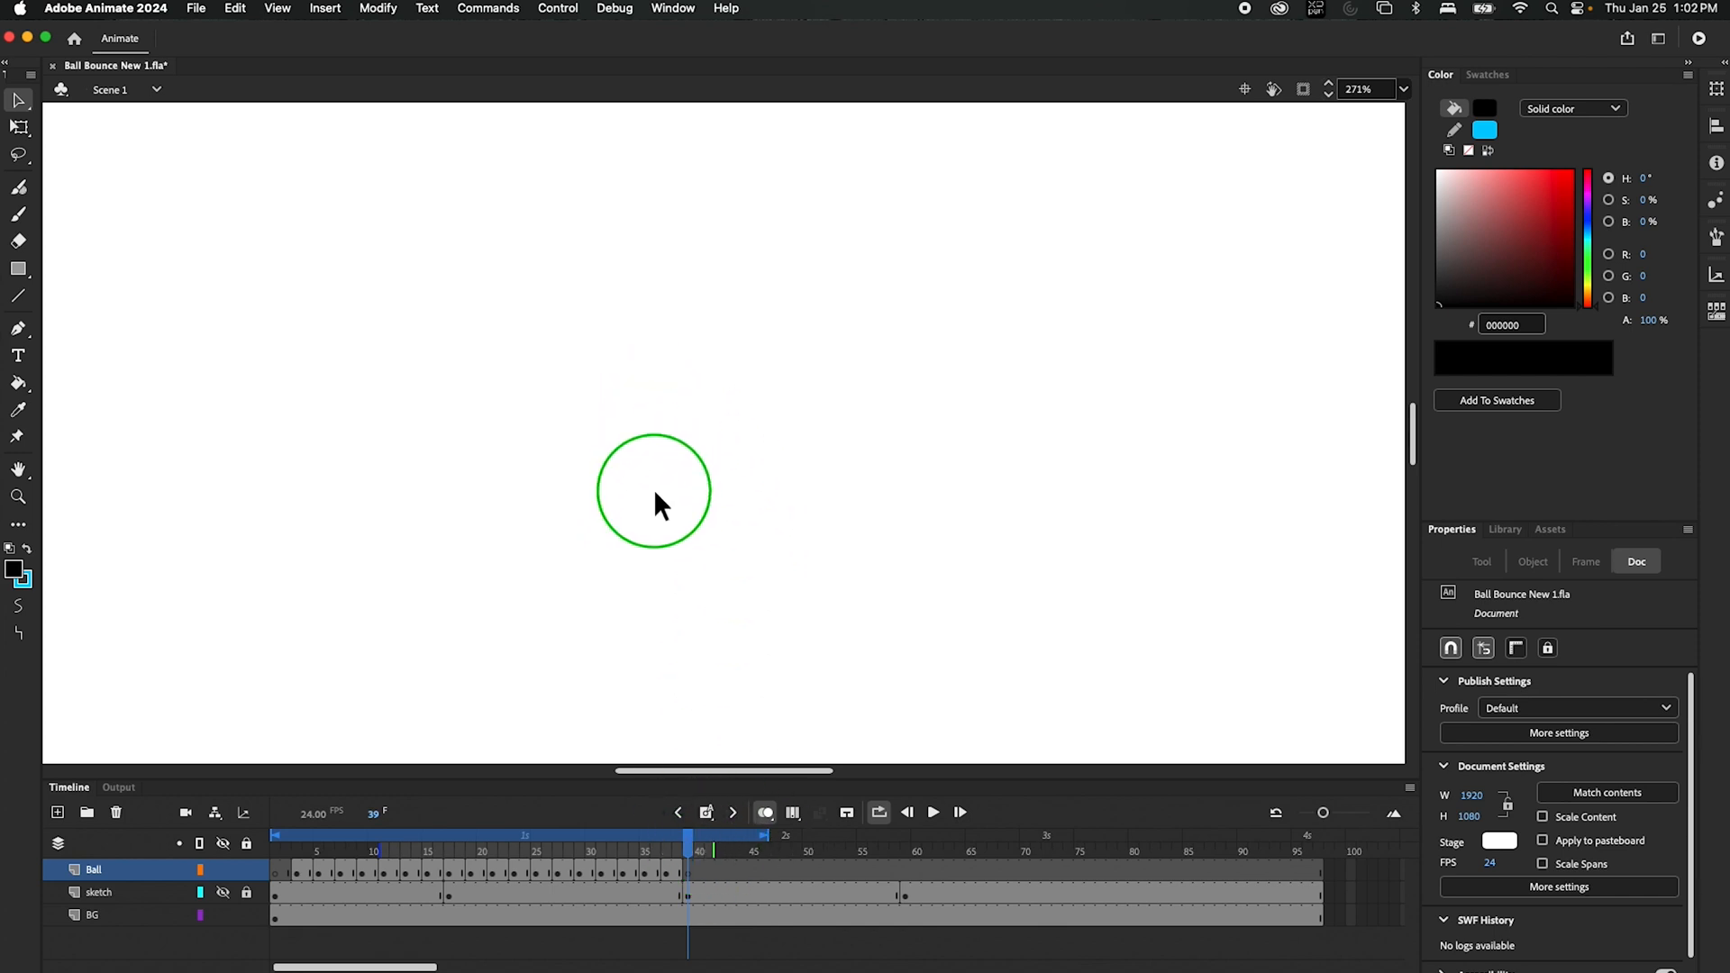
pyautogui.click(18, 469)
pyautogui.moveTo(548, 567); pyautogui.dragTo(976, 483)
pyautogui.moveTo(844, 468); pyautogui.dragTo(1035, 483)
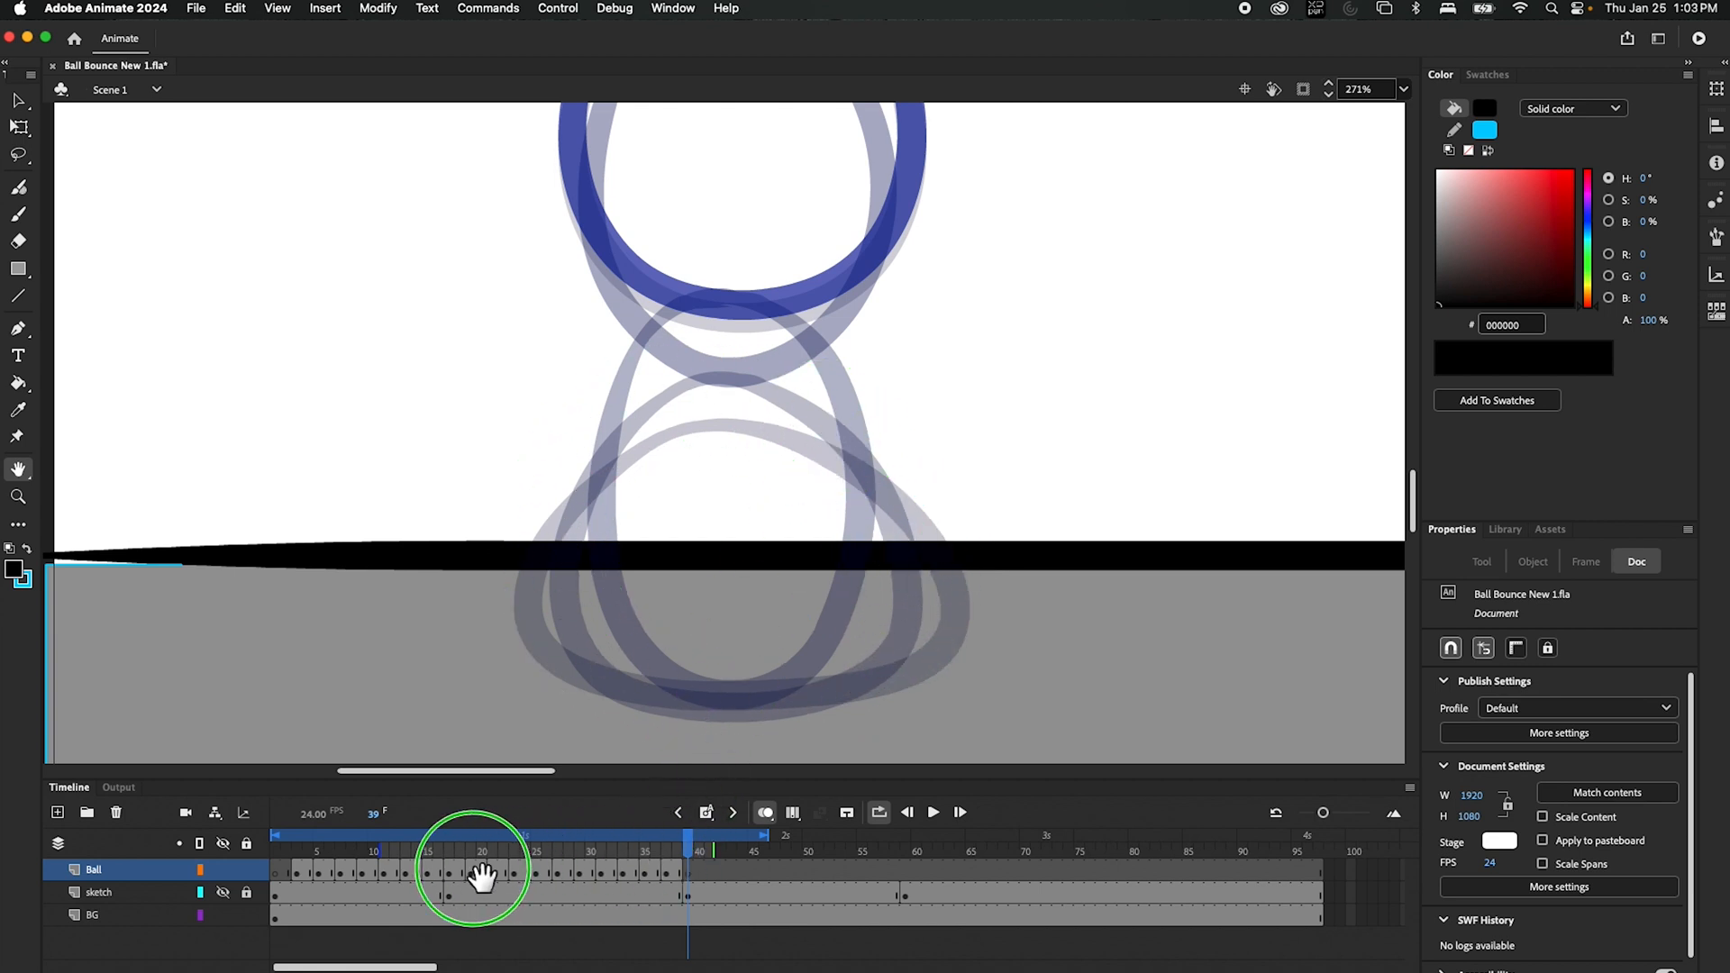
pyautogui.click(18, 99)
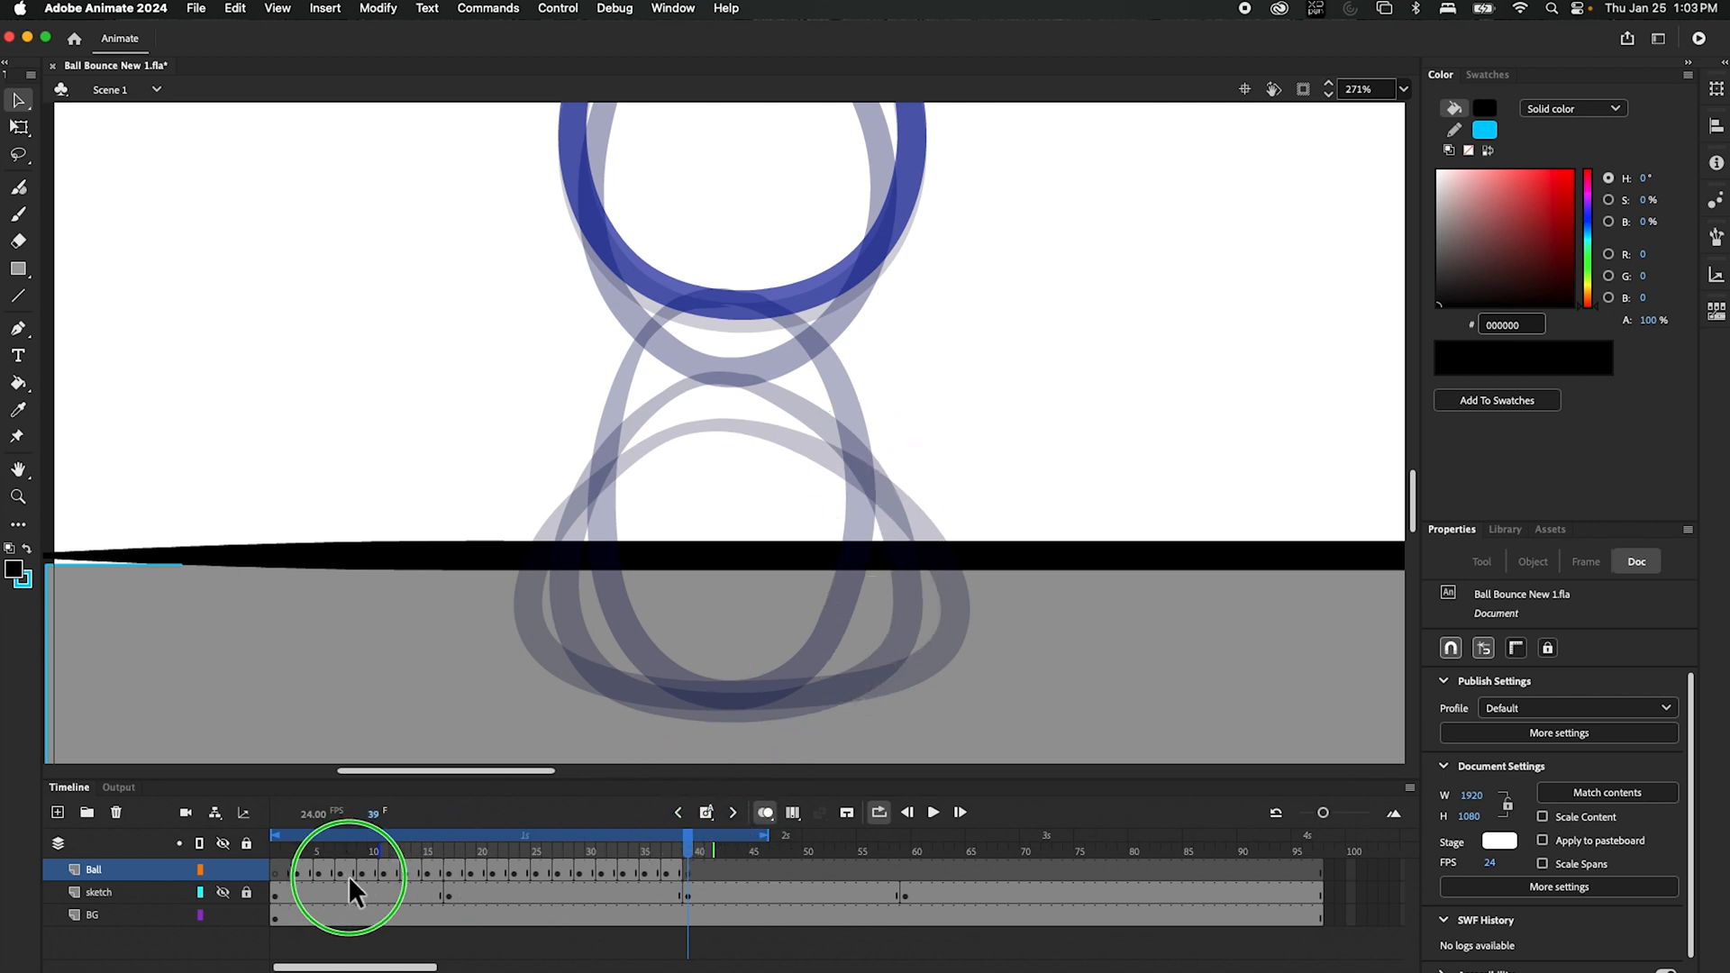
pyautogui.click(405, 871)
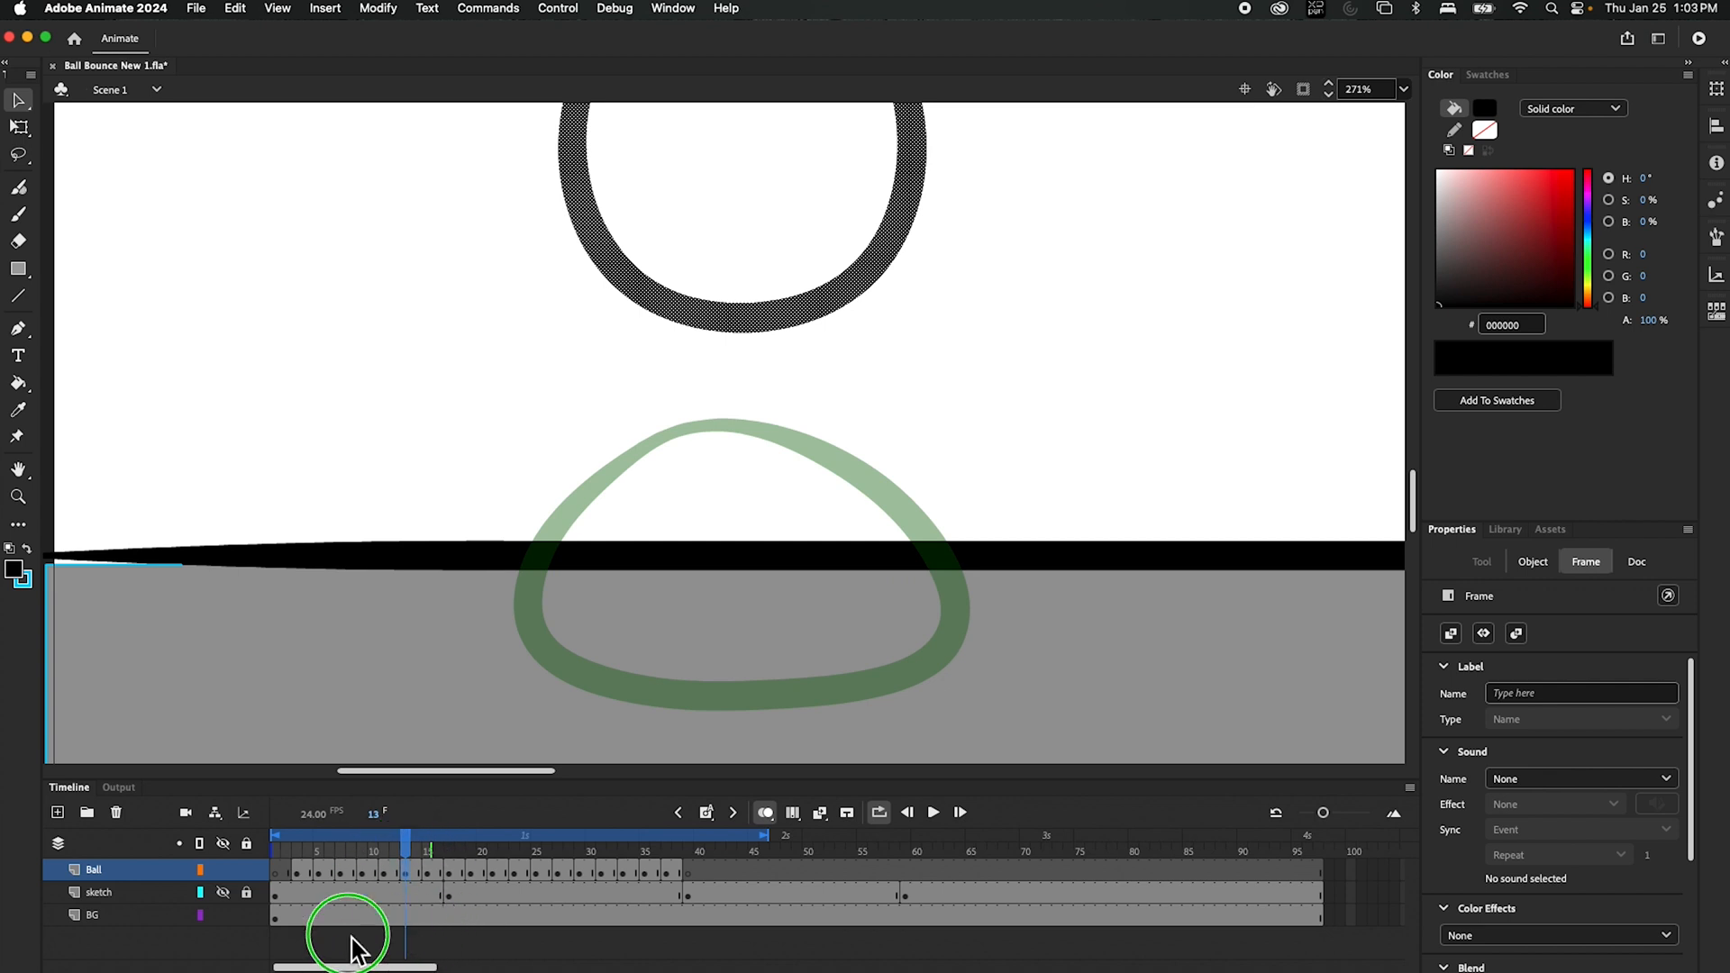
pyautogui.click(384, 871)
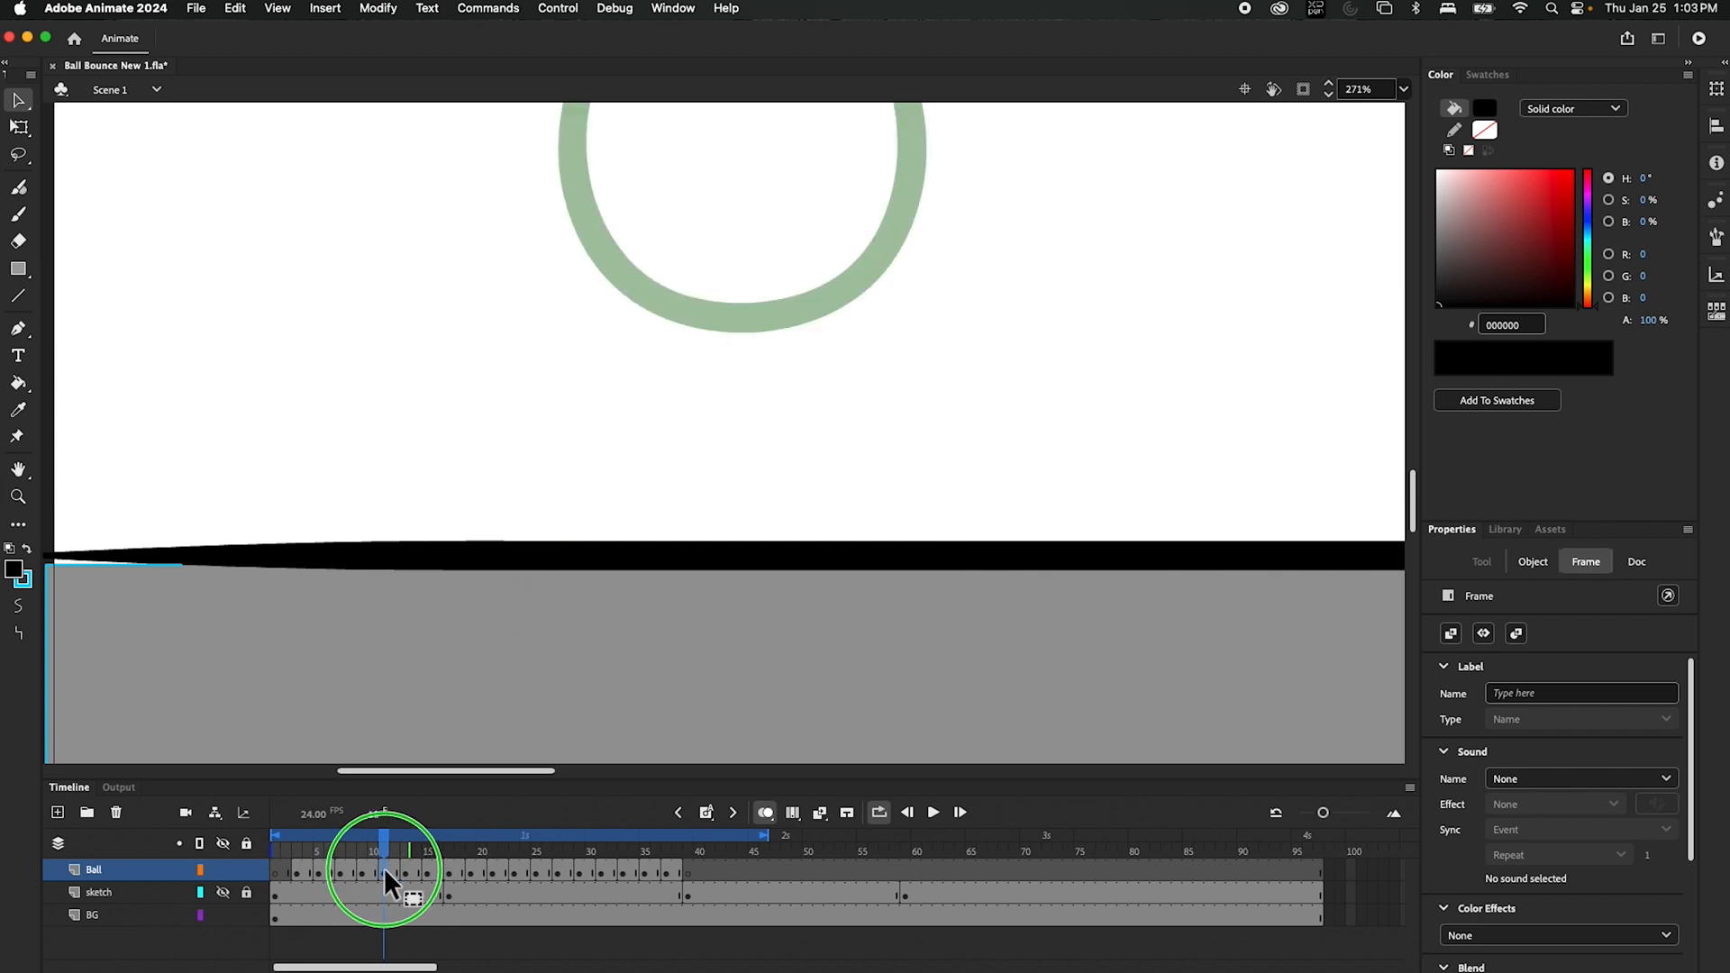
pyautogui.click(429, 870)
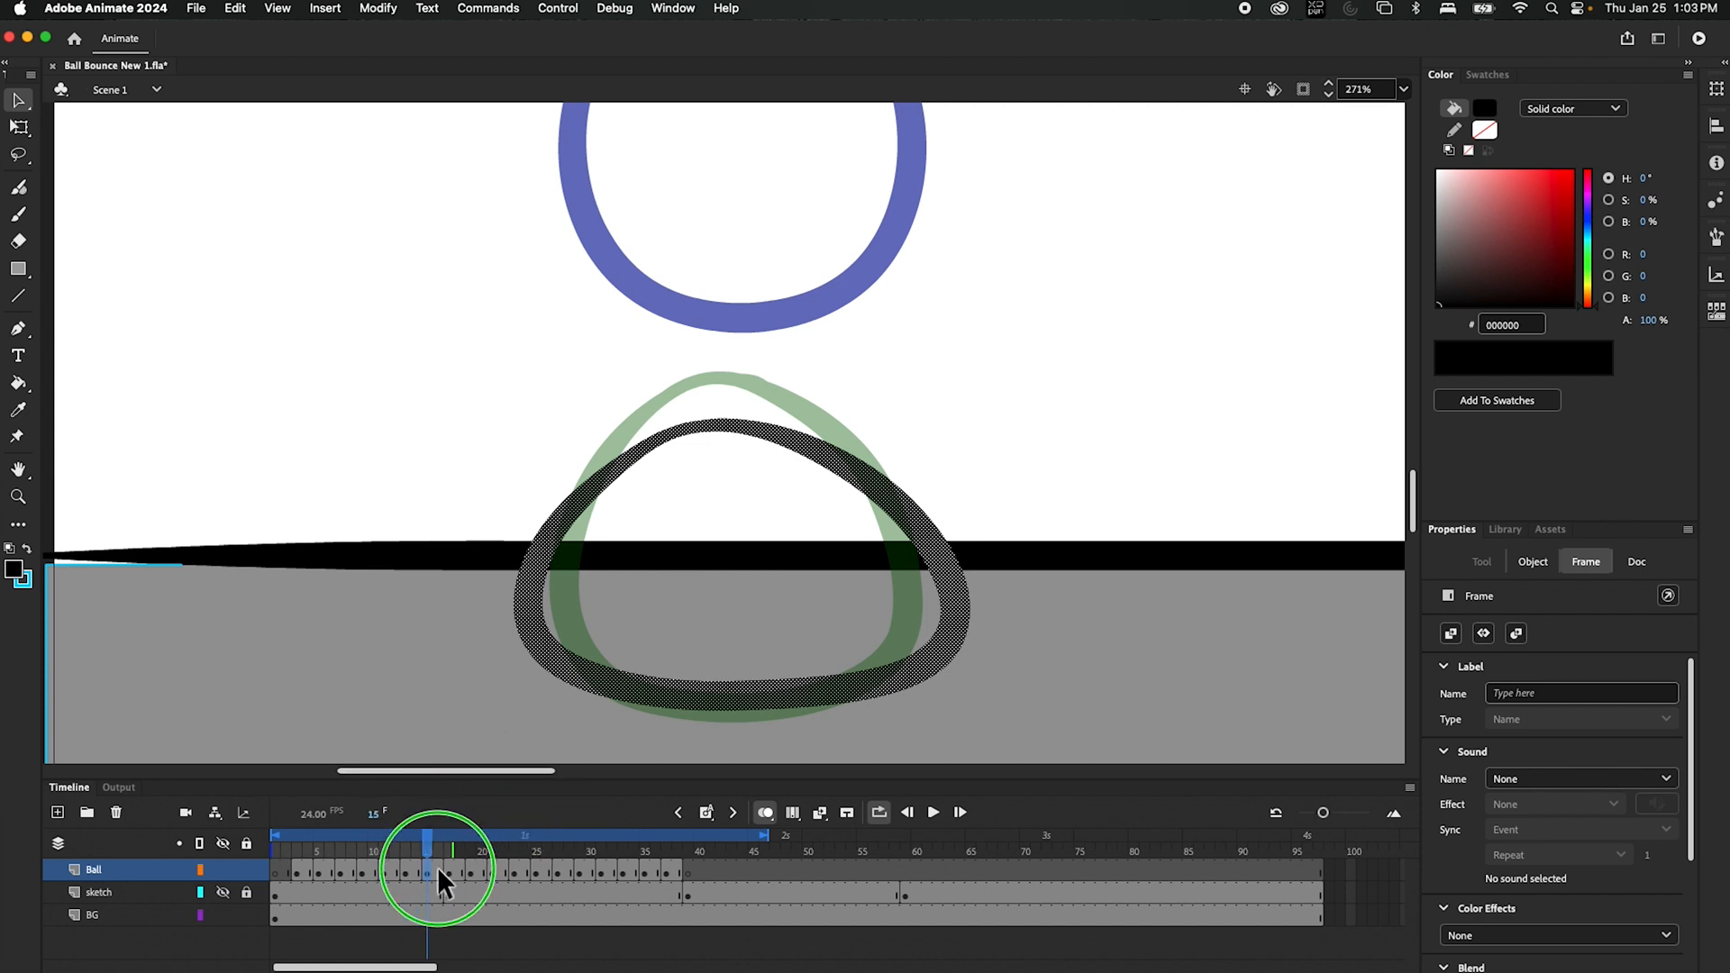
pyautogui.moveTo(432, 850); pyautogui.dragTo(454, 850)
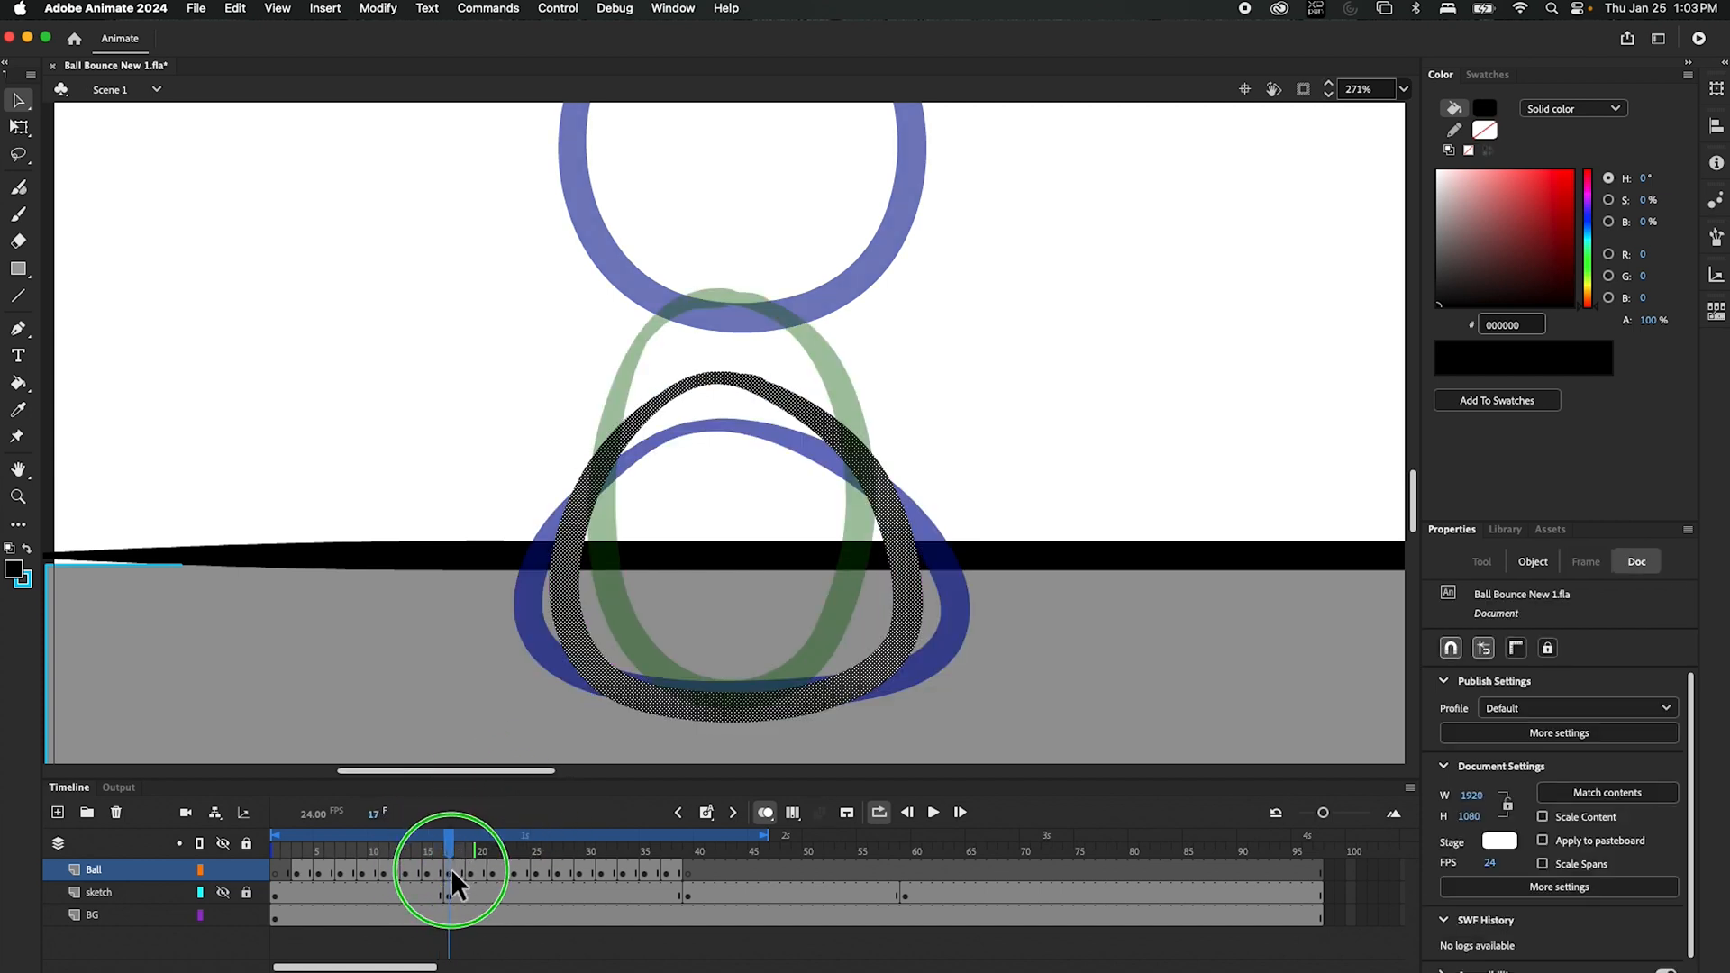
# - Copy the squashed ball from frame 17 of the Ball layer and paste it into frame 39
pyautogui.click(450, 869)
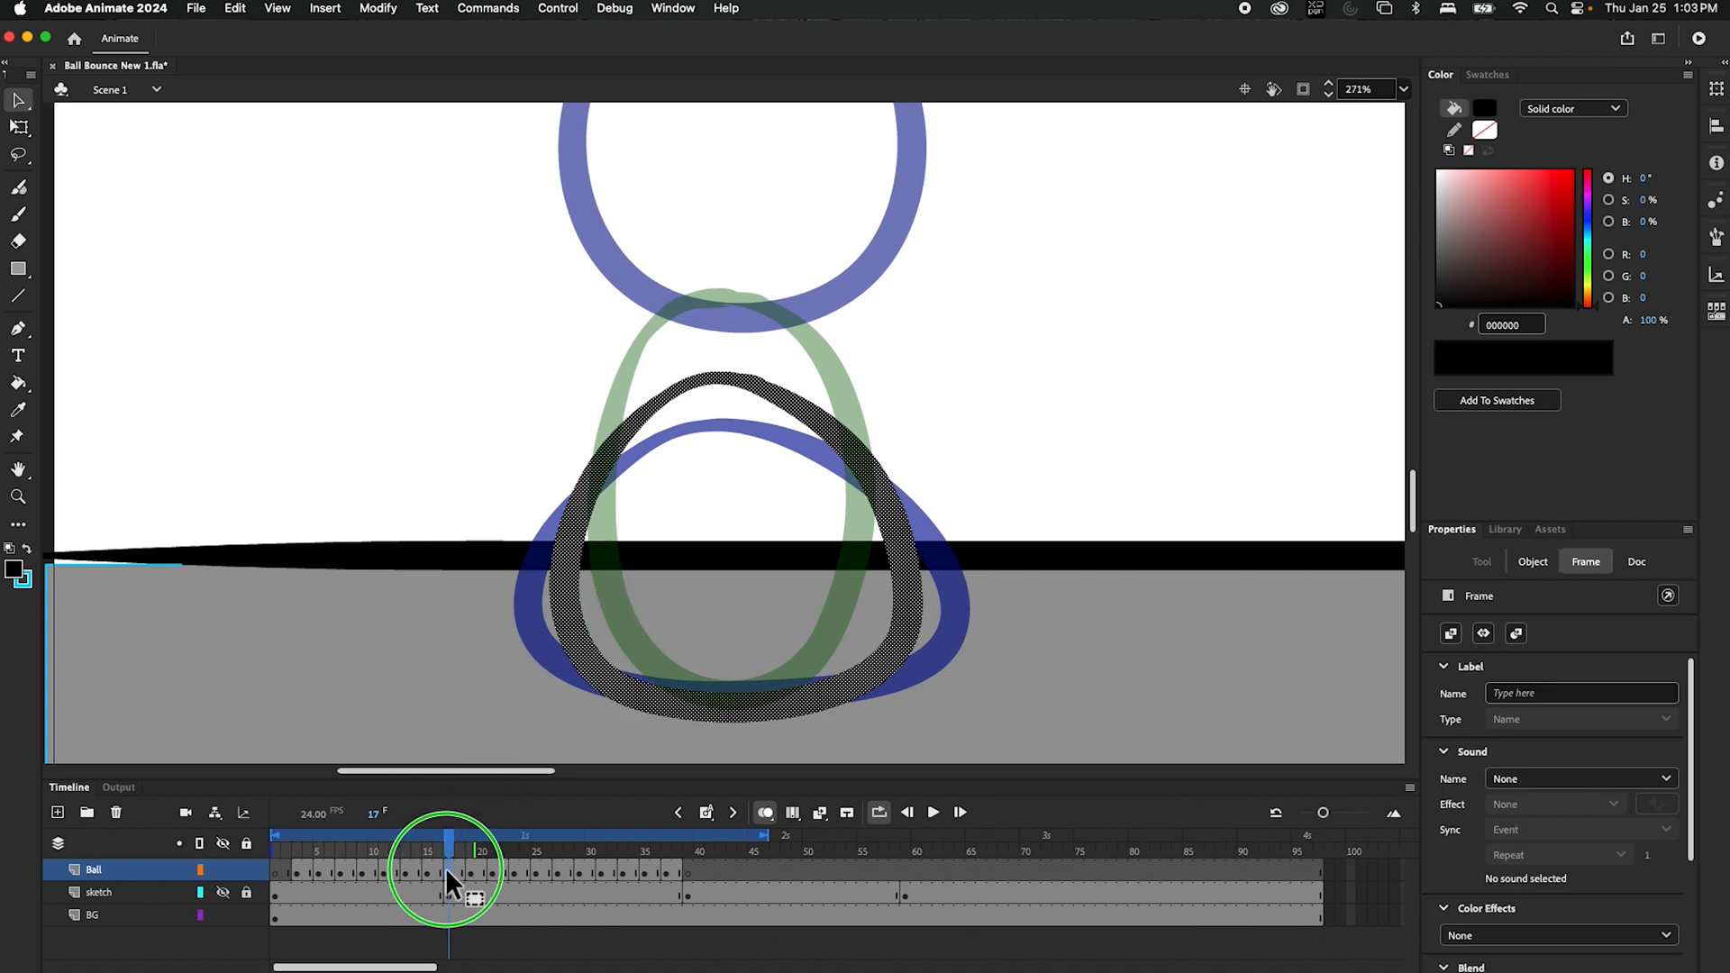
pyautogui.rightClick(449, 870)
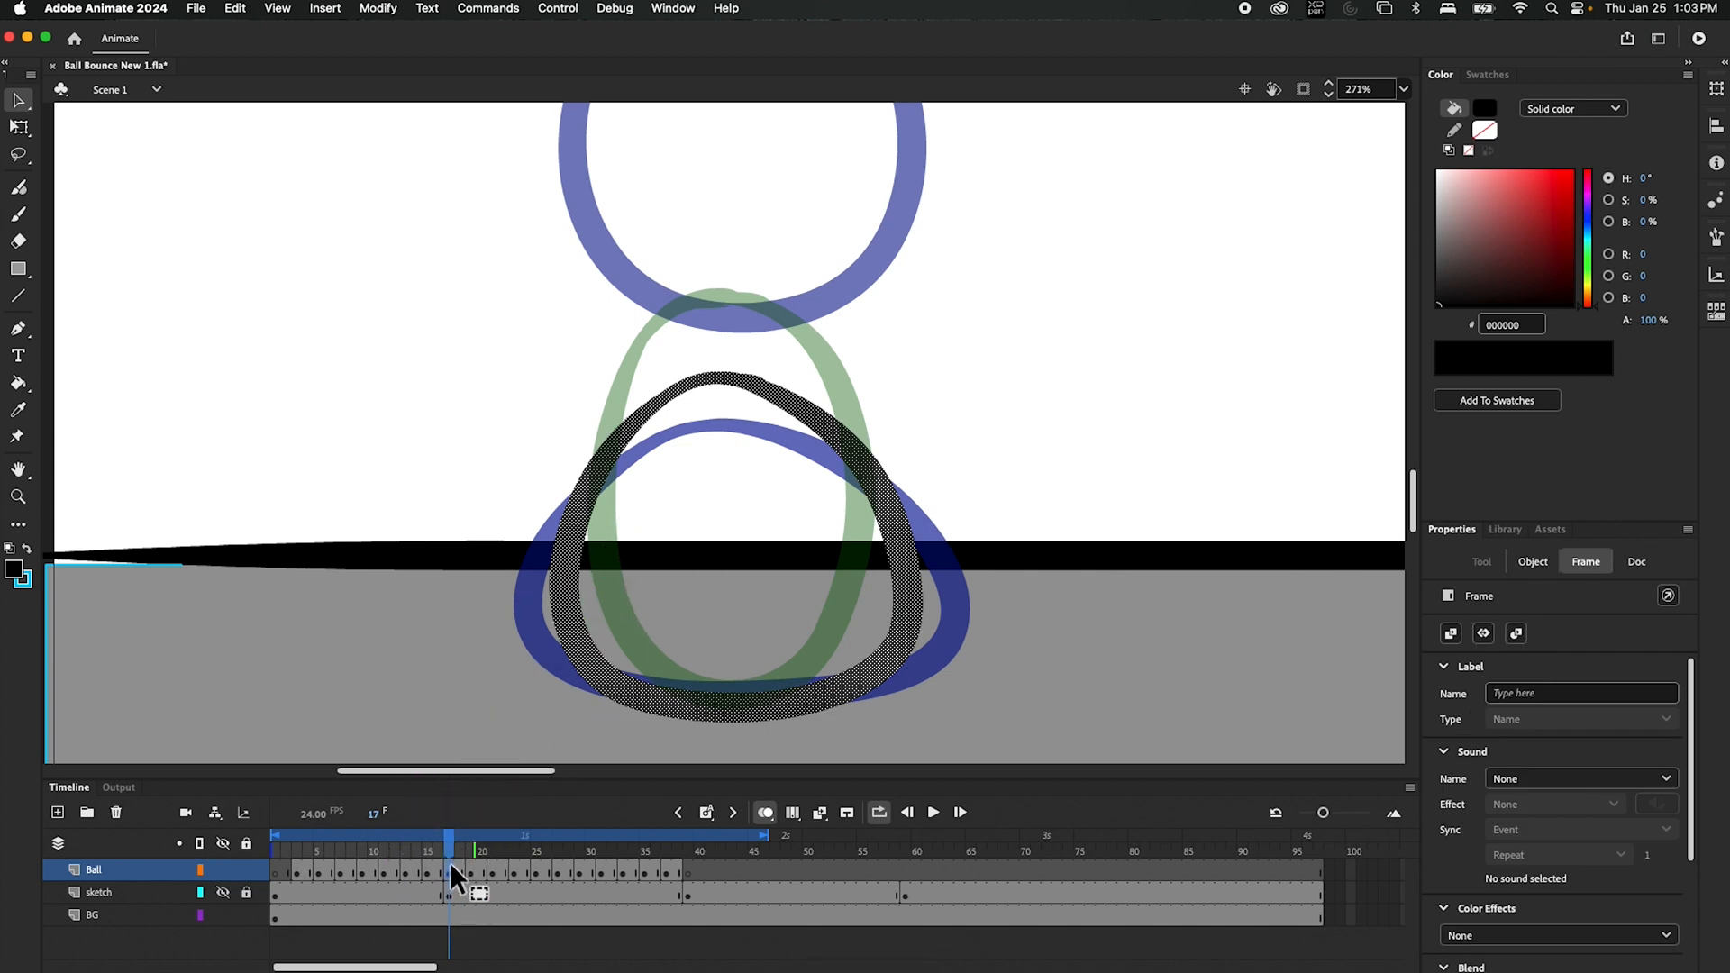
pyautogui.rightClick(450, 867)
pyautogui.click(498, 686)
pyautogui.click(690, 871)
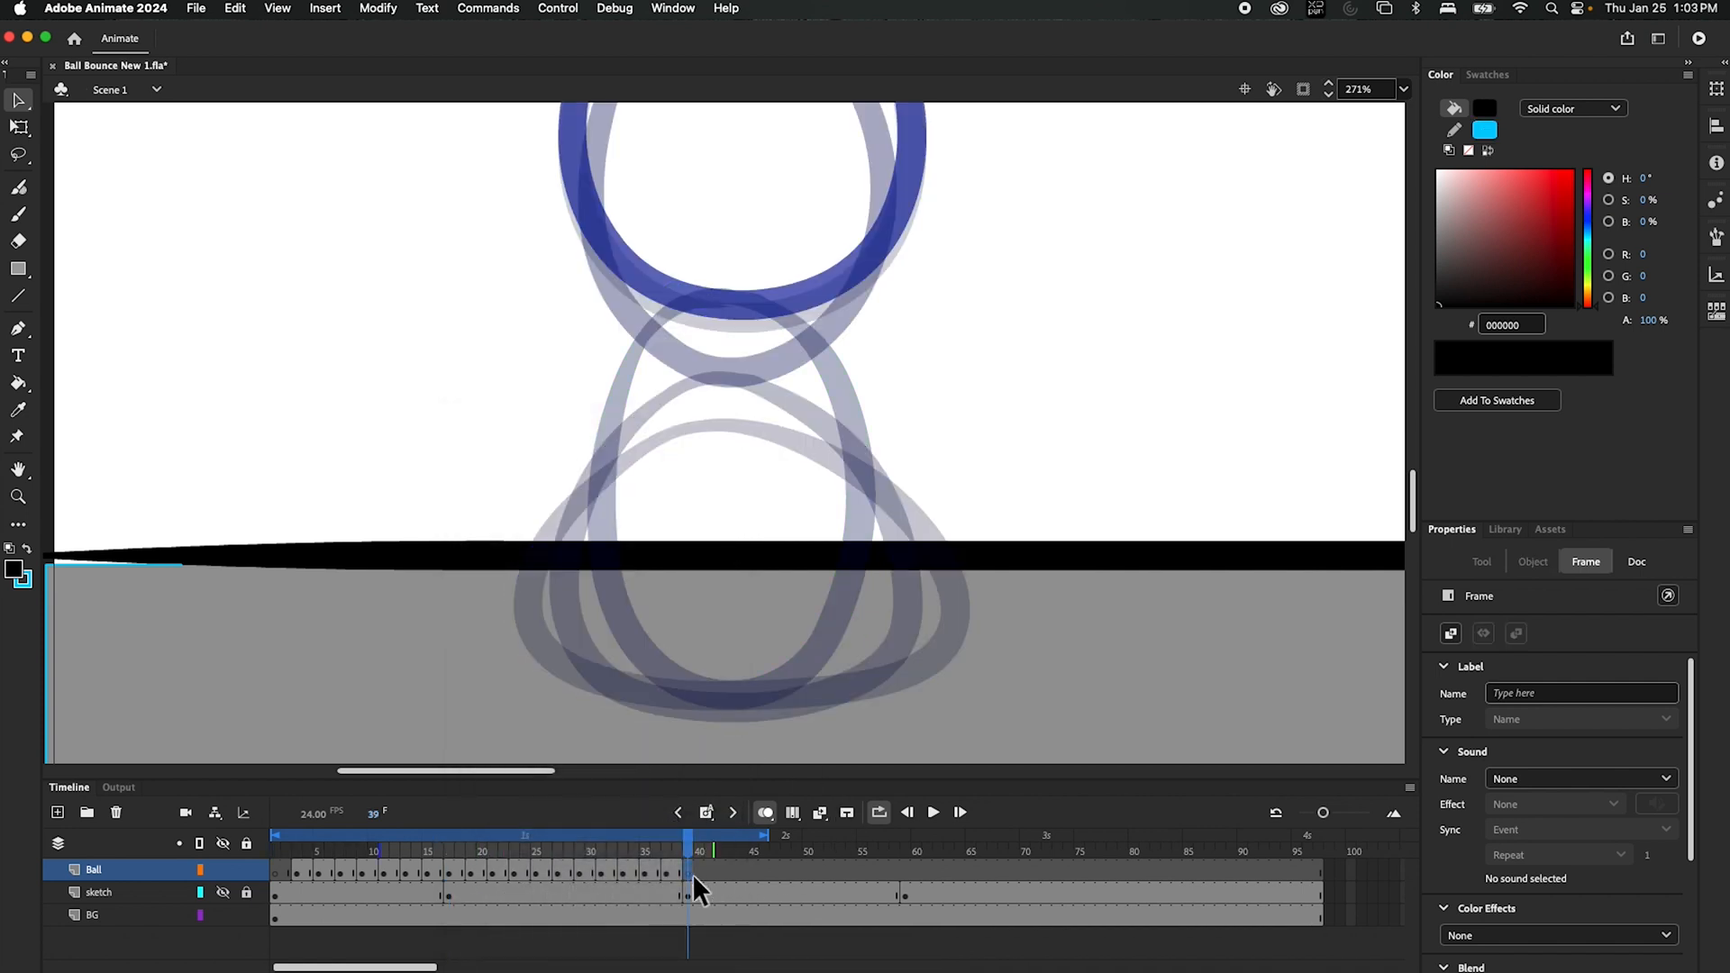
pyautogui.rightClick(689, 870)
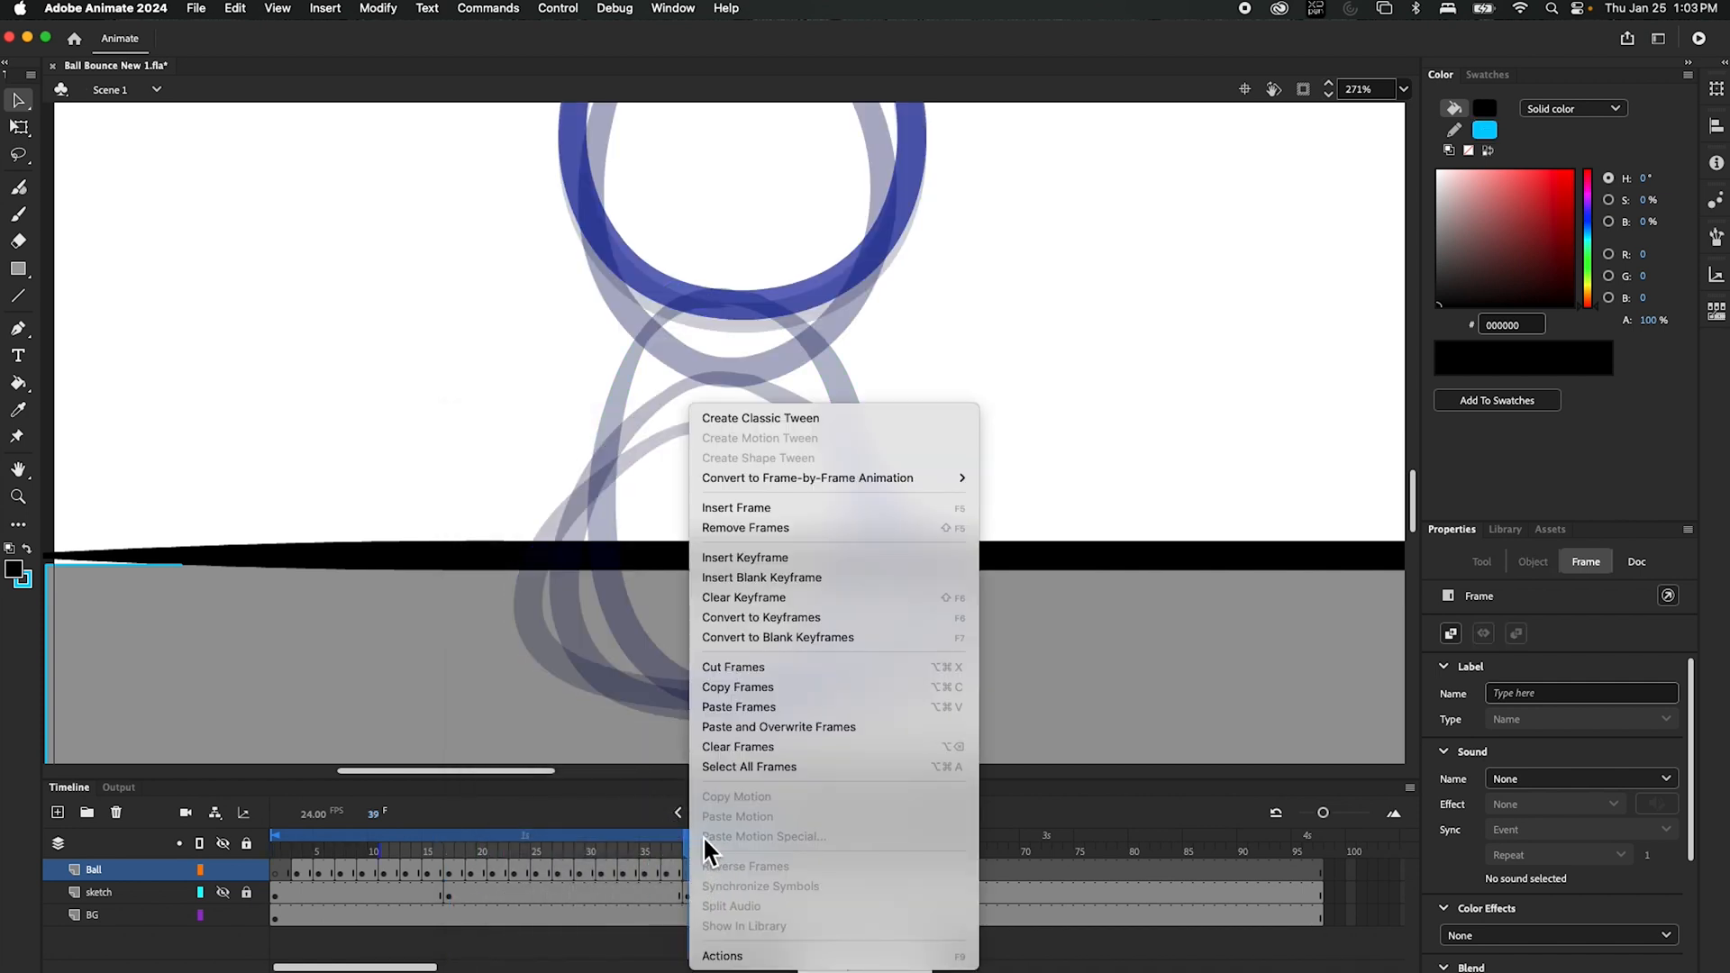
pyautogui.click(747, 710)
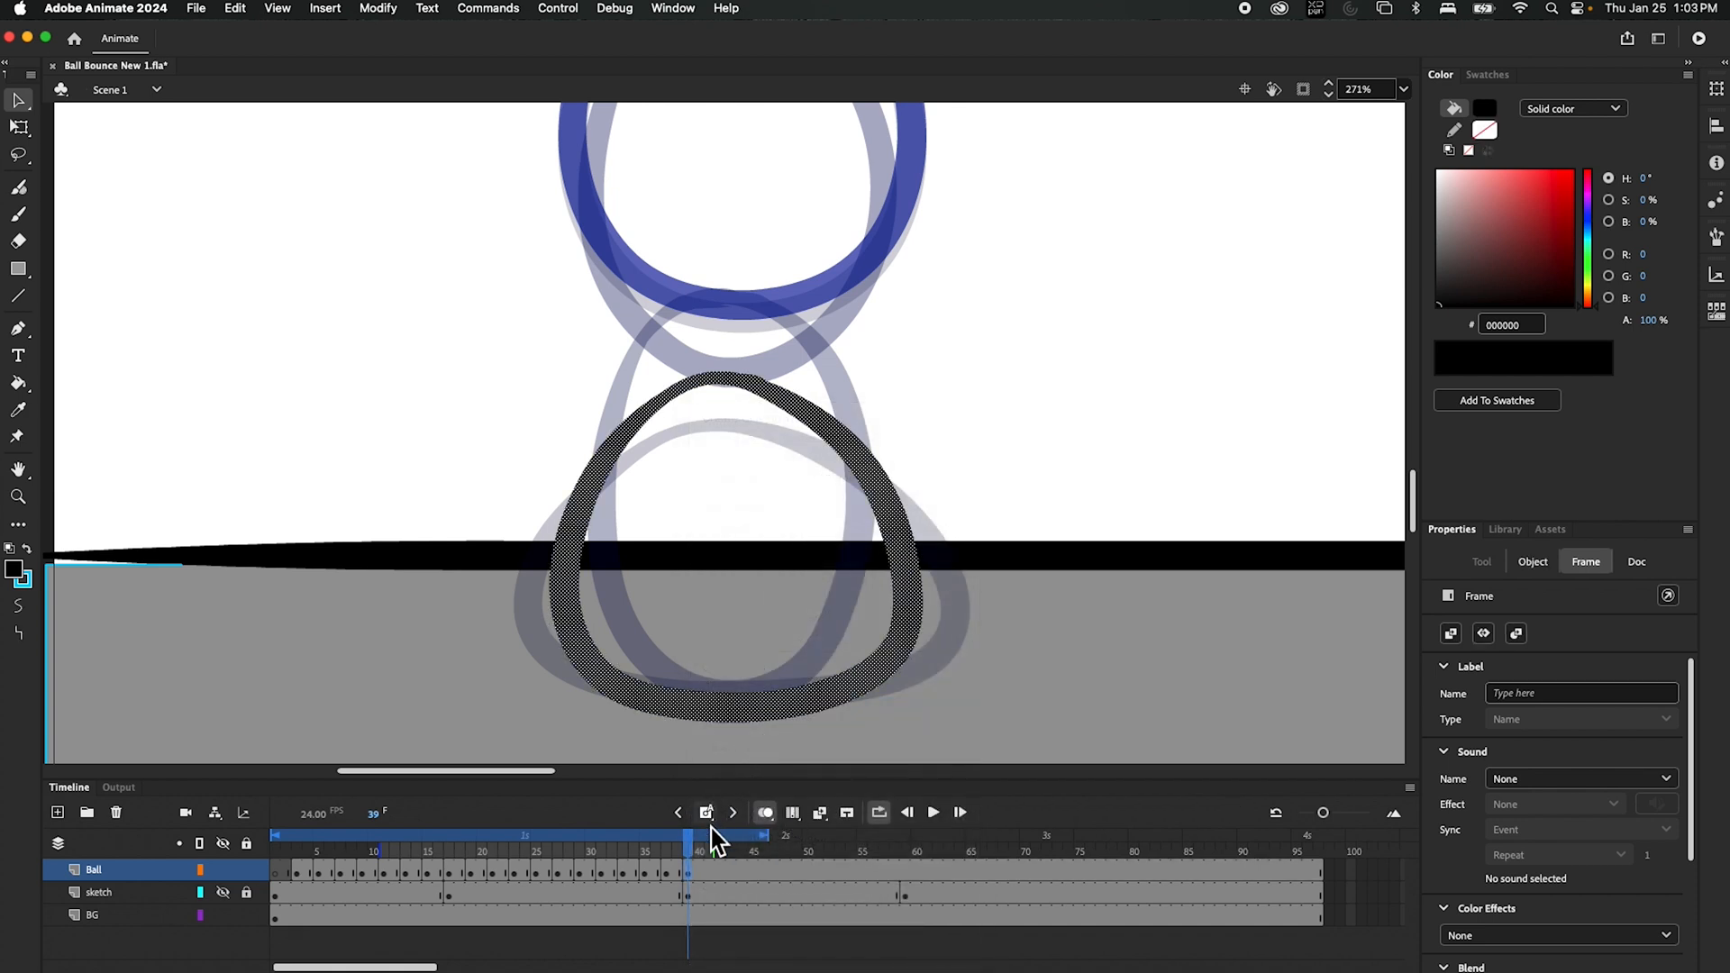
# - Shorten the onion skin range to start at about frame 35 and show the sketch layer again
pyautogui.moveTo(692, 851)
pyautogui.mouseDown()
pyautogui.moveTo(652, 855)
pyautogui.moveTo(693, 858)
pyautogui.moveTo(685, 847)
pyautogui.mouseUp()
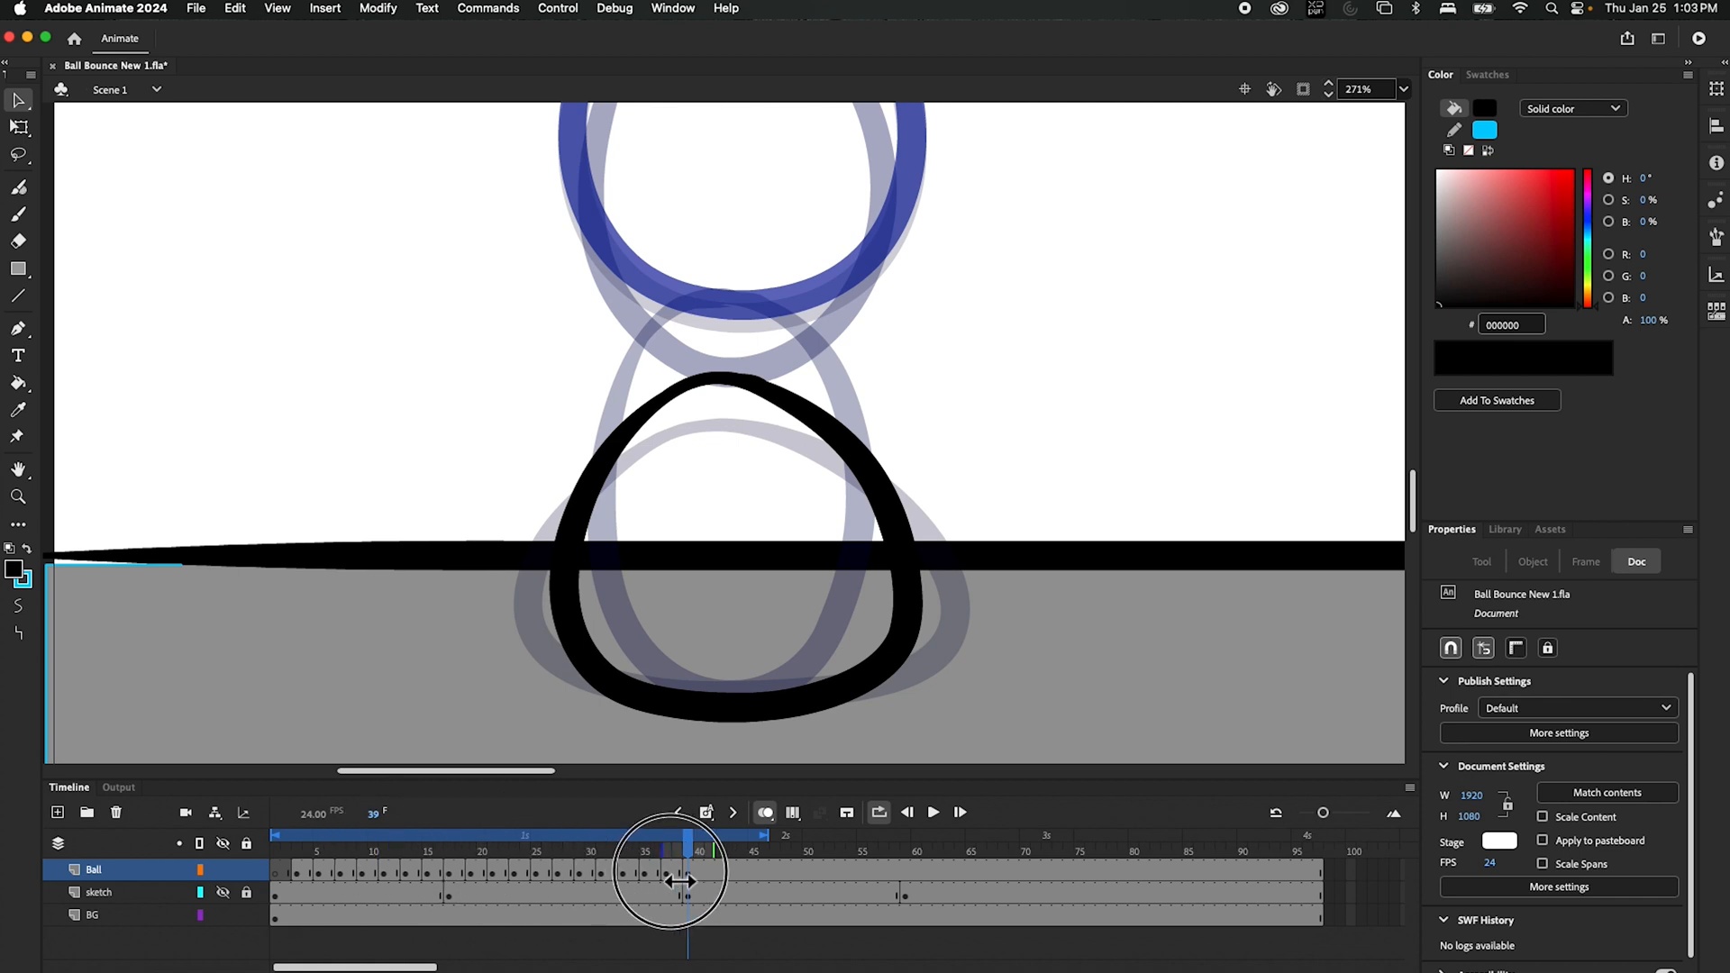
pyautogui.moveTo(680, 881); pyautogui.dragTo(681, 859)
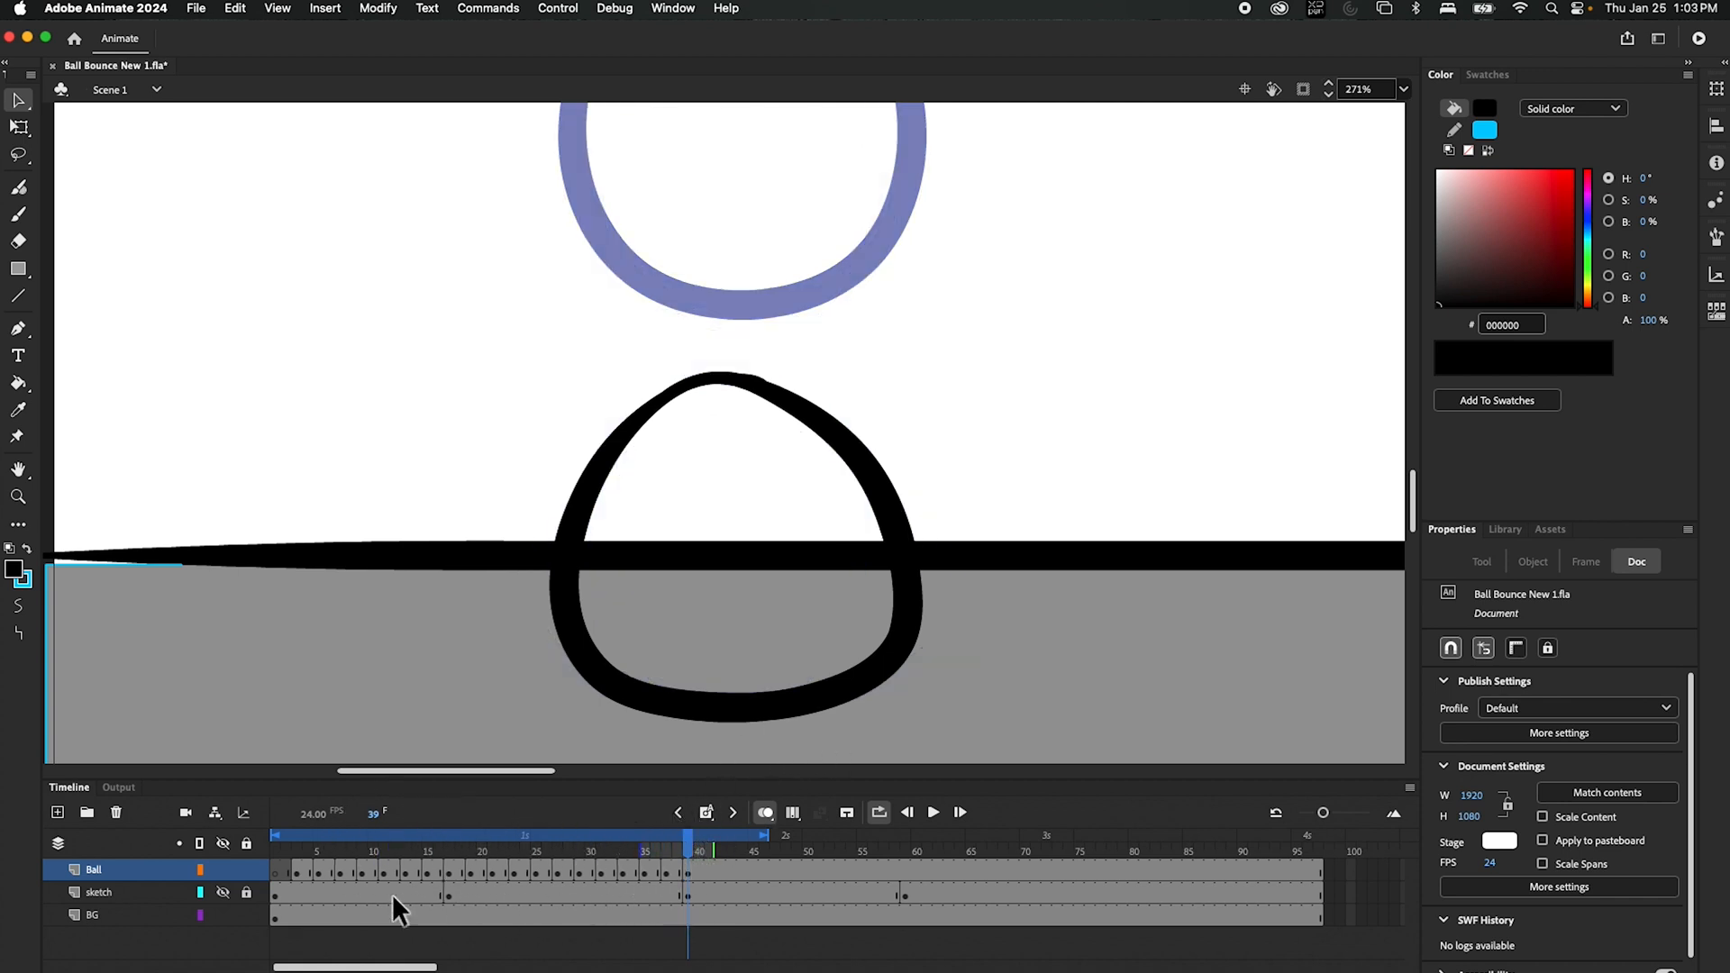
pyautogui.click(227, 874)
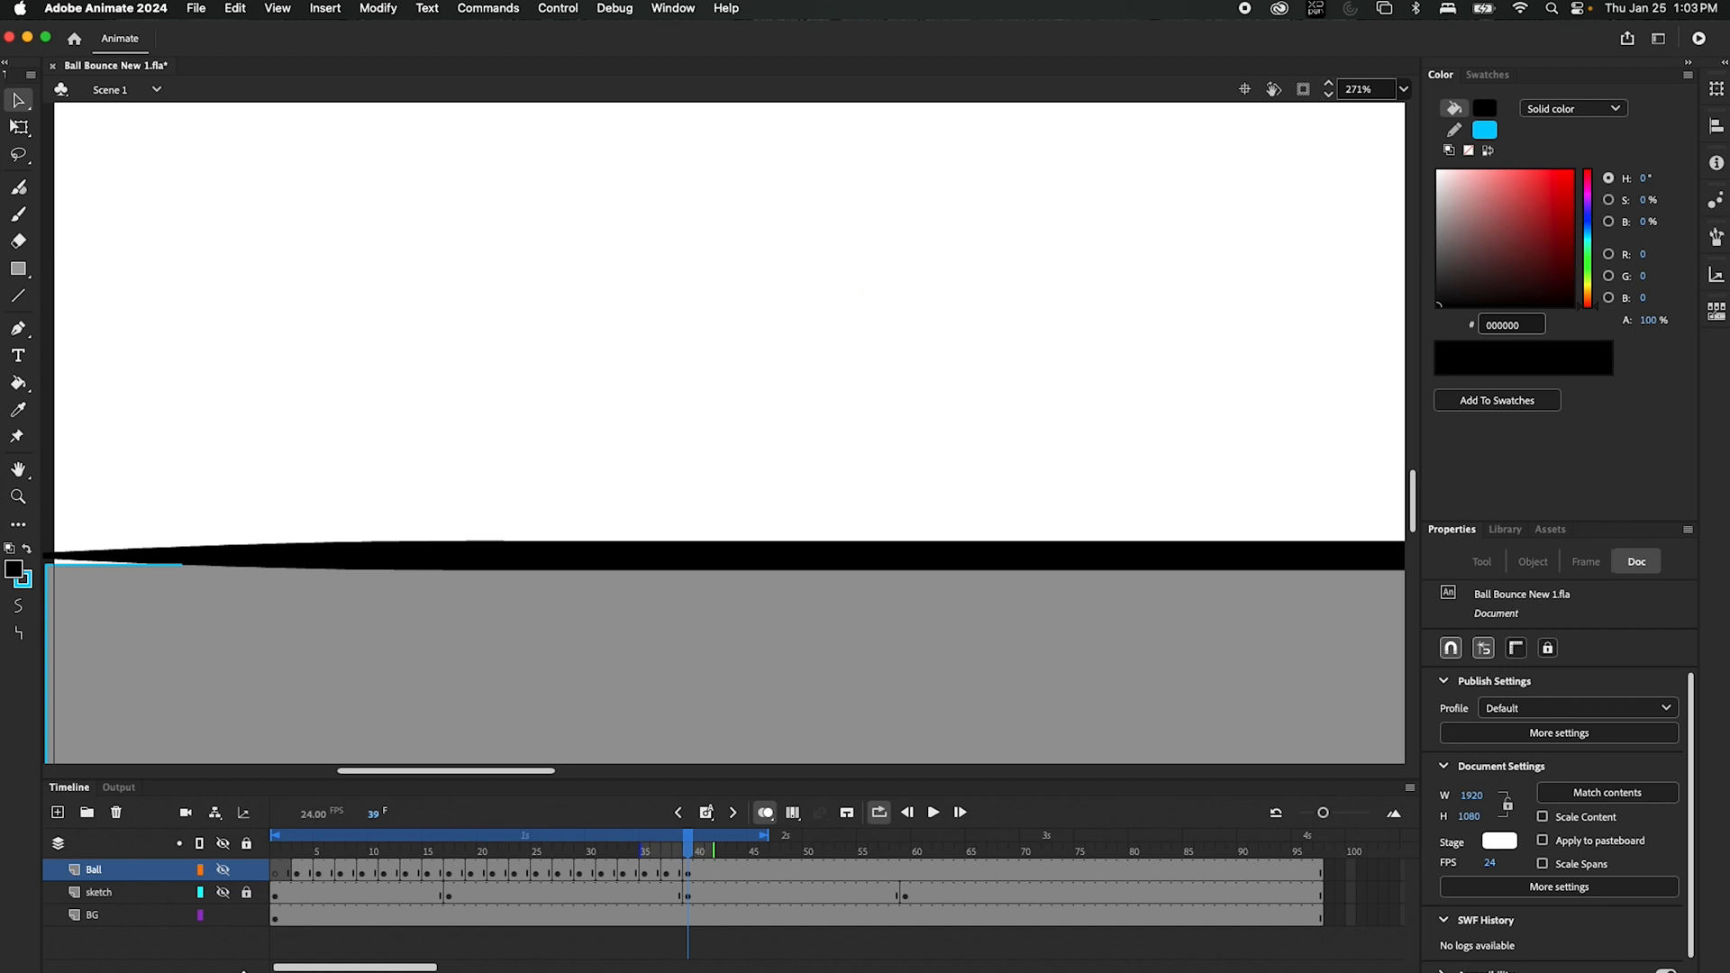
pyautogui.click(226, 870)
pyautogui.click(223, 892)
pyautogui.click(246, 892)
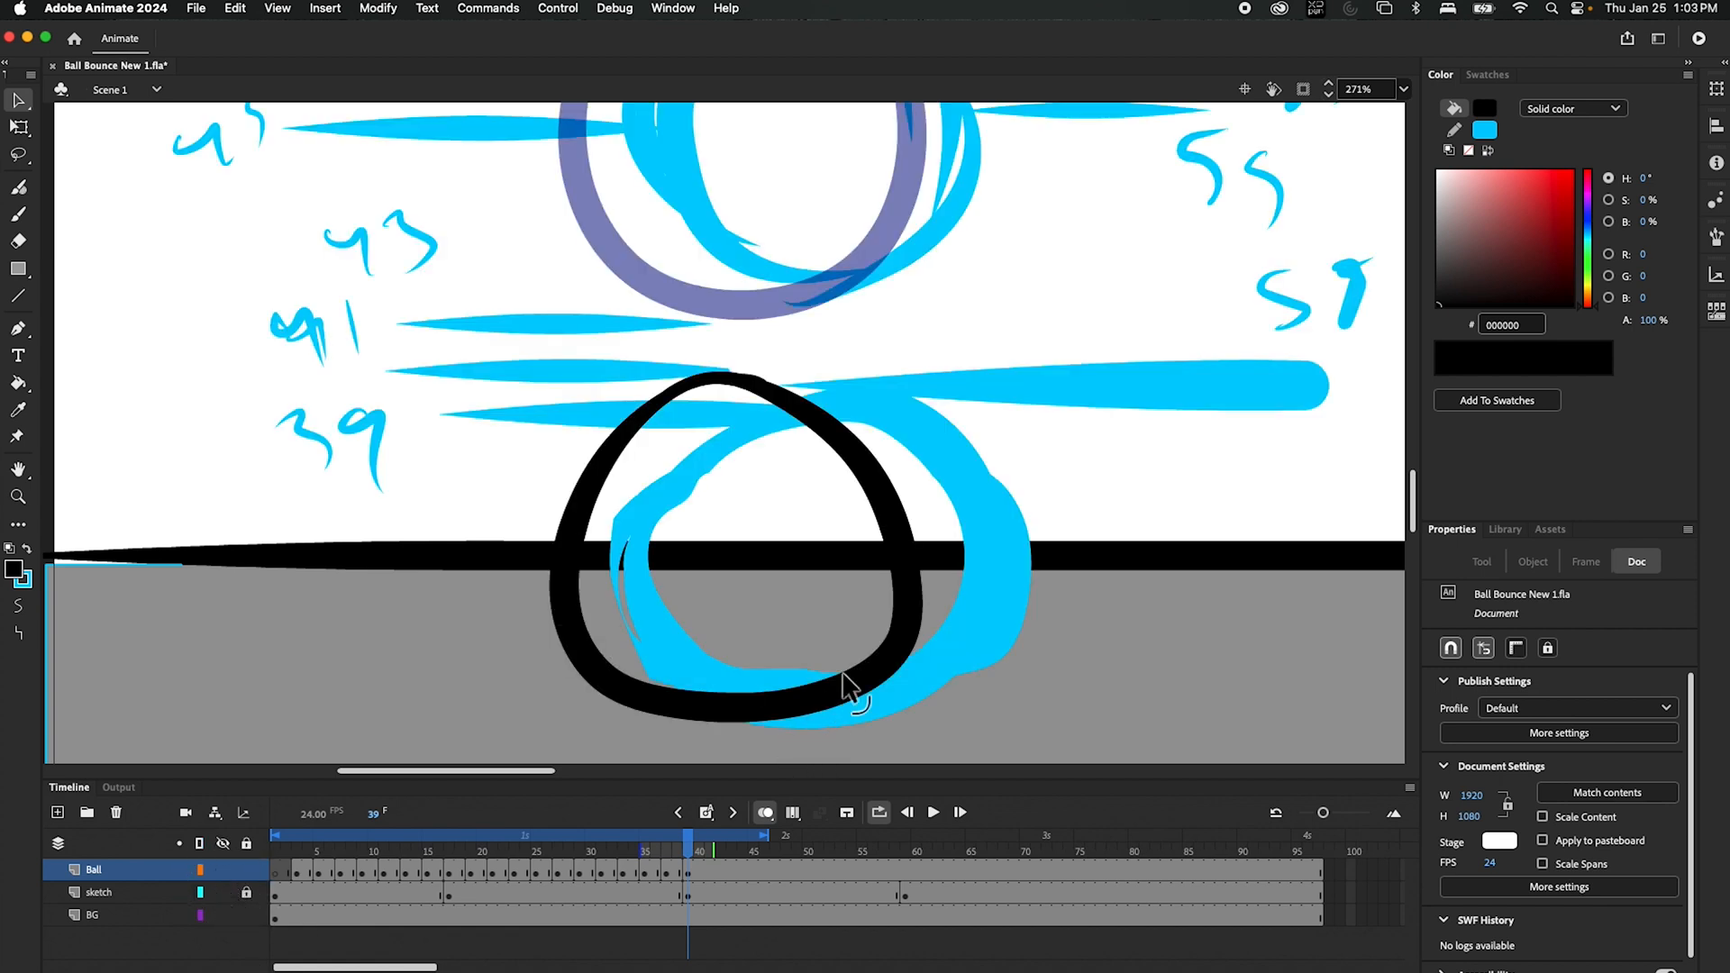